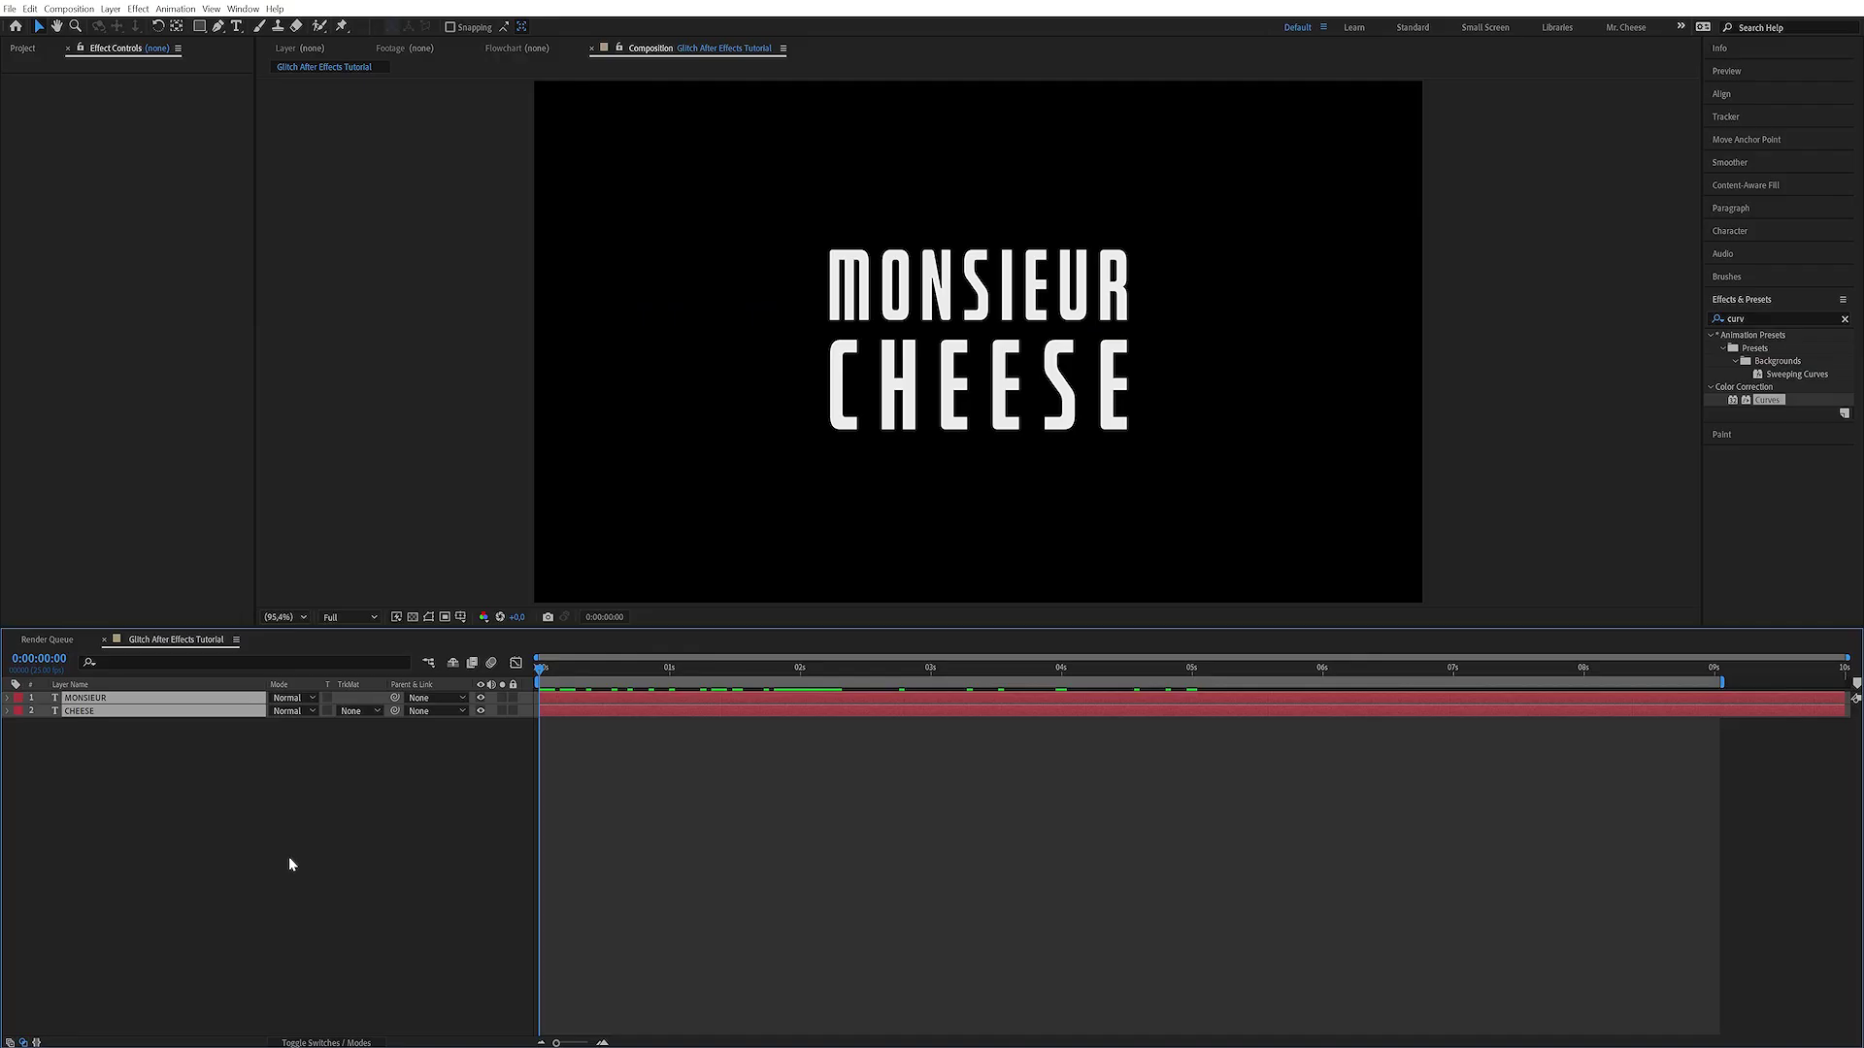
Pre-compose the MONSIEUR and CHEESE text layers as TEXT and return to the Glitch After Effects Tutorial composition
key("ctrl+shift+c")
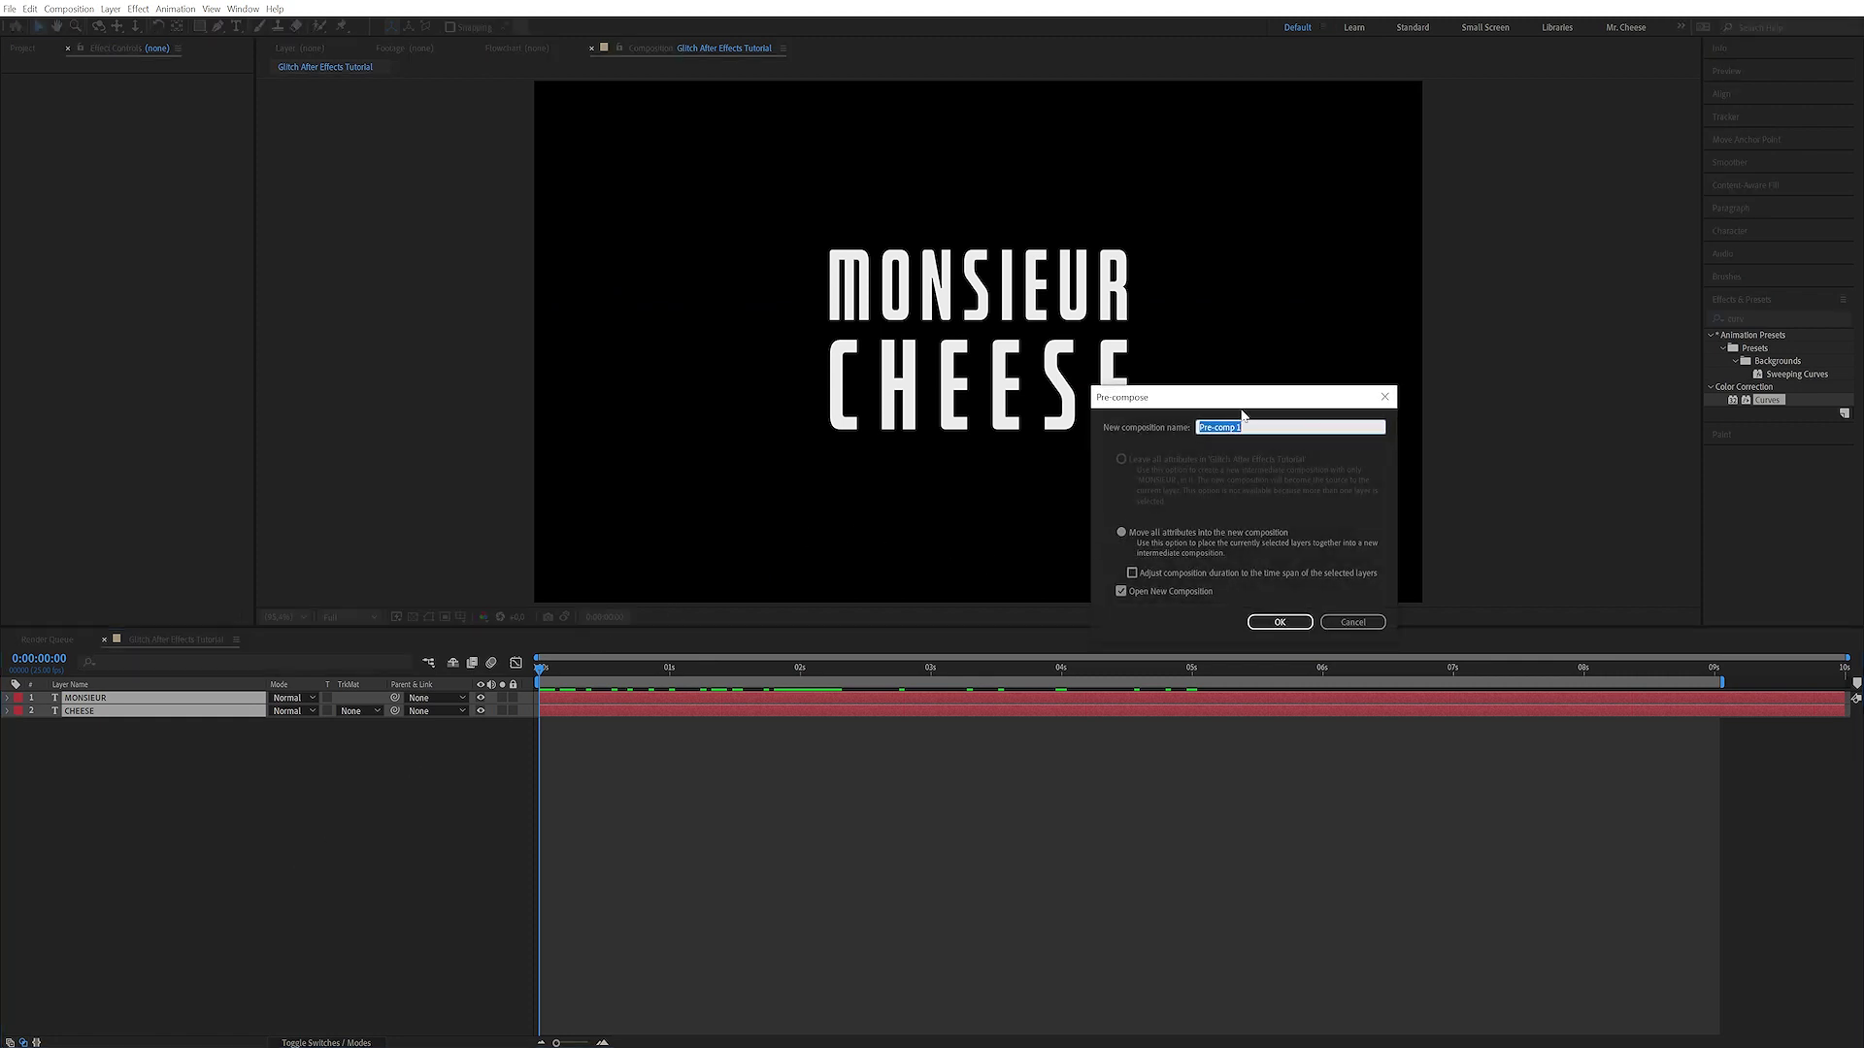
type("TEXT")
key("Return")
left_click(181, 643)
left_click(186, 767)
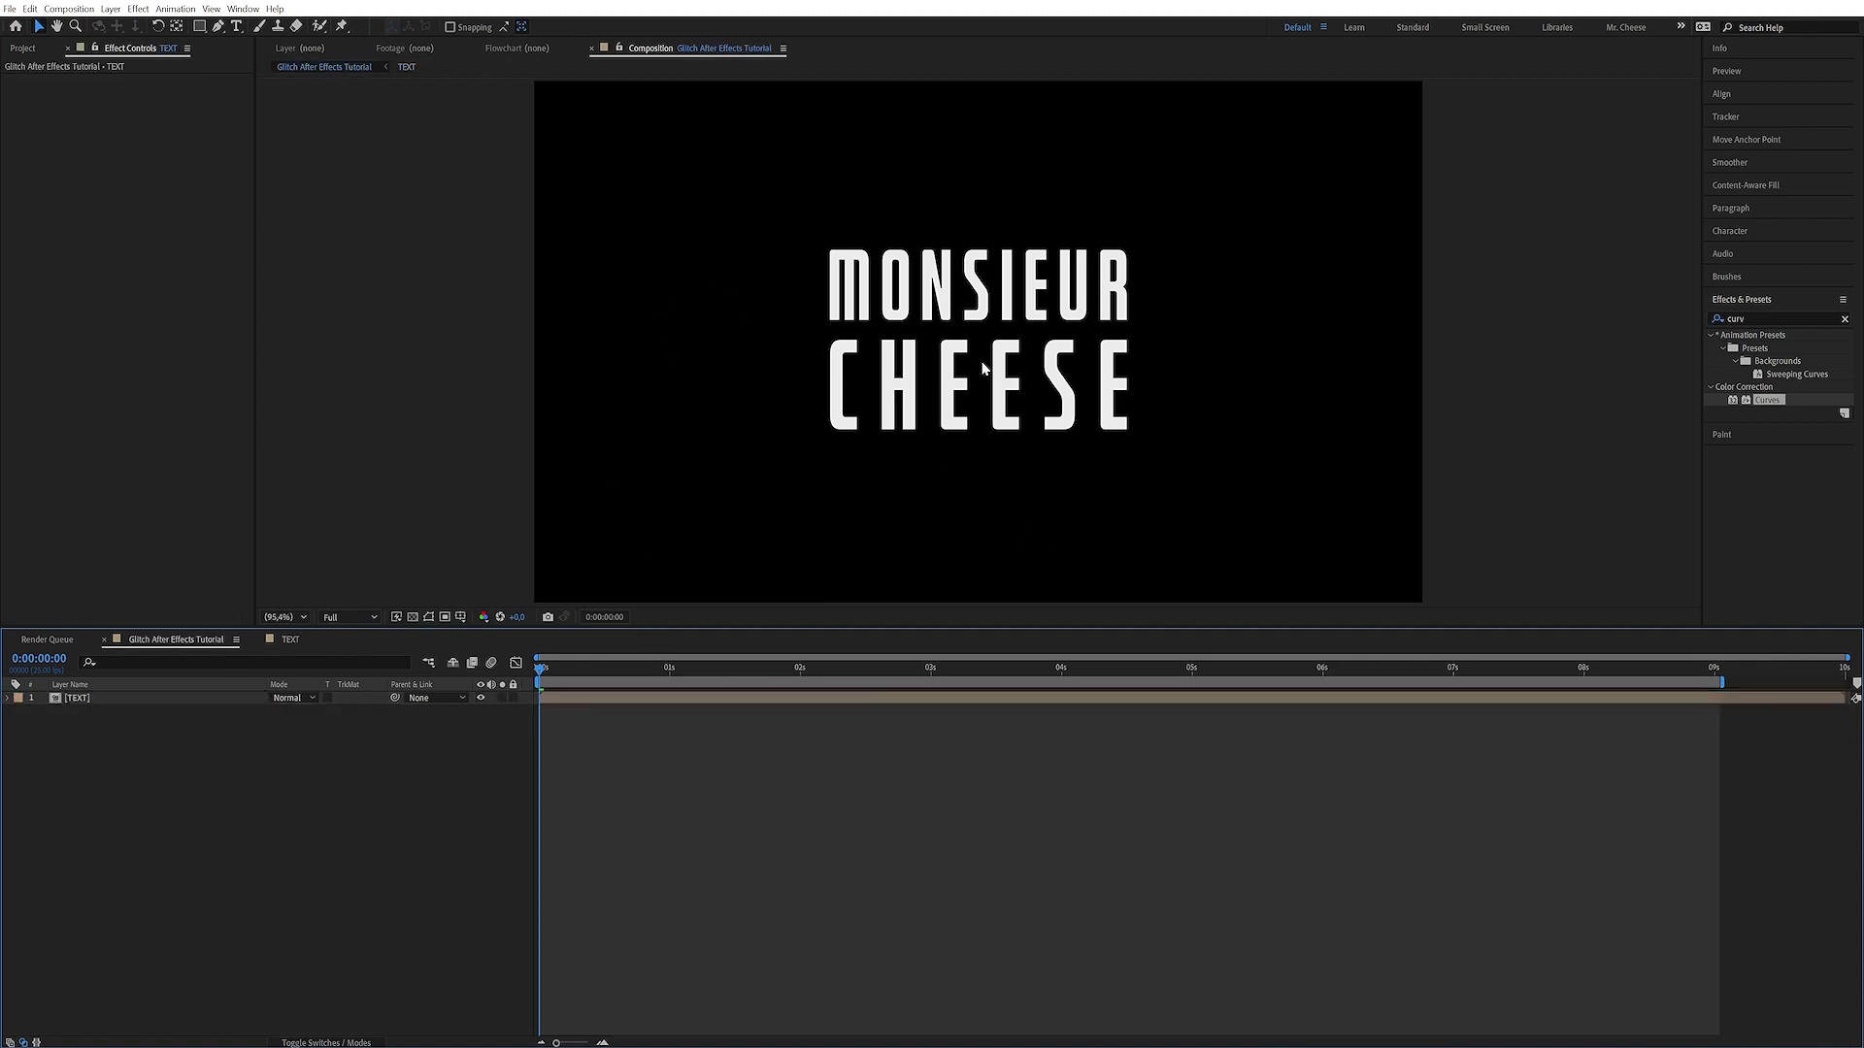
Create a black 1920 x 1080 px solid layer named DISPLACEMENT
left_click(110, 9)
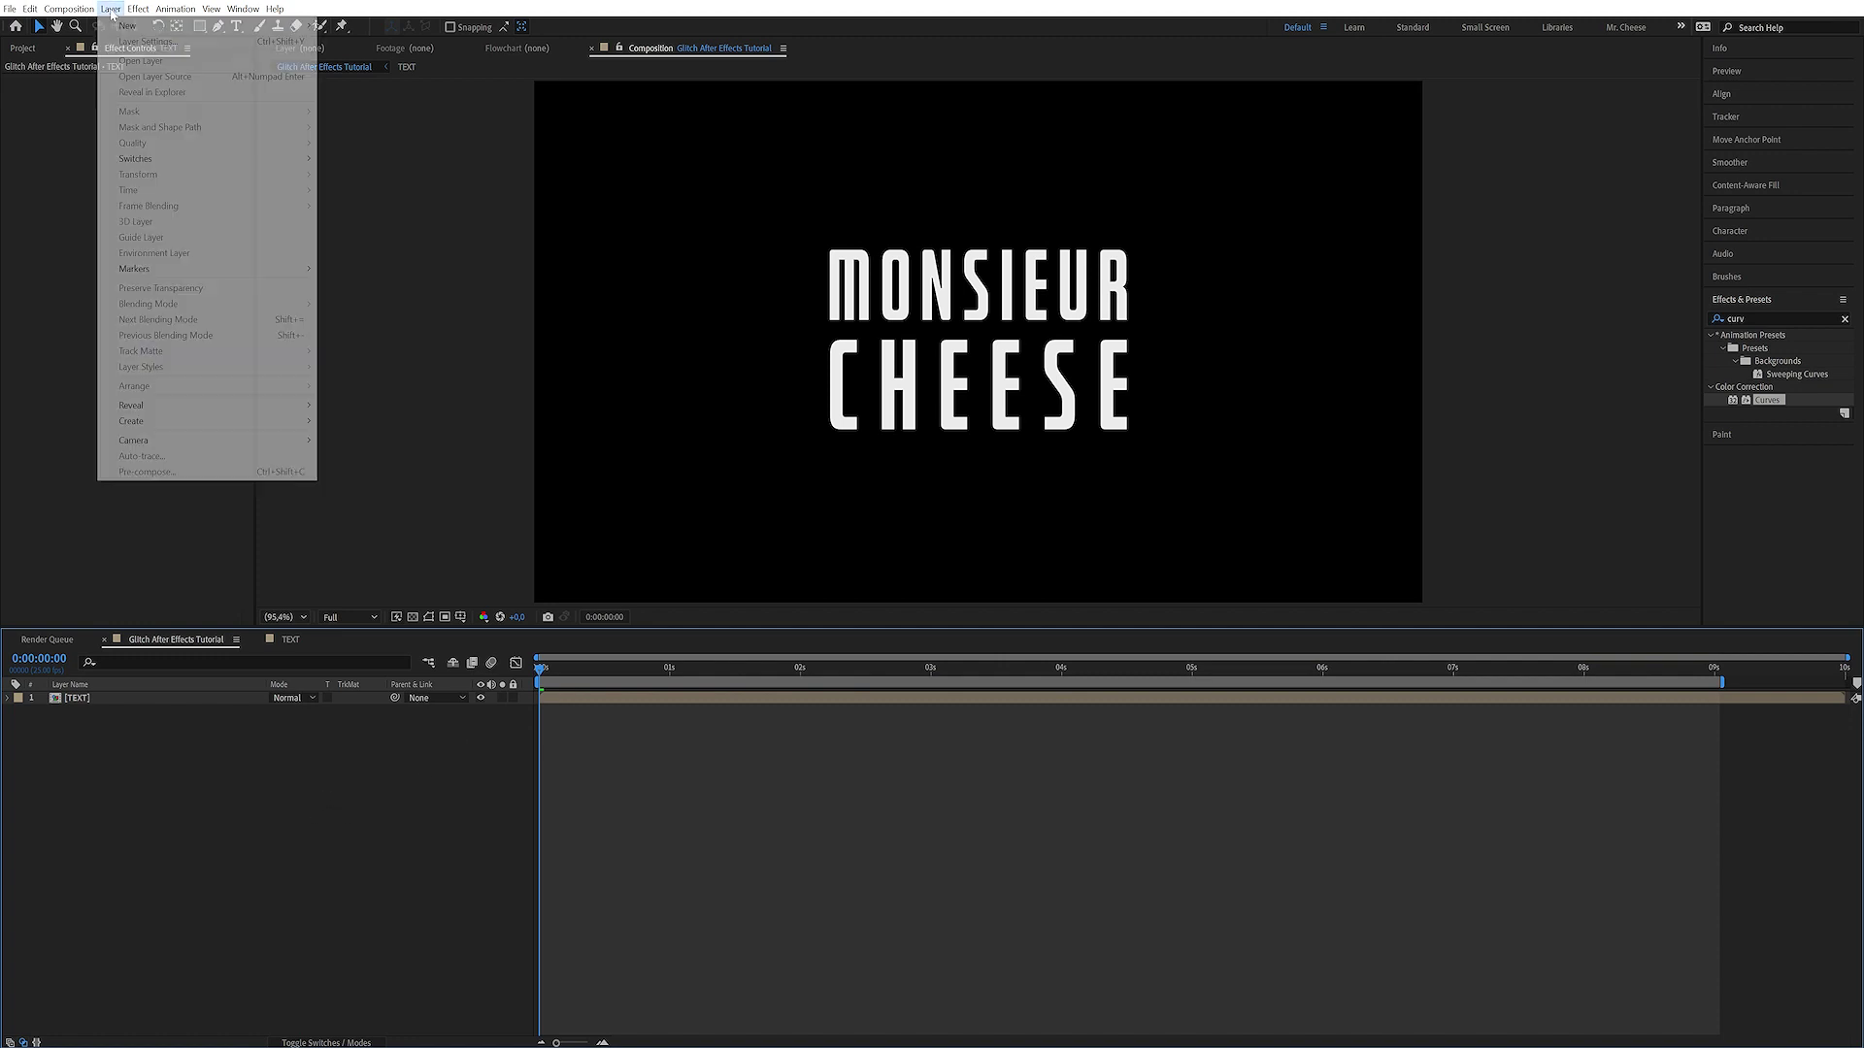
mouse_move(155, 27)
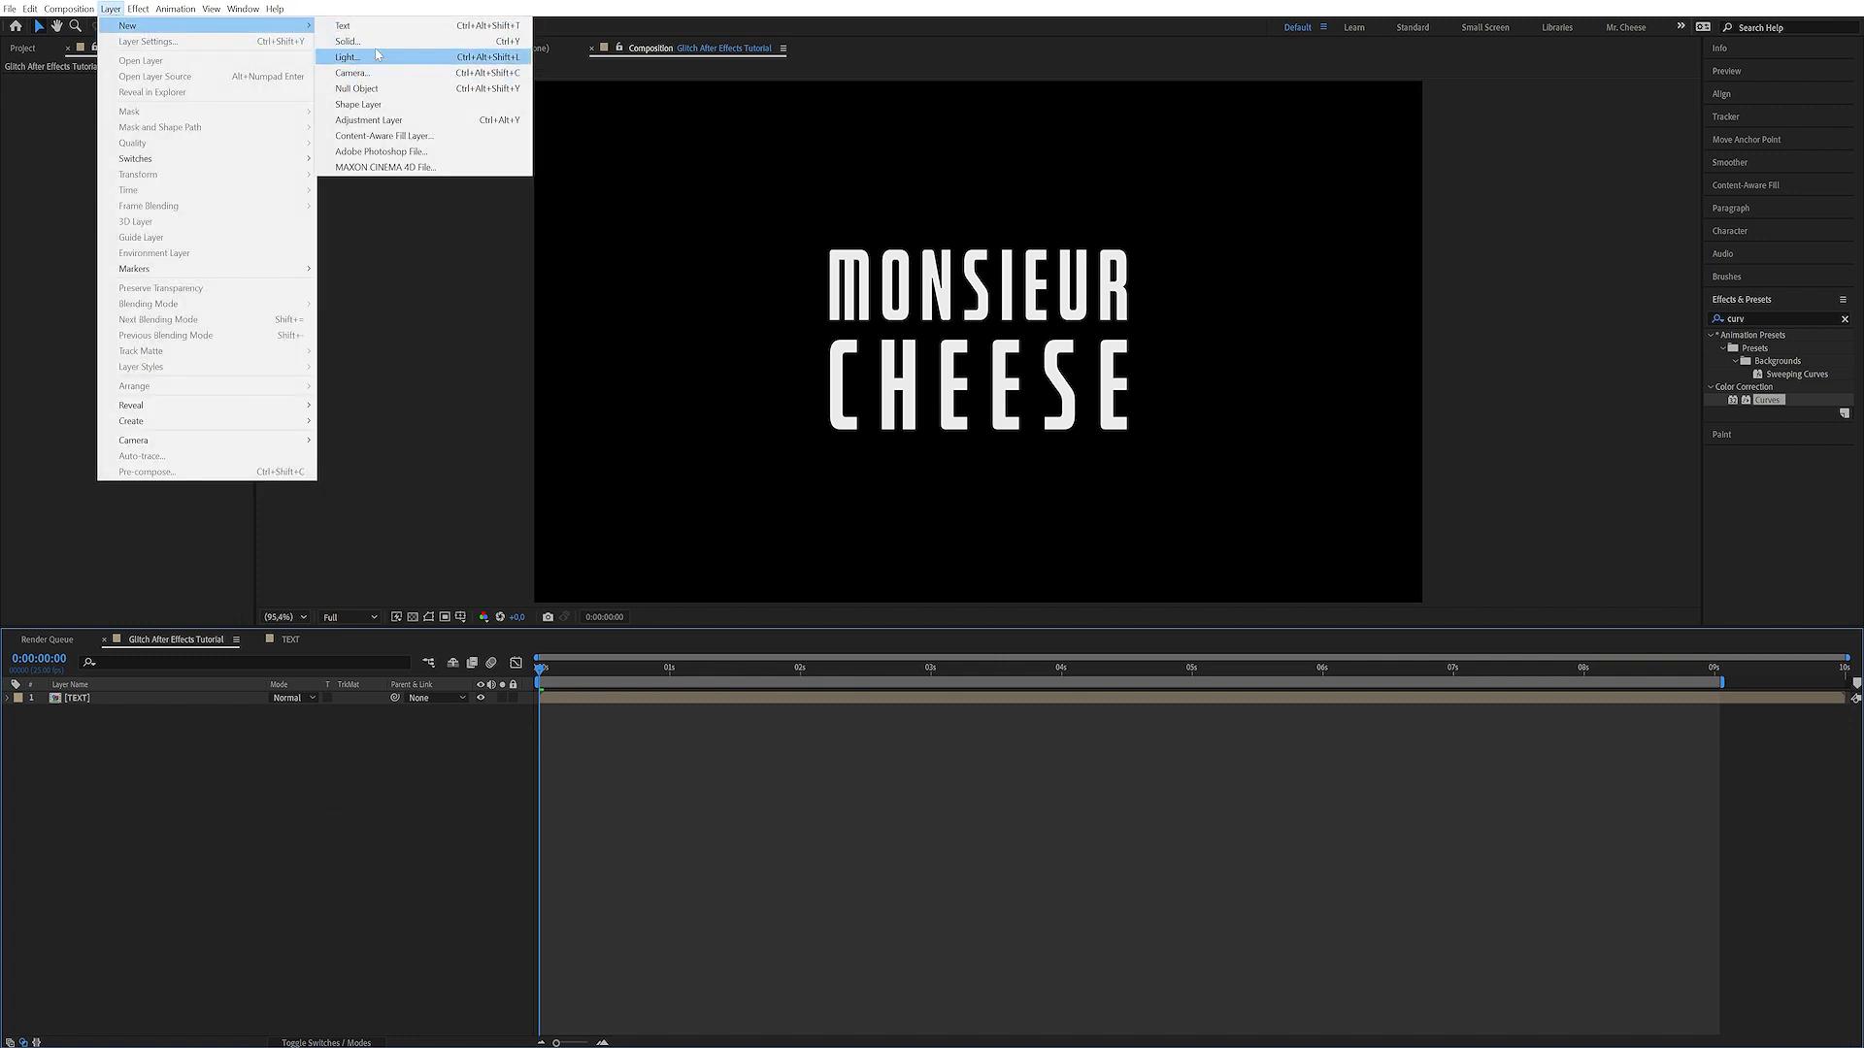
left_click(374, 42)
type("DISPLACEMENT")
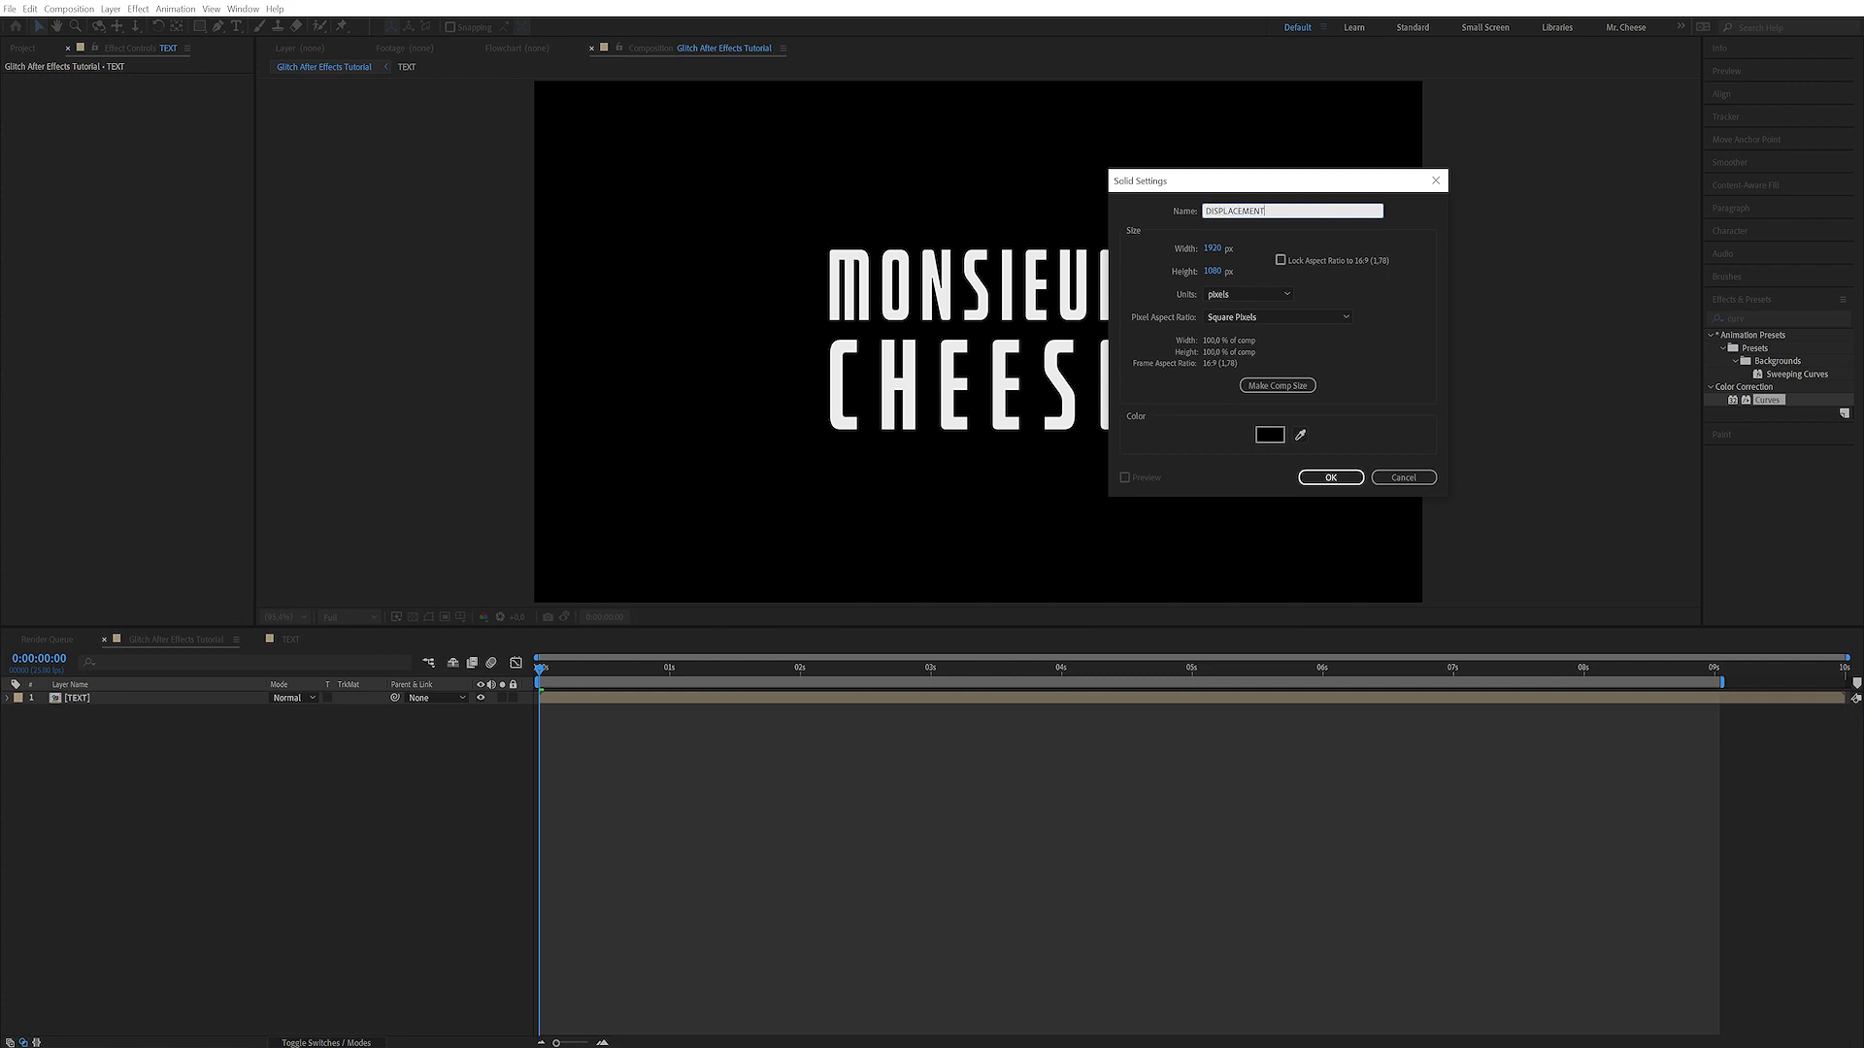
key("Return")
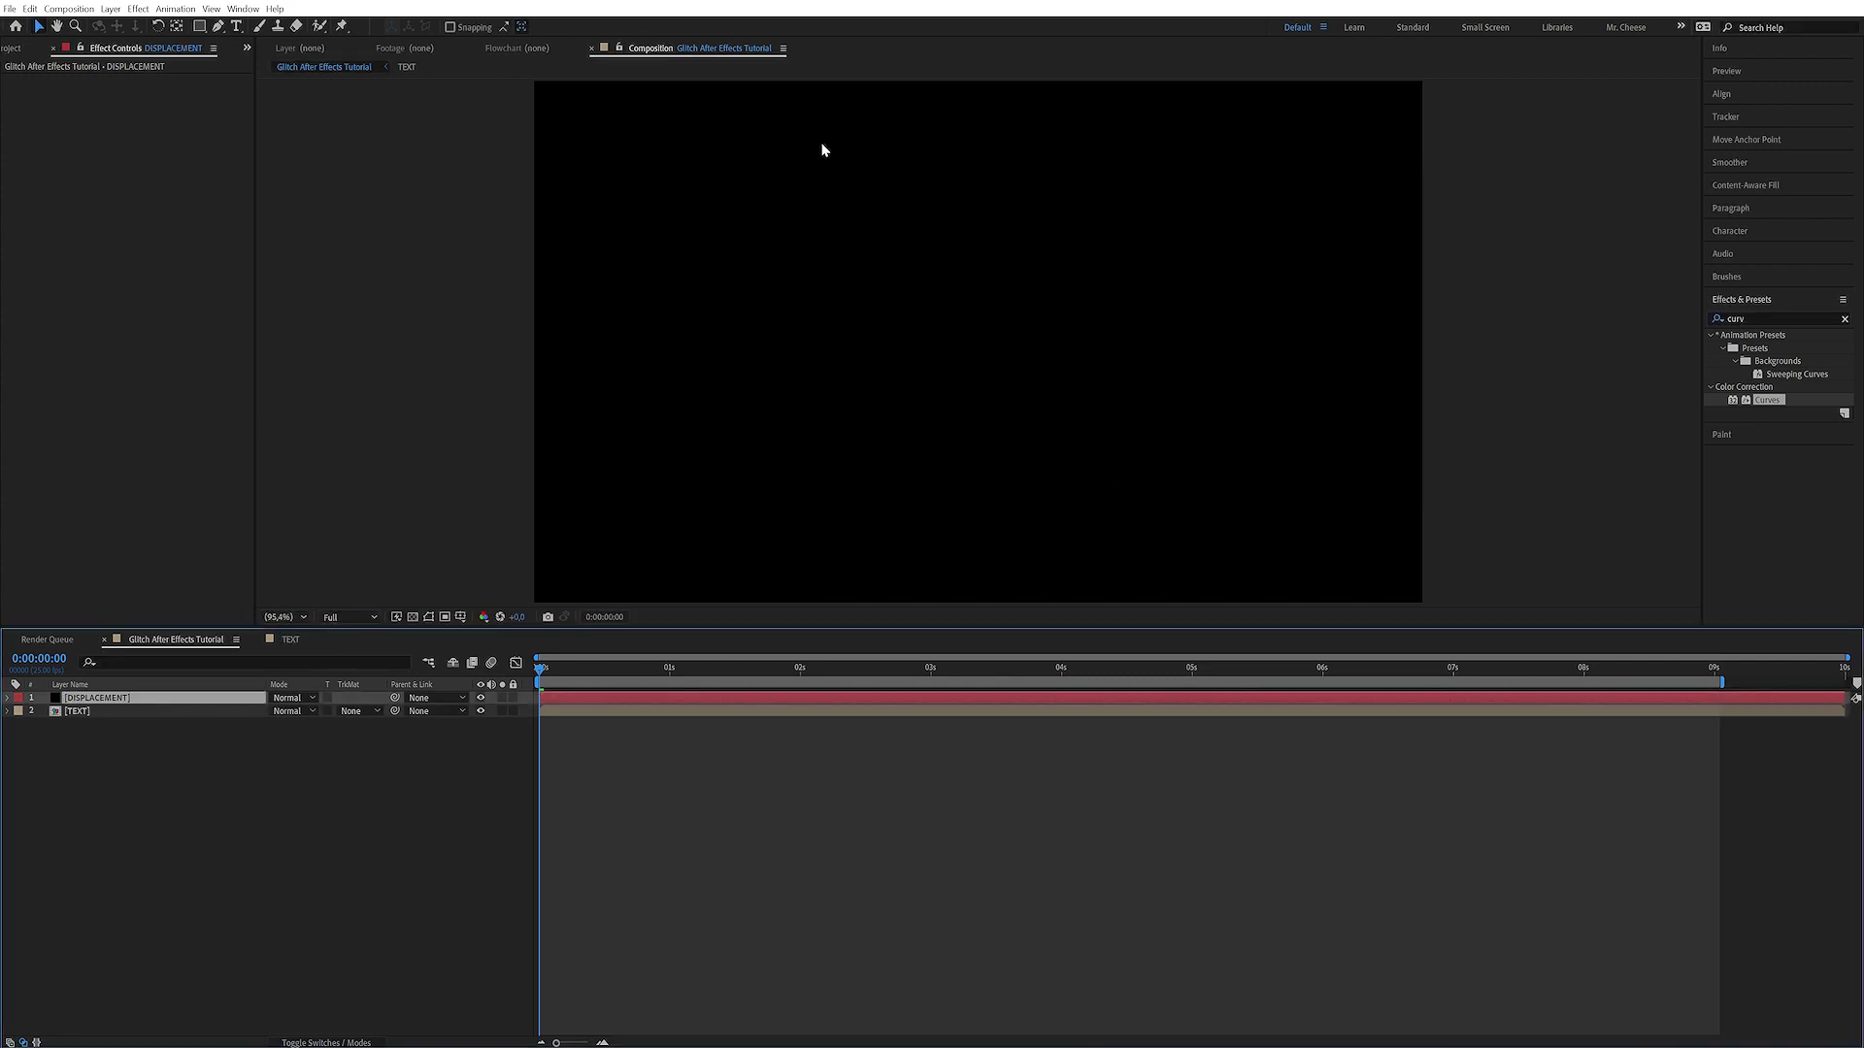
Find the Cell Pattern effect and apply it to the DISPLACEMENT solid
left_click(1767, 317)
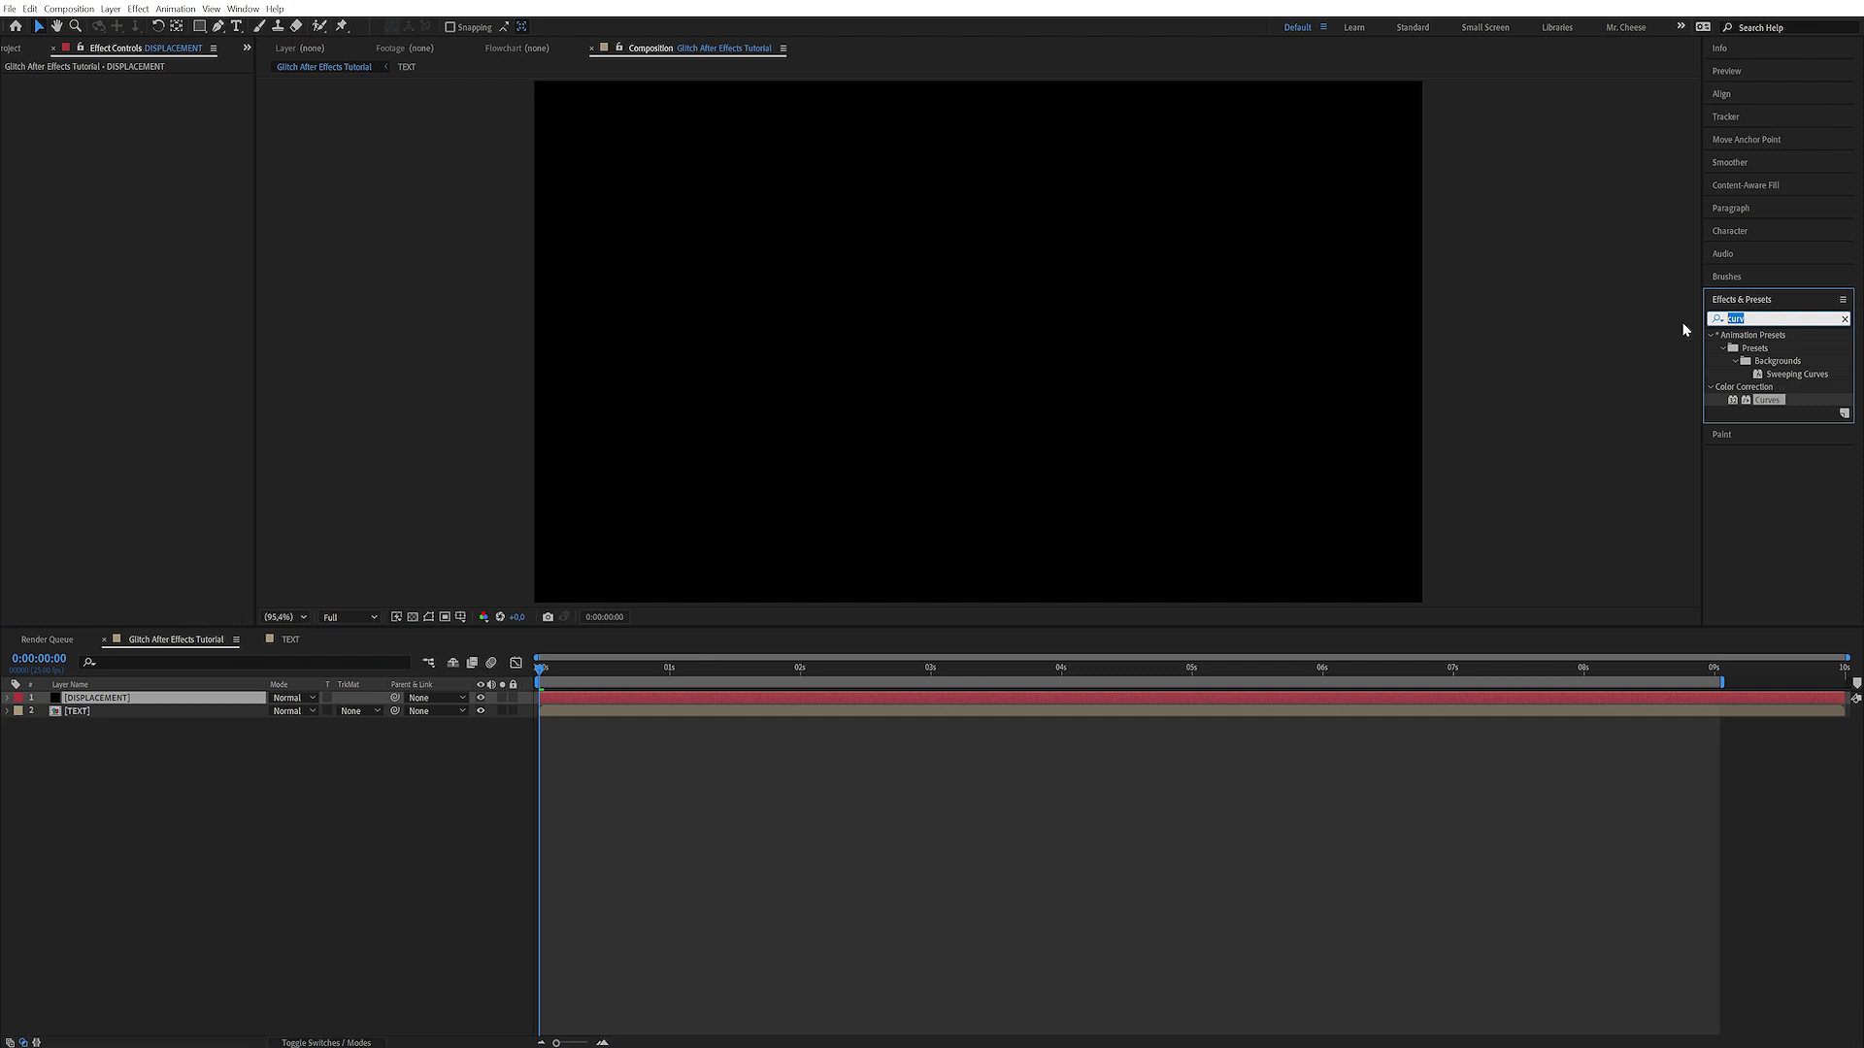
type("cell")
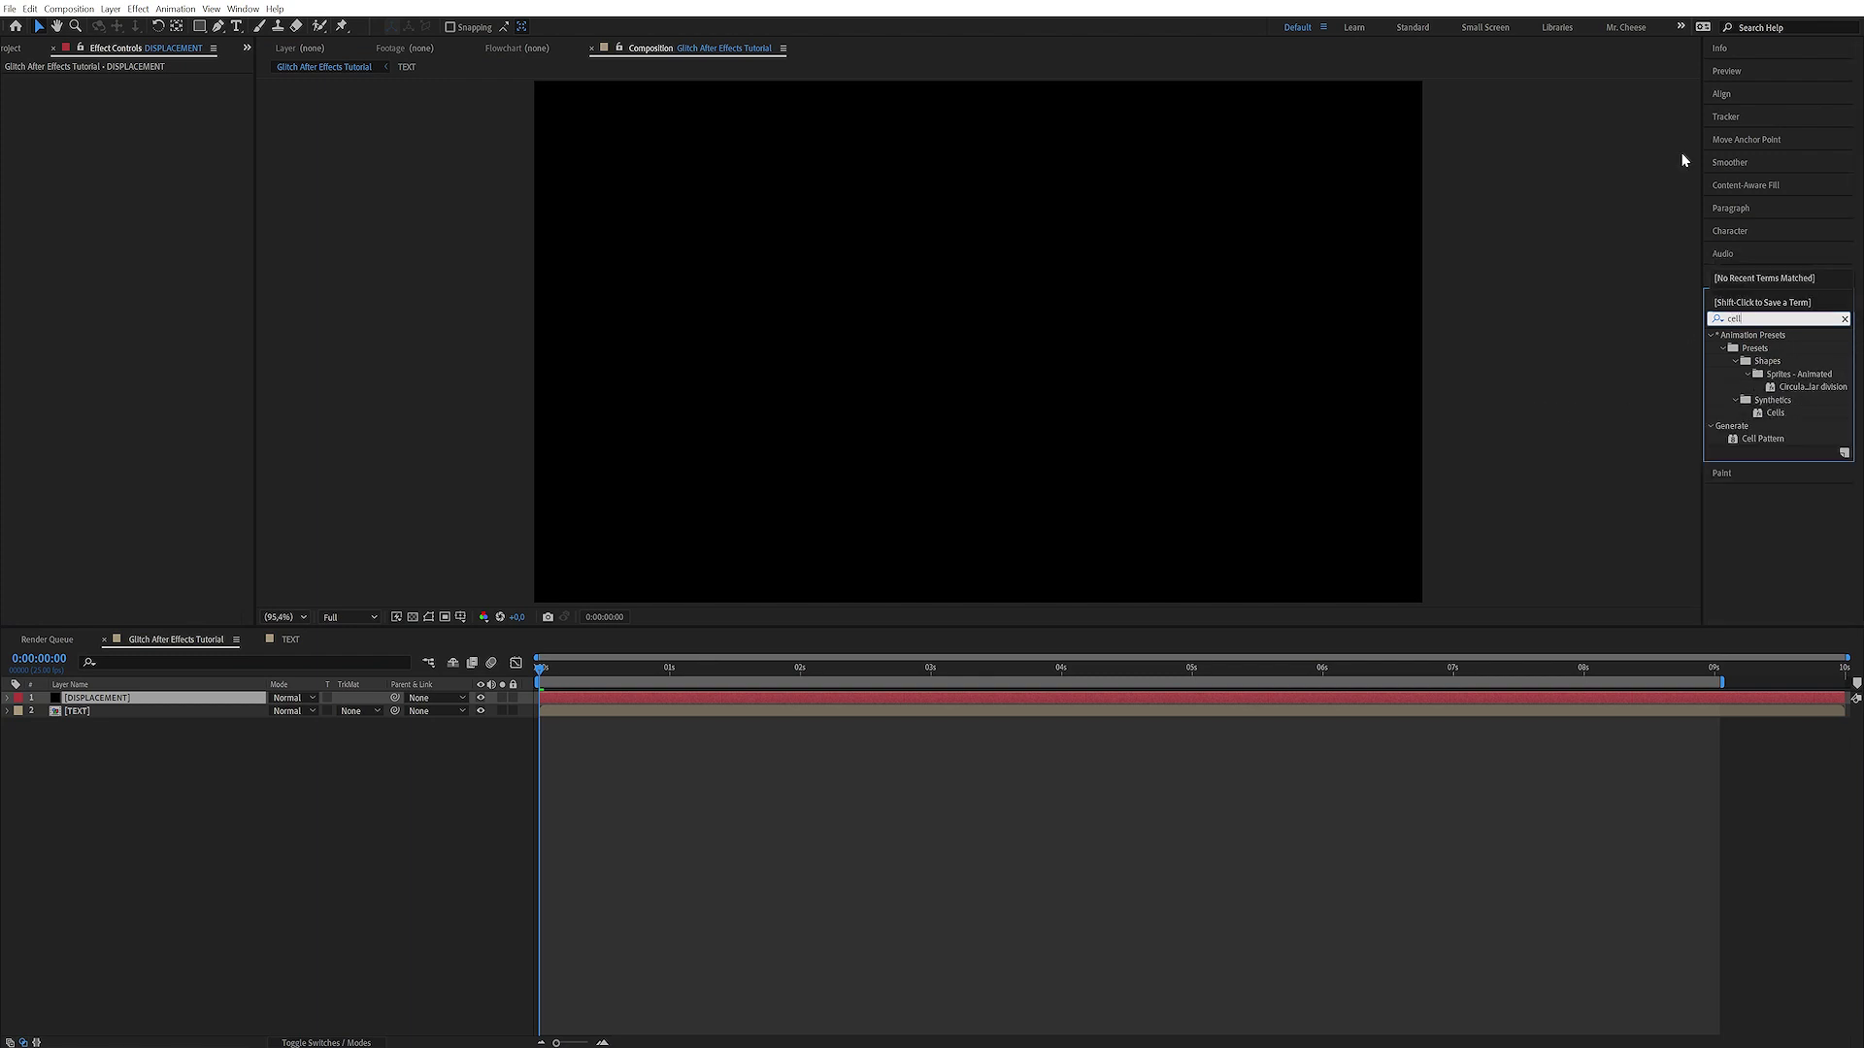
double_click(1765, 442)
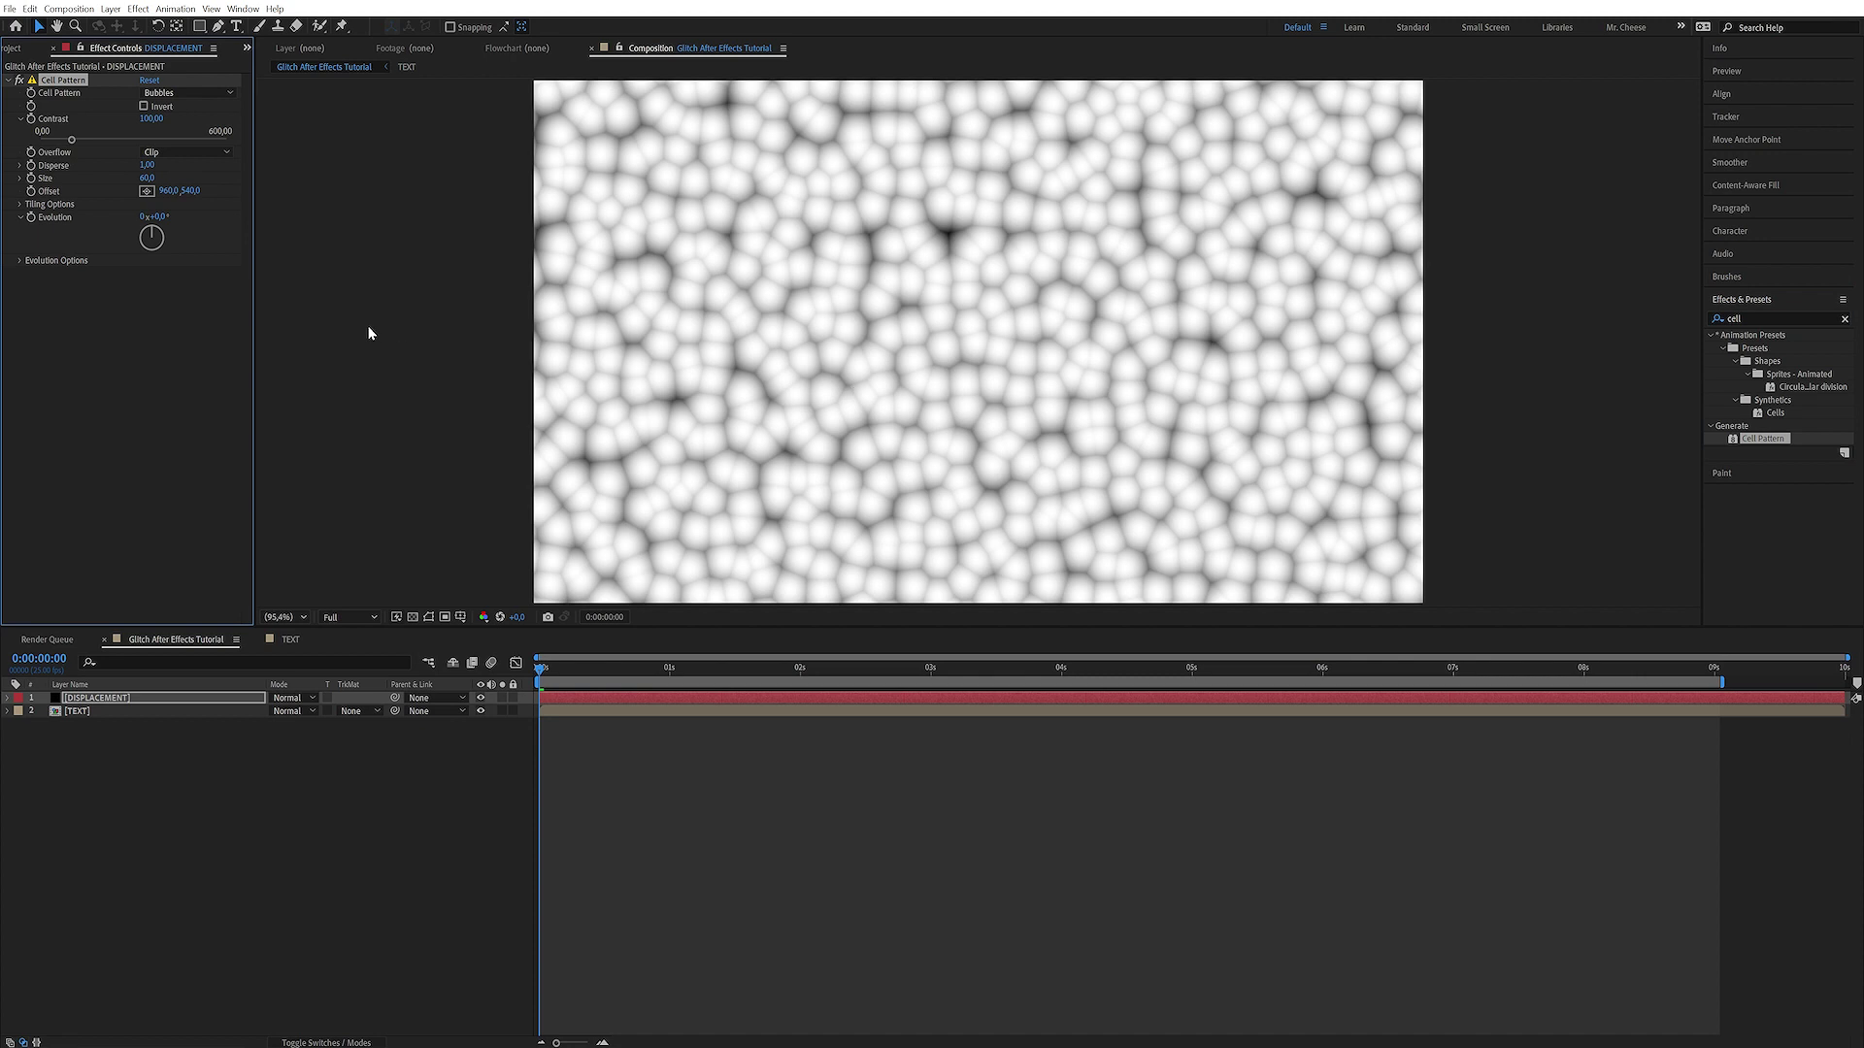
Set the Cell Pattern effect's pattern type to Plates and its Disperse to 0
left_click(173, 91)
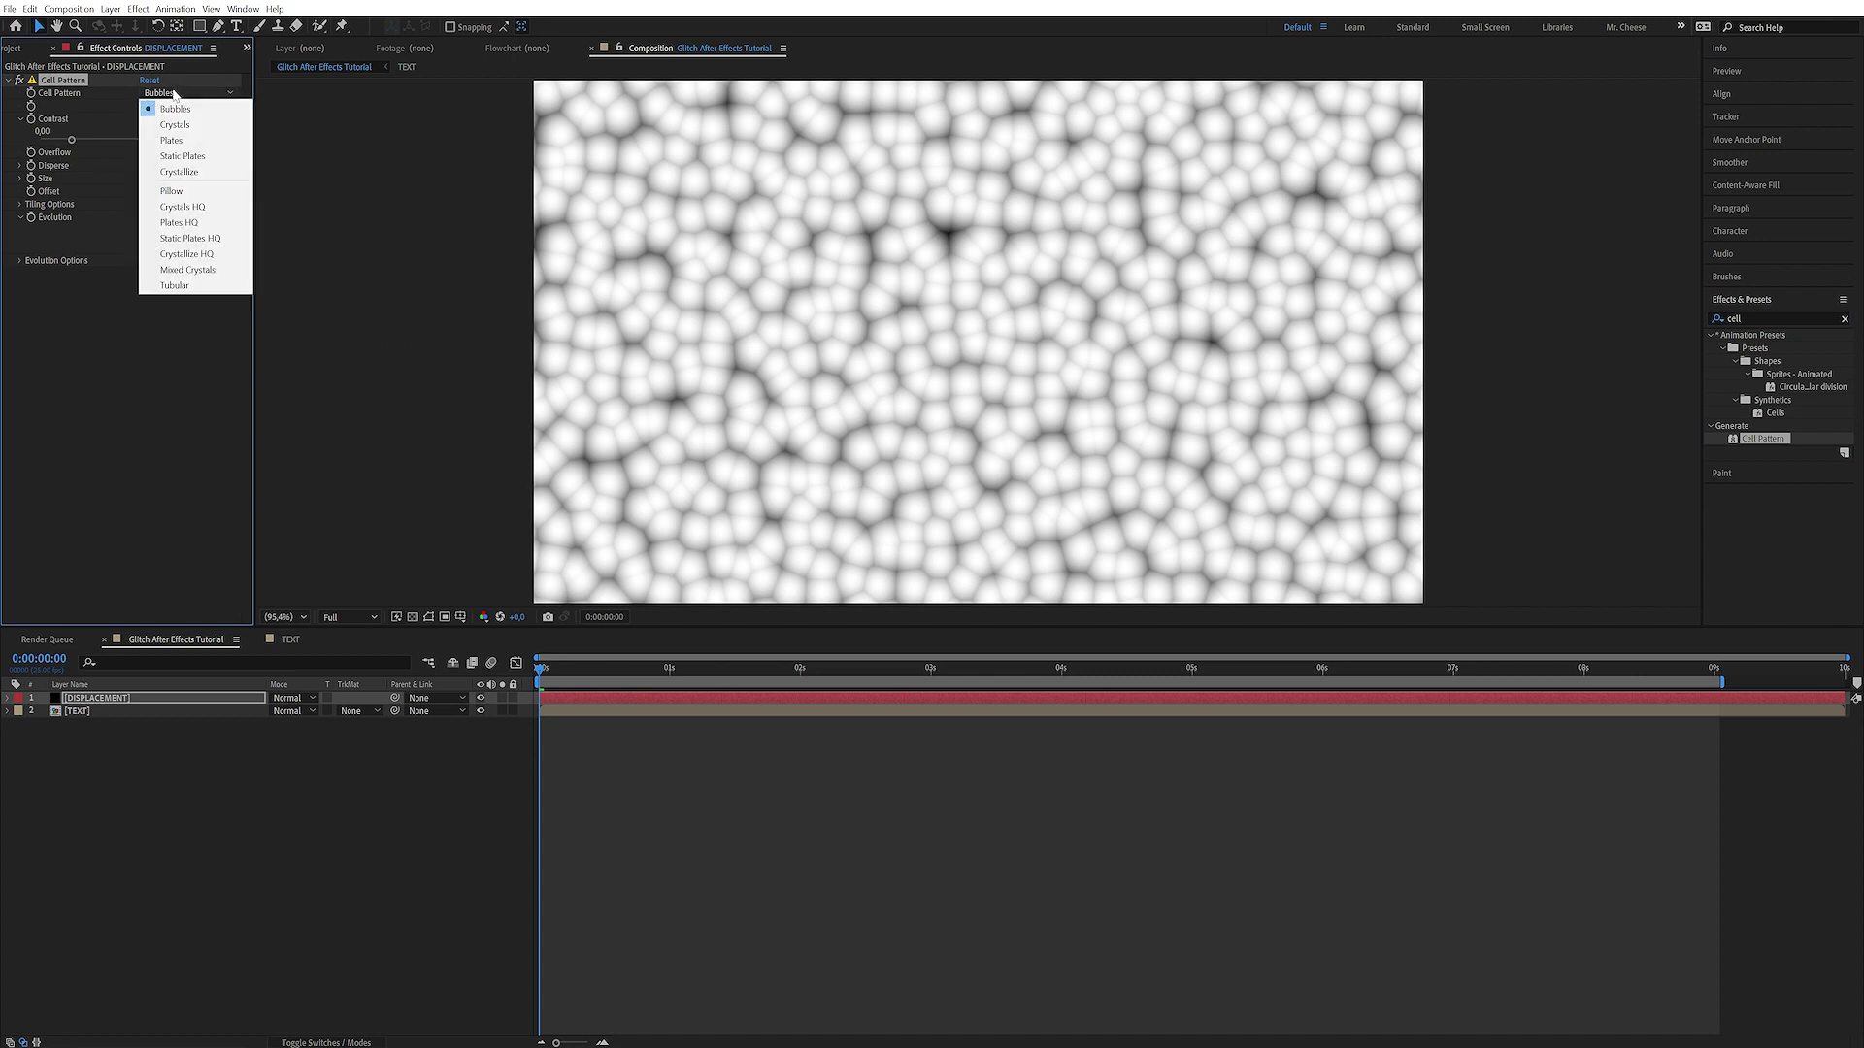
left_click(182, 142)
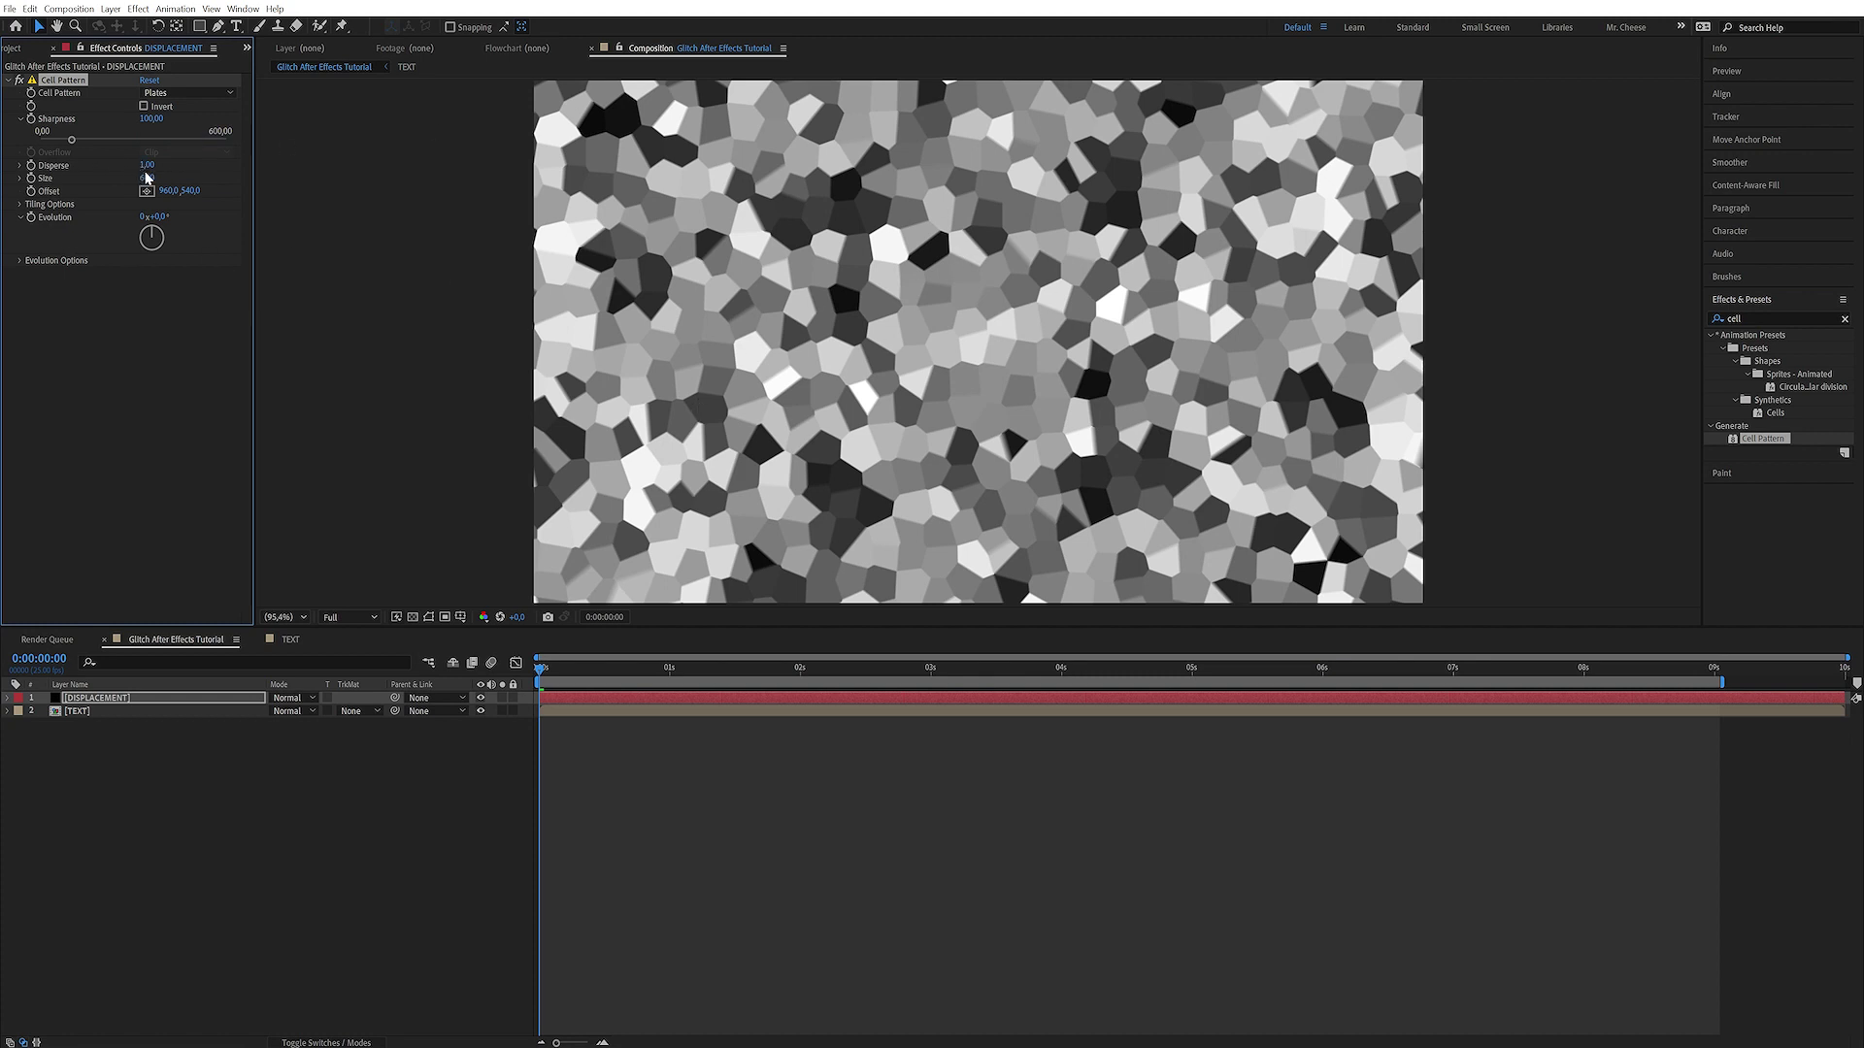
left_click(146, 118)
left_click(147, 165)
type("0")
key("Return")
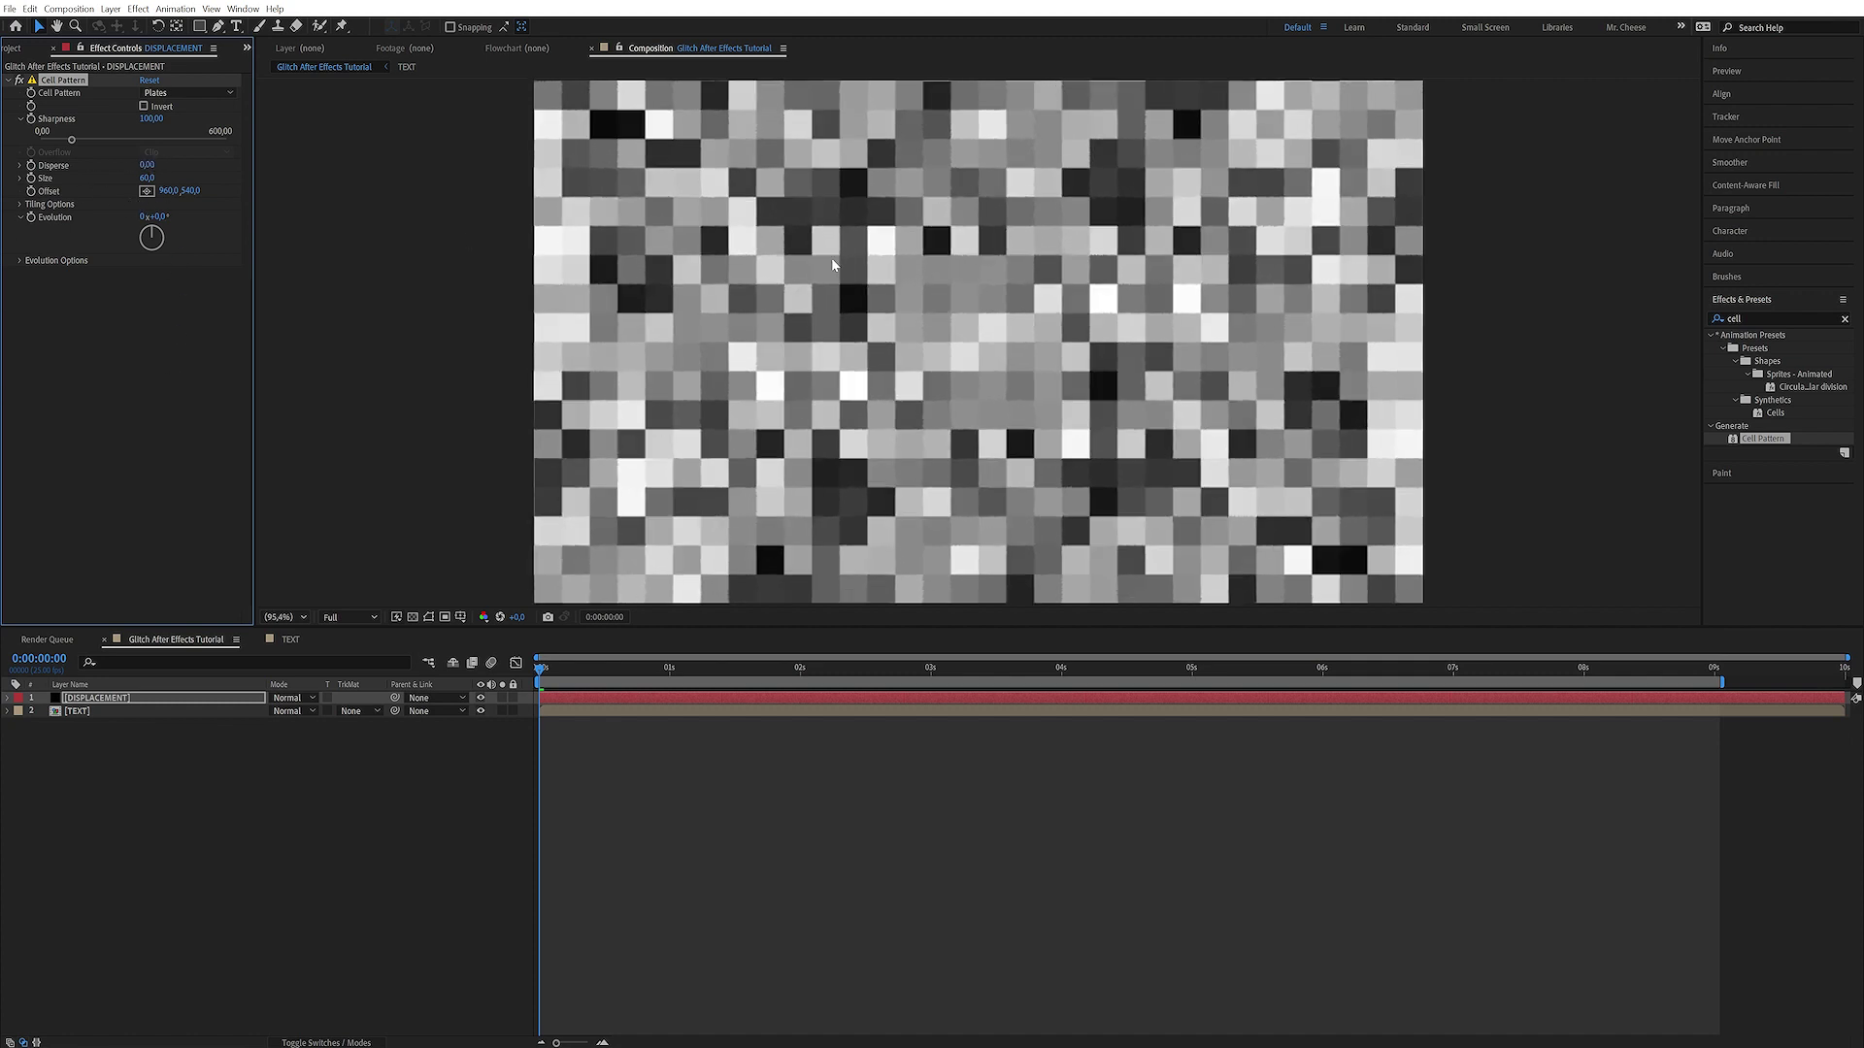
Pre-compose the DISPLACEMENT solid with all attributes moved into a new composition named DISPLACEMENT
left_click(131, 701)
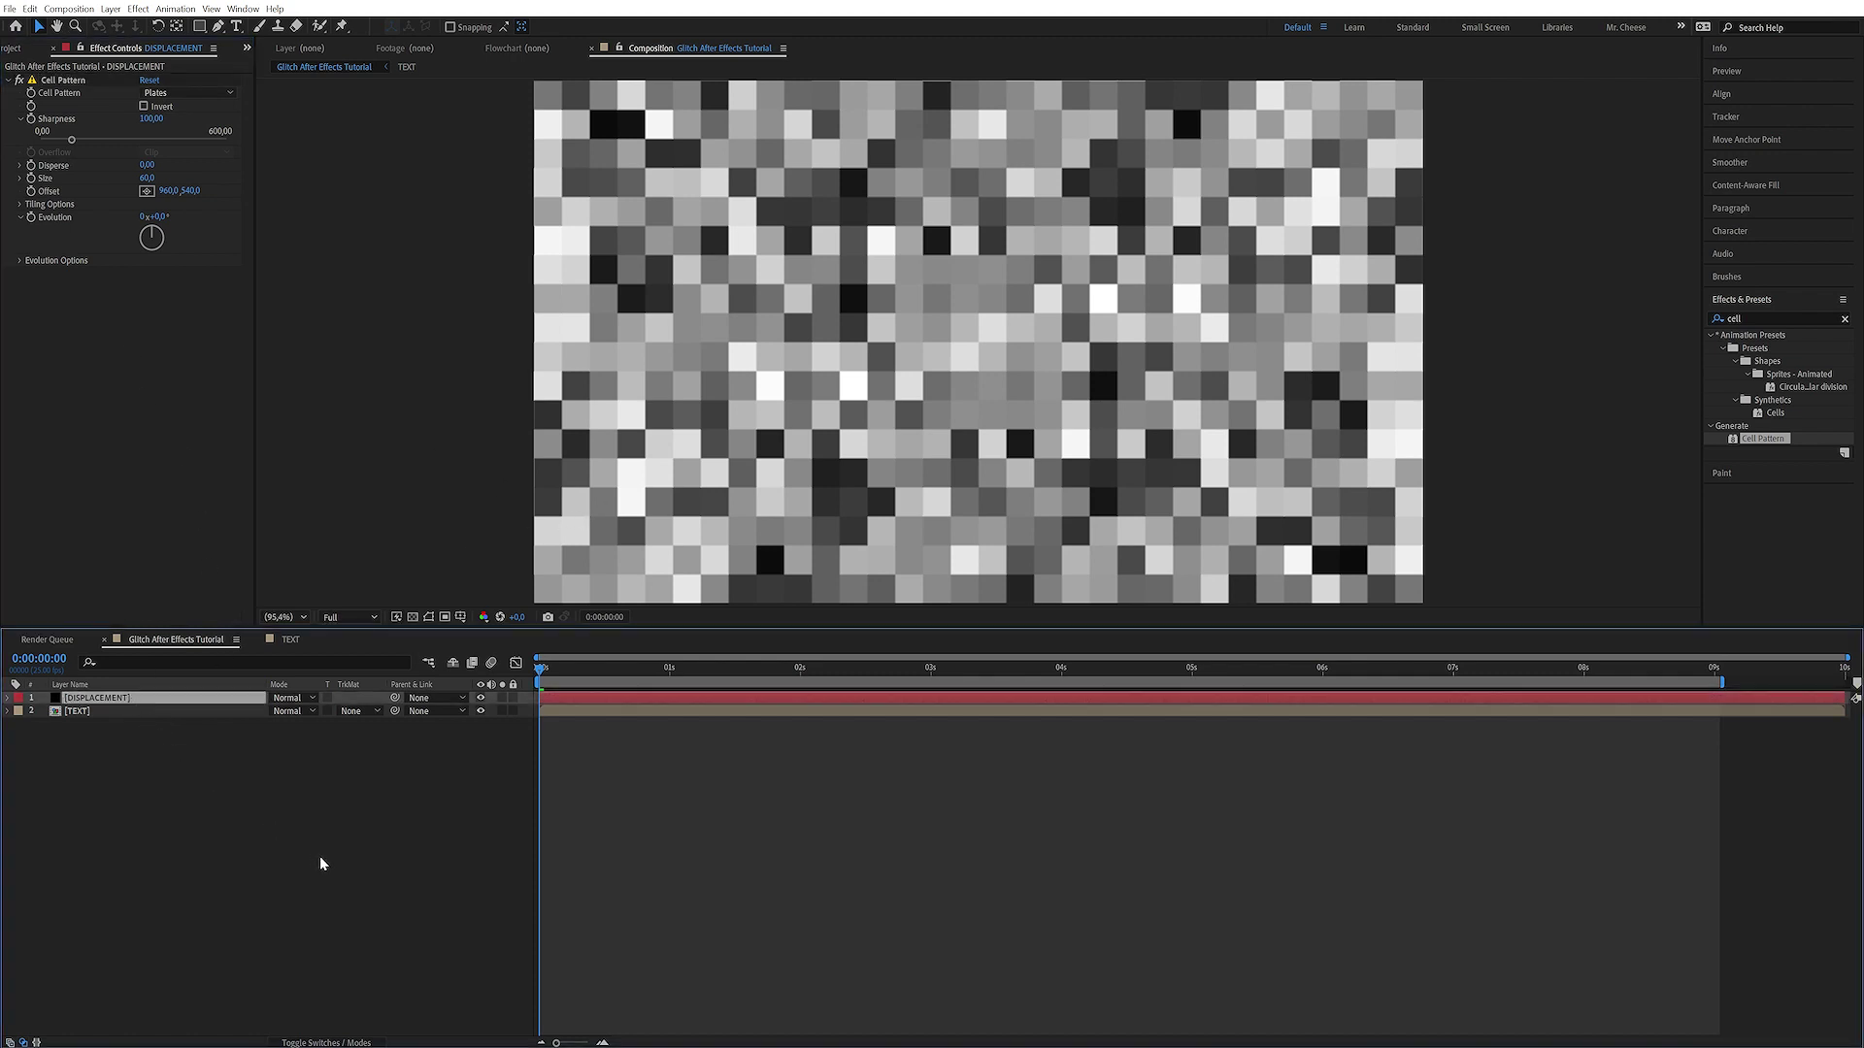
key("ctrl+shift+c")
left_click(1161, 533)
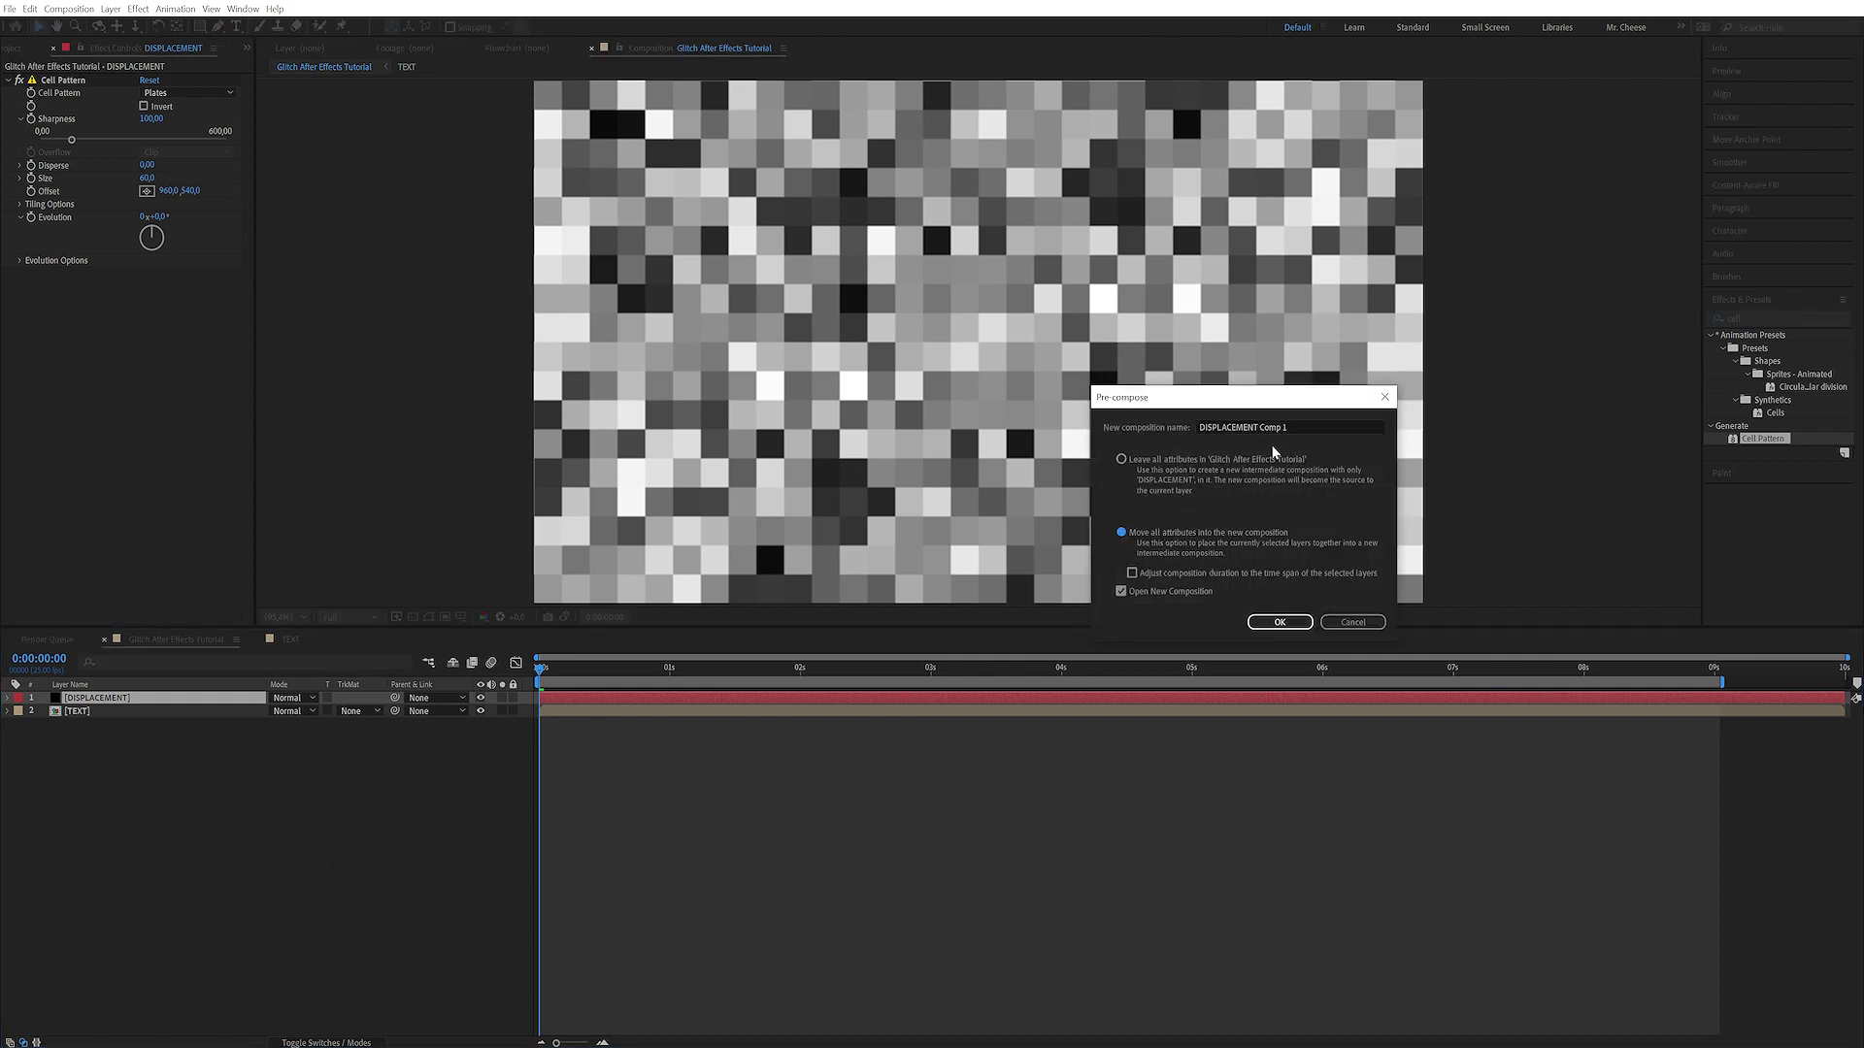
left_click_drag(1327, 423, 1252, 437)
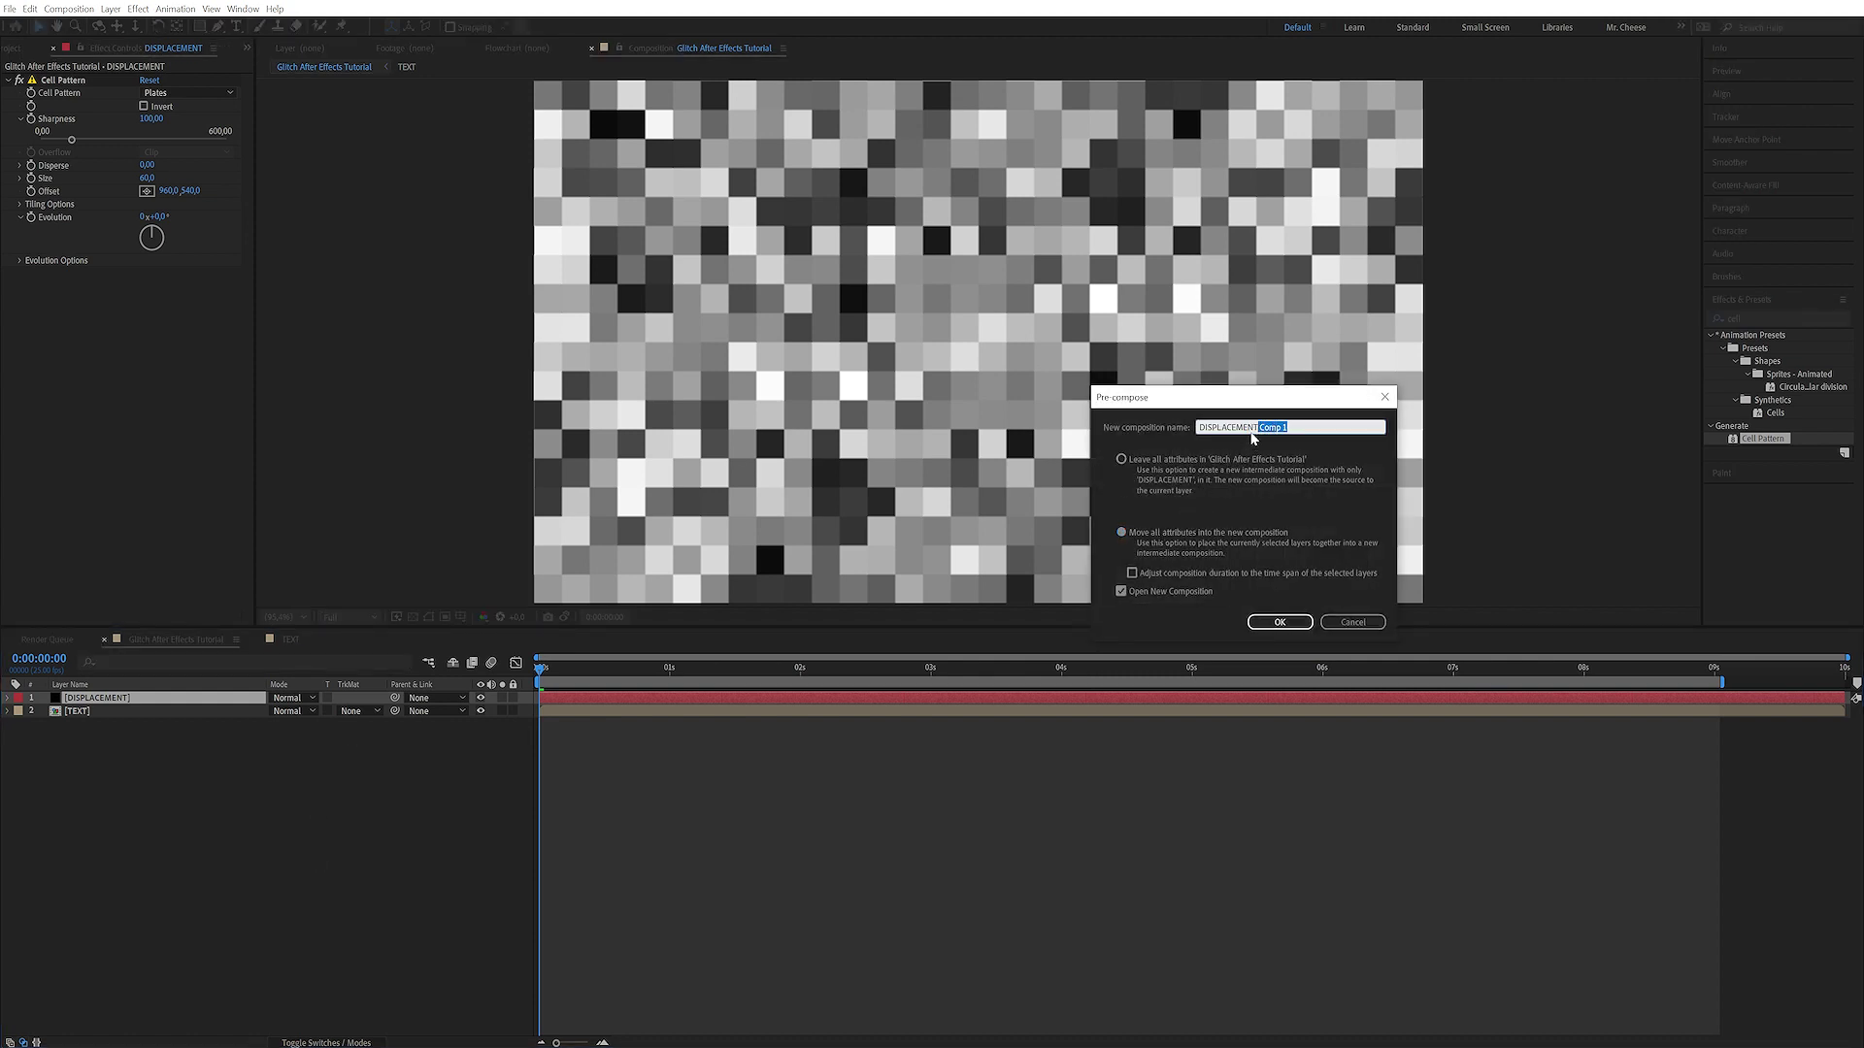
key("BackSpace")
key("Return")
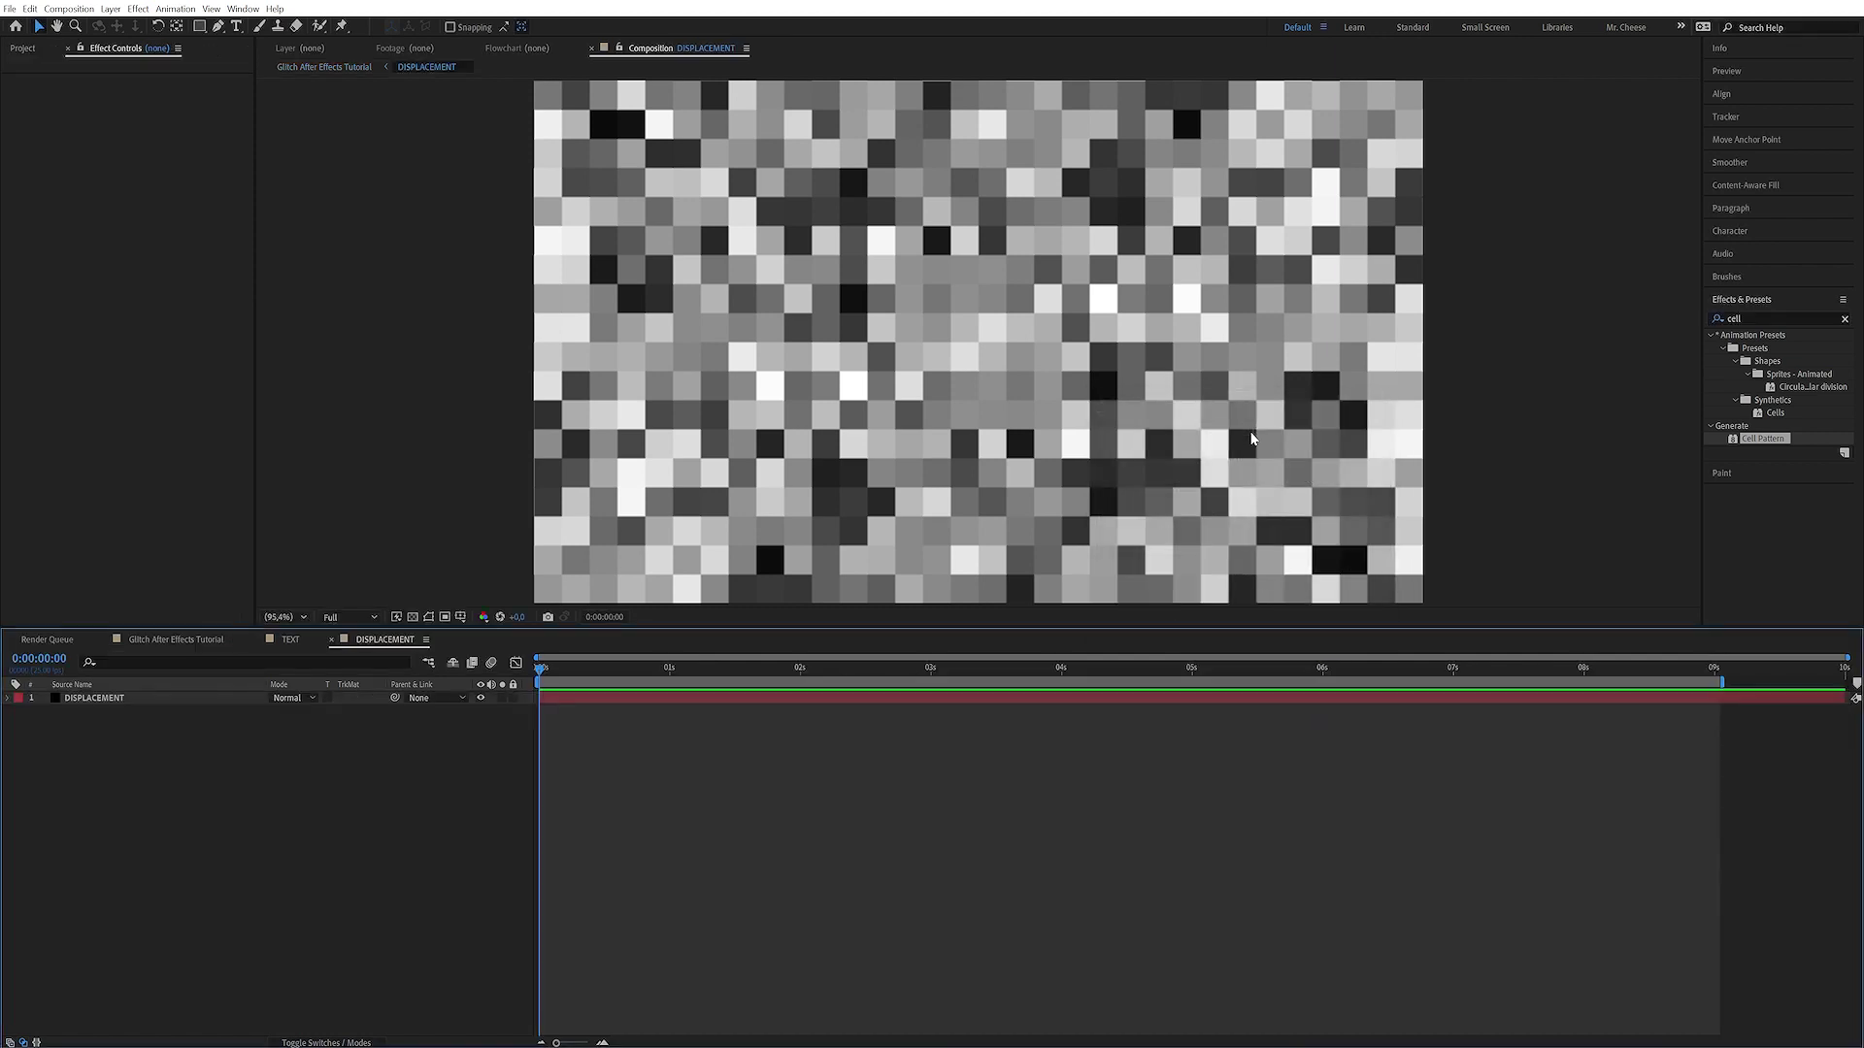
Return to the Glitch After Effects Tutorial composition and add a null object named CTRL
left_click(177, 700)
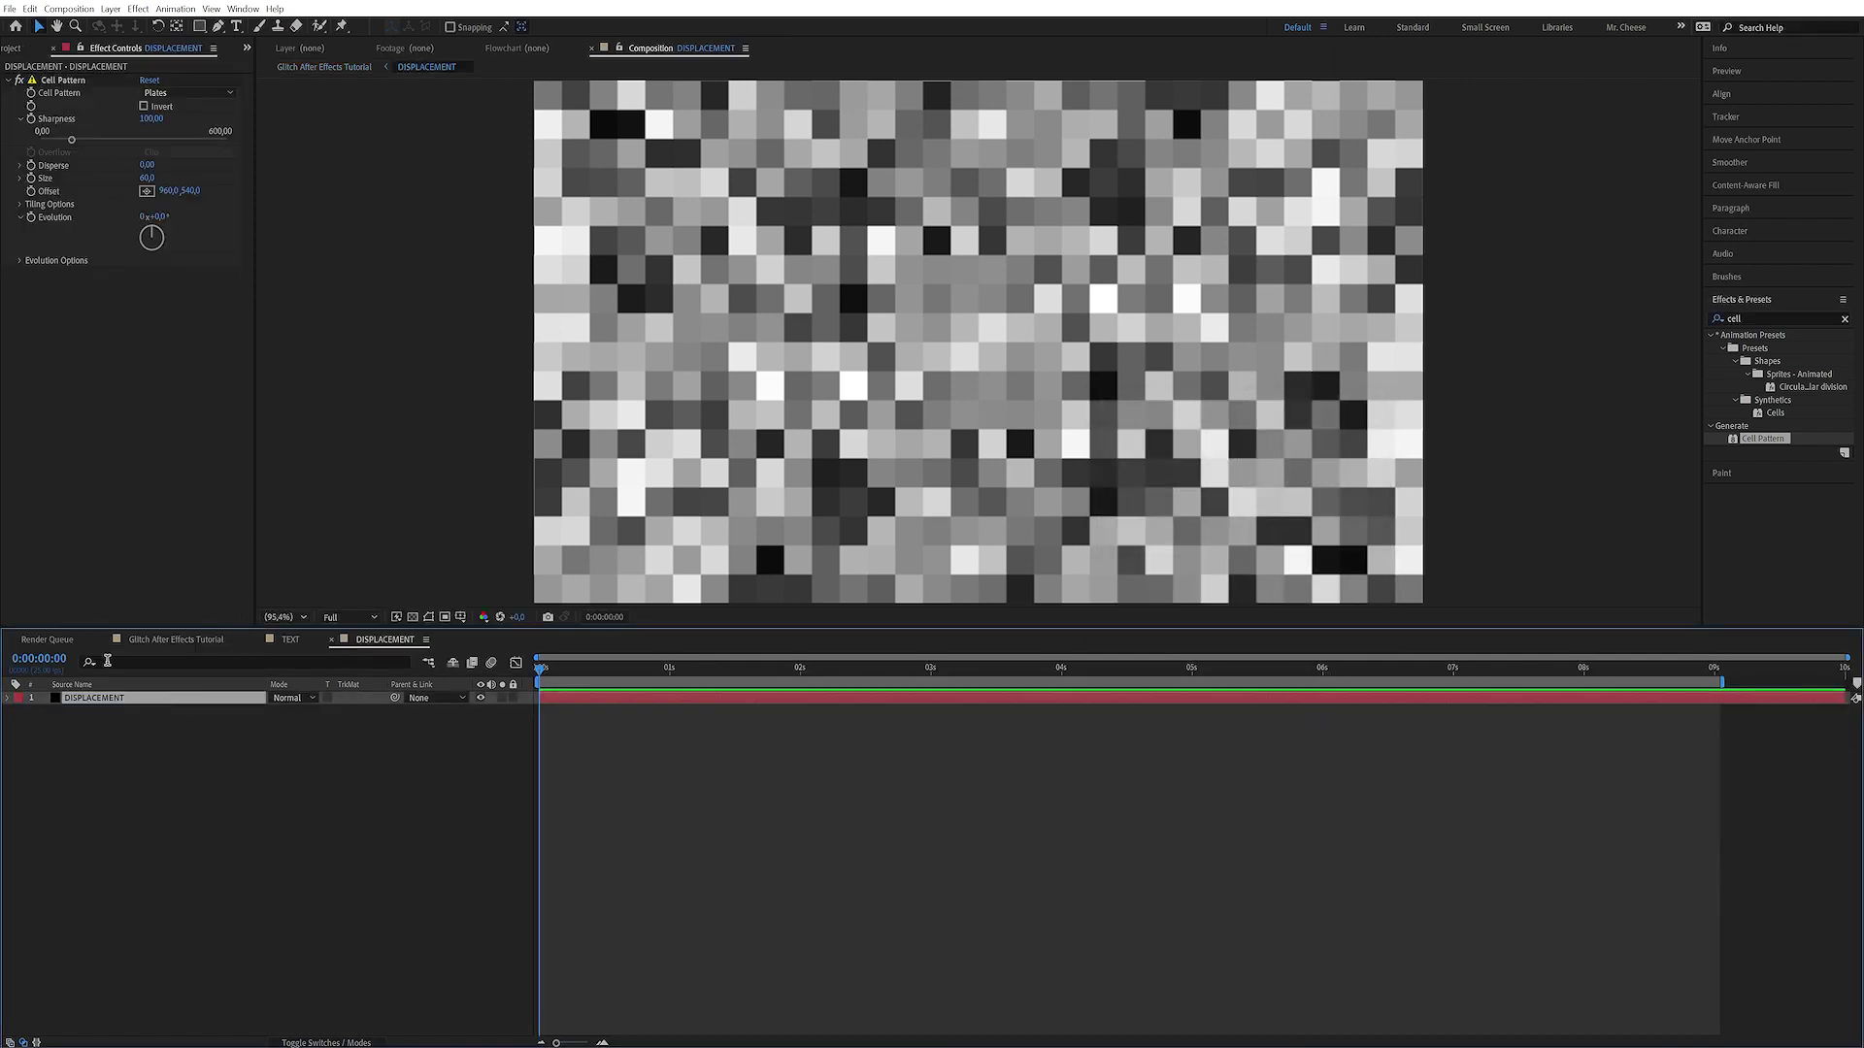
left_click(179, 641)
left_click(171, 807)
left_click(111, 9)
mouse_move(121, 26)
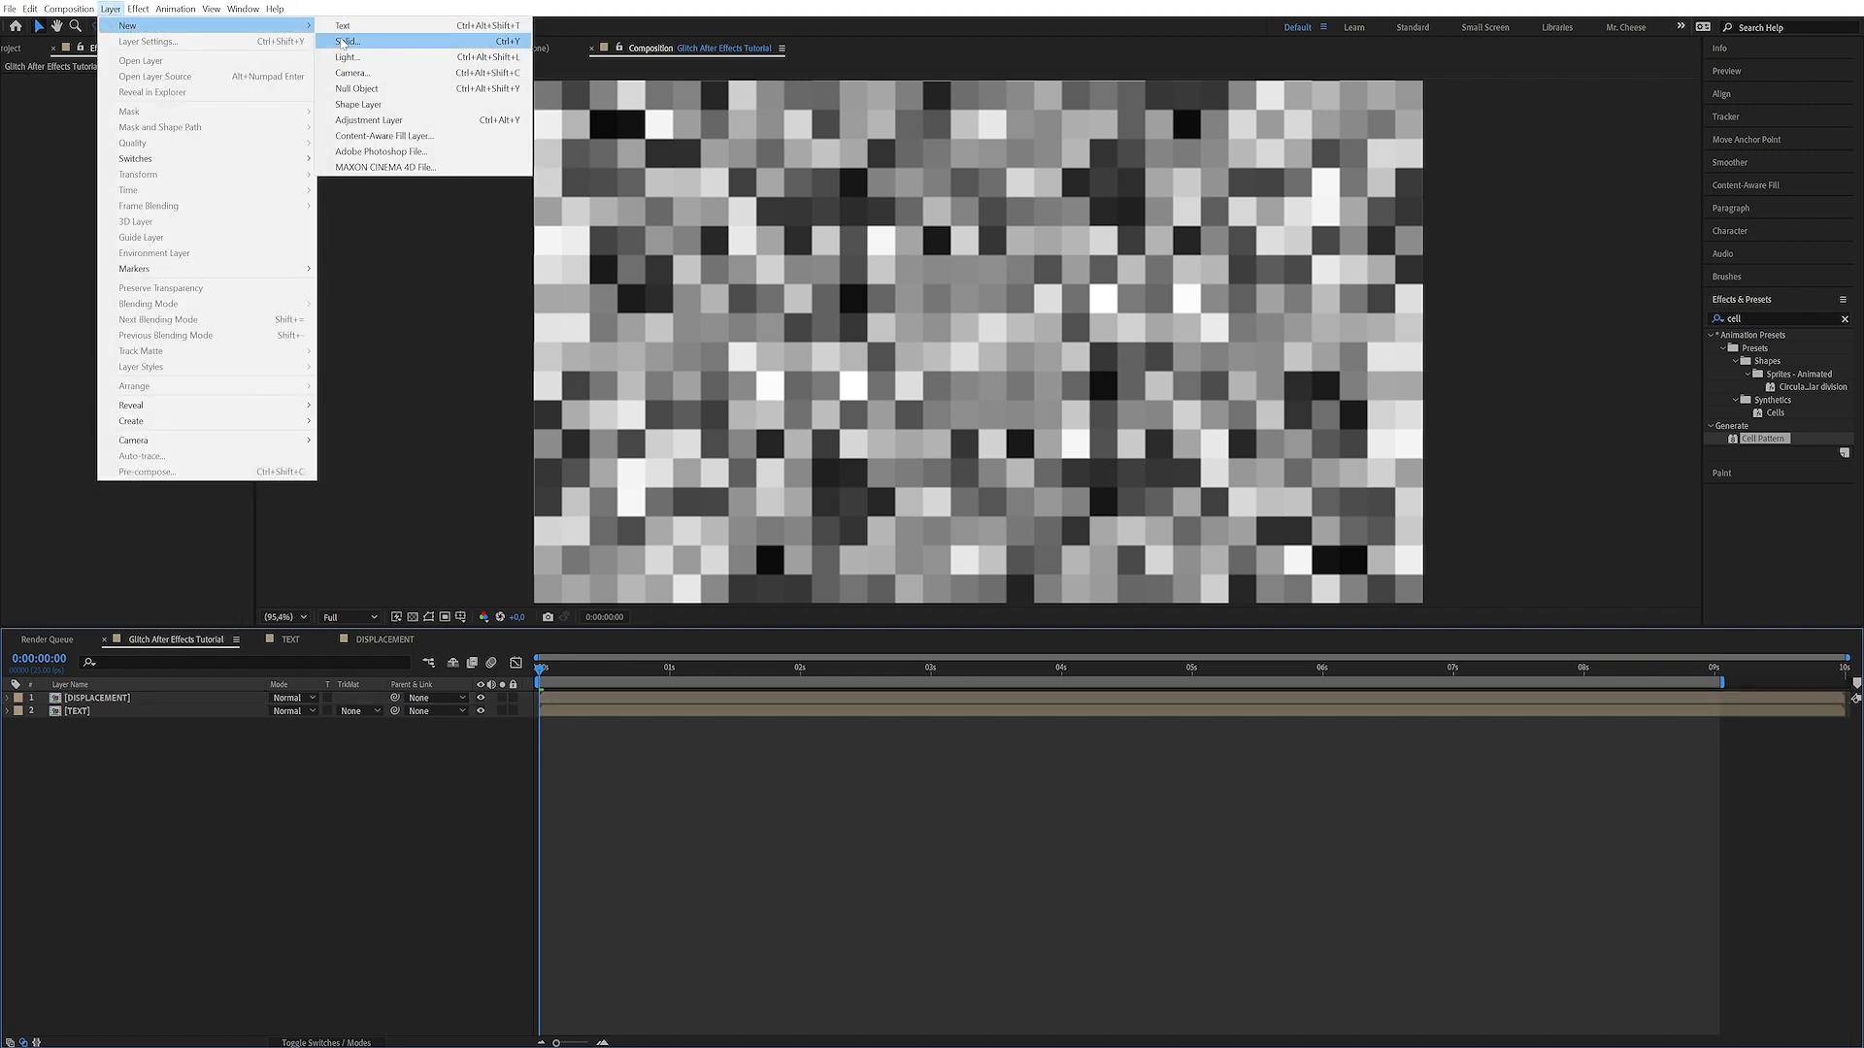
left_click(374, 87)
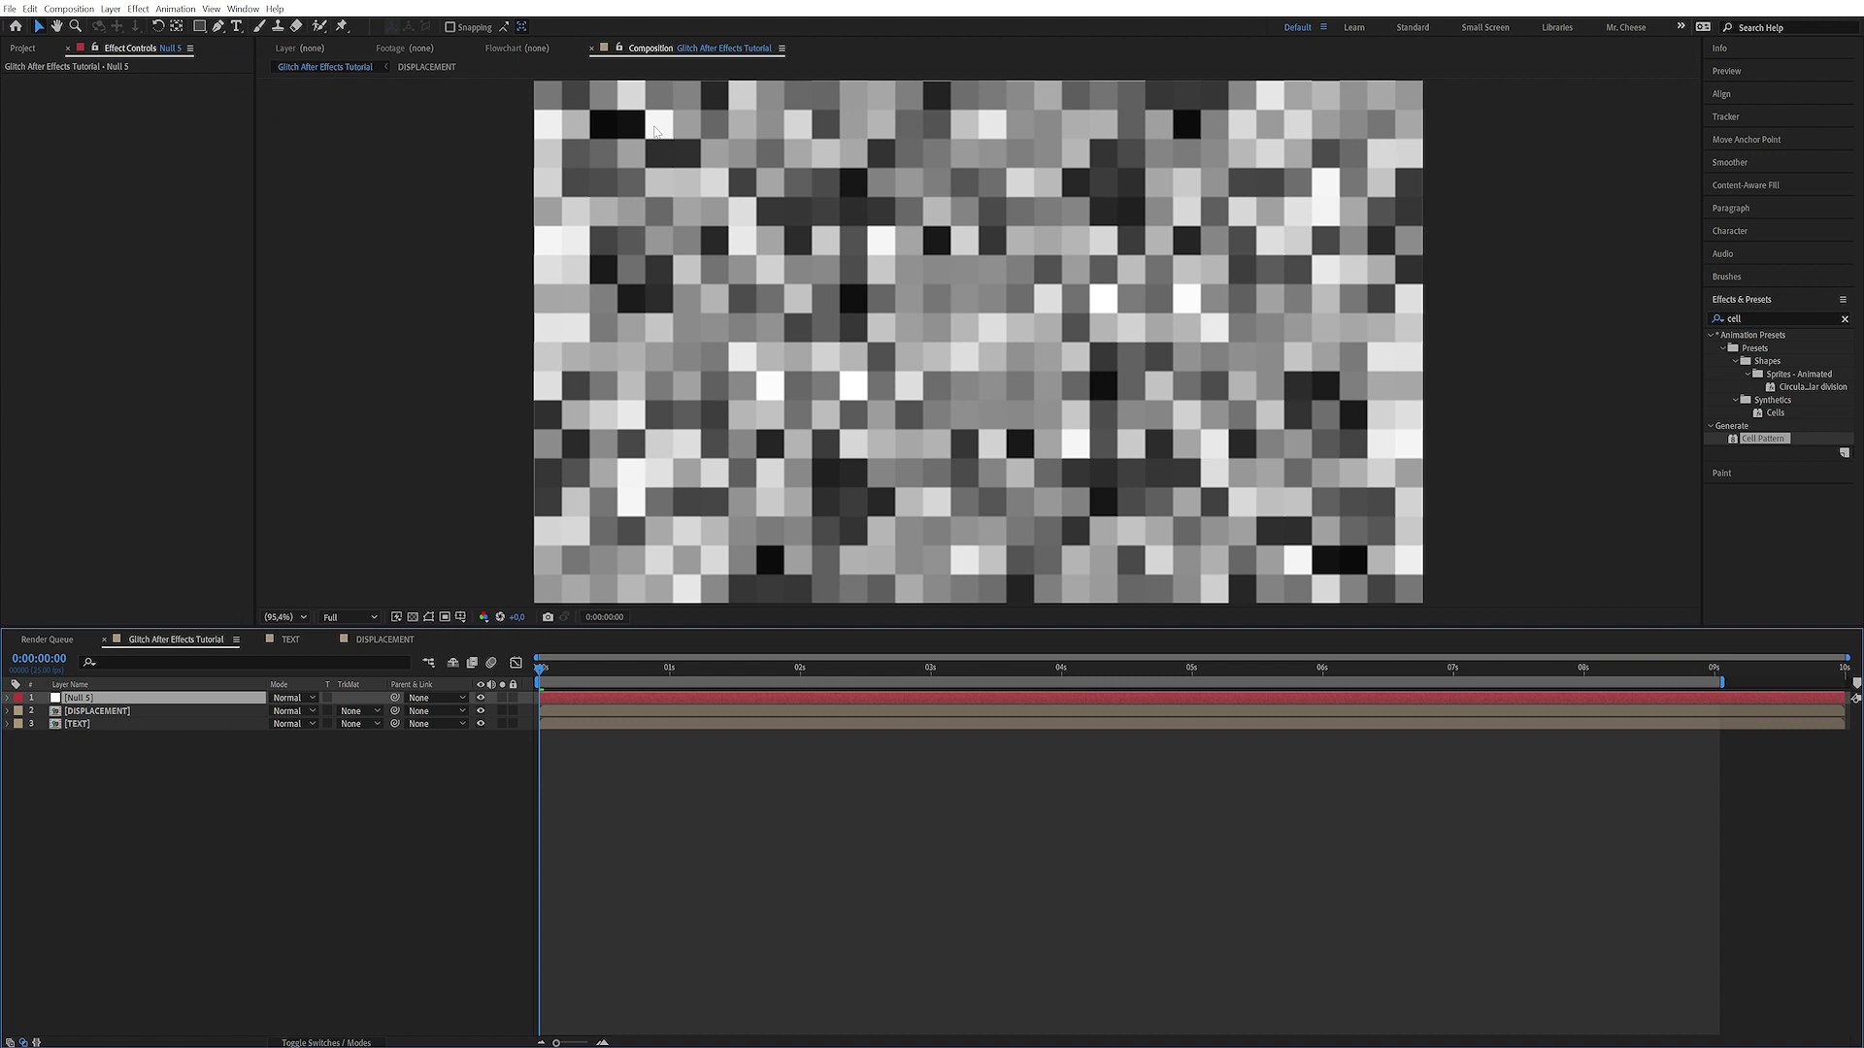
key("Return")
type("CTRL")
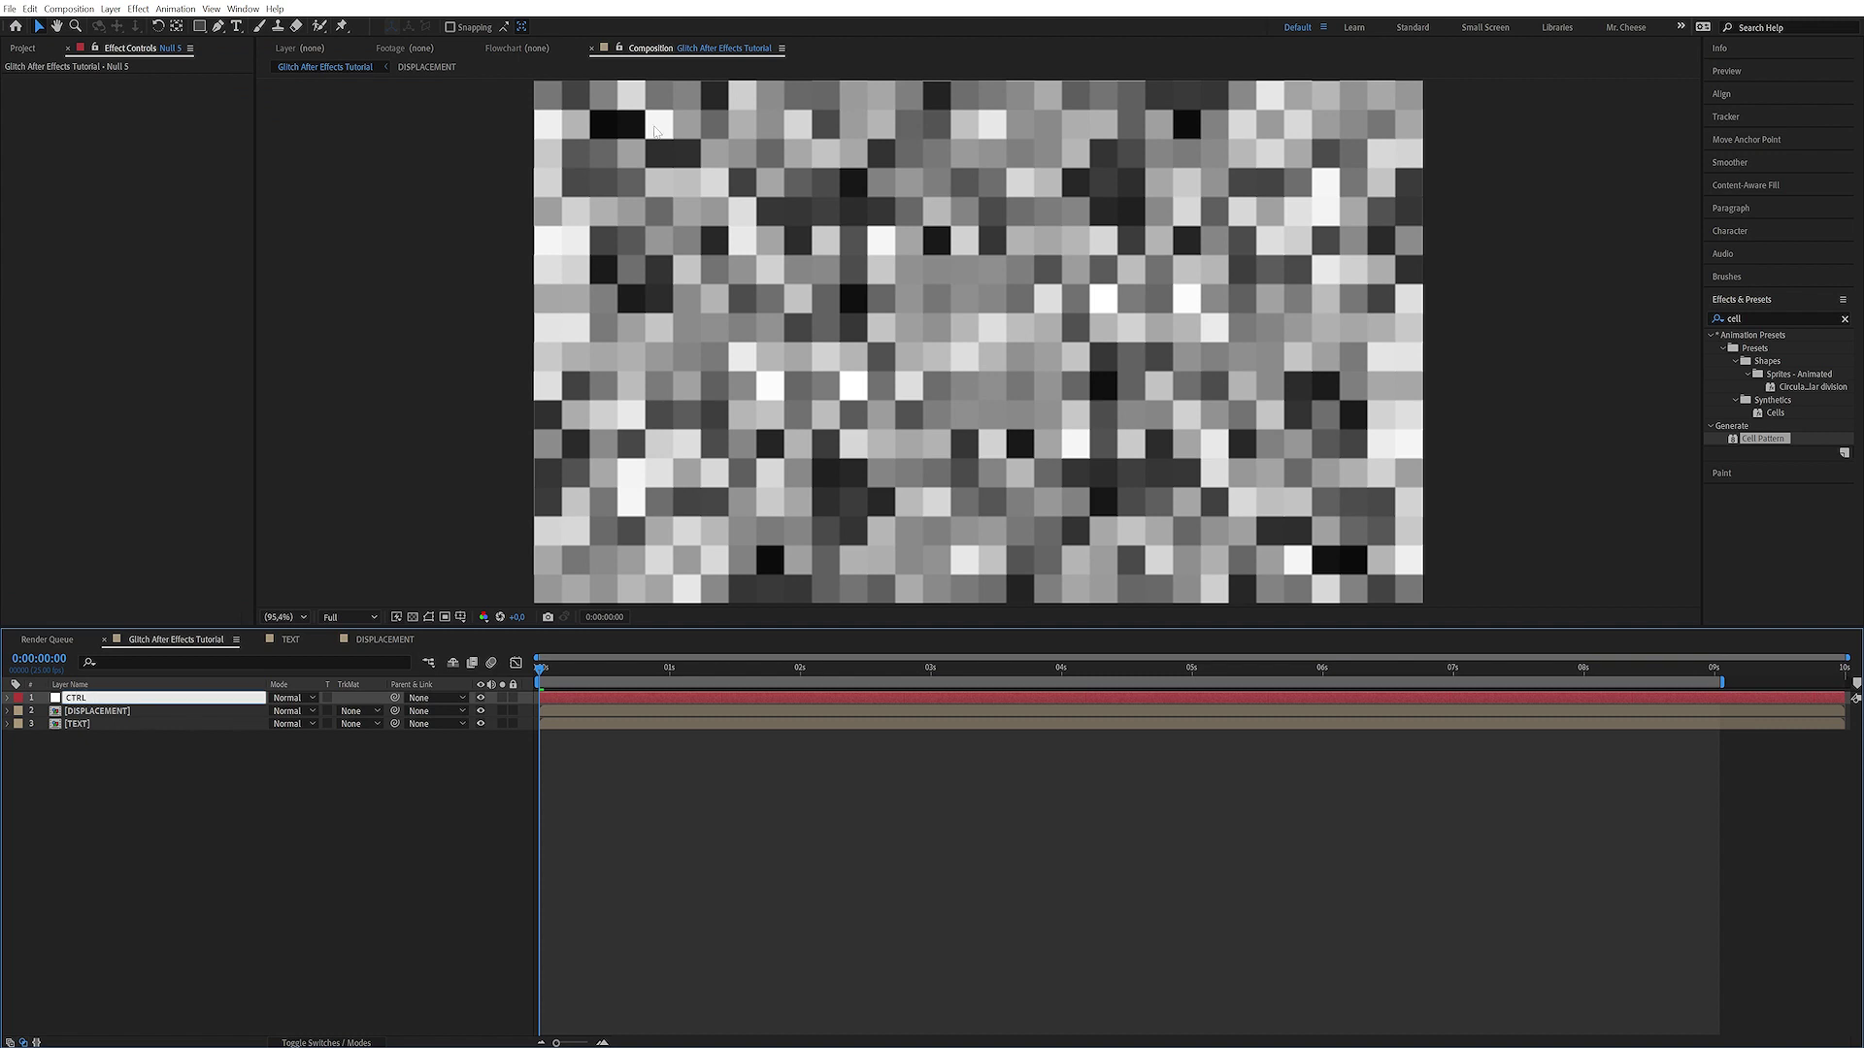
key("Return")
Apply a Slider Control effect to the CTRL null and rename it Glitch Evolution
left_click(1716, 318)
type("slide")
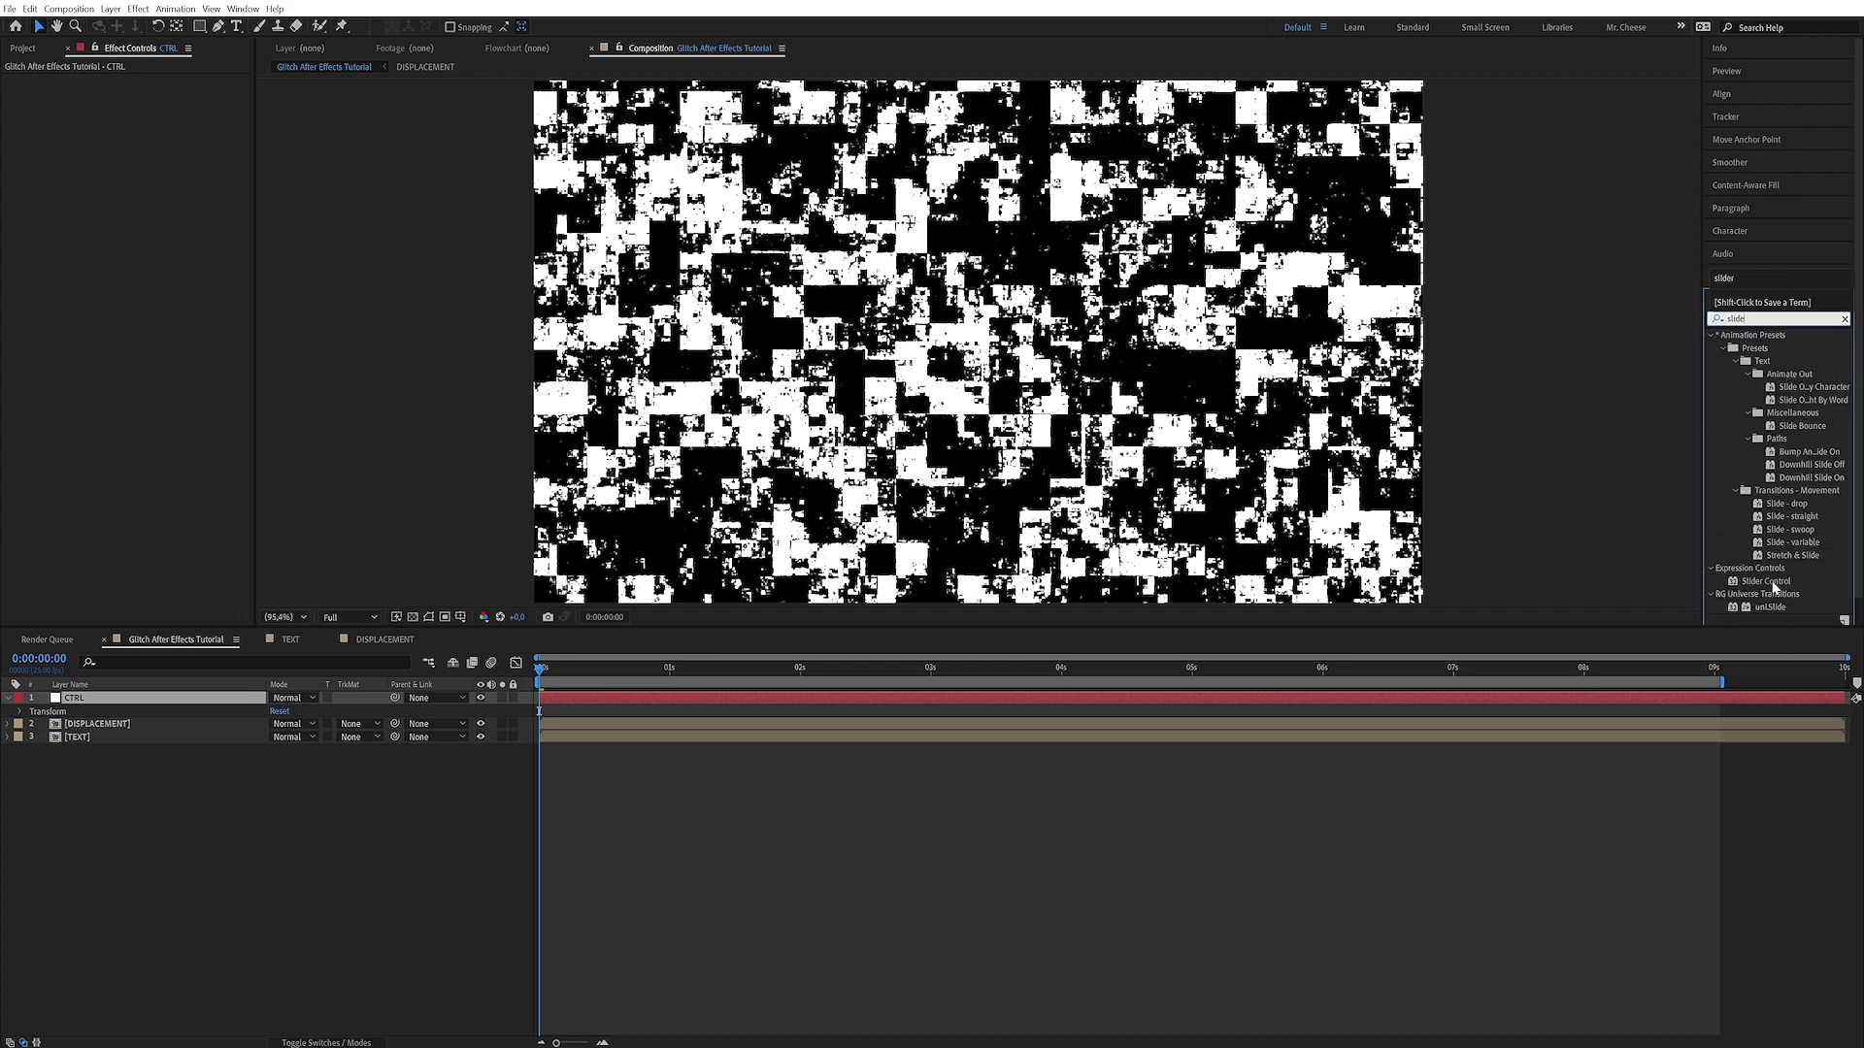
double_click(1766, 582)
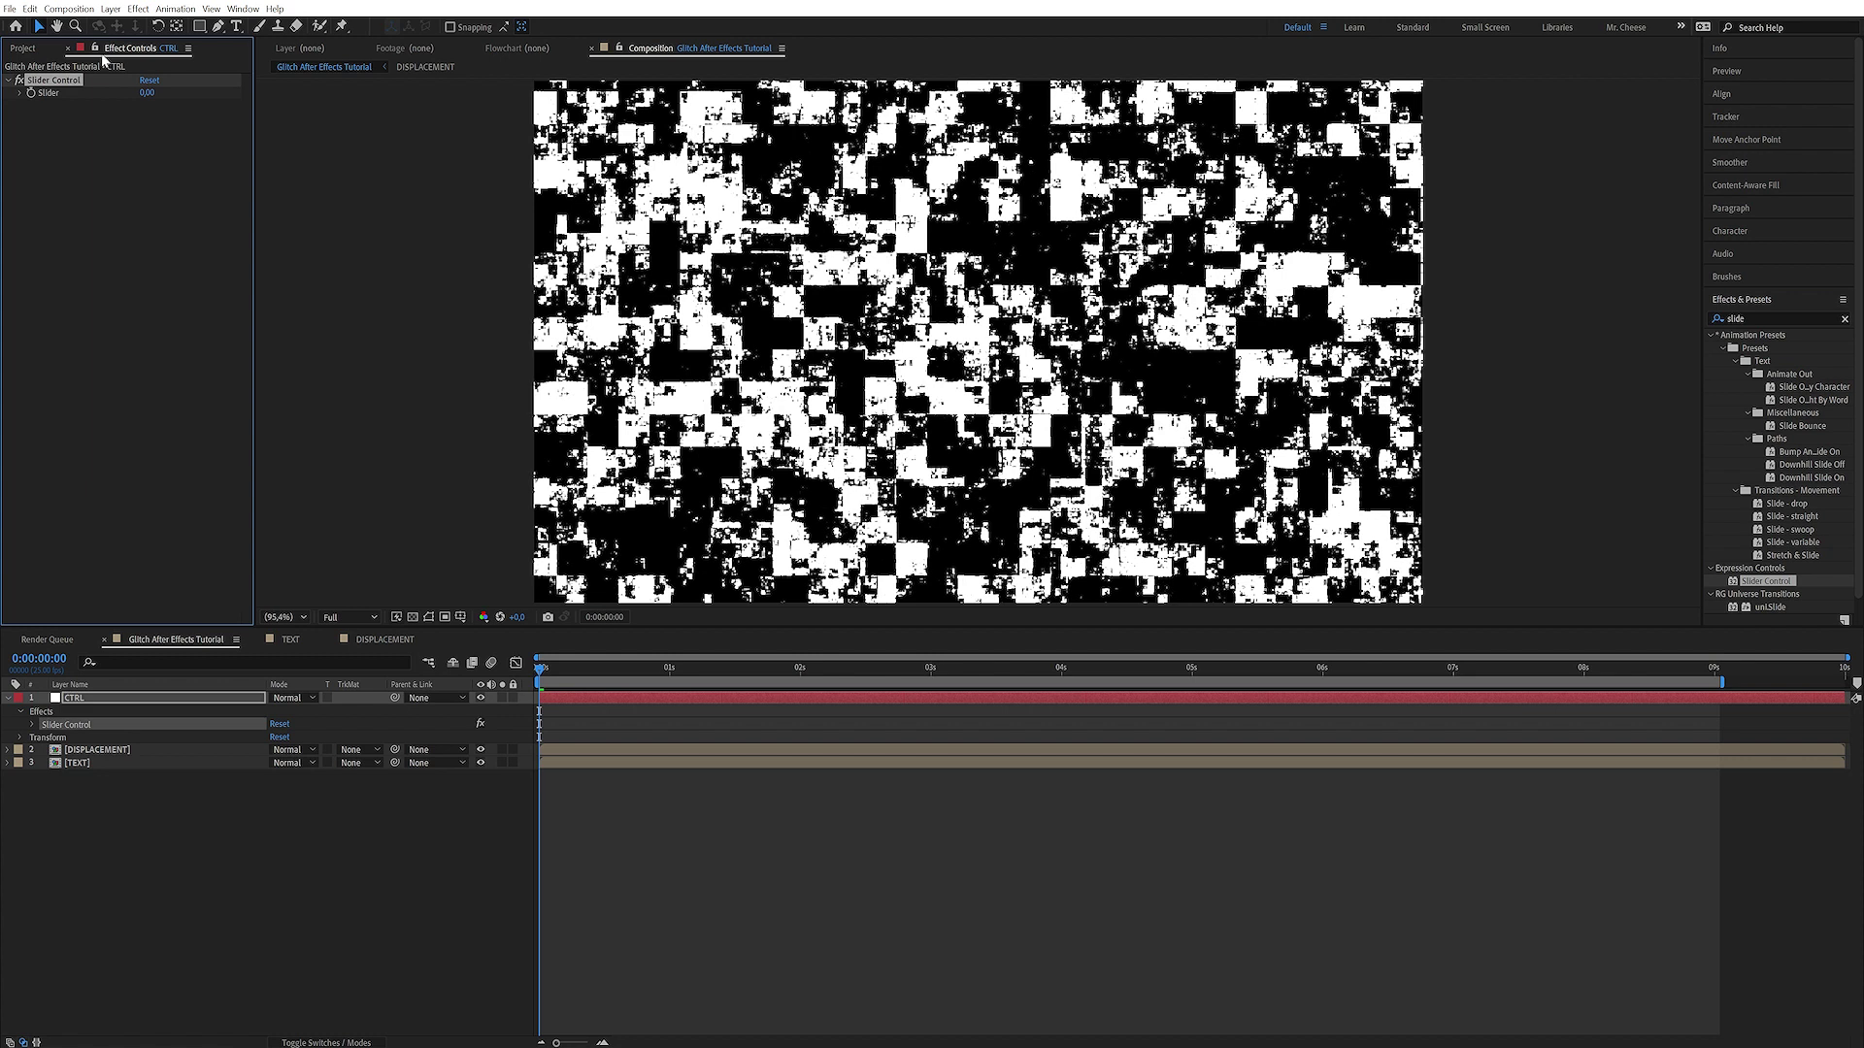
key("Return")
type("Glitcv")
type(" Ev")
key("Return")
Duplicate the Glitch Evolution slider on the CTRL null and rename the copy Reveal Evolution
key("ctrl+d")
key("Return")
key("End")
key("BackSpace")
key("BackSpace")
key("ctrl+shift+Left")
key("Left")
key("ctrl+shift+Left")
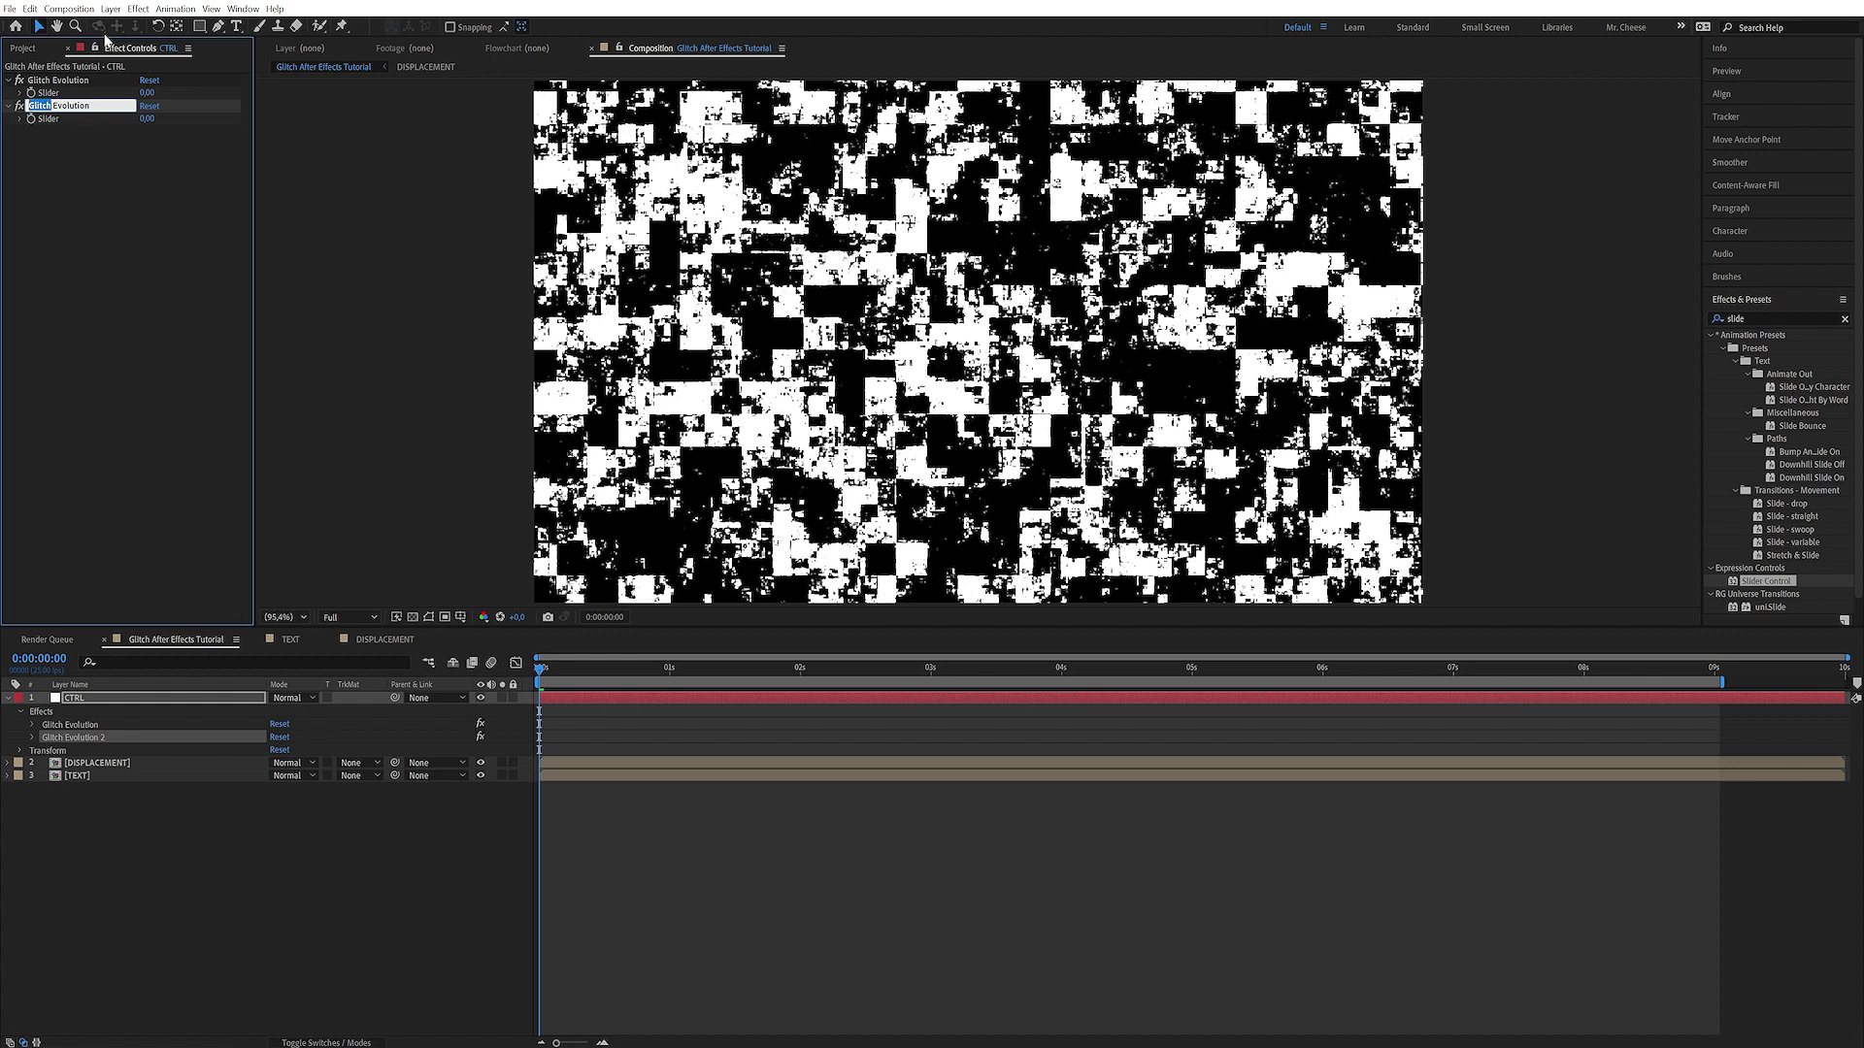
type("Reveal")
key("Return")
Duplicate the Reveal Evolution slider and rename the copy Reveal Amount
key("ctrl+d")
key("Return")
type("Reveal A")
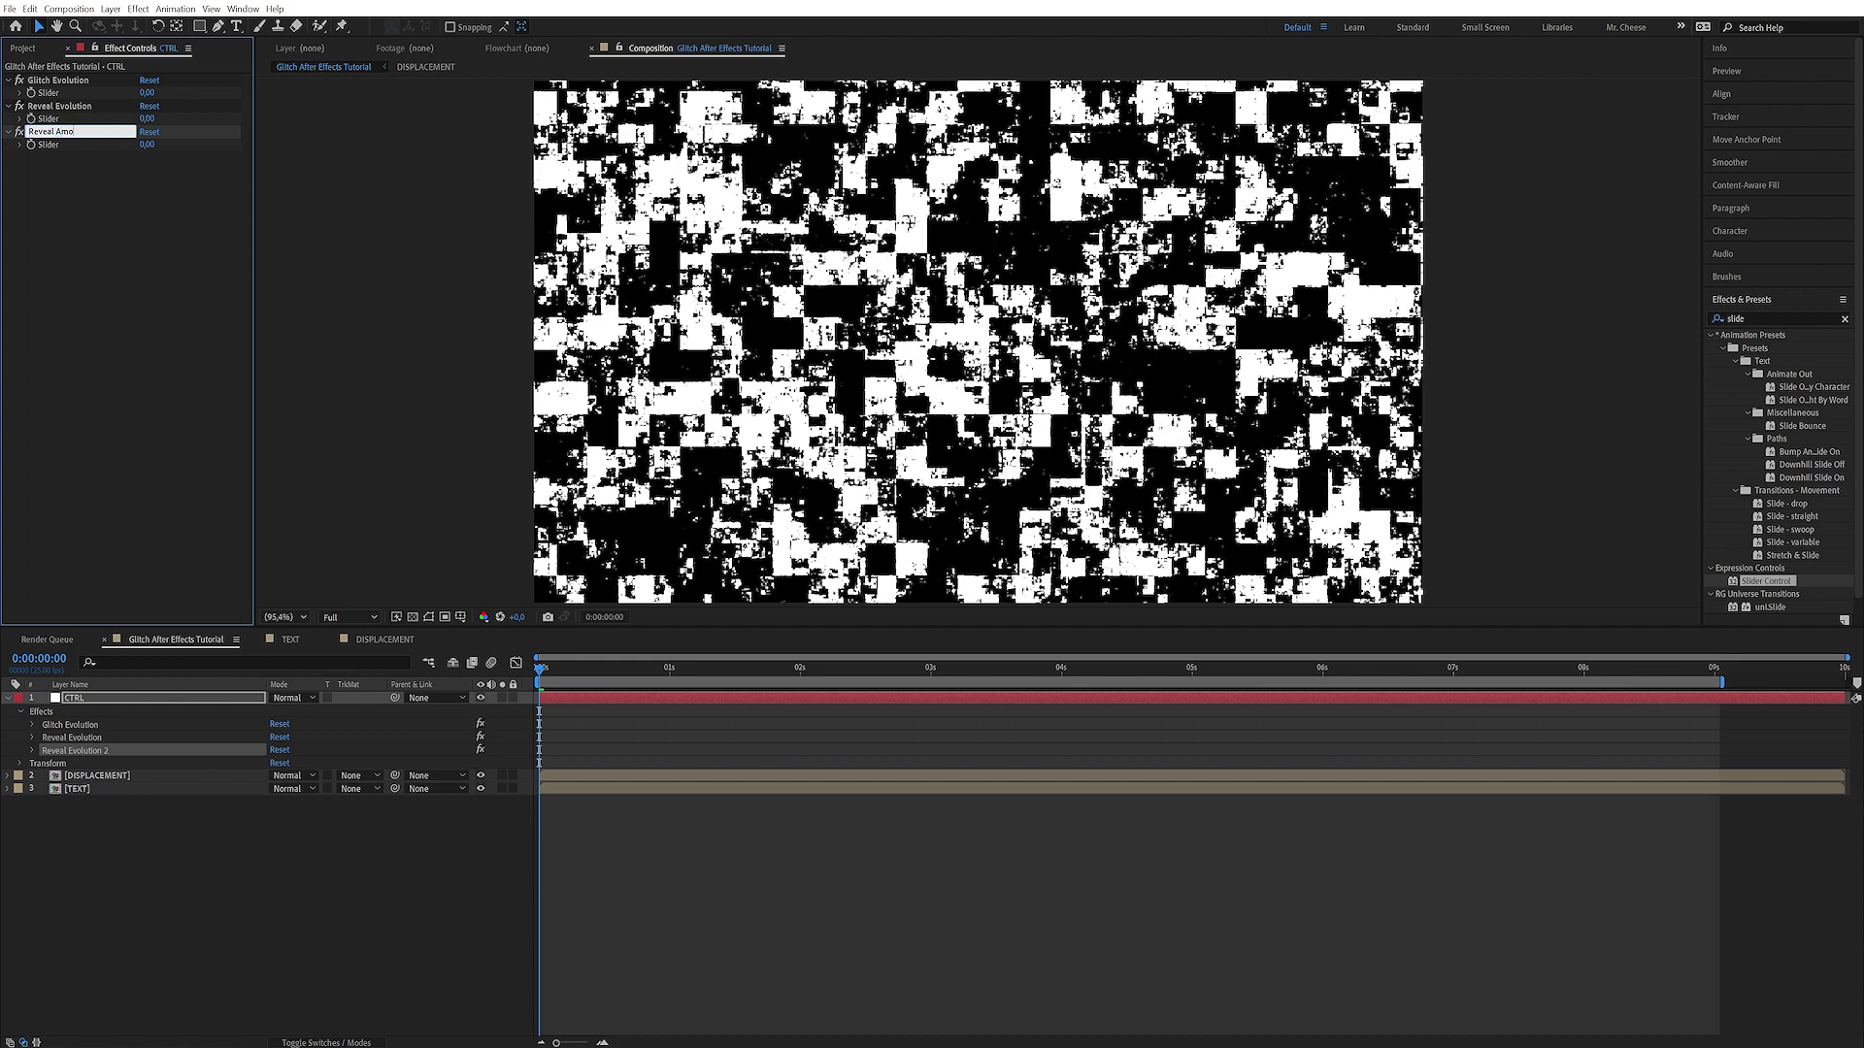
key("Return")
In the DISPLACEMENT composition, start an expression on the solid's Cell Pattern Evolution with comp("Glitch After Effects Tutorial")
left_click(379, 638)
left_click(136, 698)
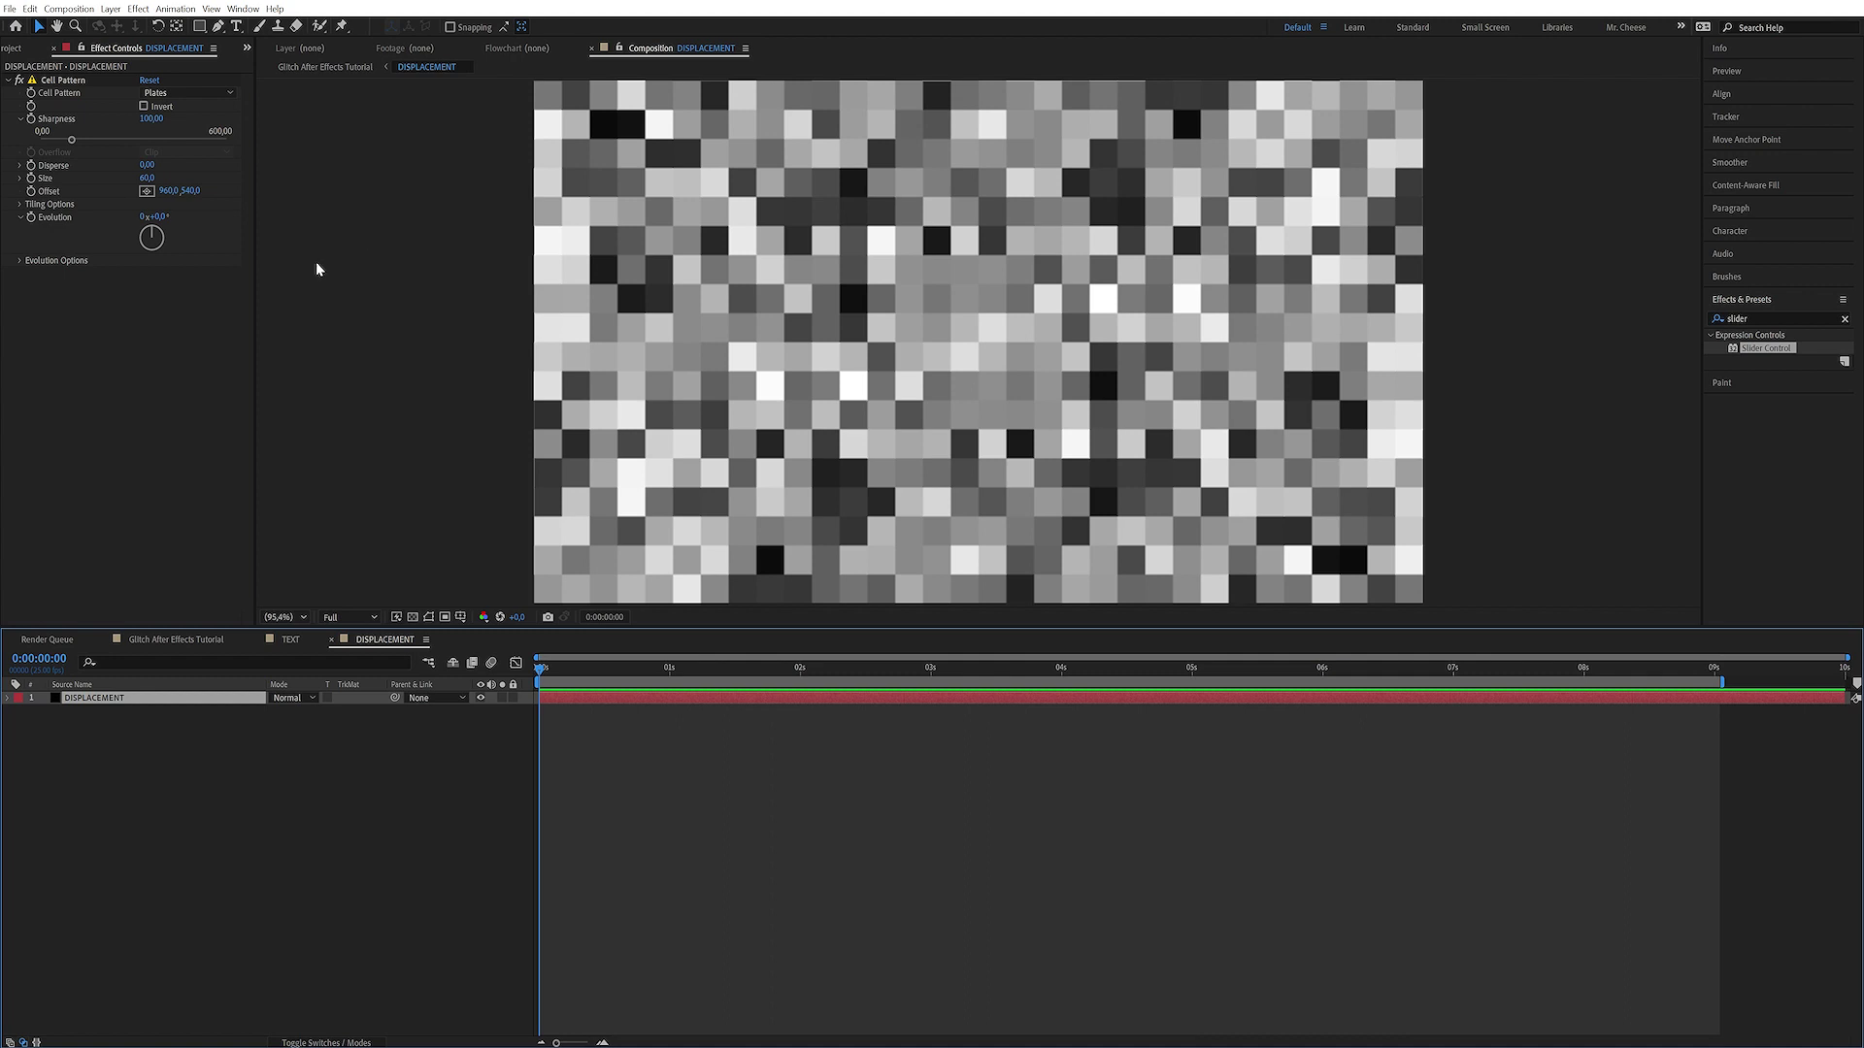
left_click(31, 216, "alt")
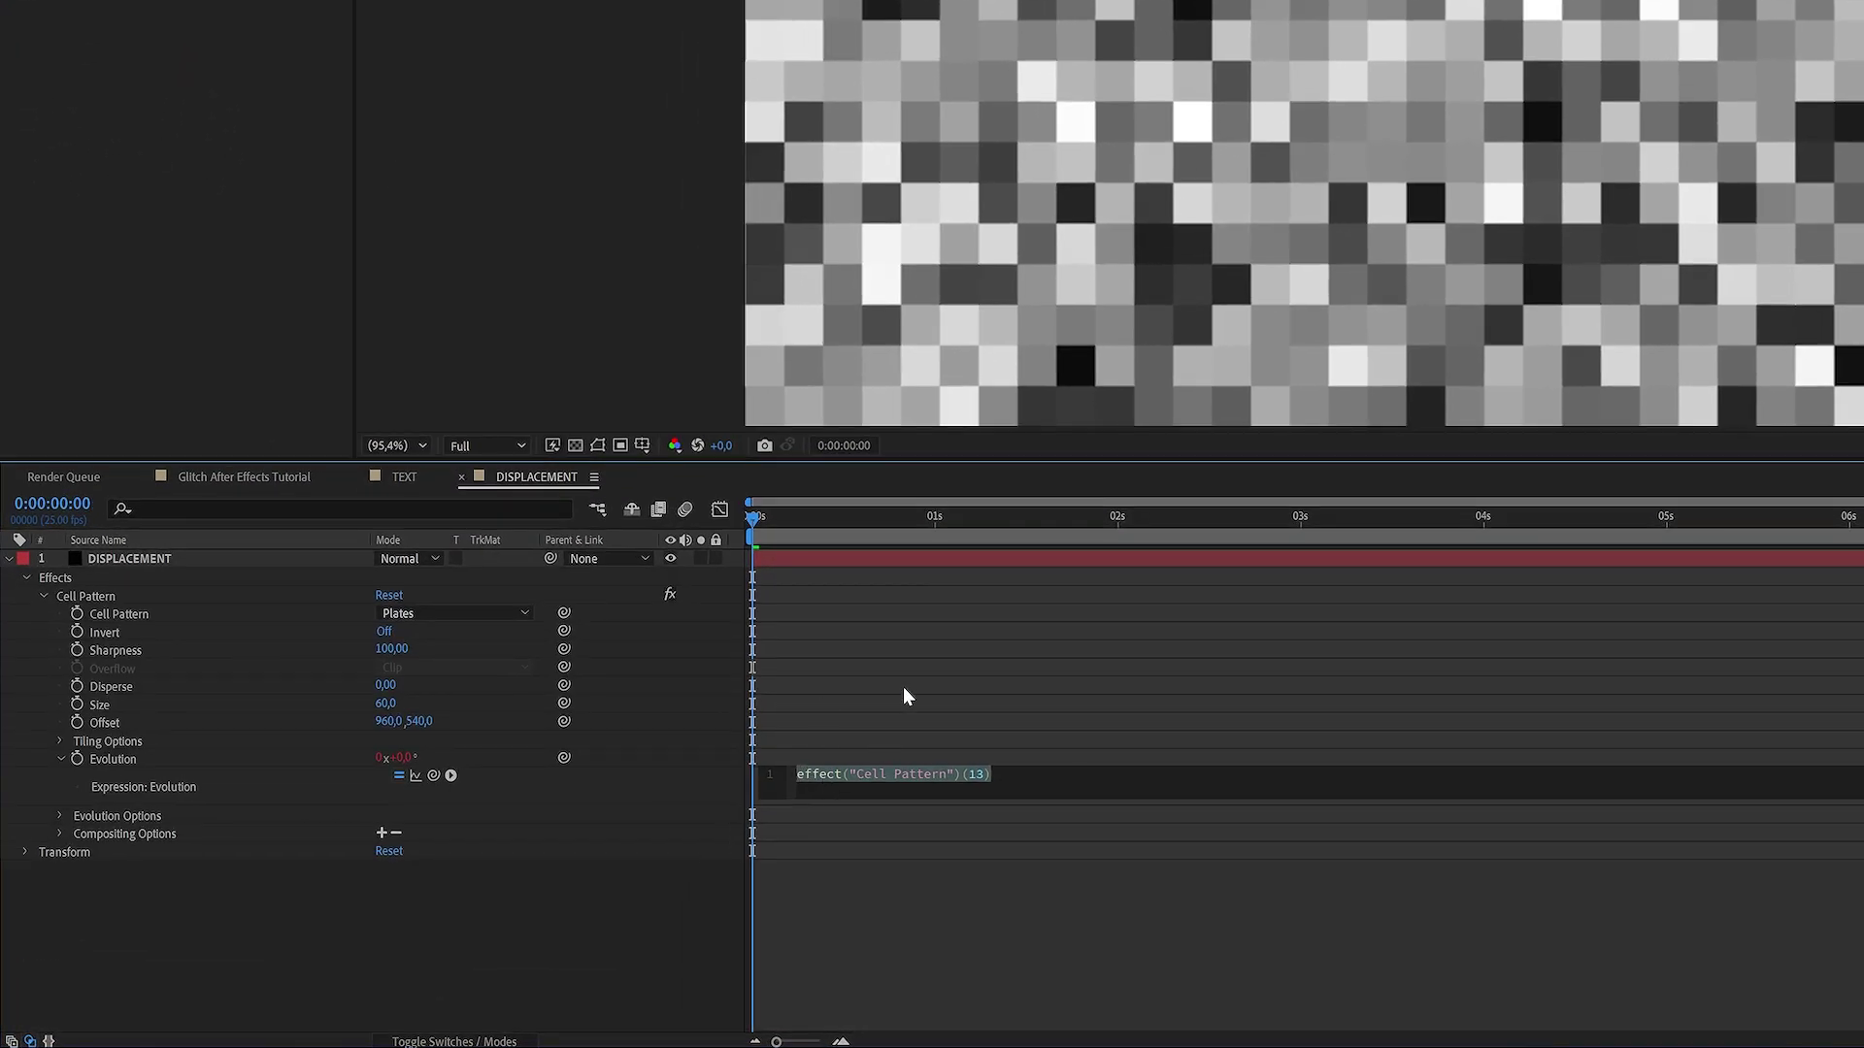
type("comp")
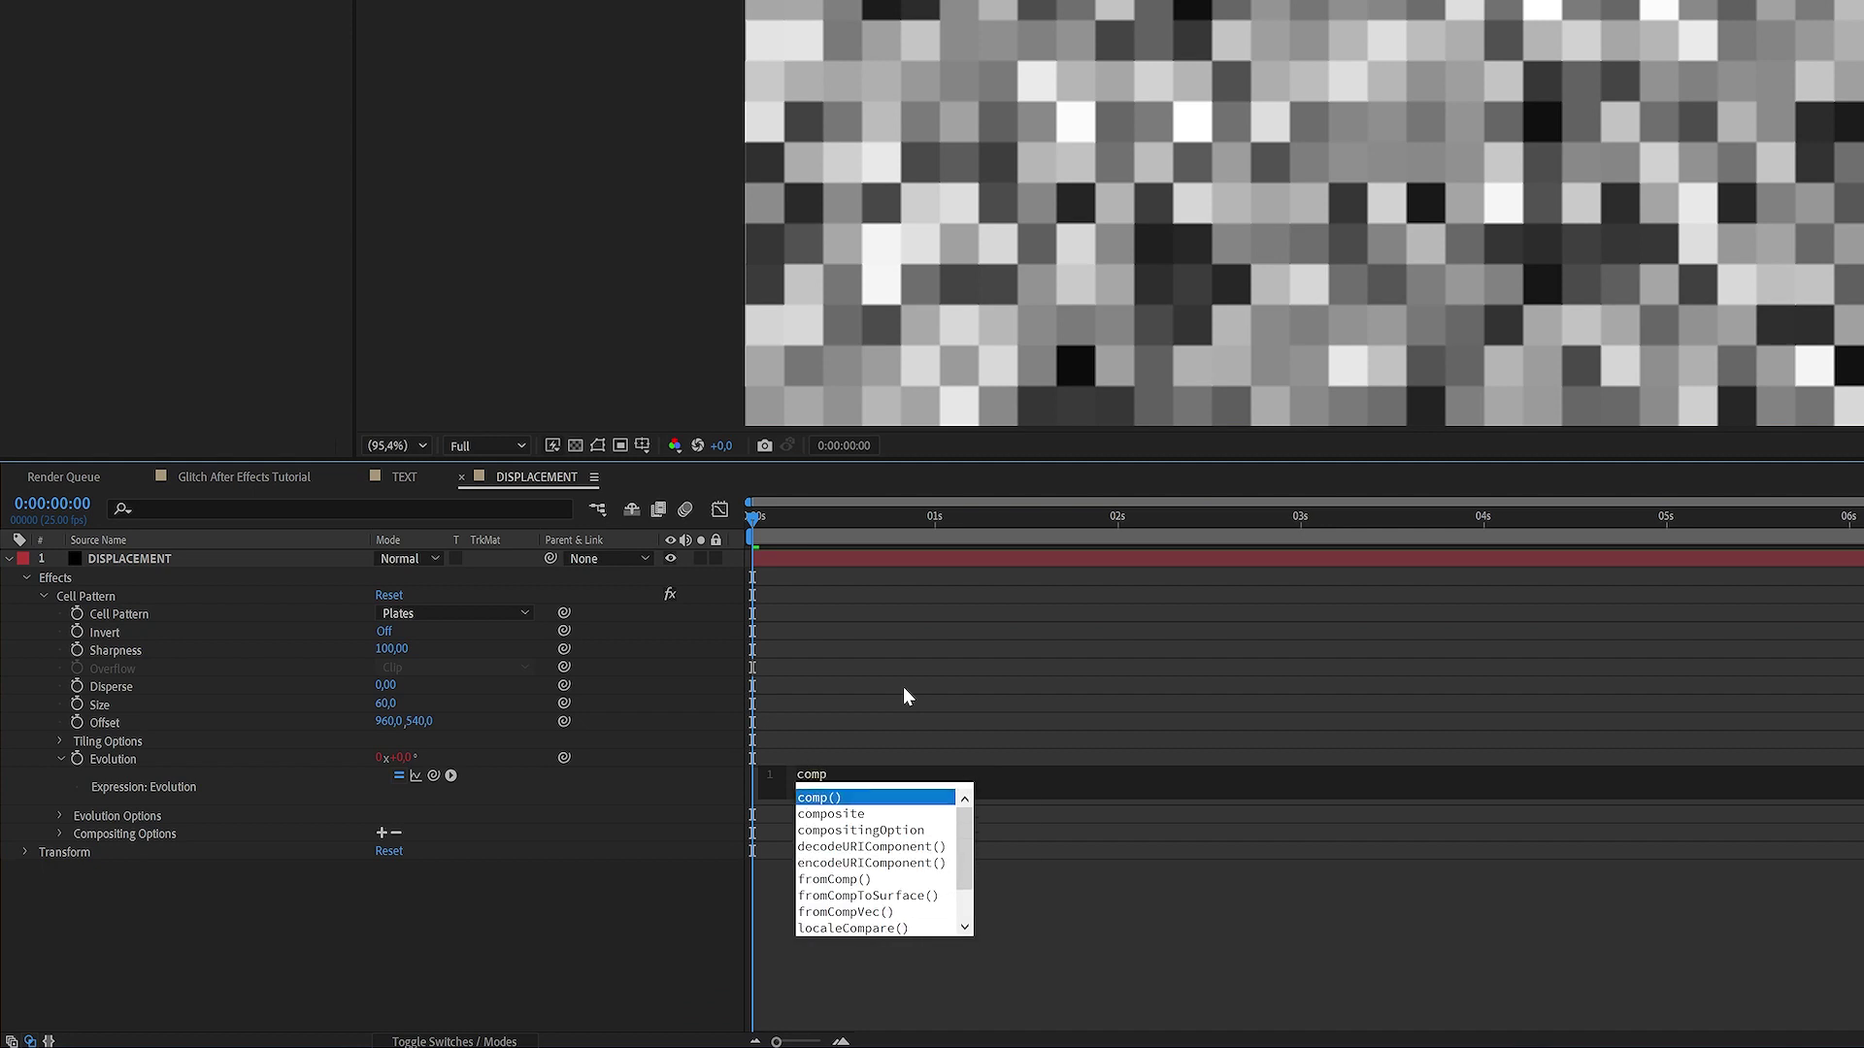
key("Return")
type("\"")
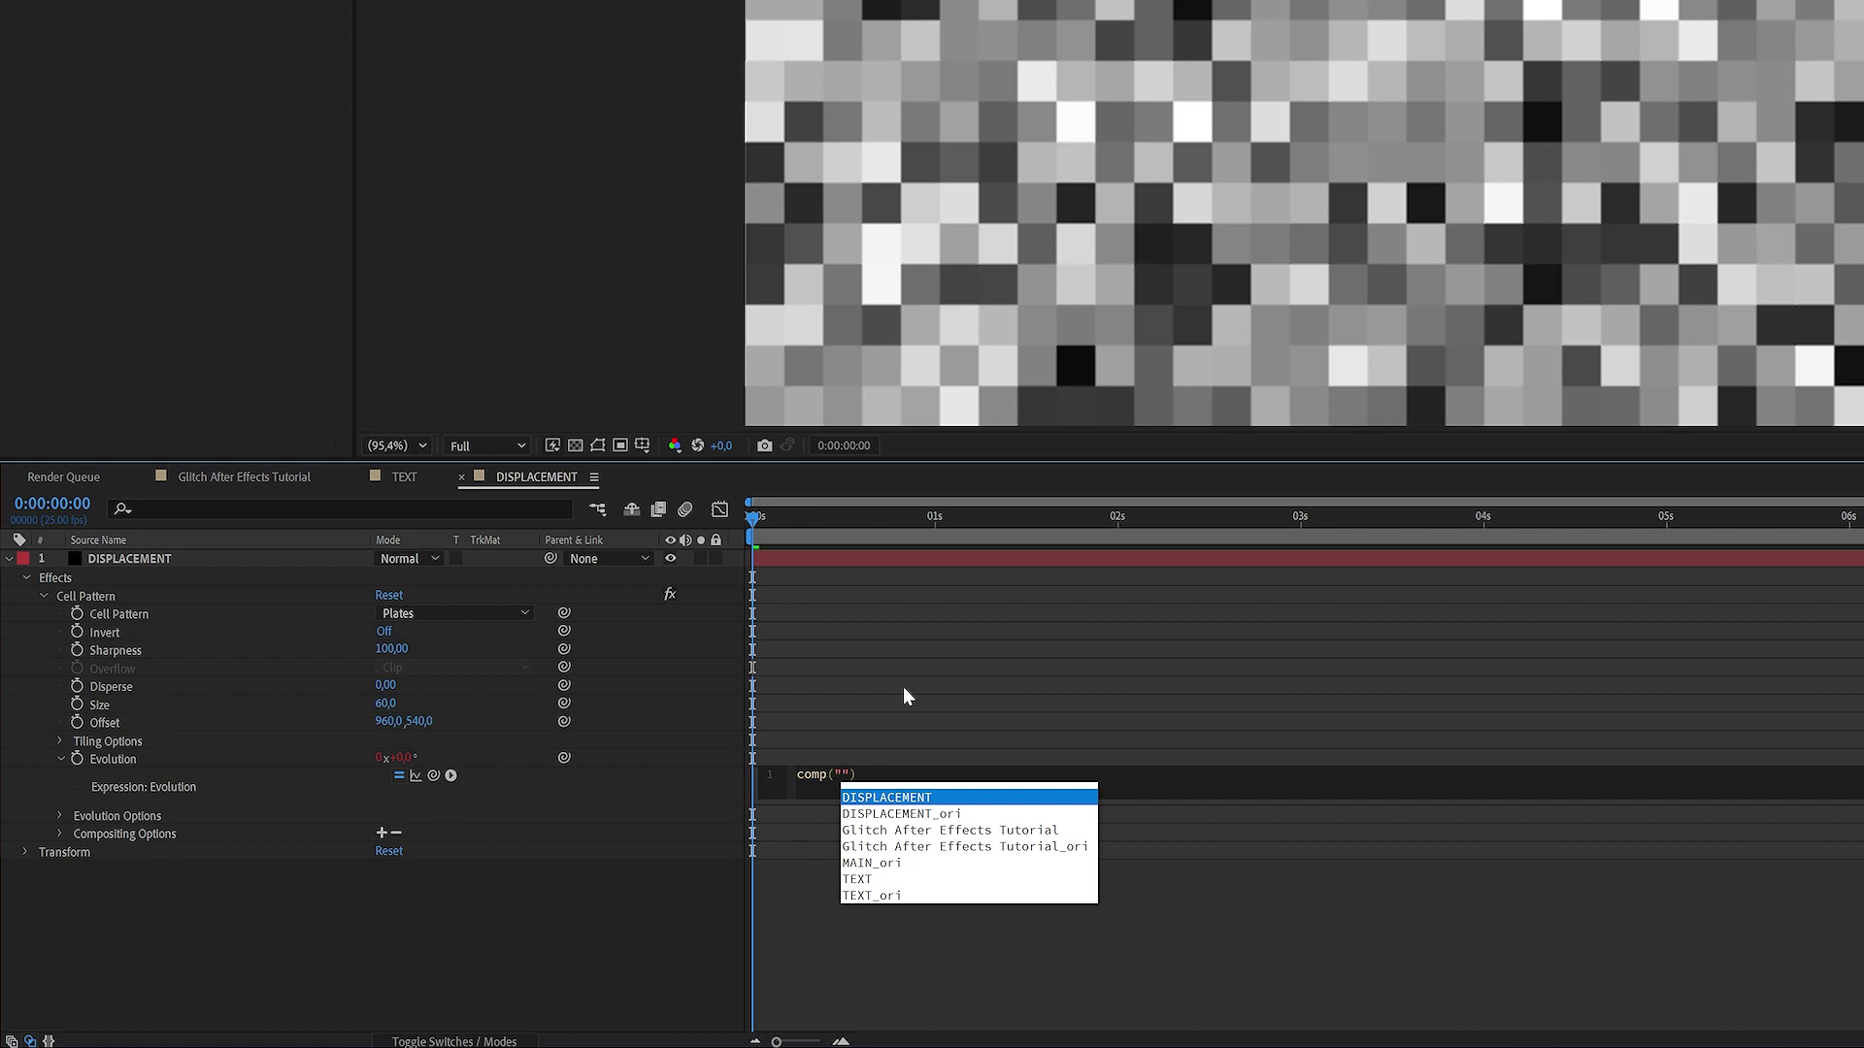
type("gli")
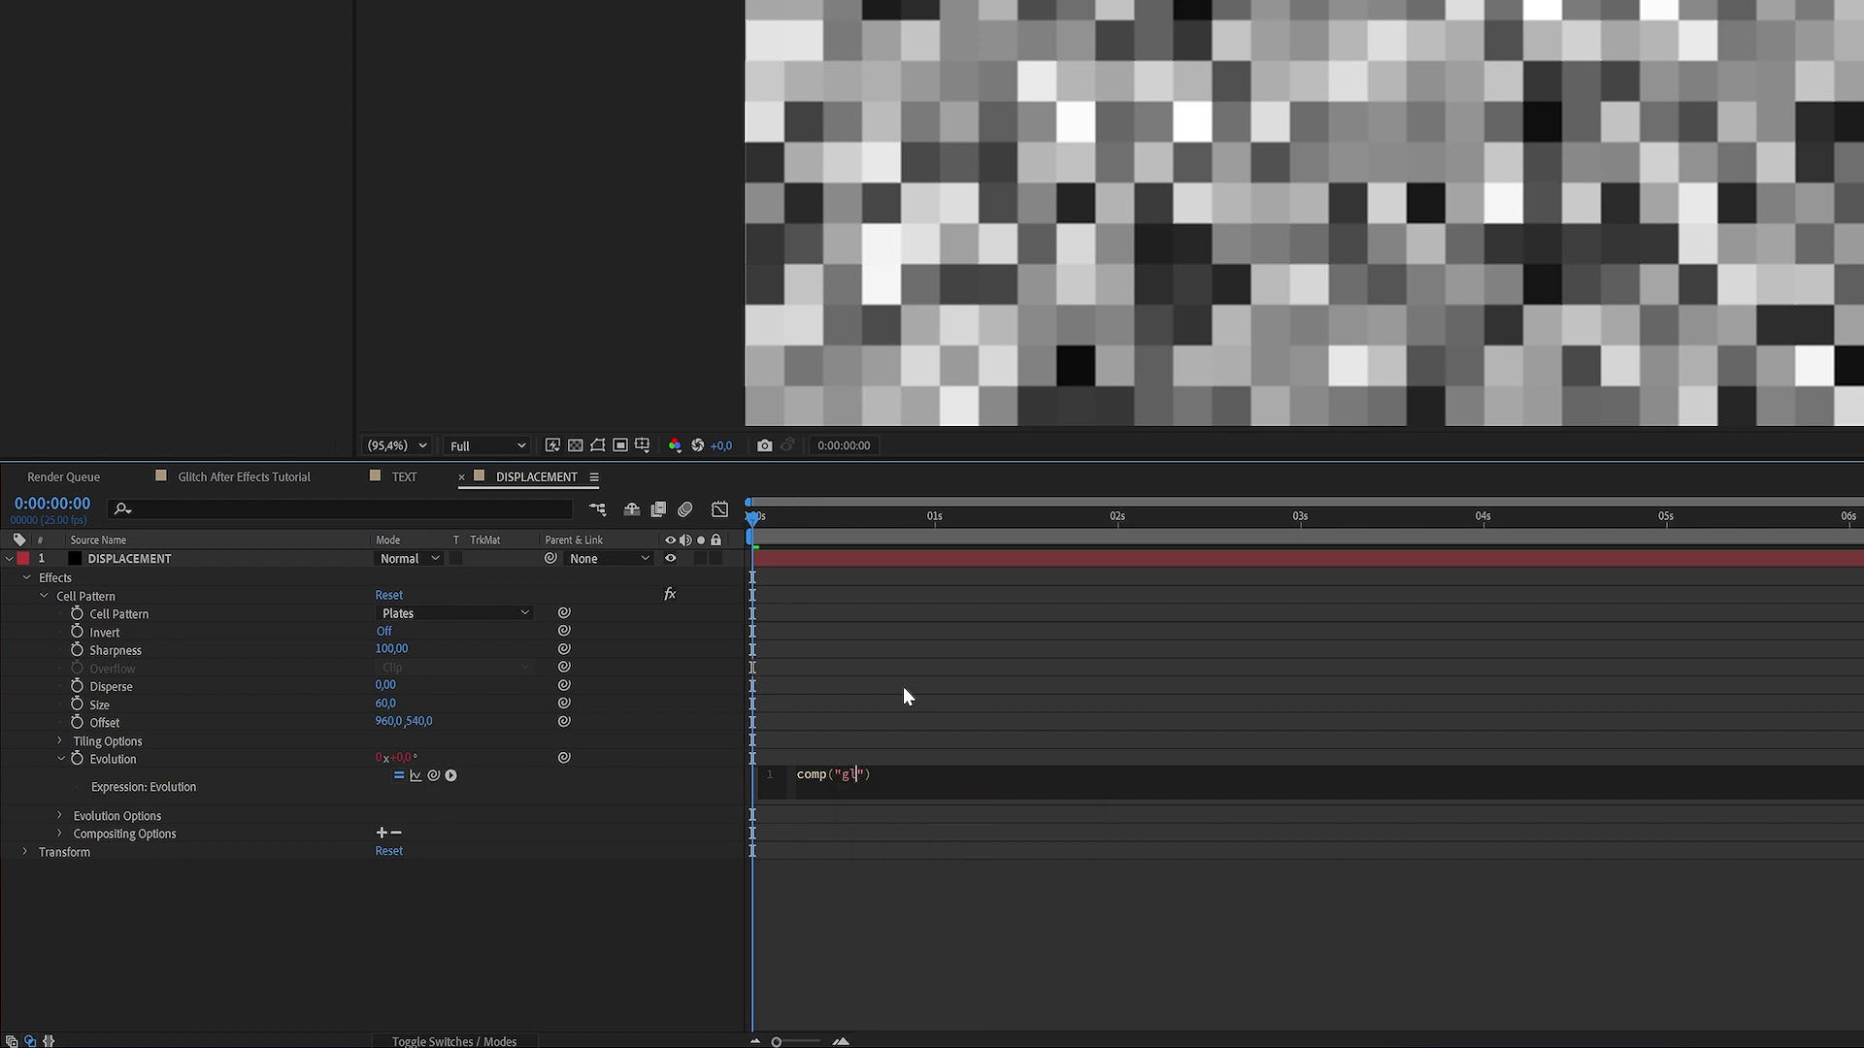
key("Return")
Extend the Evolution expression with .layer("CTRL") to reference the control null
type(".layer")
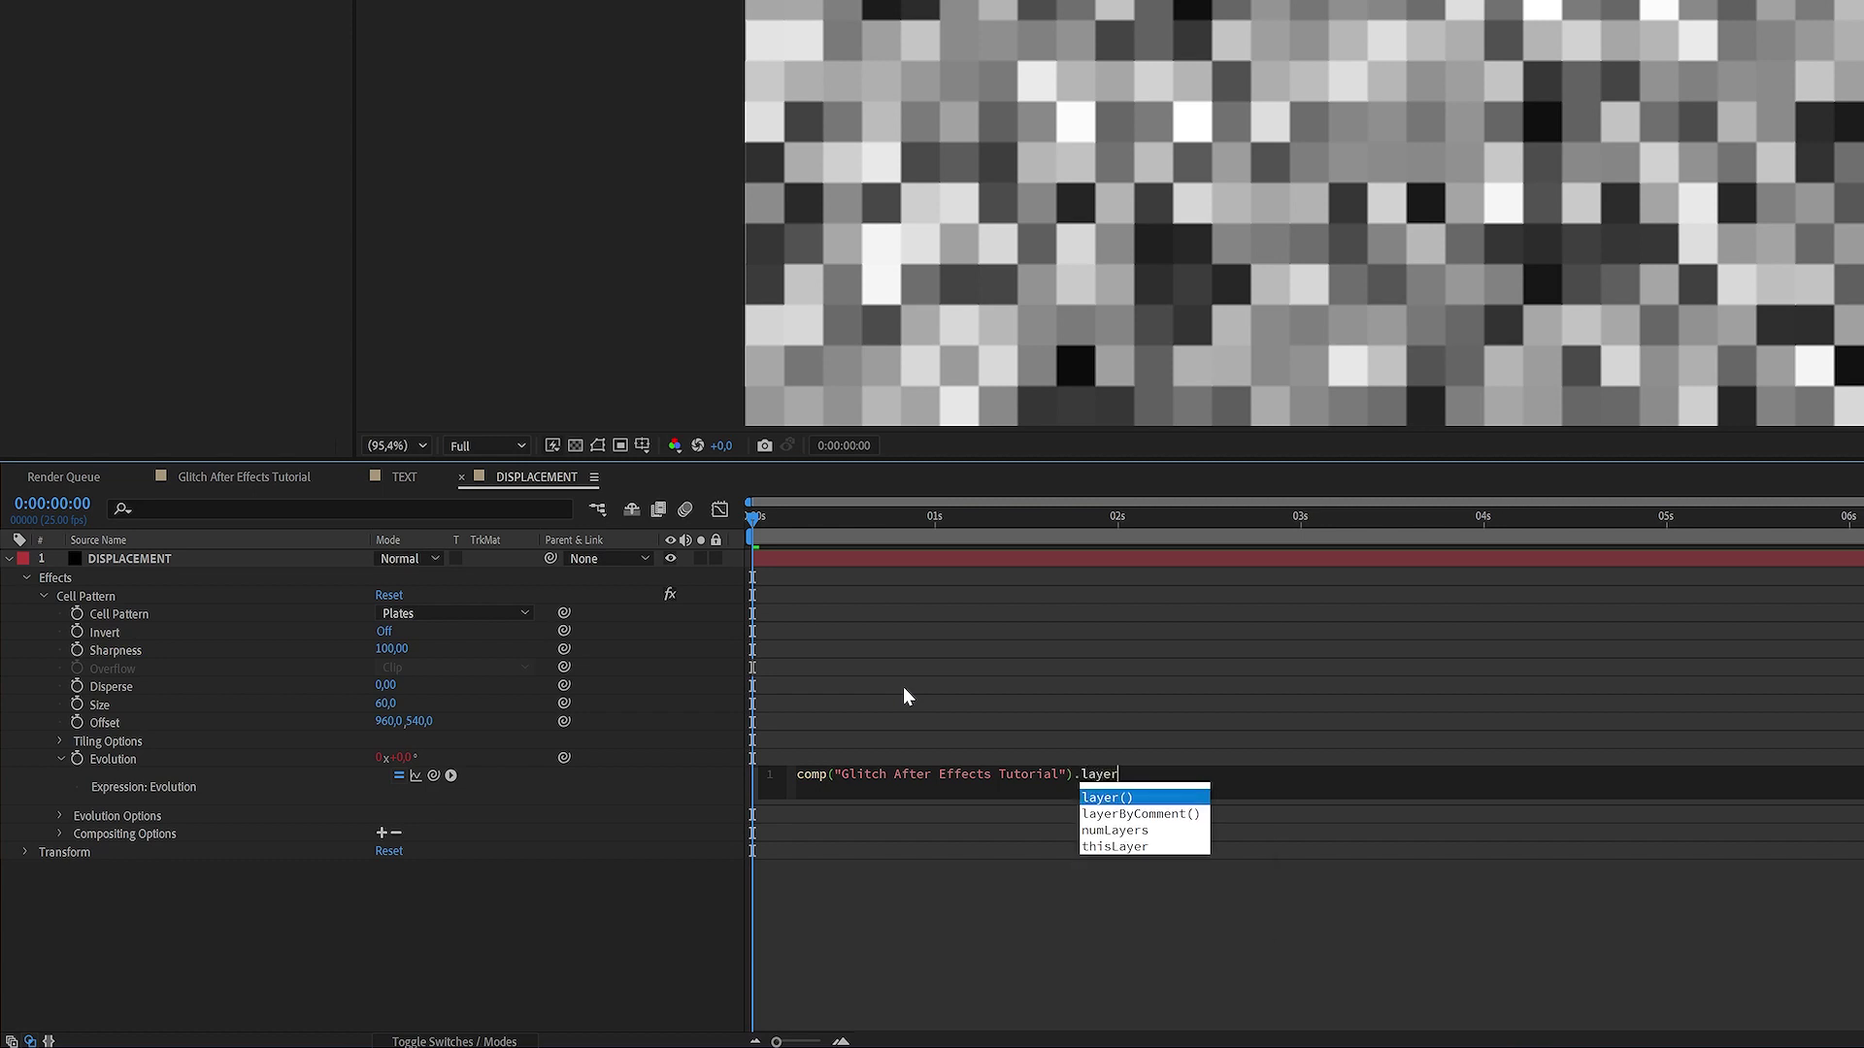
key("Return")
type("\"c")
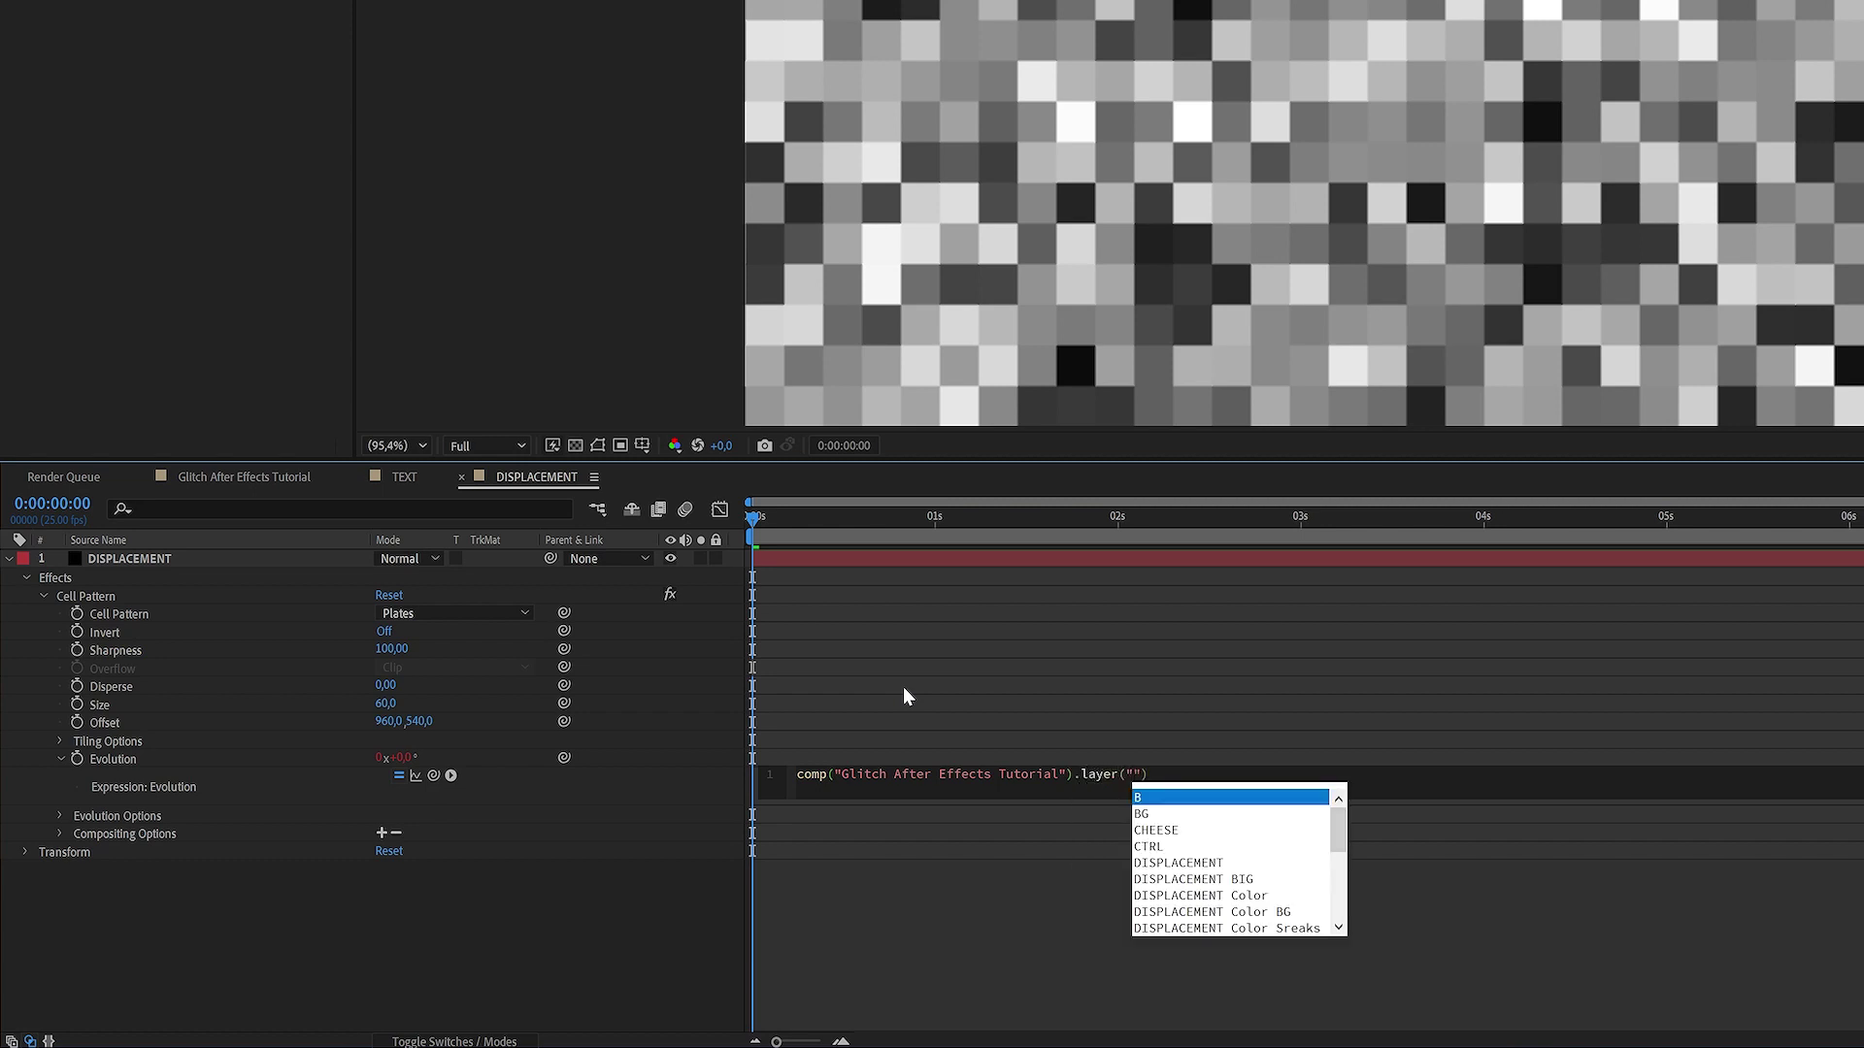
type("tr")
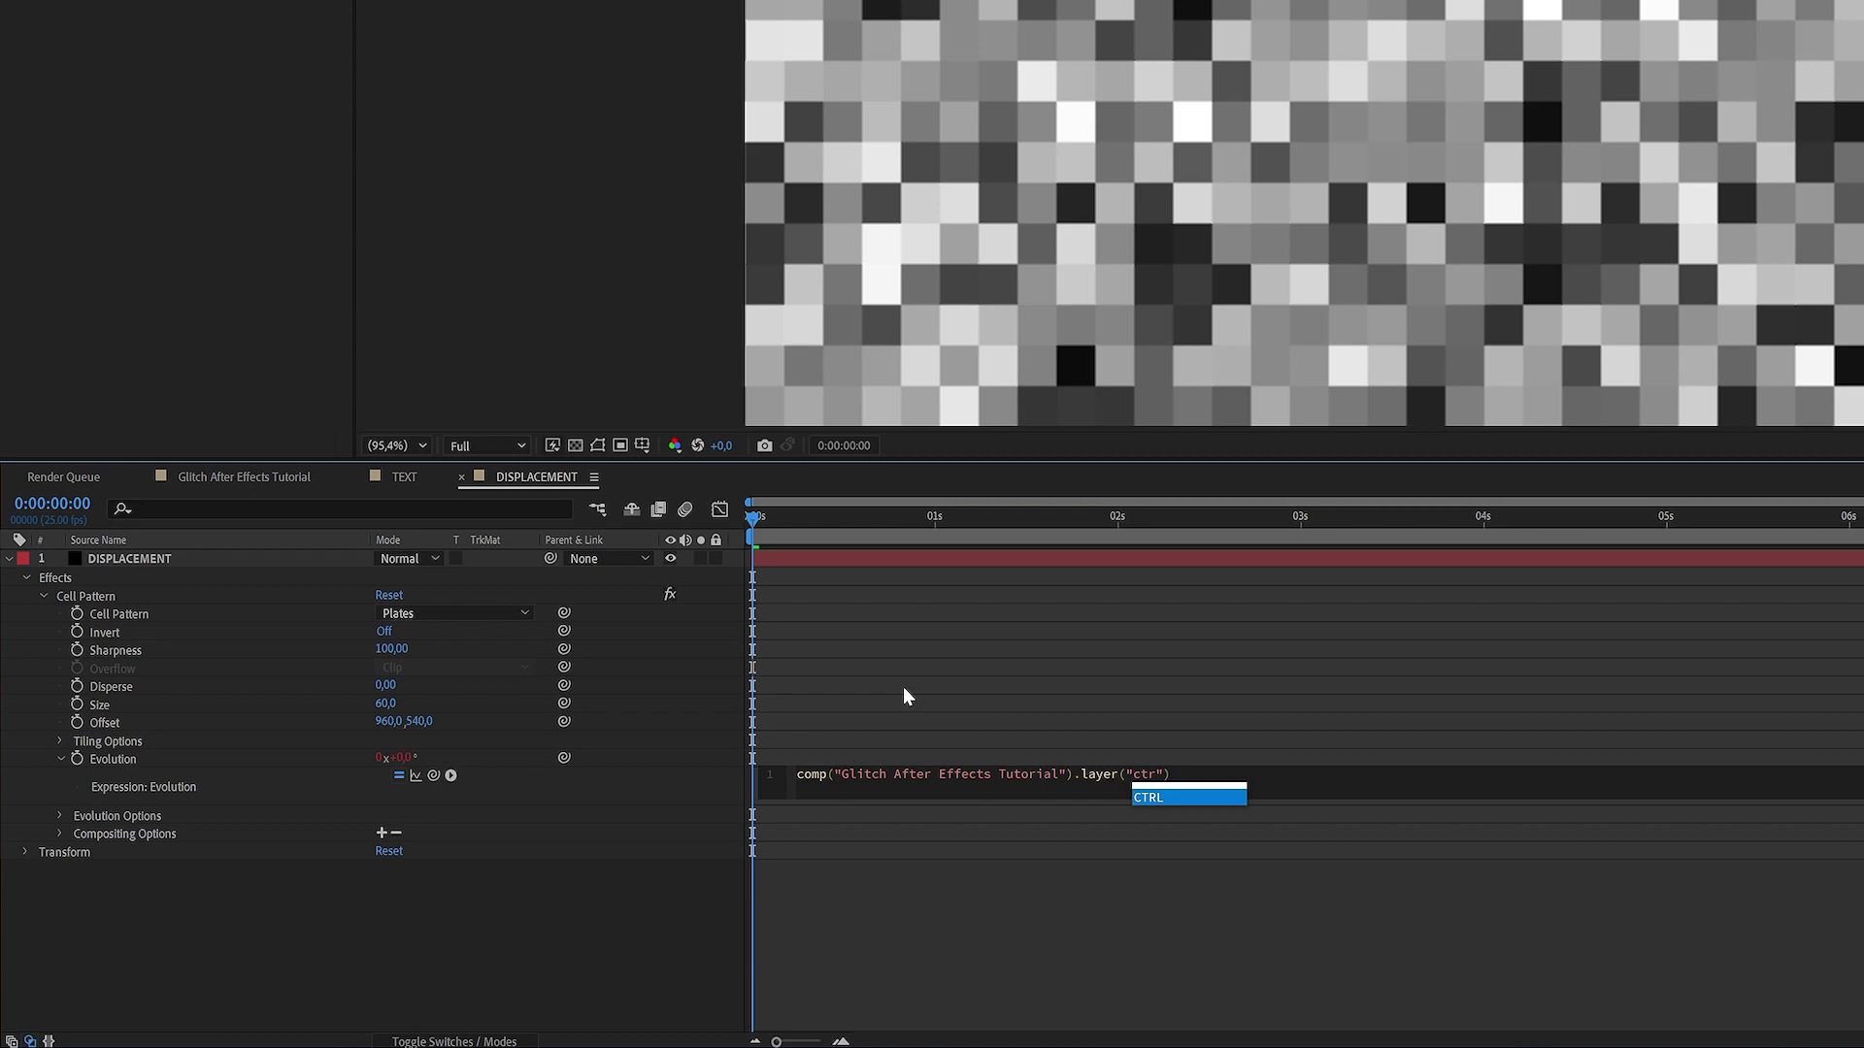
key("Return")
Complete the Evolution expression with .effect("Glitch Evolution")(1) so the Cell Pattern follows the control null's slider
key("End")
type(".eff")
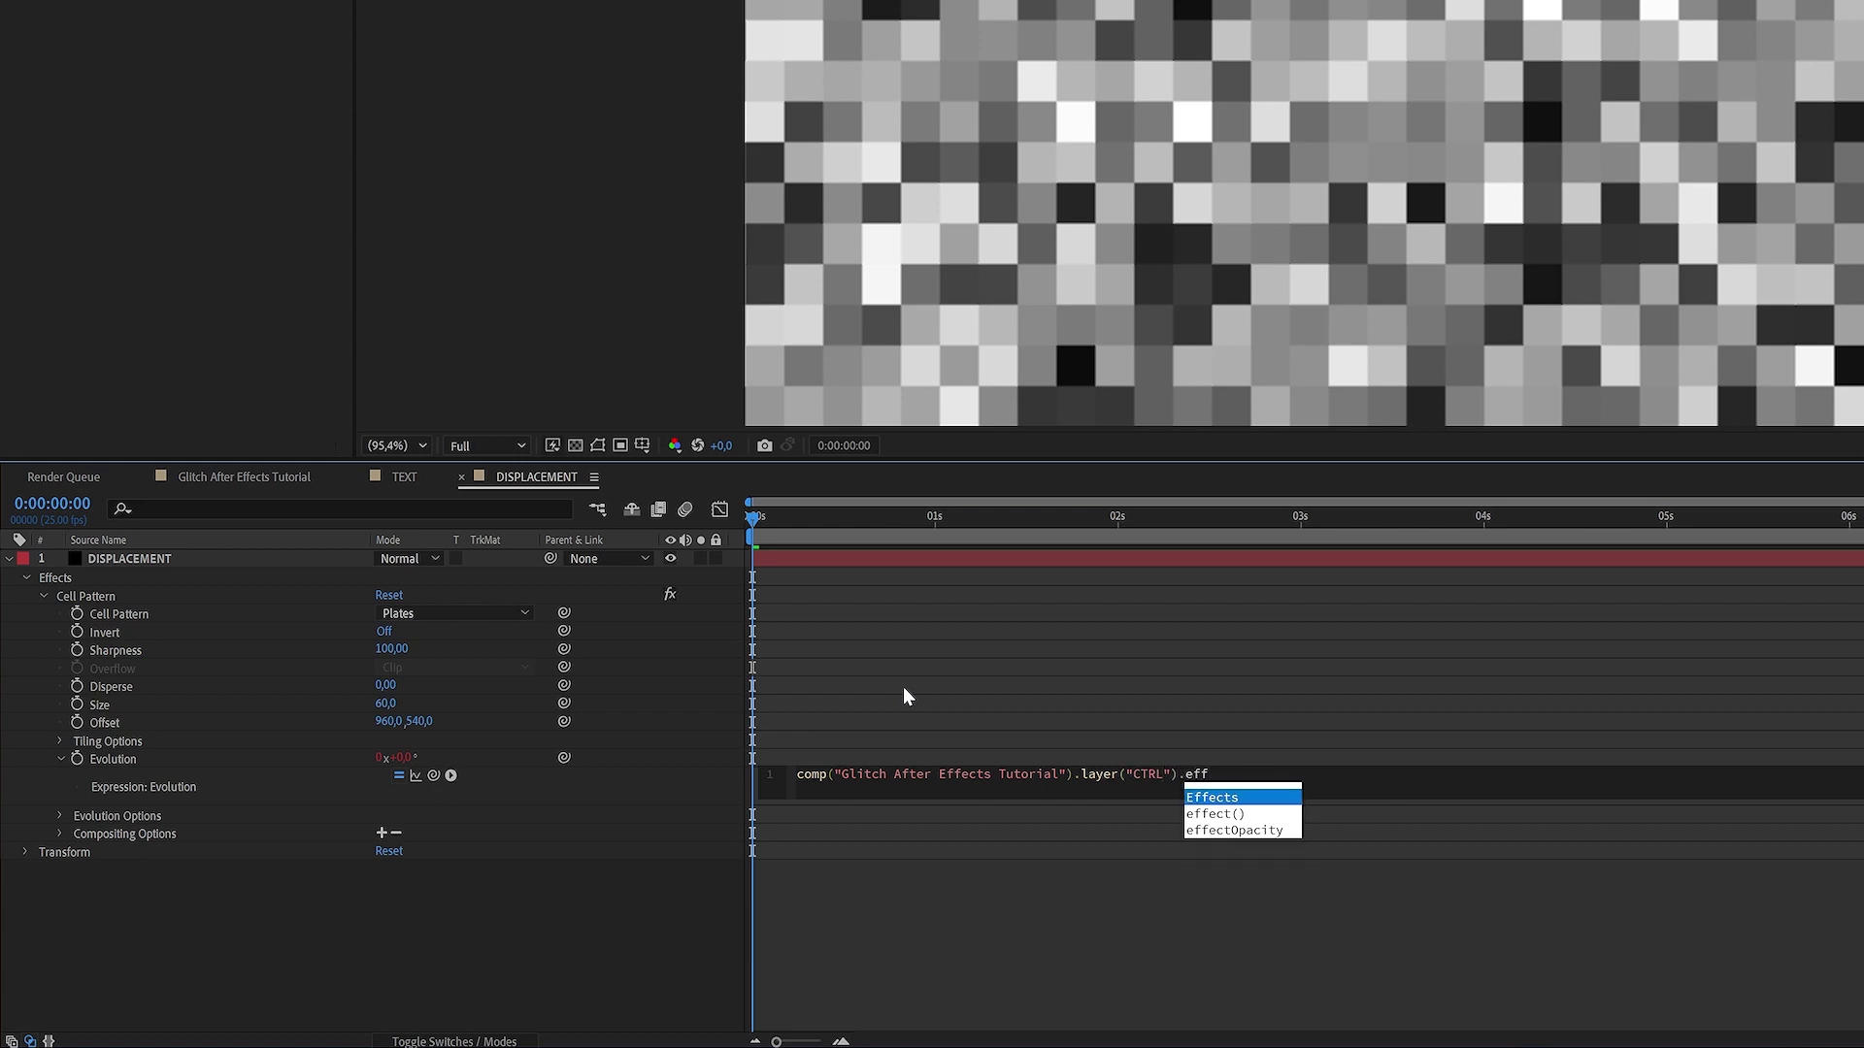
key("Down")
key("Return")
type("\"")
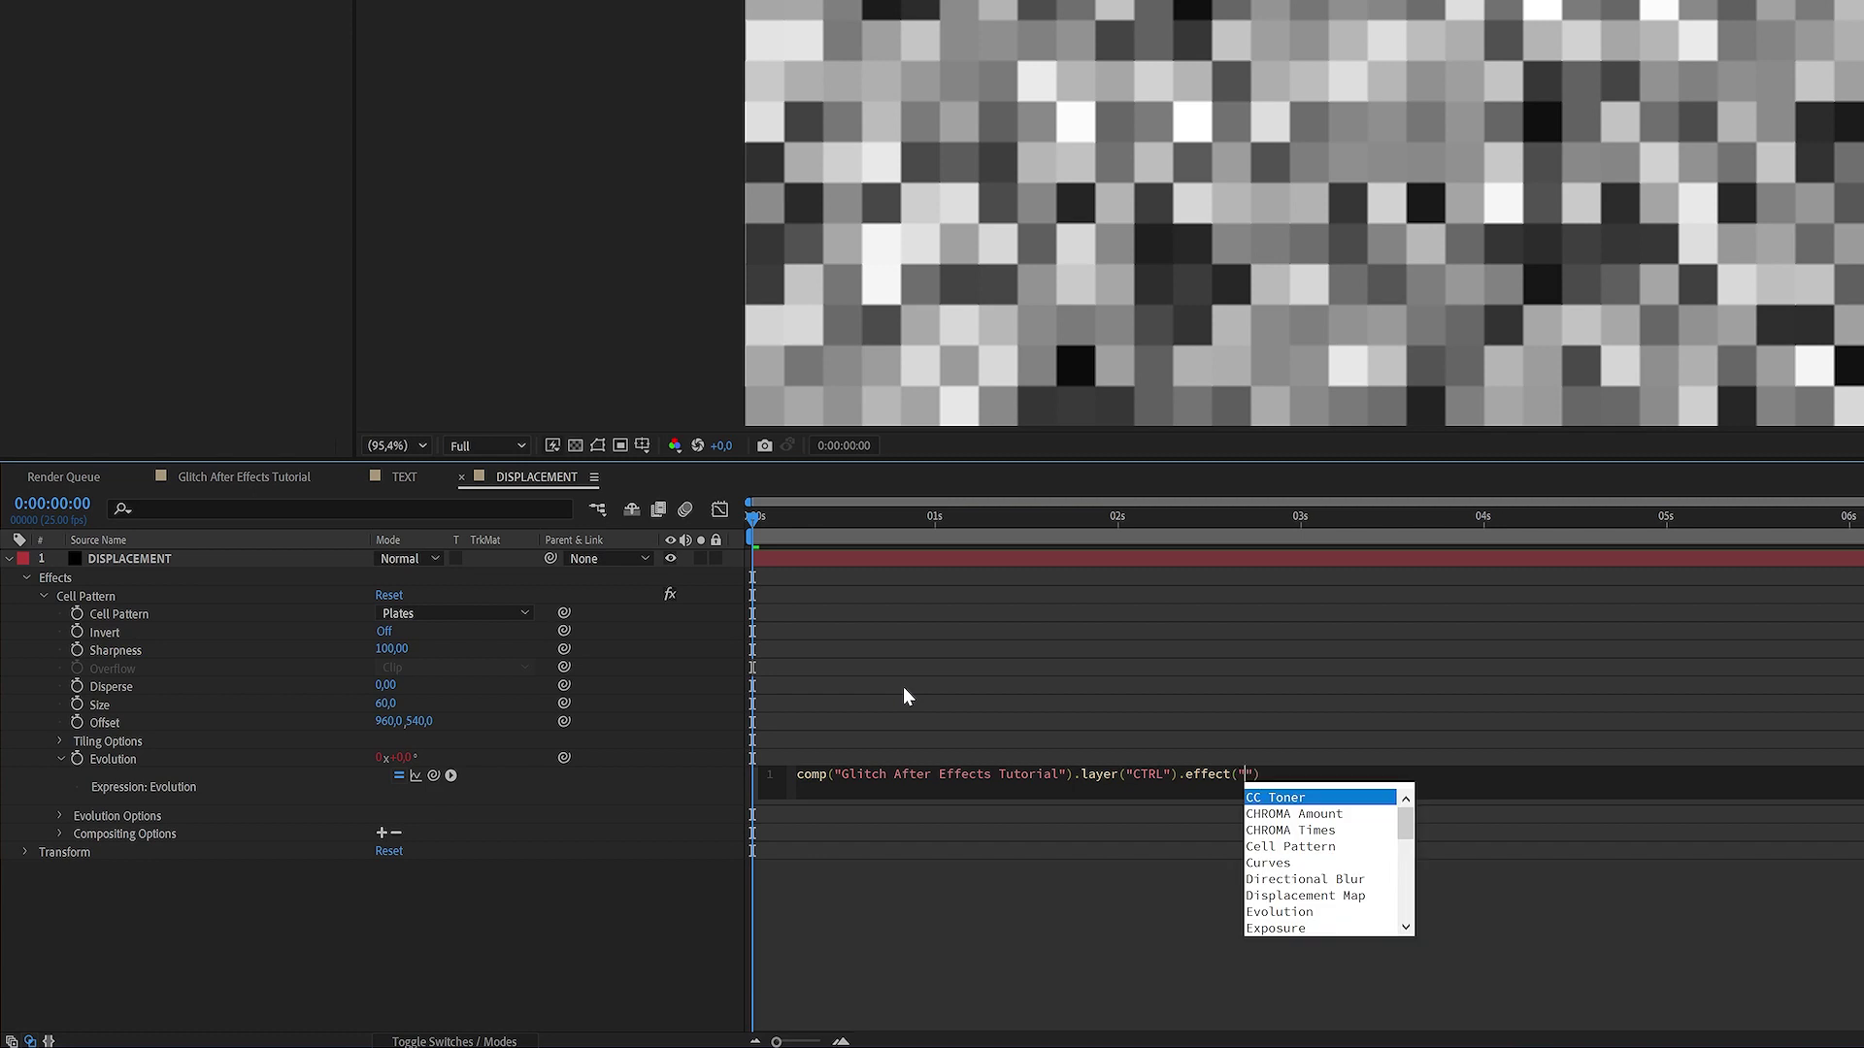
type("glit")
key("Down")
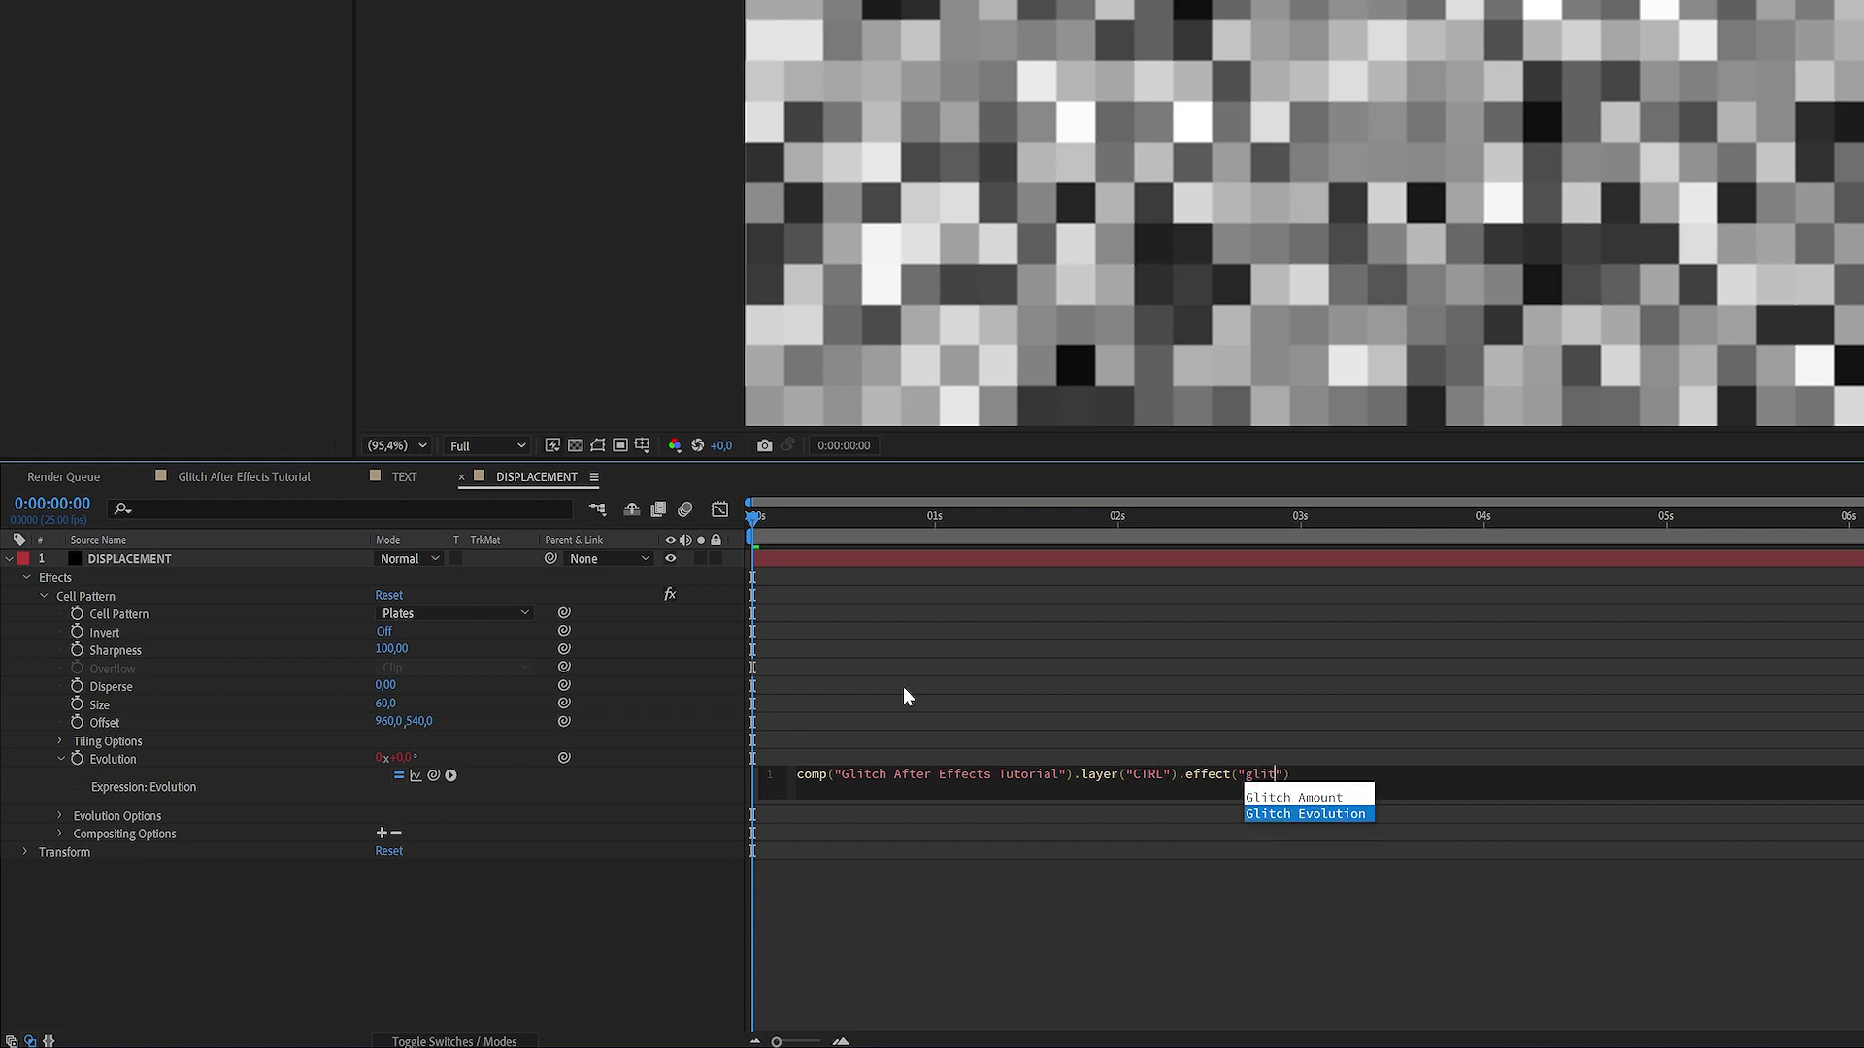
key("Return")
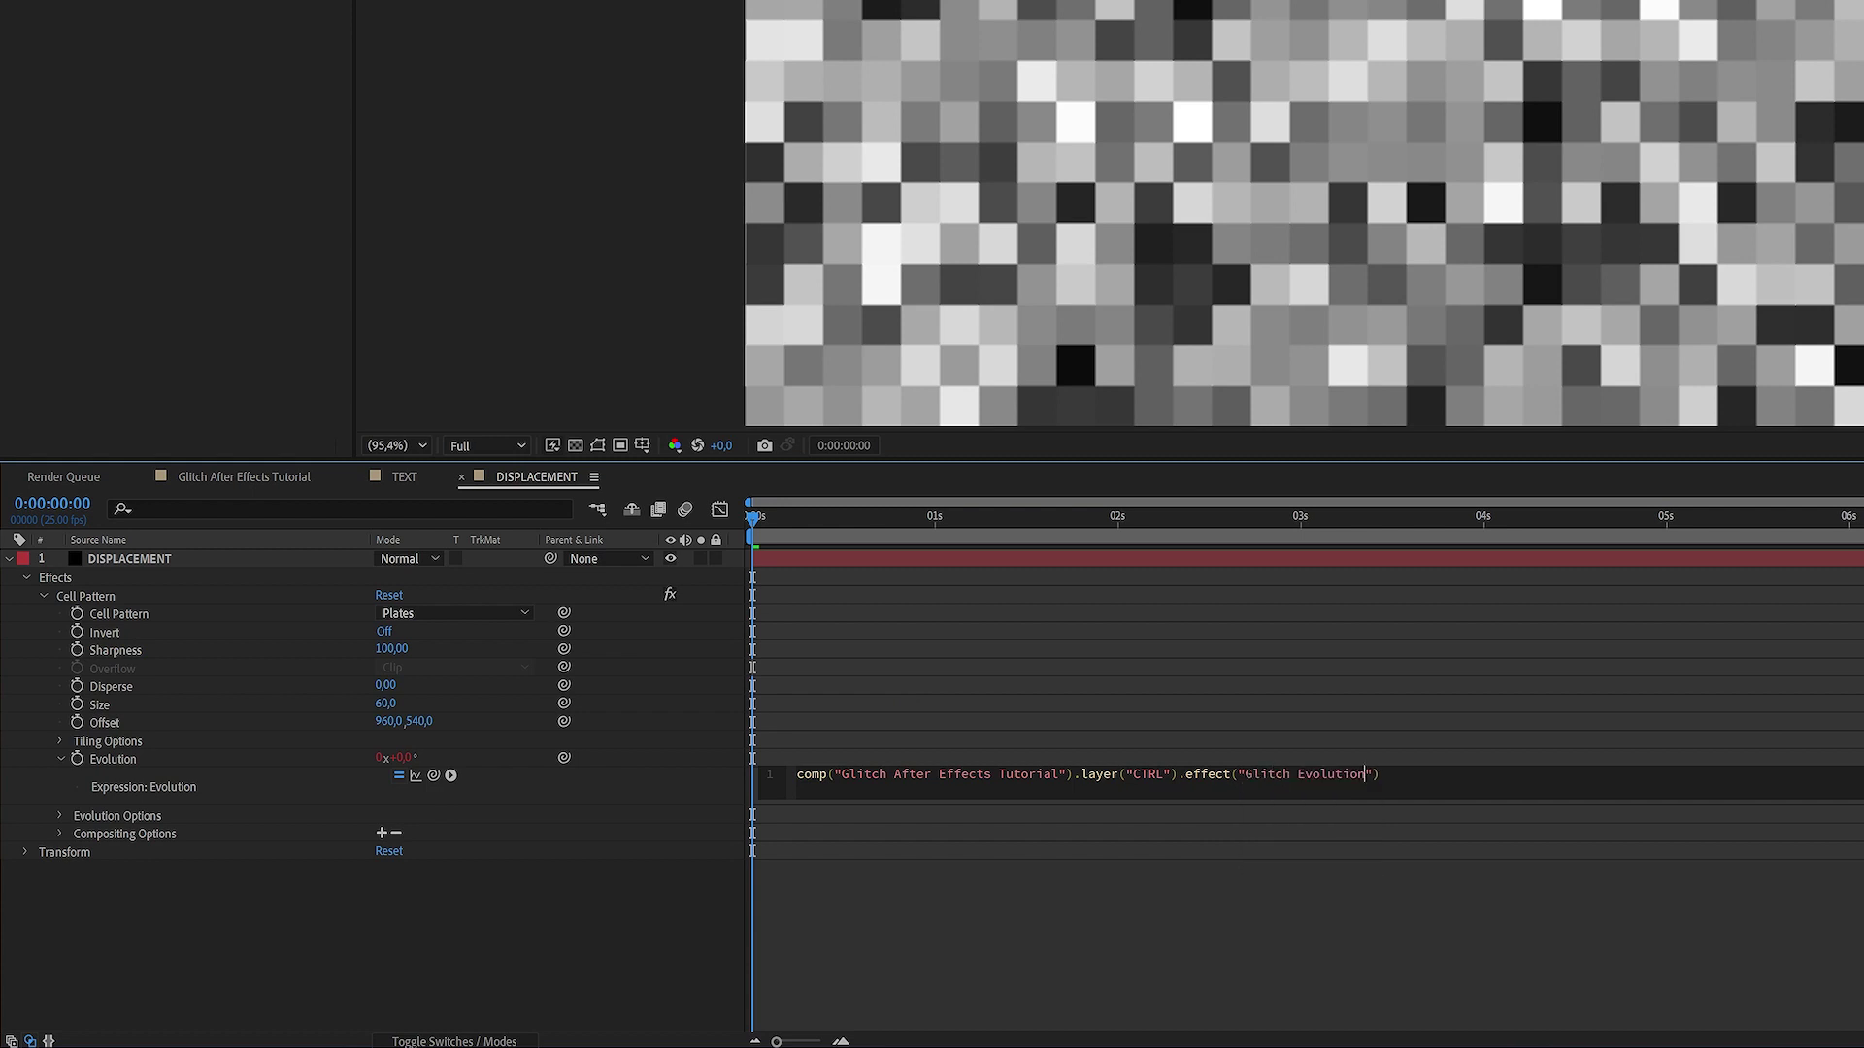
type("(1")
left_click(569, 944)
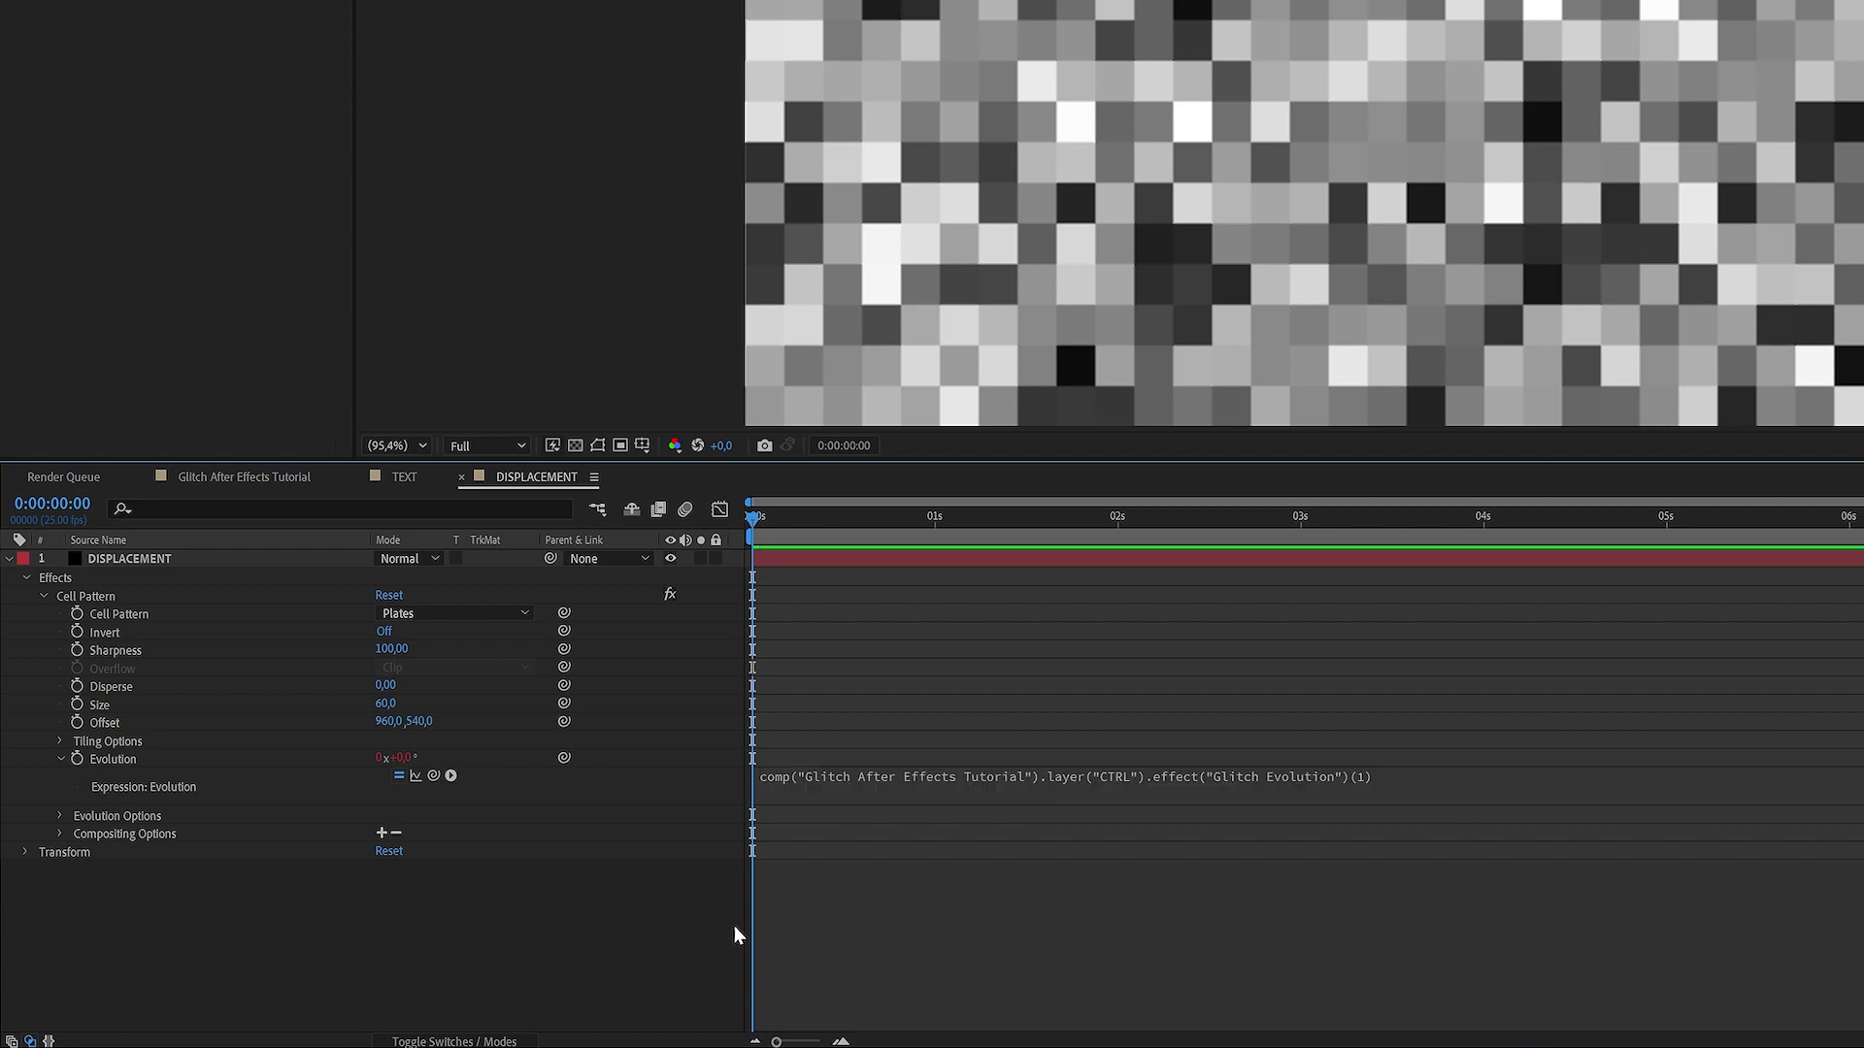
Set the DISPLACEMENT solid's Cell Pattern Size to 61, and duplicate the solid with a Size of 121 on the copy
left_click(160, 558)
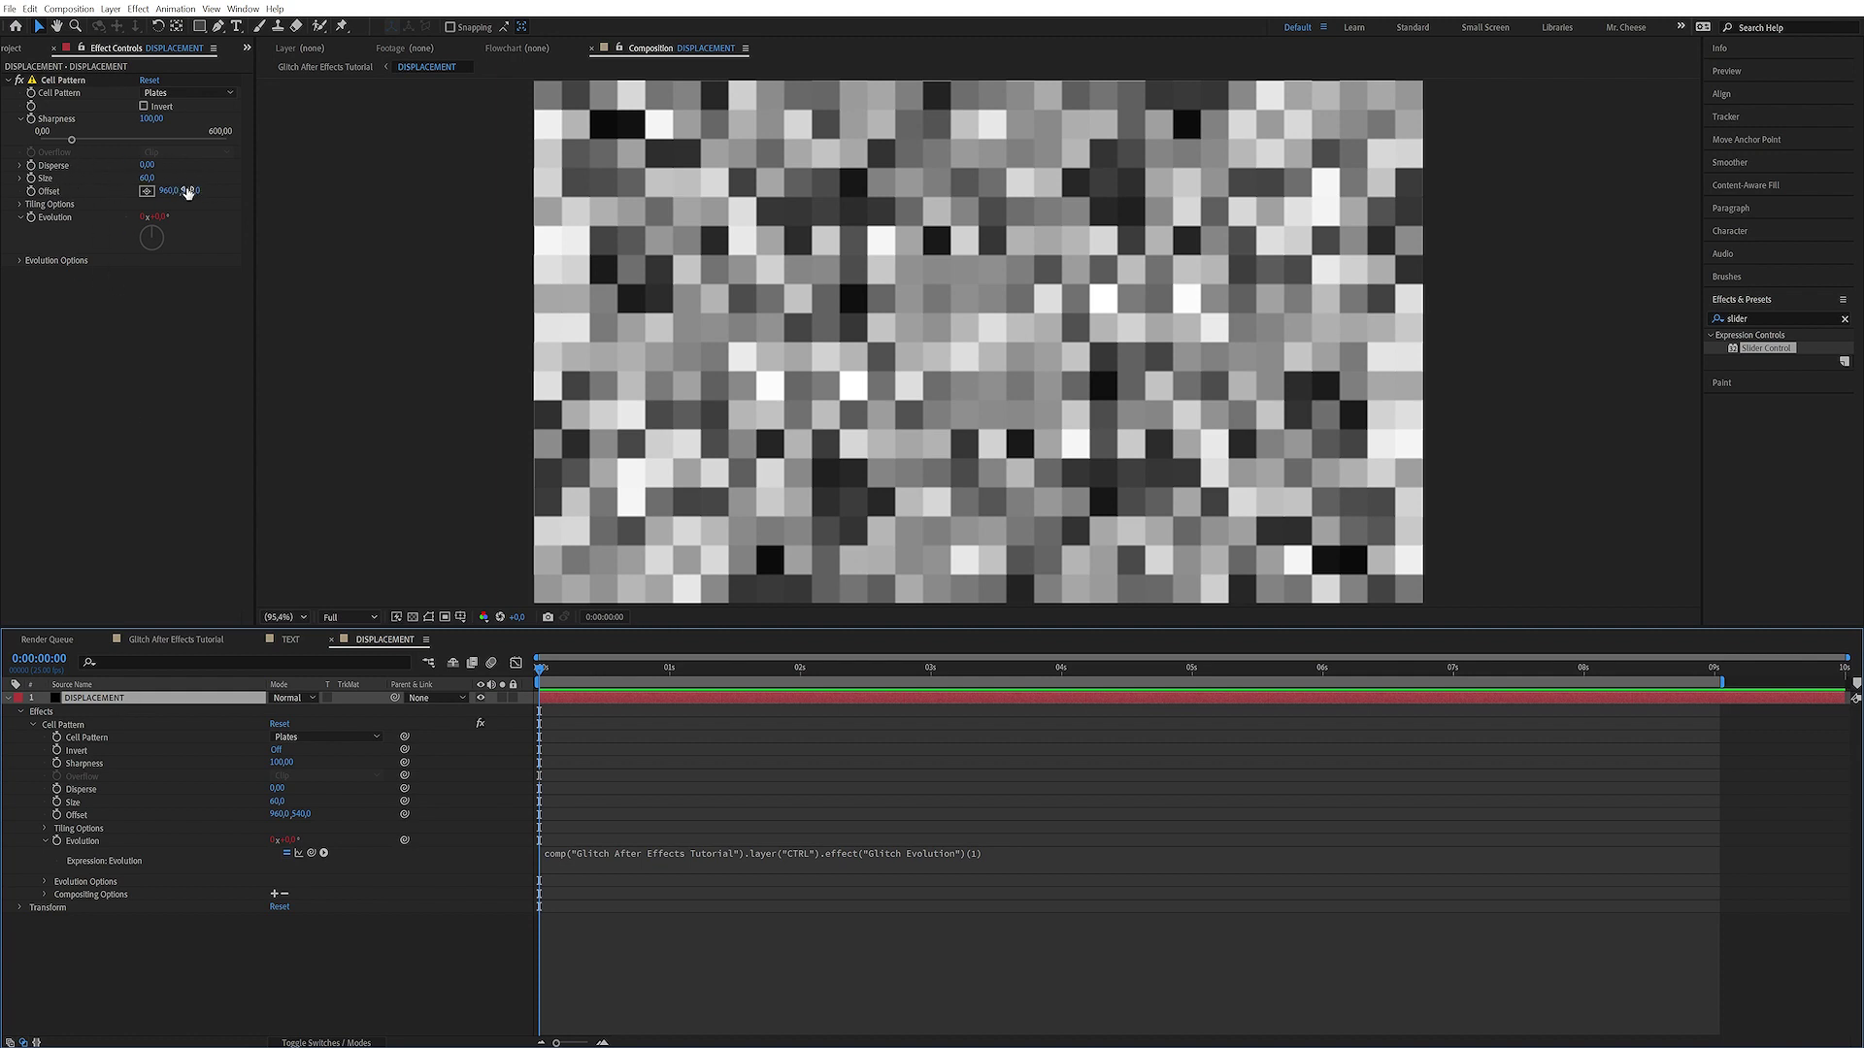
left_click_drag(146, 180, 148, 183)
left_click(116, 700)
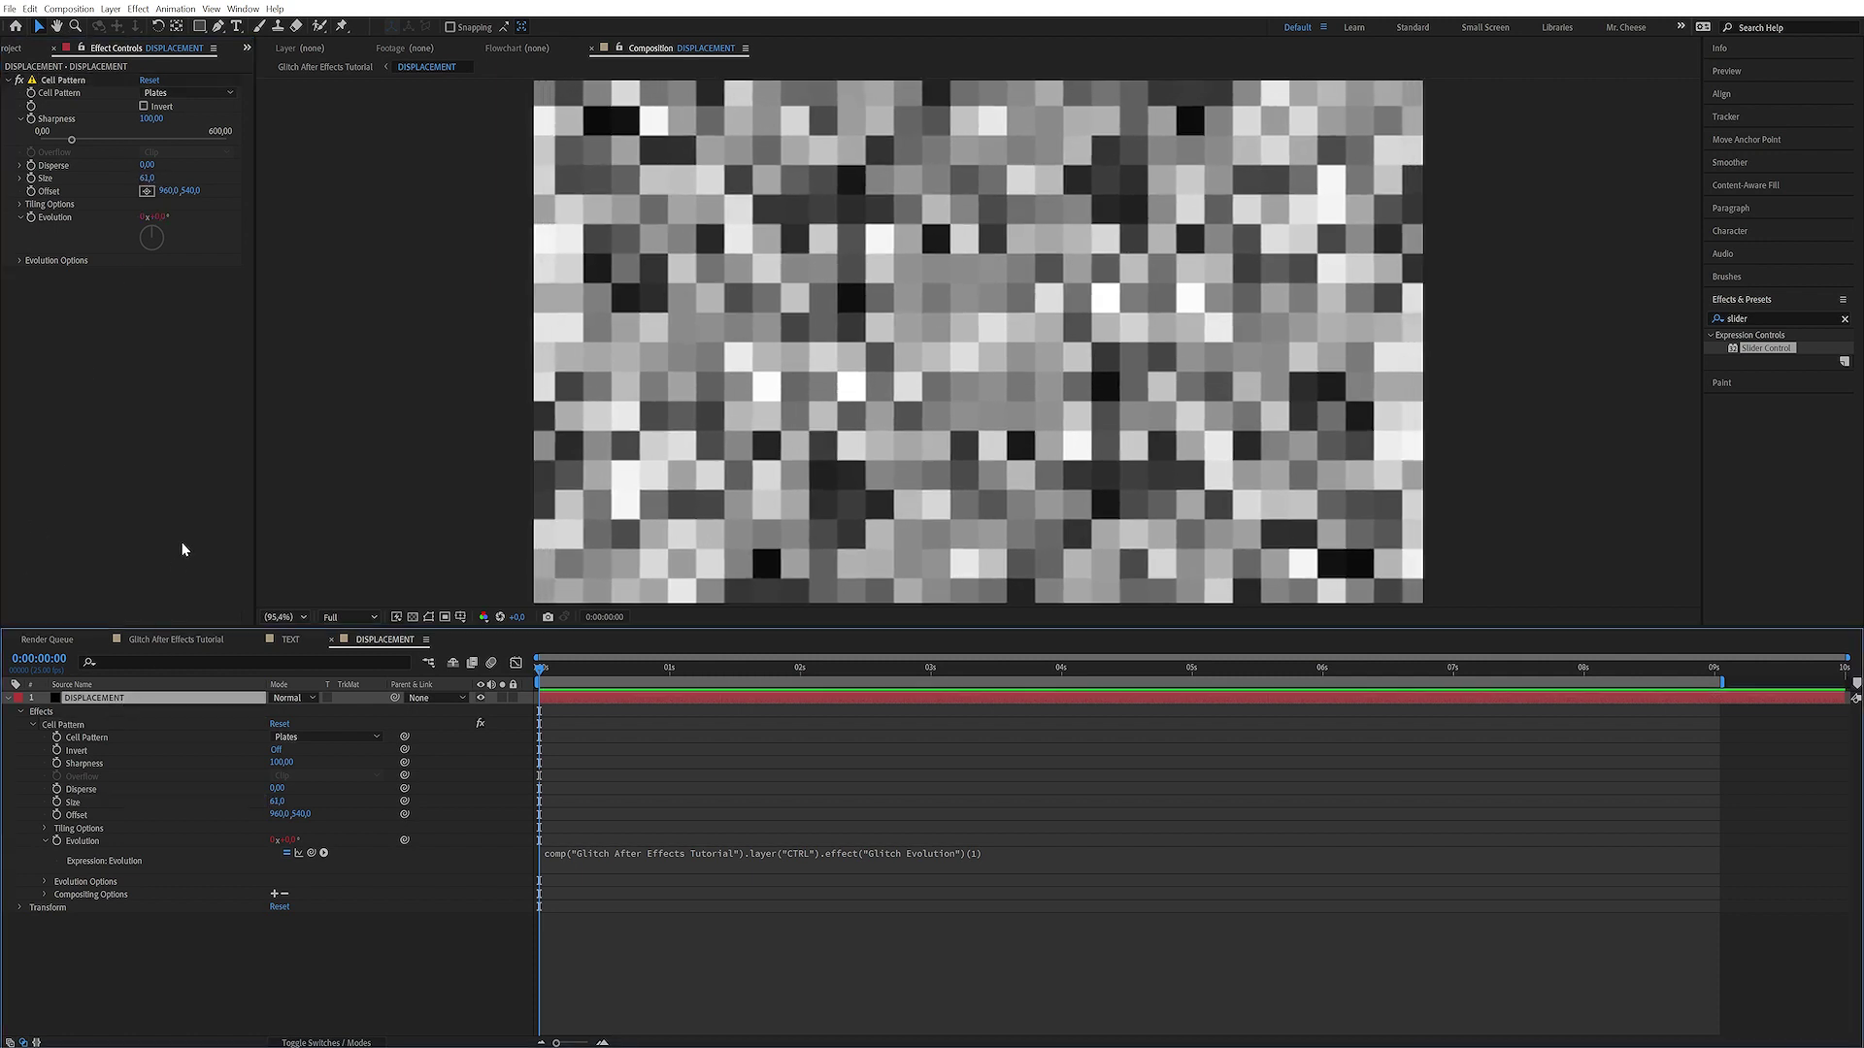
key("ctrl+d")
left_click_drag(152, 178, 191, 179)
Set the duplicated solid's blending mode to Multiply and toggle its visibility to compare the pattern
left_click(291, 698)
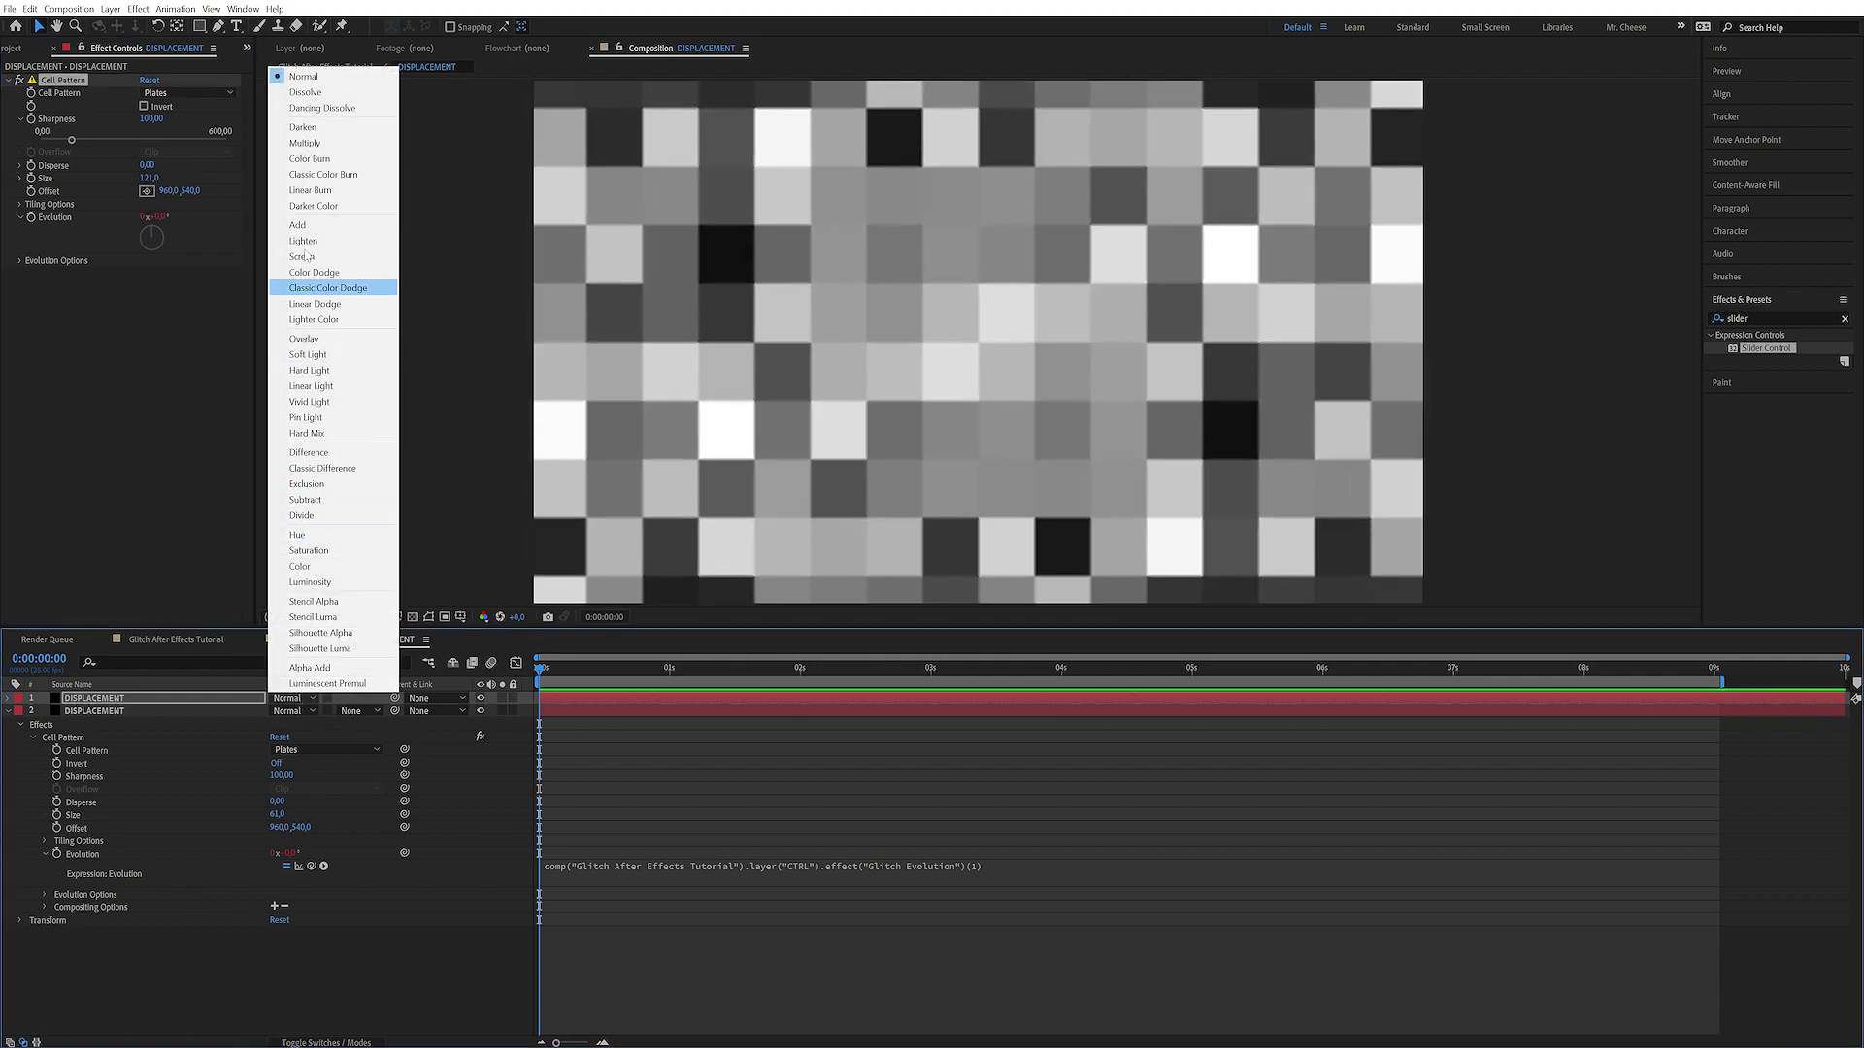
left_click(304, 143)
left_click(480, 698)
left_click(480, 698)
left_click(480, 698)
left_click(481, 698)
left_click(480, 698)
left_click(481, 697)
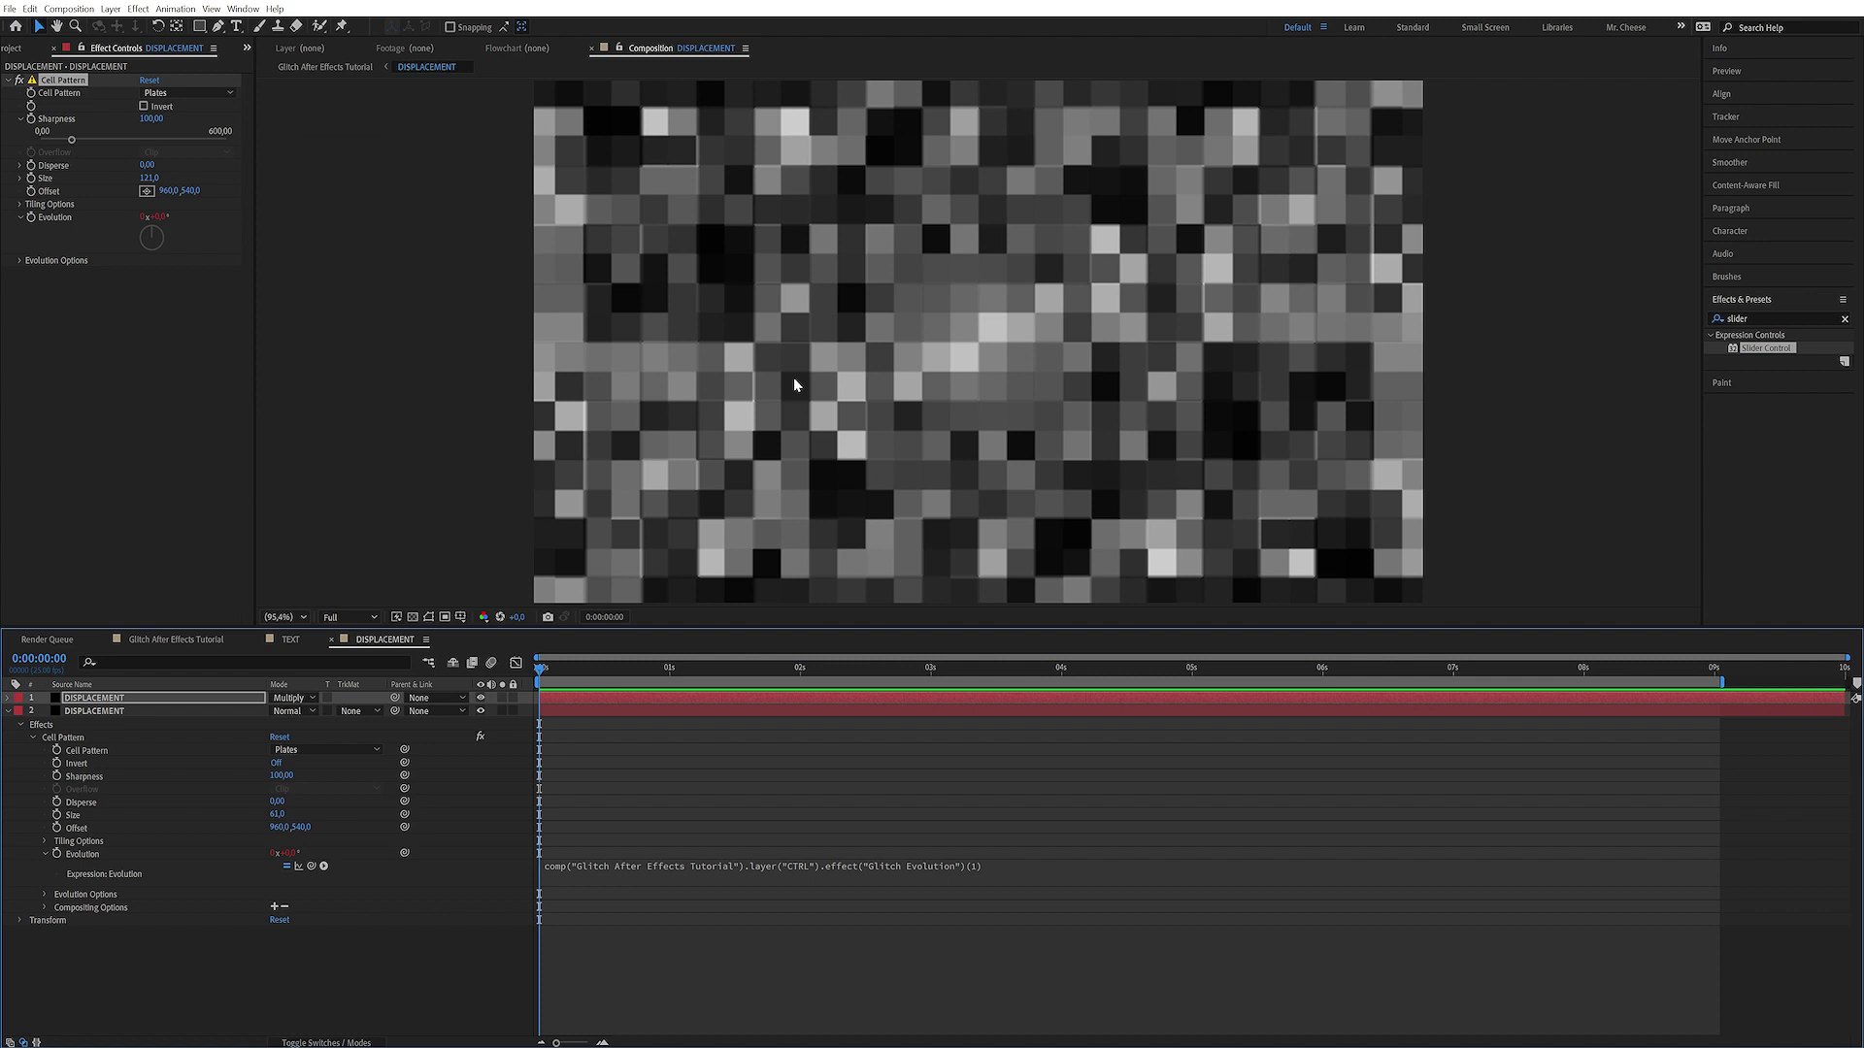
Duplicate the multiplied DISPLACEMENT layer and set the new copy's Cell Pattern Size to 11
left_click(113, 701)
key("ctrl+d")
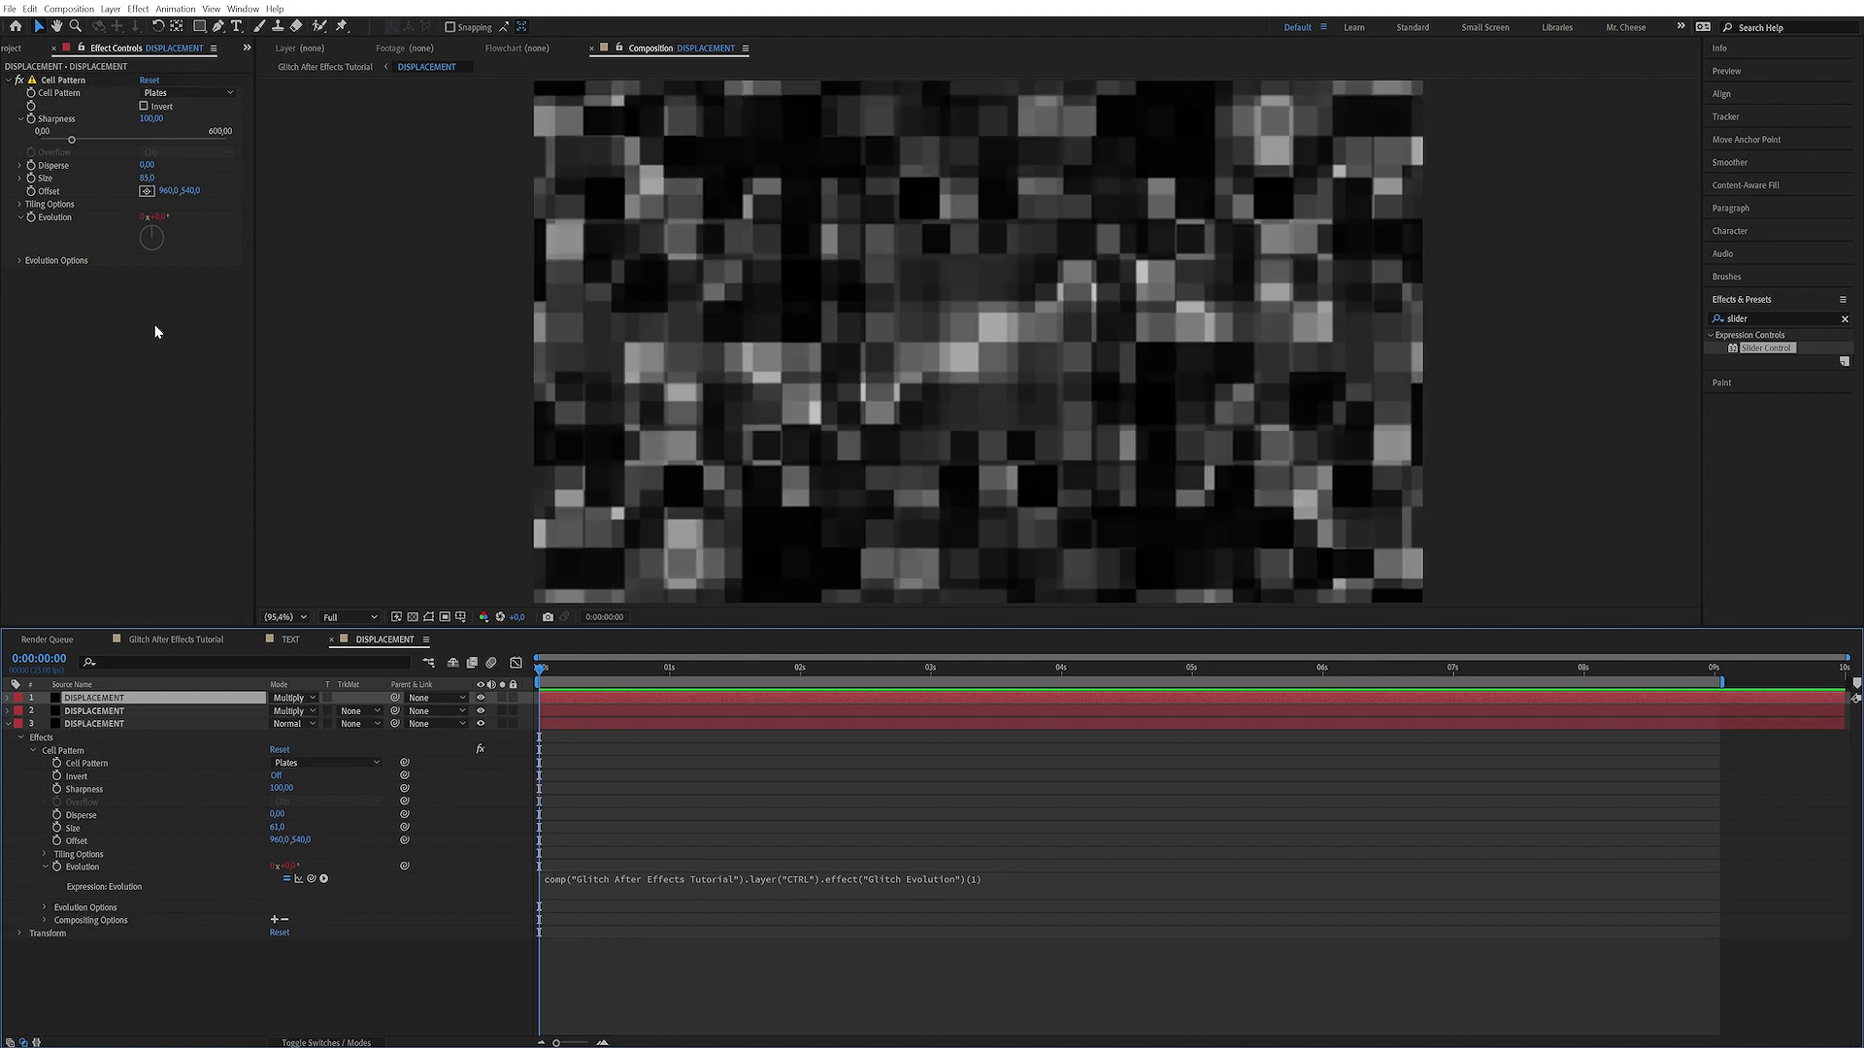
left_click_drag(144, 179, 96, 184)
Set the topmost DISPLACEMENT layer's opacity to 20% and collapse all layer properties
key("t")
left_click(278, 712)
type("20")
key("Return")
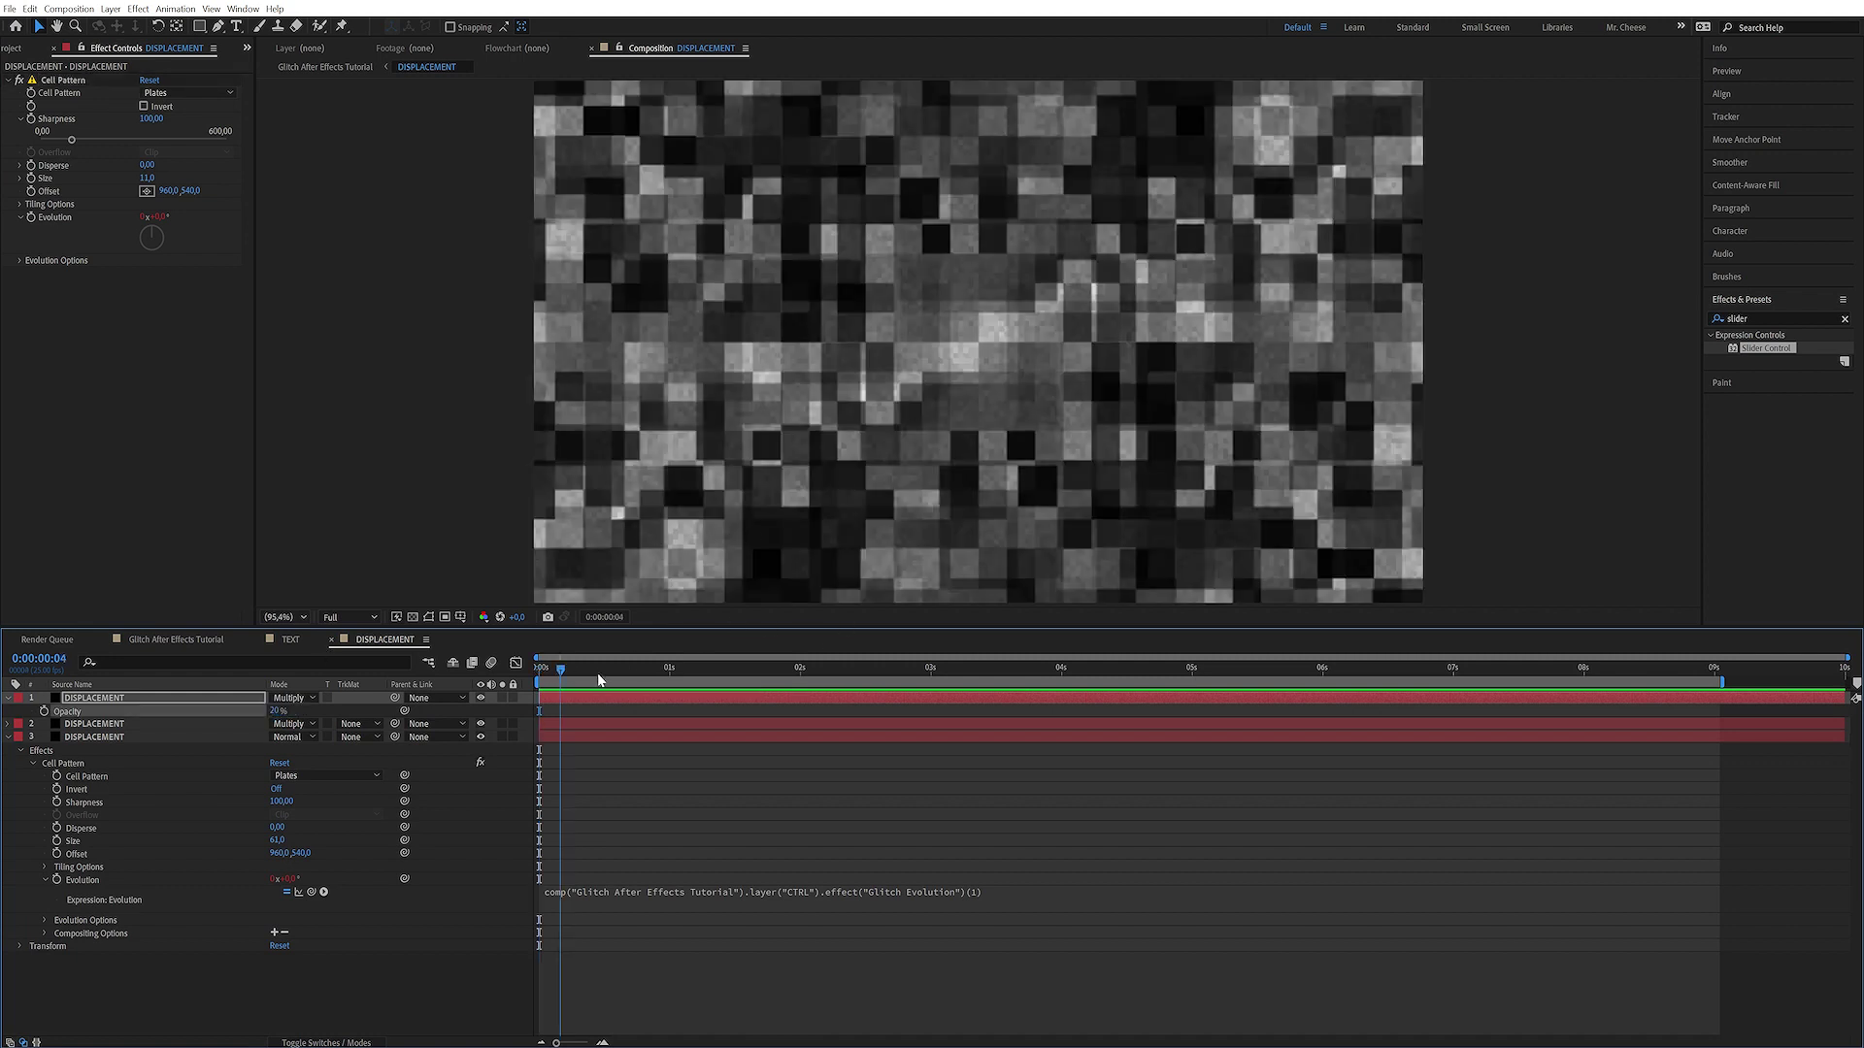
left_click(297, 825)
key("ctrl+grave")
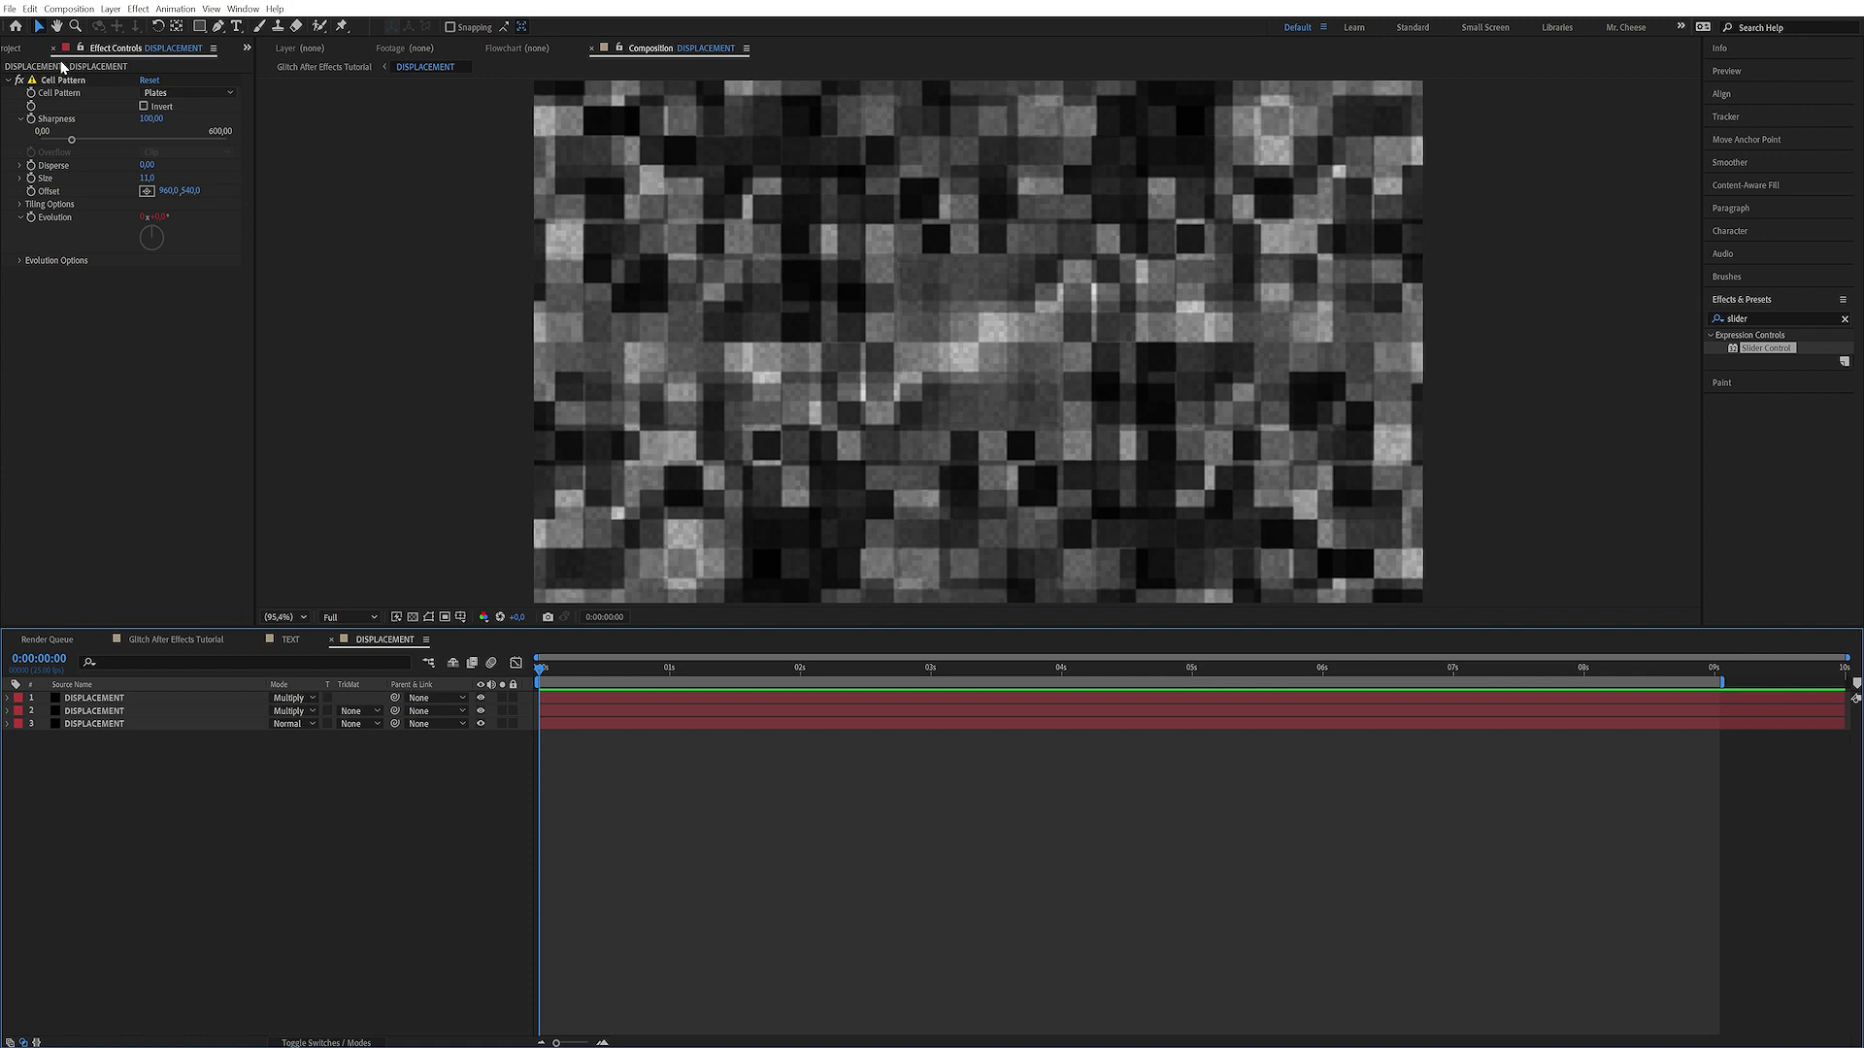
Create a new black solid named REVEAL in the DISPLACEMENT composition
left_click(110, 9)
mouse_move(194, 25)
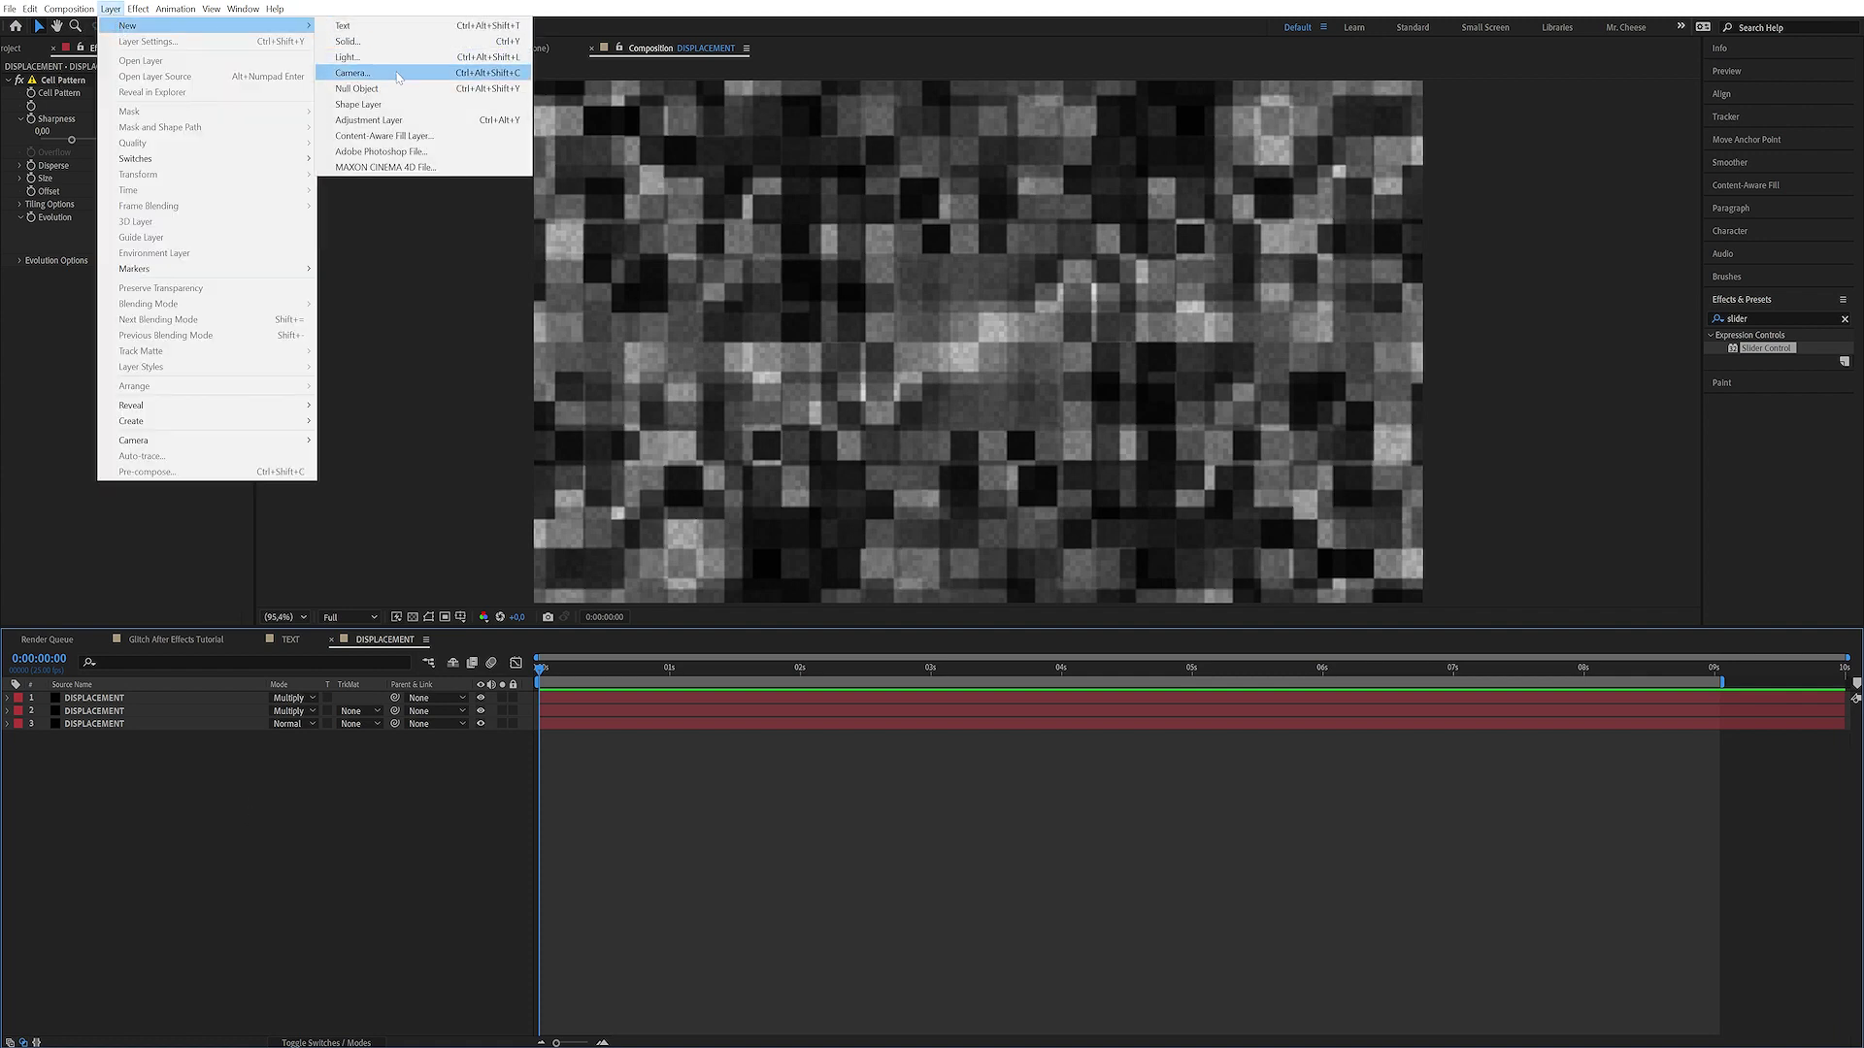
left_click(387, 42)
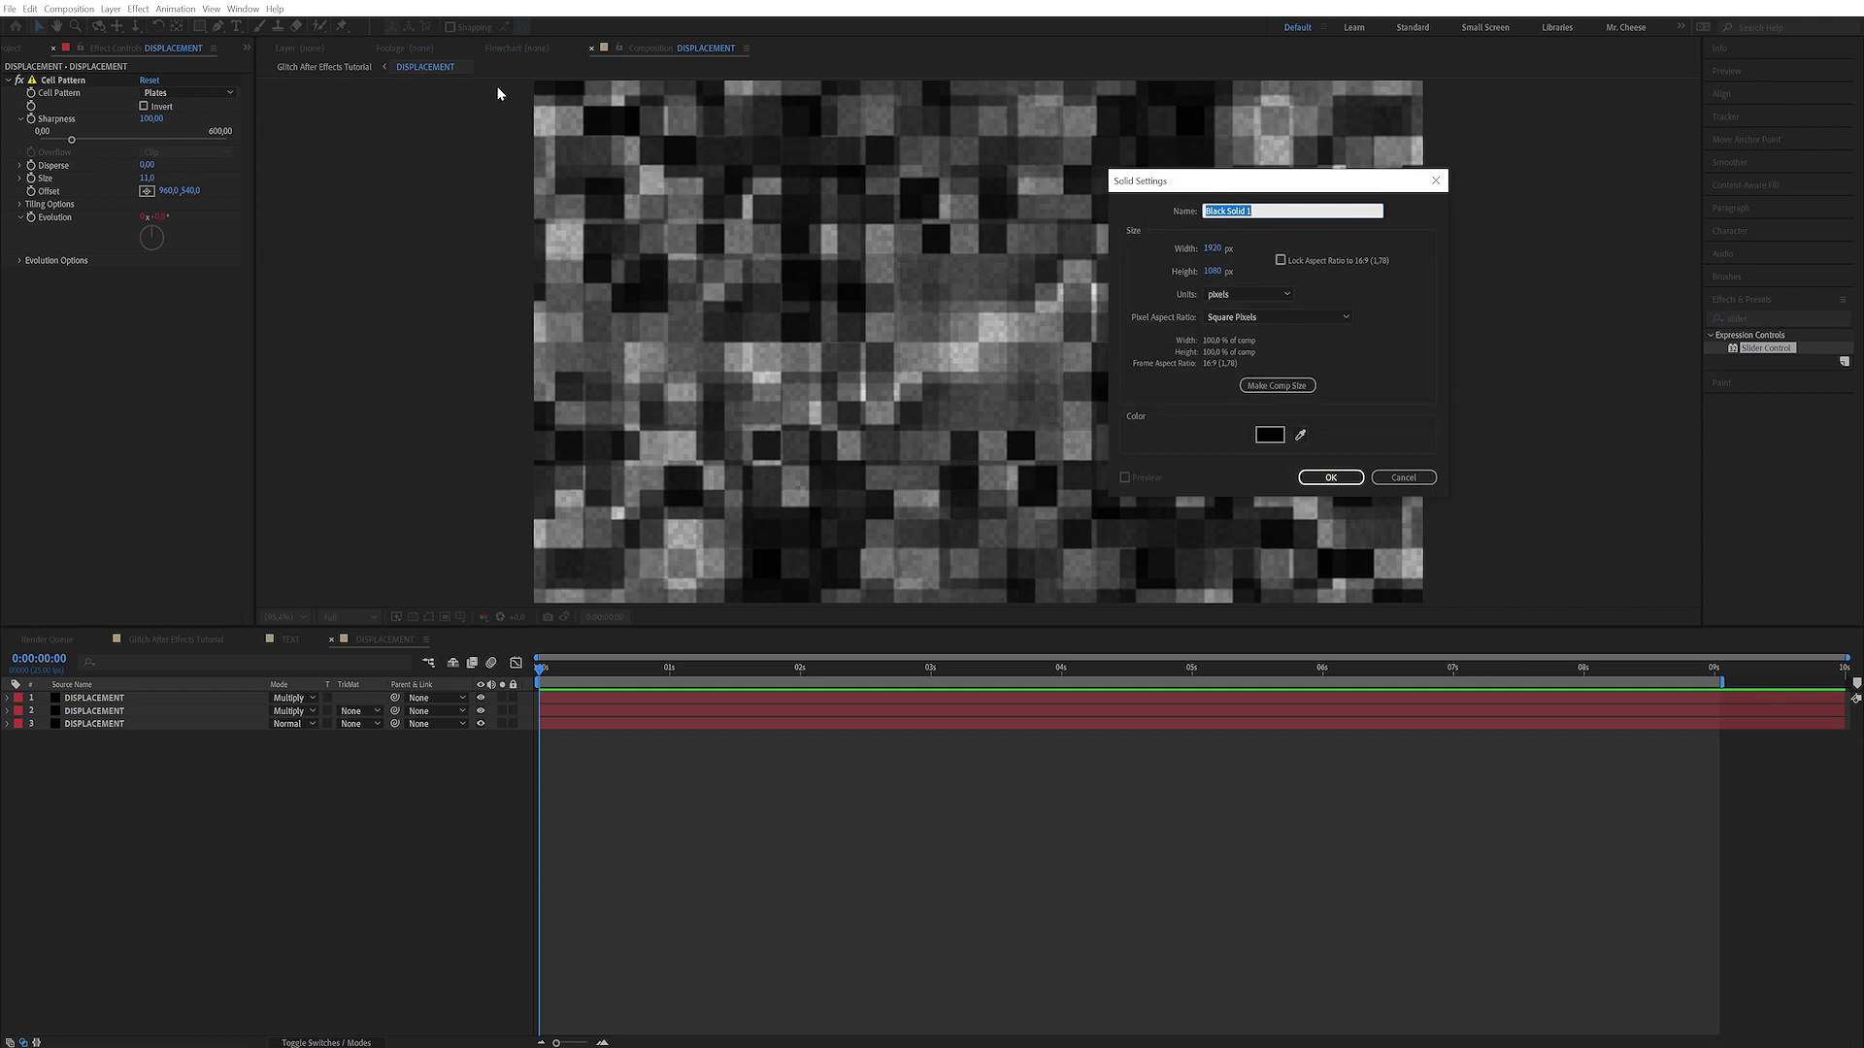
type("REVEAL")
key("Return")
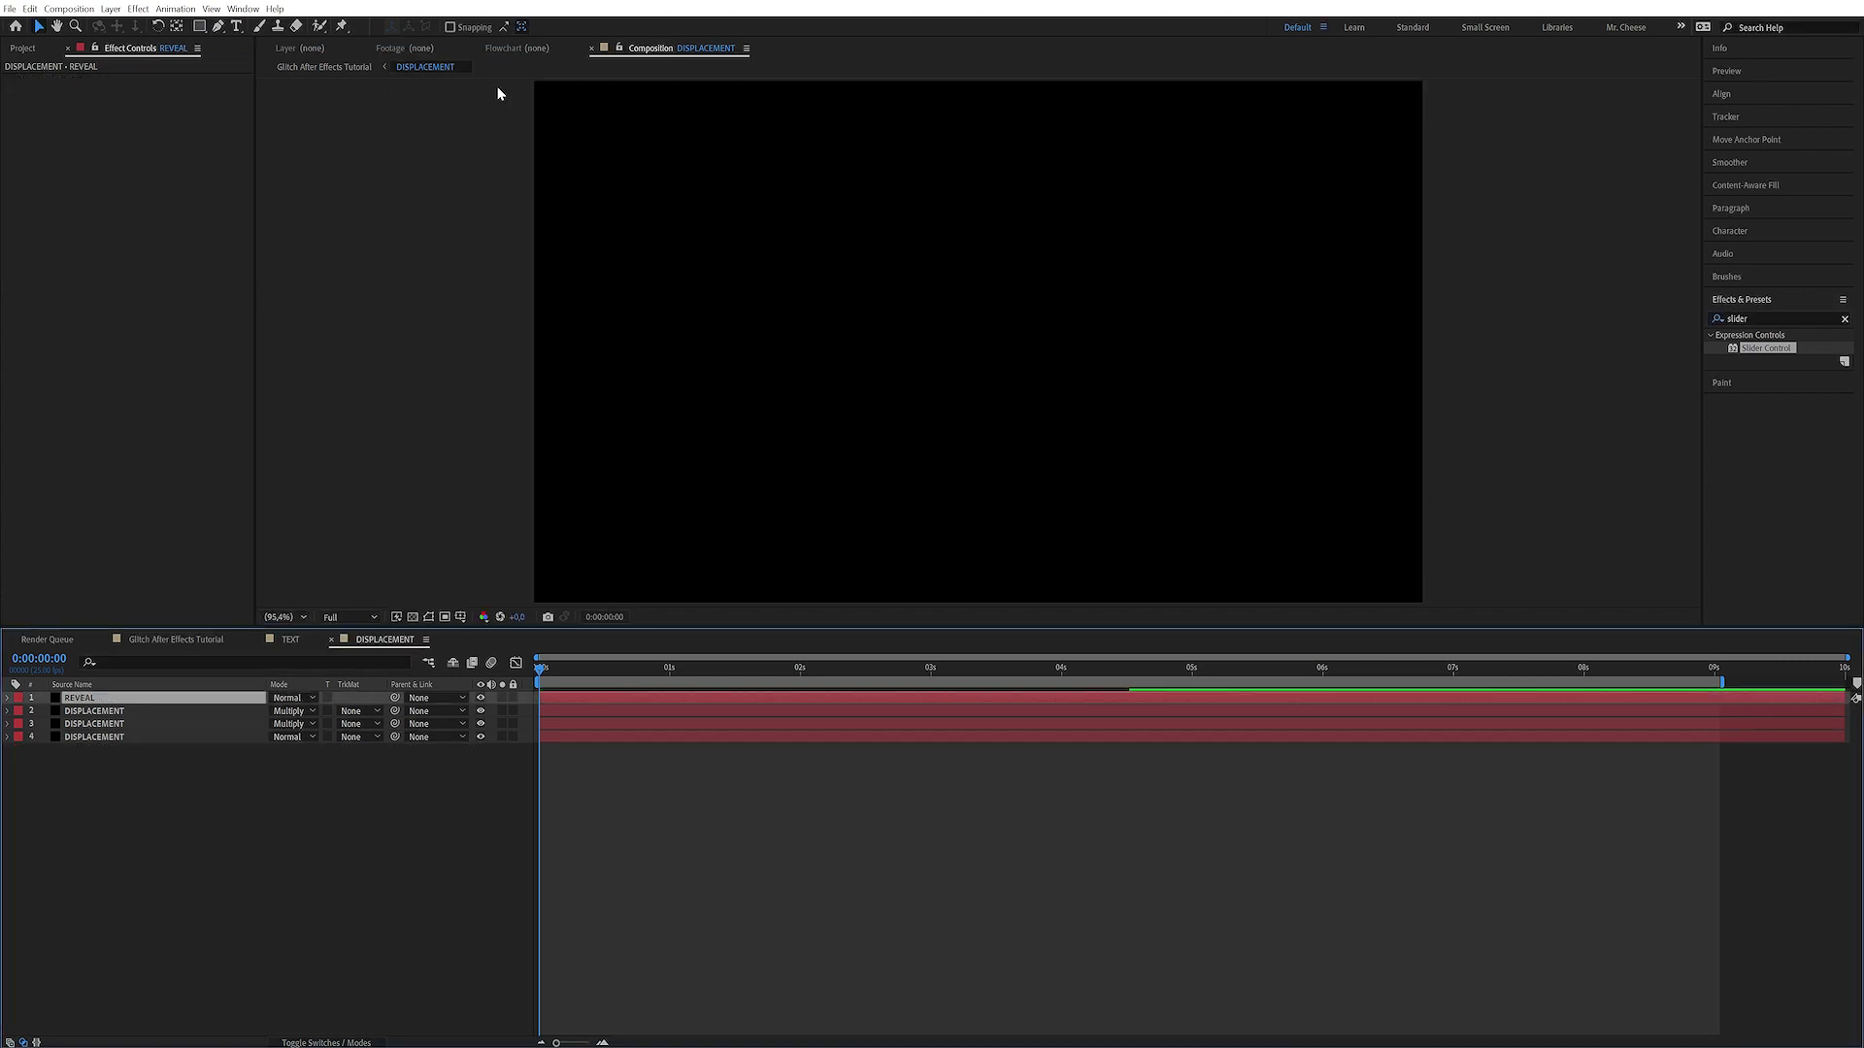
Apply the Fractal Noise effect to the REVEAL solid and set its Noise Type to Block
left_click(1749, 314)
type("frac")
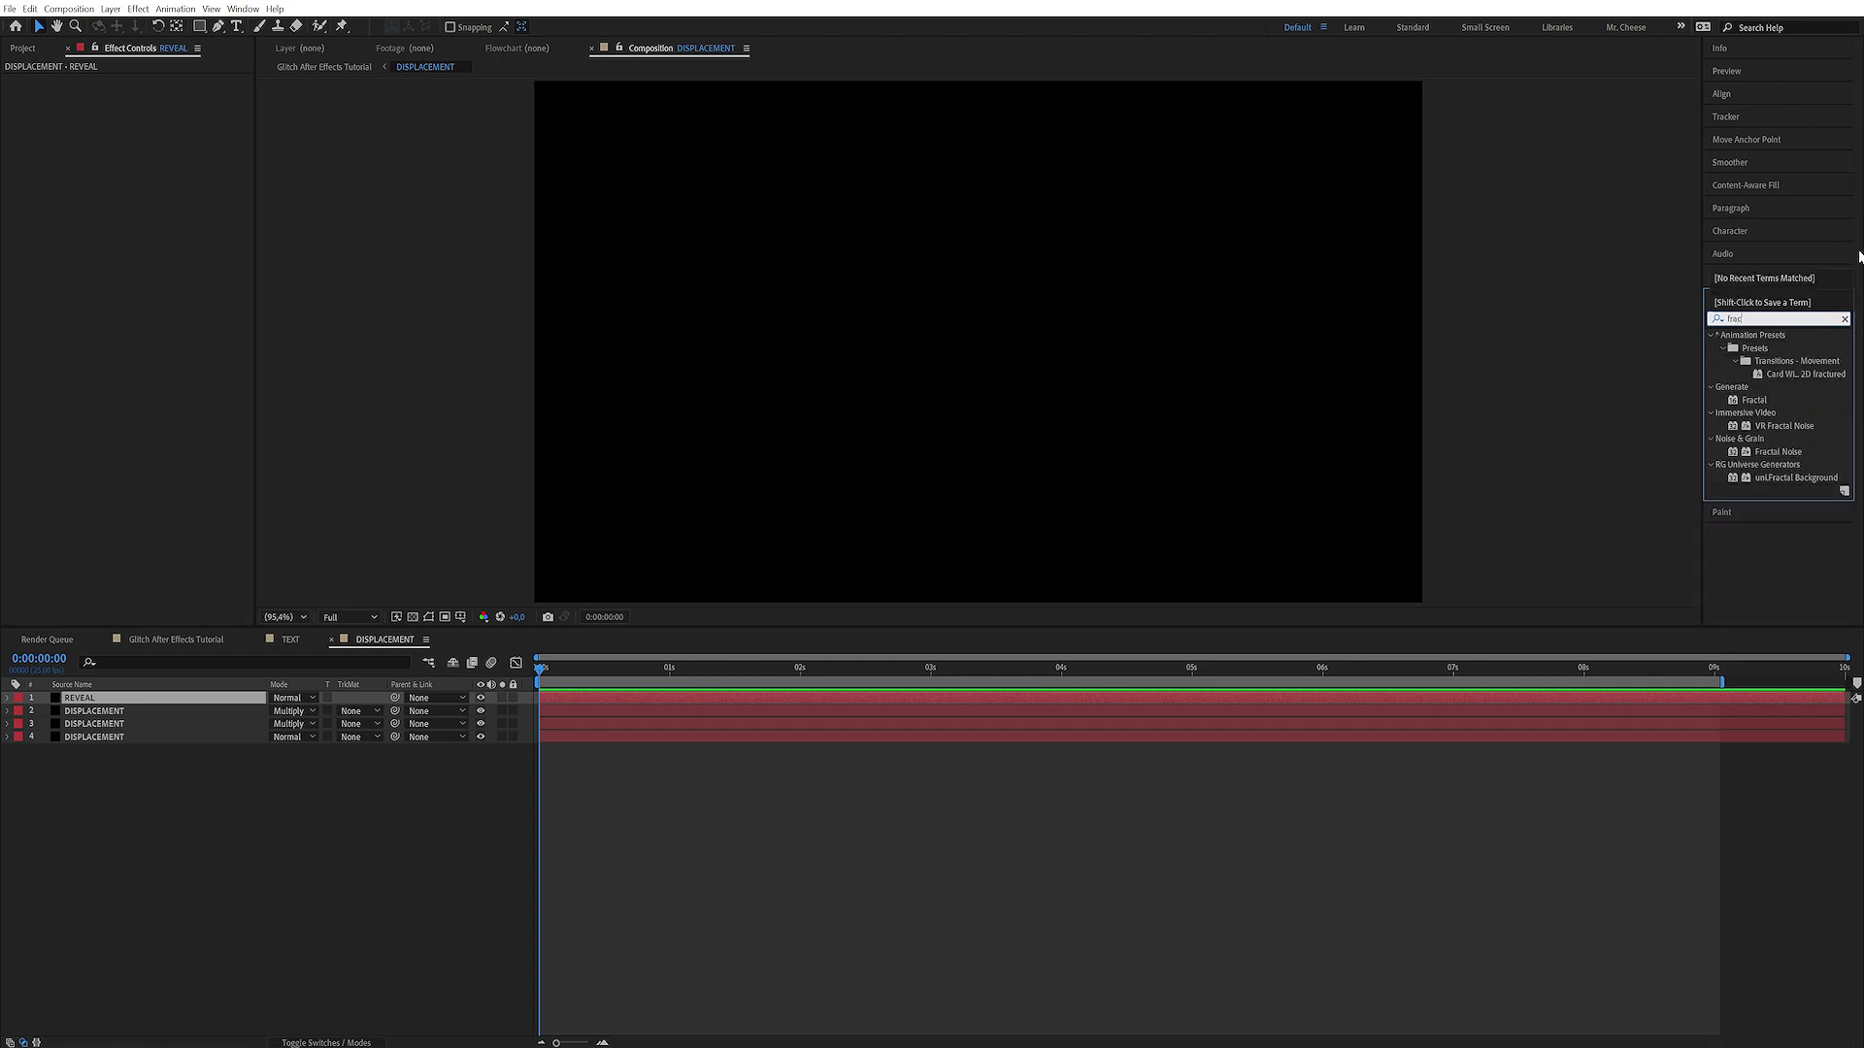
left_click_drag(1802, 451, 205, 317)
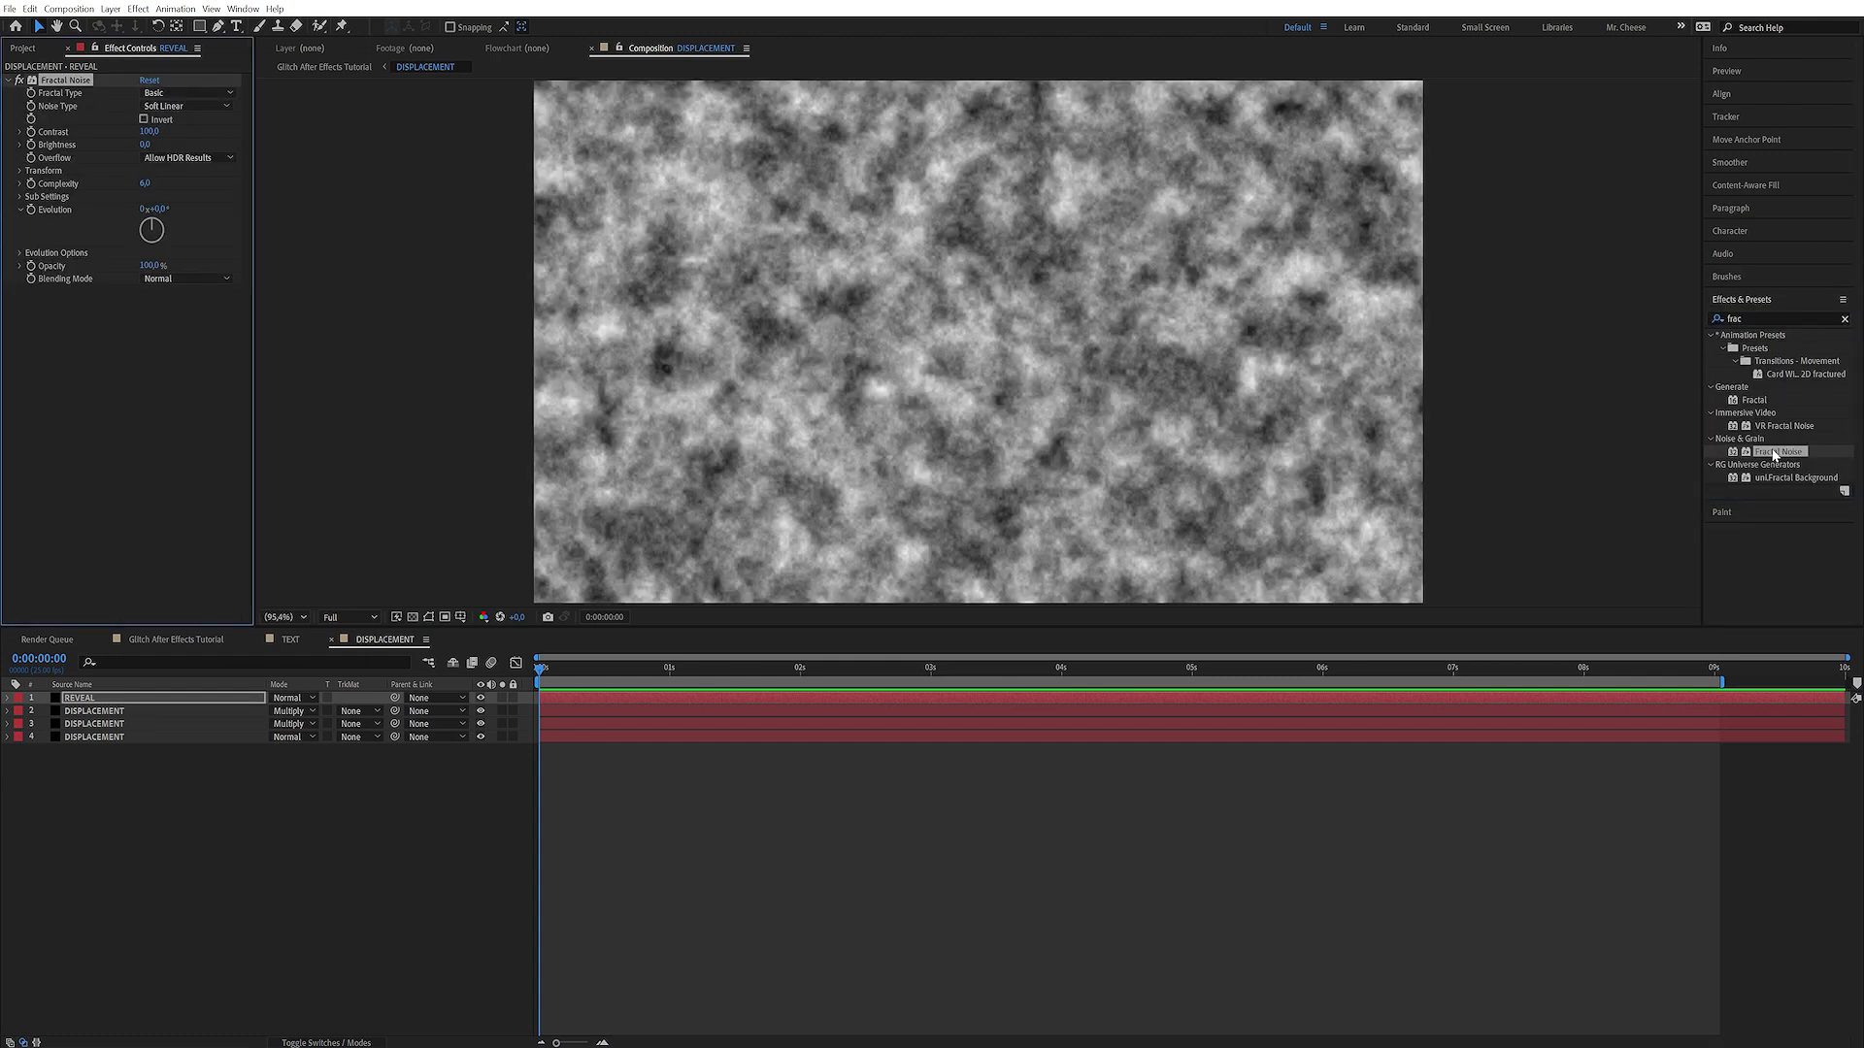
left_click(161, 437)
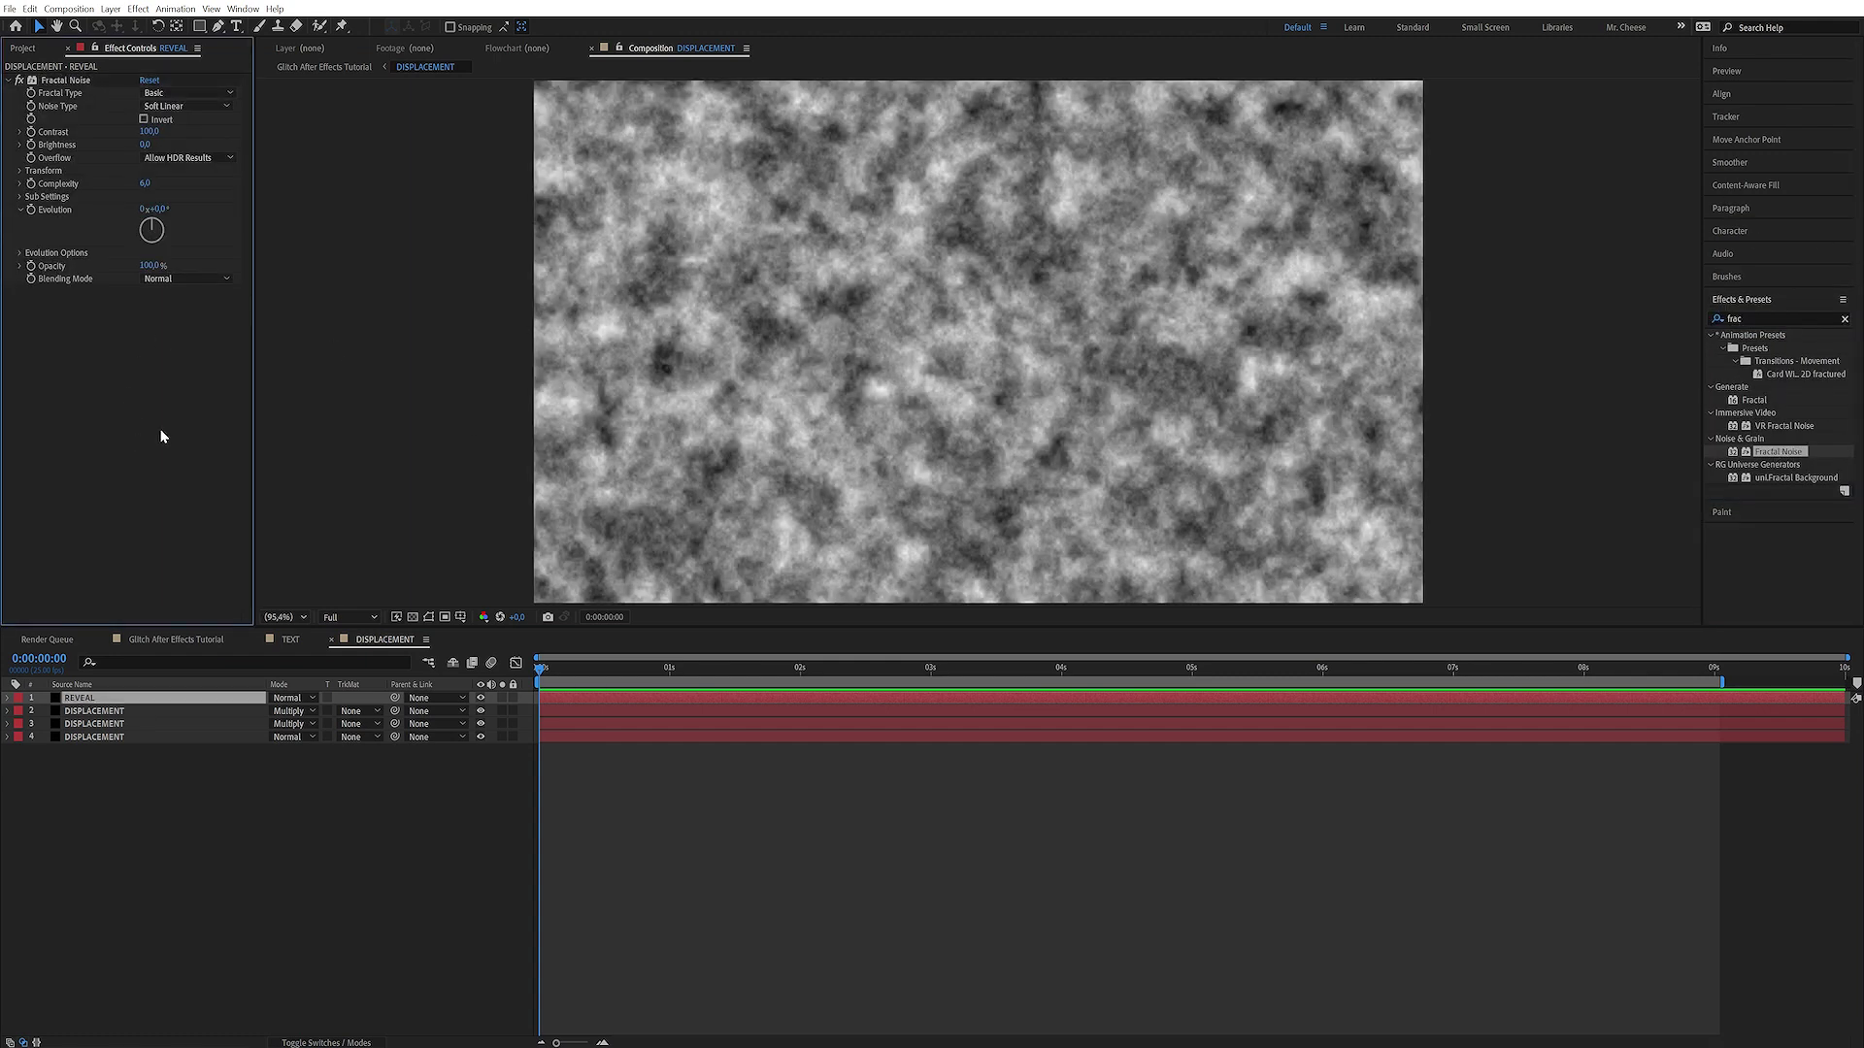
left_click(185, 106)
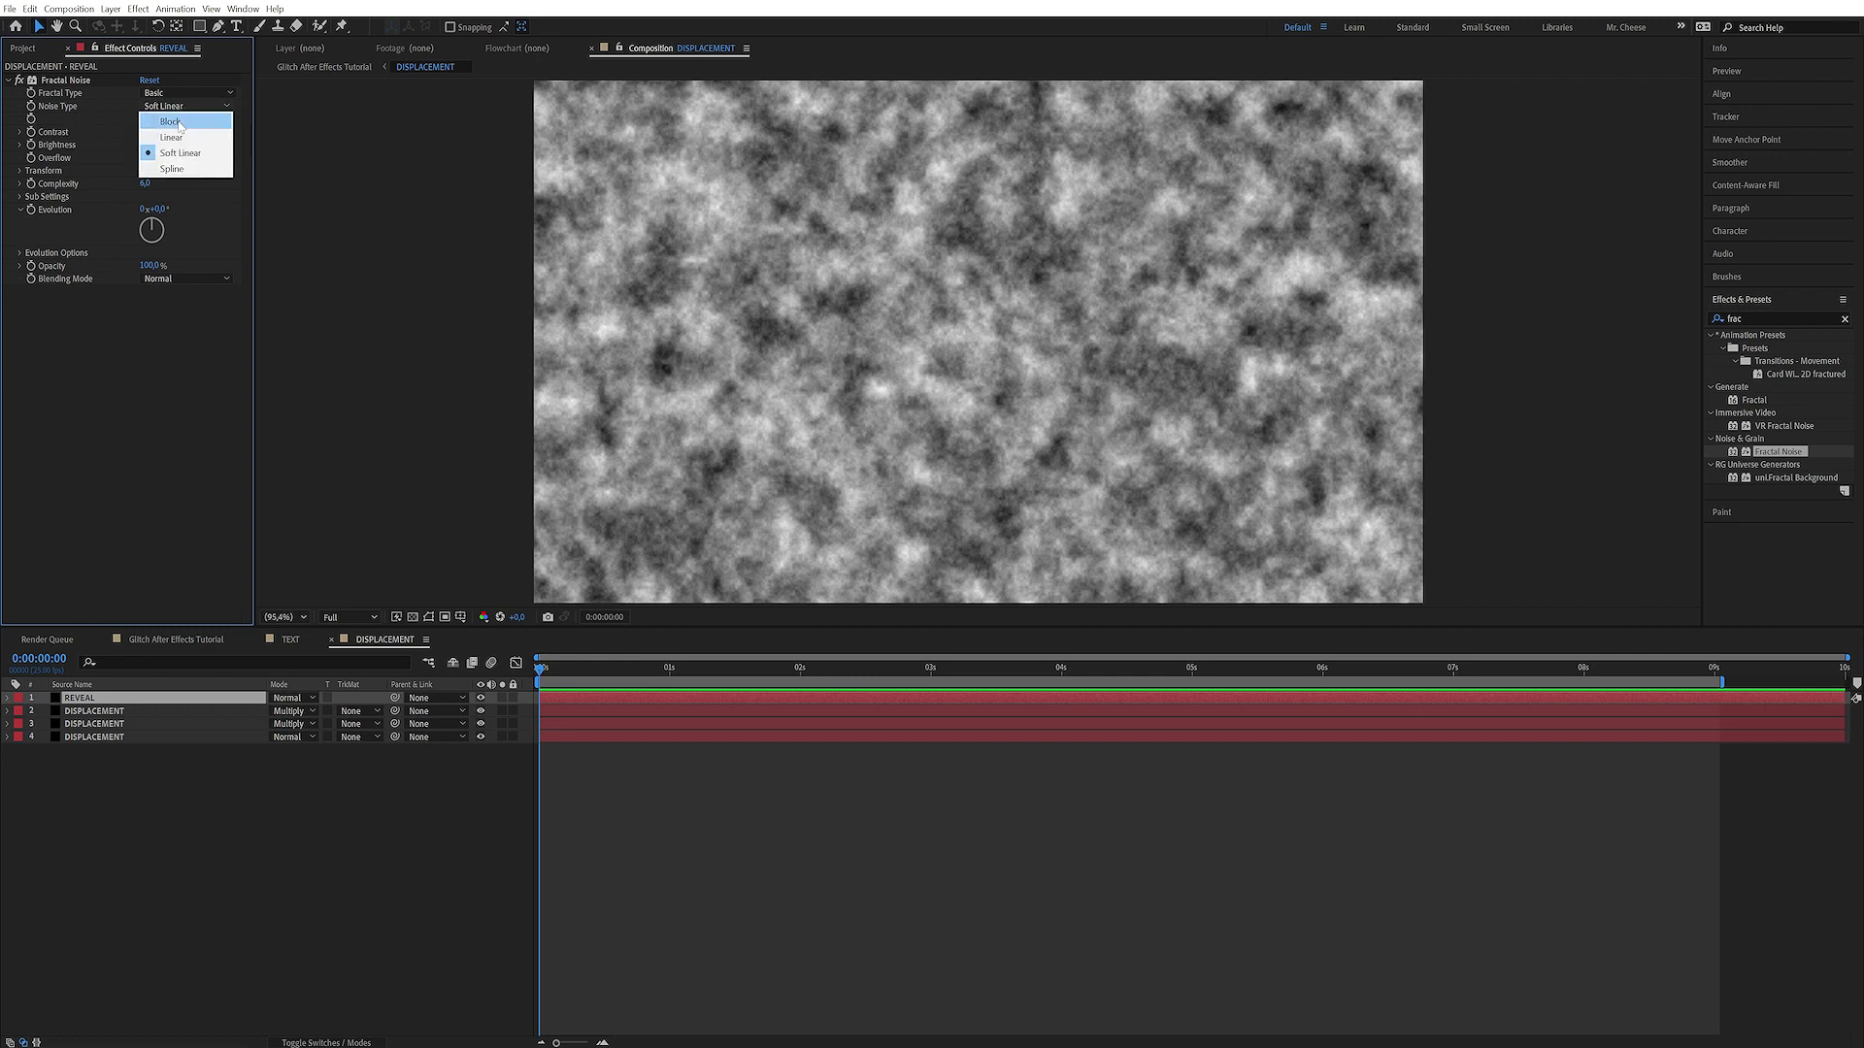
left_click(170, 121)
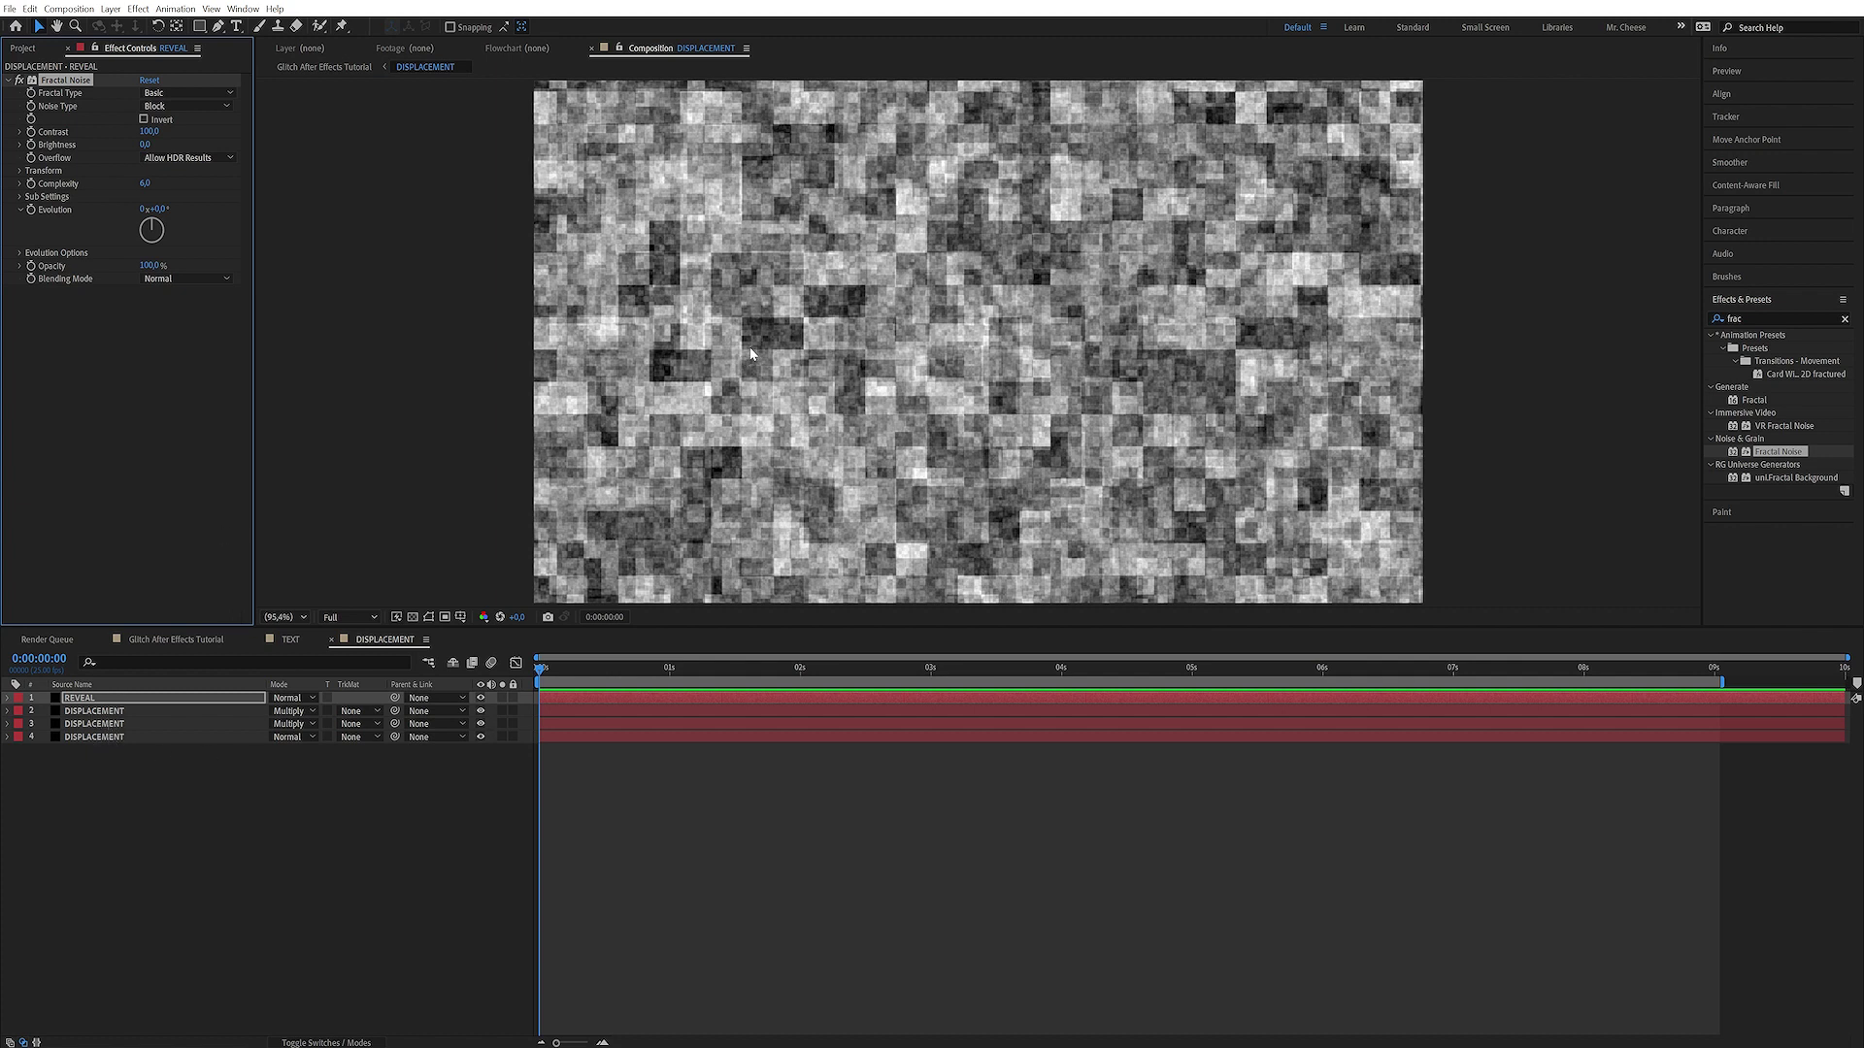
Raise the Fractal Noise Contrast to 2262 and enable an expression on its Brightness
mouse_move(148, 131)
left_mouse_down()
mouse_move(350, 71)
mouse_move(909, 45)
mouse_move(1675, 102)
mouse_move(39, 144)
mouse_move(408, 144)
mouse_move(97, 145)
mouse_move(175, 145)
left_mouse_up()
left_click(30, 145, "alt")
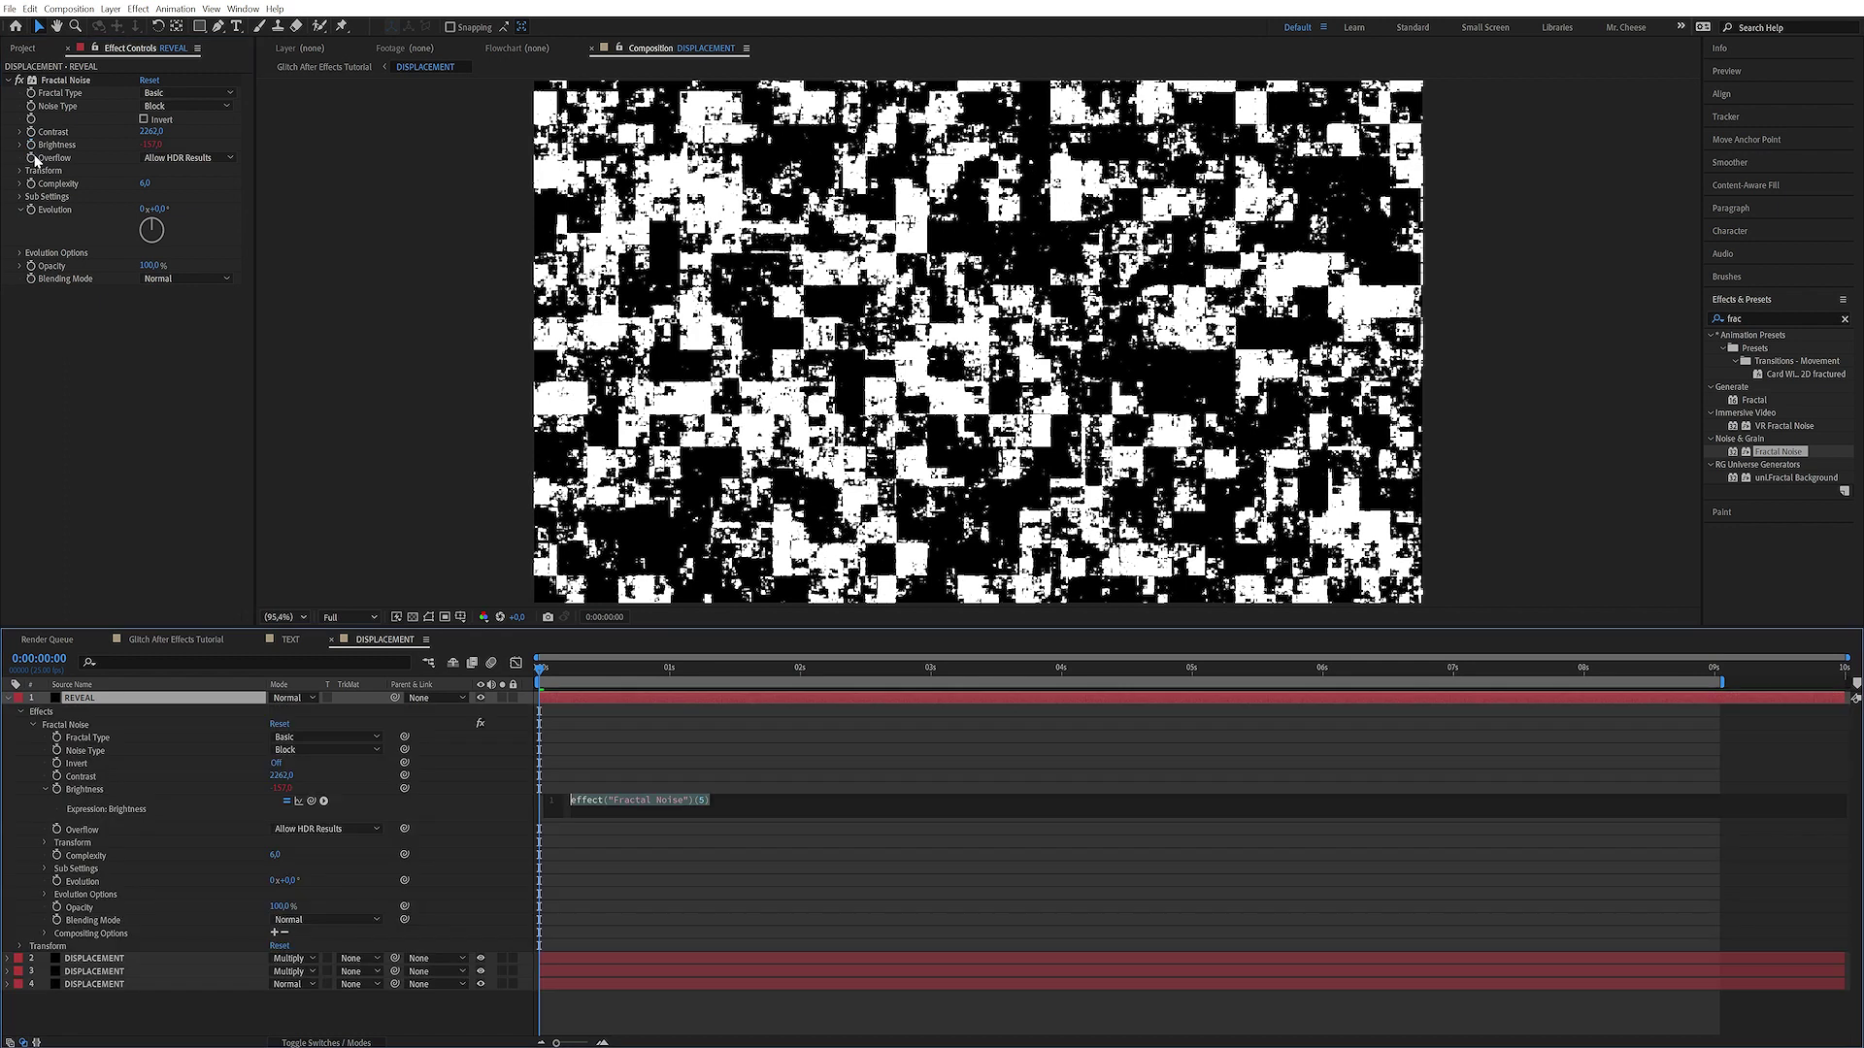
left_click(317, 1011)
Copy the Evolution expression from the uppermost DISPLACEMENT layer into the REVEAL layer's Brightness expression
left_click(132, 960)
key("e")
key("e")
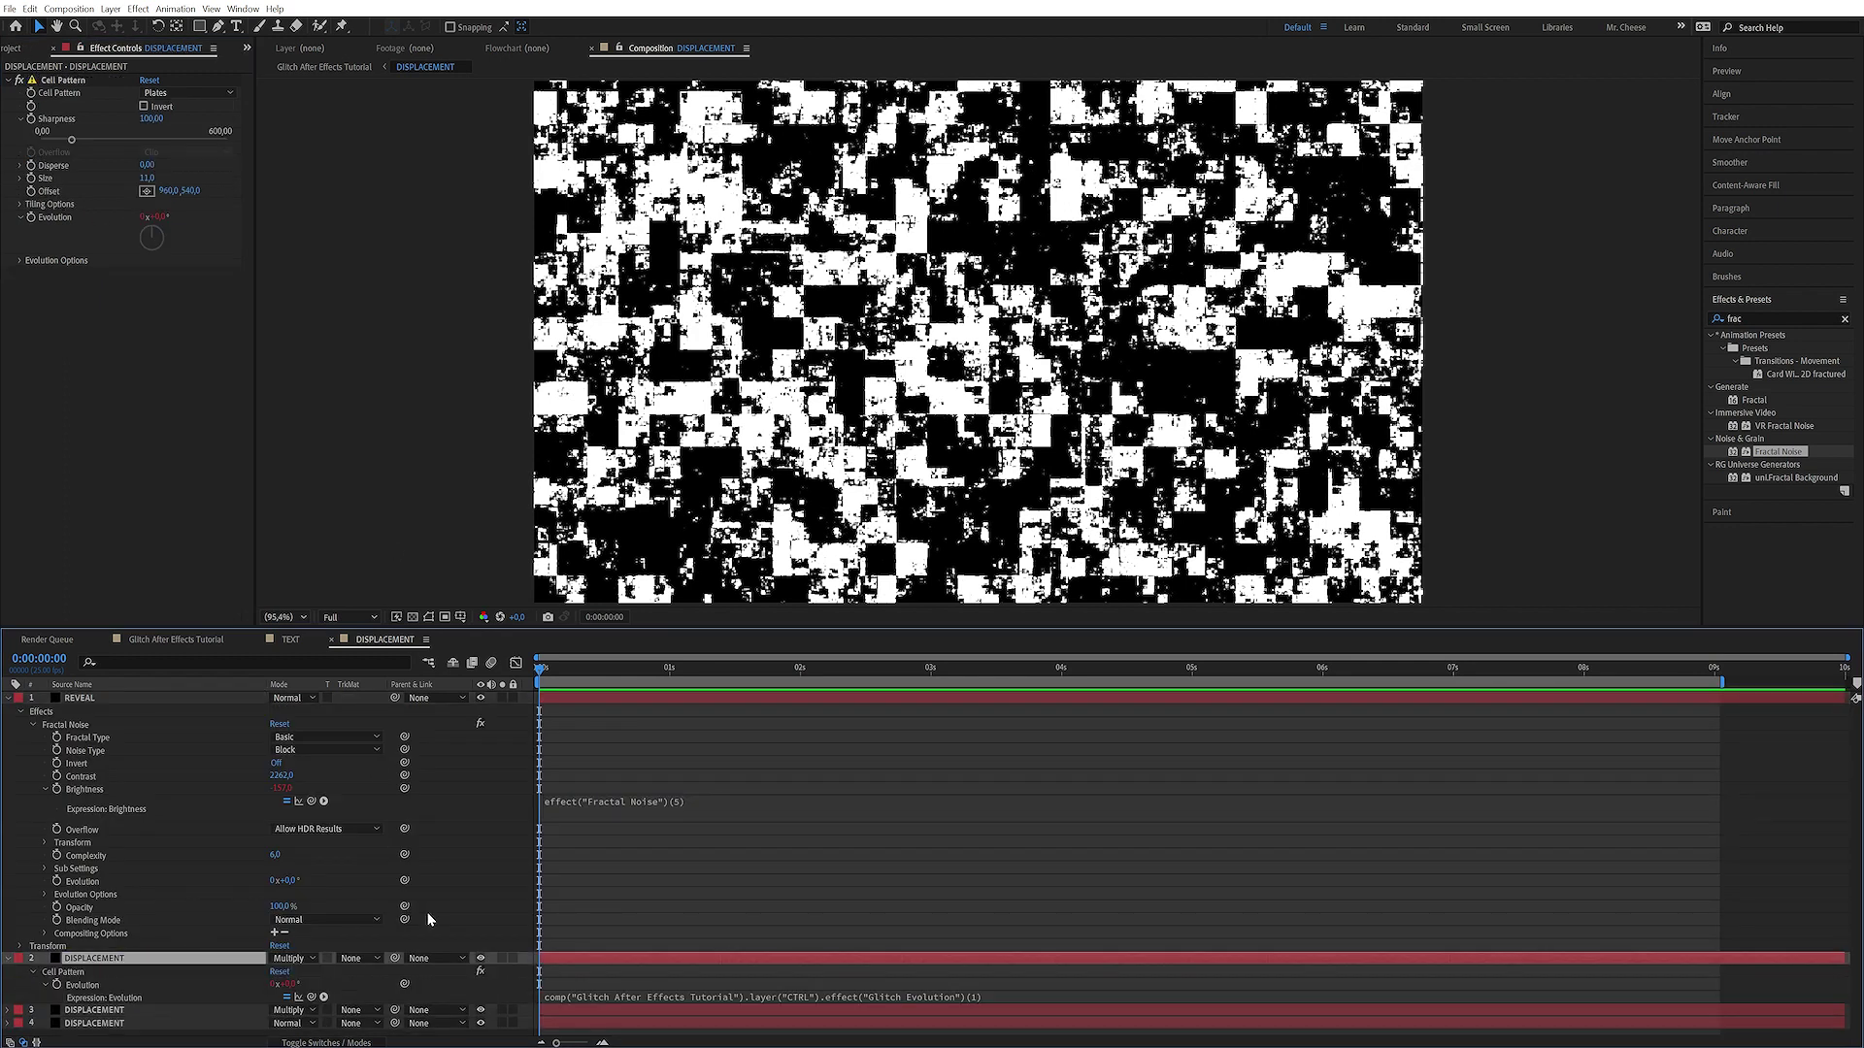
left_click(665, 997)
key("ctrl+c")
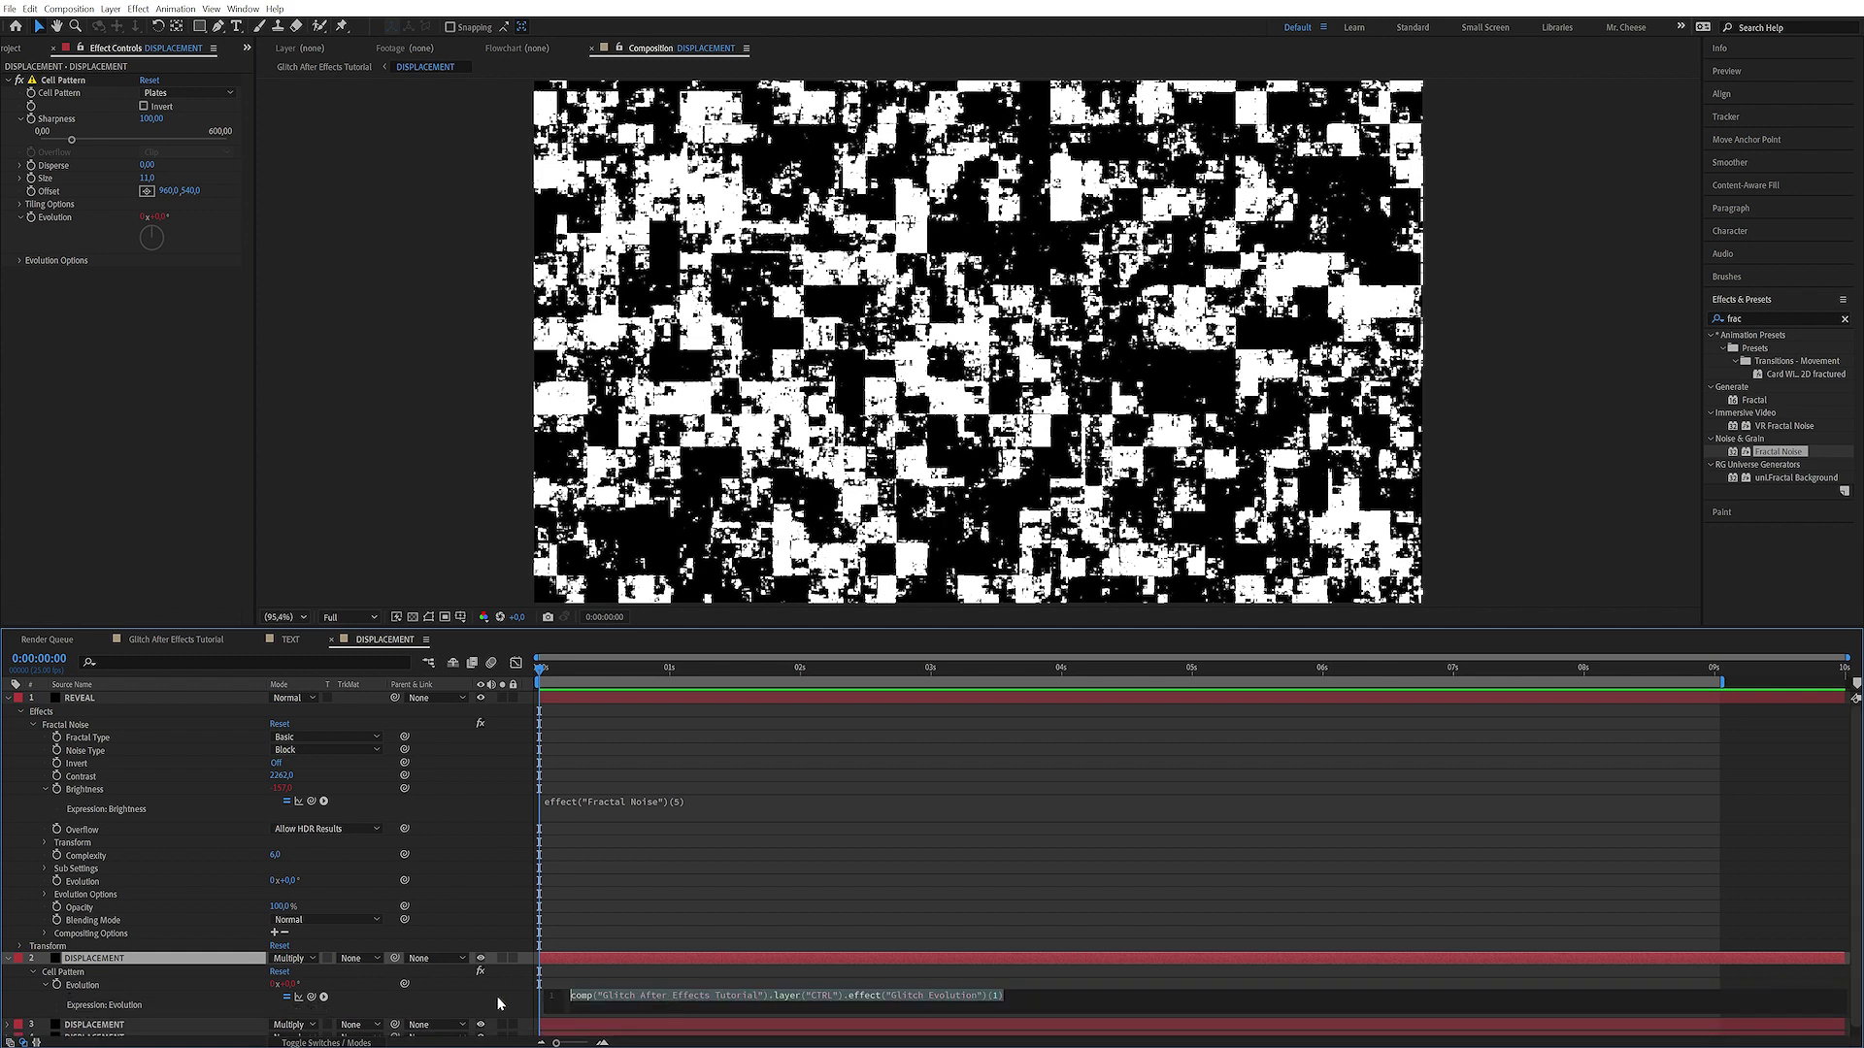
left_click(215, 961)
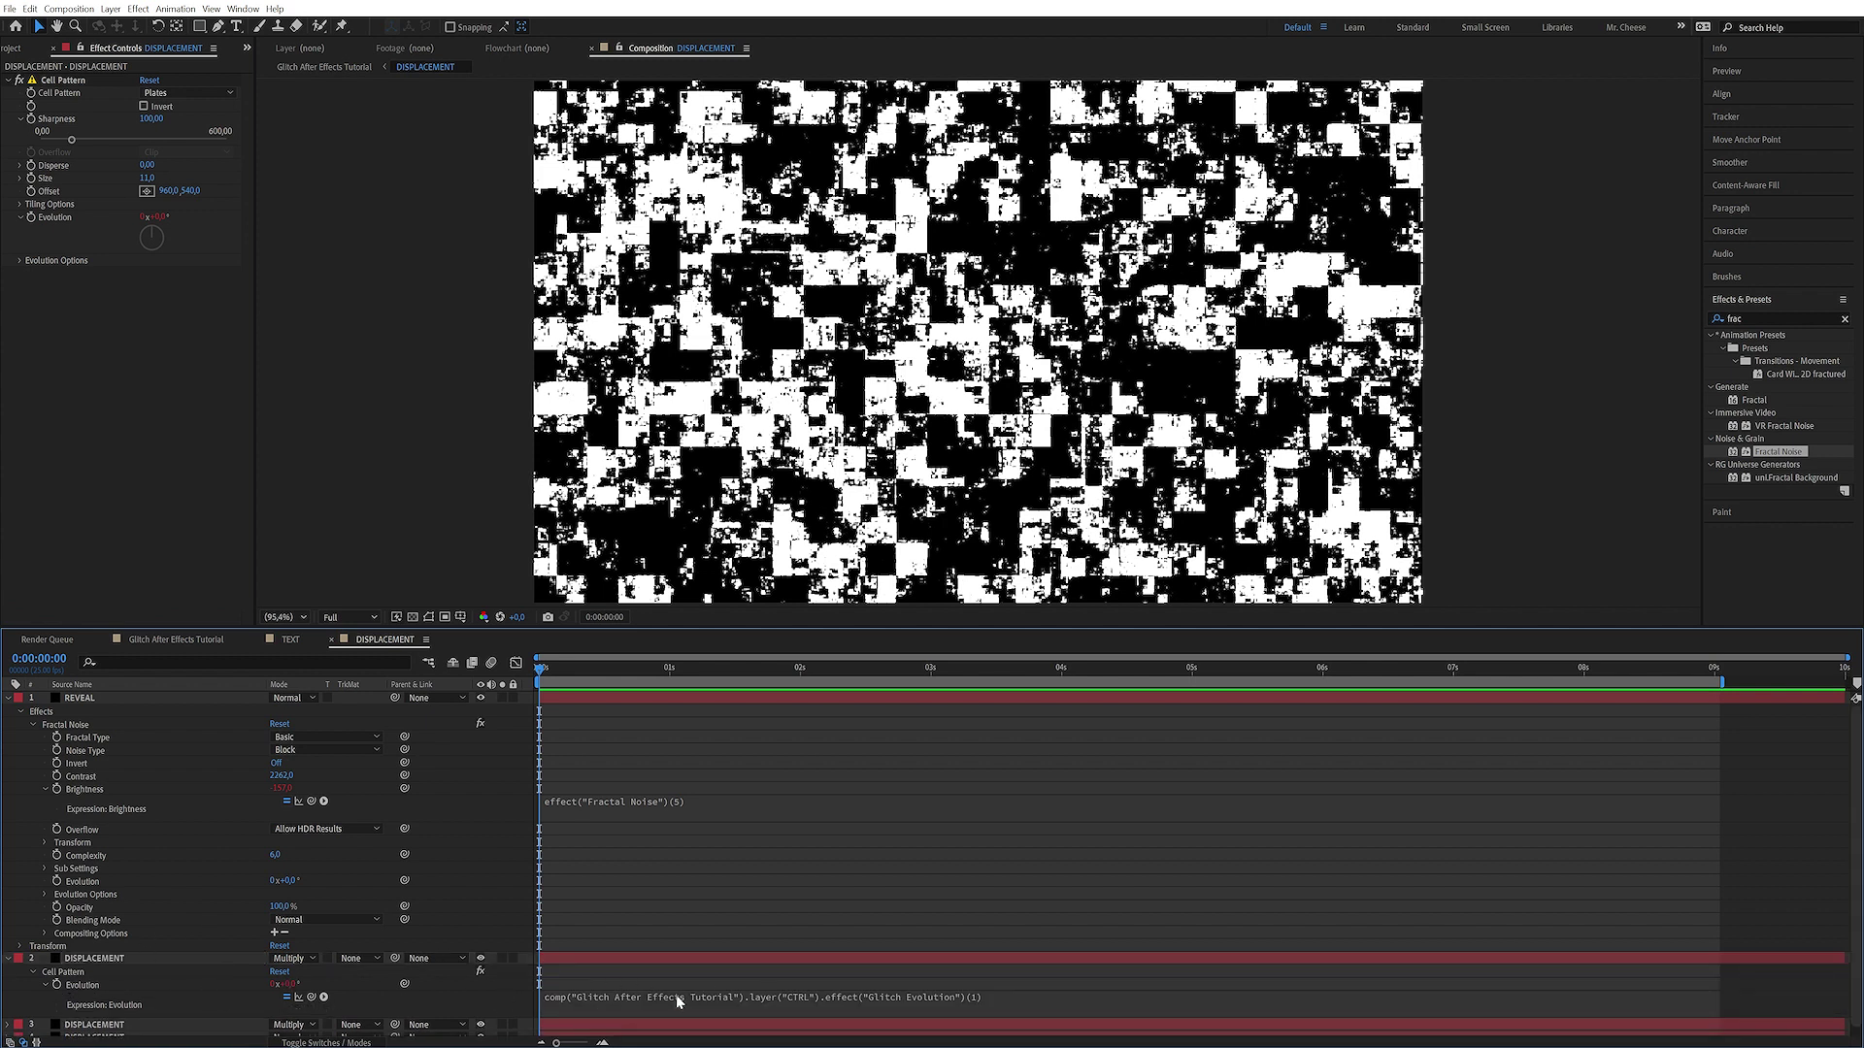
left_click(666, 806)
key("ctrl+v")
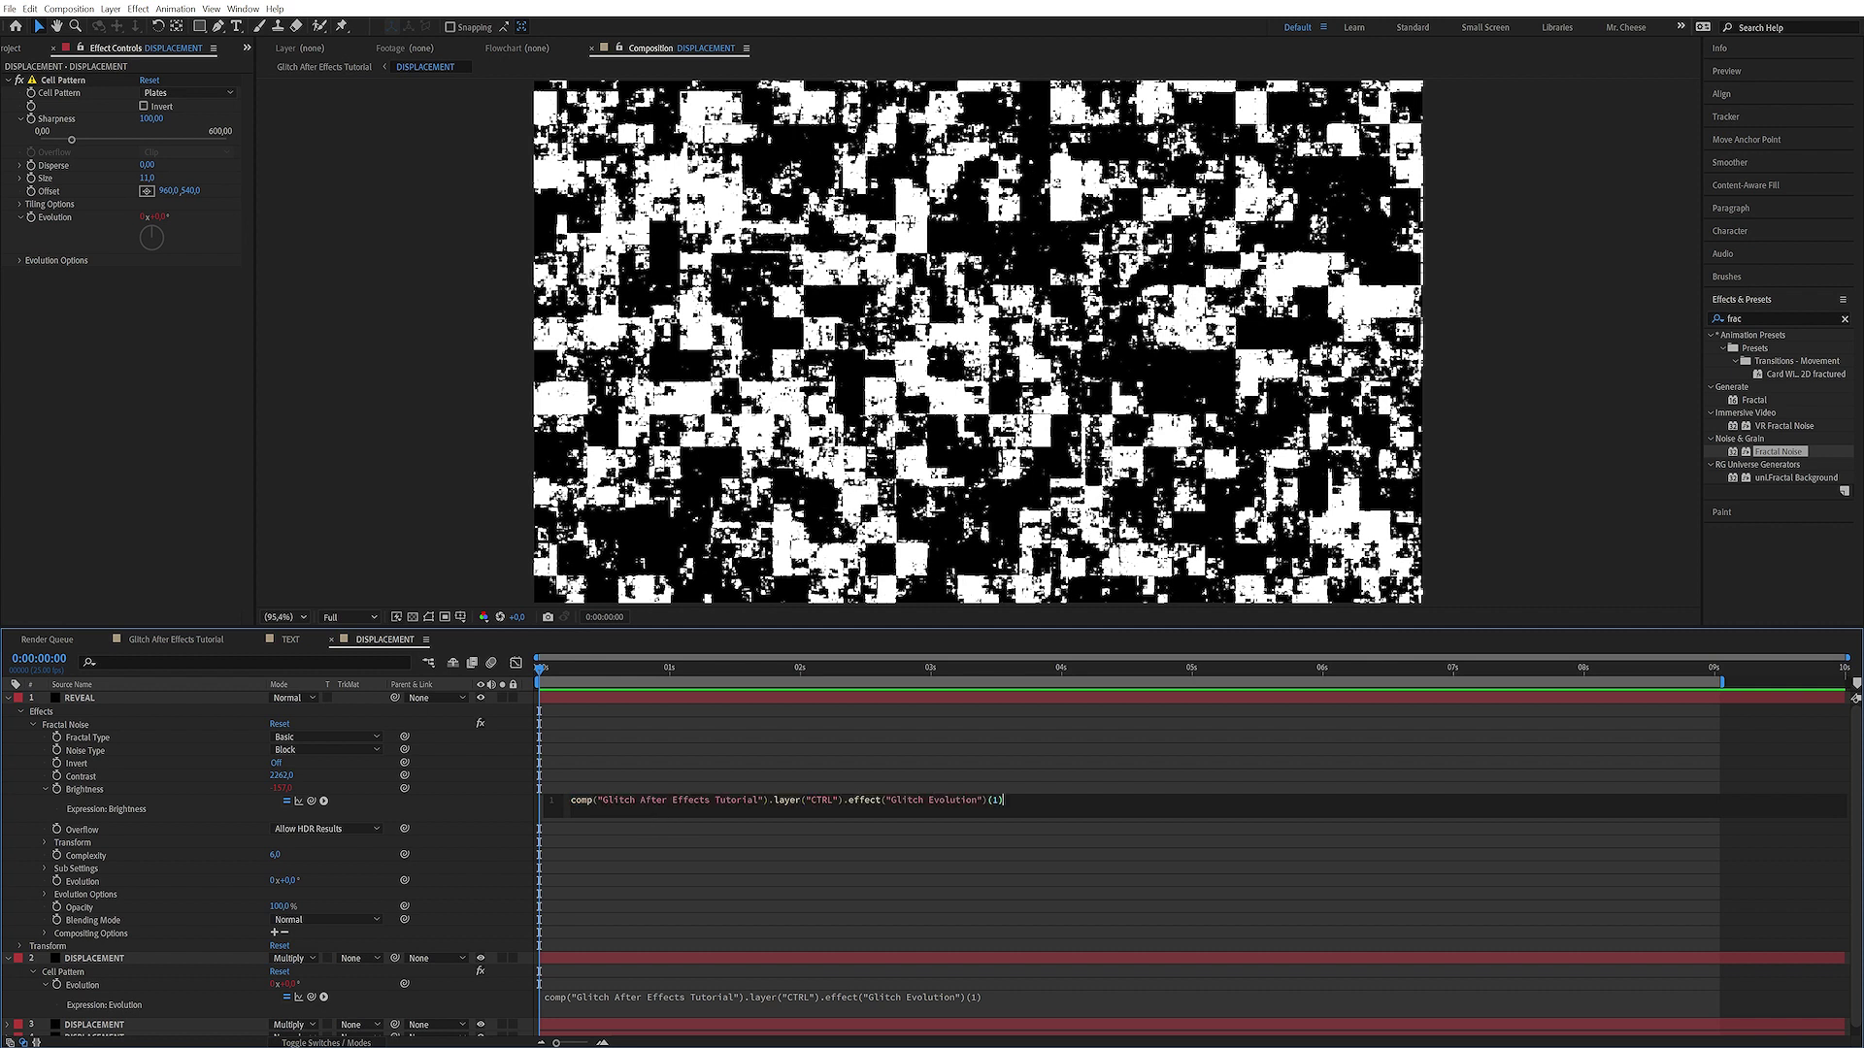
Change the slider referenced in the Brightness expression to "Reveal Amount"
key("Left")
key("Left")
key("Left")
key("Left")
key("Left")
key("ctrl+shift+Left")
key("ctrl+shift+Left")
type("reve")
key("Return")
left_click(505, 848)
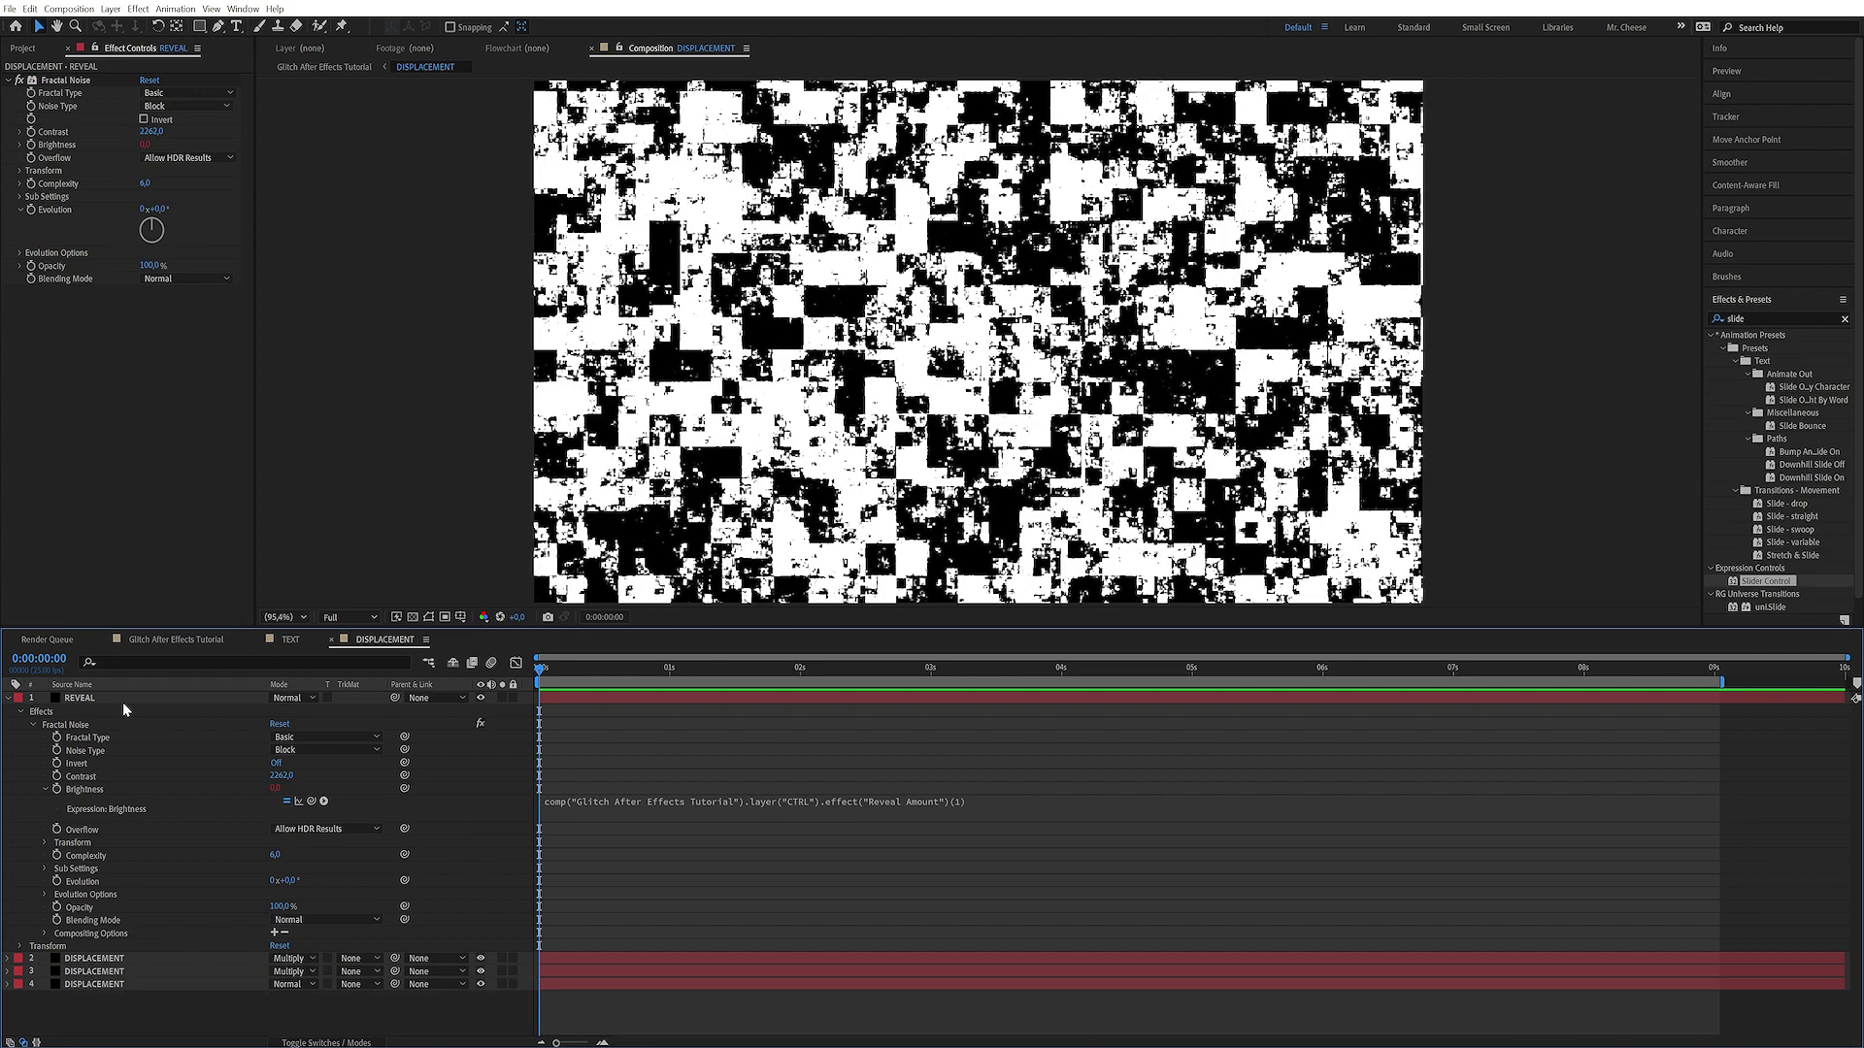
Enable an expression on the REVEAL layer's Fractal Noise Evolution and paste the Brightness expression into it
left_click(122, 702)
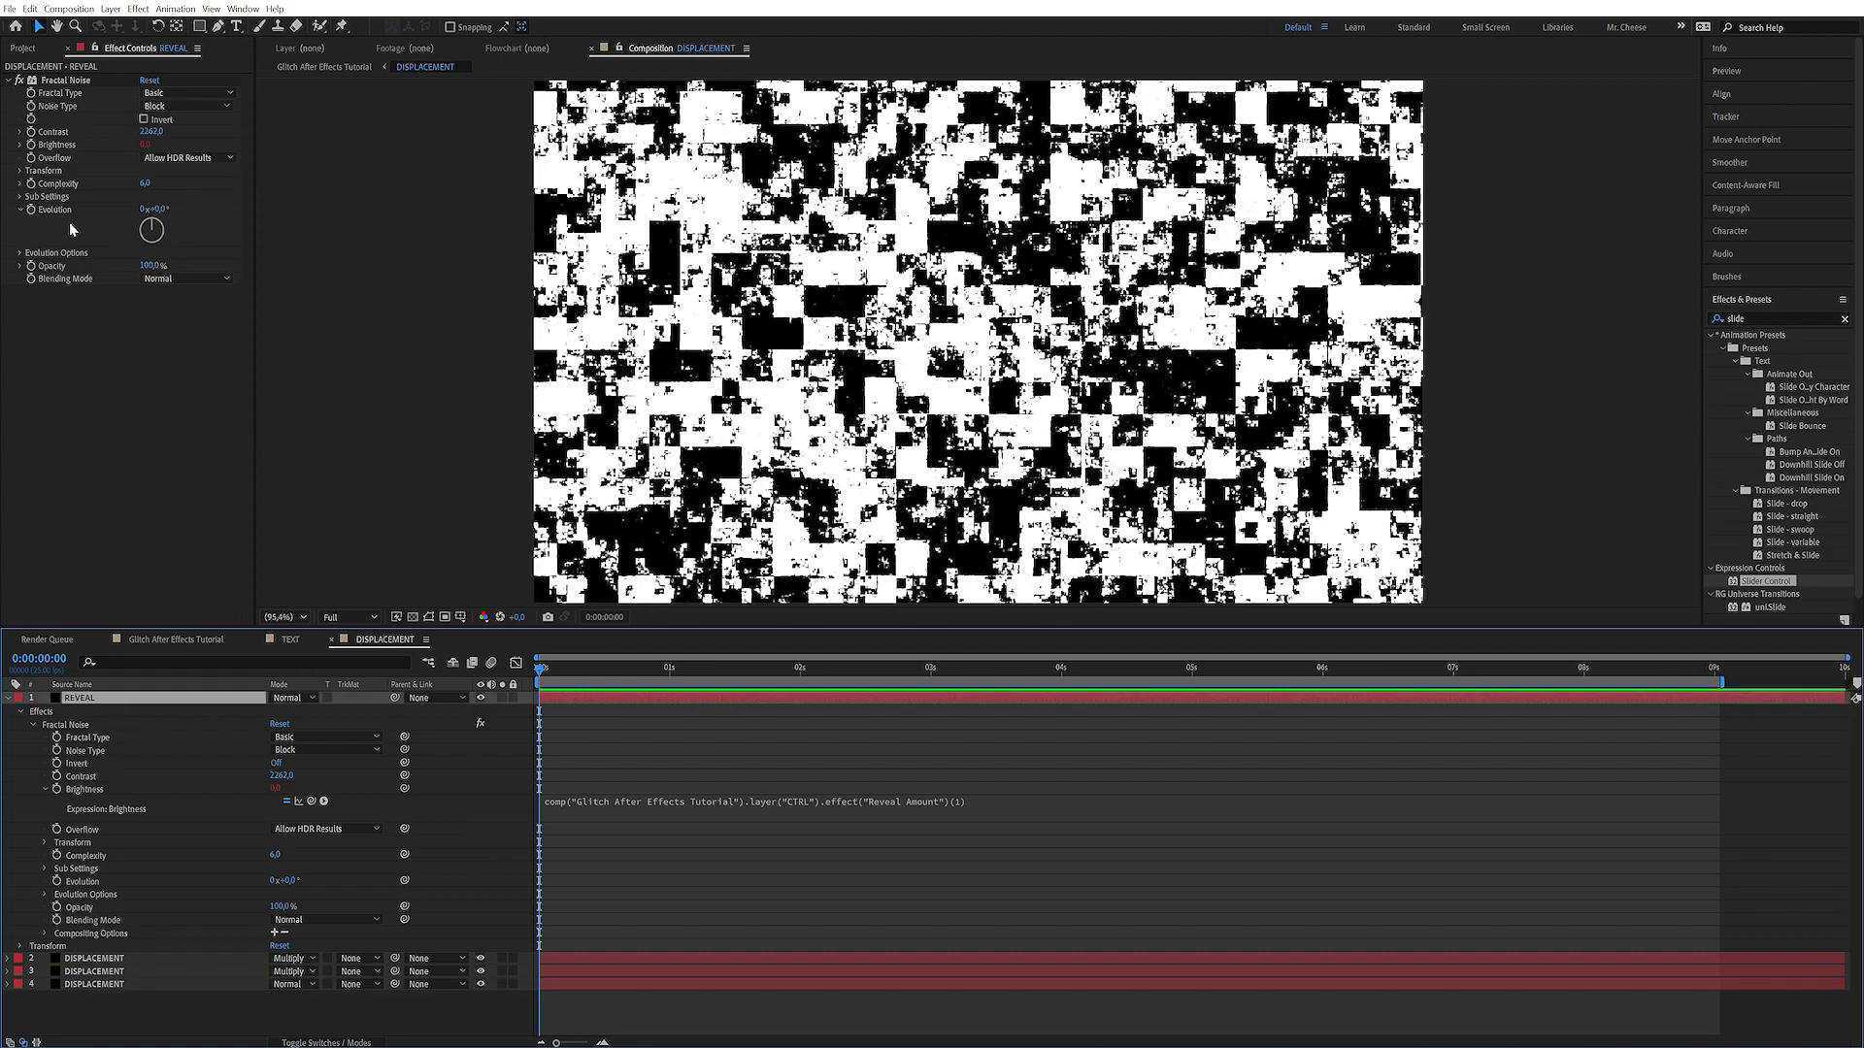
left_click(30, 210, "alt")
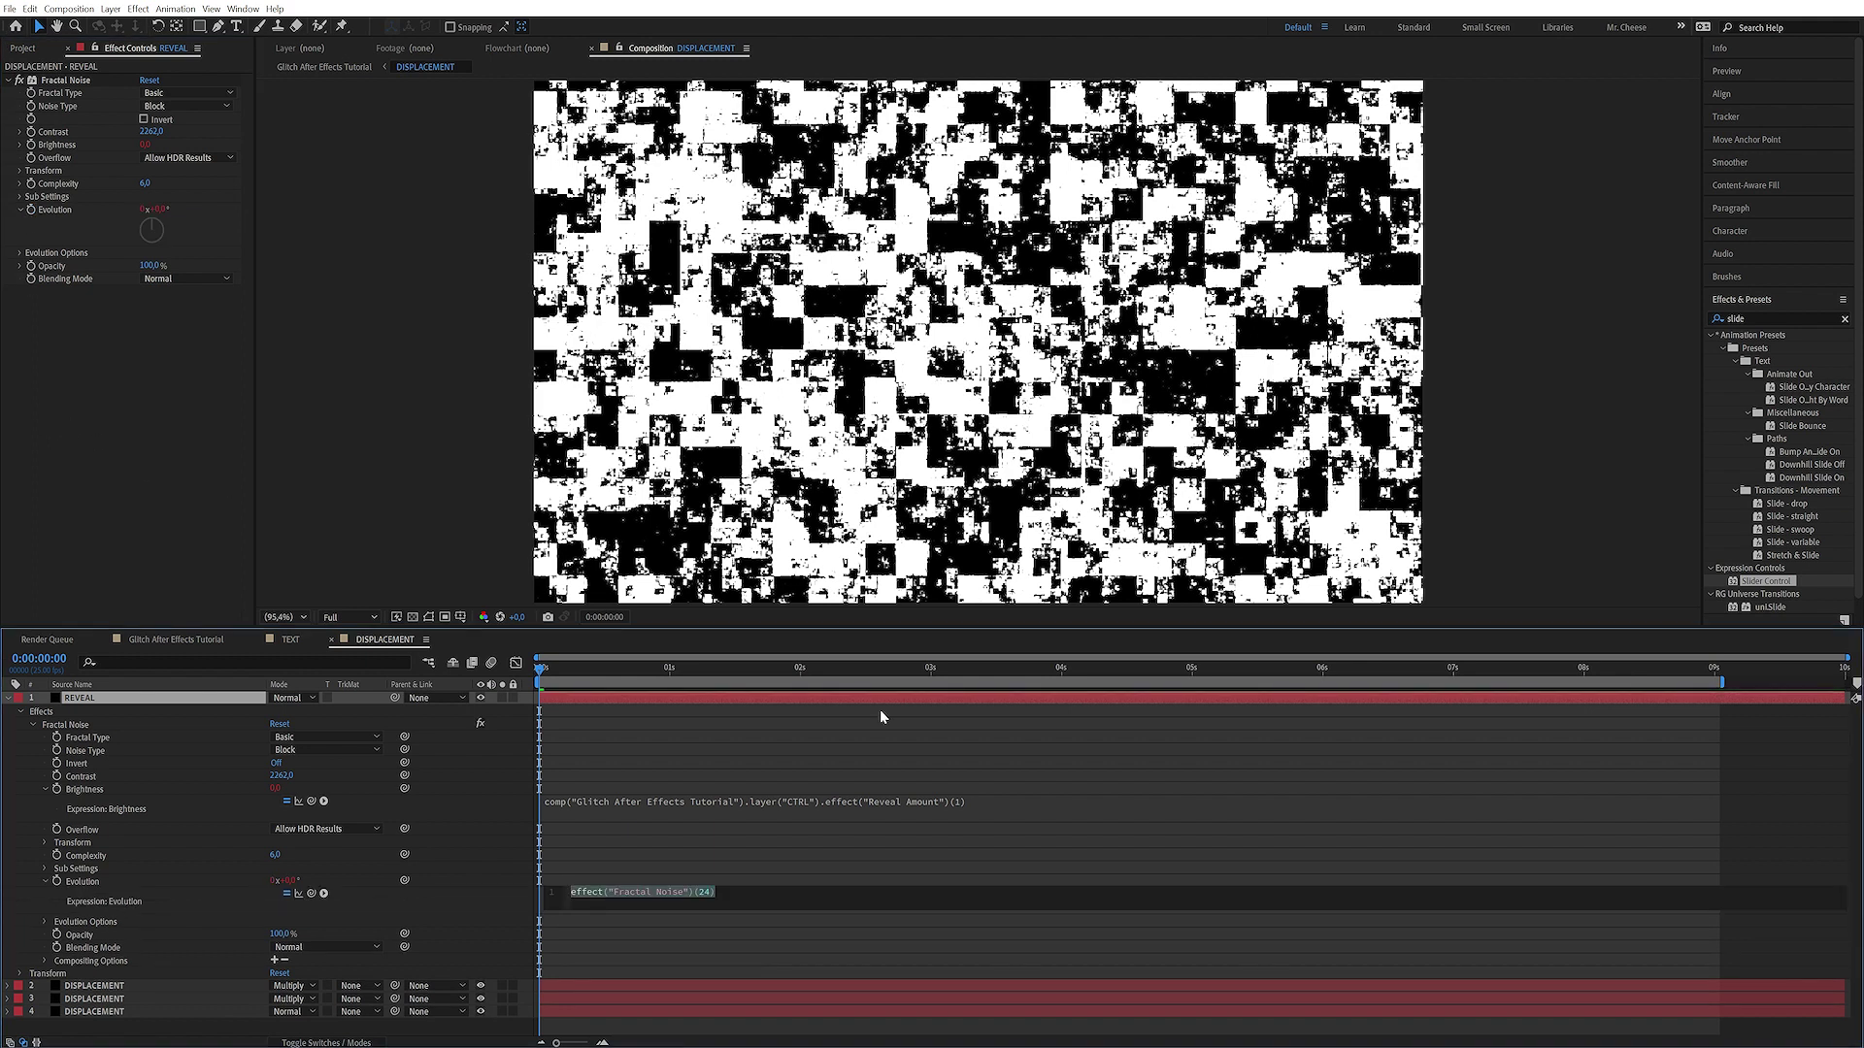
left_click(887, 805)
key("ctrl+c")
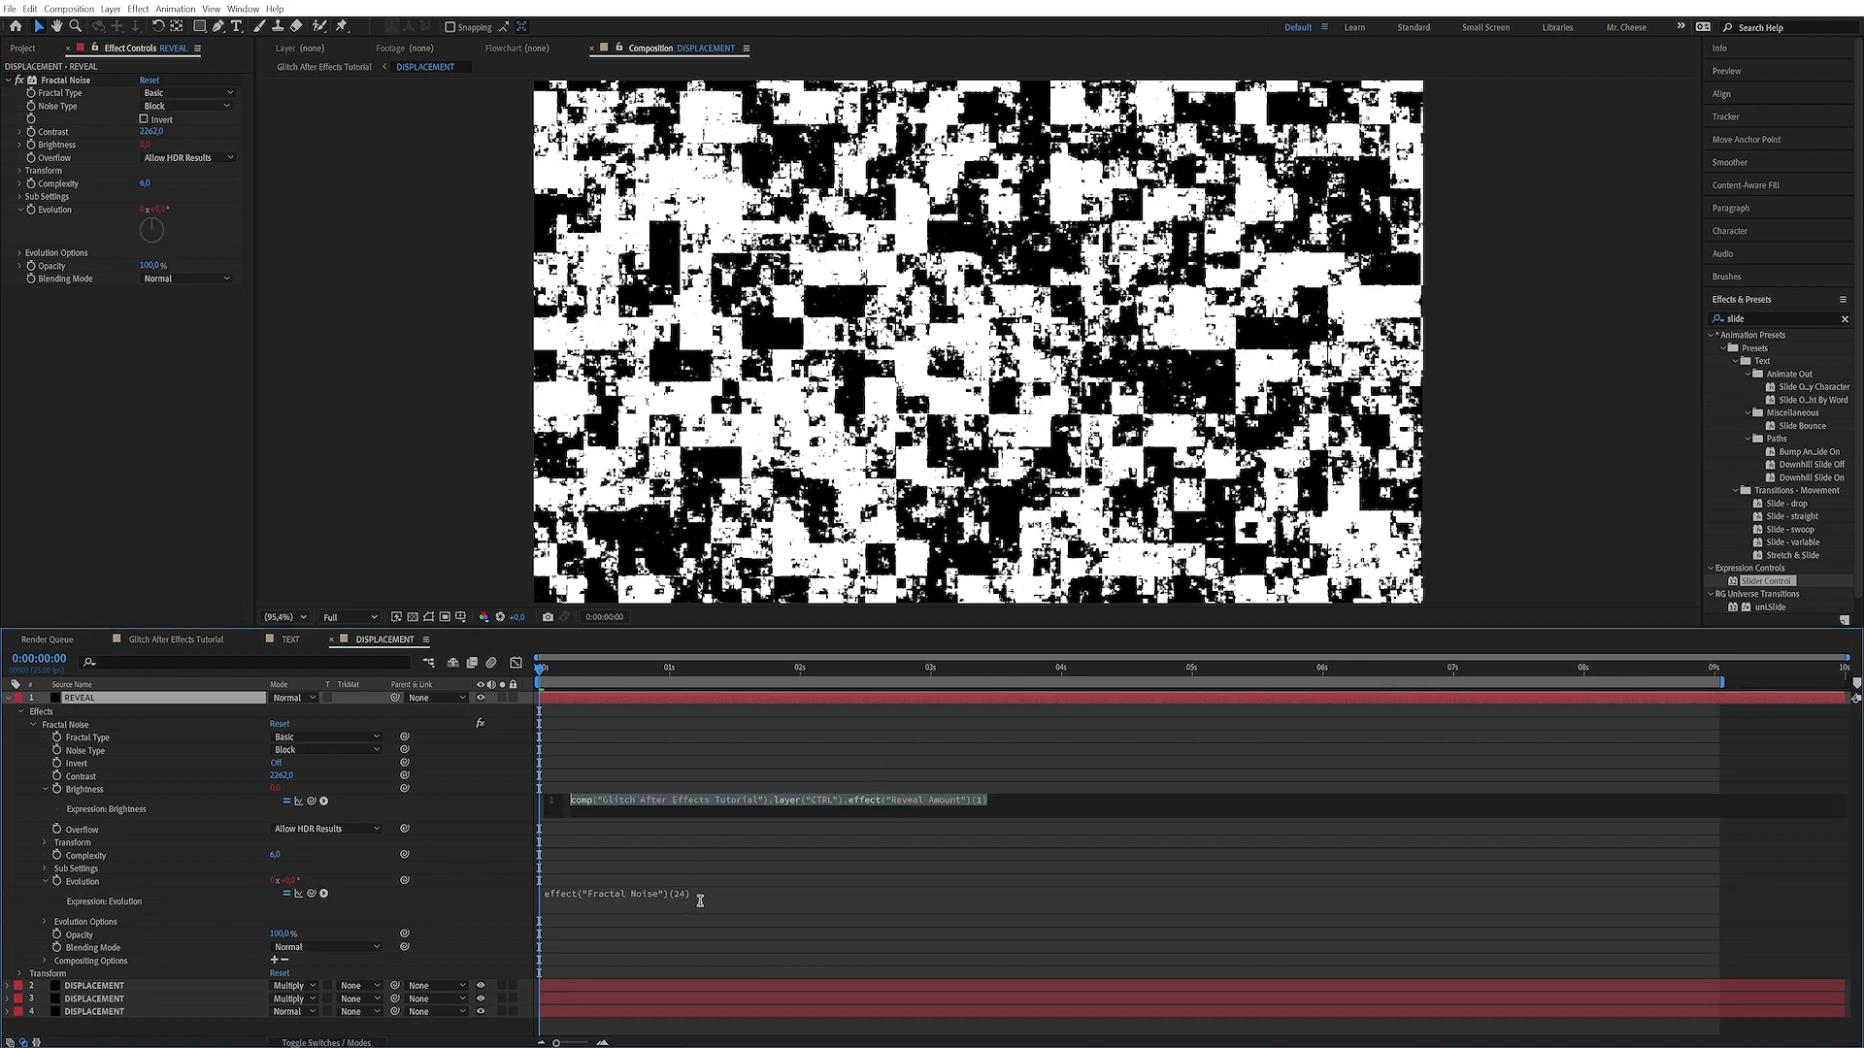
left_click(687, 894)
key("ctrl+v")
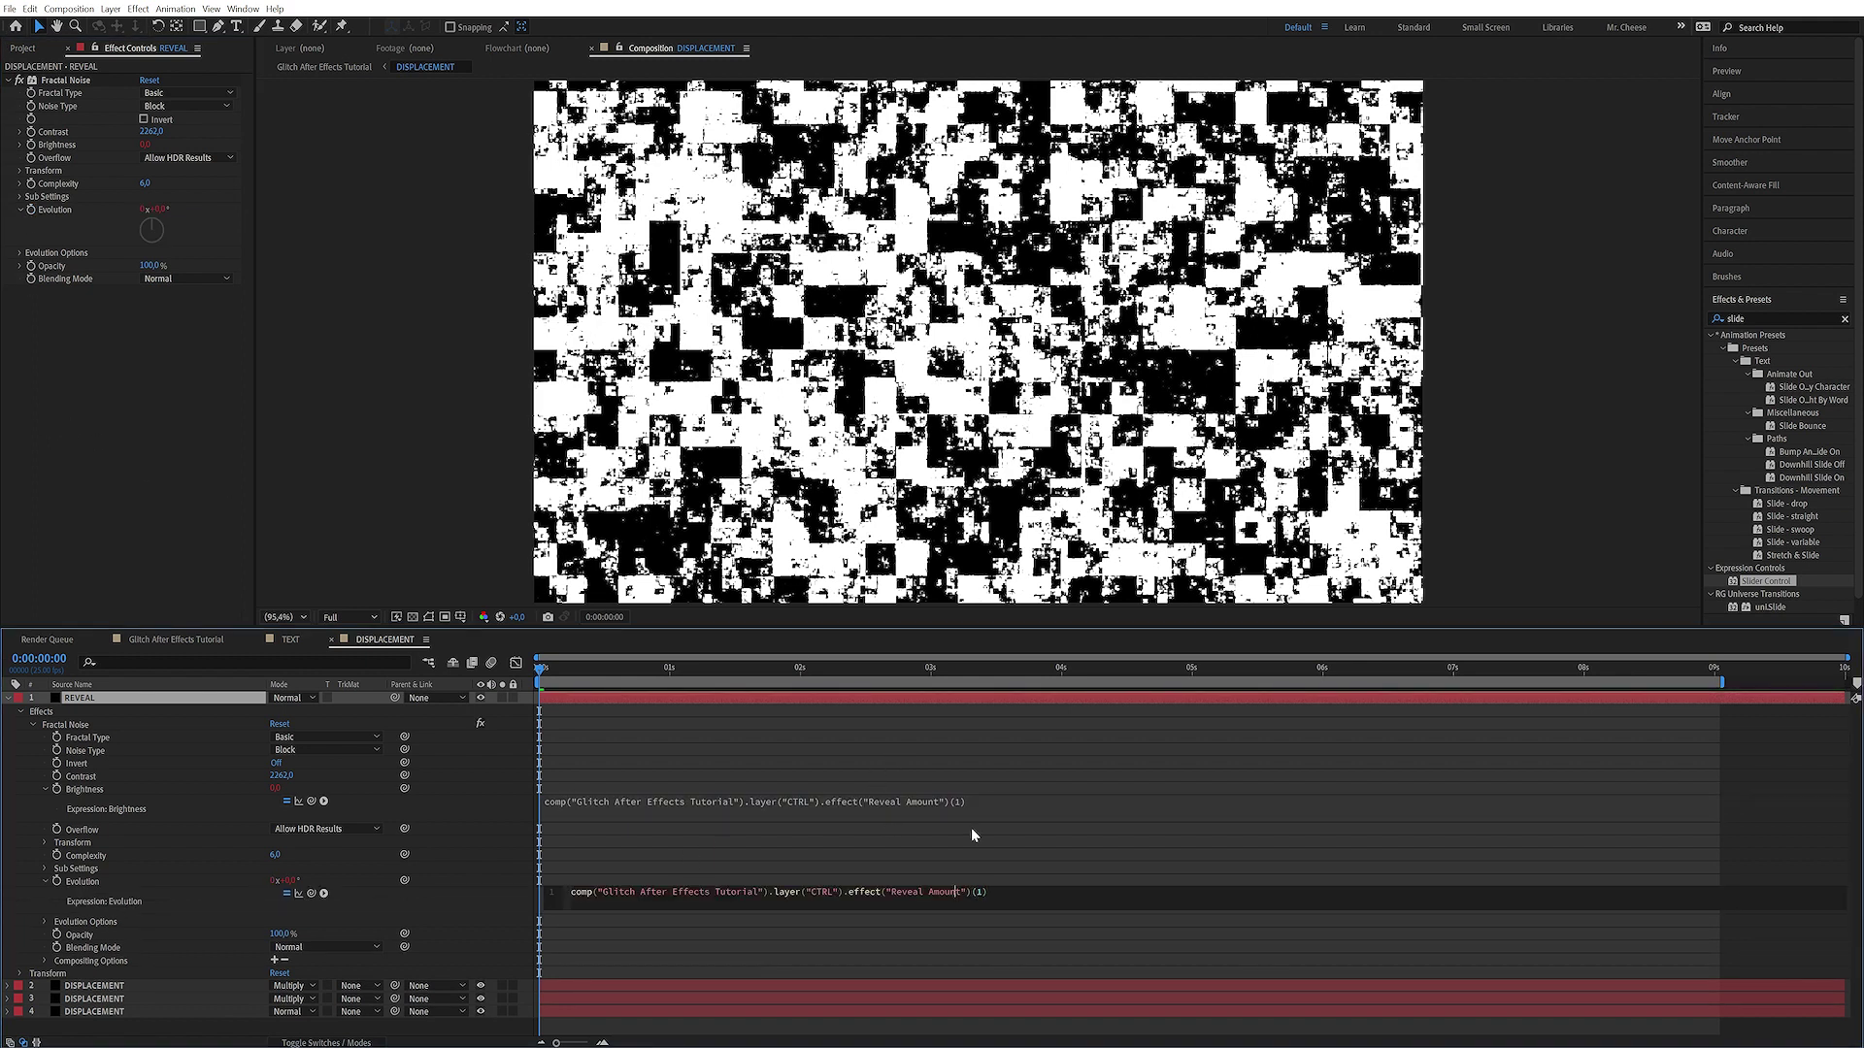
Change the slider referenced in the Fractal Noise Evolution expression to "Reveal Evolution"
key("ctrl+shift+Left")
type("Evo")
key("BackSpace")
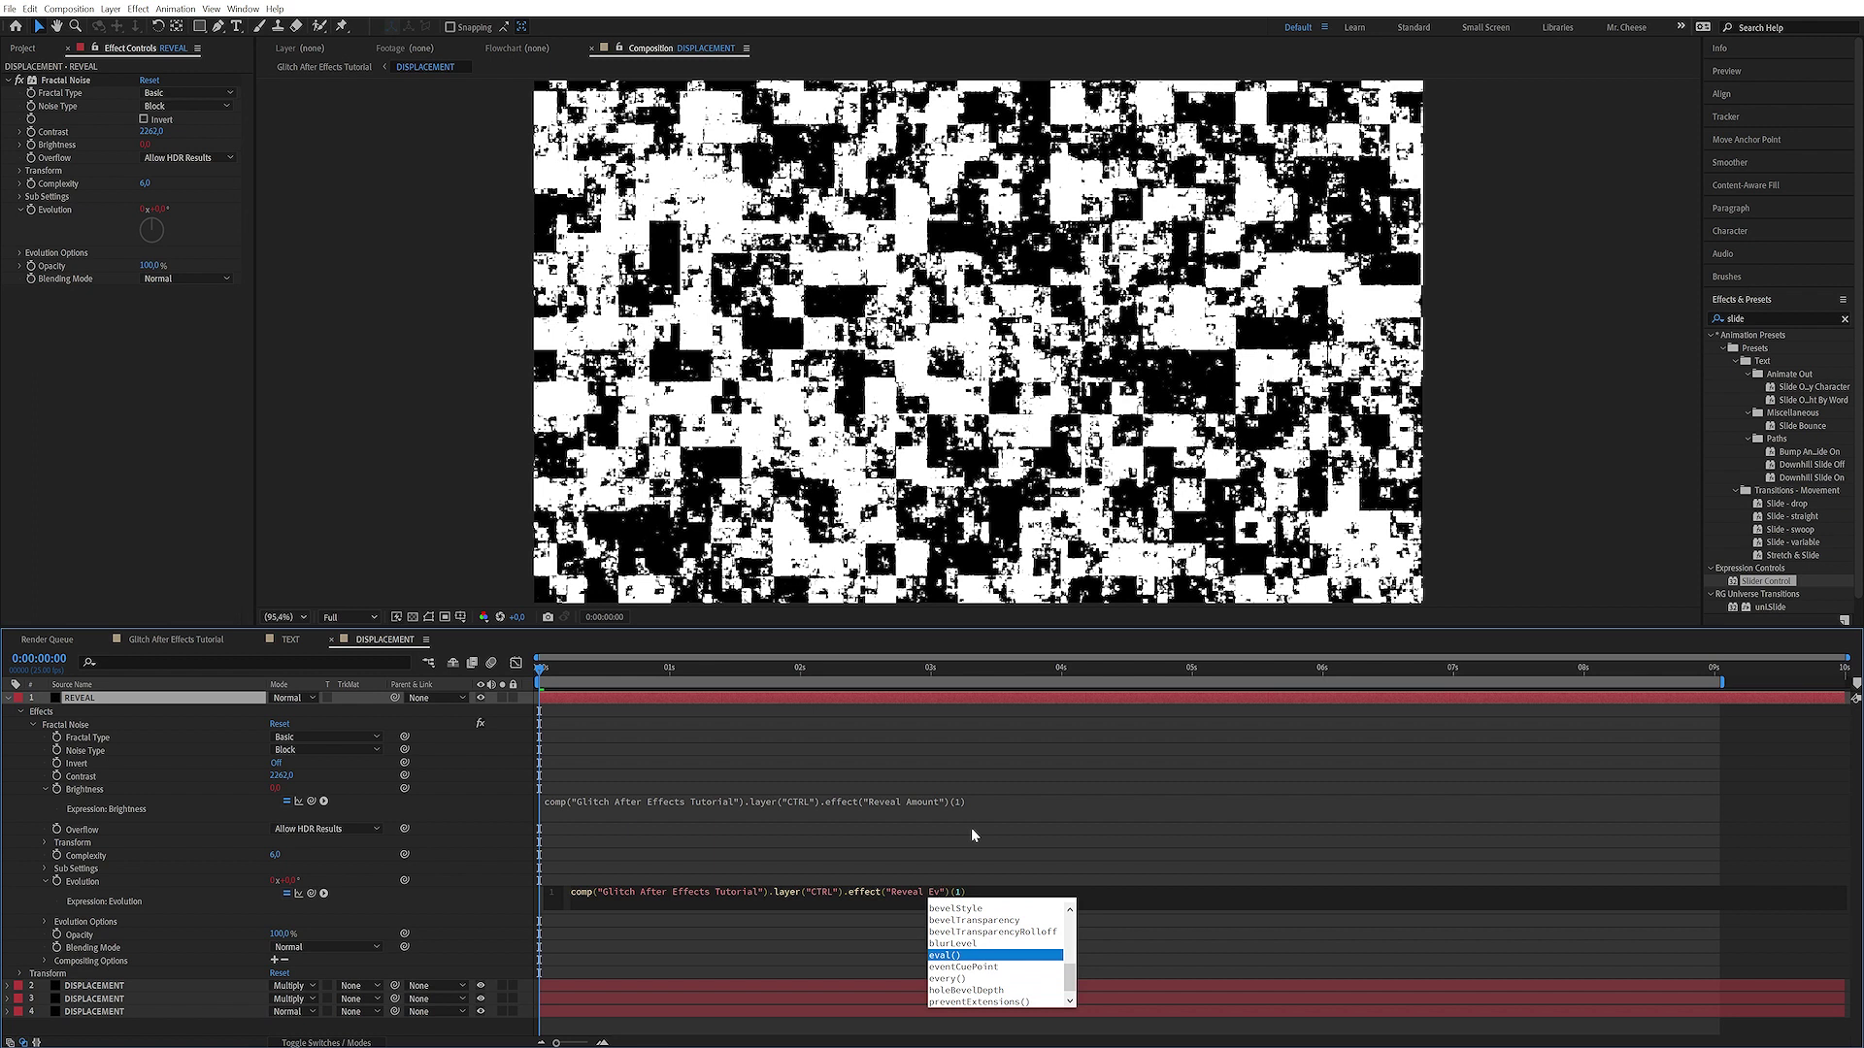
key("Escape")
type("o")
key("ctrl+shift+Left")
key("ctrl+shift+Left")
type("rev")
key("Down")
key("Return")
left_click(358, 839)
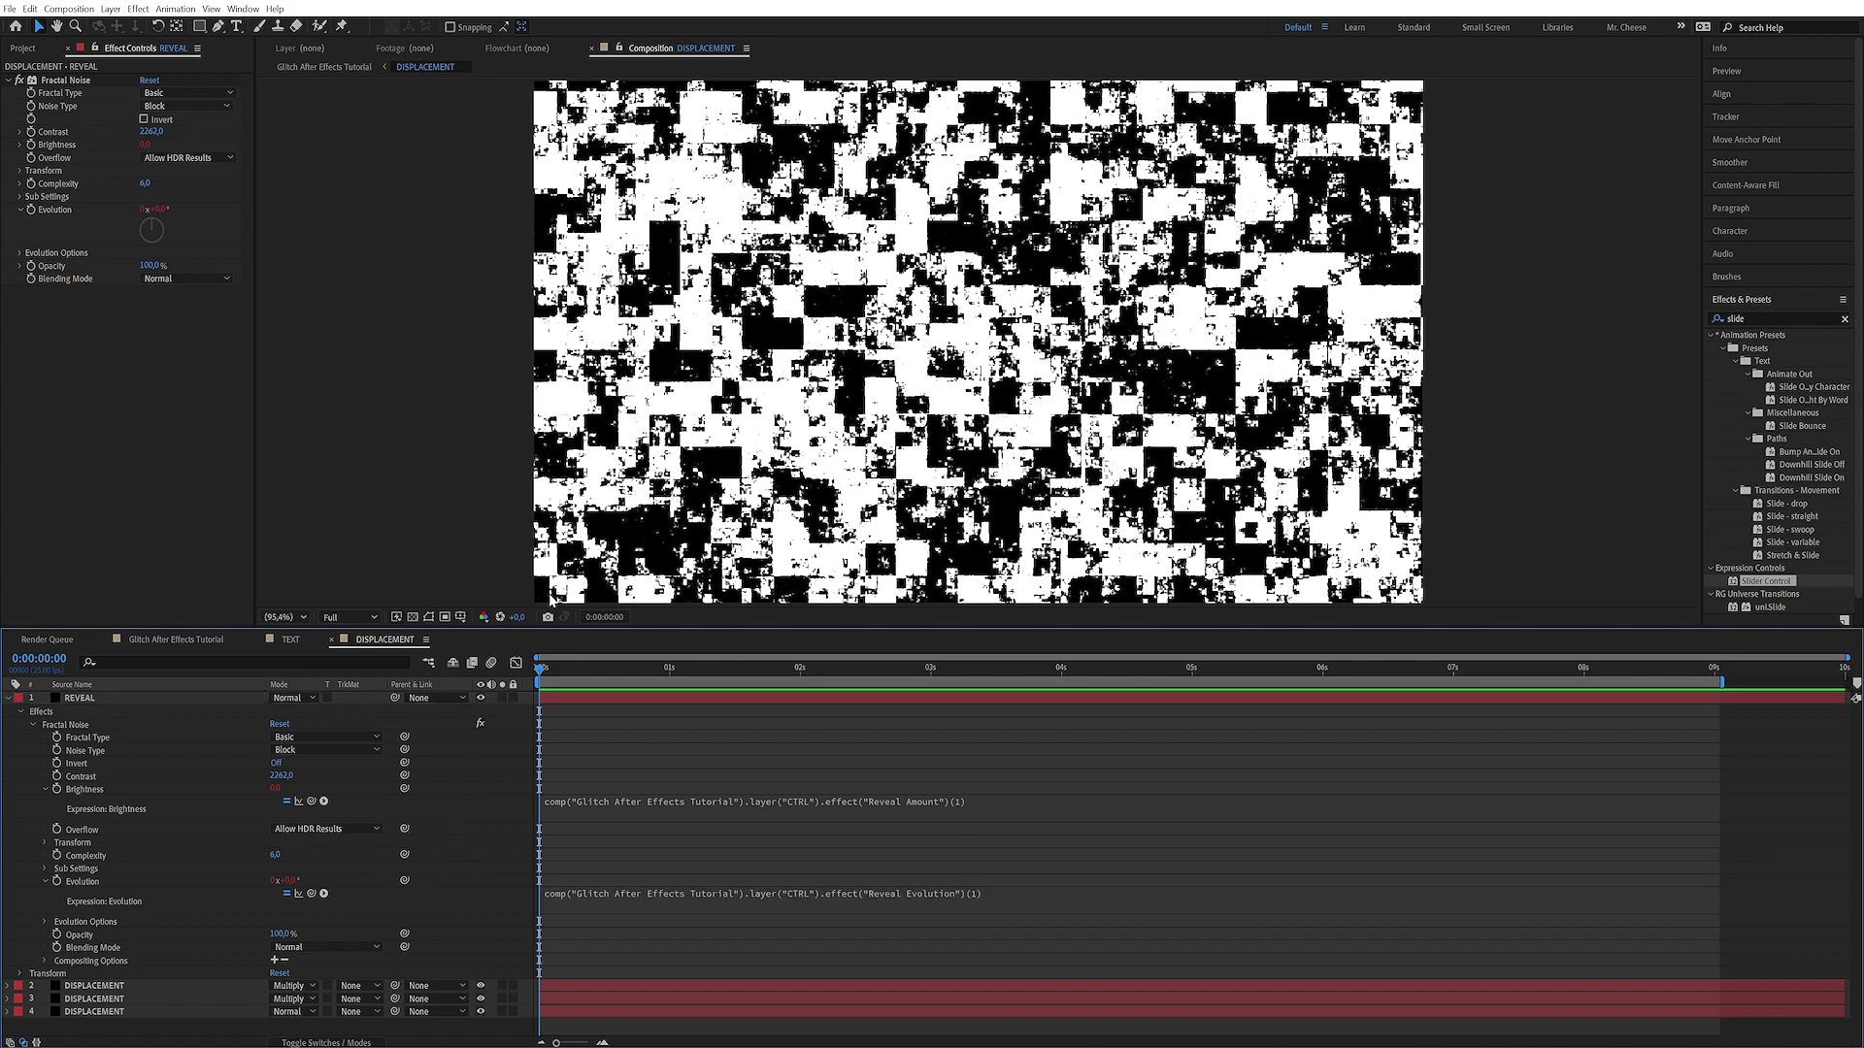
Collapse the REVEAL layer's properties and apply the Tint effect to it
left_click(9, 698)
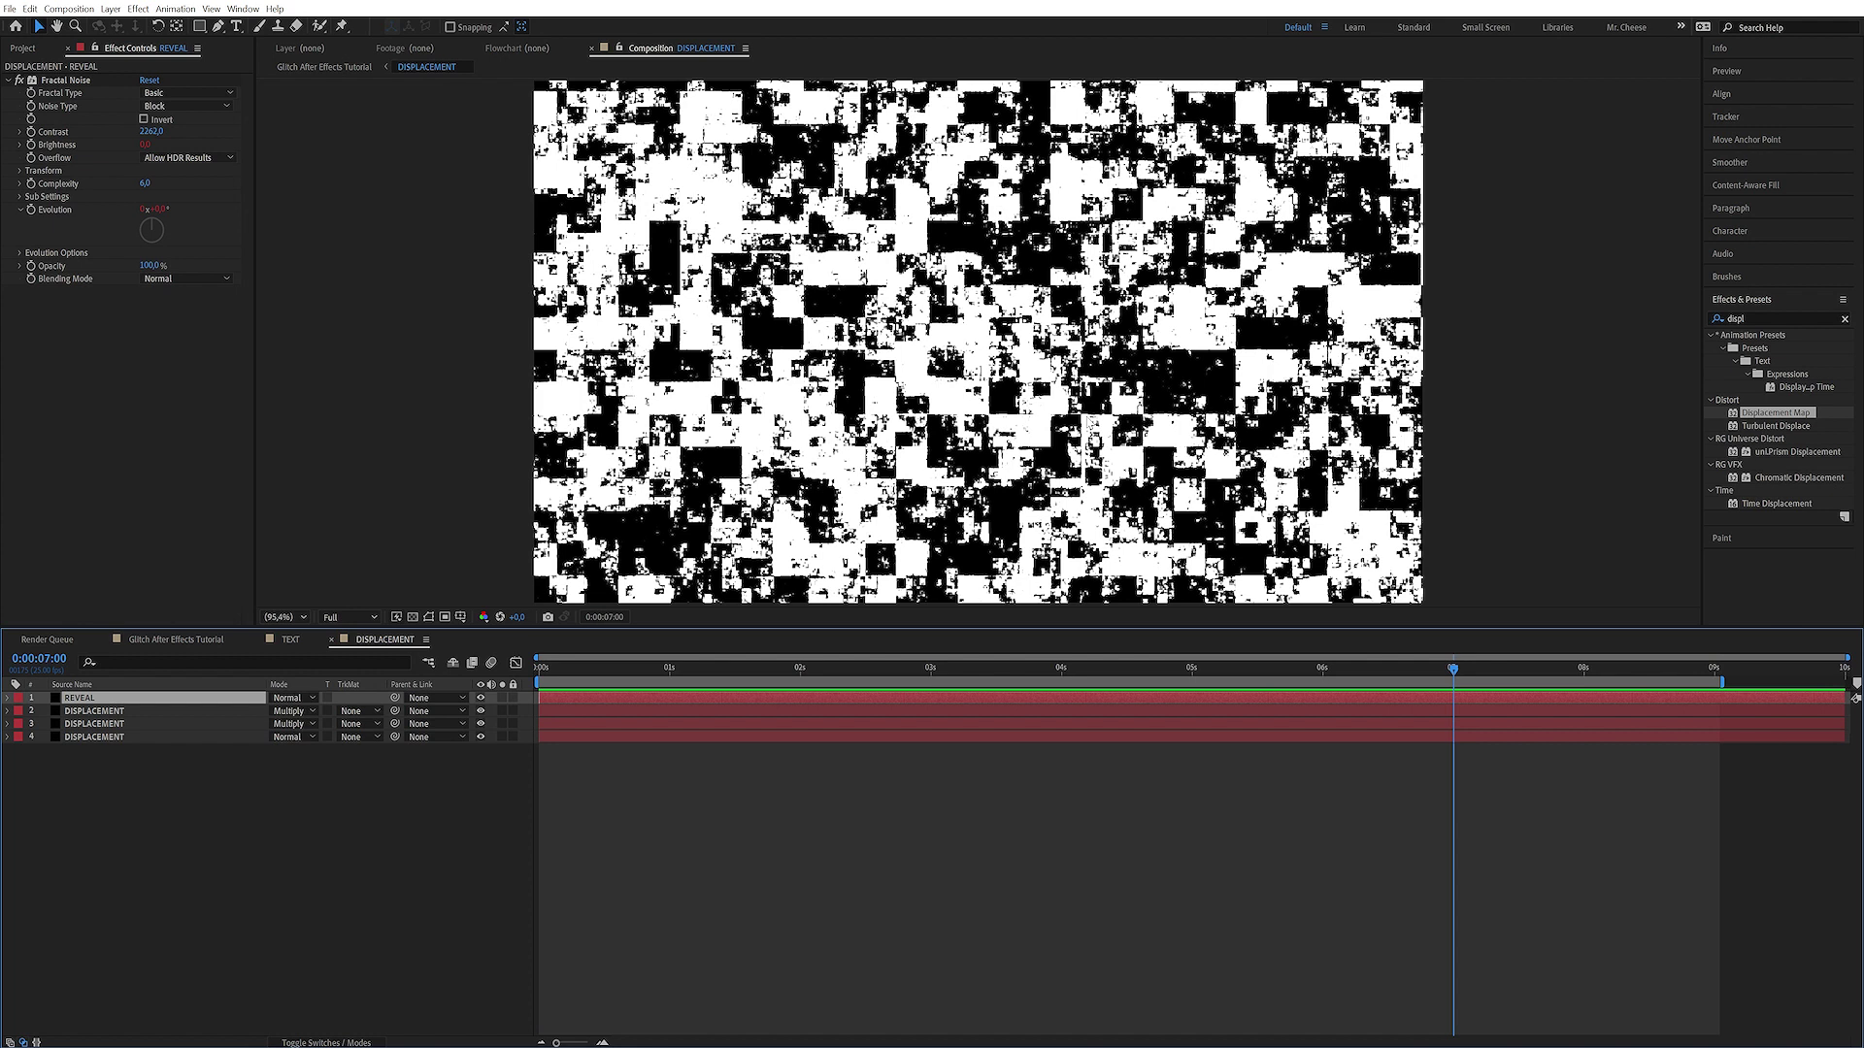
left_click(1757, 319)
type("tint")
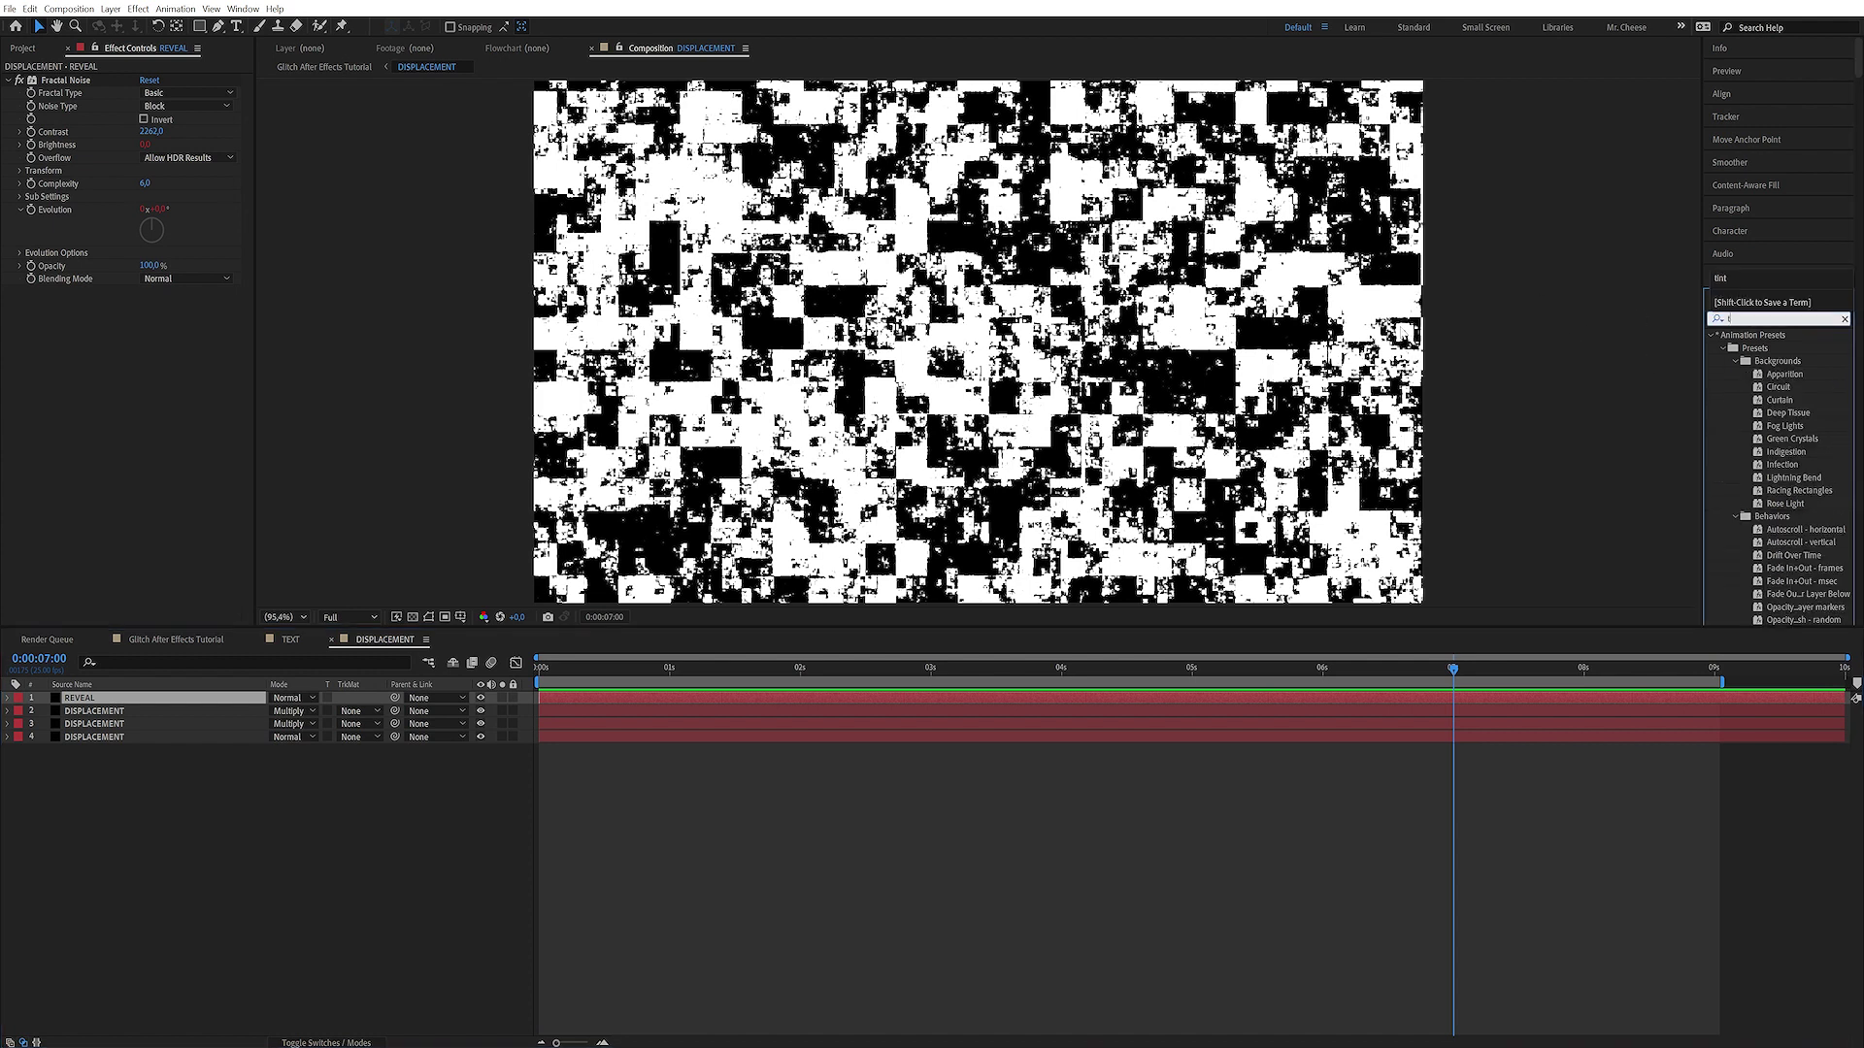
double_click(1762, 400)
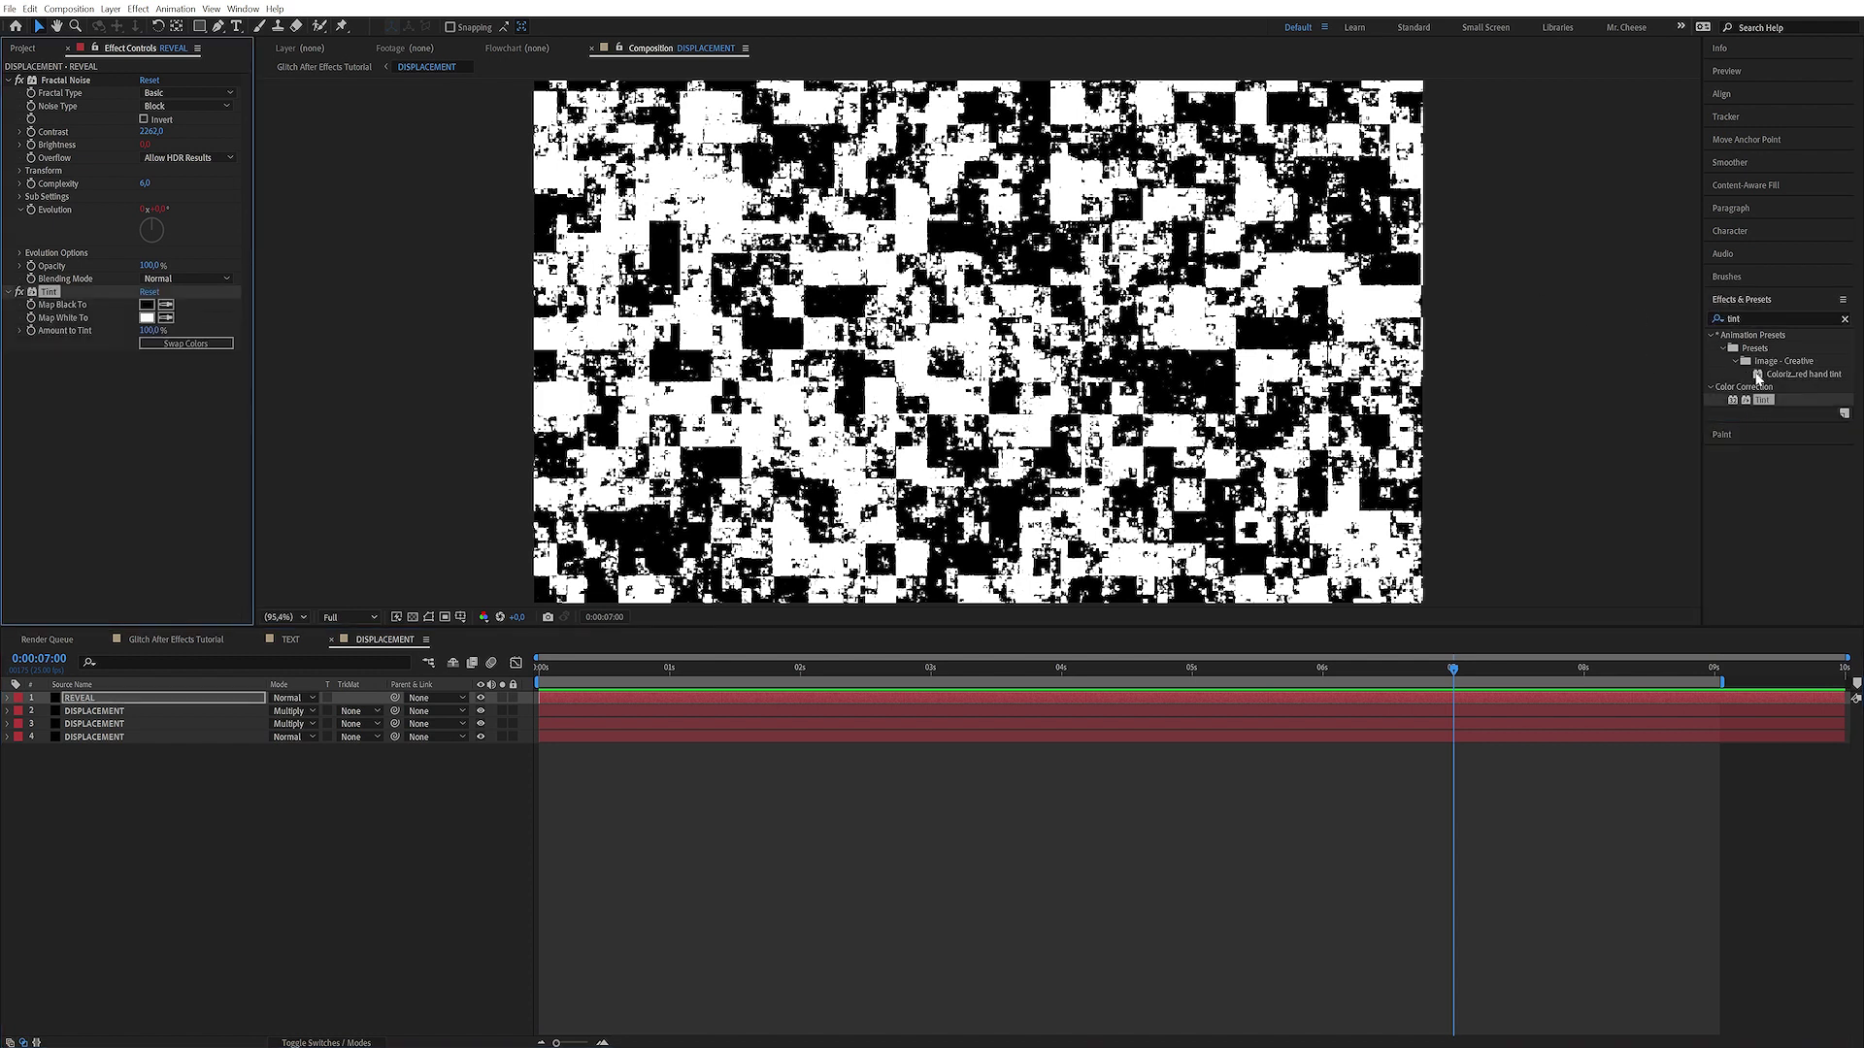
Add the UnMult effect to the REVEAL layer and place it between Fractal Noise and Tint
type("unm")
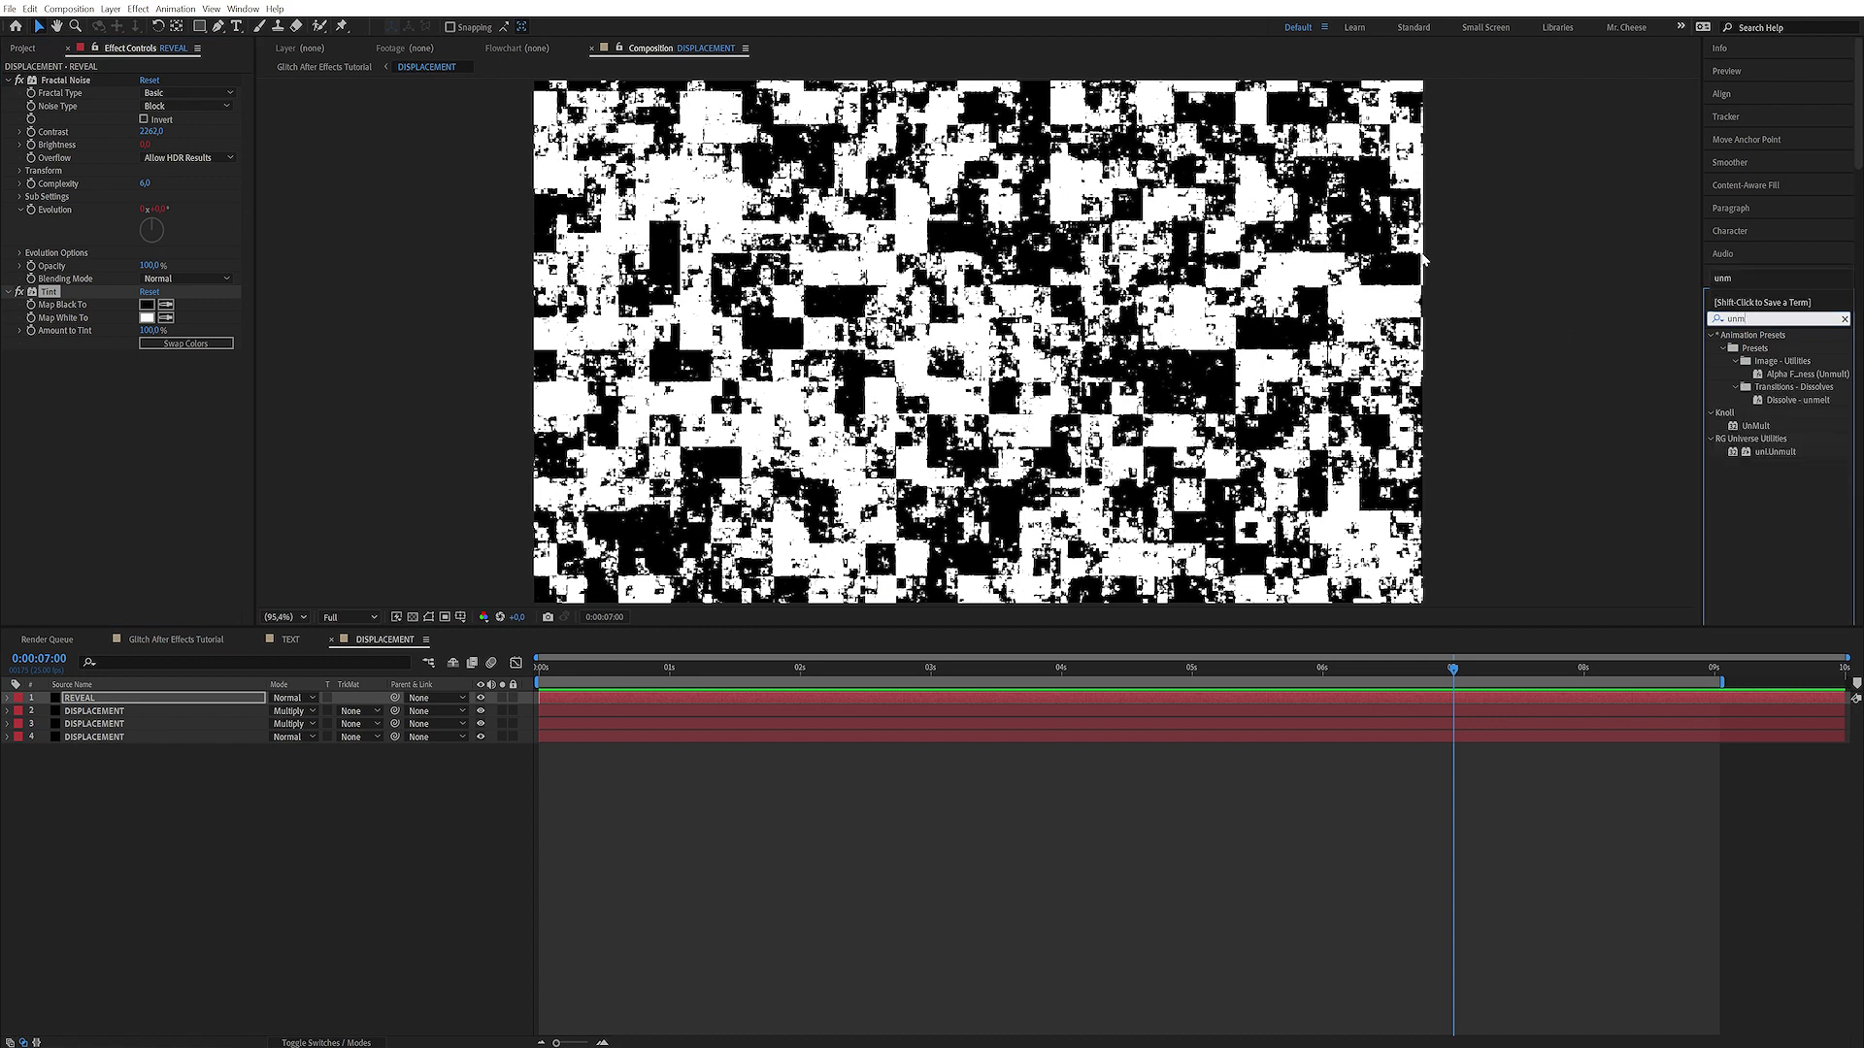
left_click_drag(1757, 427, 144, 441)
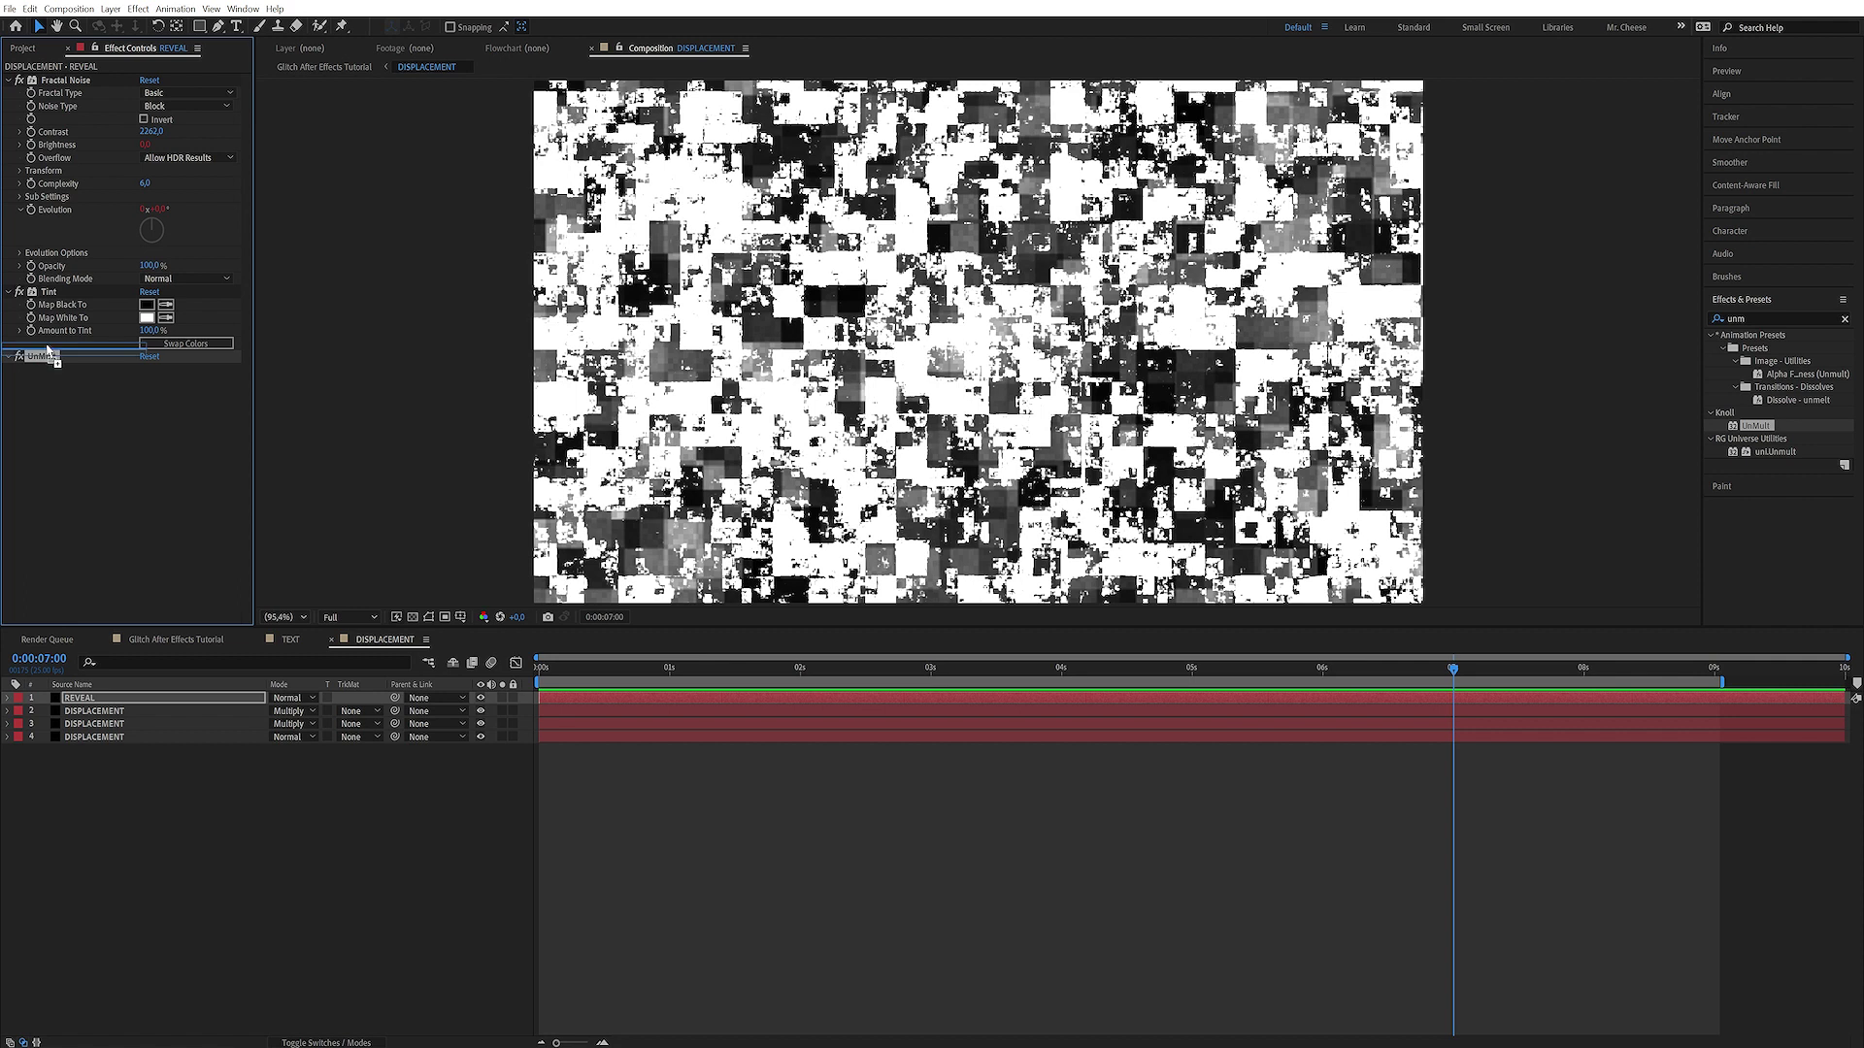
left_click_drag(43, 356, 44, 283)
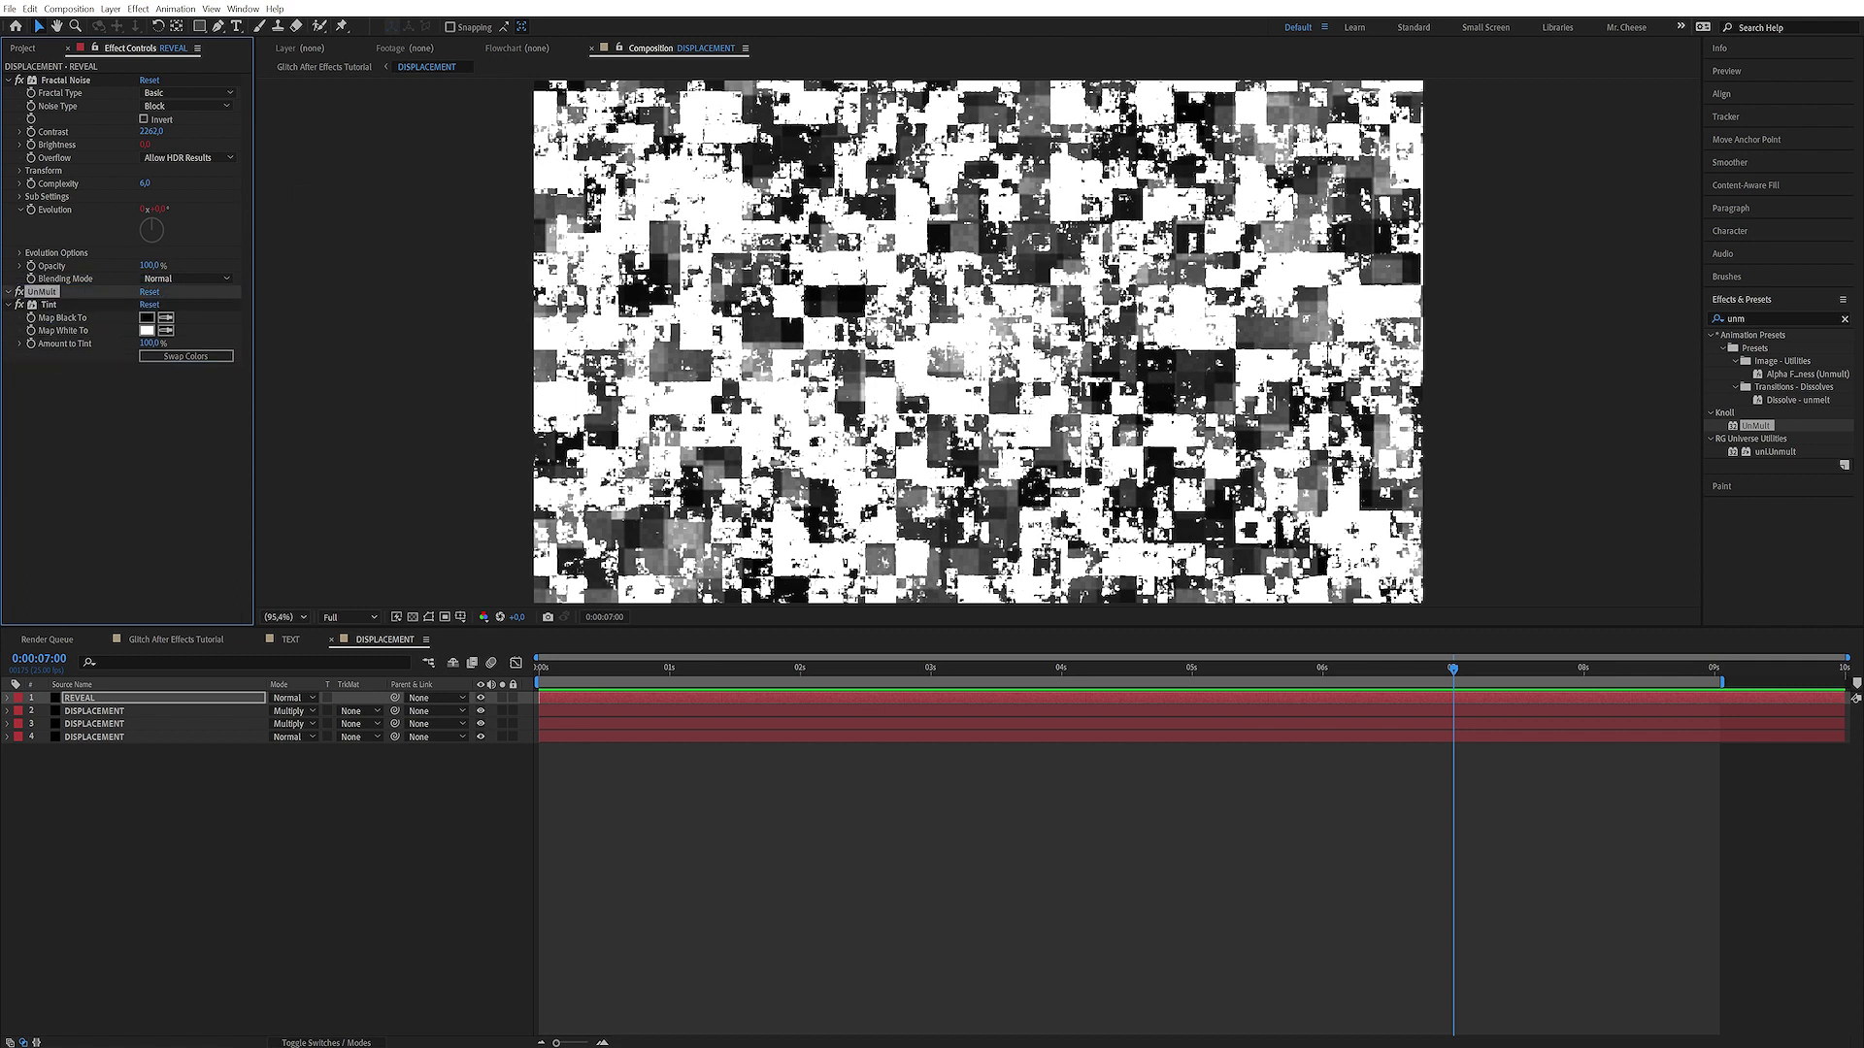
left_click(18, 291)
left_click(19, 291)
Set both Map Black To and Map White To of the REVEAL layer's Tint effect to gray at 50% brightness
left_click(151, 321)
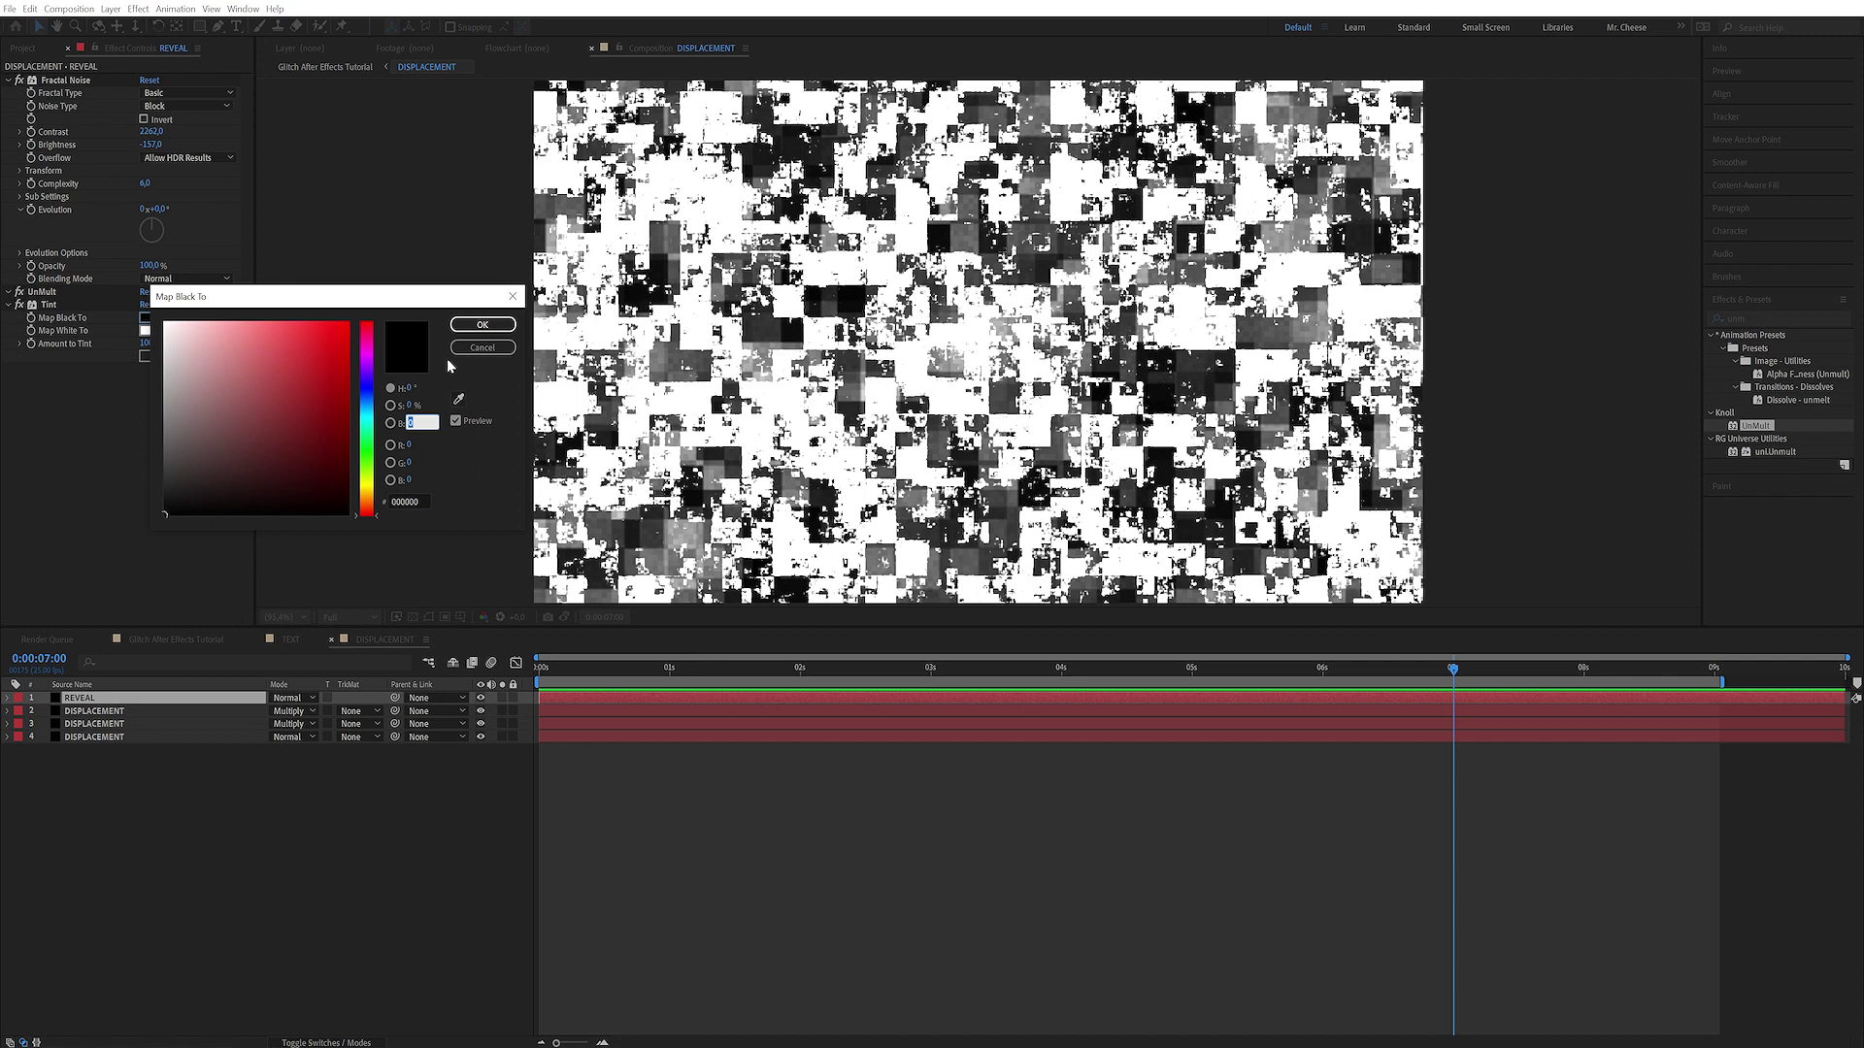
key("Return")
left_click(148, 331)
type("50")
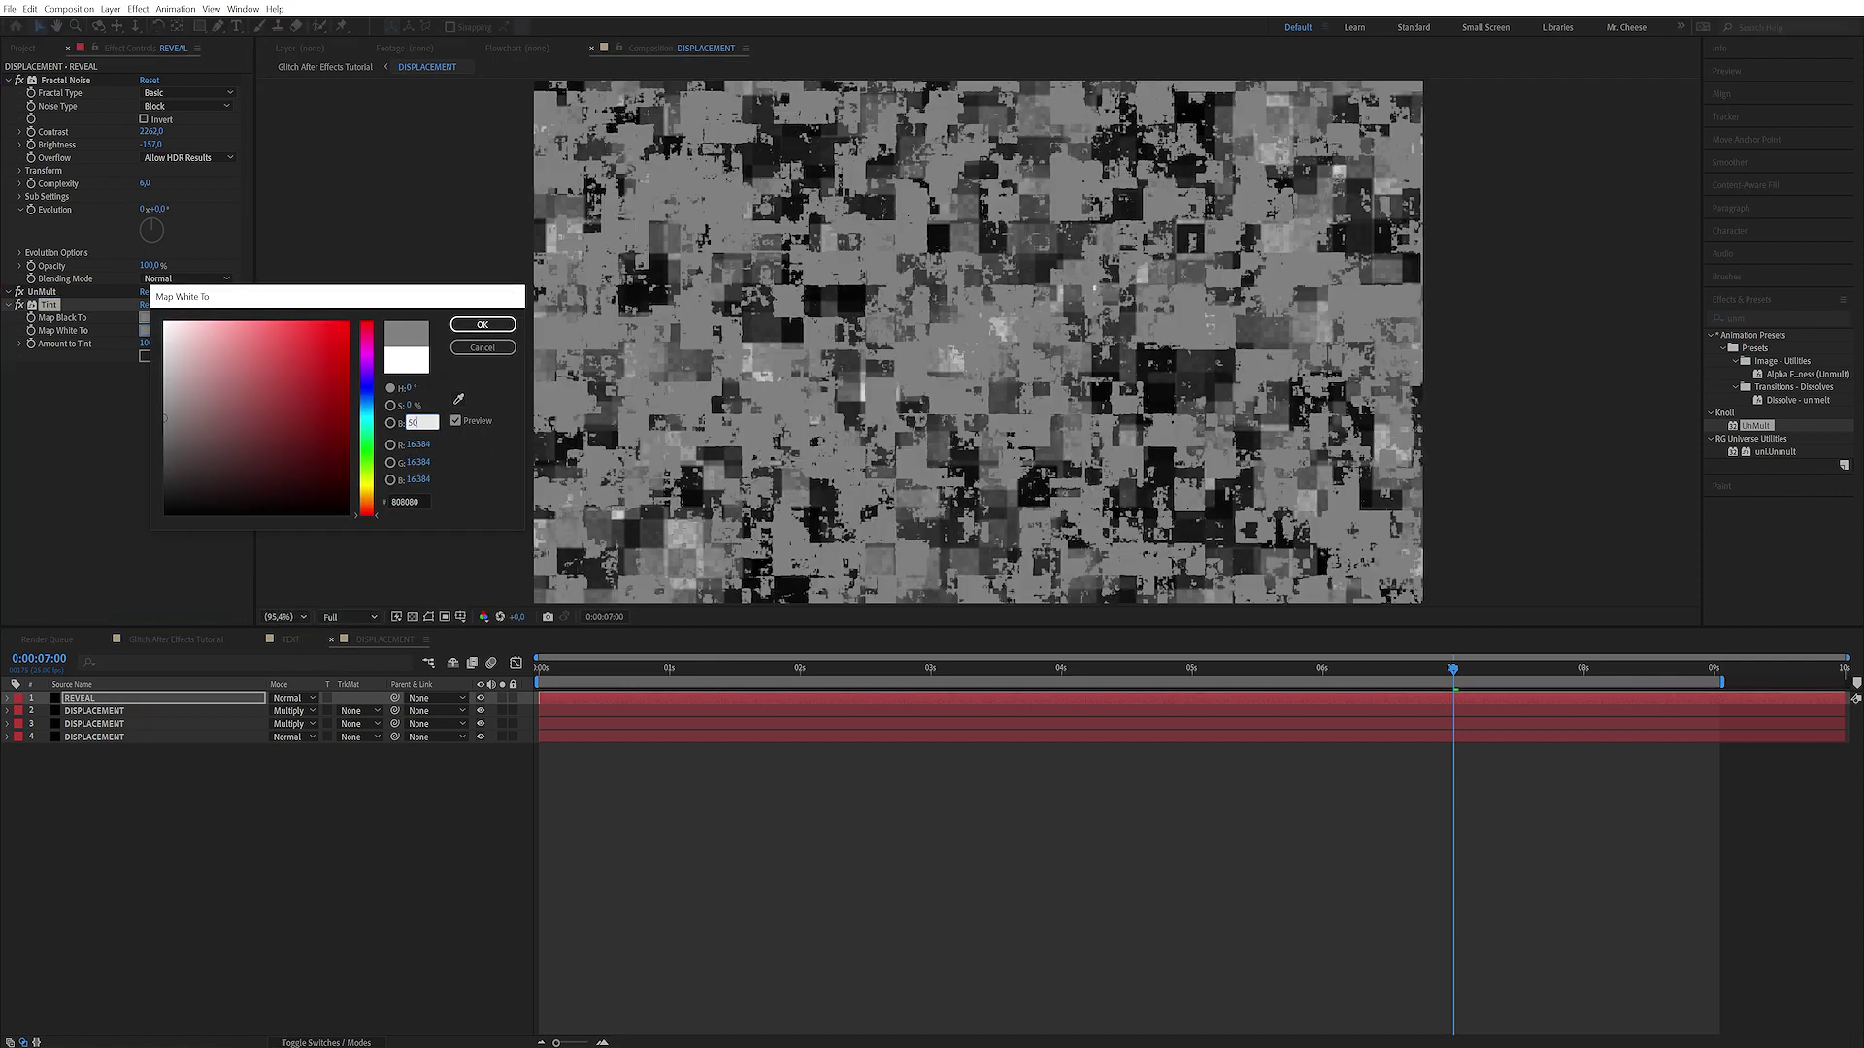
key("Return")
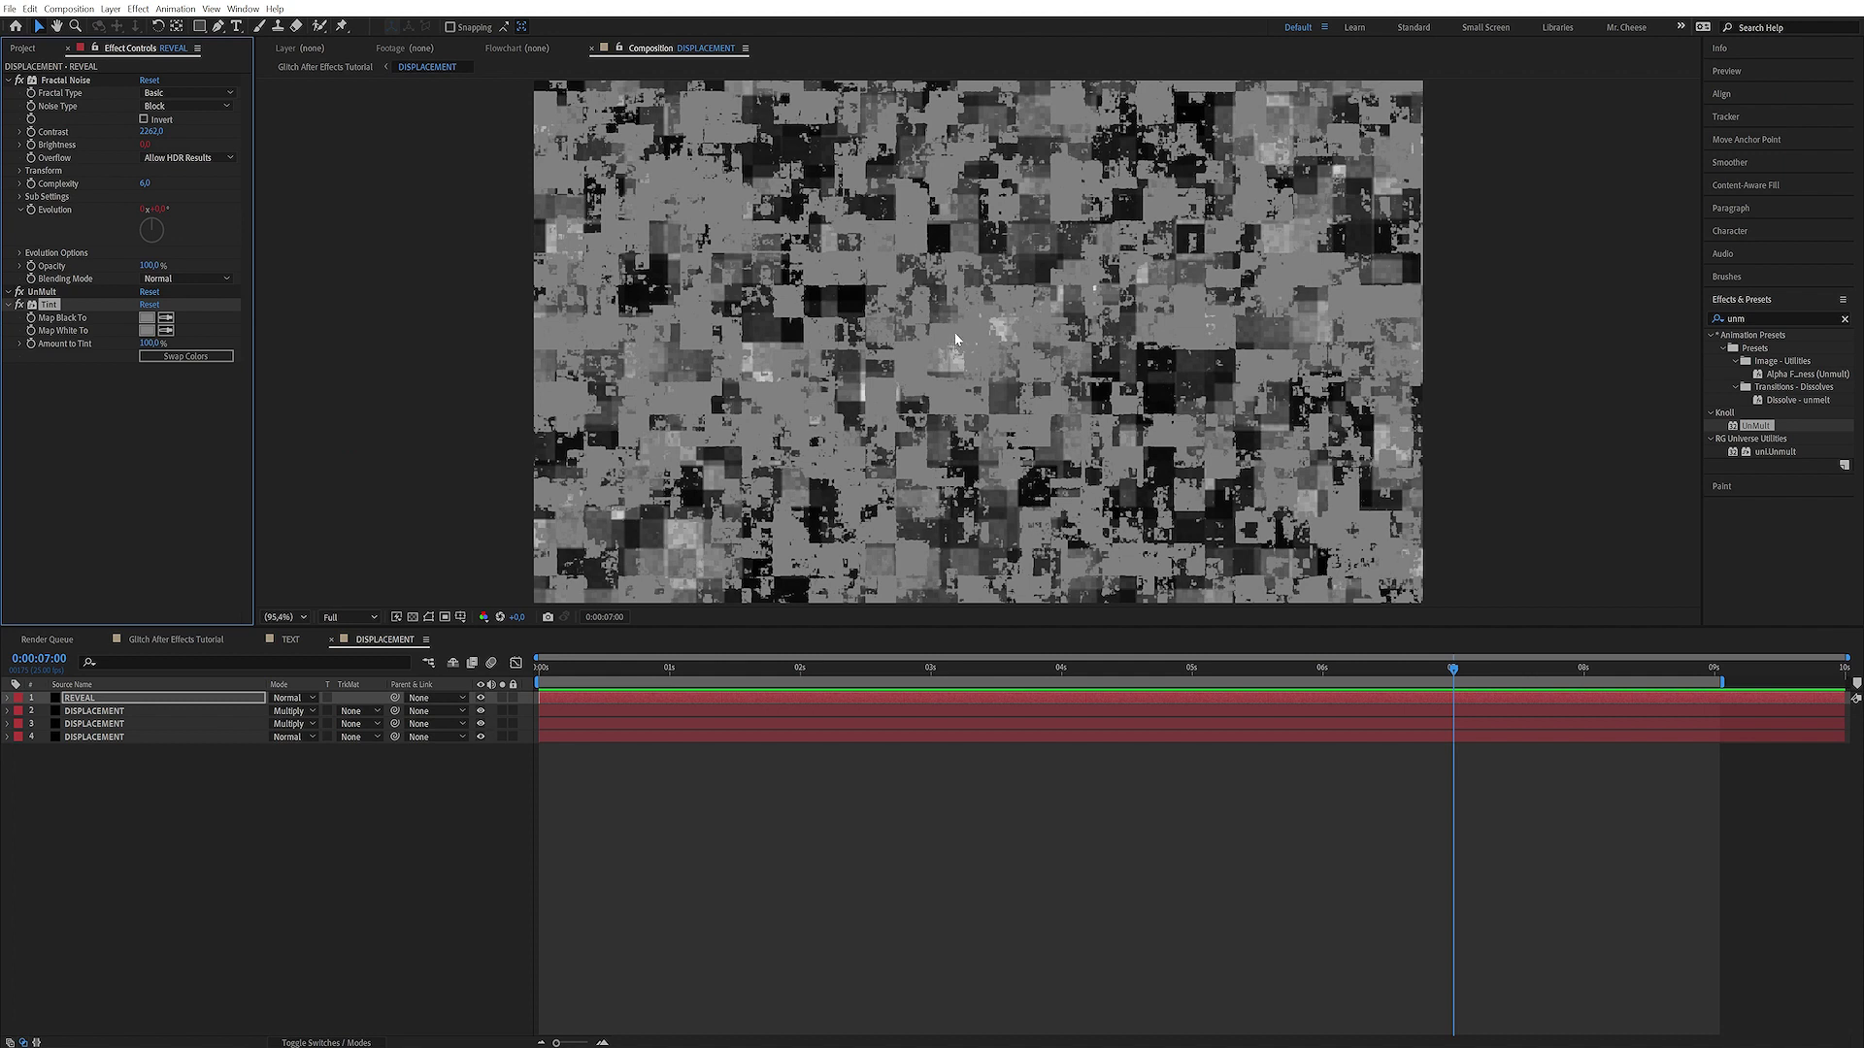
In the Glitch After Effects Tutorial composition, apply the Displacement Map effect to the TEXT layer
left_click(176, 639)
left_click(125, 788)
left_click(1781, 318)
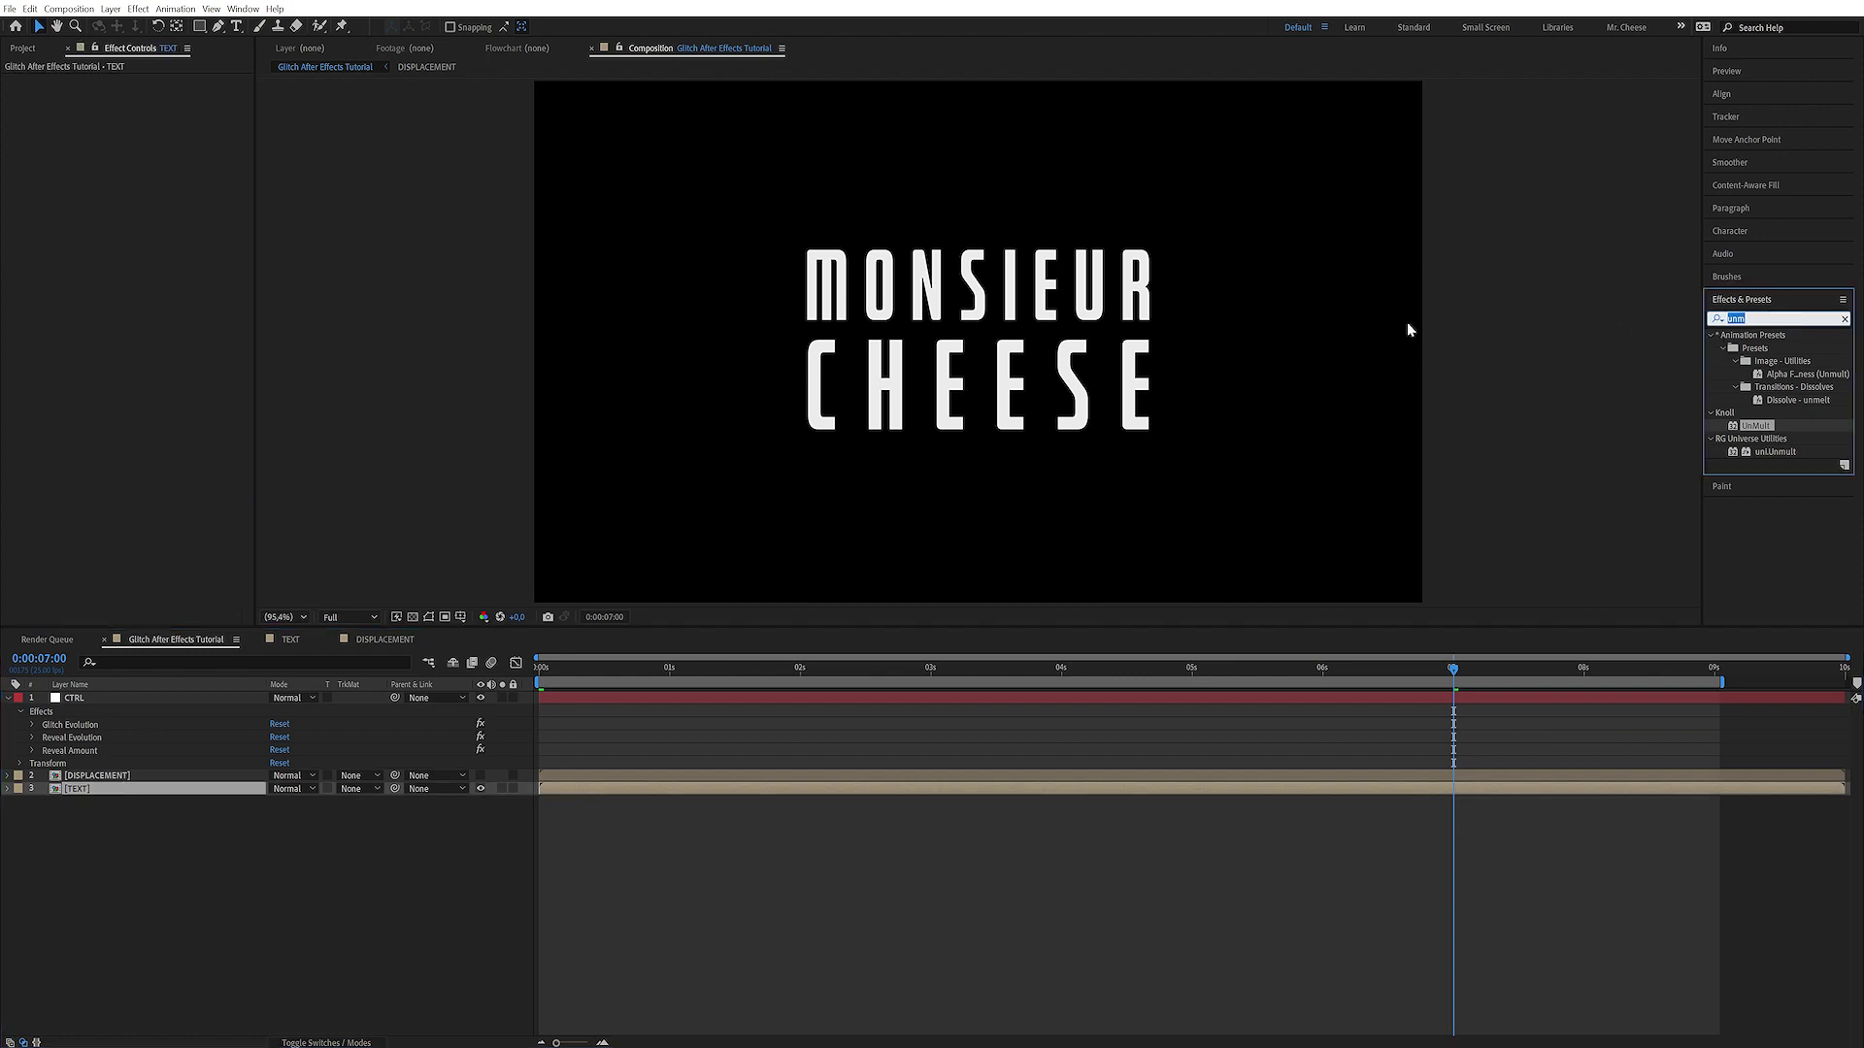
type("displ")
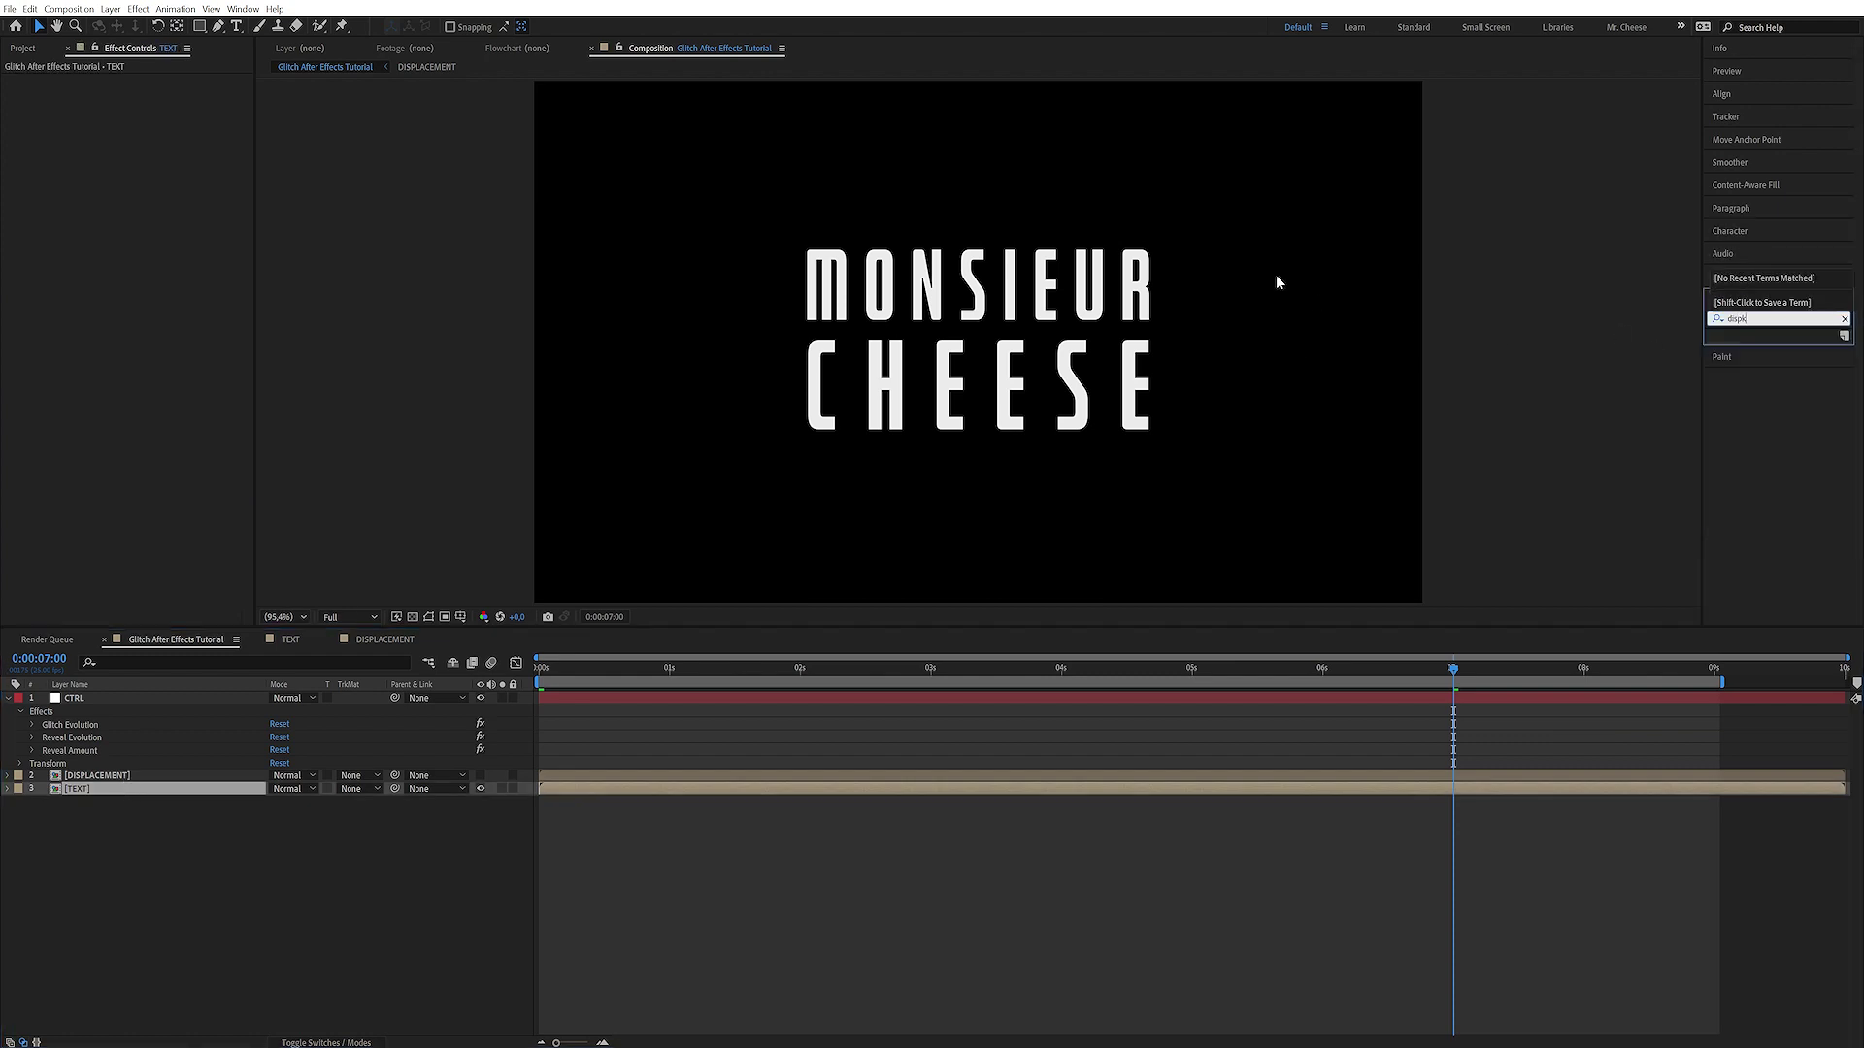
type("a")
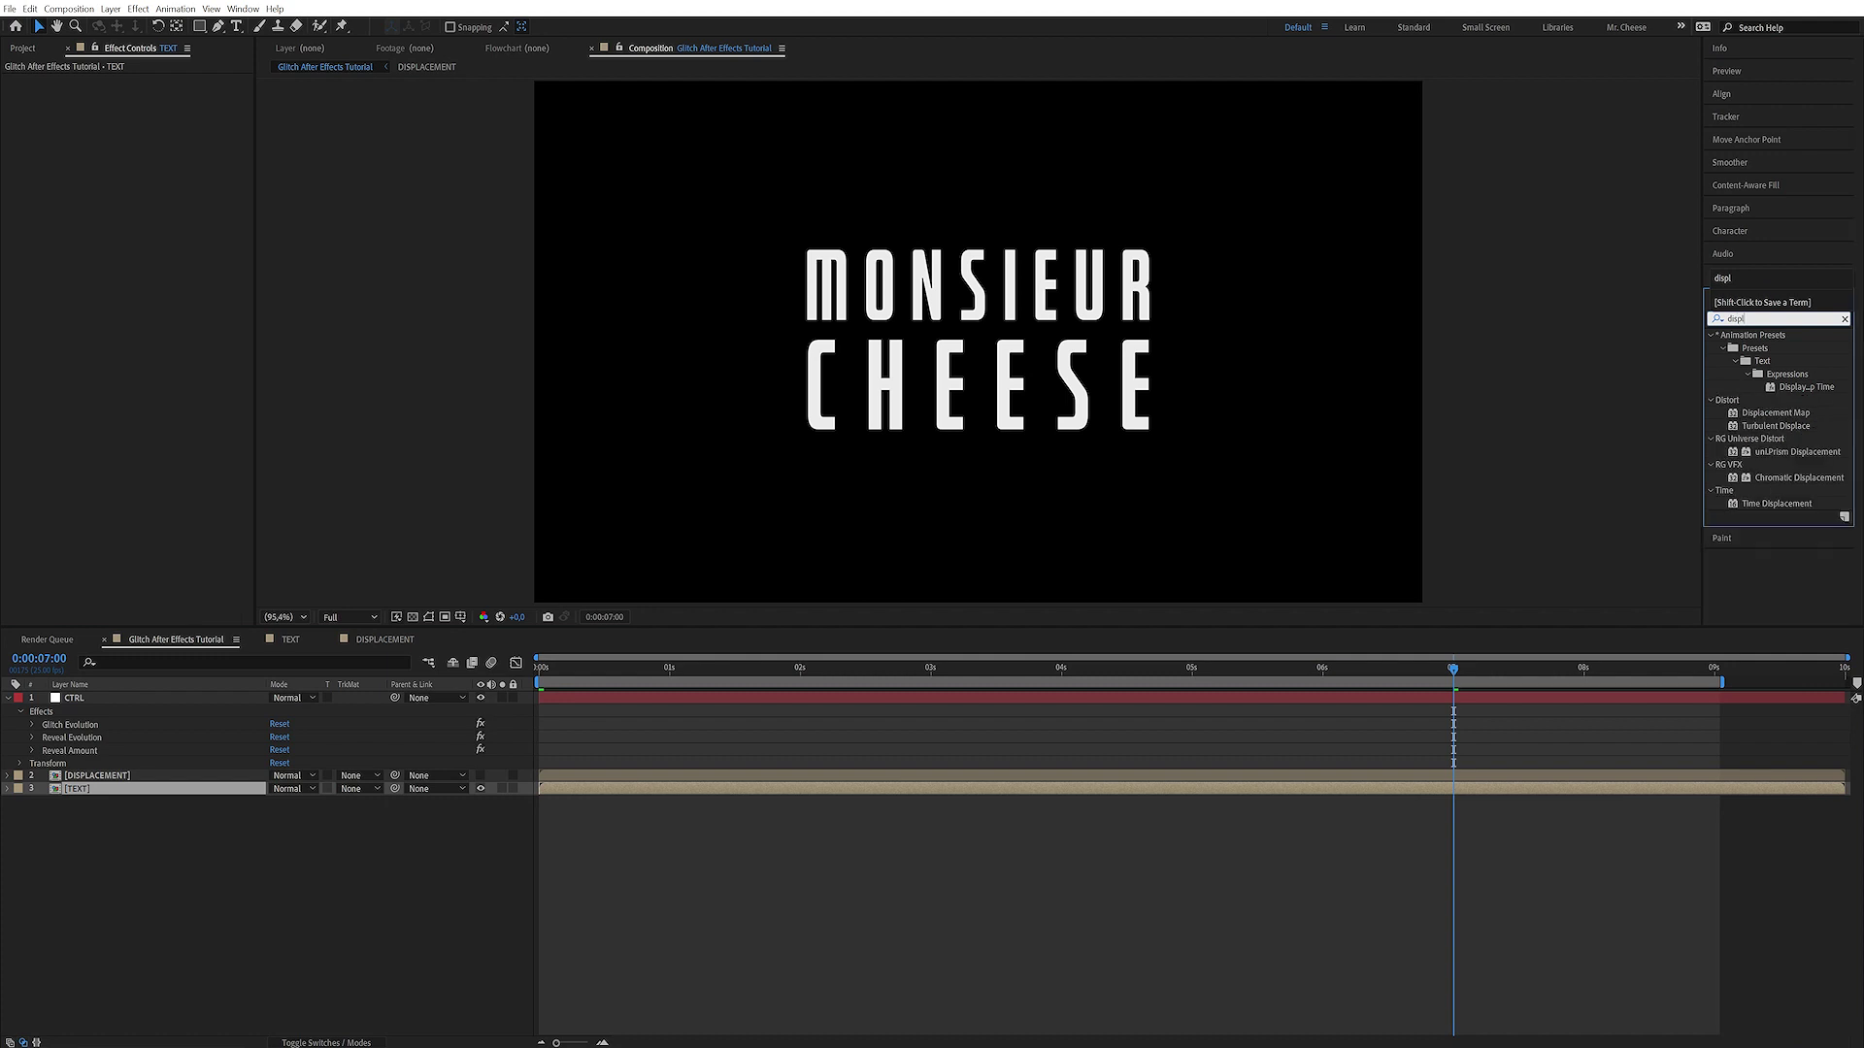
double_click(1776, 413)
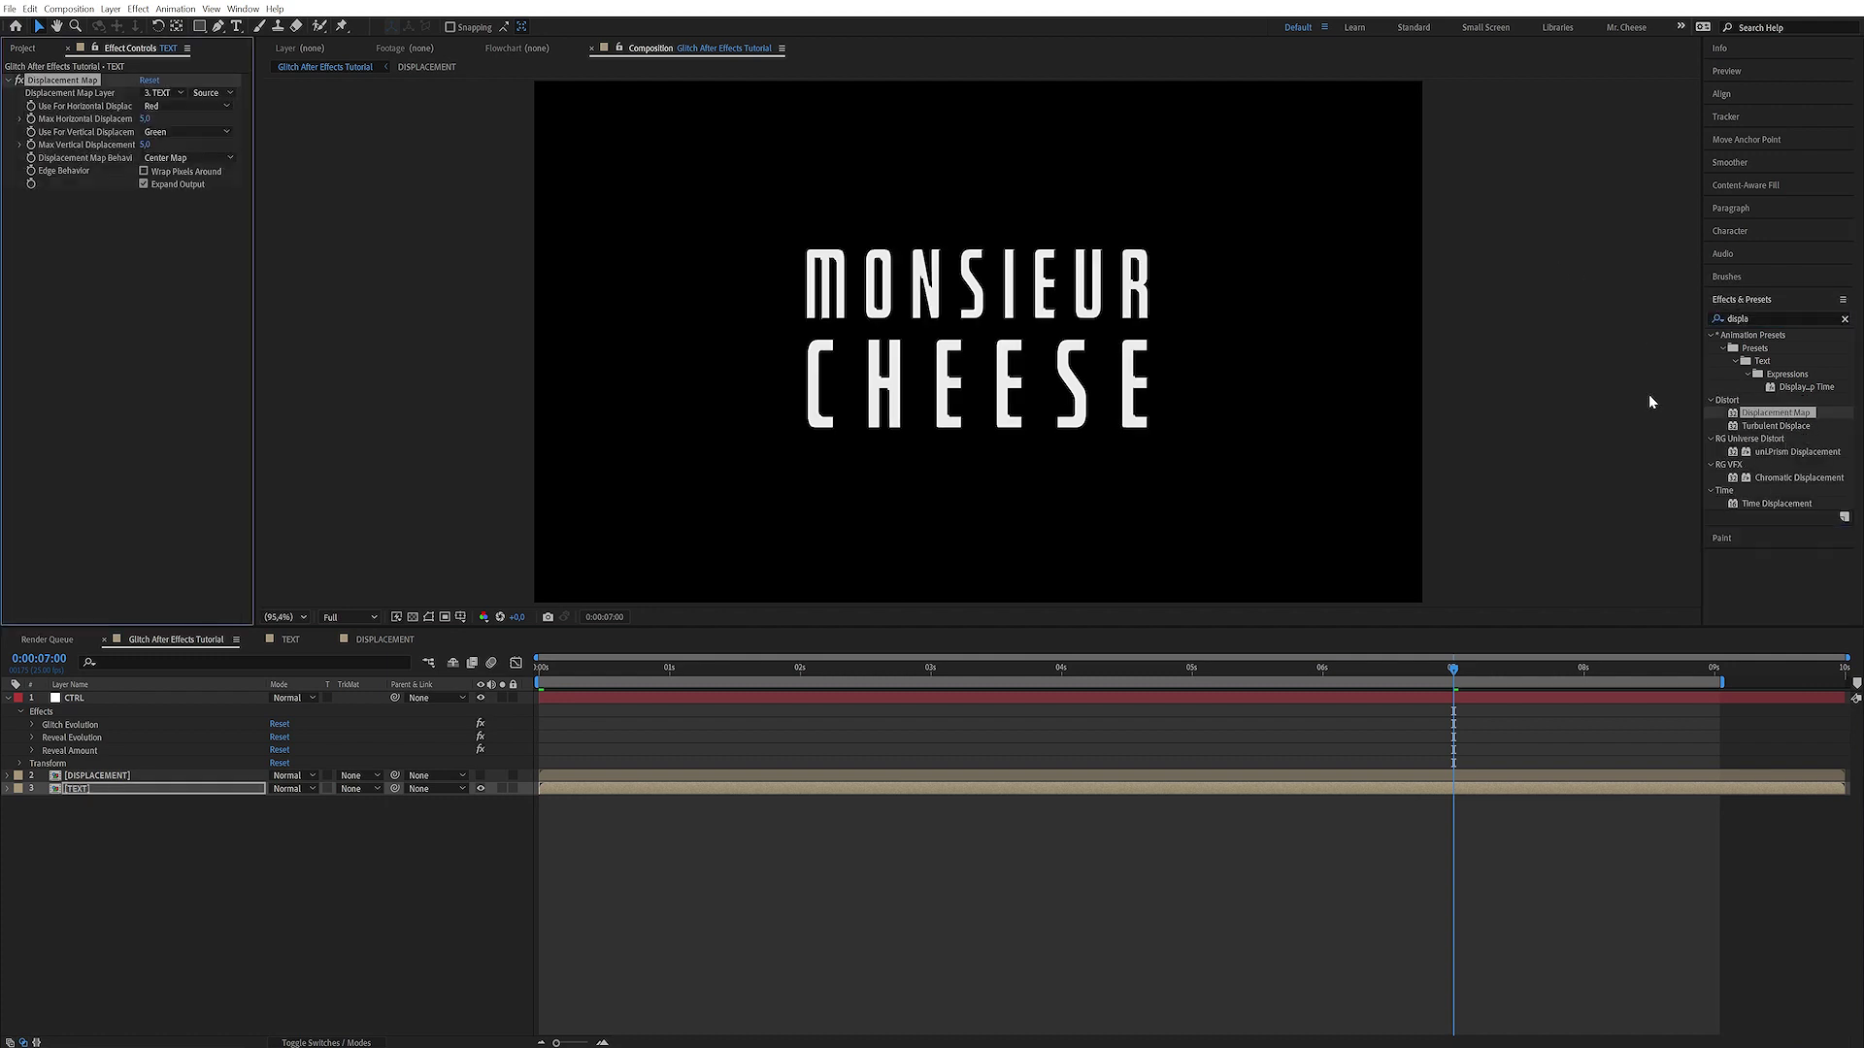
Use the DISPLACEMENT layer with Effects & Masks as the displacement map, driven by Luminance both horizontally and vertically
left_click(165, 92)
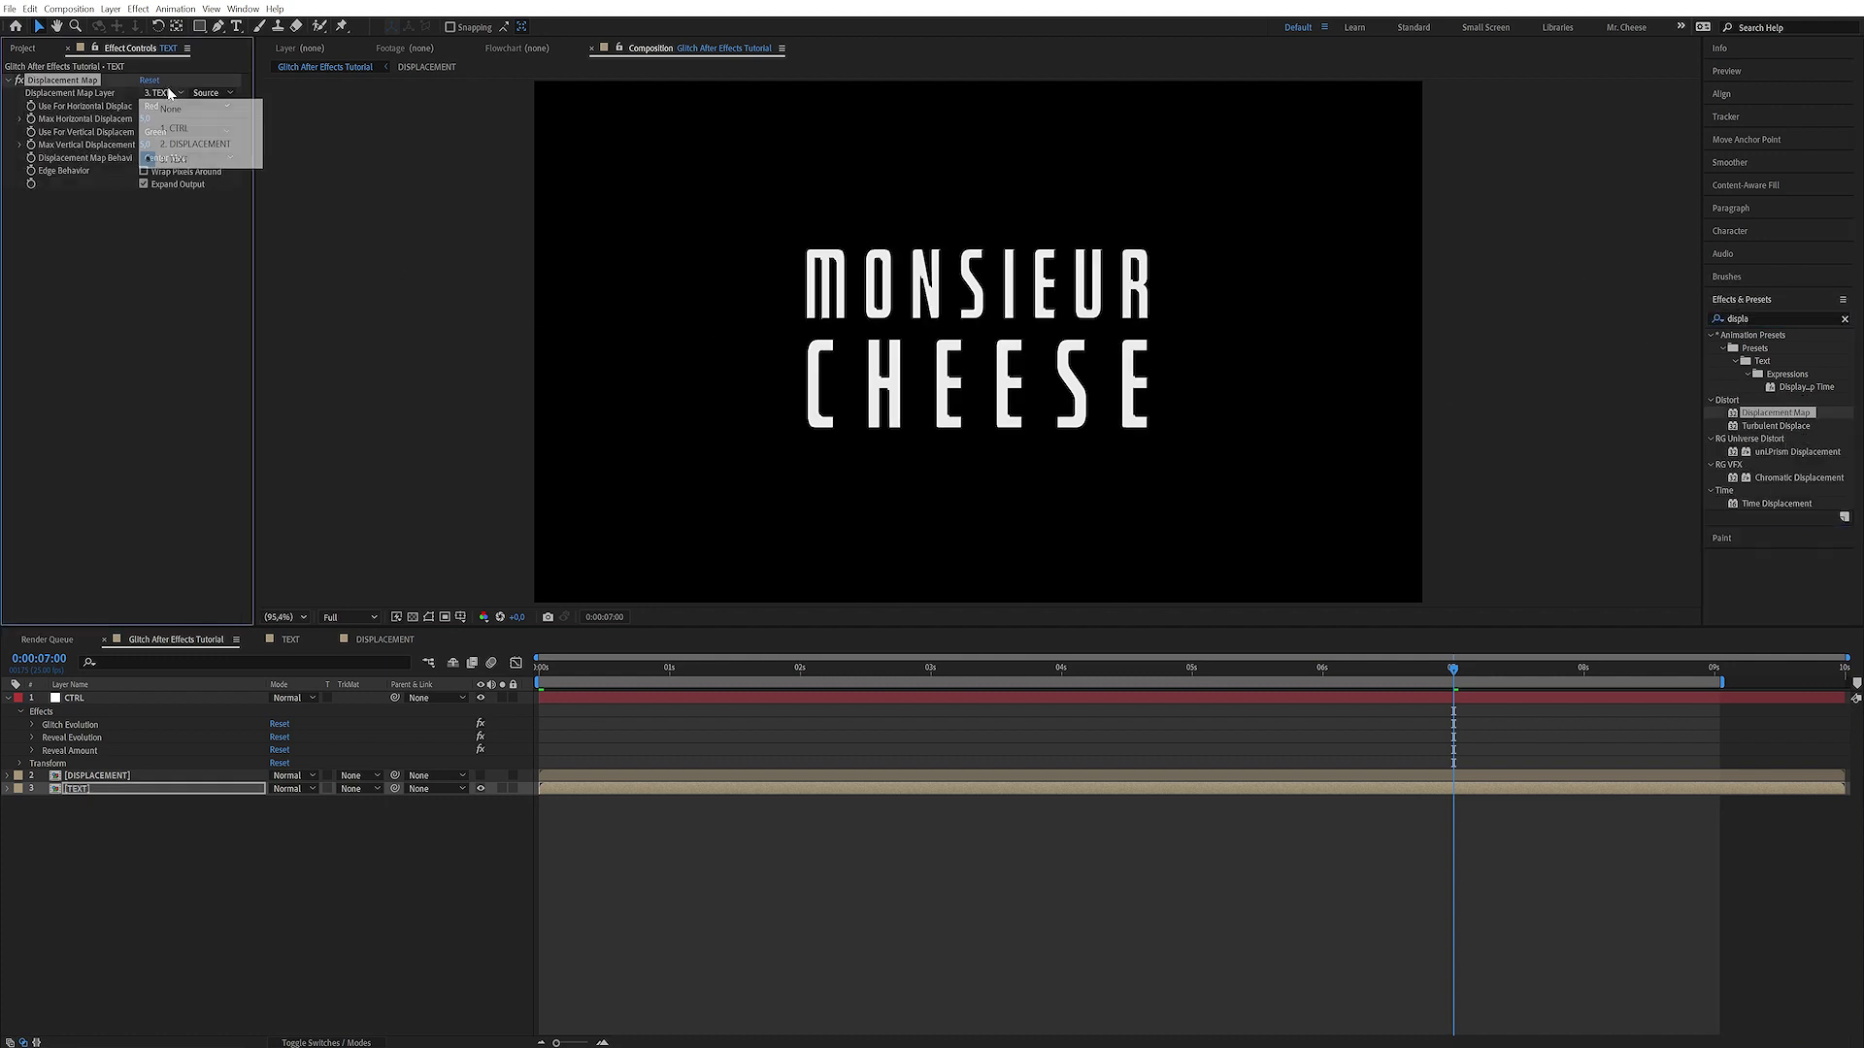
left_click(179, 136)
left_click(206, 92)
left_click(191, 134)
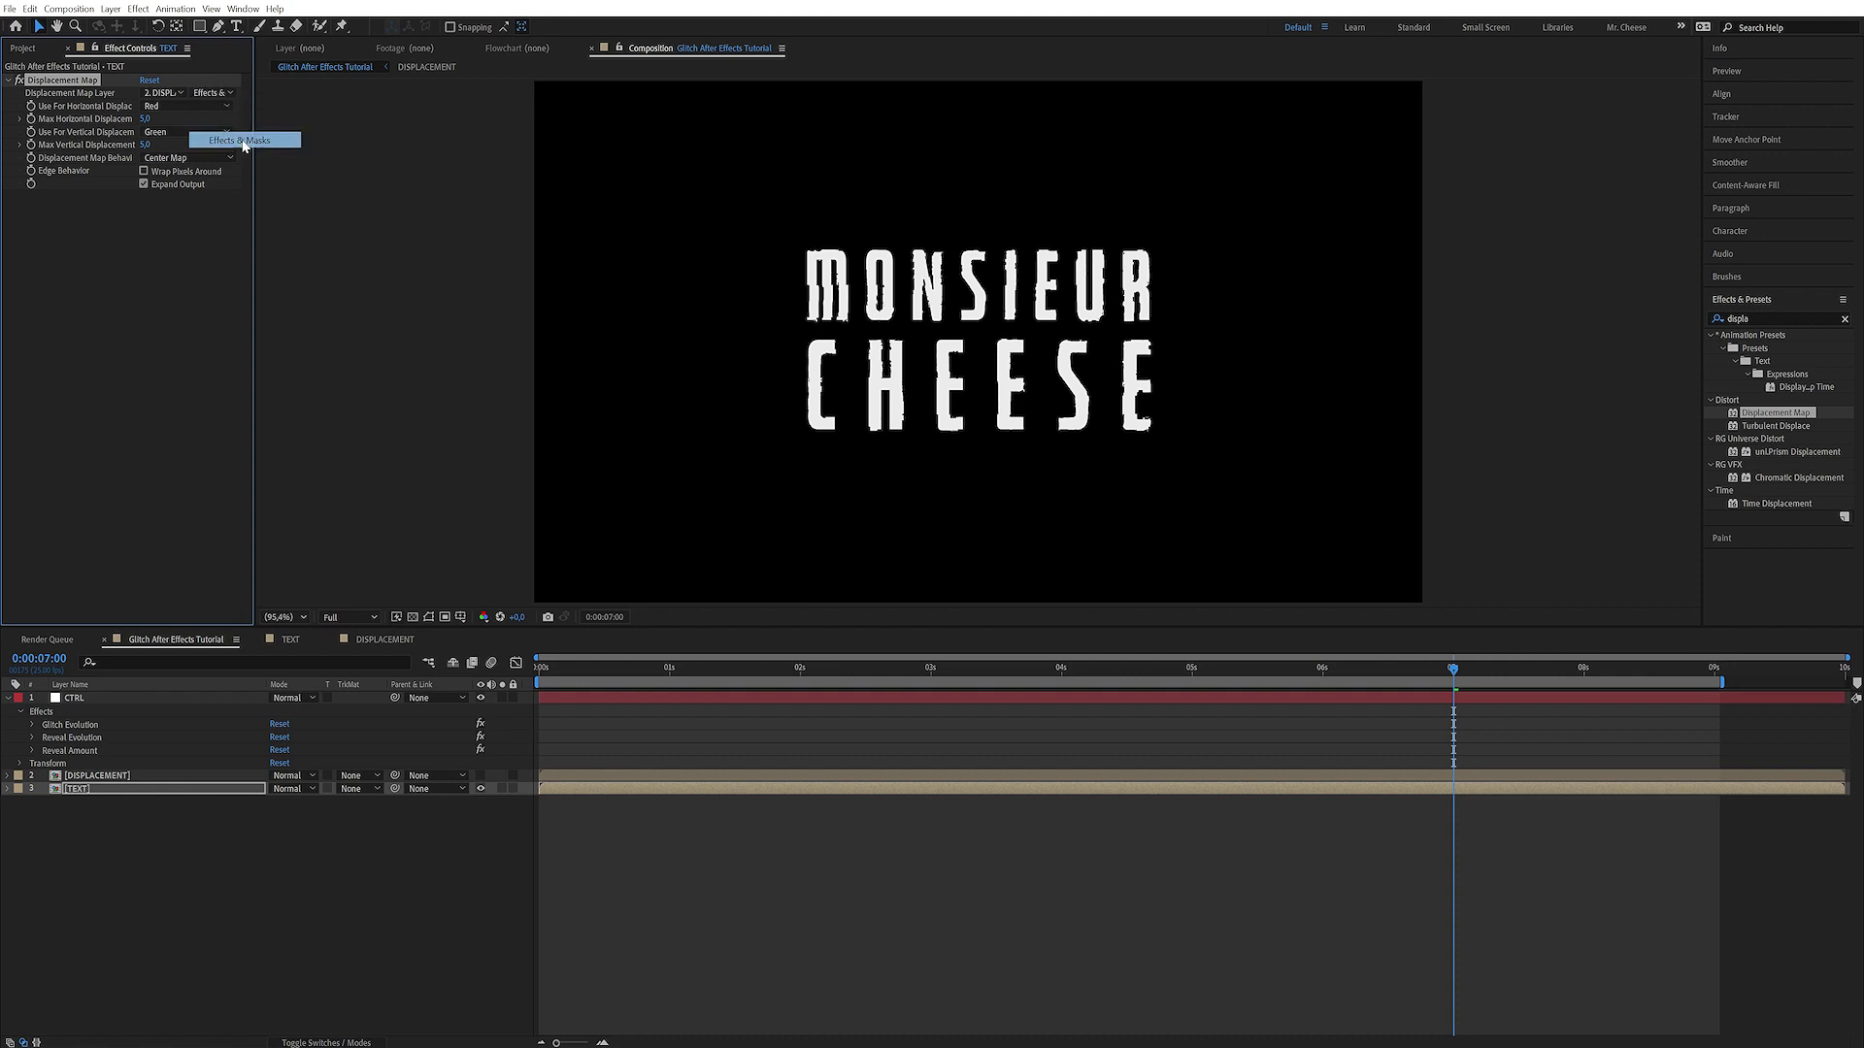
left_click(167, 106)
left_click(180, 184)
left_click(170, 132)
left_click(180, 211)
Set the TEXT layer's maximum horizontal displacement to -30 and its maximum vertical displacement to about 165
left_click(144, 118)
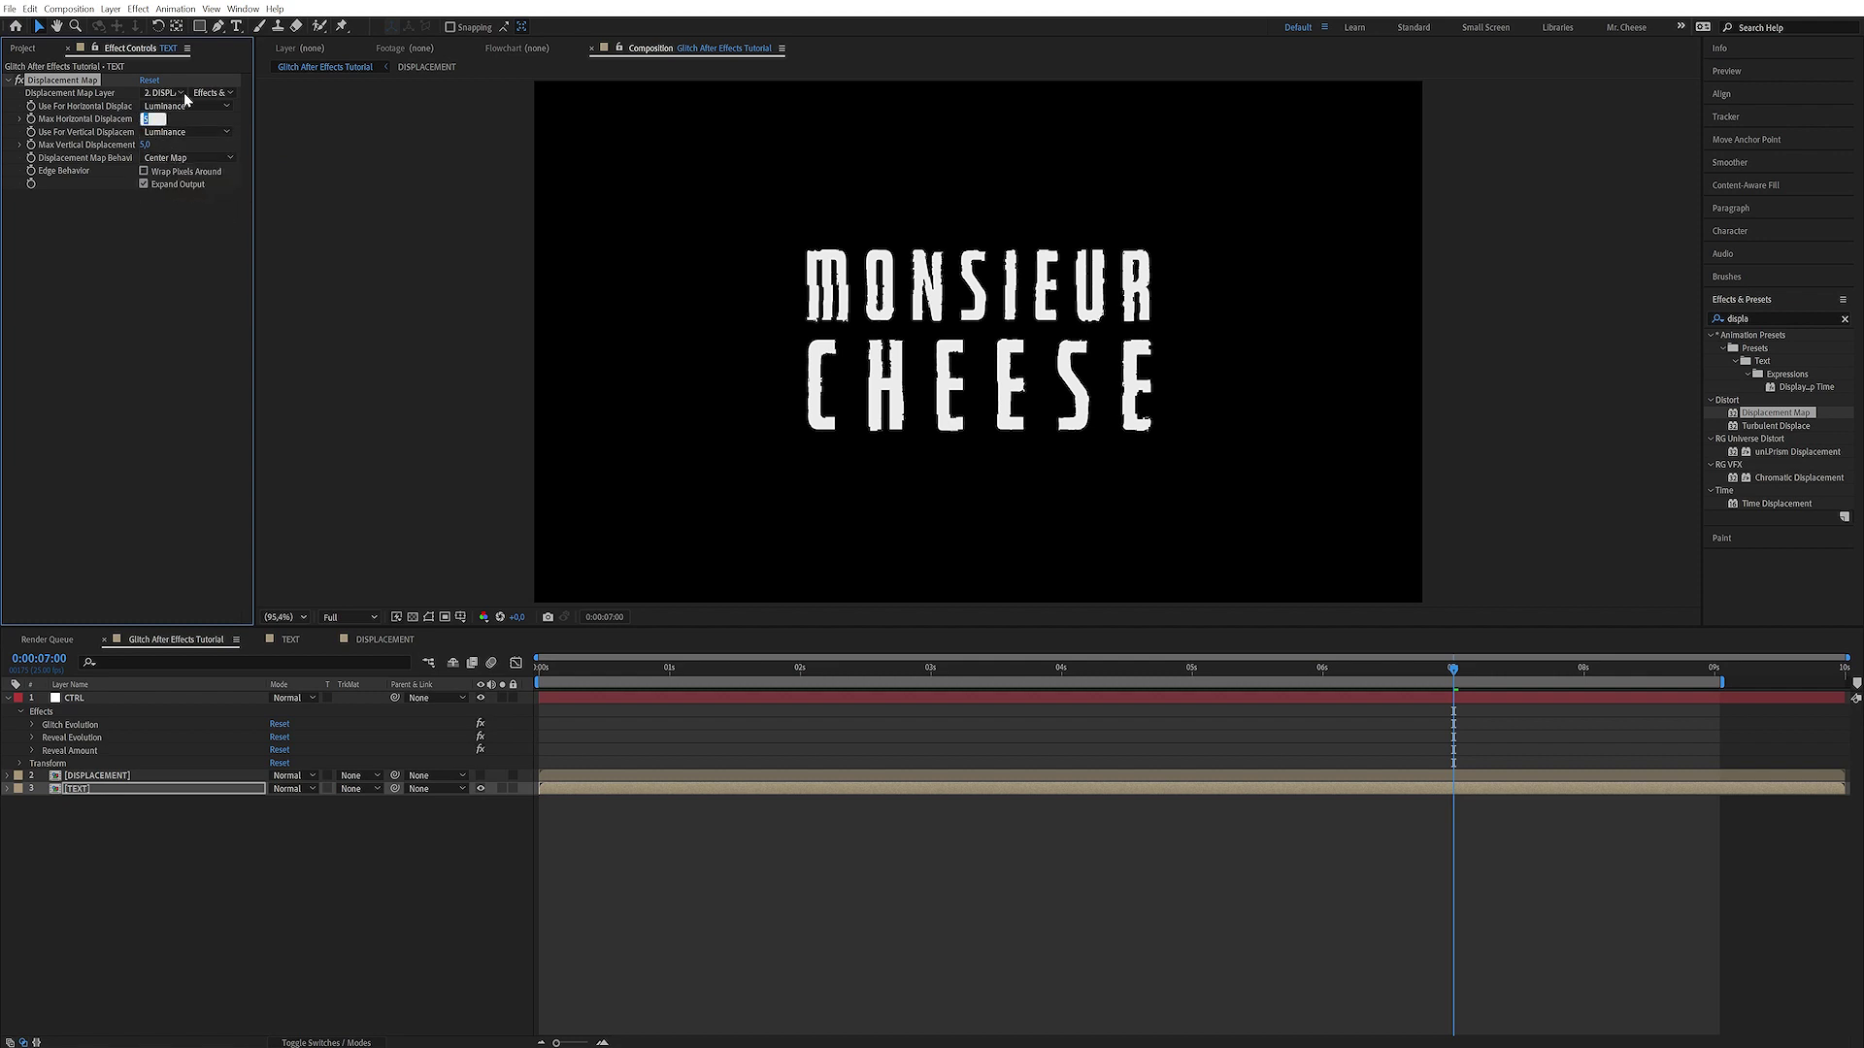
type("-30")
key("Return")
left_click_drag(148, 145, 248, 135)
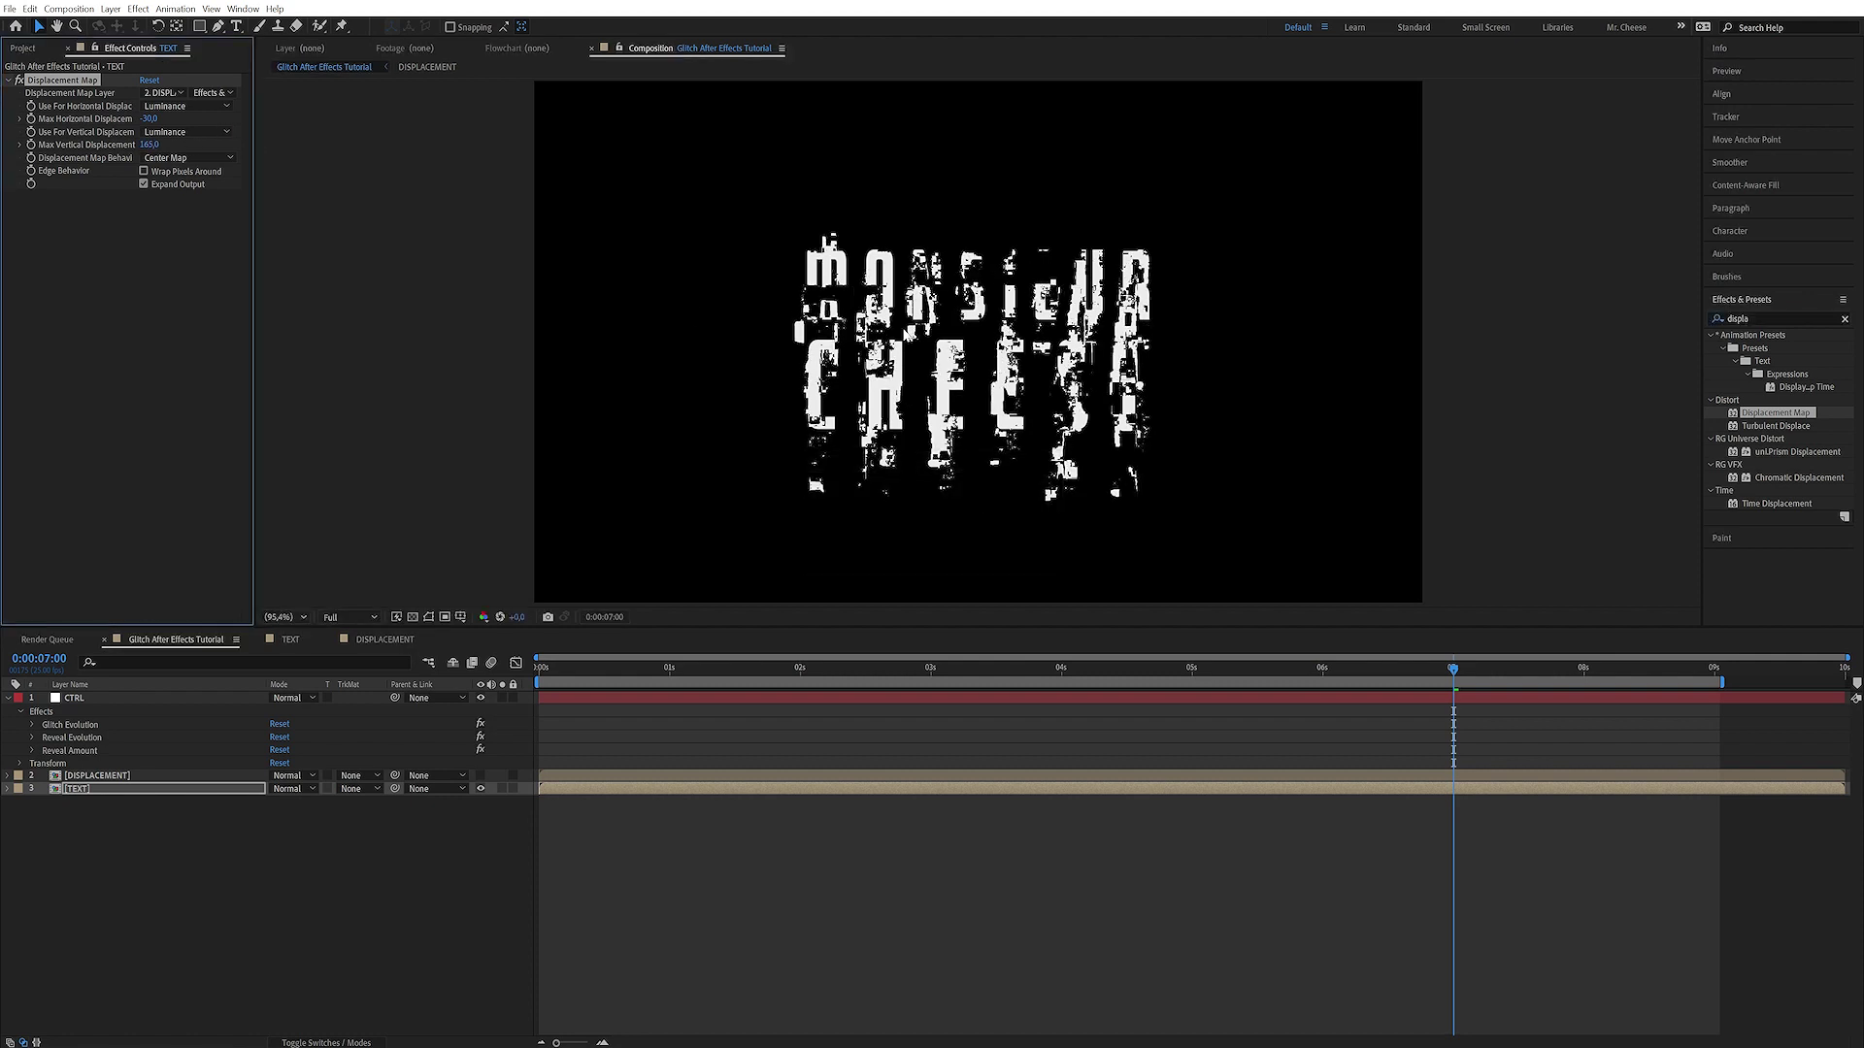
mouse_move(801, 677)
left_mouse_down()
mouse_move(565, 693)
mouse_move(800, 677)
left_mouse_up()
left_click_drag(1016, 666, 1454, 668)
Keyframe the CTRL null's Reveal Amount slider at about 1490 at seven seconds and about -1948 at the composition start
left_click(400, 837)
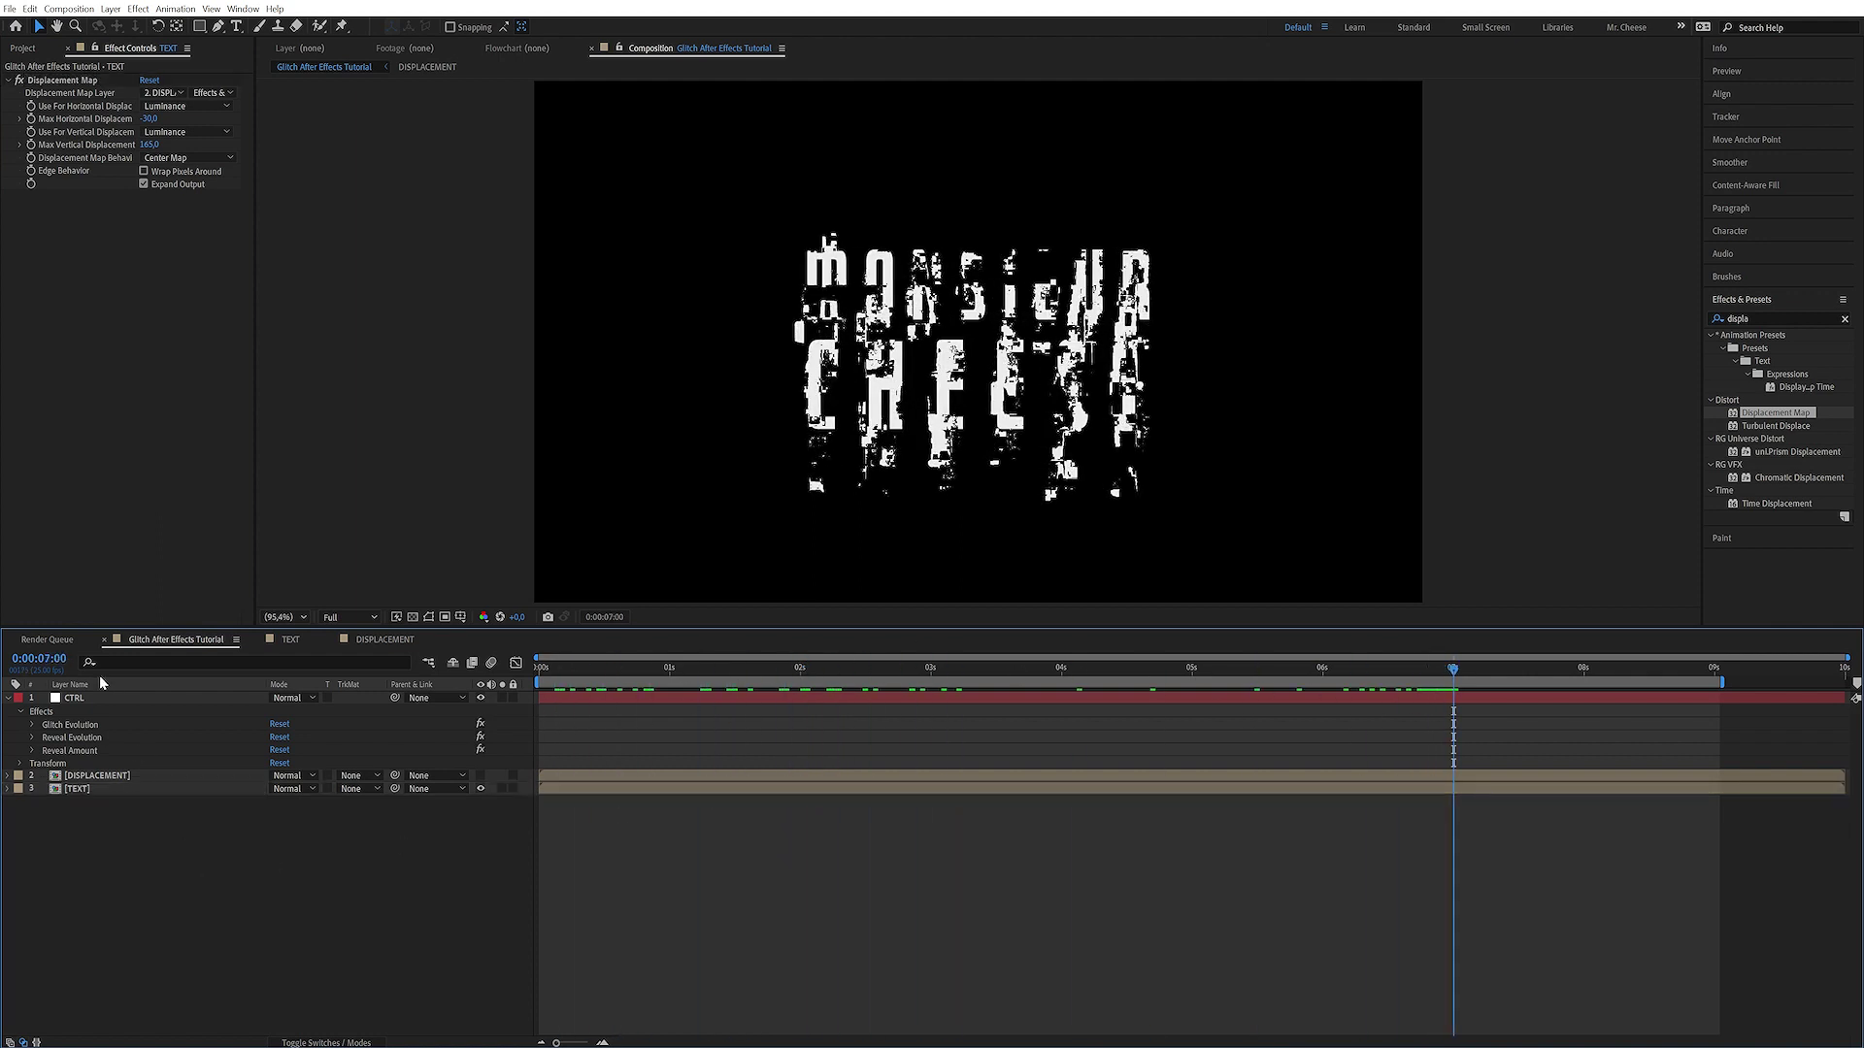
left_click(109, 697)
left_click_drag(148, 146, 1358, 146)
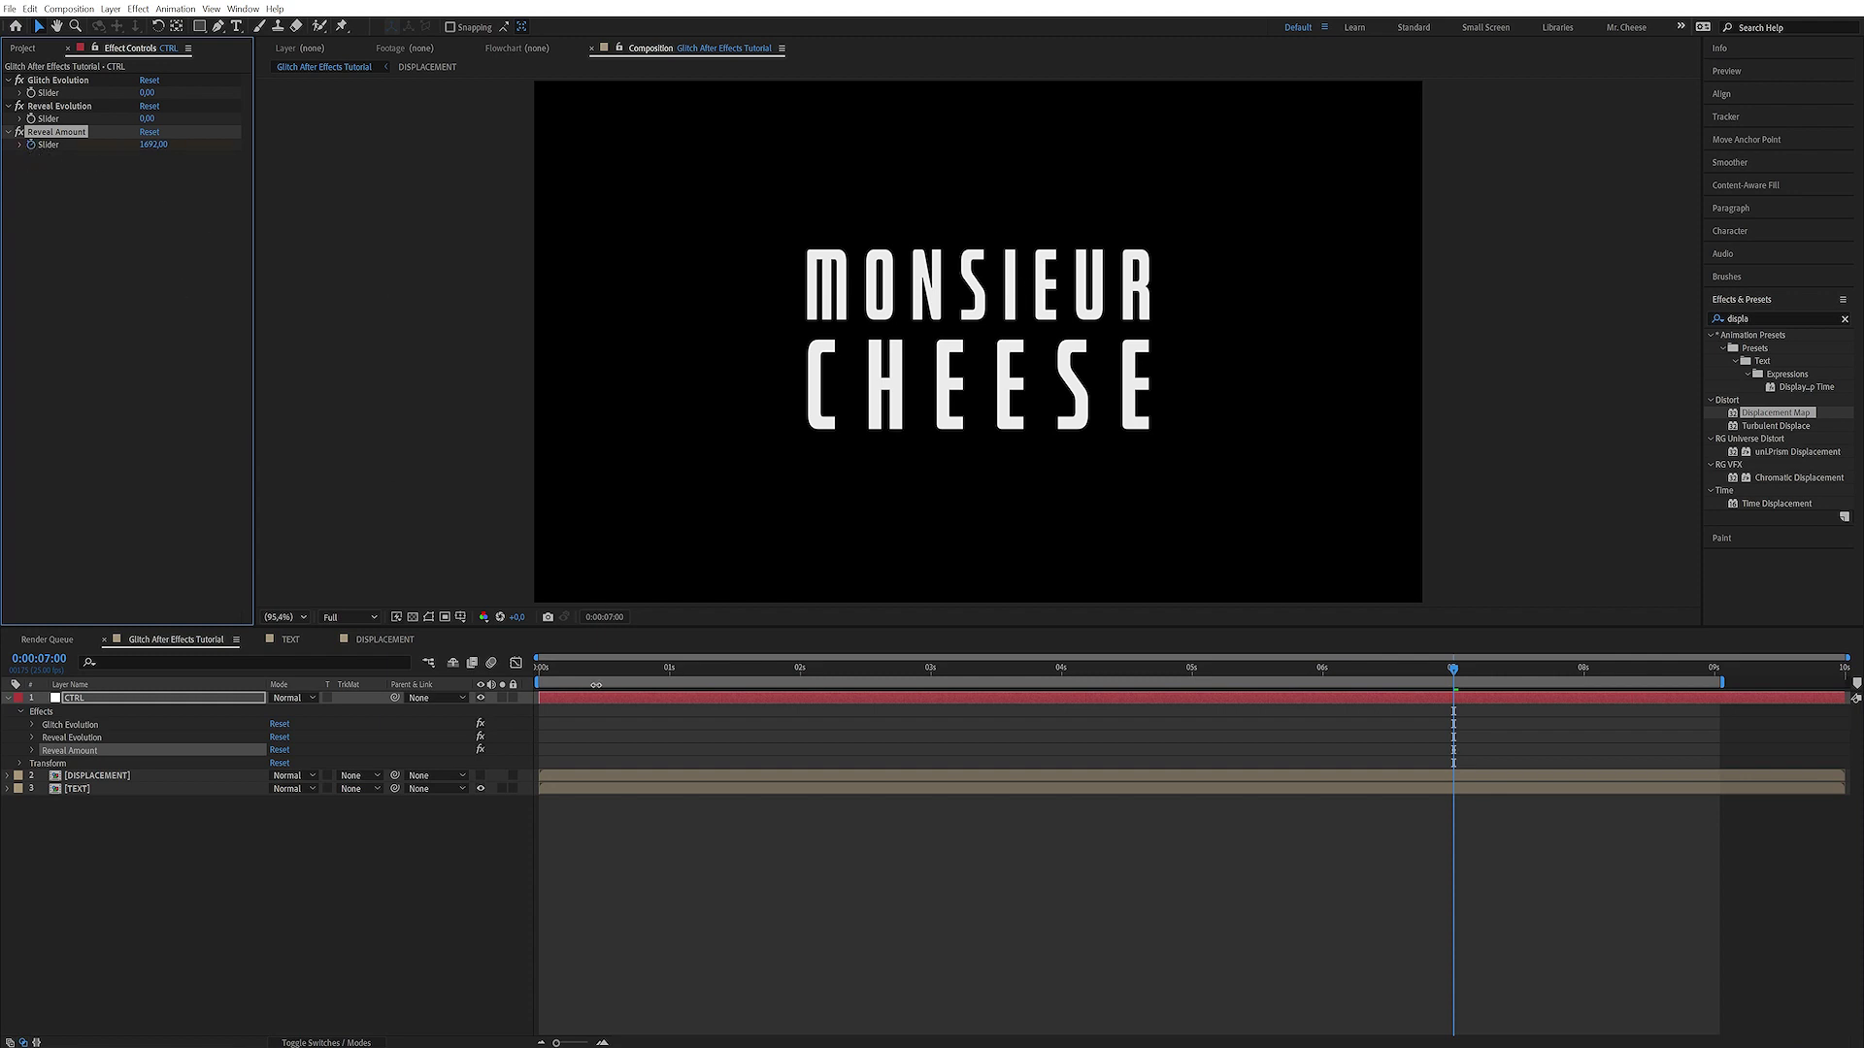
key("Home")
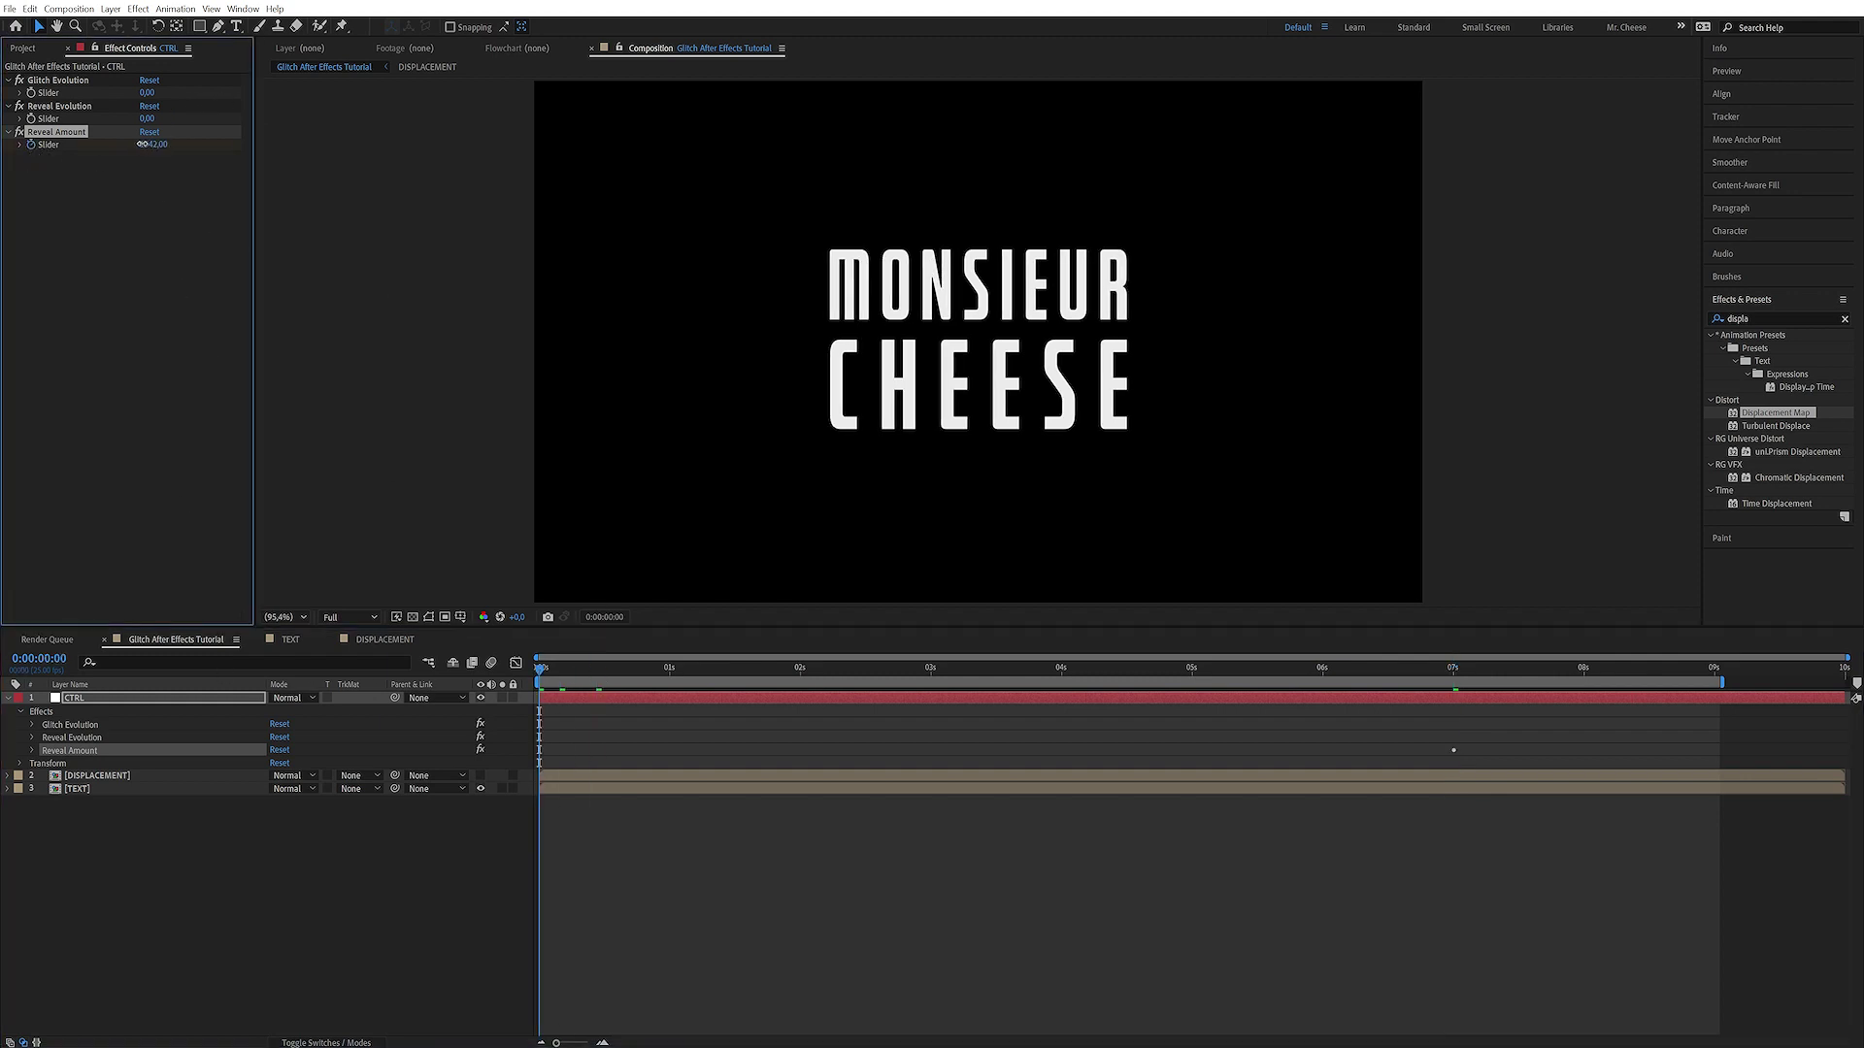
left_click_drag(152, 144, 44, 166)
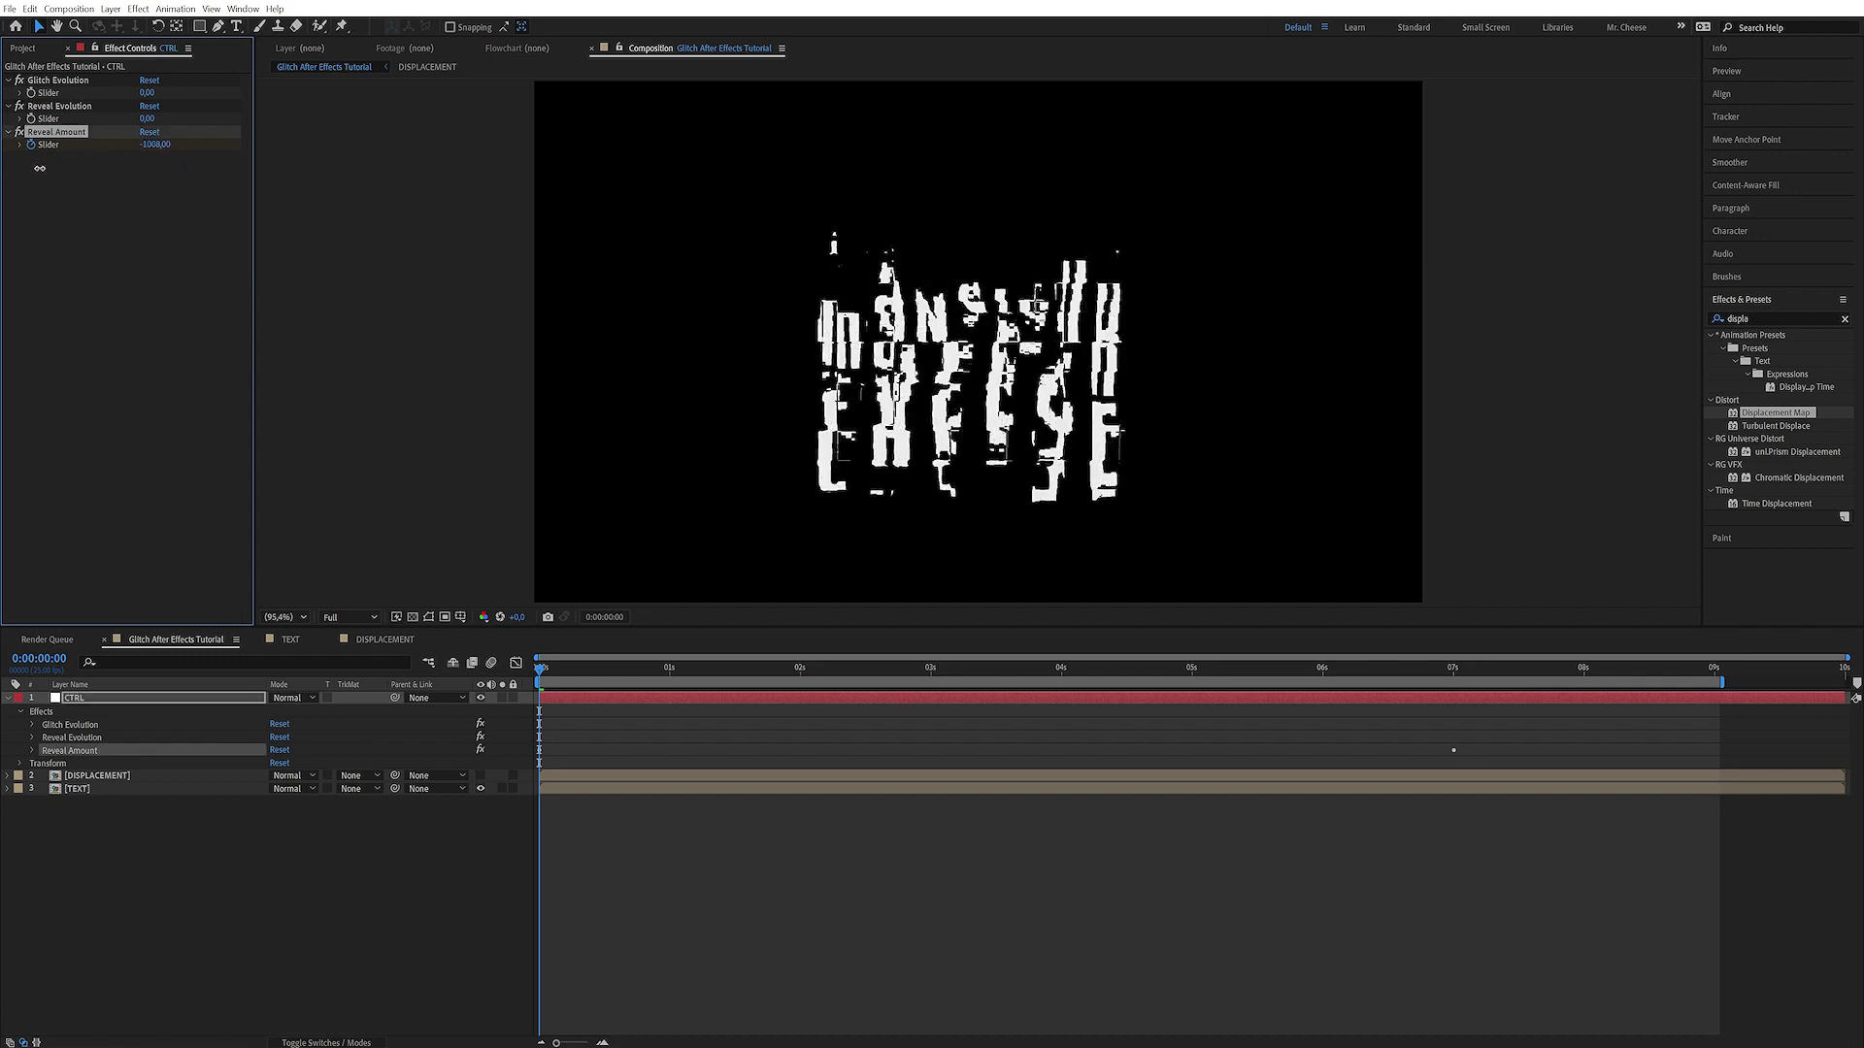
Play back the composition to check the text's reveal animation
left_click(568, 659)
key("space")
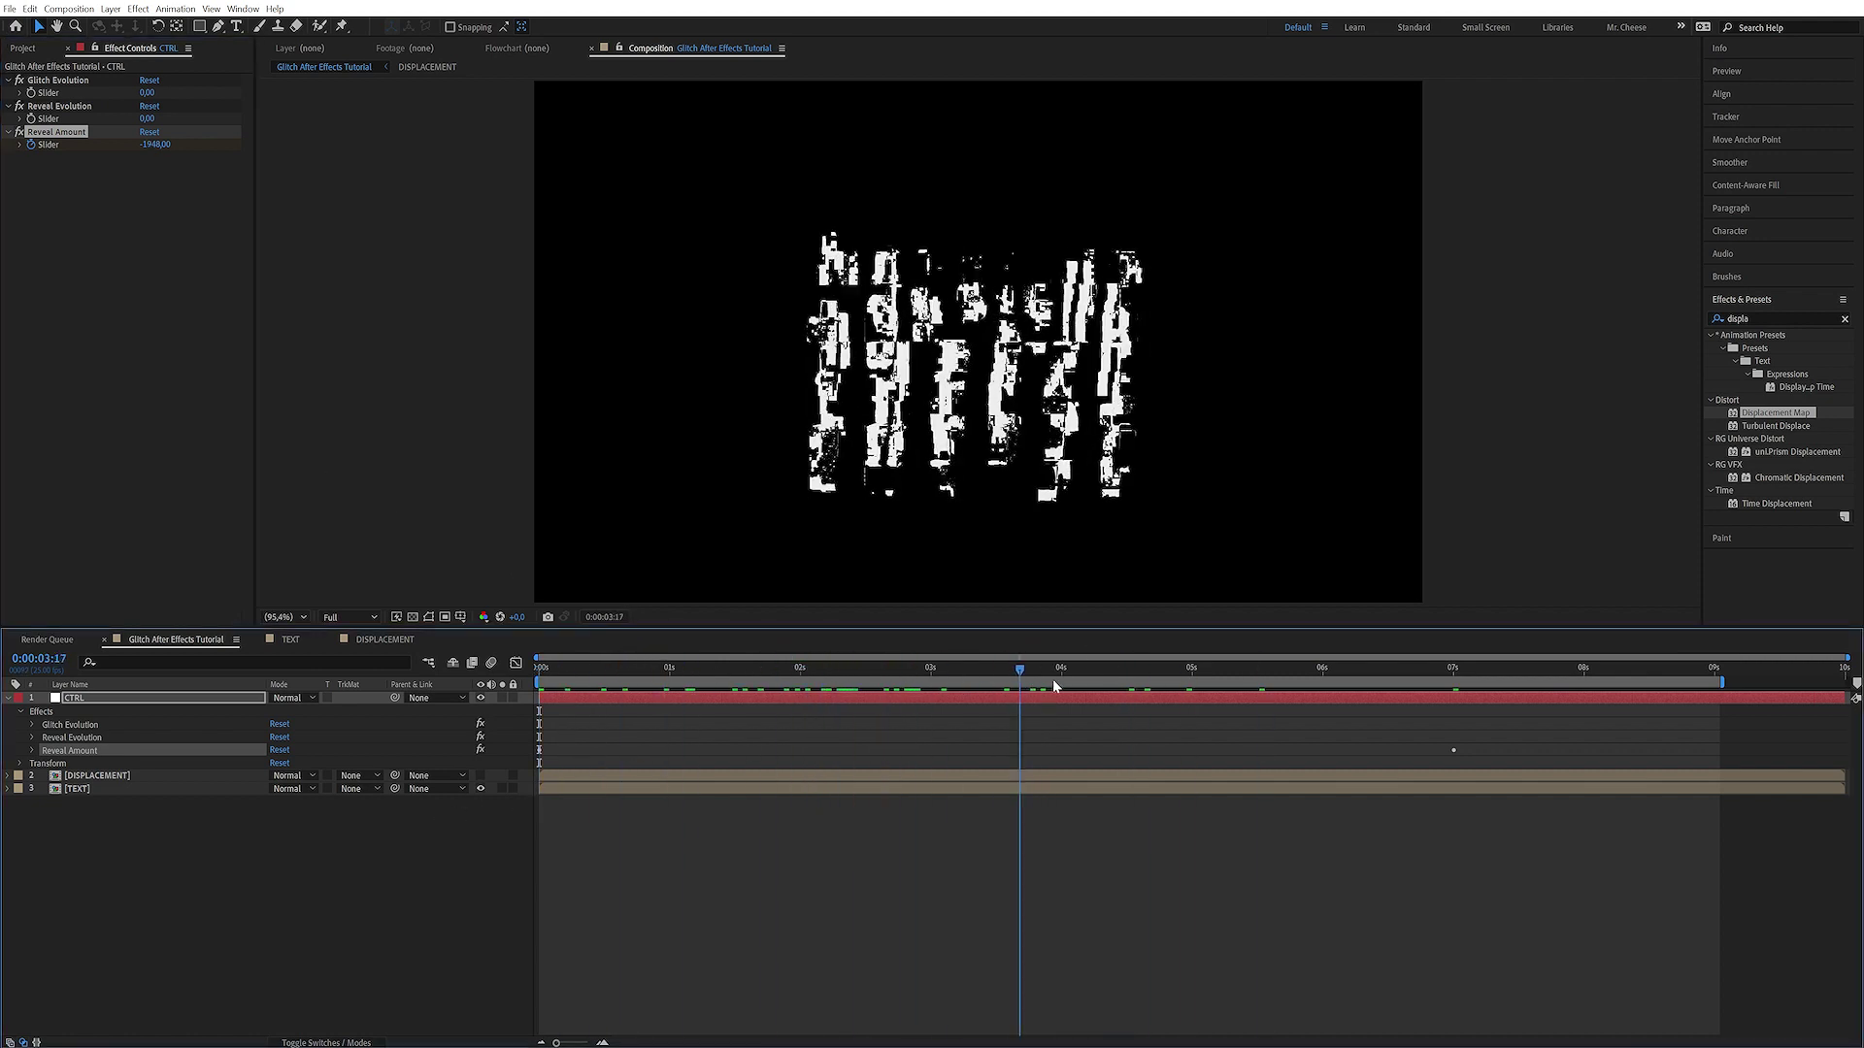
key("space")
Add an expression to the CTRL null's Glitch Evolution slider with the lines posterizeTime(10); and time*1500
left_click(95, 701)
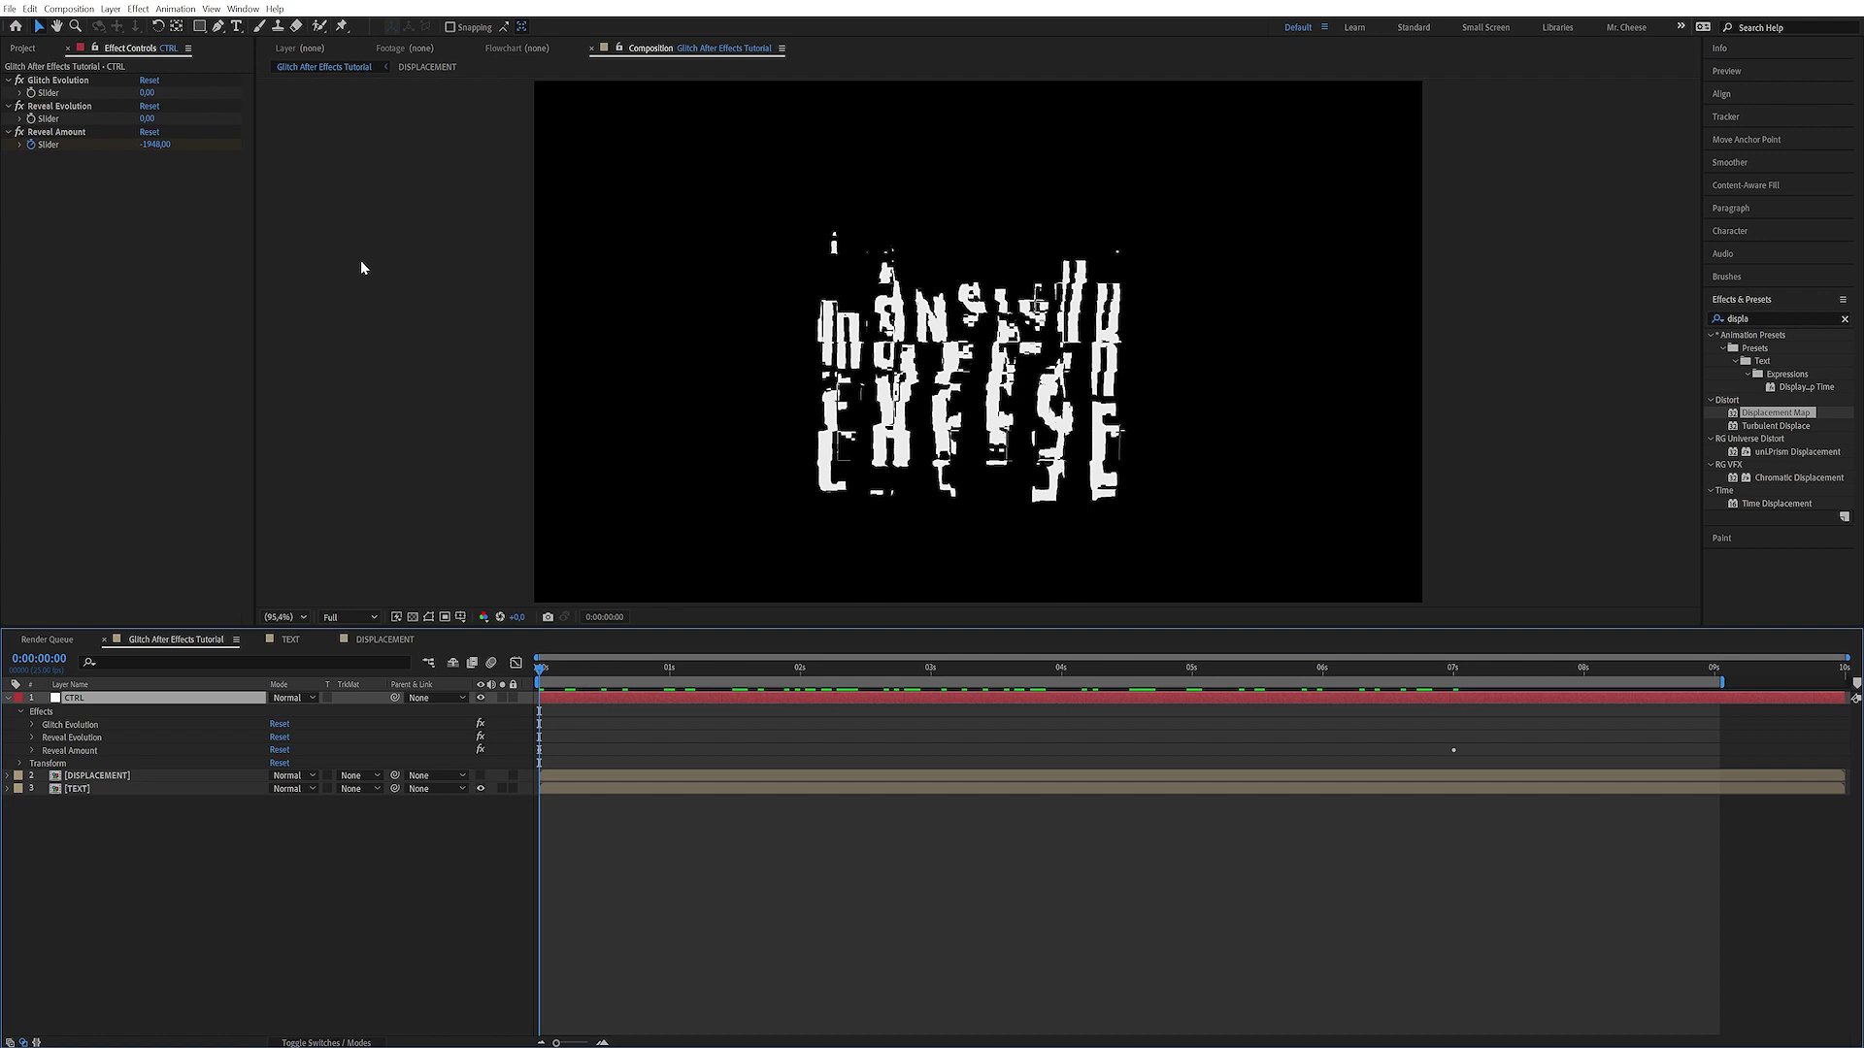
left_click(95, 283)
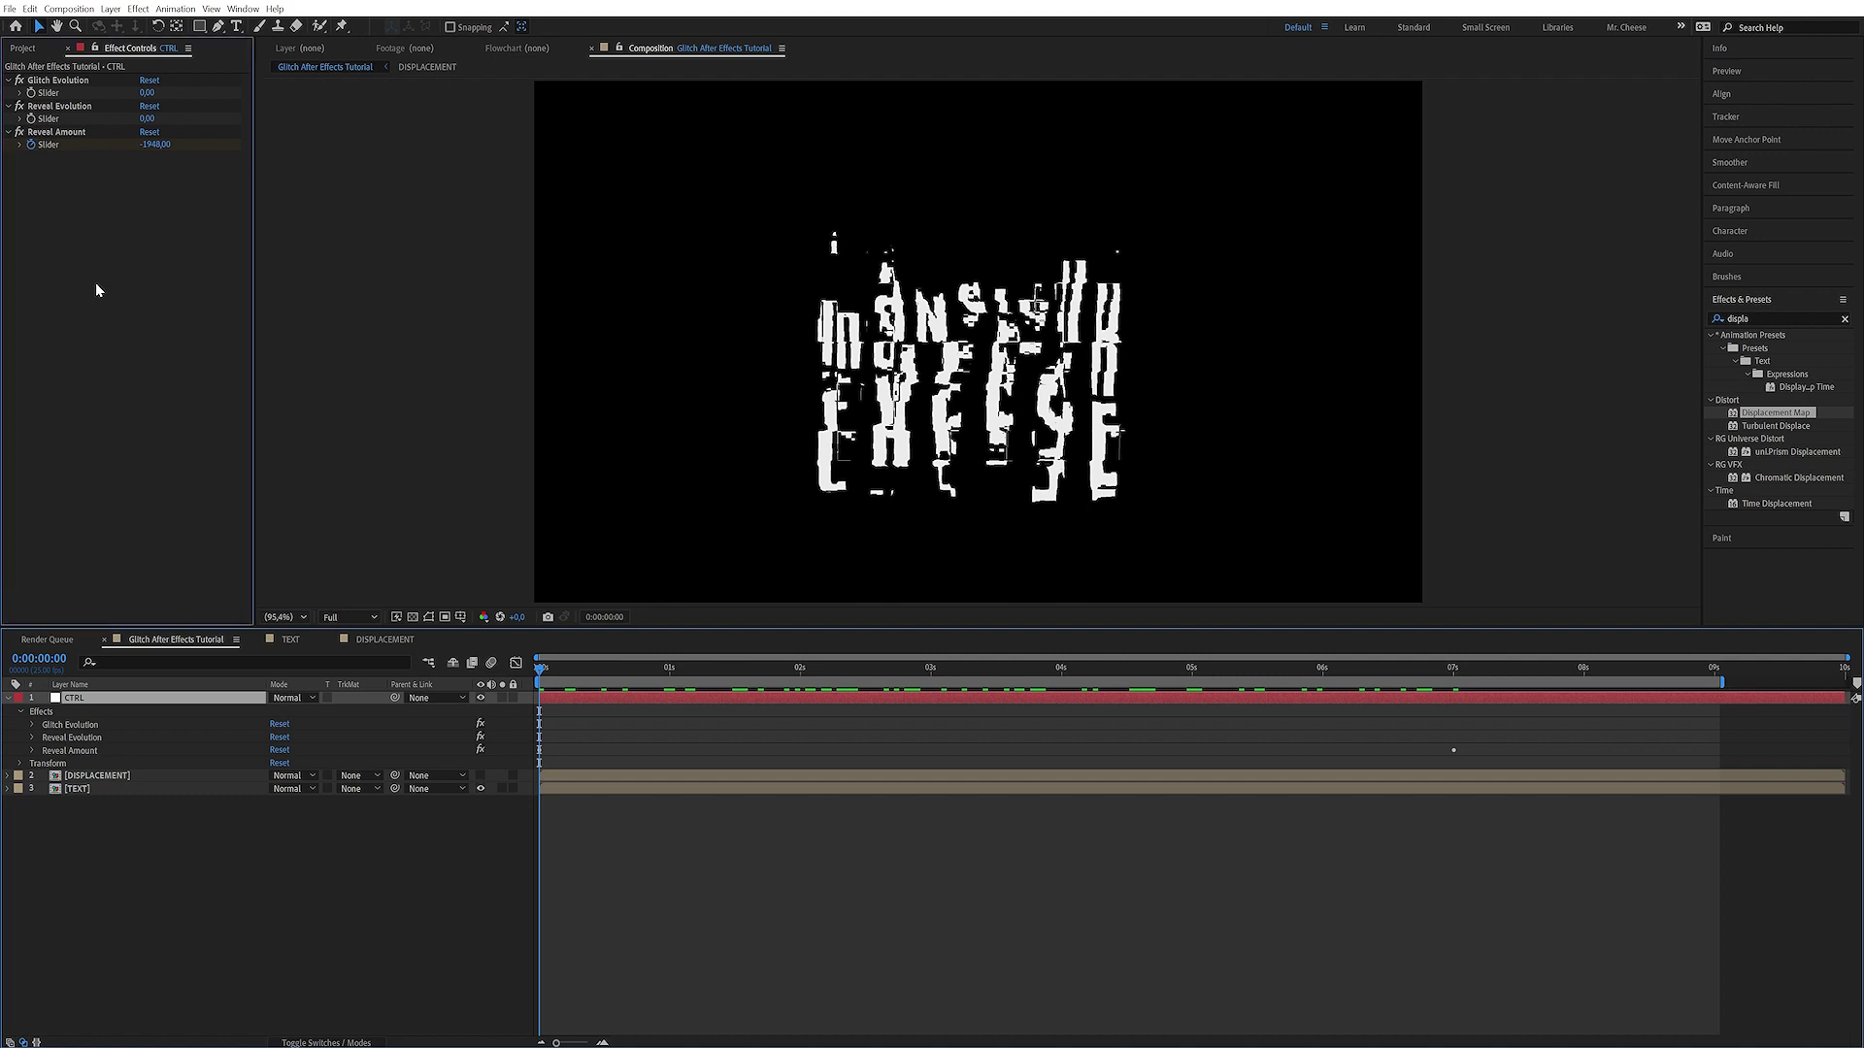
left_click(30, 93, "alt")
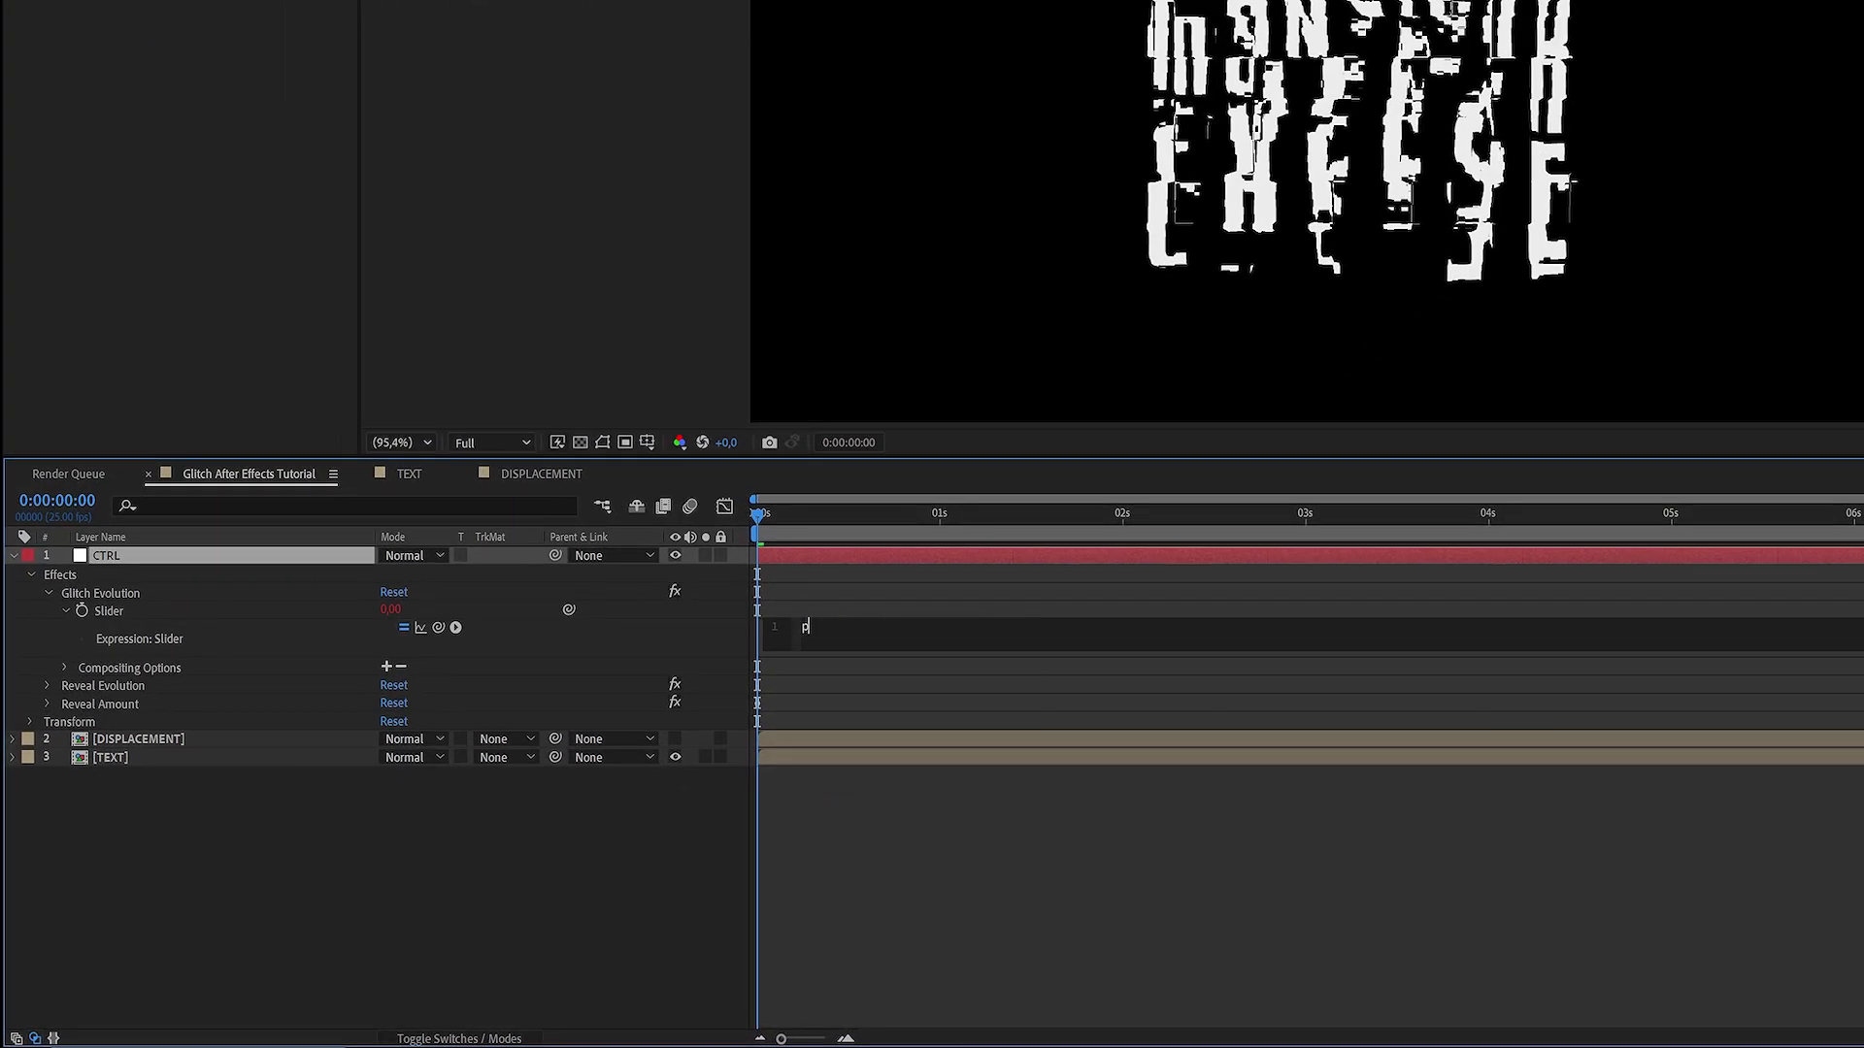
type("pos")
key("Down")
key("Return")
type("10); ")
type("time")
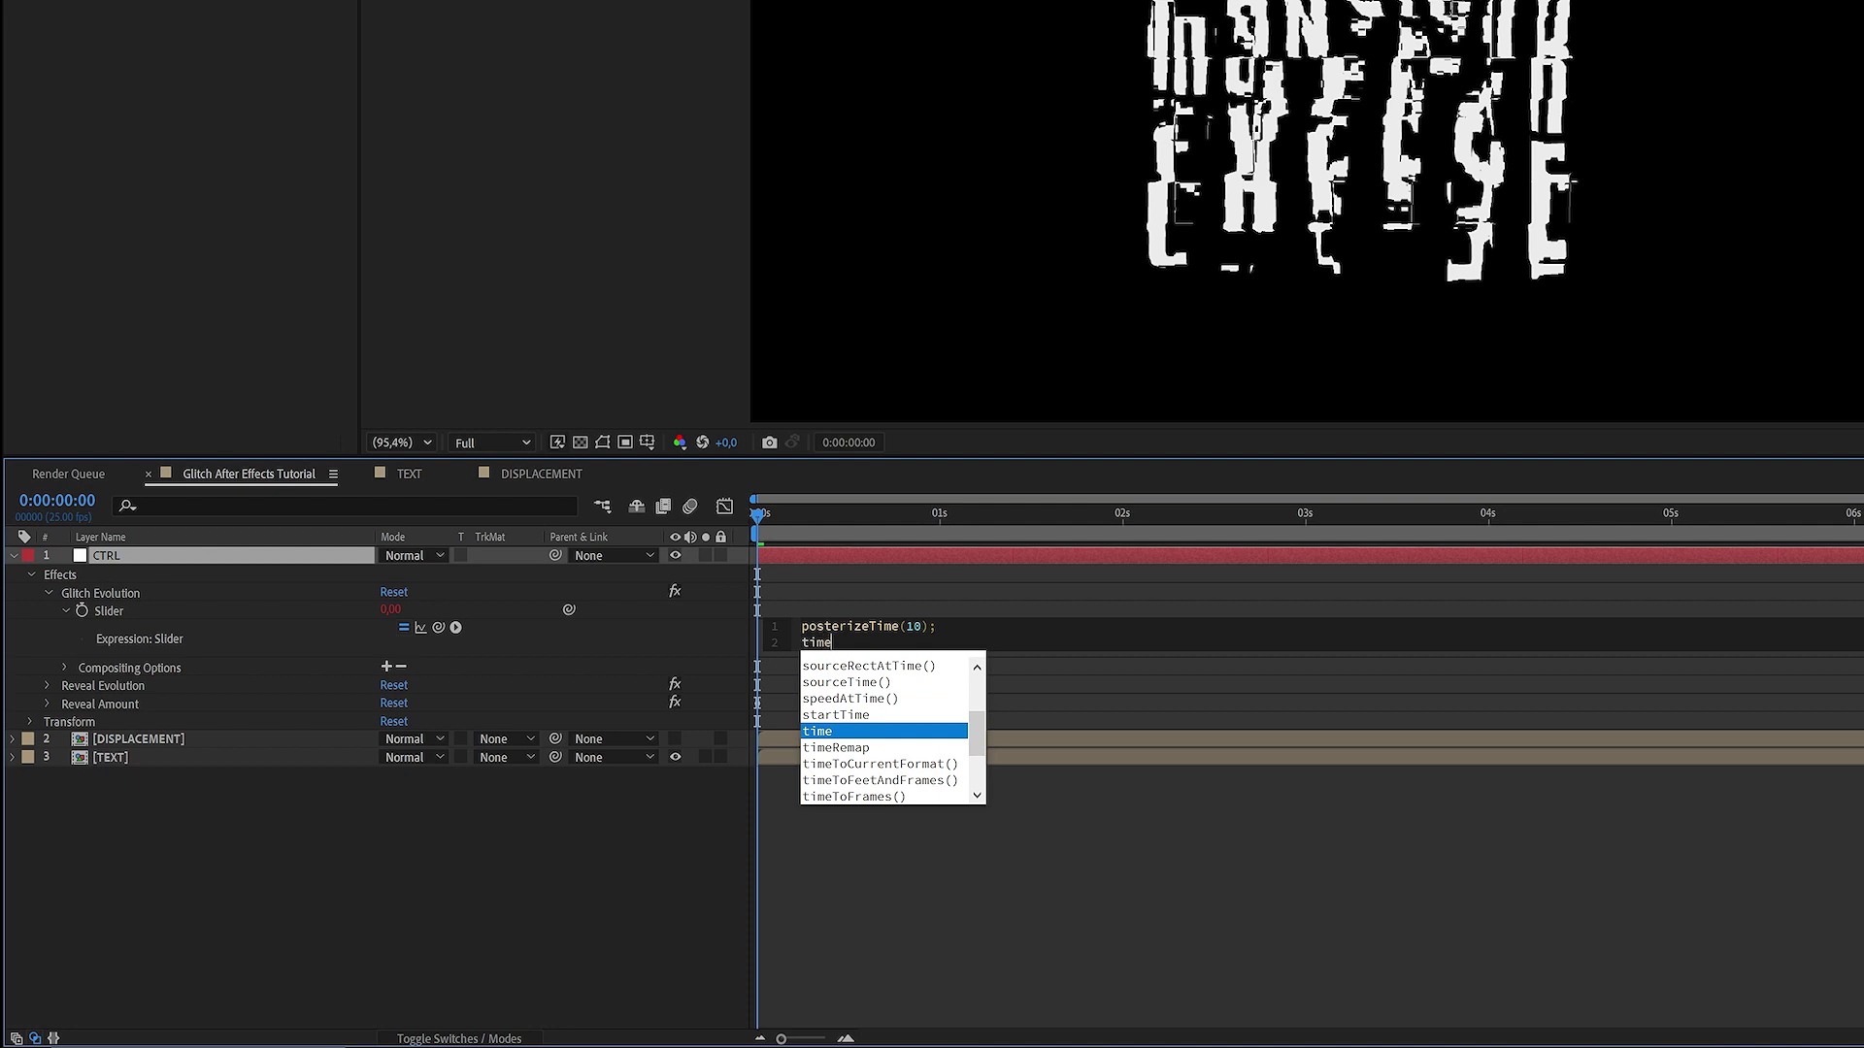
type("*1500")
key("KP_Enter")
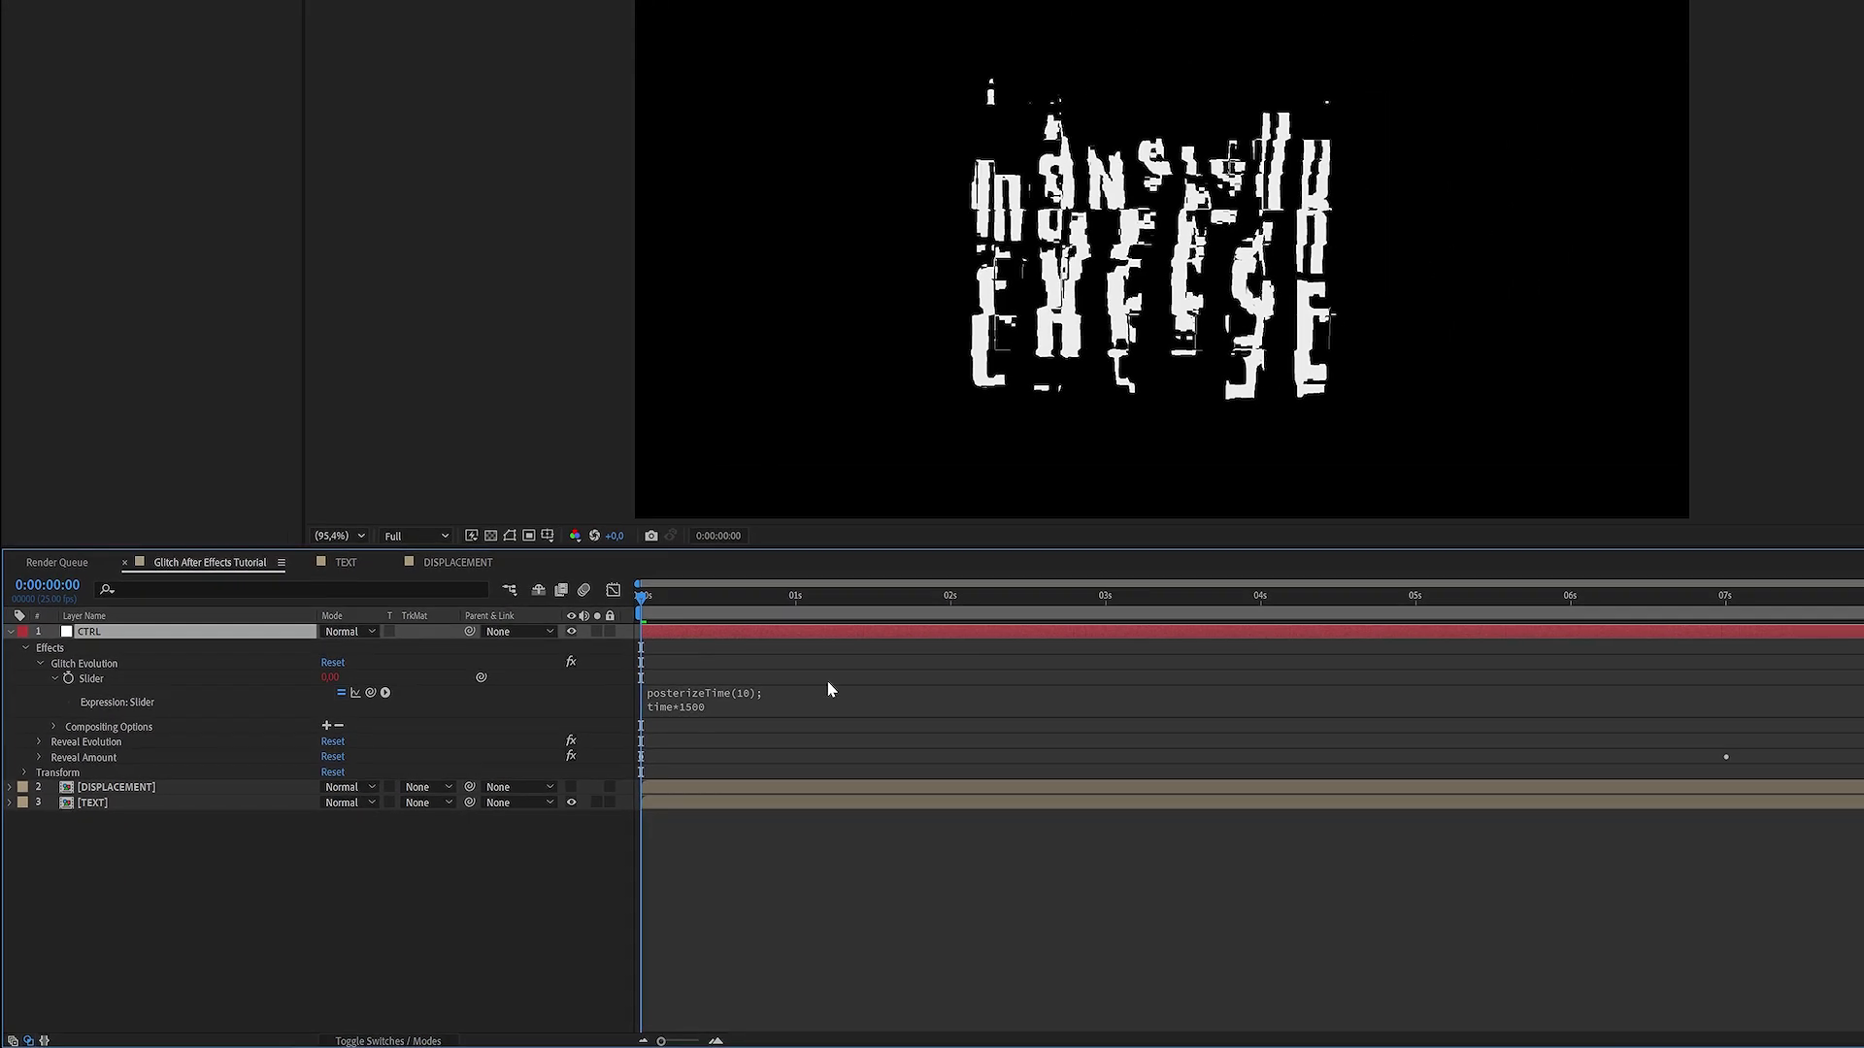
left_click_drag(641, 596, 933, 596)
mouse_move(786, 670)
left_mouse_down()
mouse_move(894, 673)
mouse_move(796, 670)
left_mouse_up()
Review the posterizeTime and time lines of the Glitch Evolution slider's expression
left_click(645, 754)
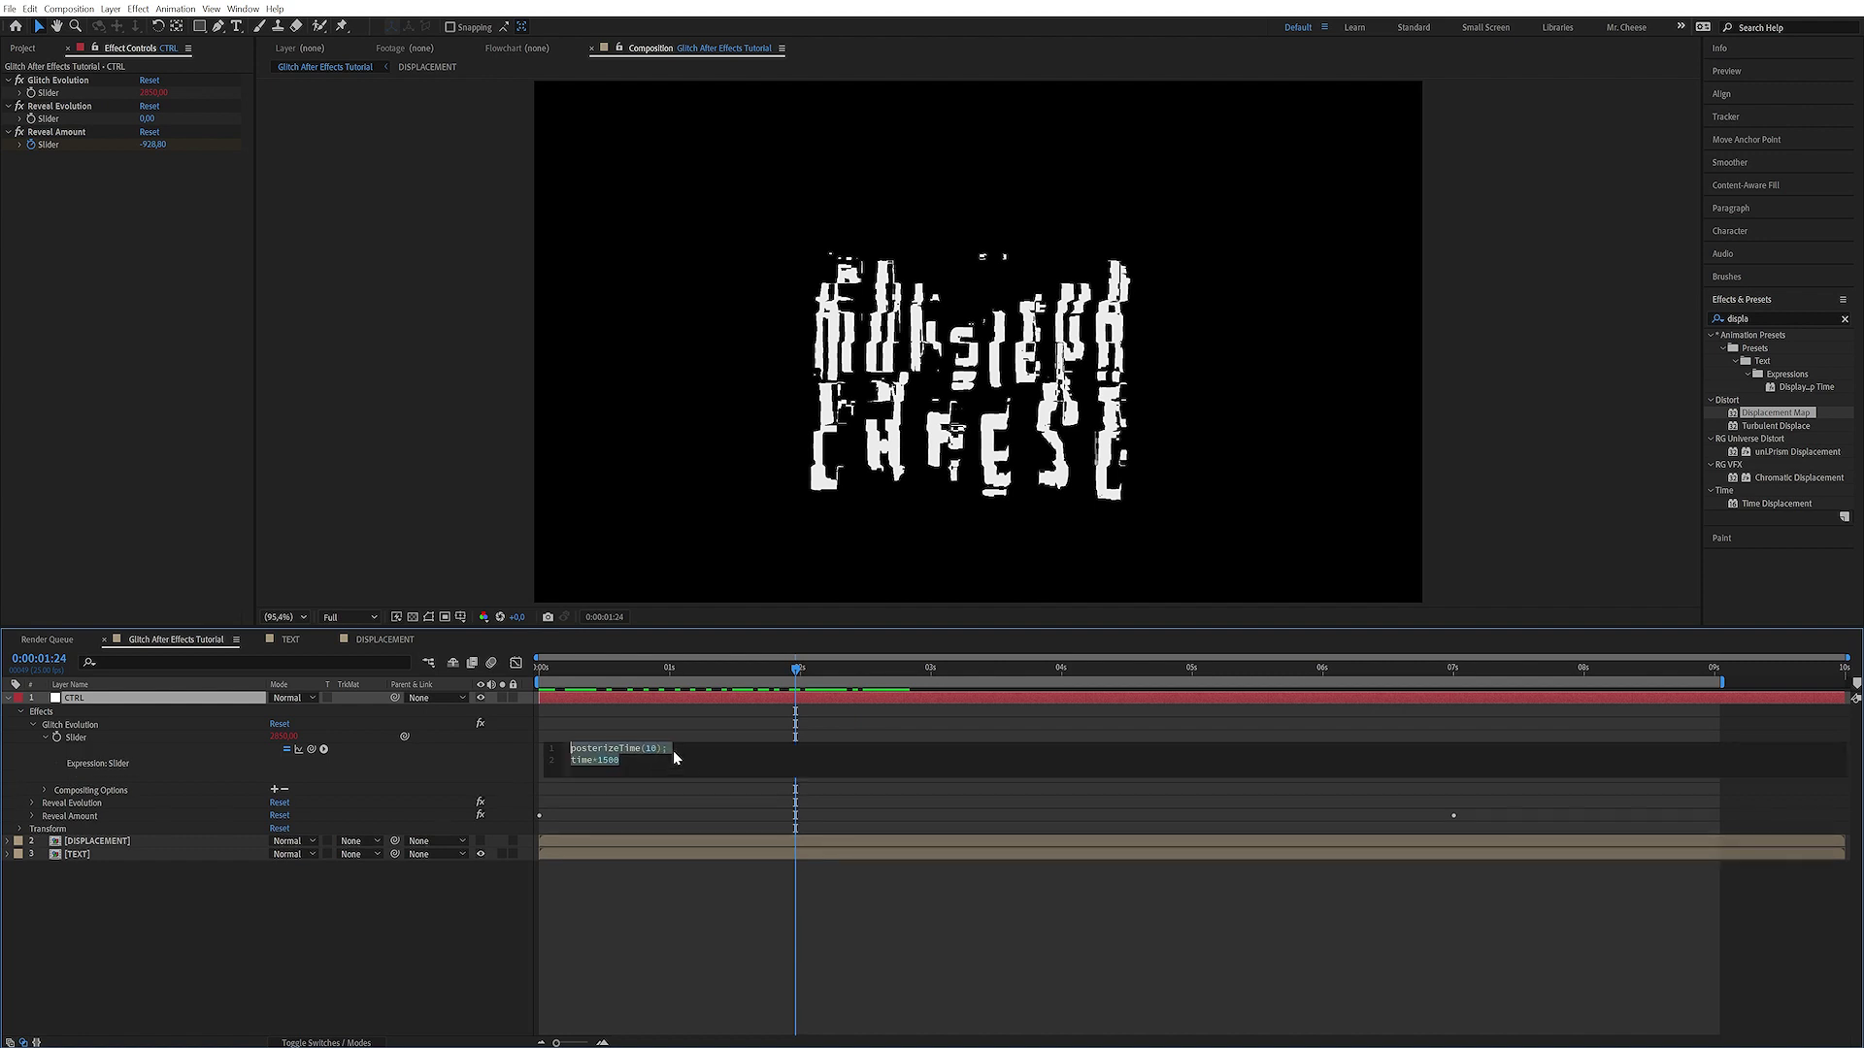
key("shift+Left")
key("shift+Left")
key("shift+Left")
key("shift+Left")
key("shift+Left")
key("shift+Left")
key("shift+Left")
key("shift+Left")
key("shift+Left")
key("shift+Left")
key("shift+Left")
key("shift+Left")
key("shift+Left")
key("shift+Left")
key("shift+Left")
key("shift+Left")
key("shift+Left")
key("shift+Left")
key("Down")
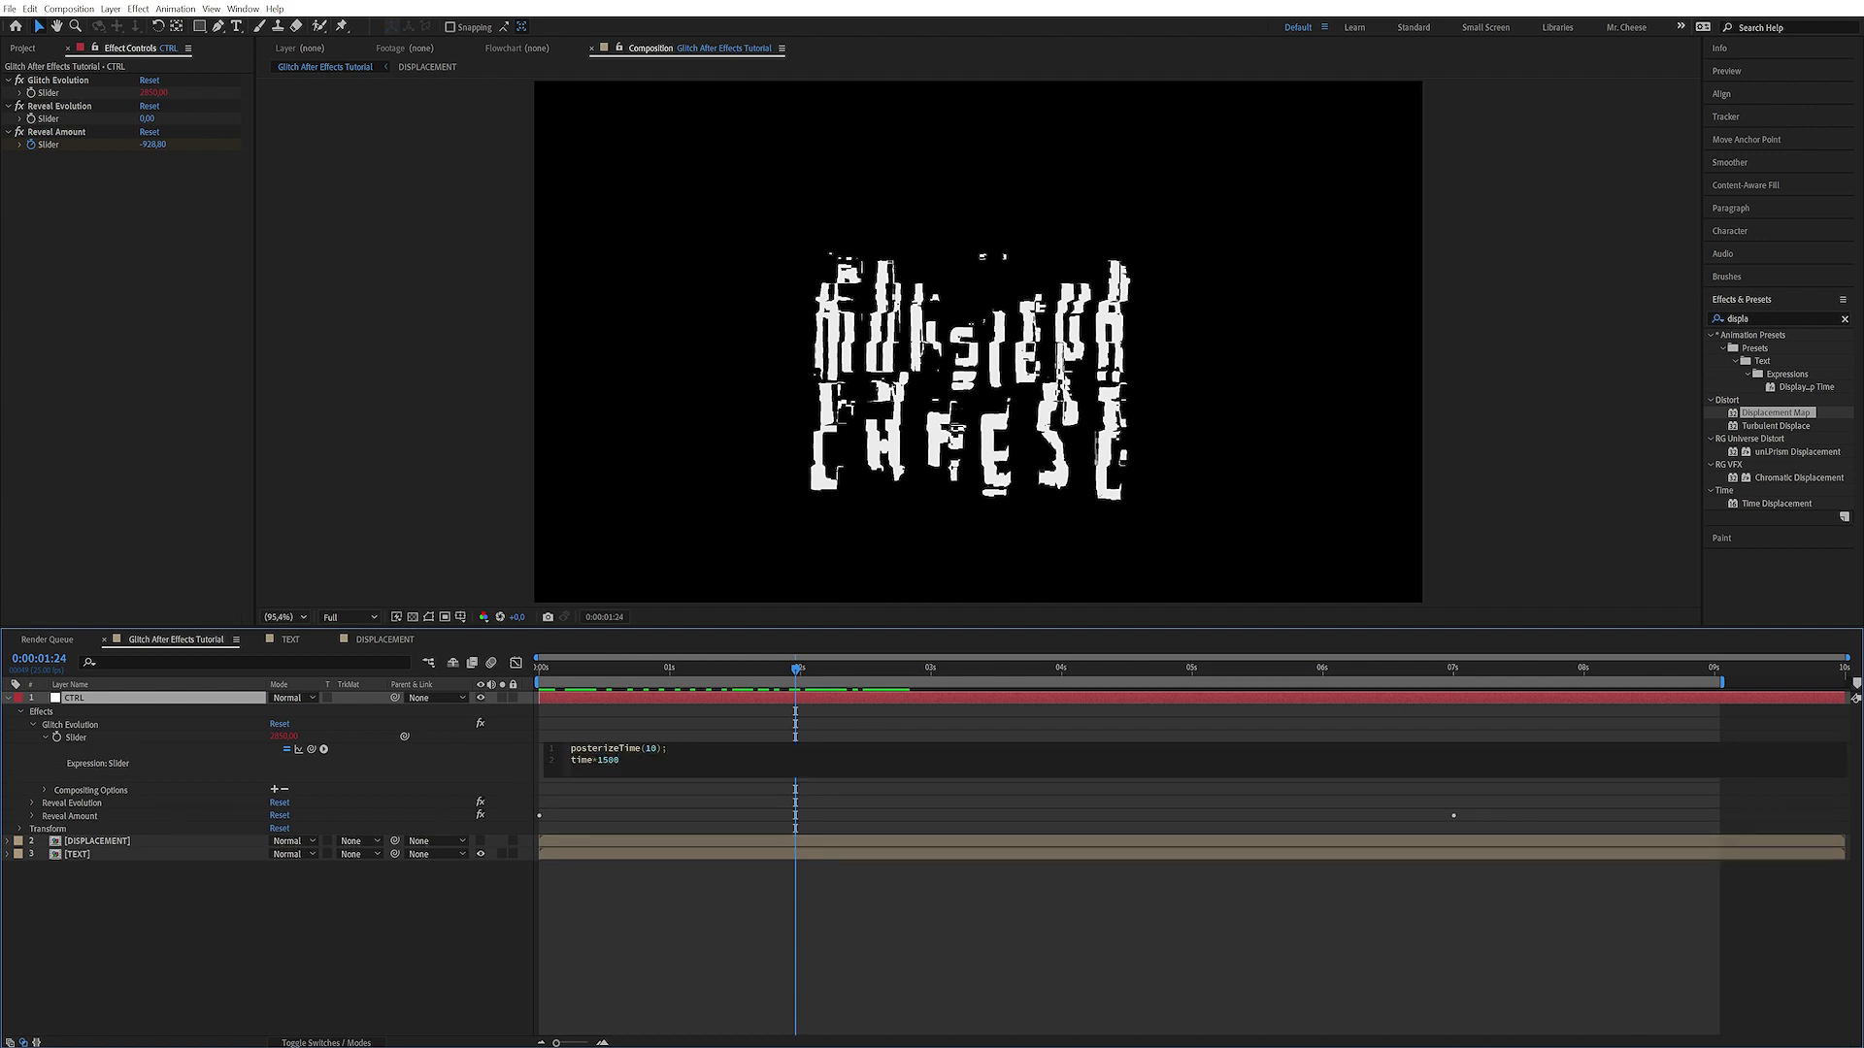
left_click(662, 748)
key("End")
Copy the Glitch Evolution expression and paste it into a new expression on the Reveal Evolution slider
left_click_drag(532, 747, 618, 764)
key("ctrl+c")
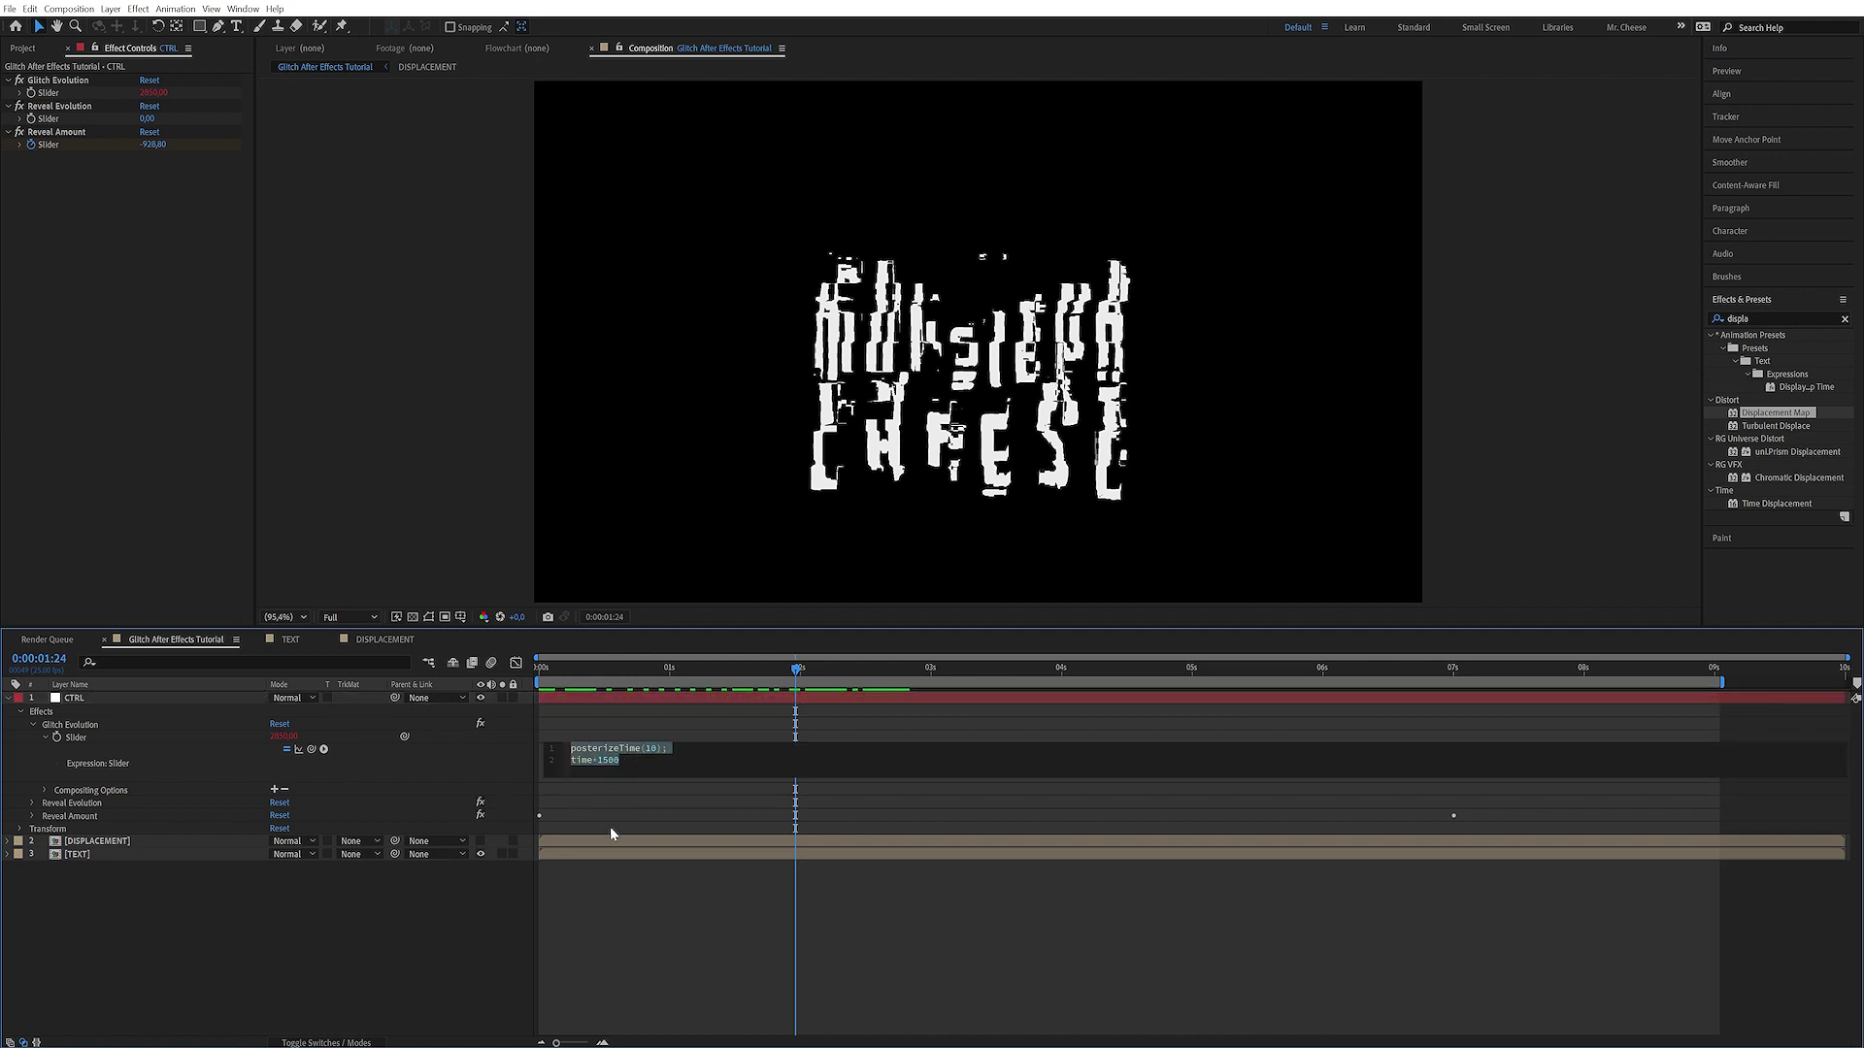
left_click(437, 948)
left_click(29, 126)
left_click(31, 119, "alt")
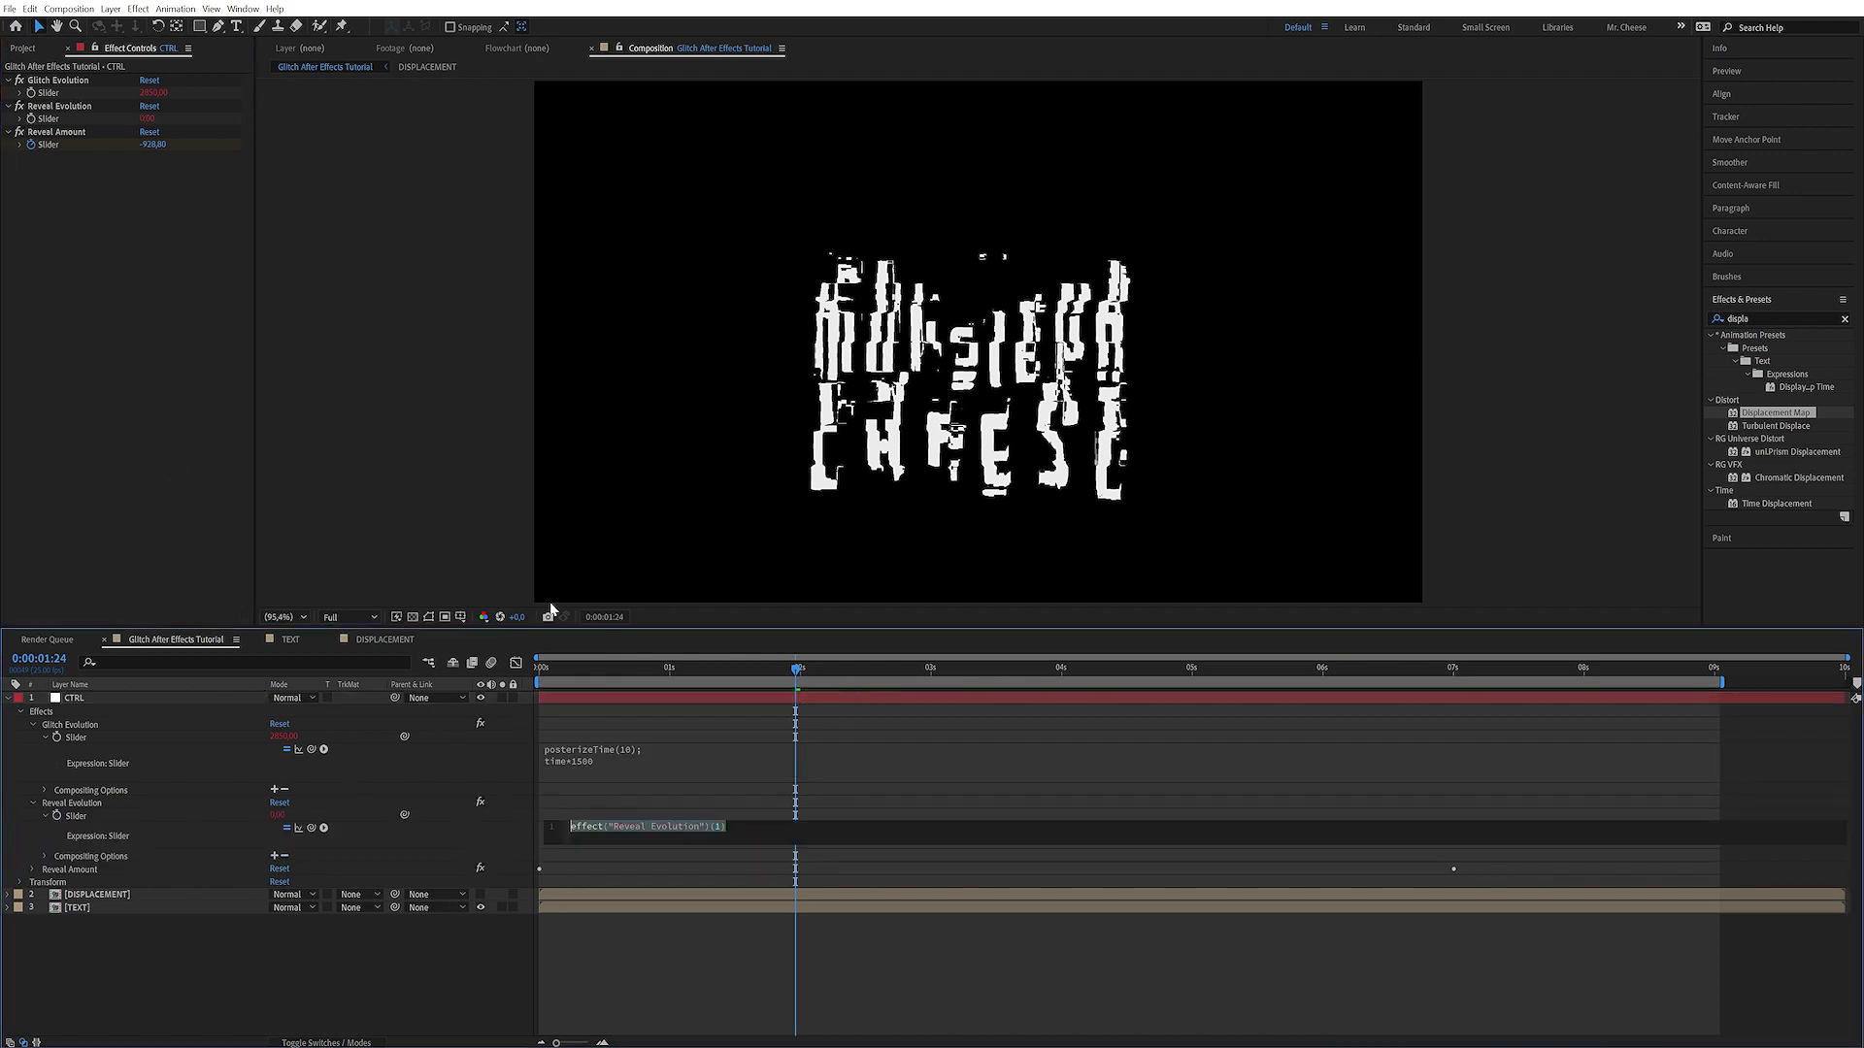
key("ctrl+v")
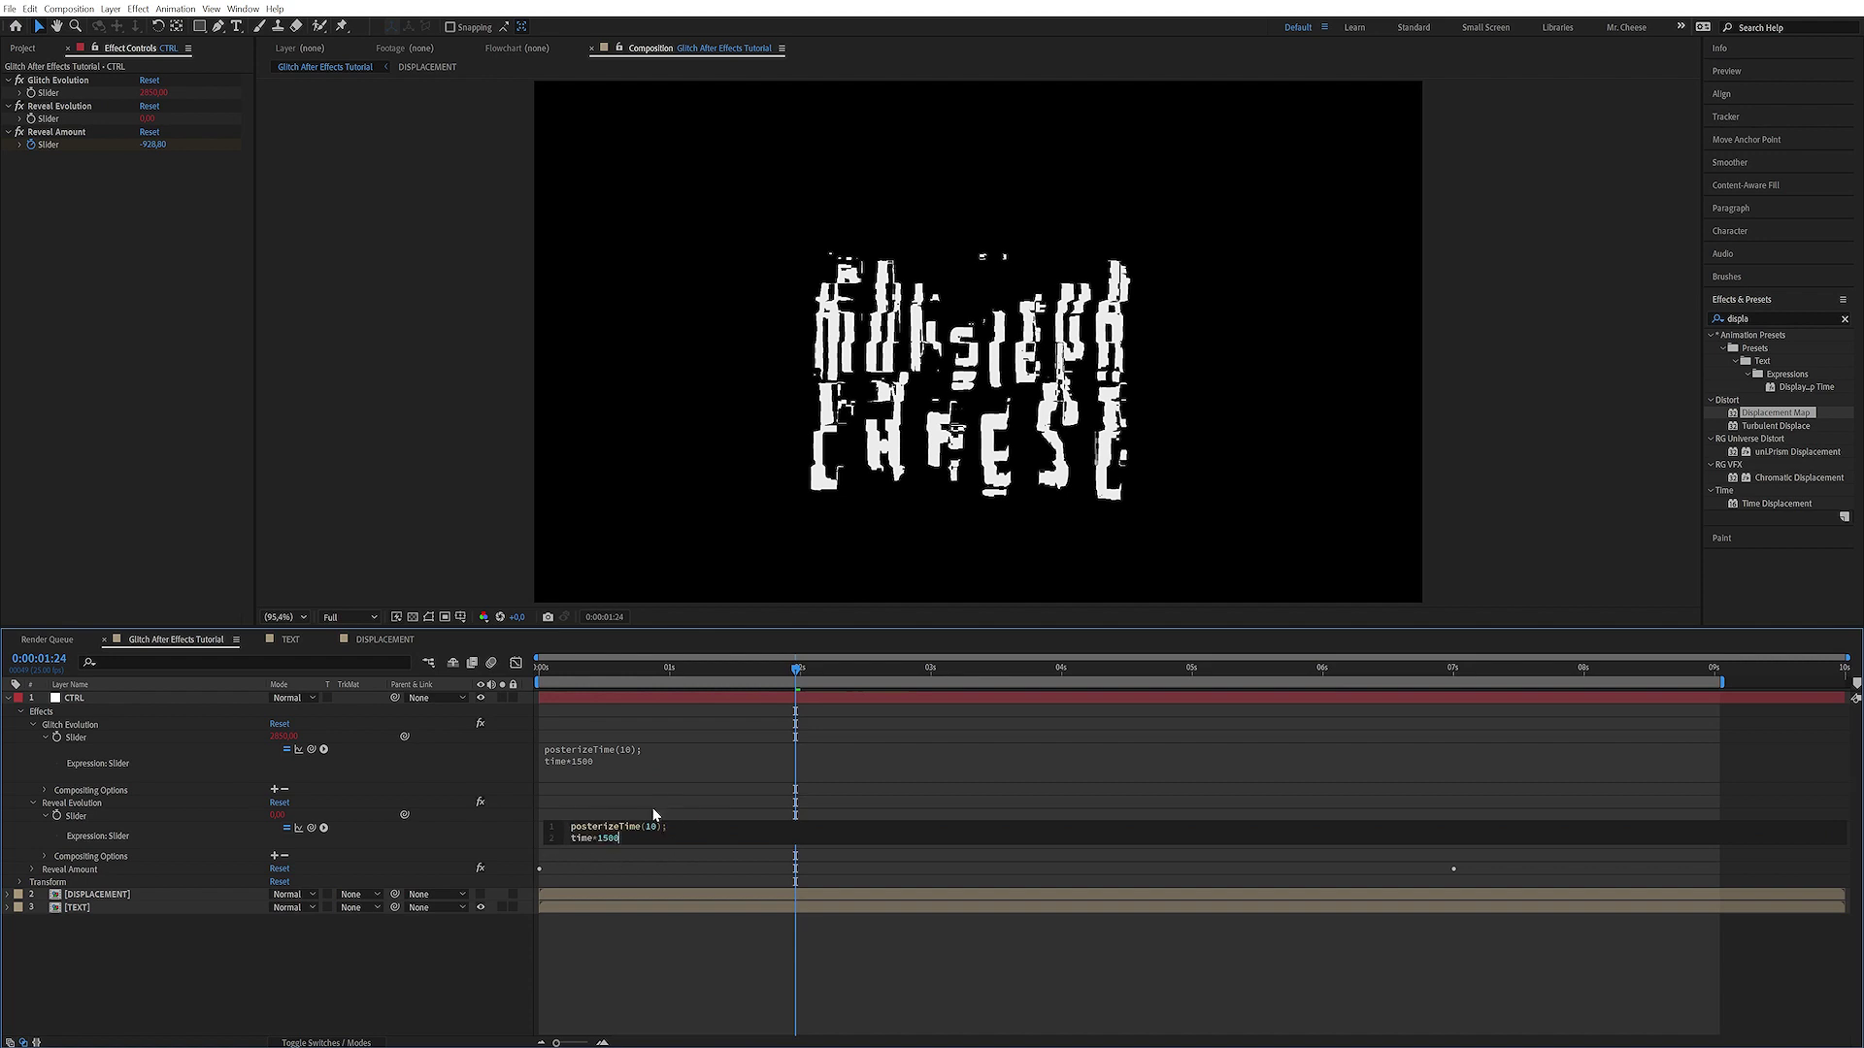
Change the Reveal Evolution expression to posterizeTime(4); and time*200, and play the animation from the start
key("shift+Left")
key("shift+Left")
key("shift+Left")
key("shift+Left")
type("2")
double_click(653, 816)
type("4")
left_click(721, 693)
key("Home")
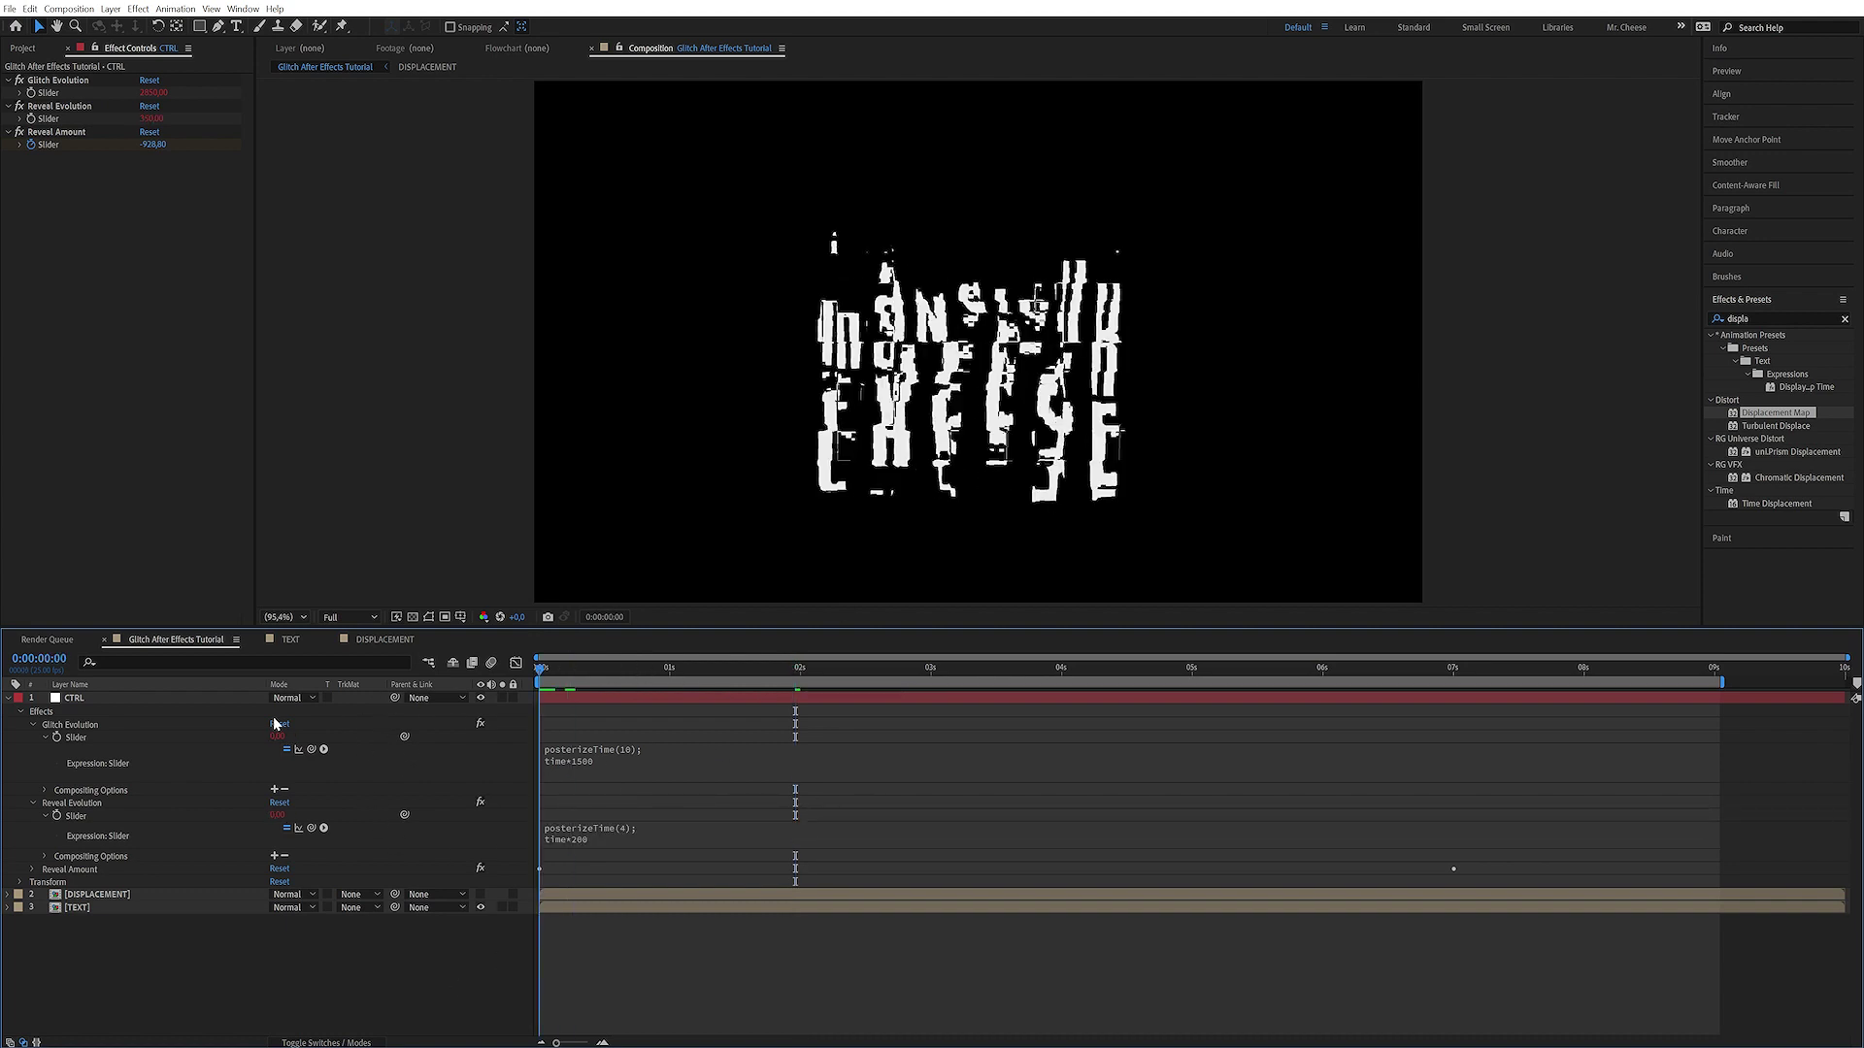
key("space")
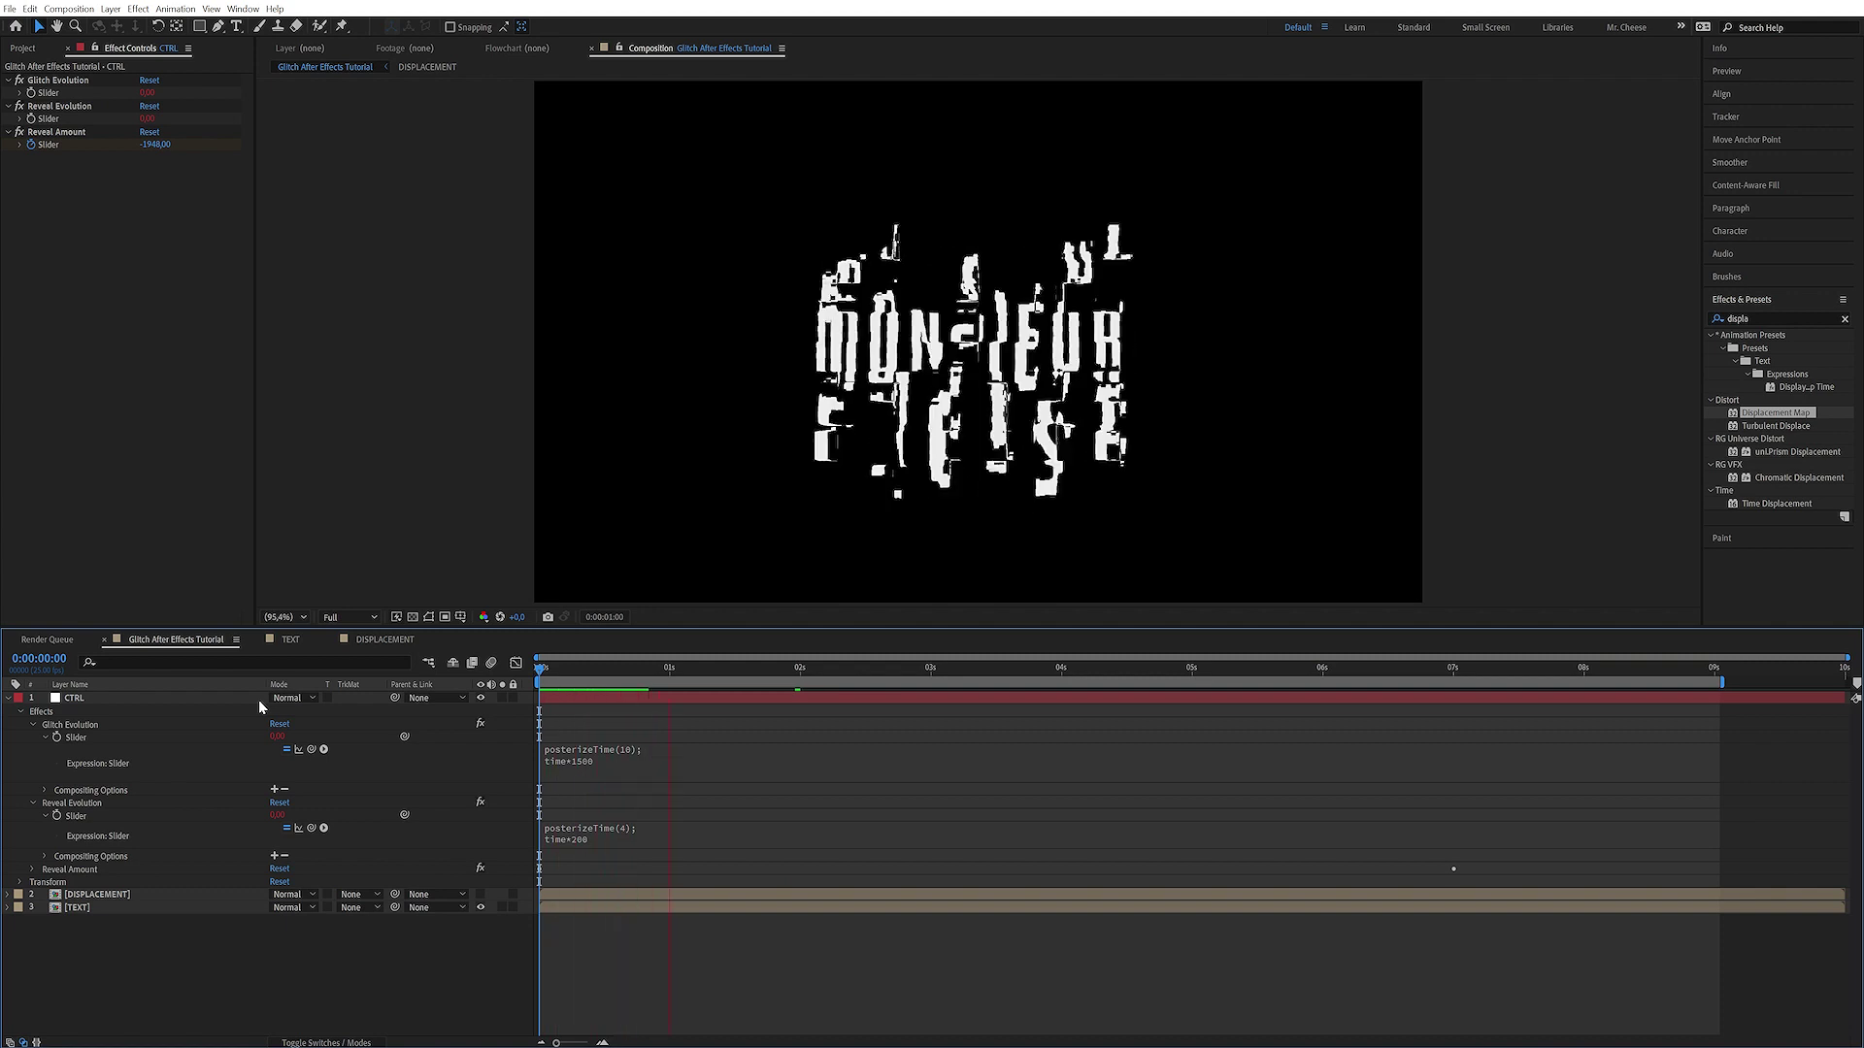
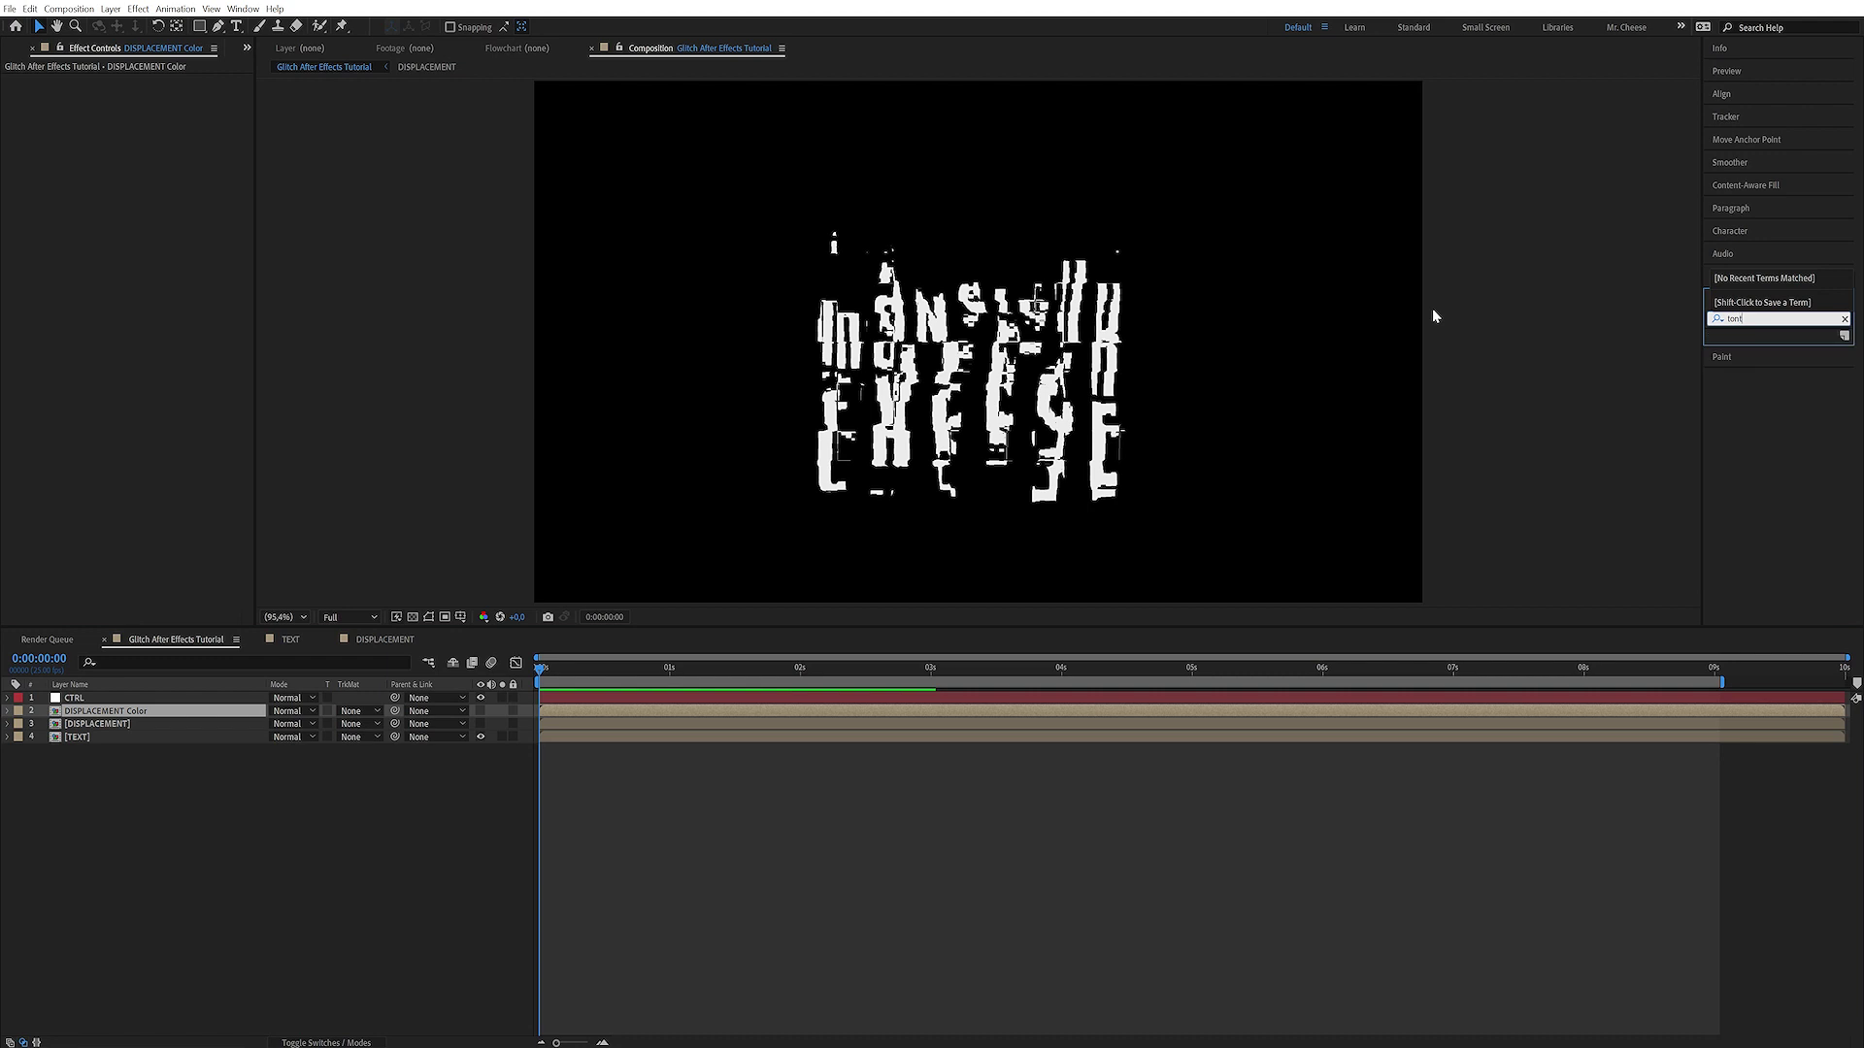
Apply the CC Toner effect to the DISPLACEMENT Color layer and set its Tones to Pentone
key("BackSpace")
type("er")
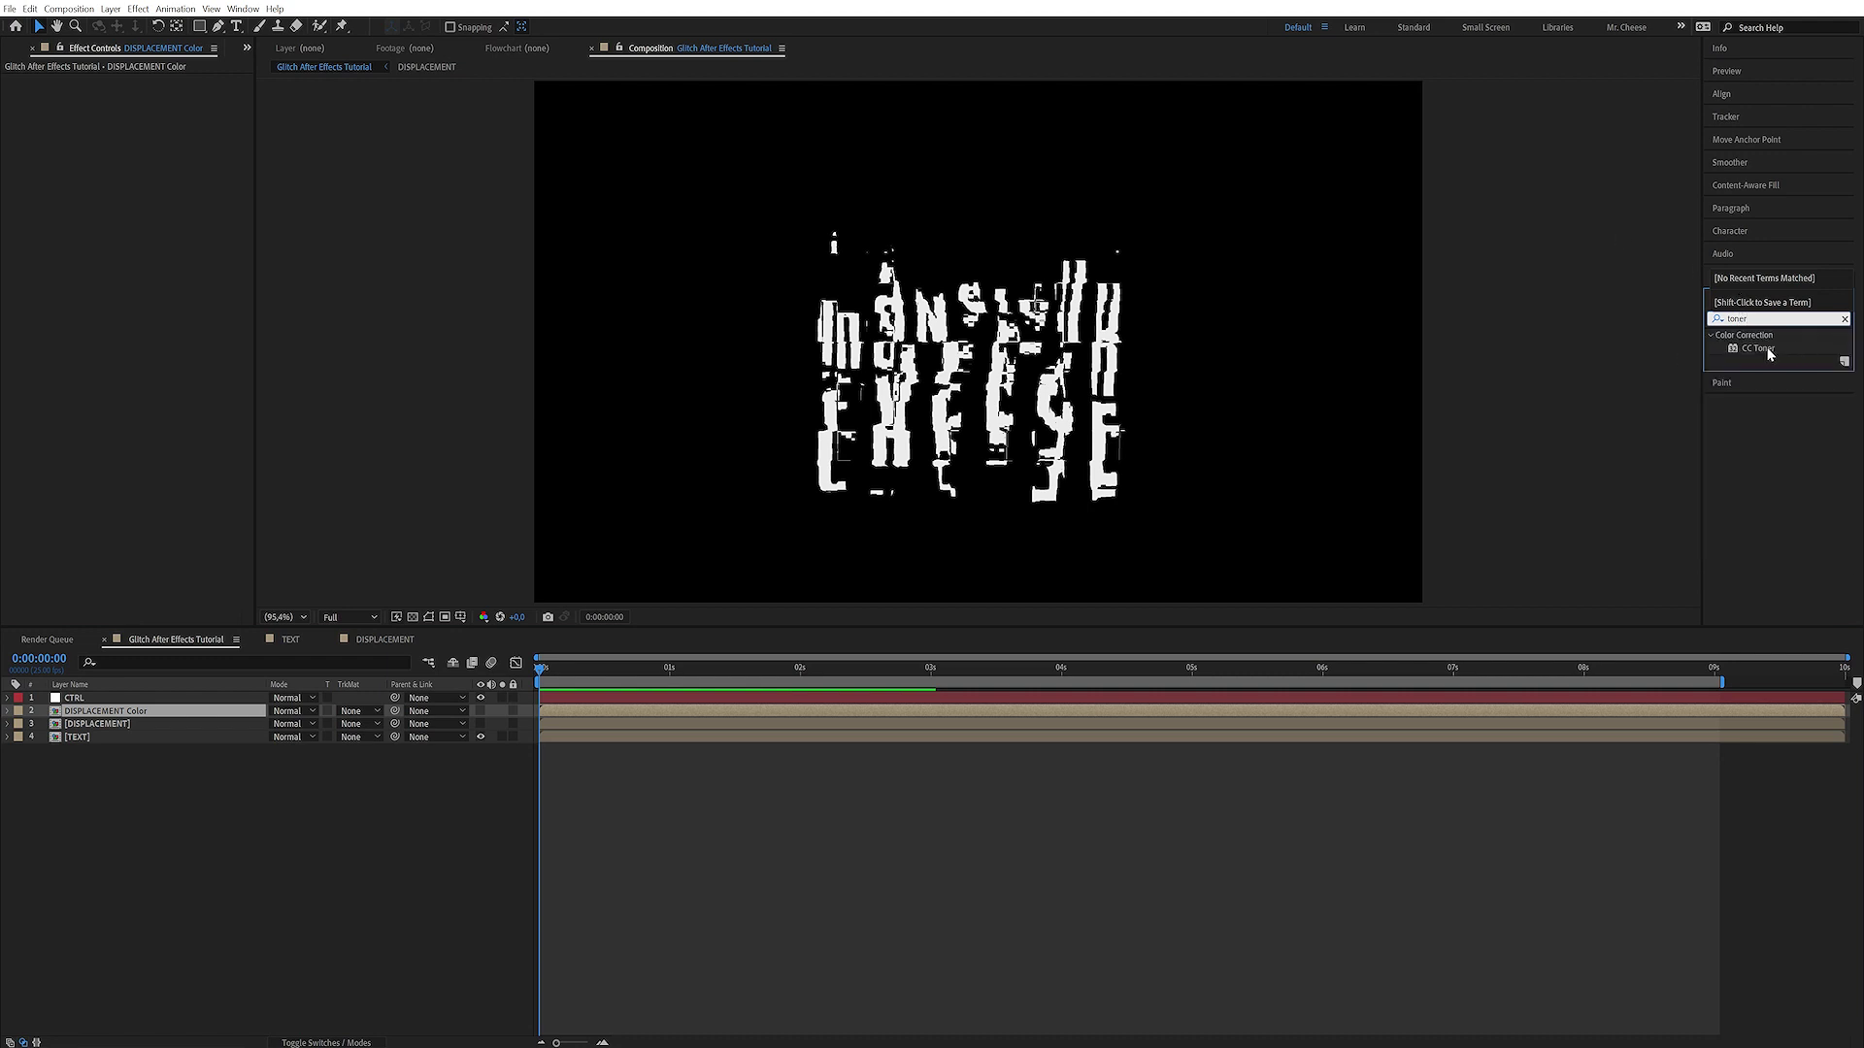
double_click(1757, 348)
left_click(195, 93)
left_click(193, 141)
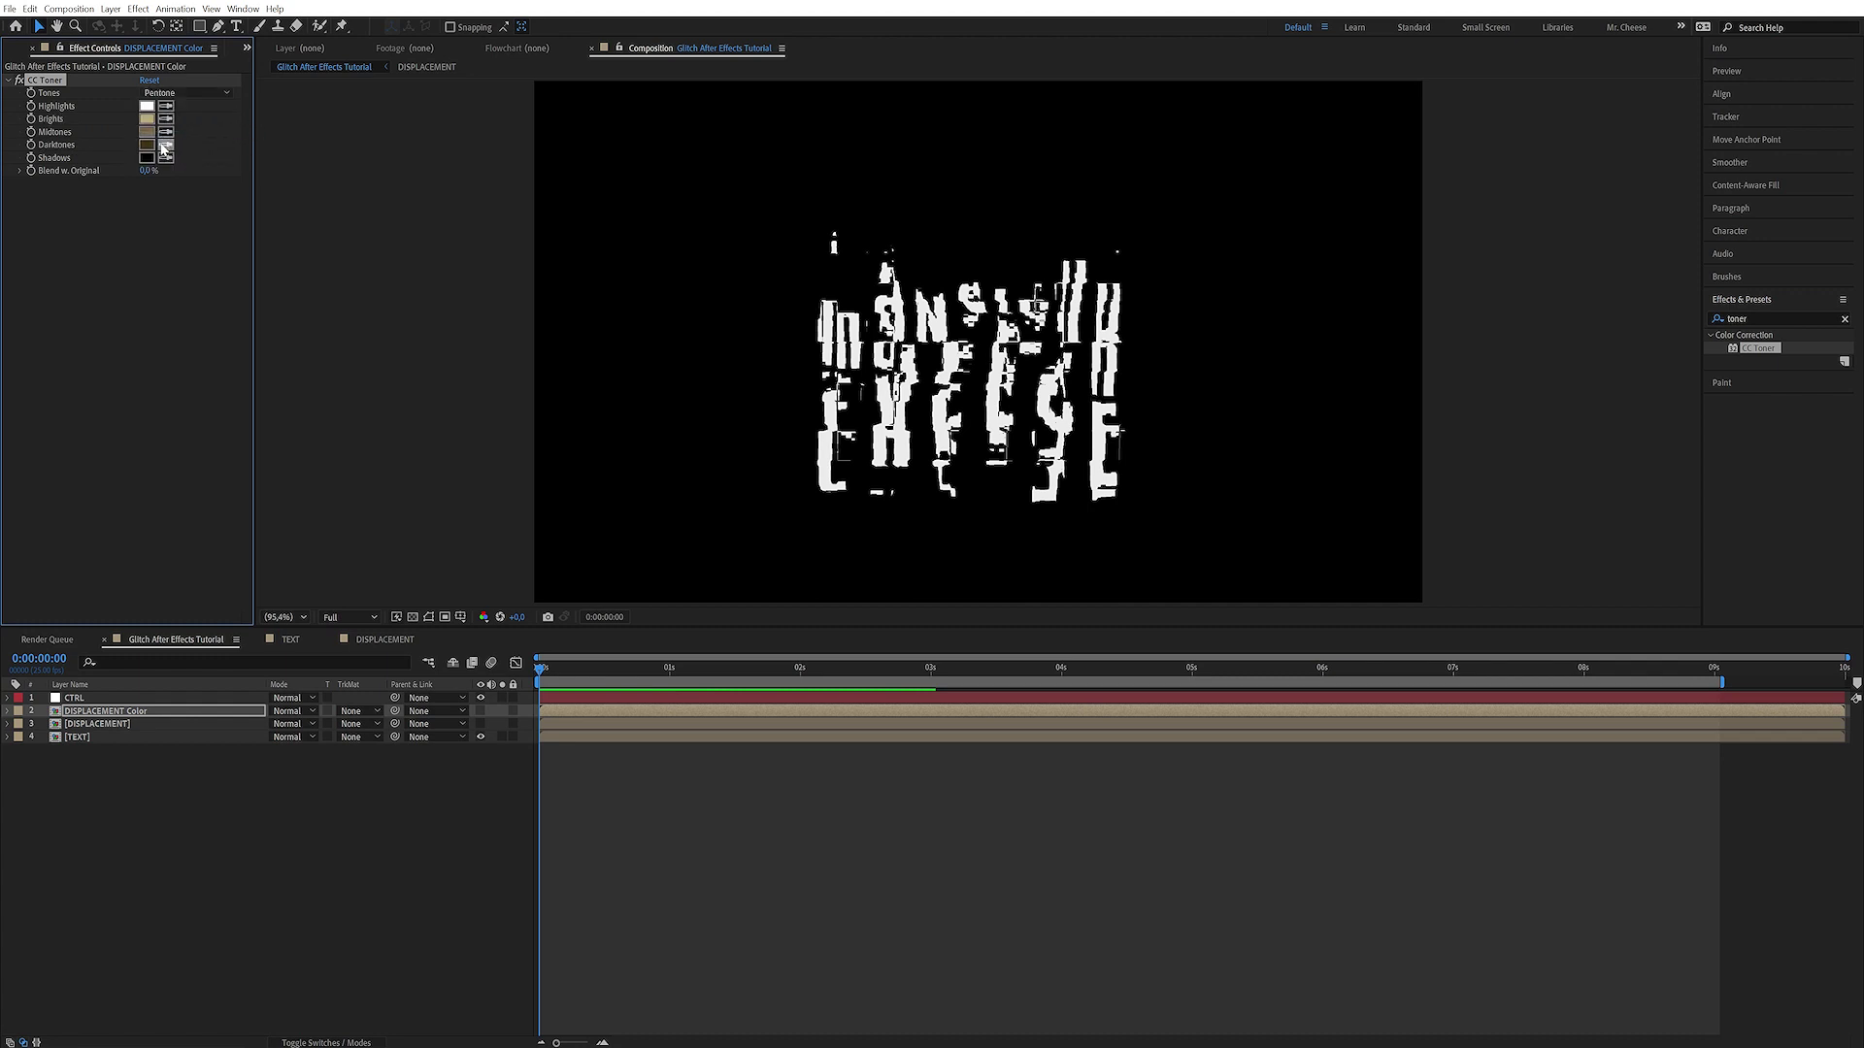
In CC Toner, set the Highlights color to a bright cyan-blue and the Brights color to magenta
left_click(147, 109)
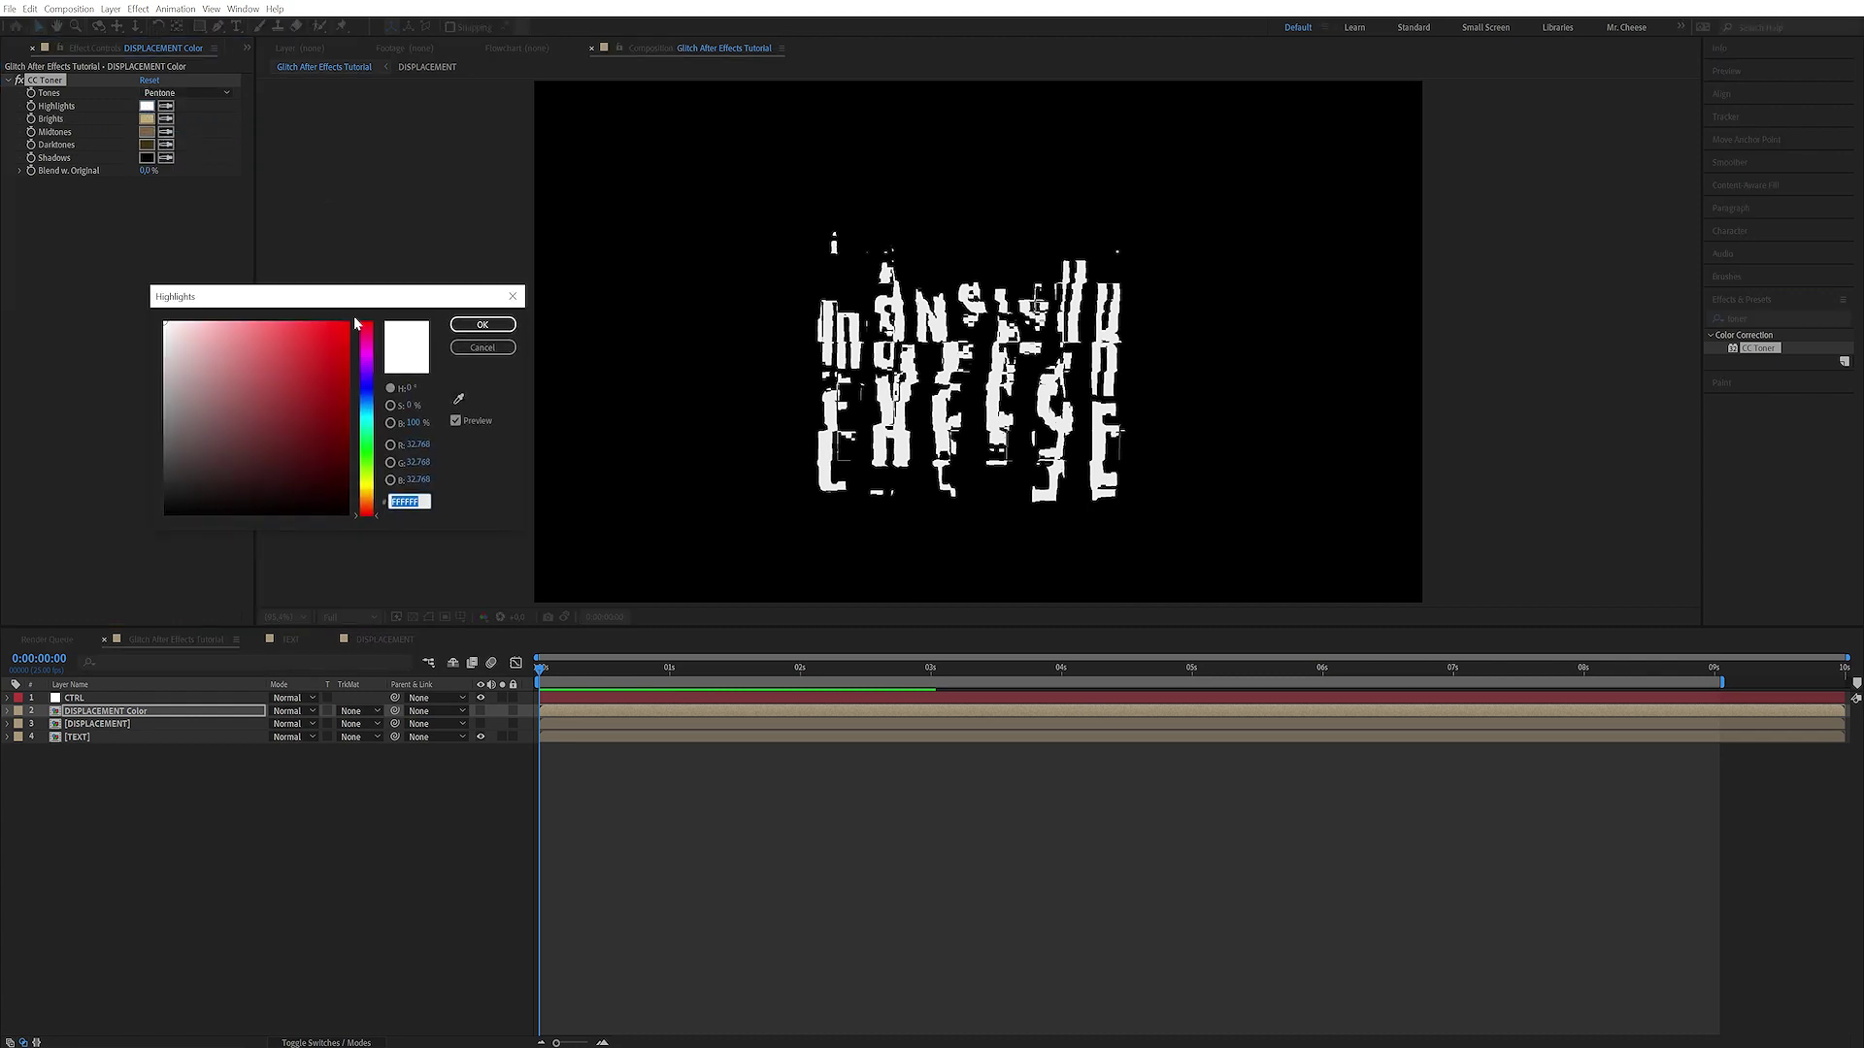
left_click(368, 409)
left_click_drag(368, 408, 368, 416)
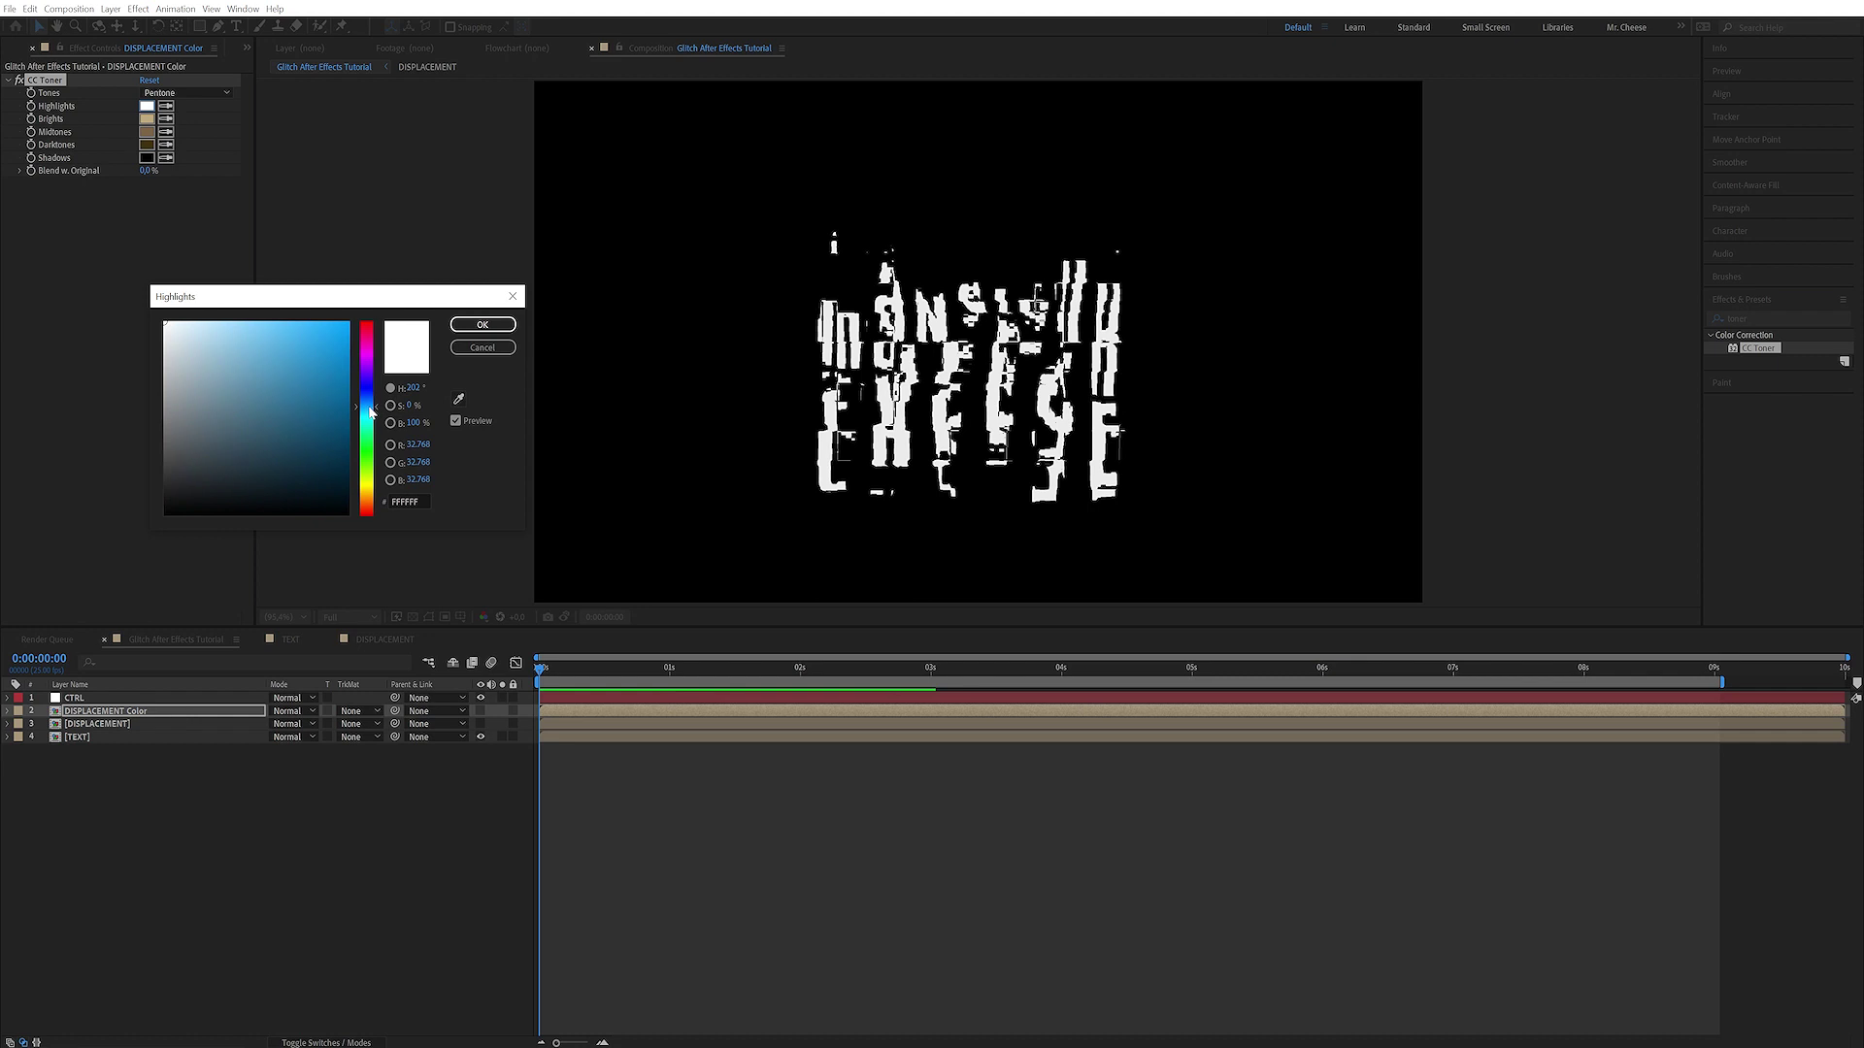
left_click(301, 326)
left_click(482, 324)
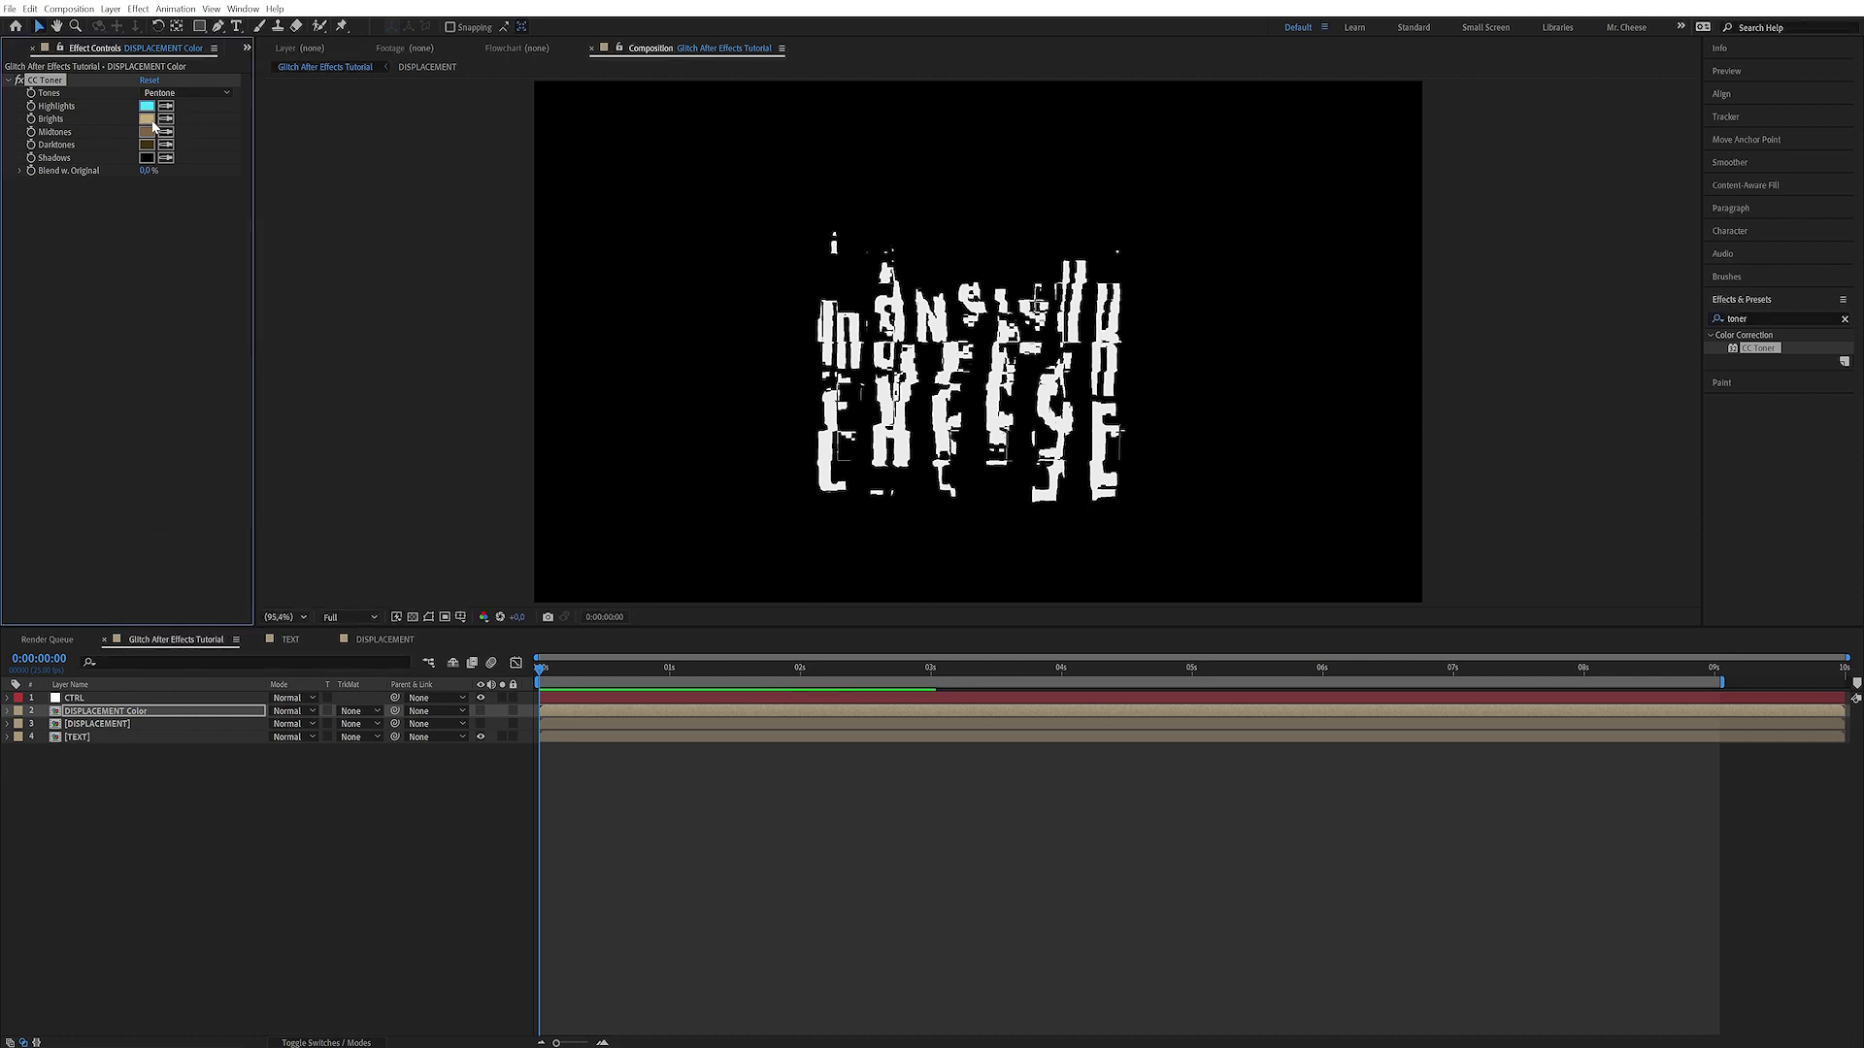
left_click(147, 120)
left_click(367, 365)
left_click(325, 335)
left_click(482, 324)
In CC Toner, set the Darktones color to a saturated orange-yellow and the Midtones color to black
left_click(147, 144)
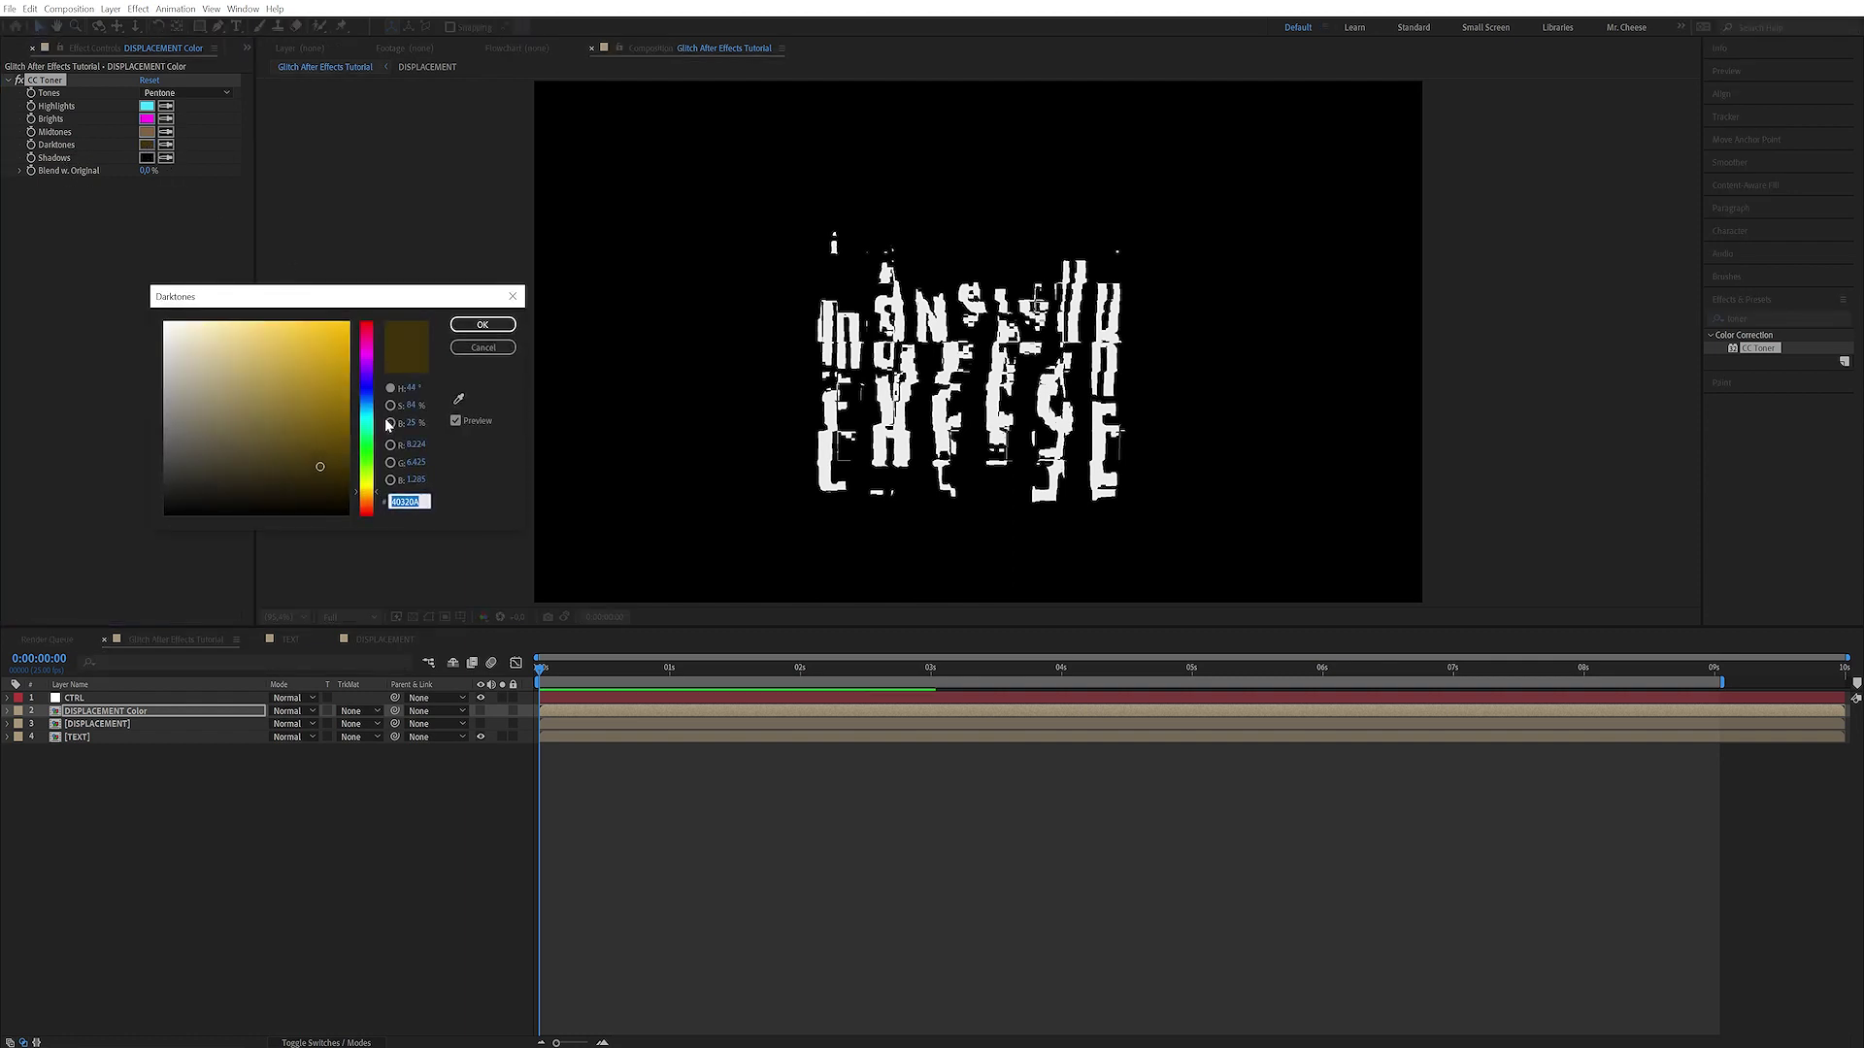
left_click_drag(316, 357, 321, 287)
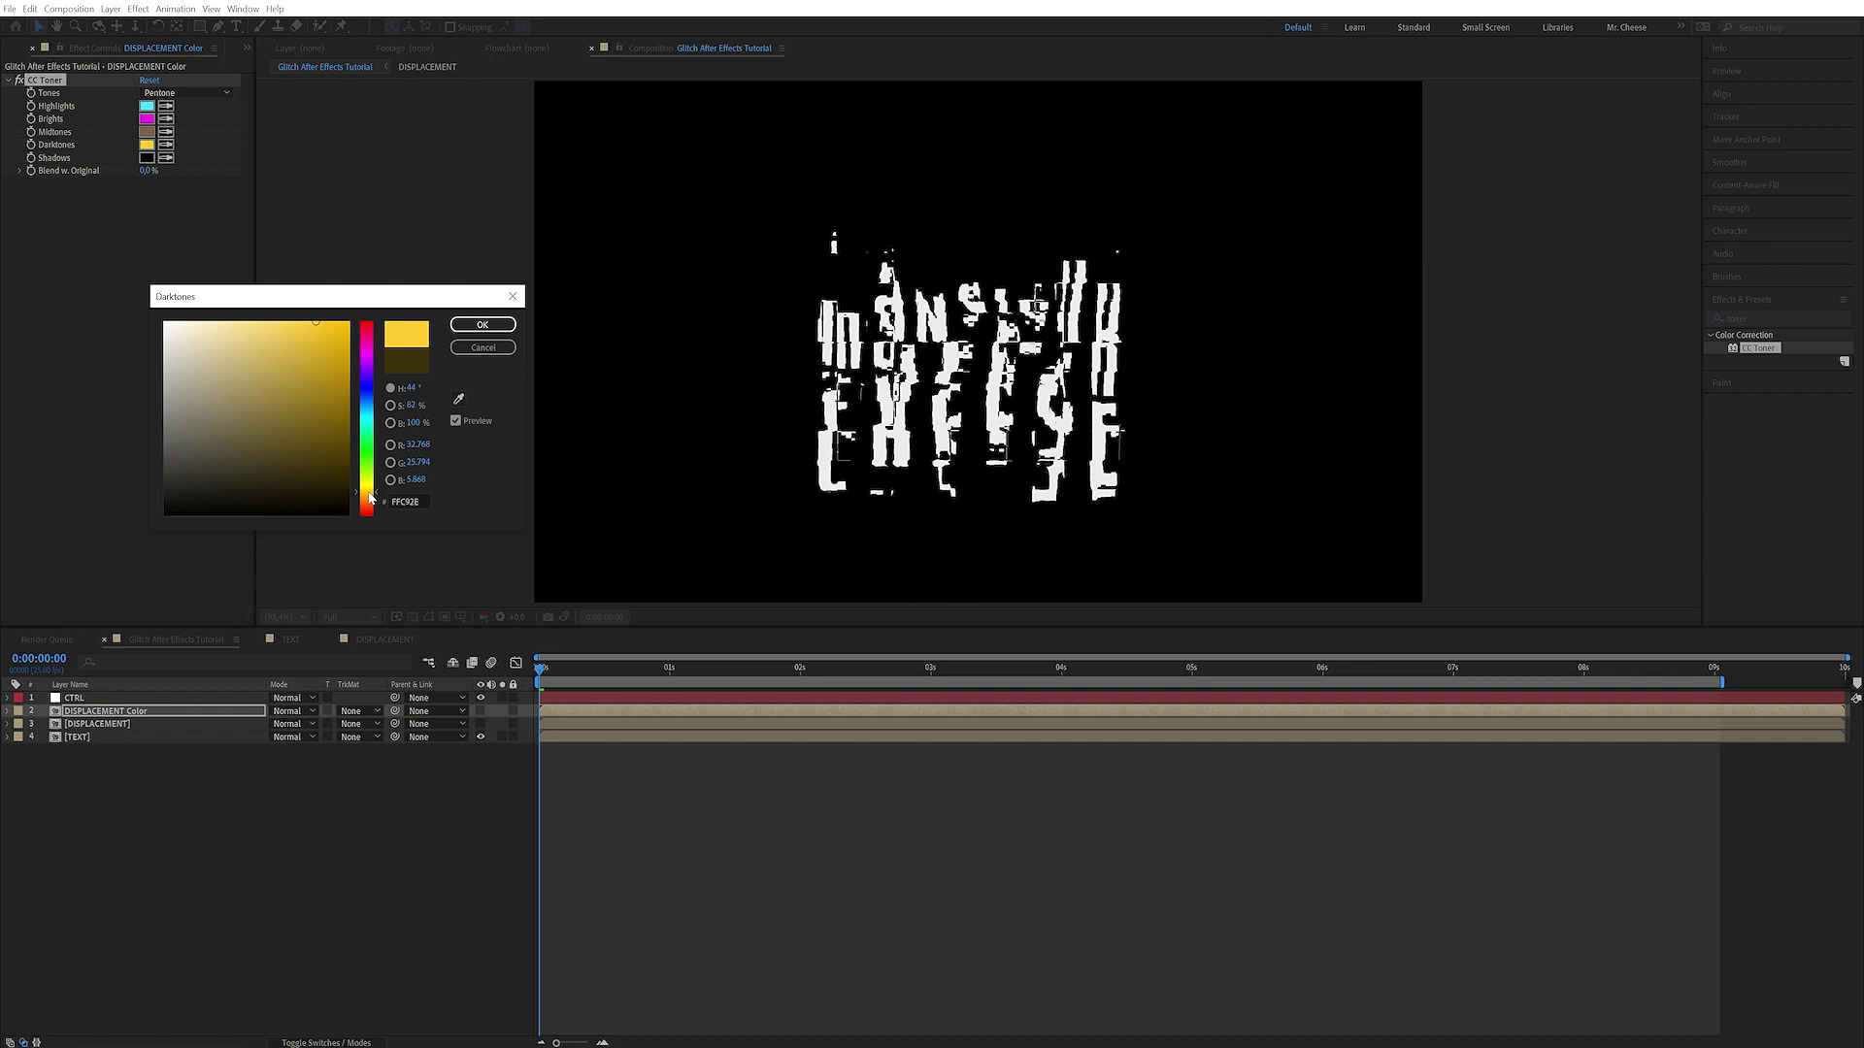
left_click(369, 499)
left_click(330, 335)
left_click(348, 323)
left_click(482, 324)
left_click(146, 132)
left_click(258, 437)
left_click_drag(259, 437, 58, 541)
left_click(482, 324)
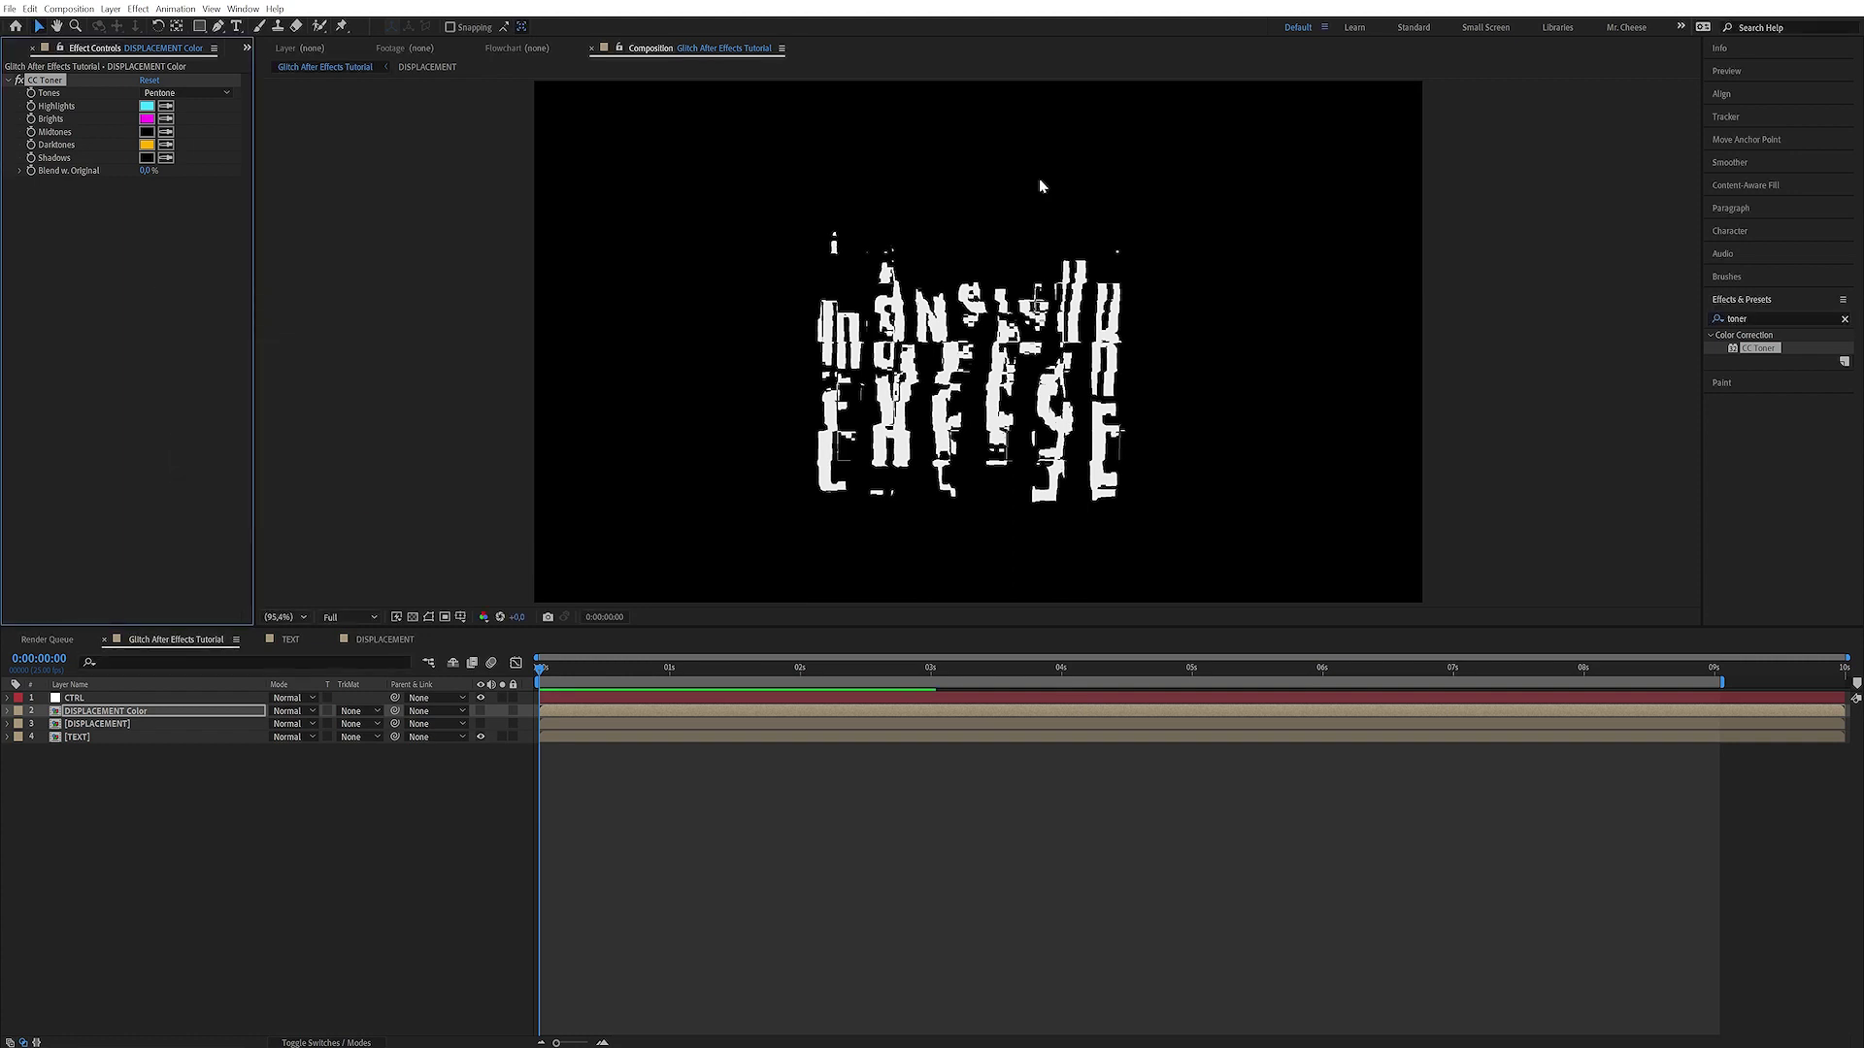
Make the DISPLACEMENT Color layer visible and set its blending mode to Screen
left_click(600, 676)
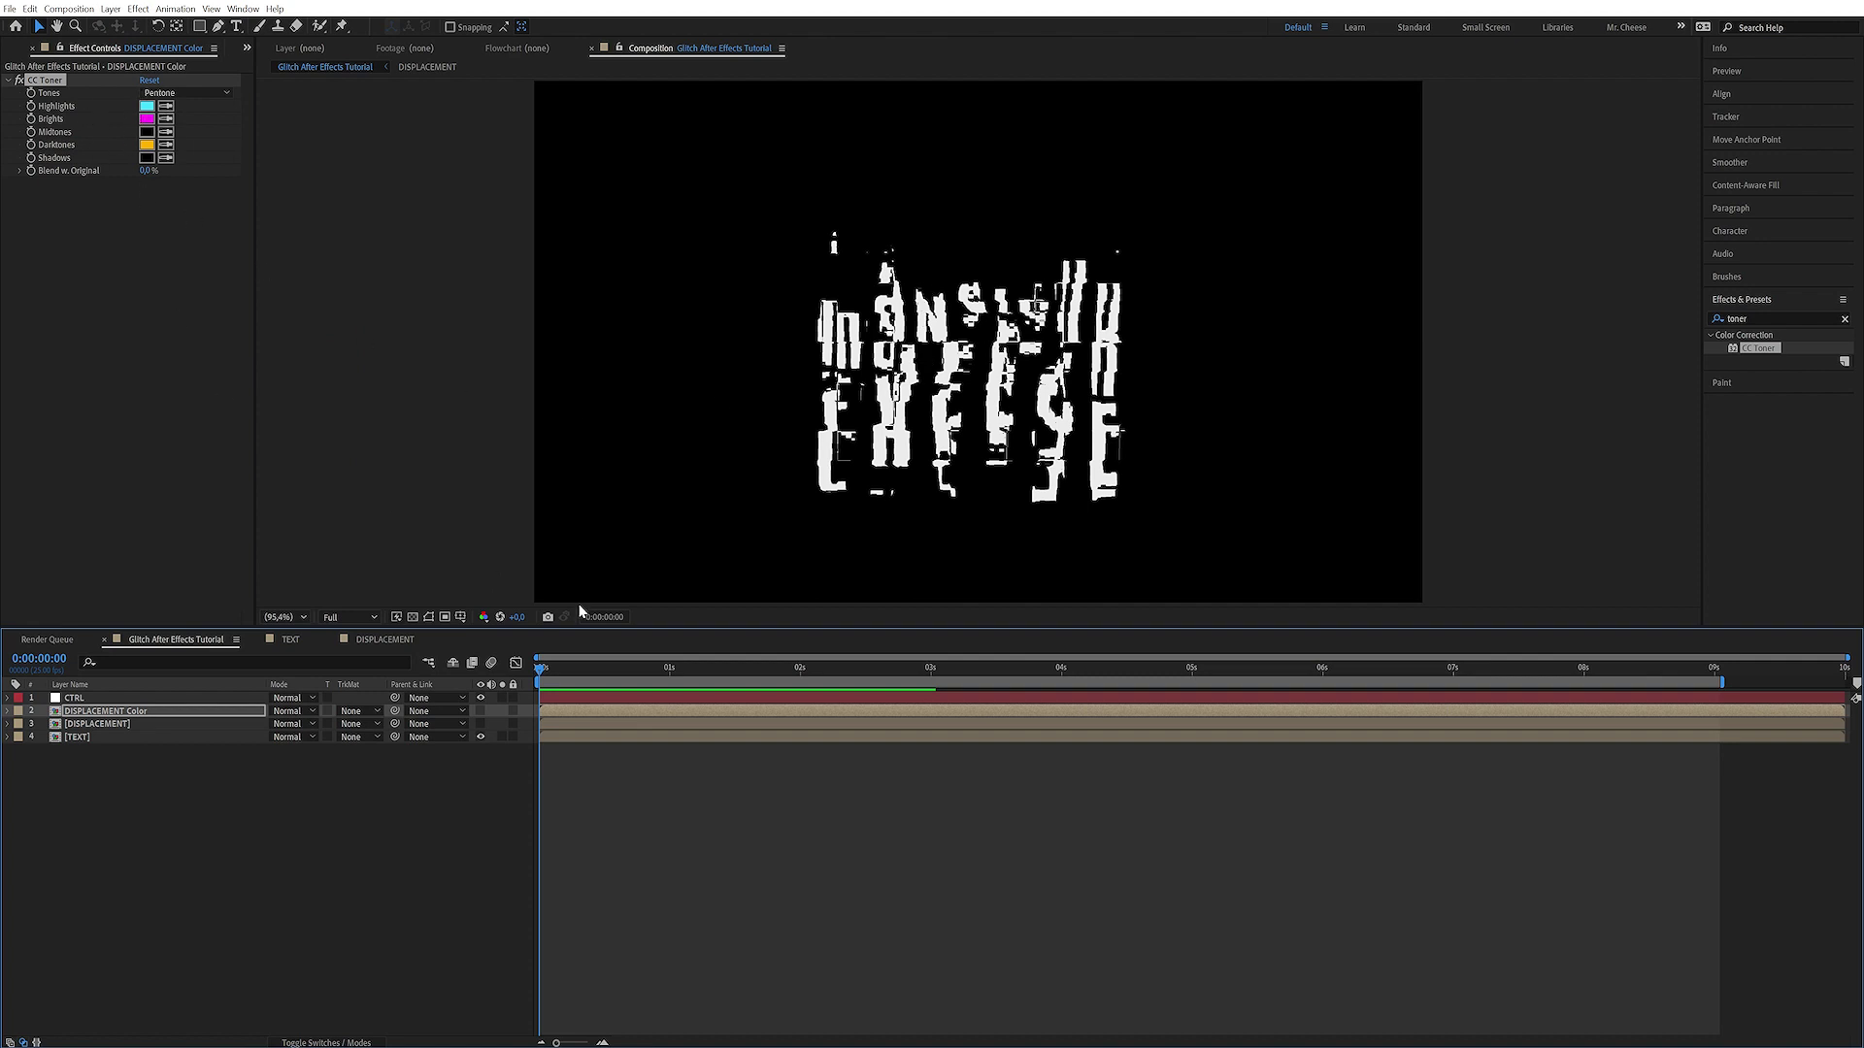
left_click(480, 711)
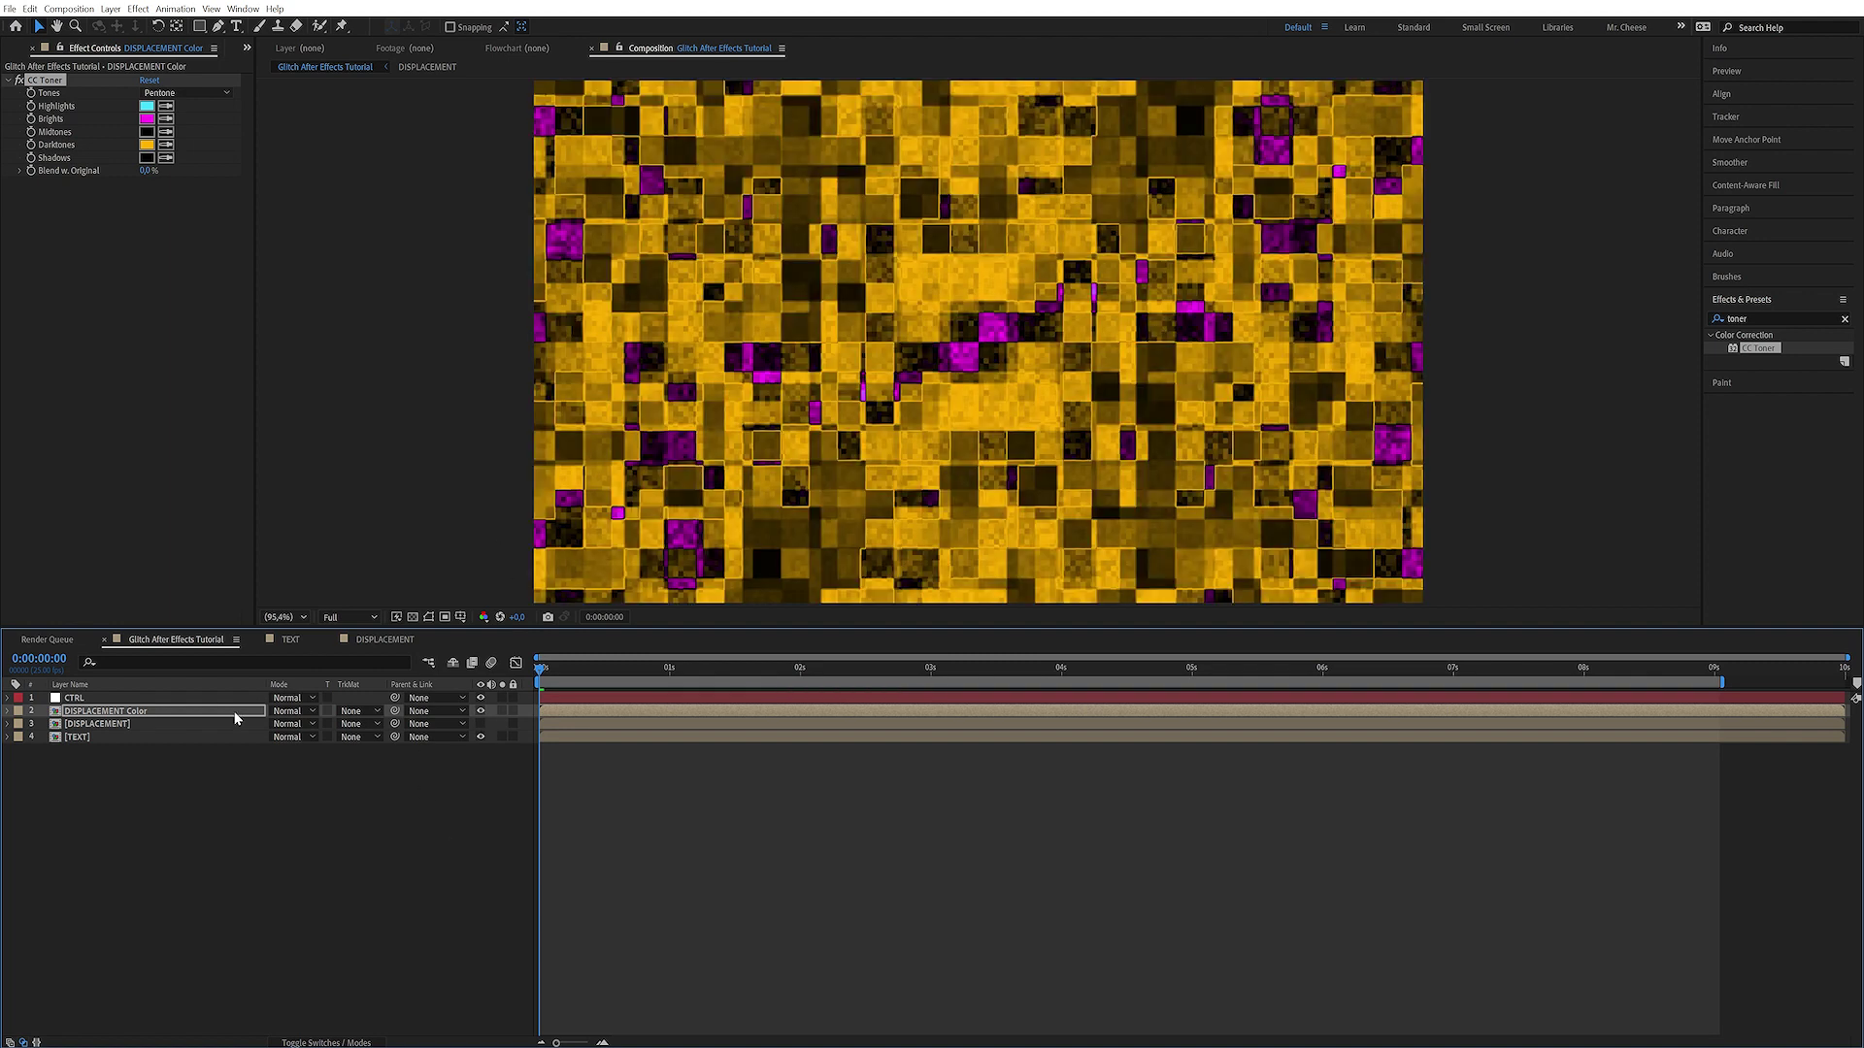
left_click(294, 711)
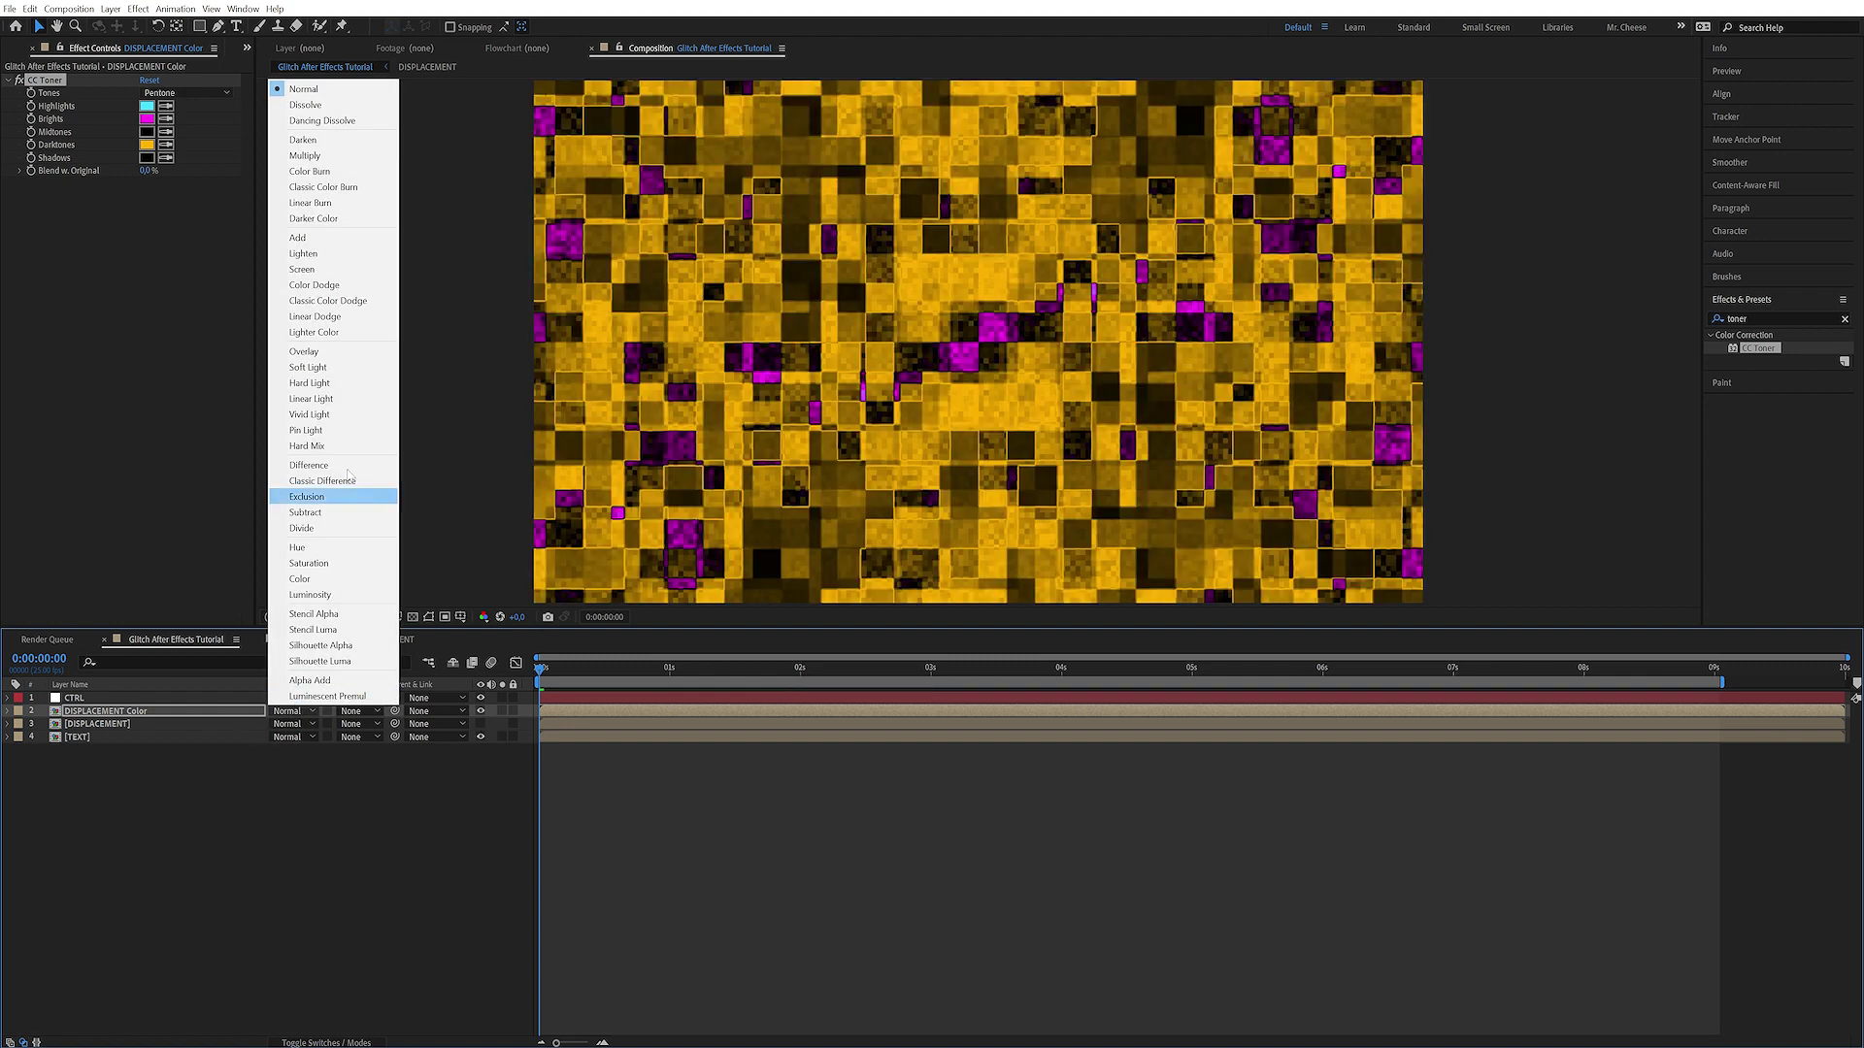
left_click(301, 270)
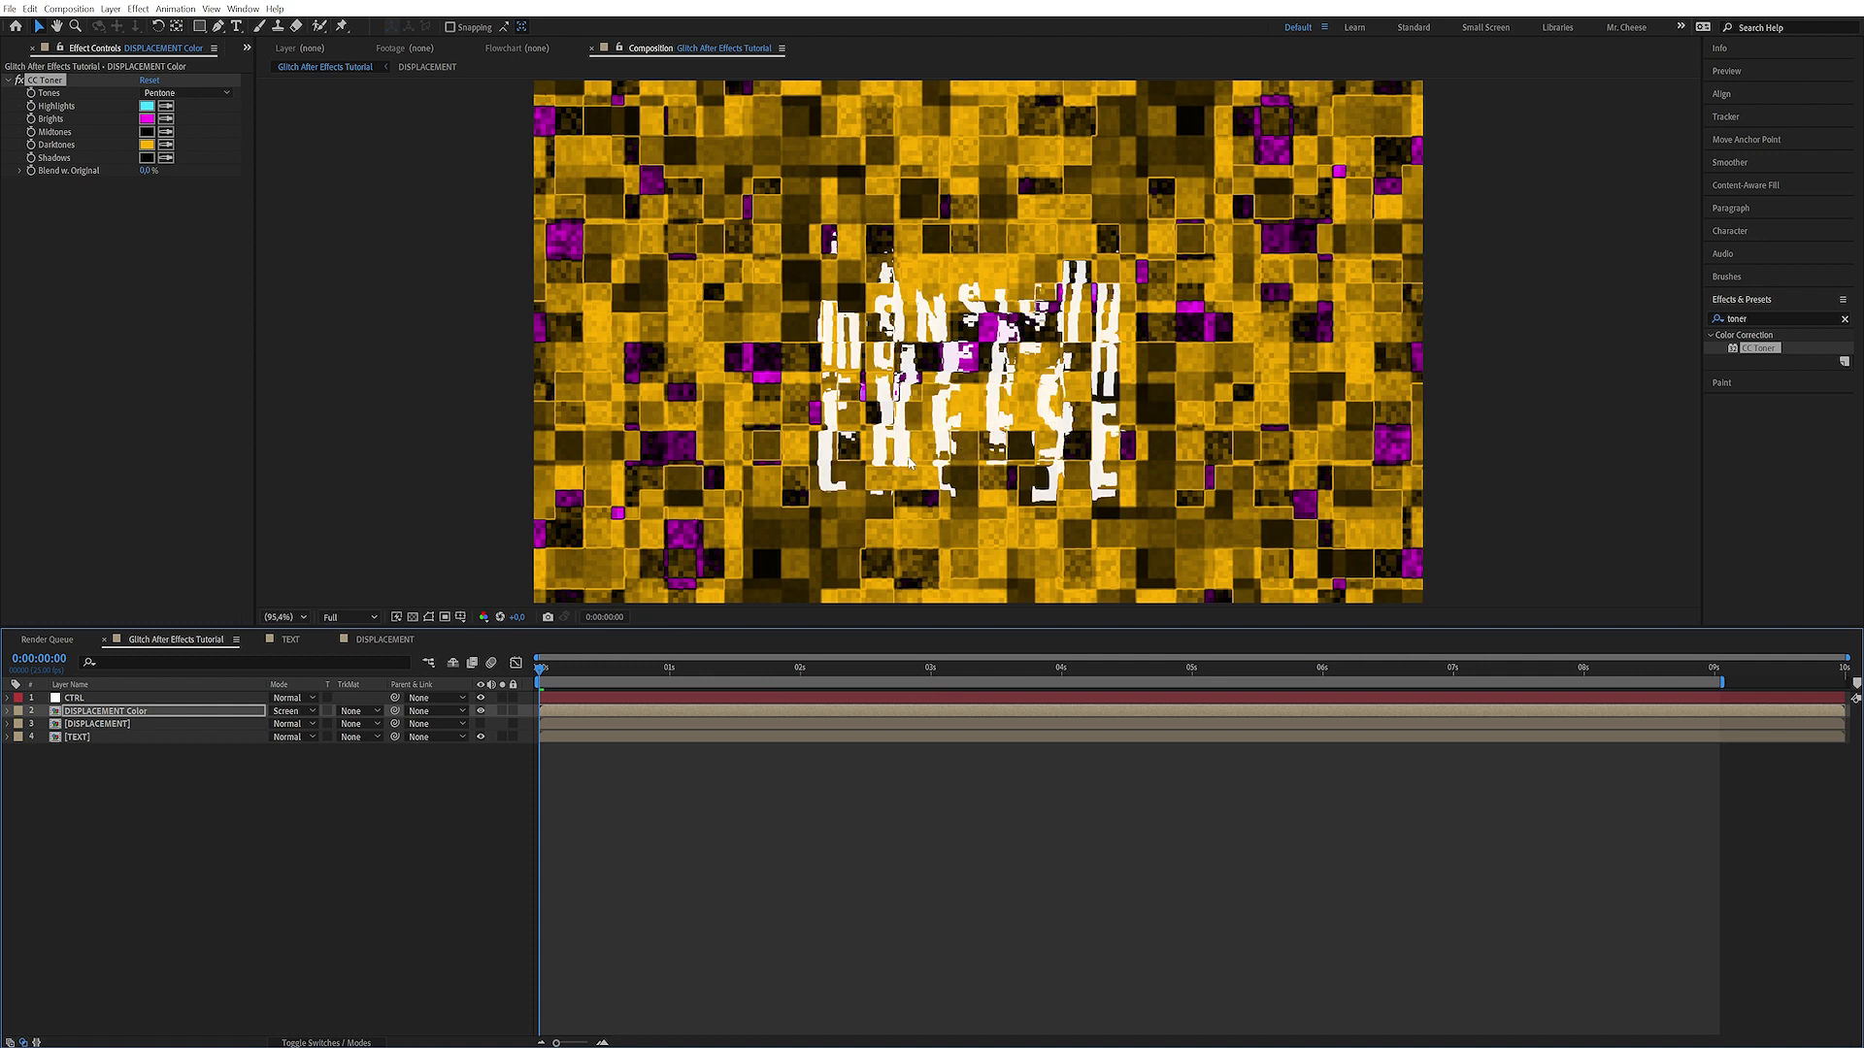
Find the Knoll UnMult effect and apply it to the DISPLACEMENT Color layer
left_click(1709, 319)
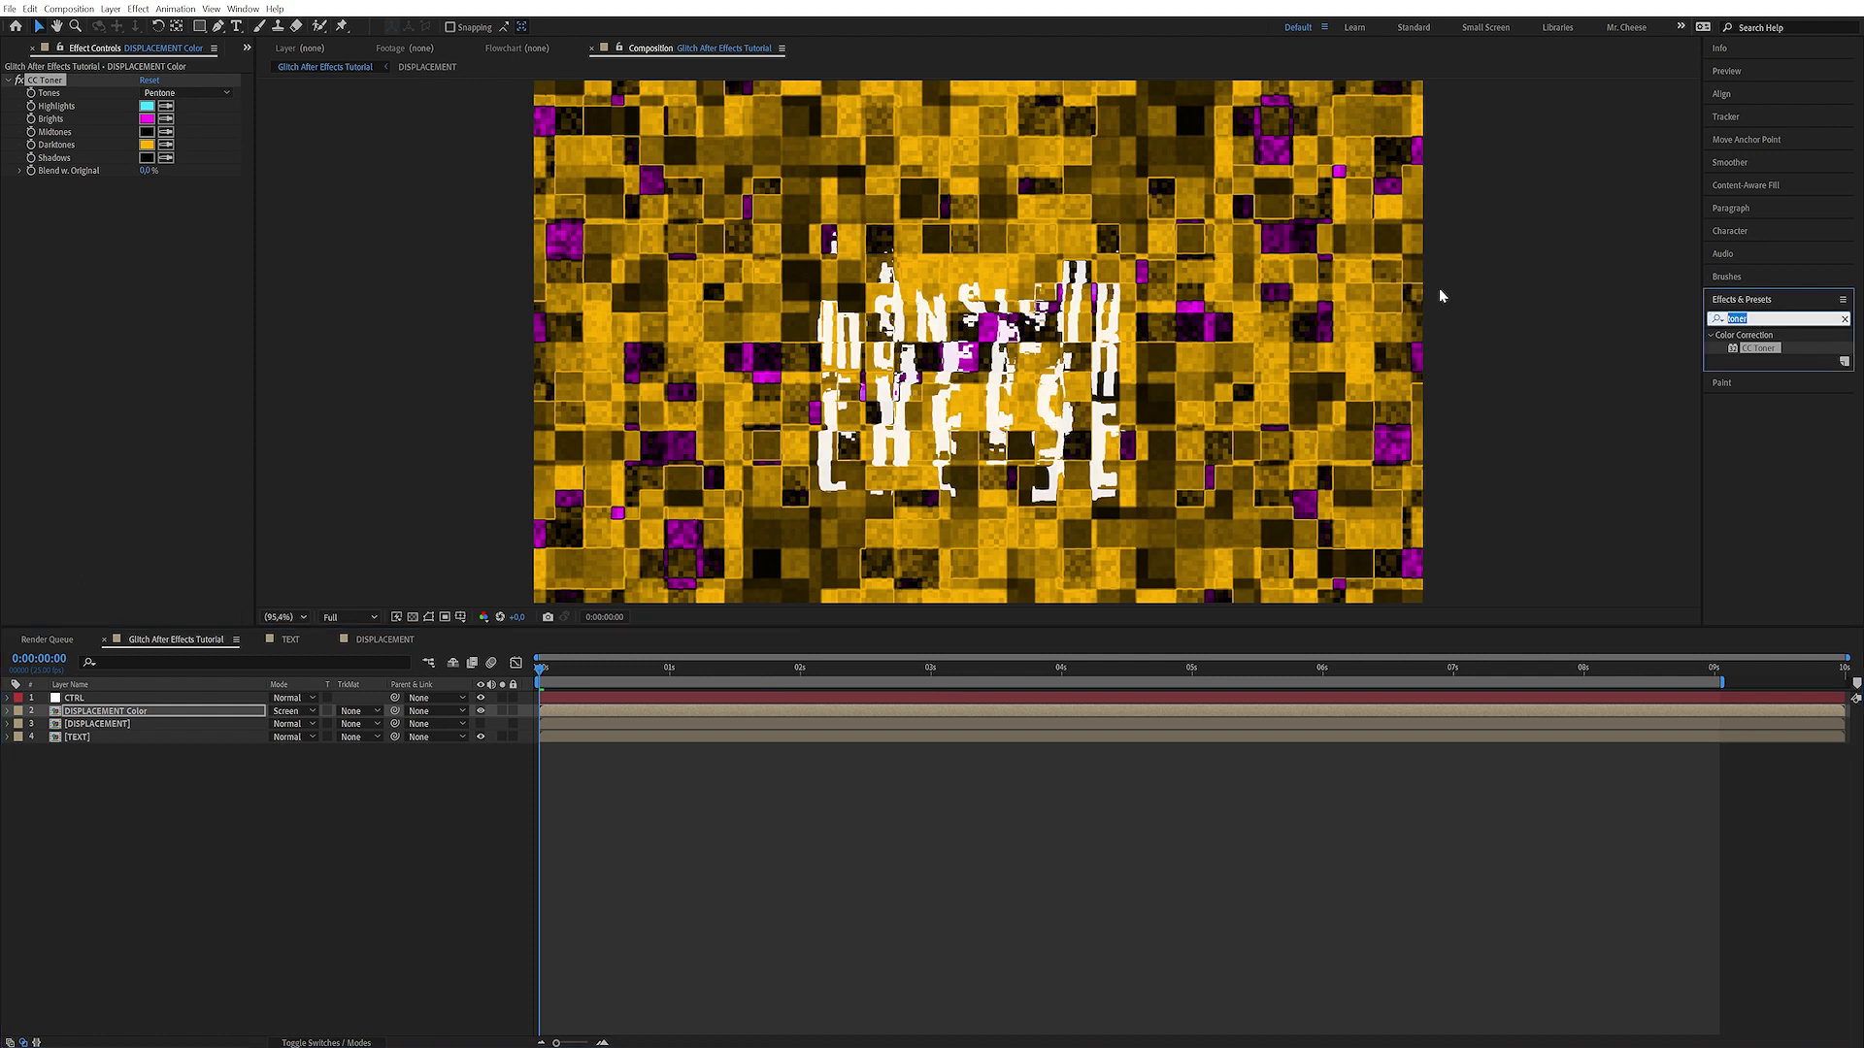
type("unm")
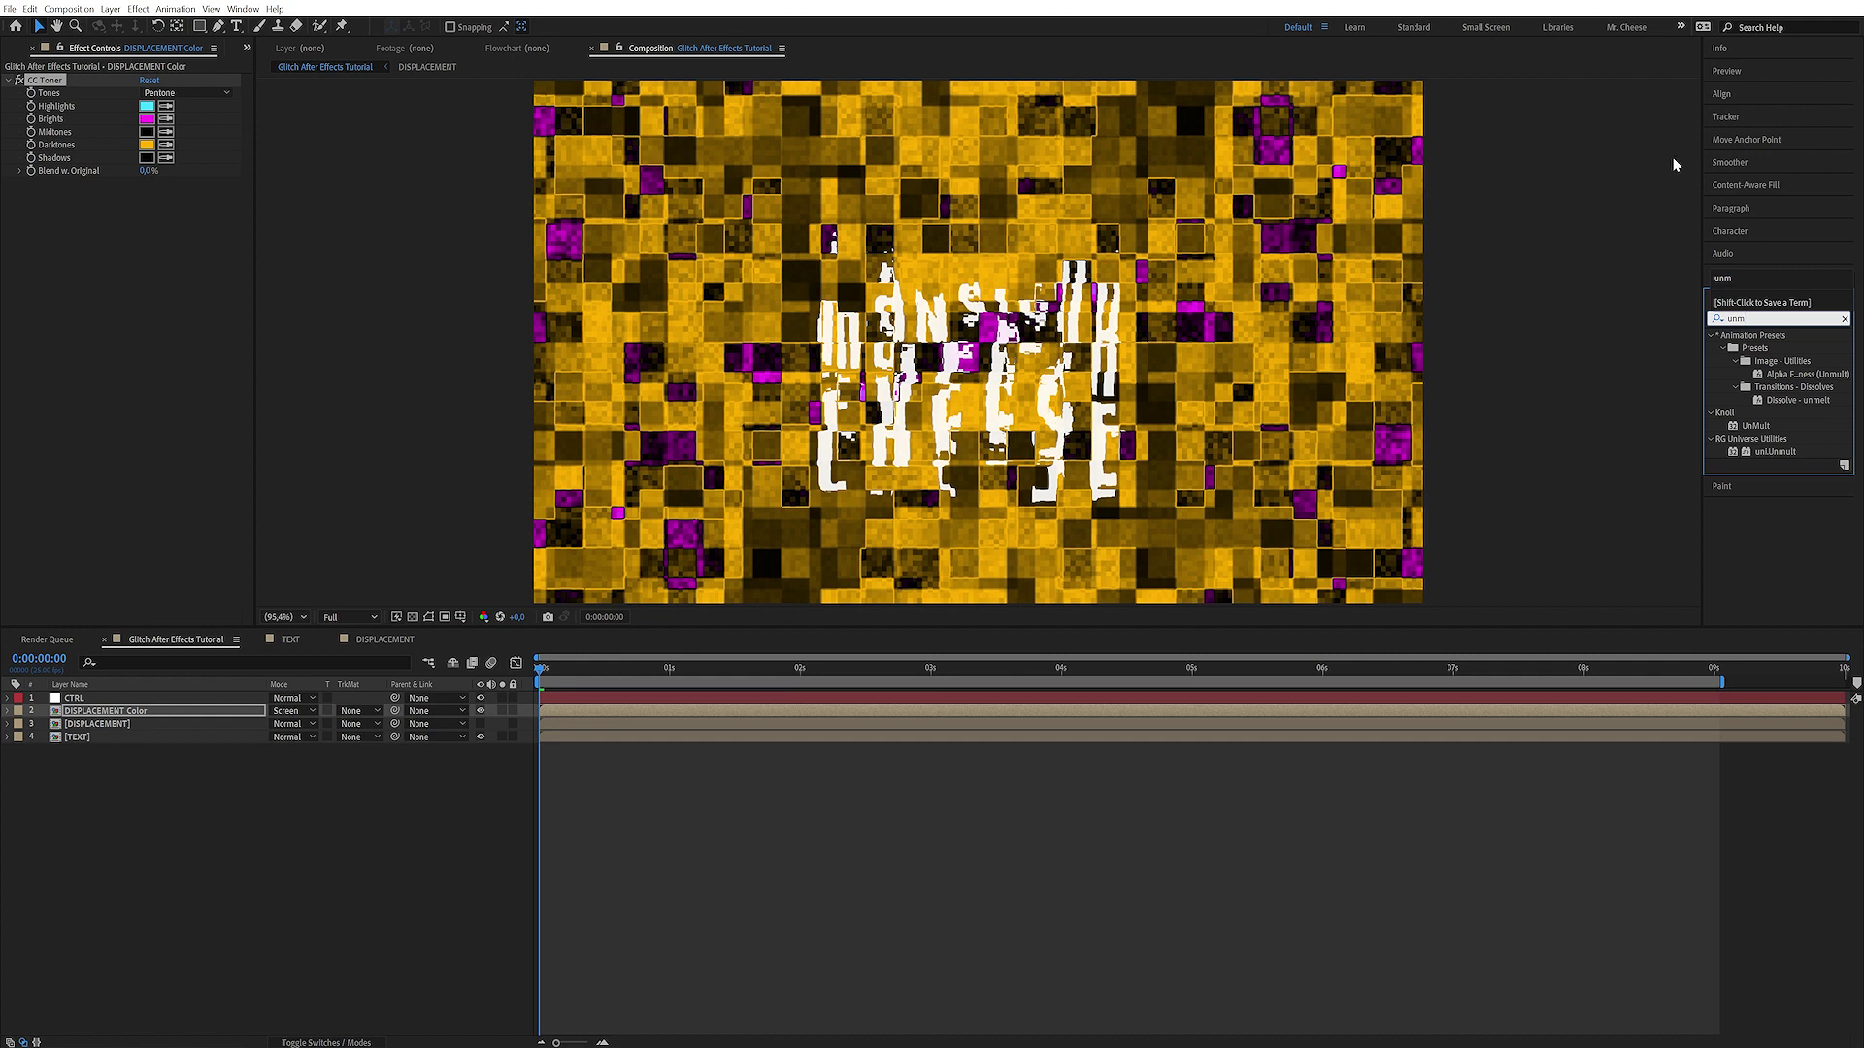
double_click(1757, 426)
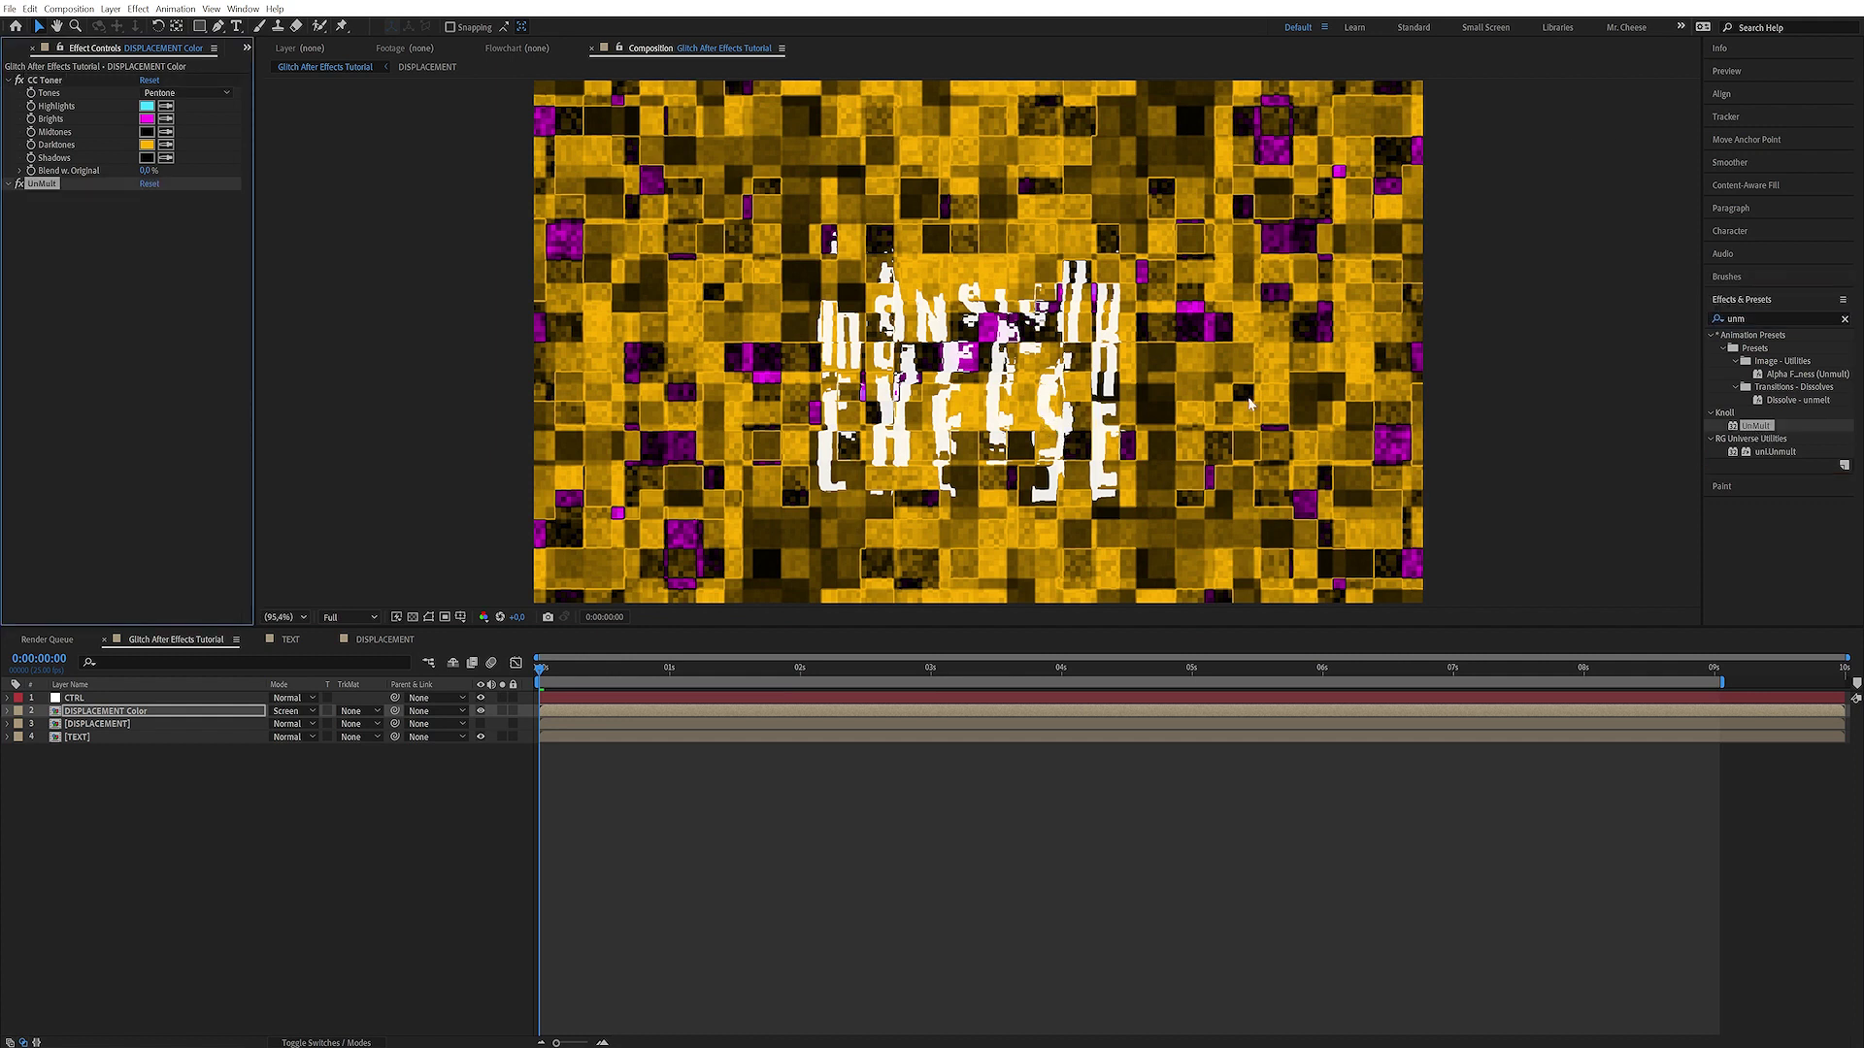
Apply Set Matte to the DISPLACEMENT Color layer, taking the matte from the TEXT layer with its Effects & Masks
left_click(1765, 319)
type("set")
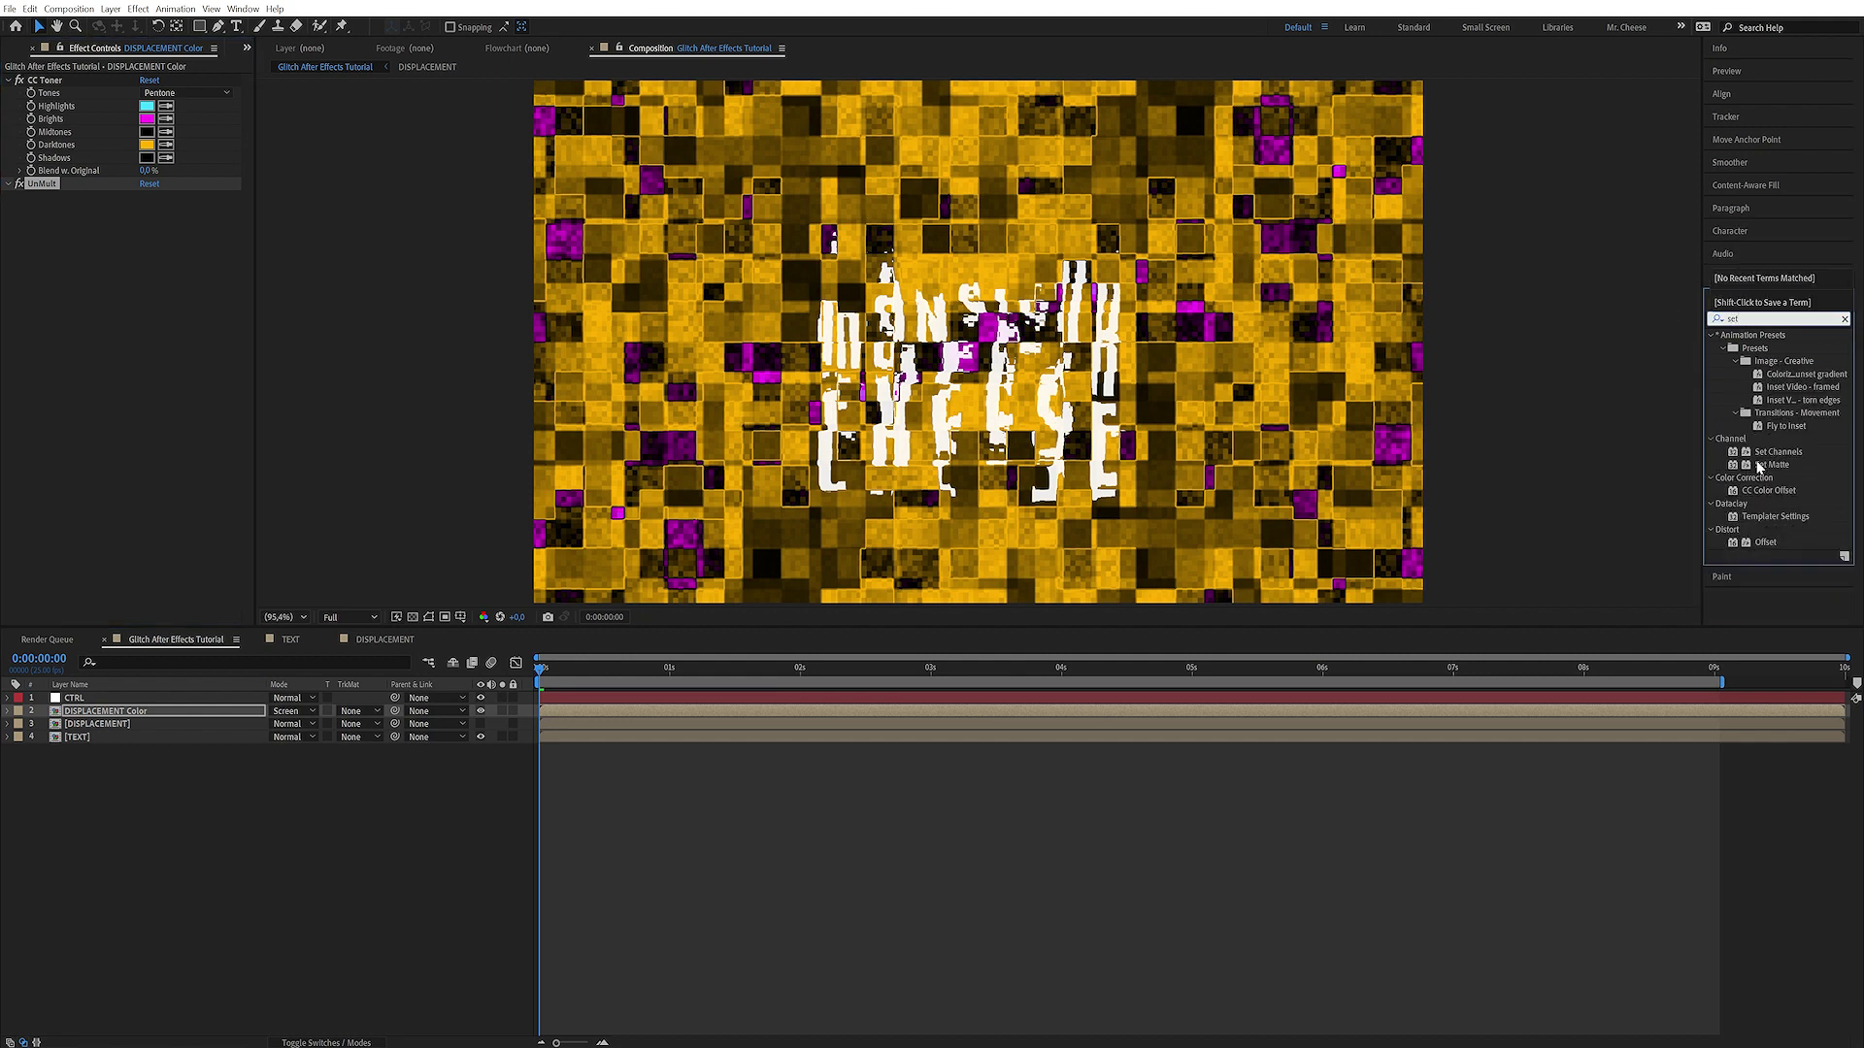
left_click_drag(1772, 464, 1121, 522)
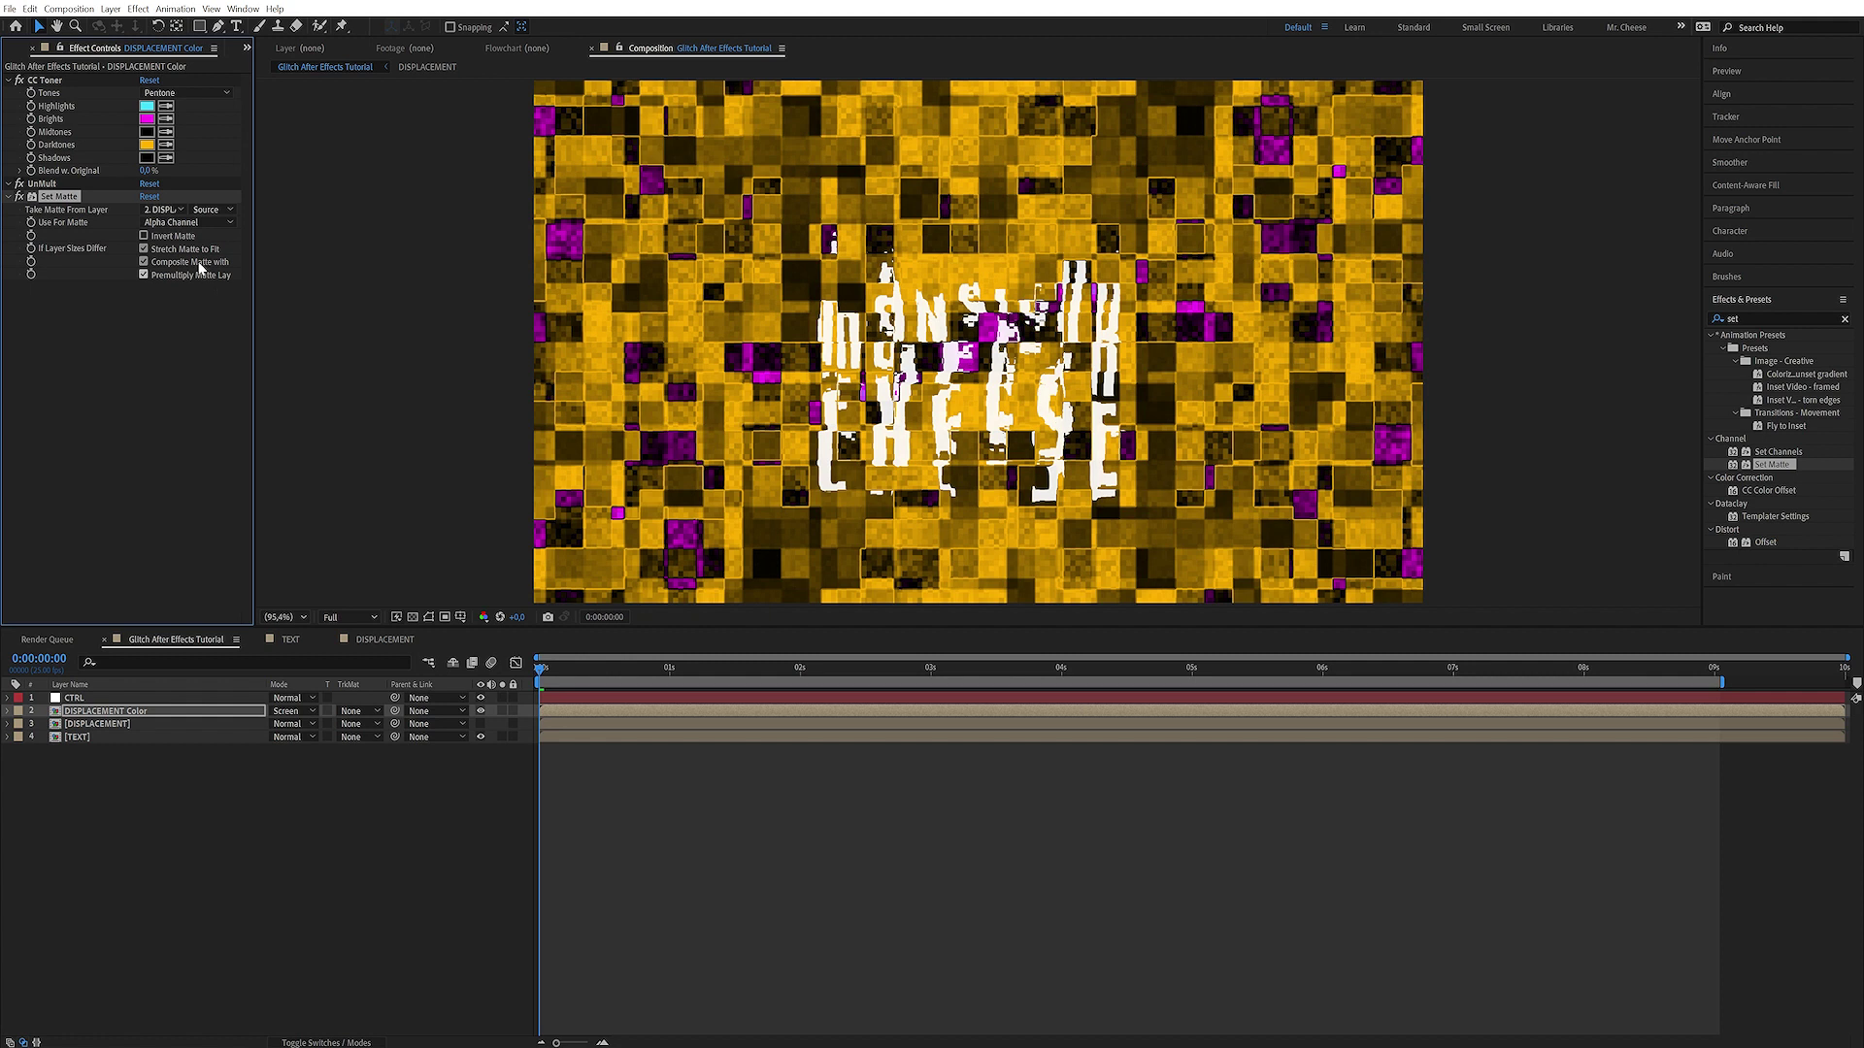
left_click(165, 211)
left_click(194, 292)
left_click(212, 211)
left_click(231, 264)
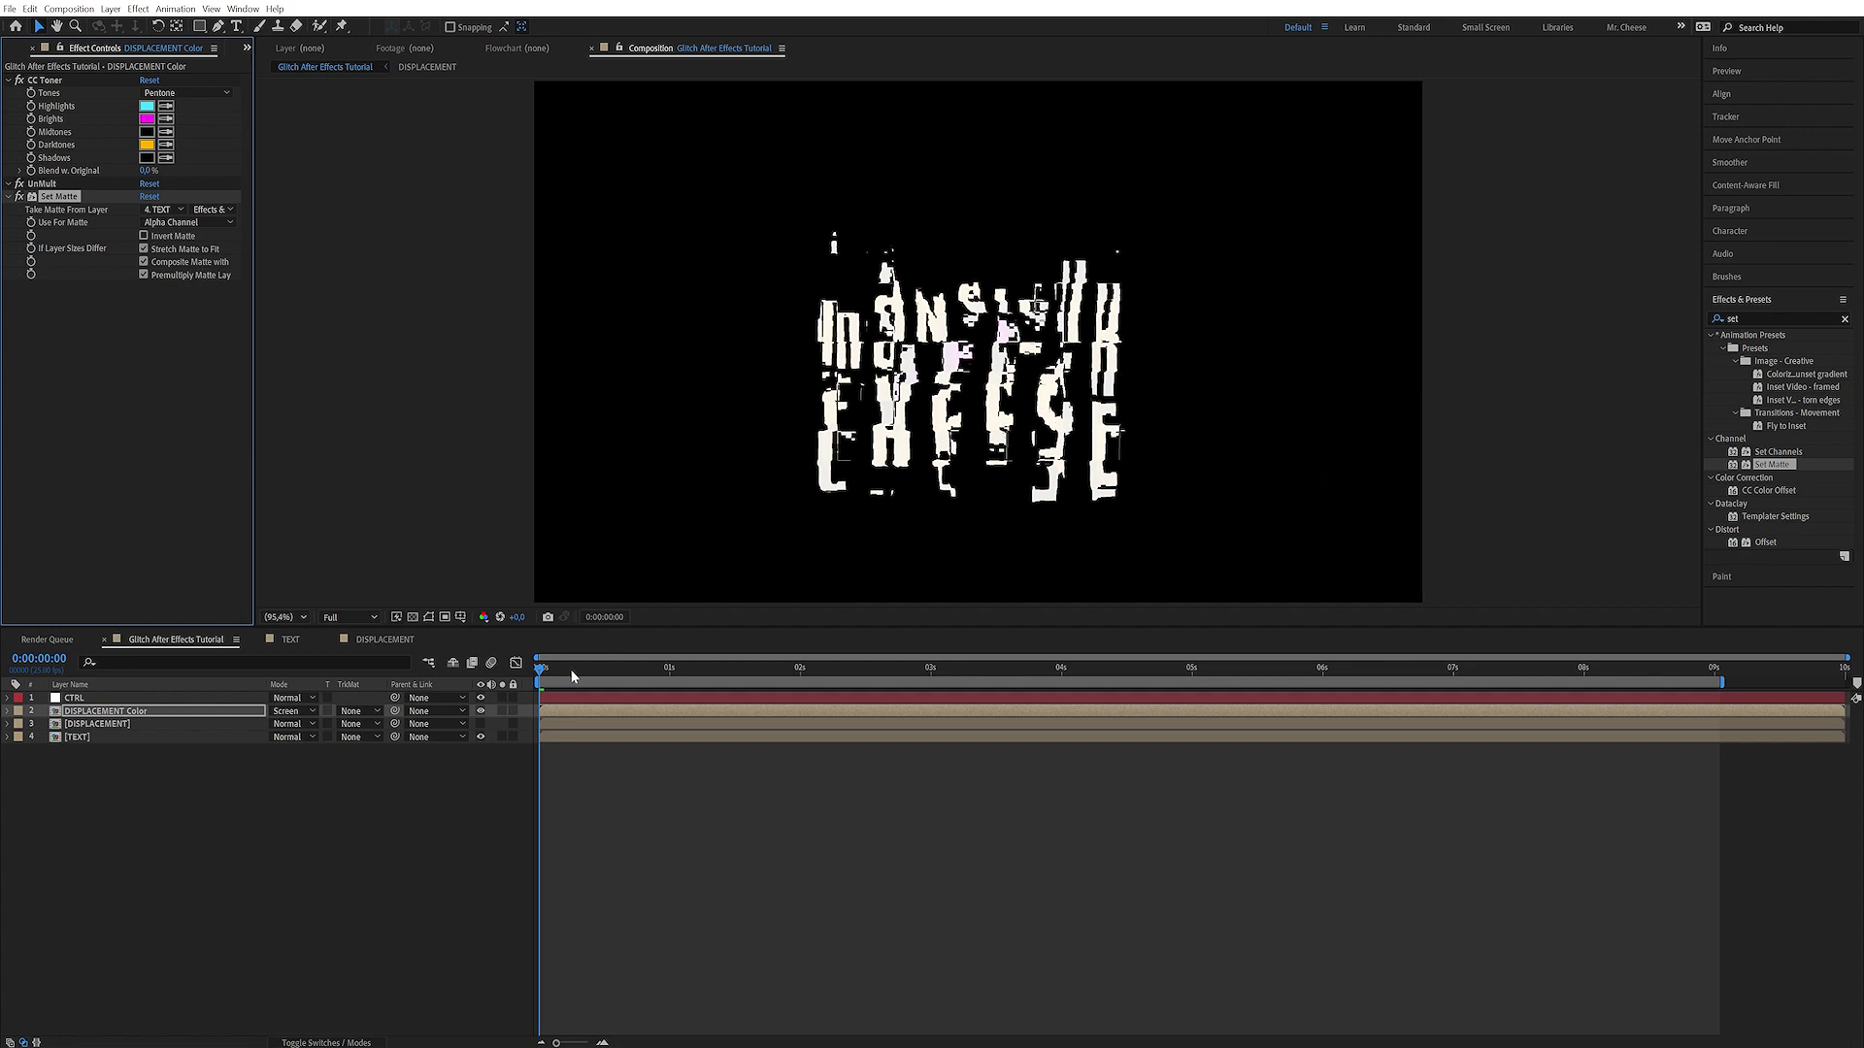
Preview the matted color animation, scrub through the first second, and return to the start
key("space")
key("space")
left_click(161, 719)
left_click_drag(590, 668, 670, 668)
key("Home")
Apply Glow to the DISPLACEMENT Color layer with Glow Operation Screen, a reduced threshold and a Glow Radius of 14
left_click(1776, 318)
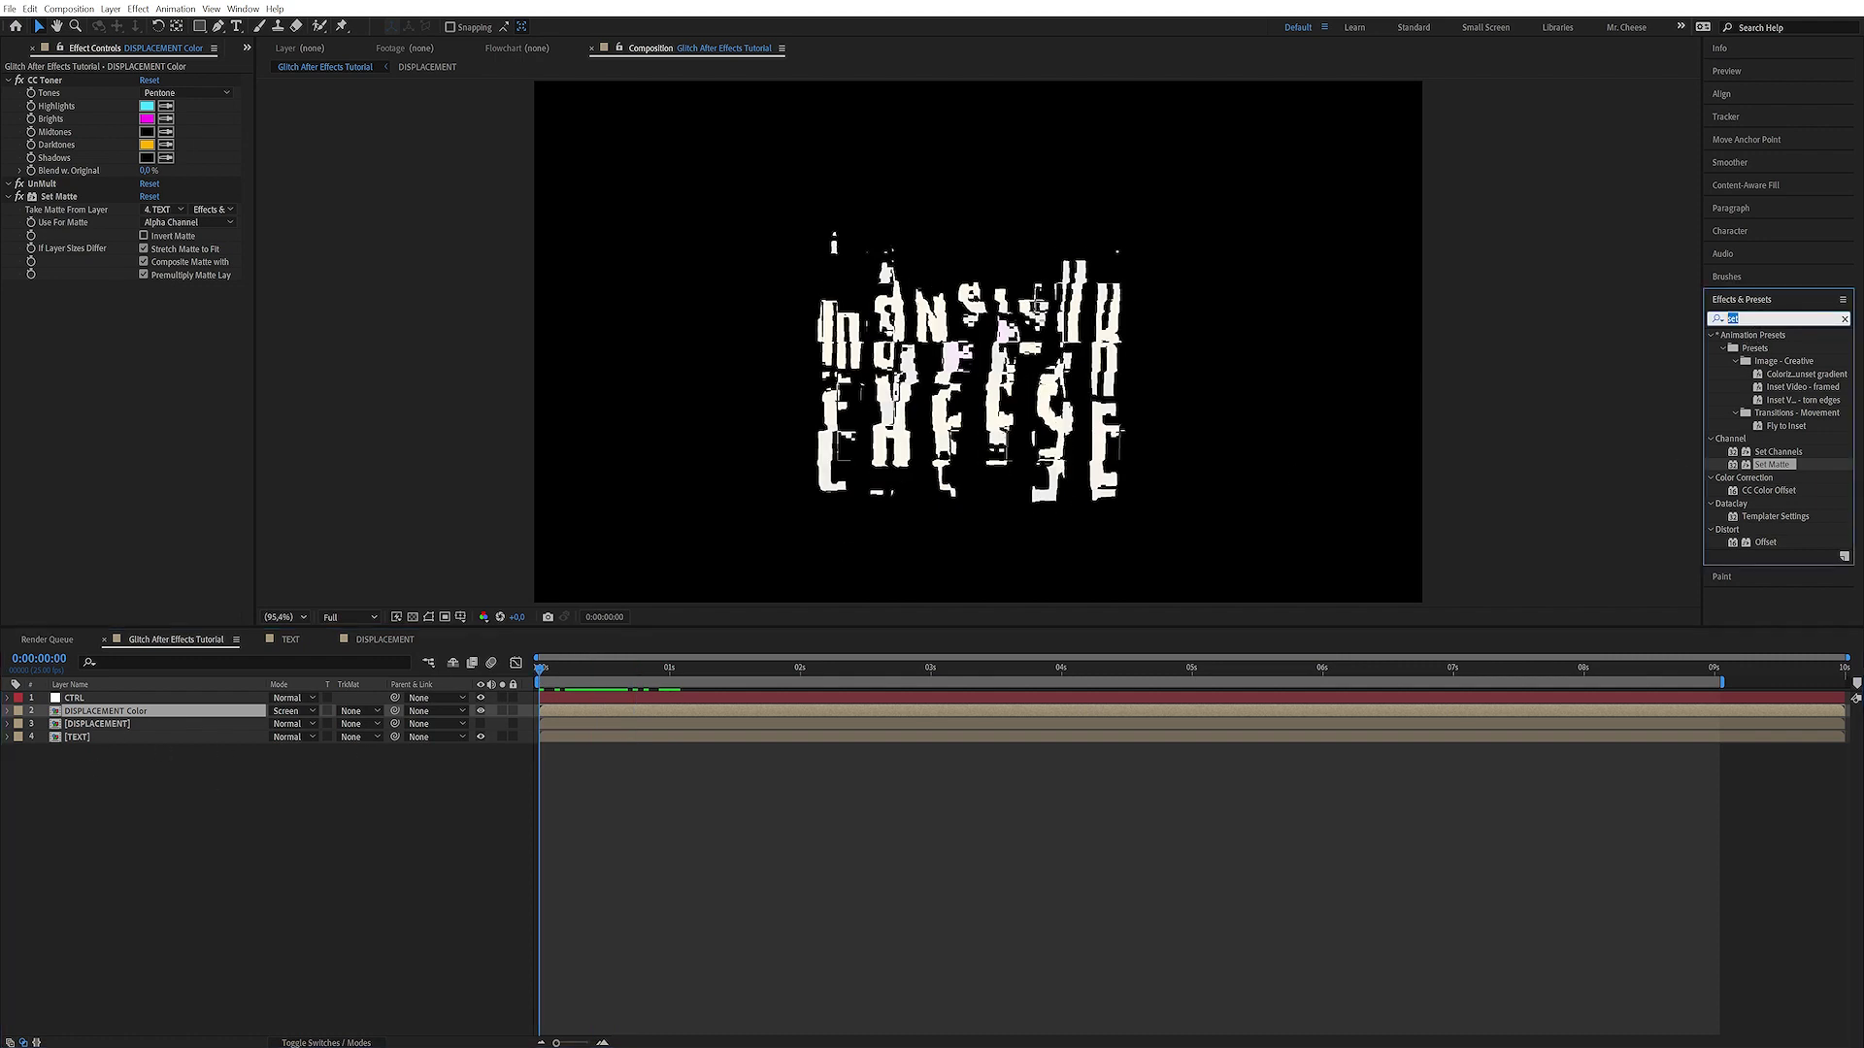
type("glo")
double_click(1764, 593)
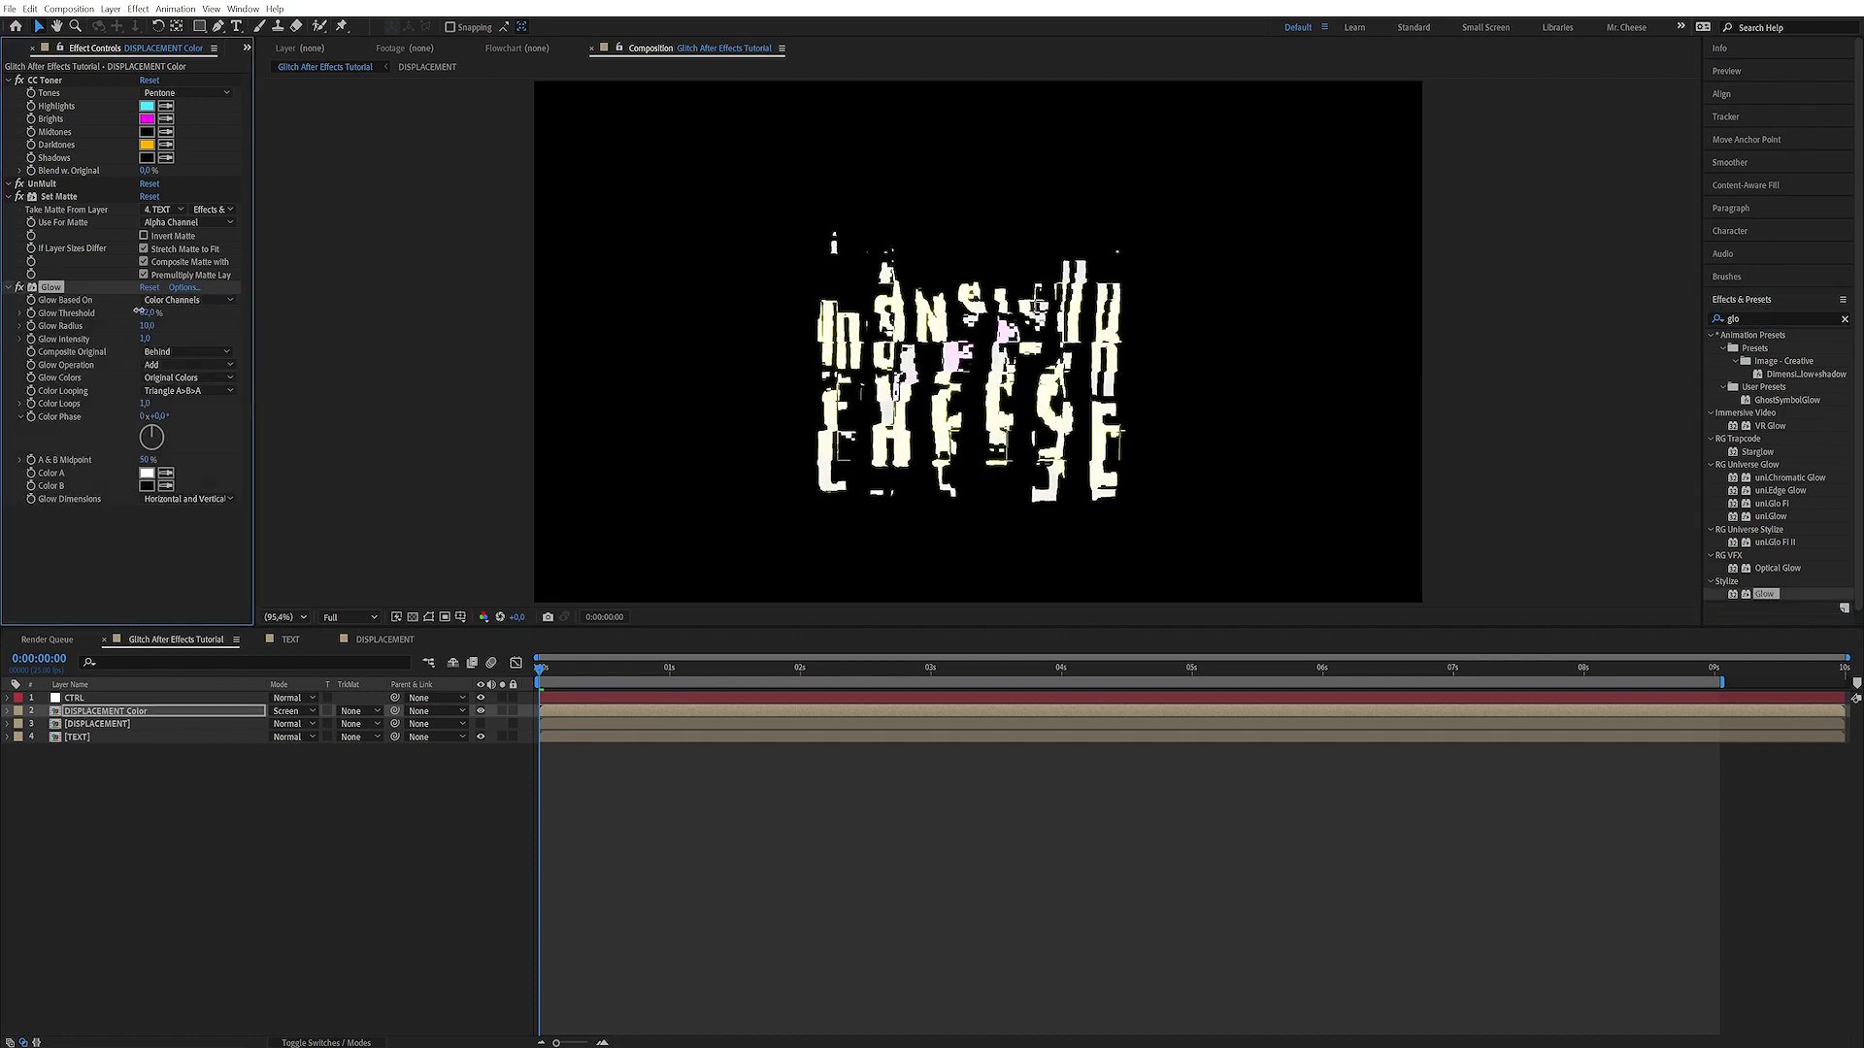
left_click(163, 365)
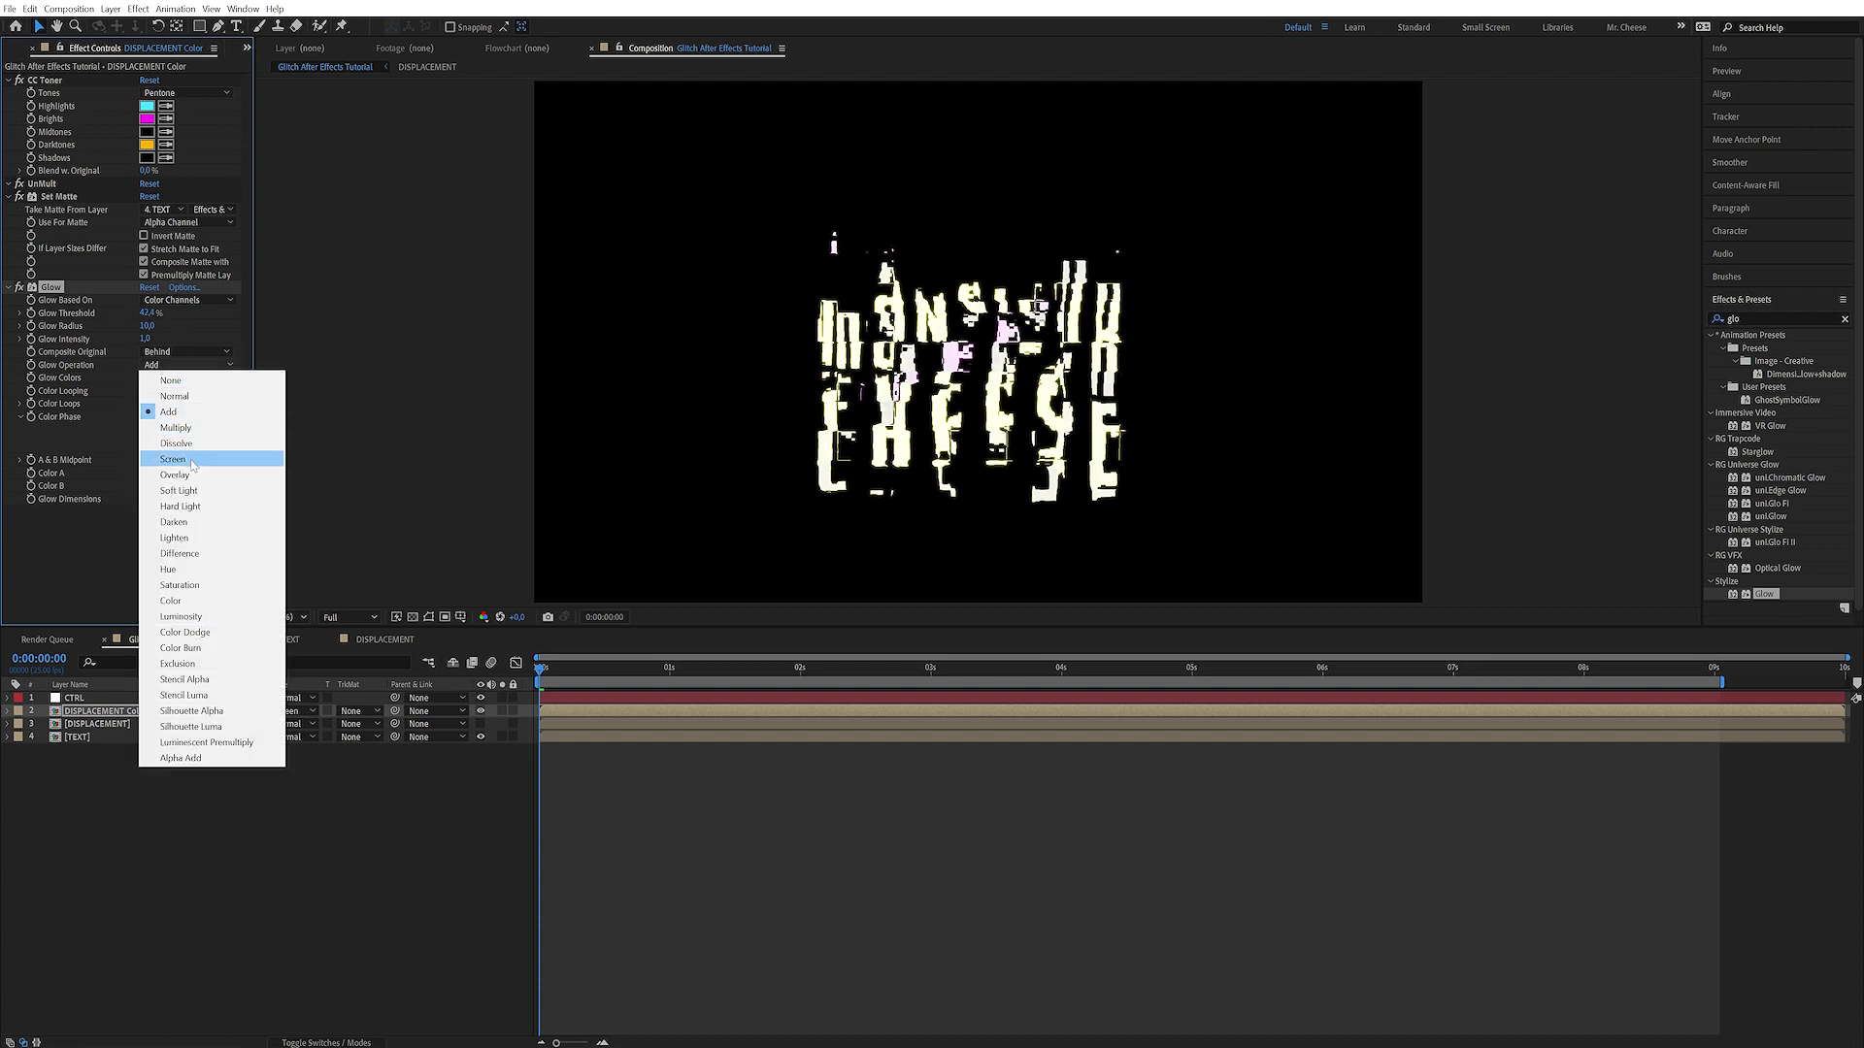
left_click(174, 459)
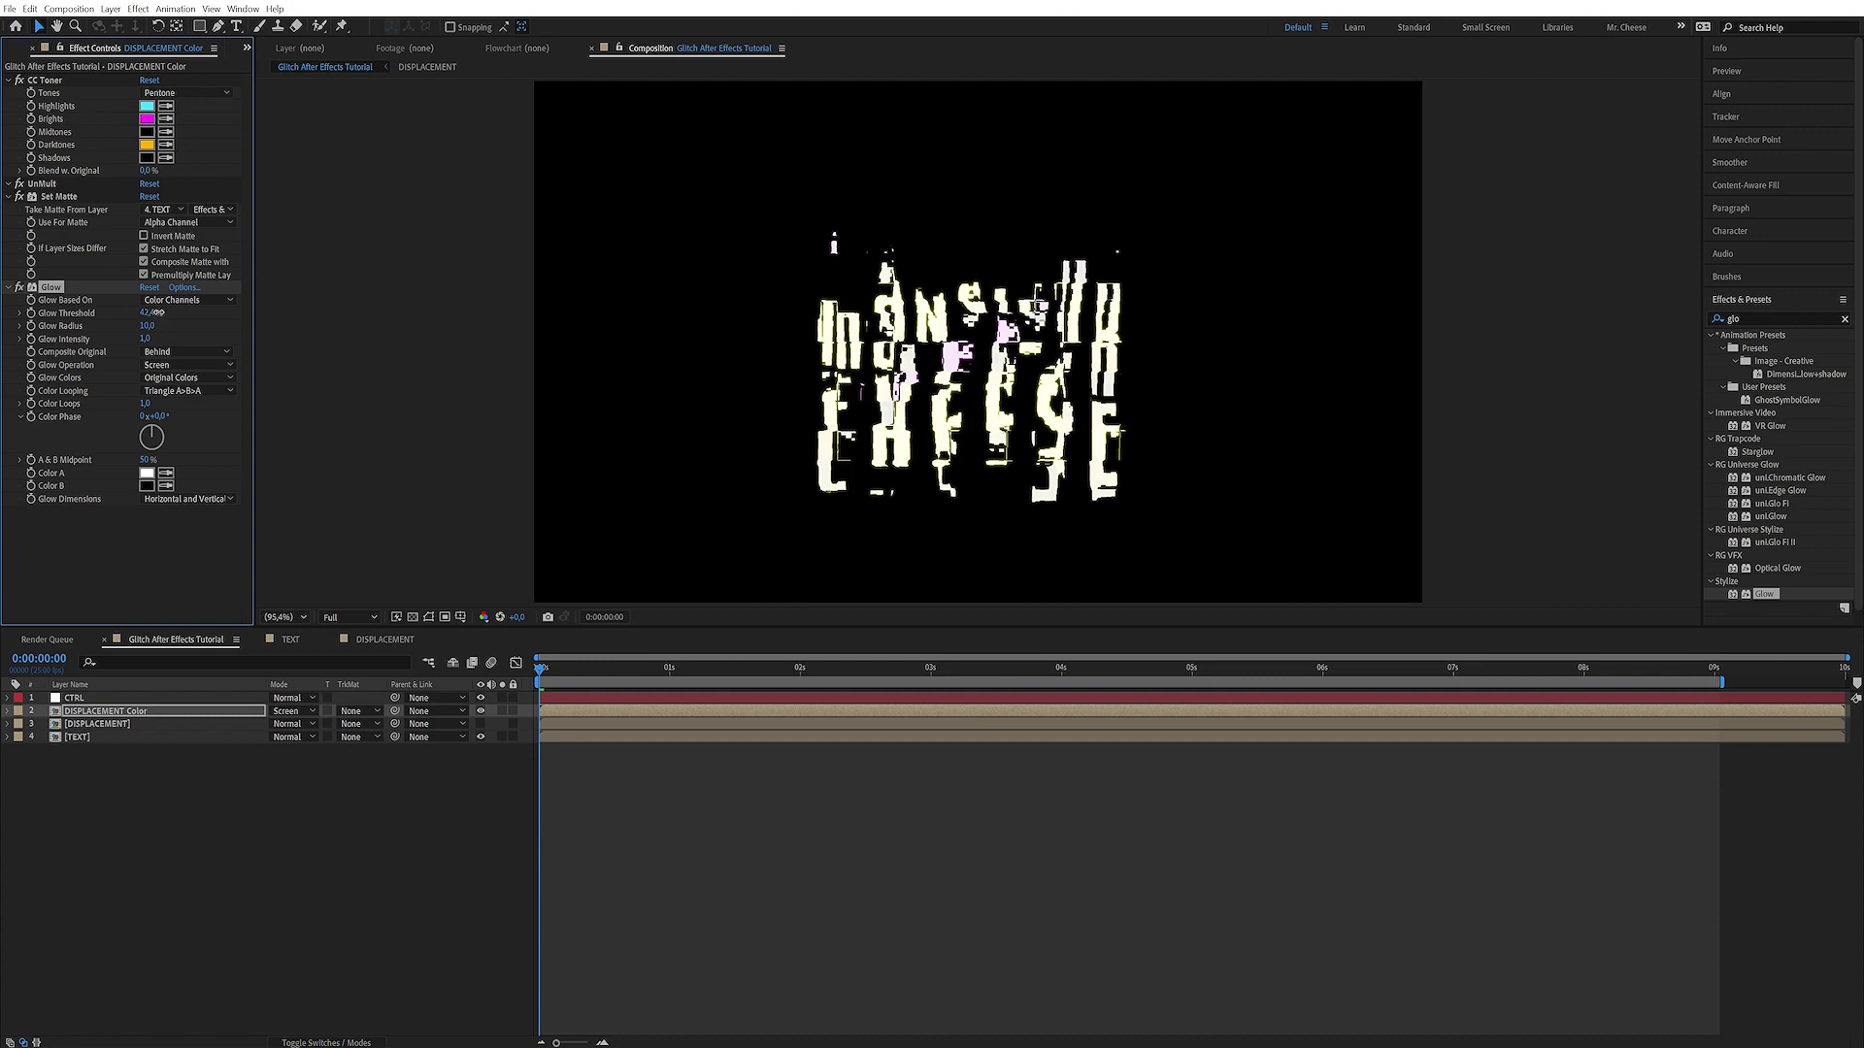
left_click_drag(145, 327, 148, 326)
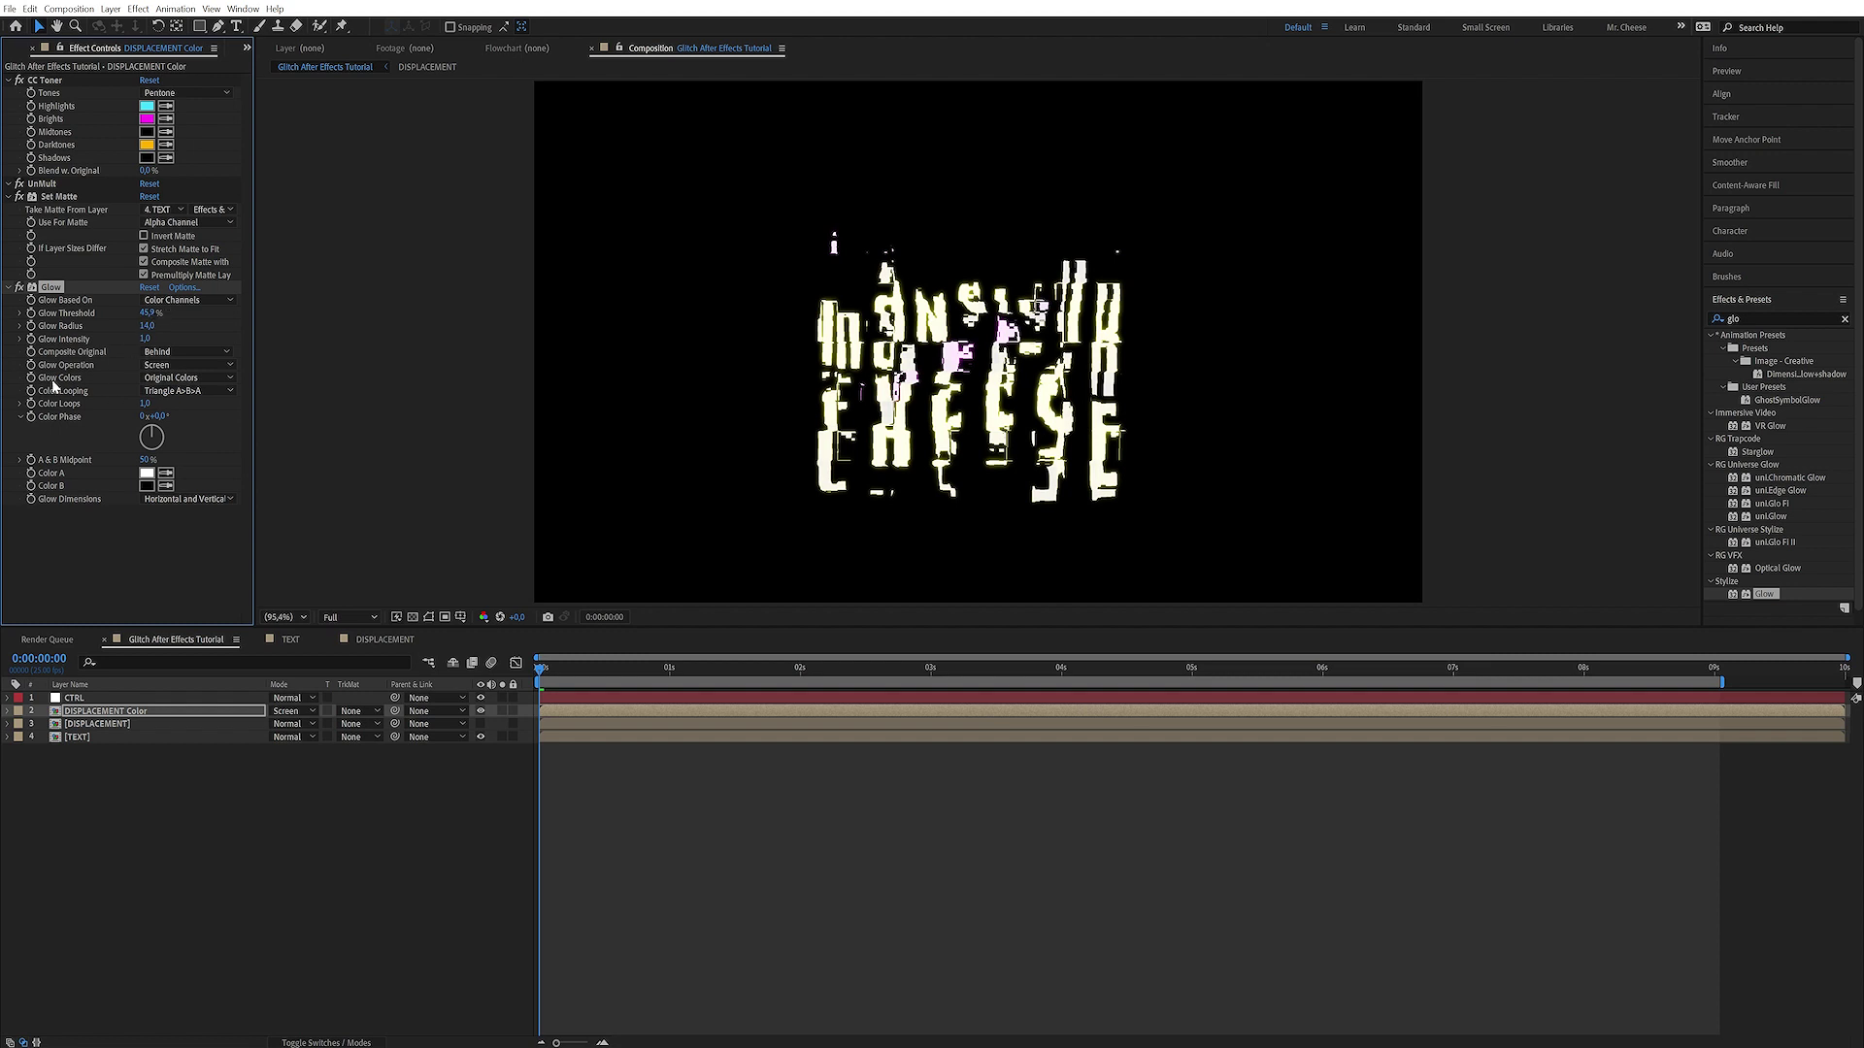
Duplicate the Glow twice, setting the second's radius to 62 and the third's to 149 with an intensity of 0.3
key("ctrl+d")
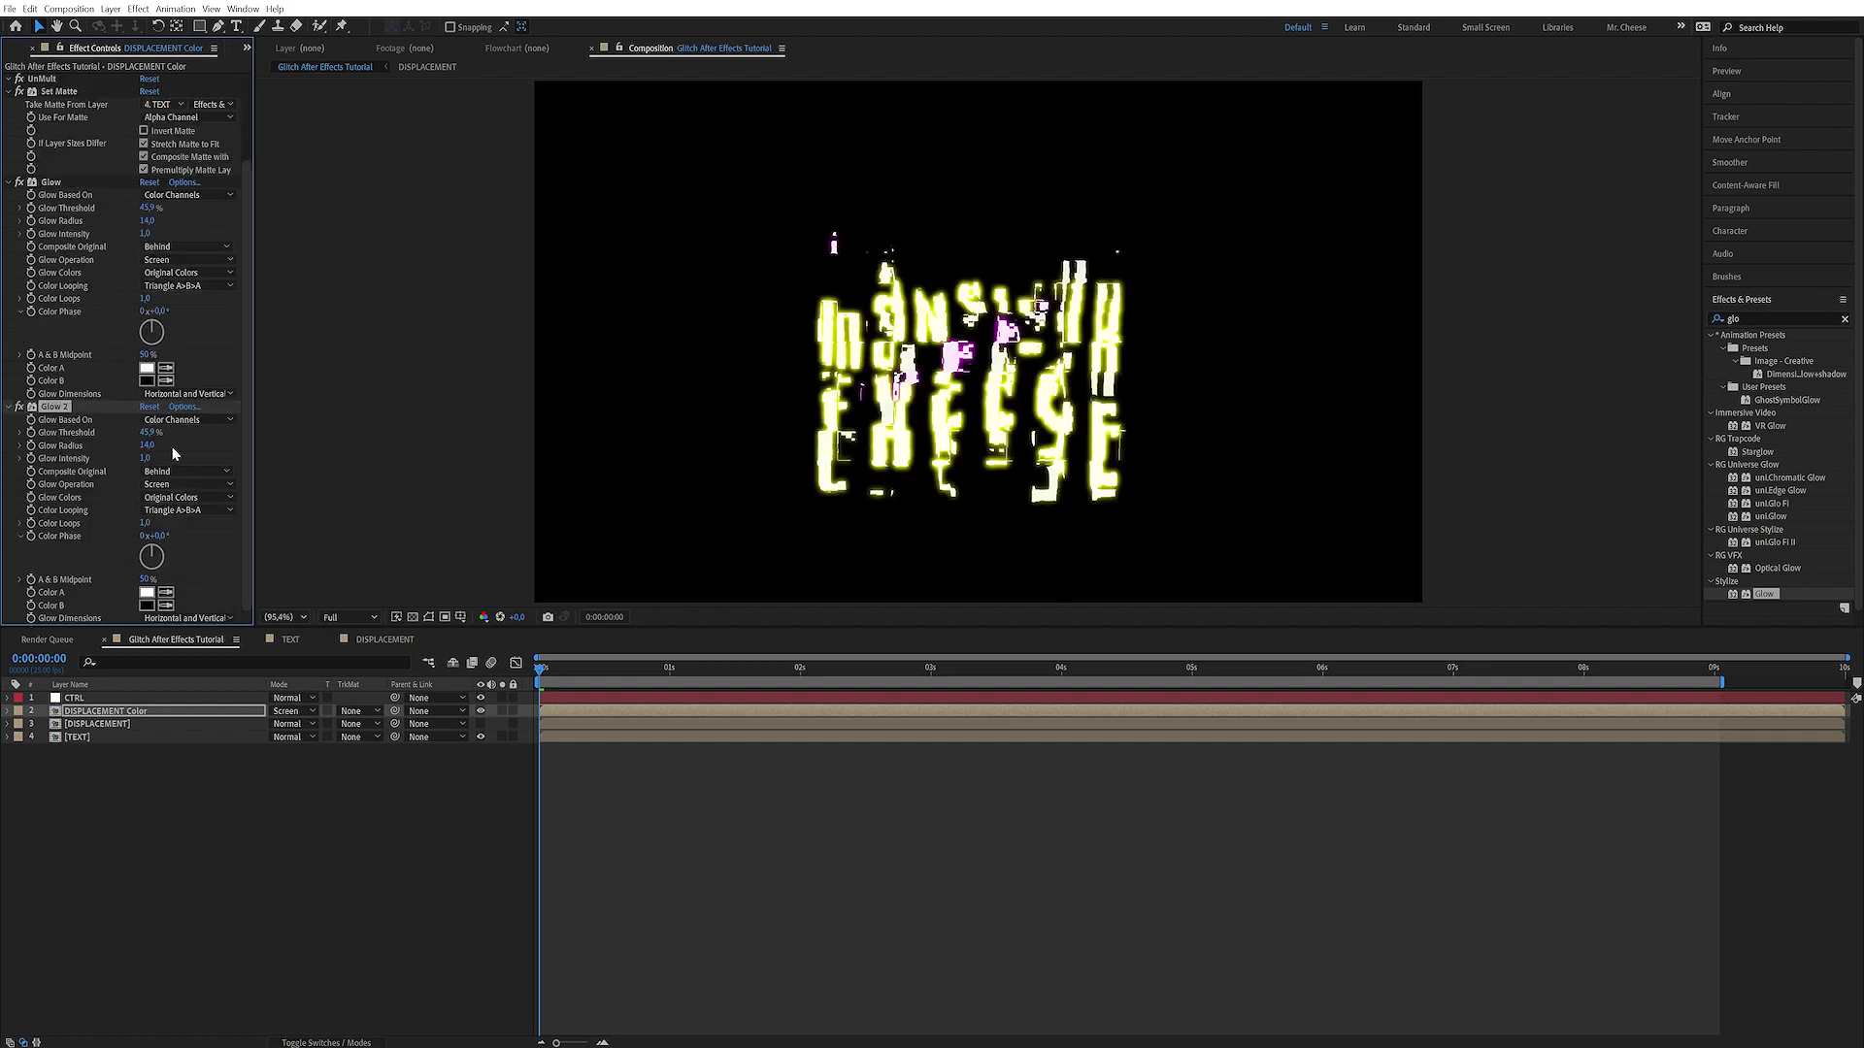
left_click_drag(175, 430, 137, 457)
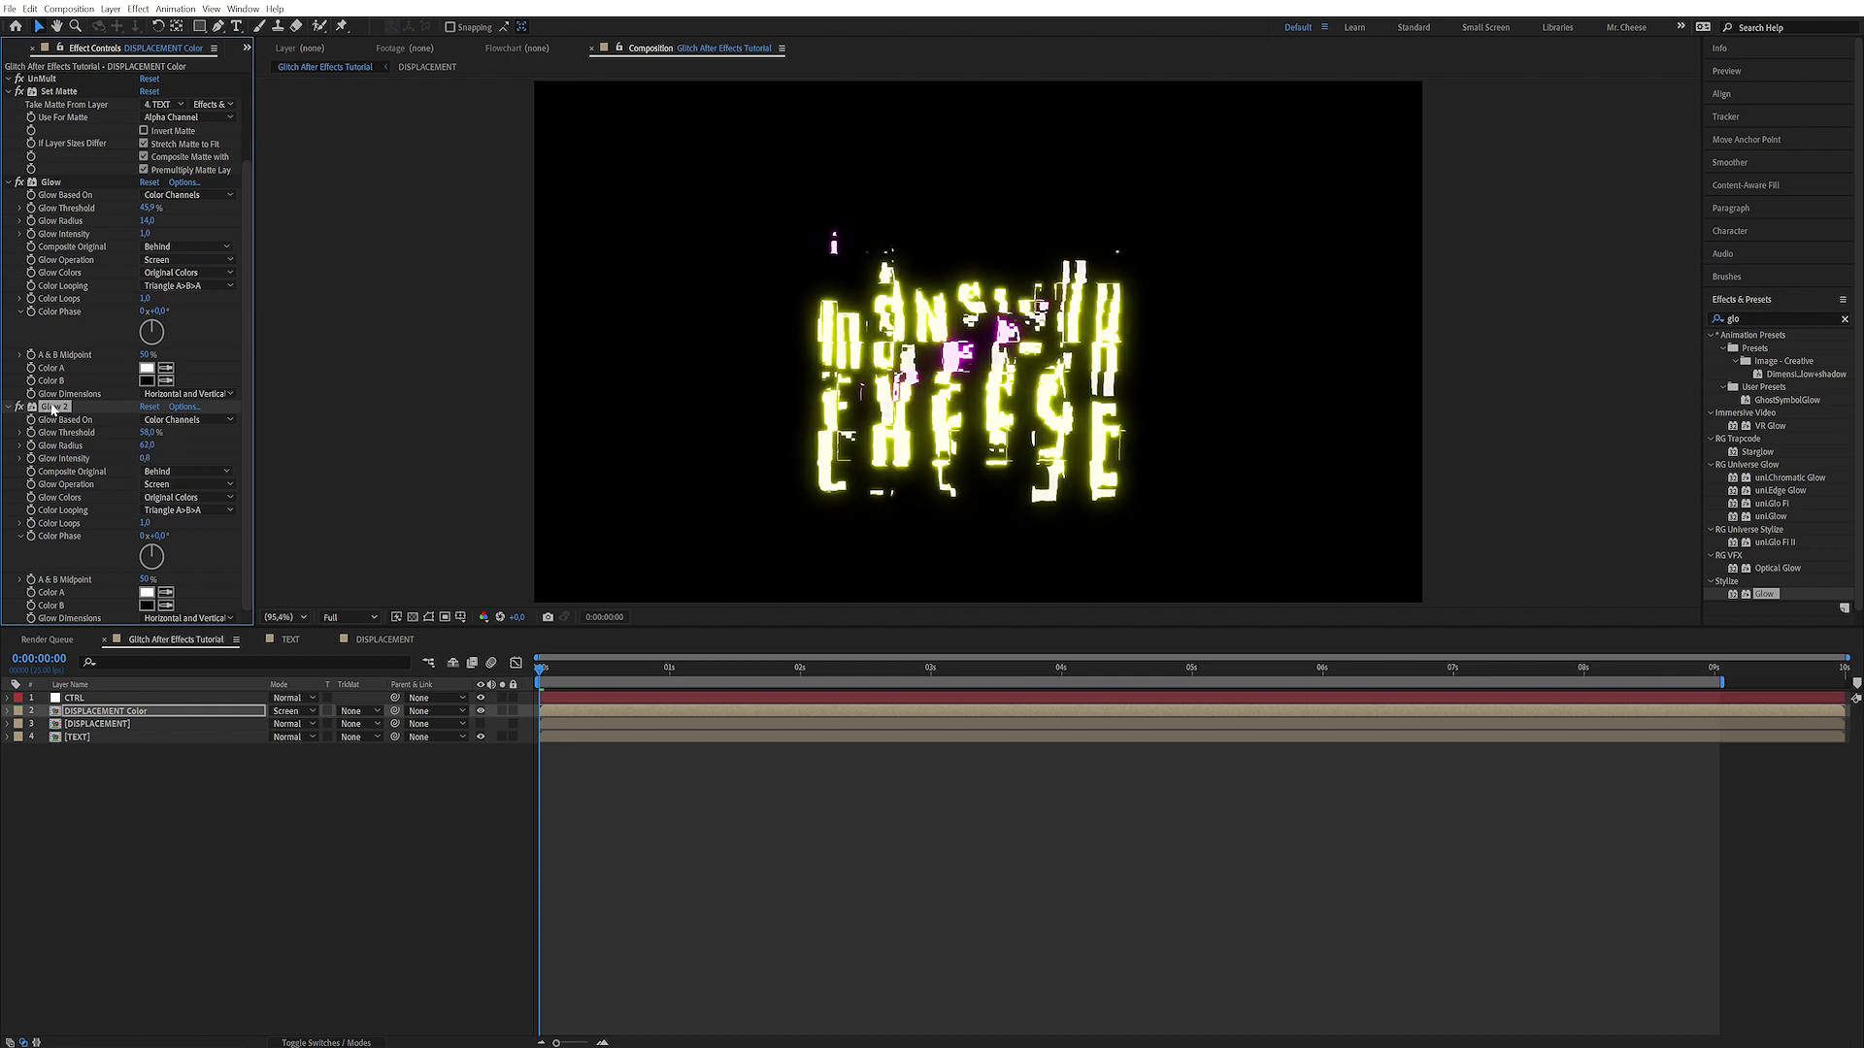
key("ctrl+d")
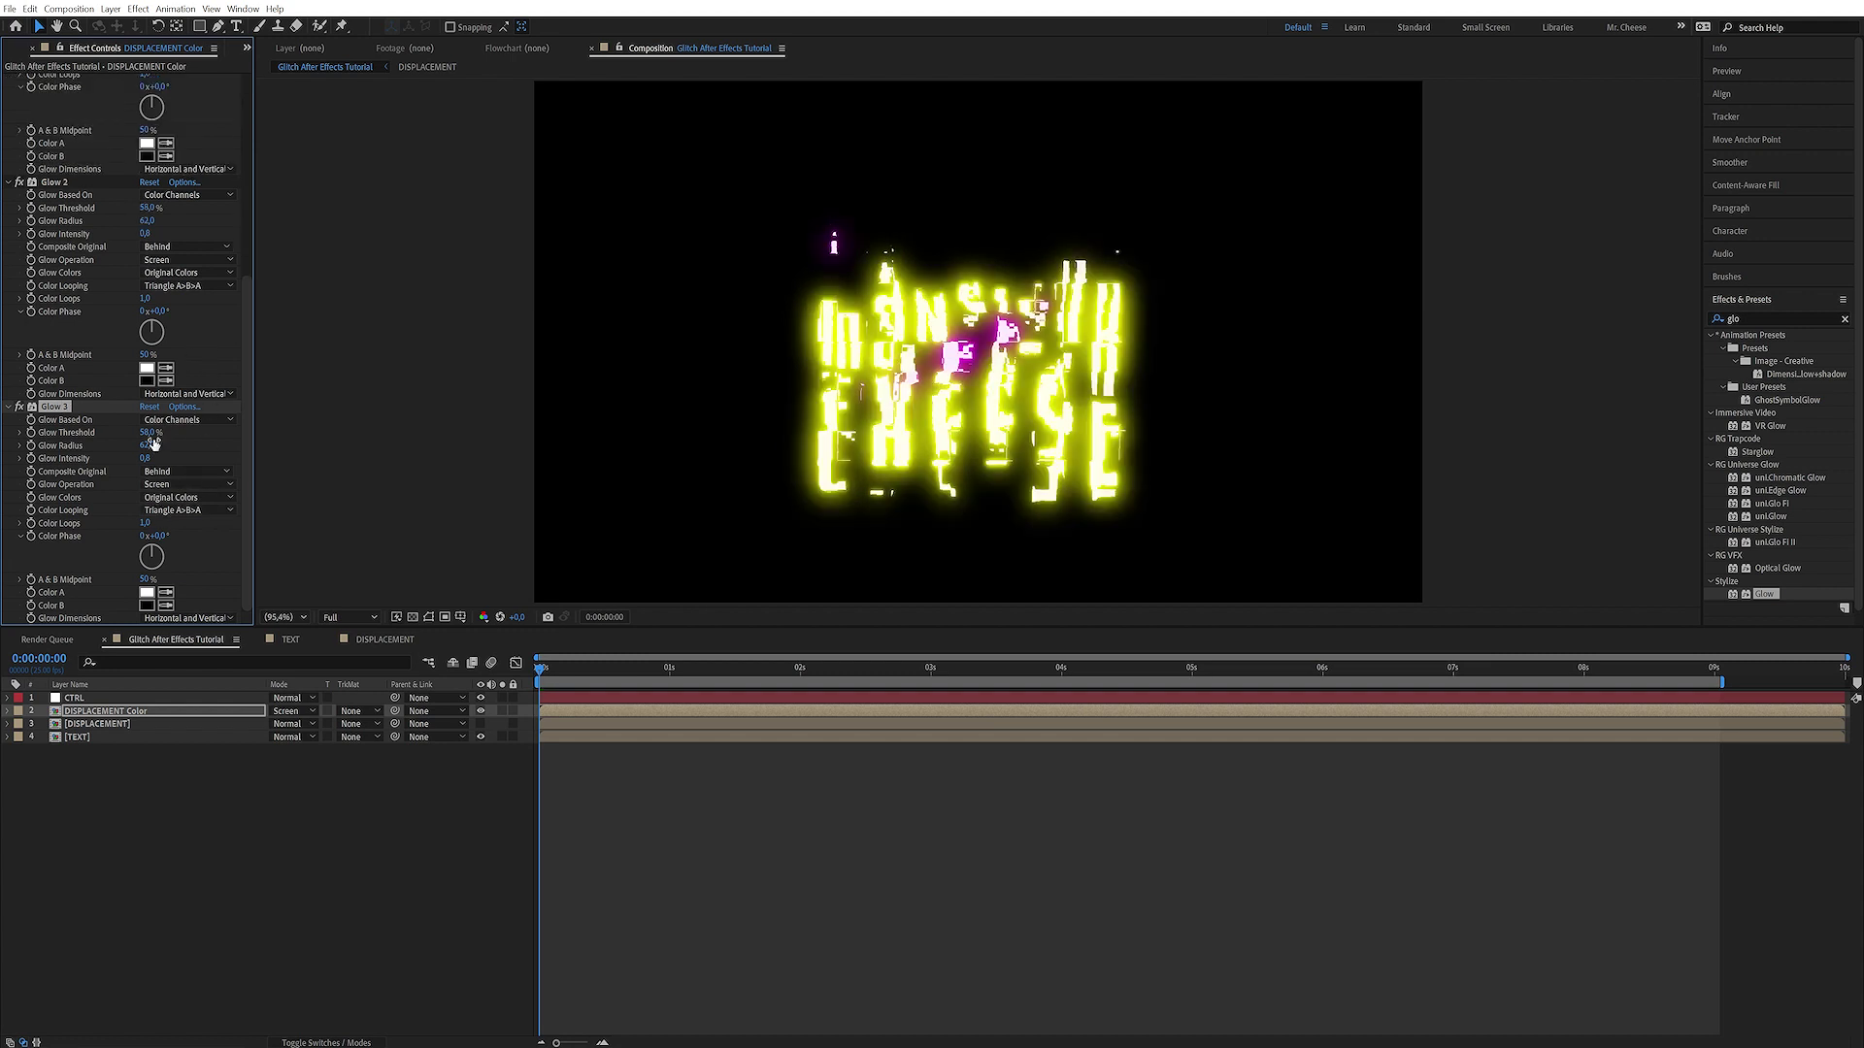
left_click_drag(150, 445, 245, 433)
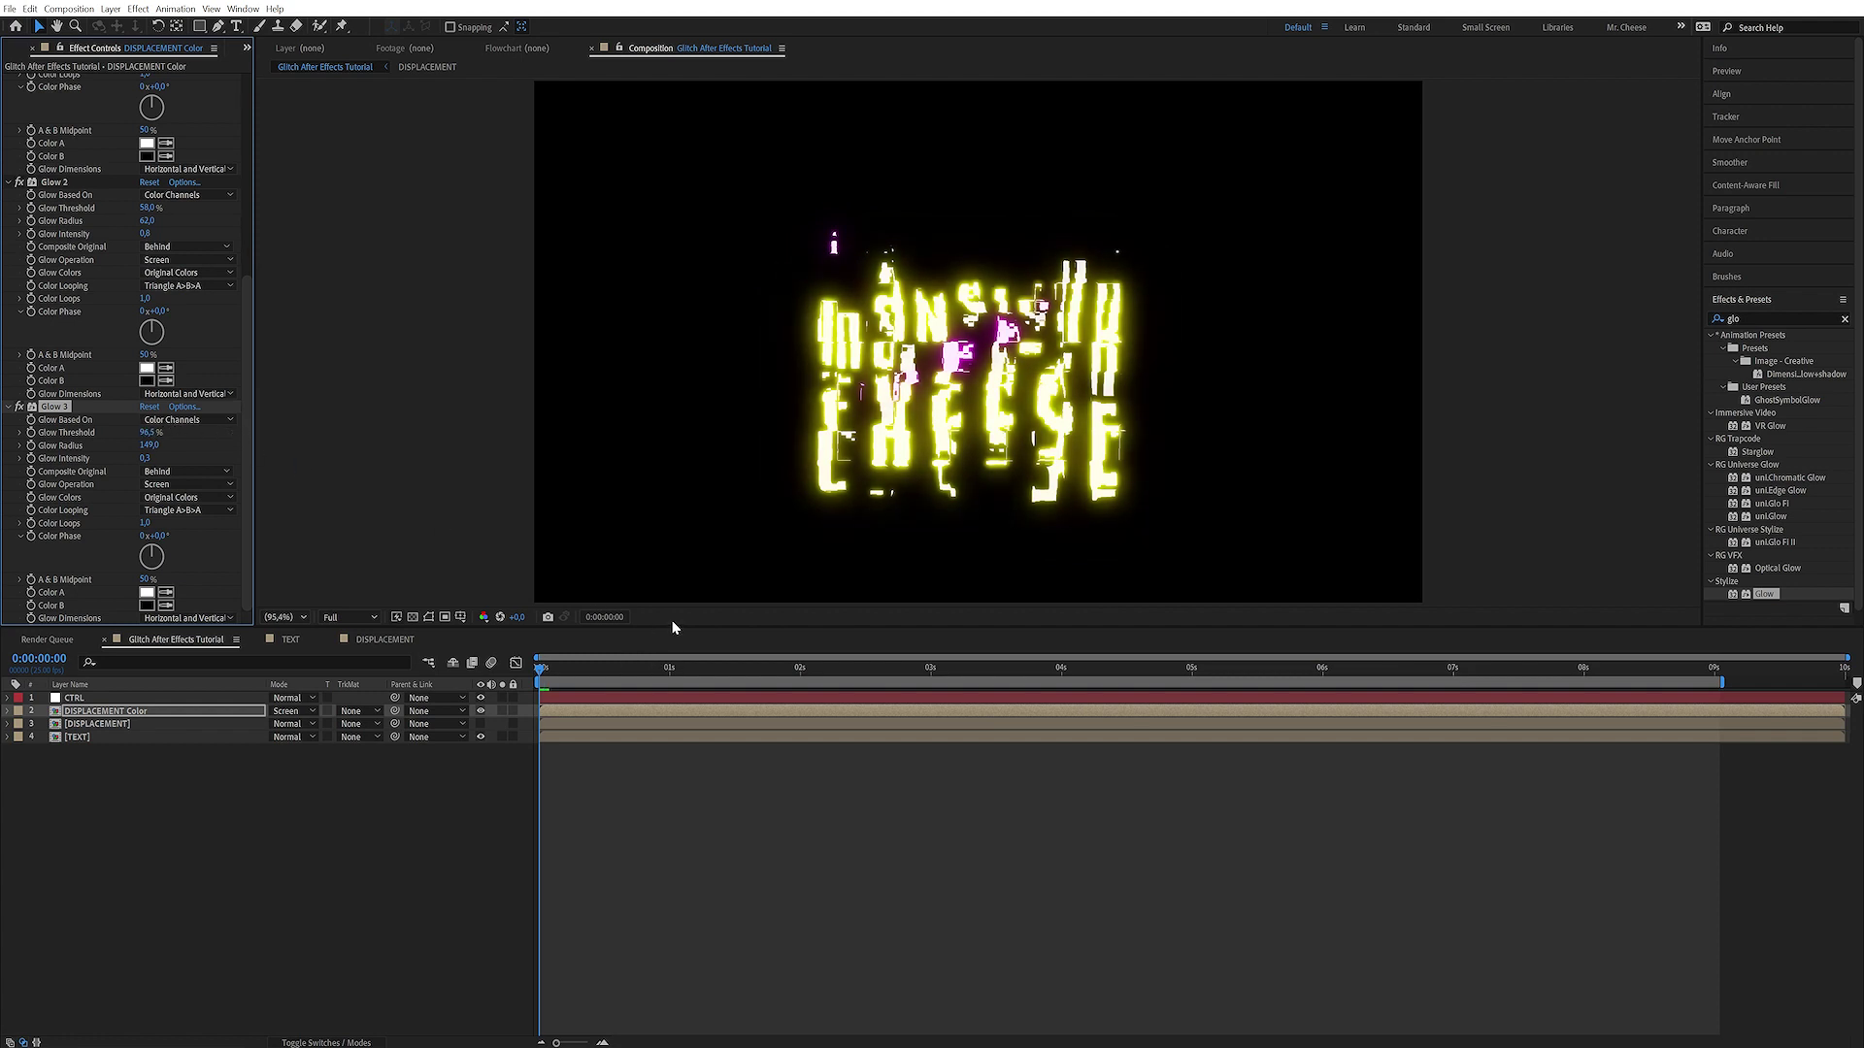
Play back the glowing text reveal from the start and deselect the layer
key("space")
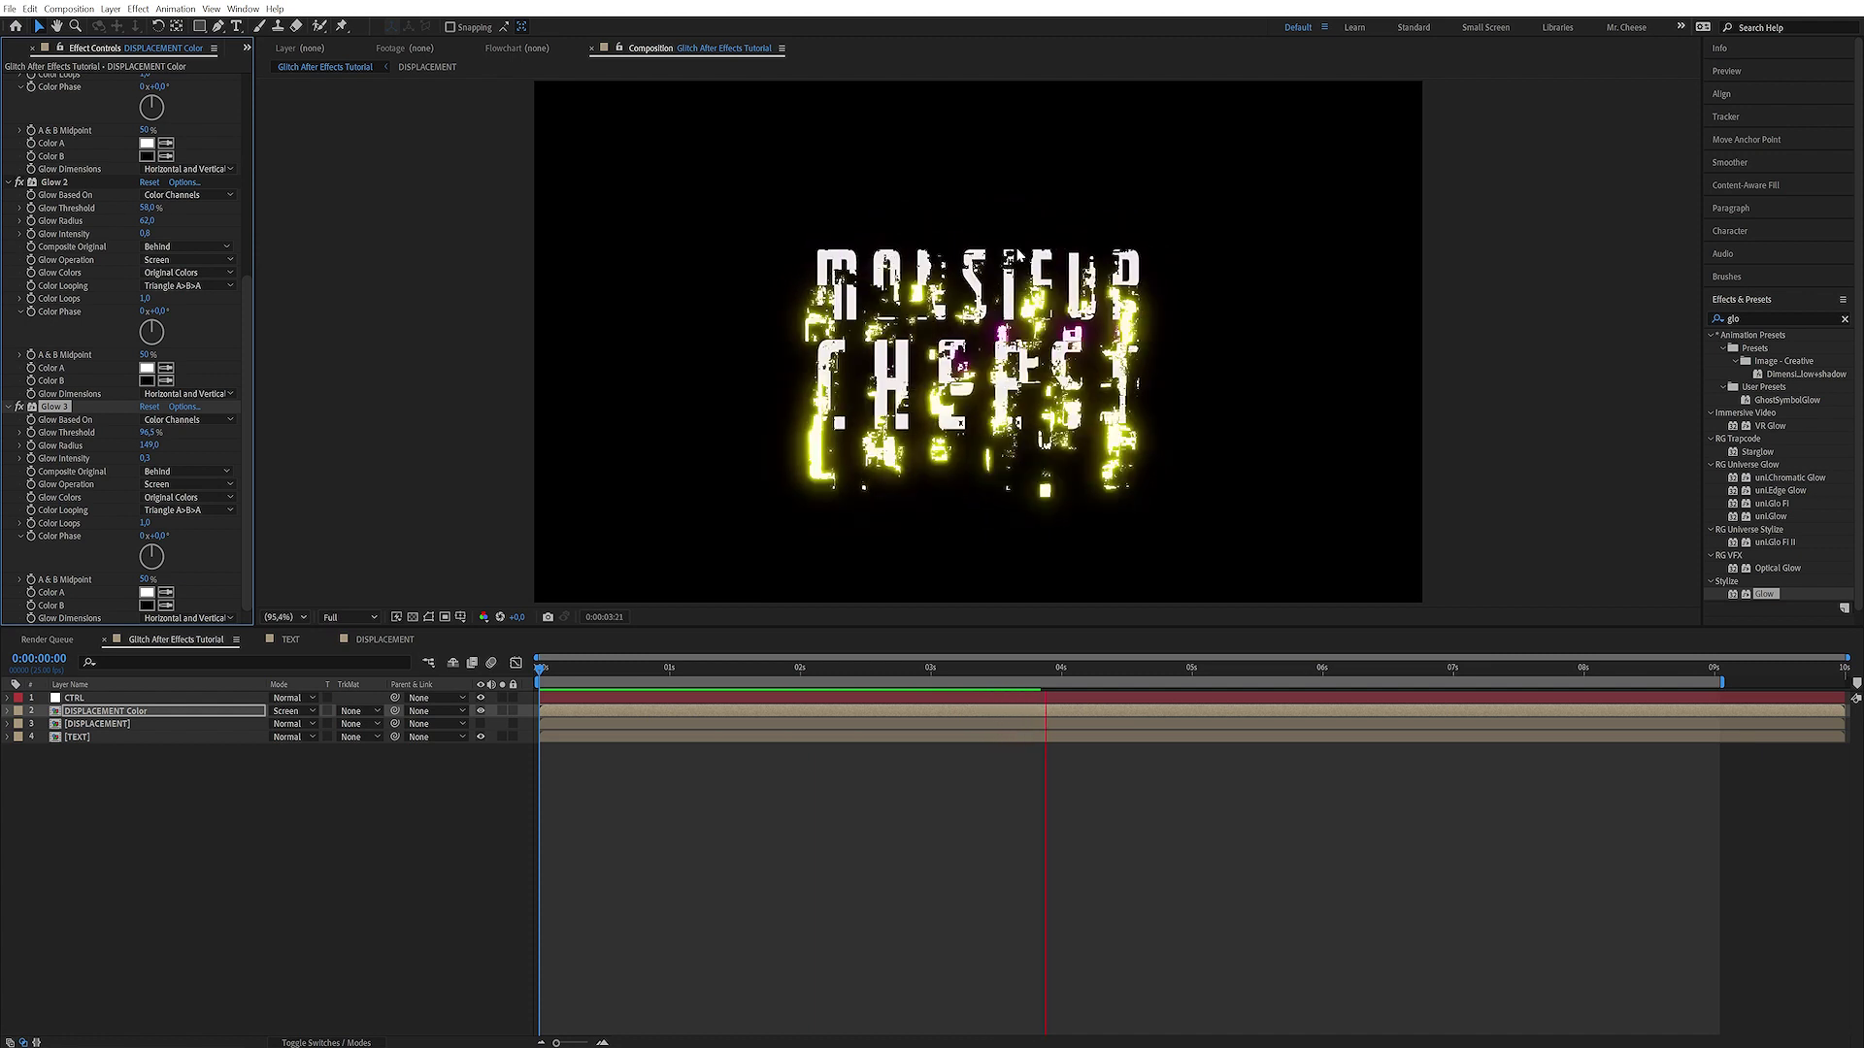
key("space")
left_click(175, 778)
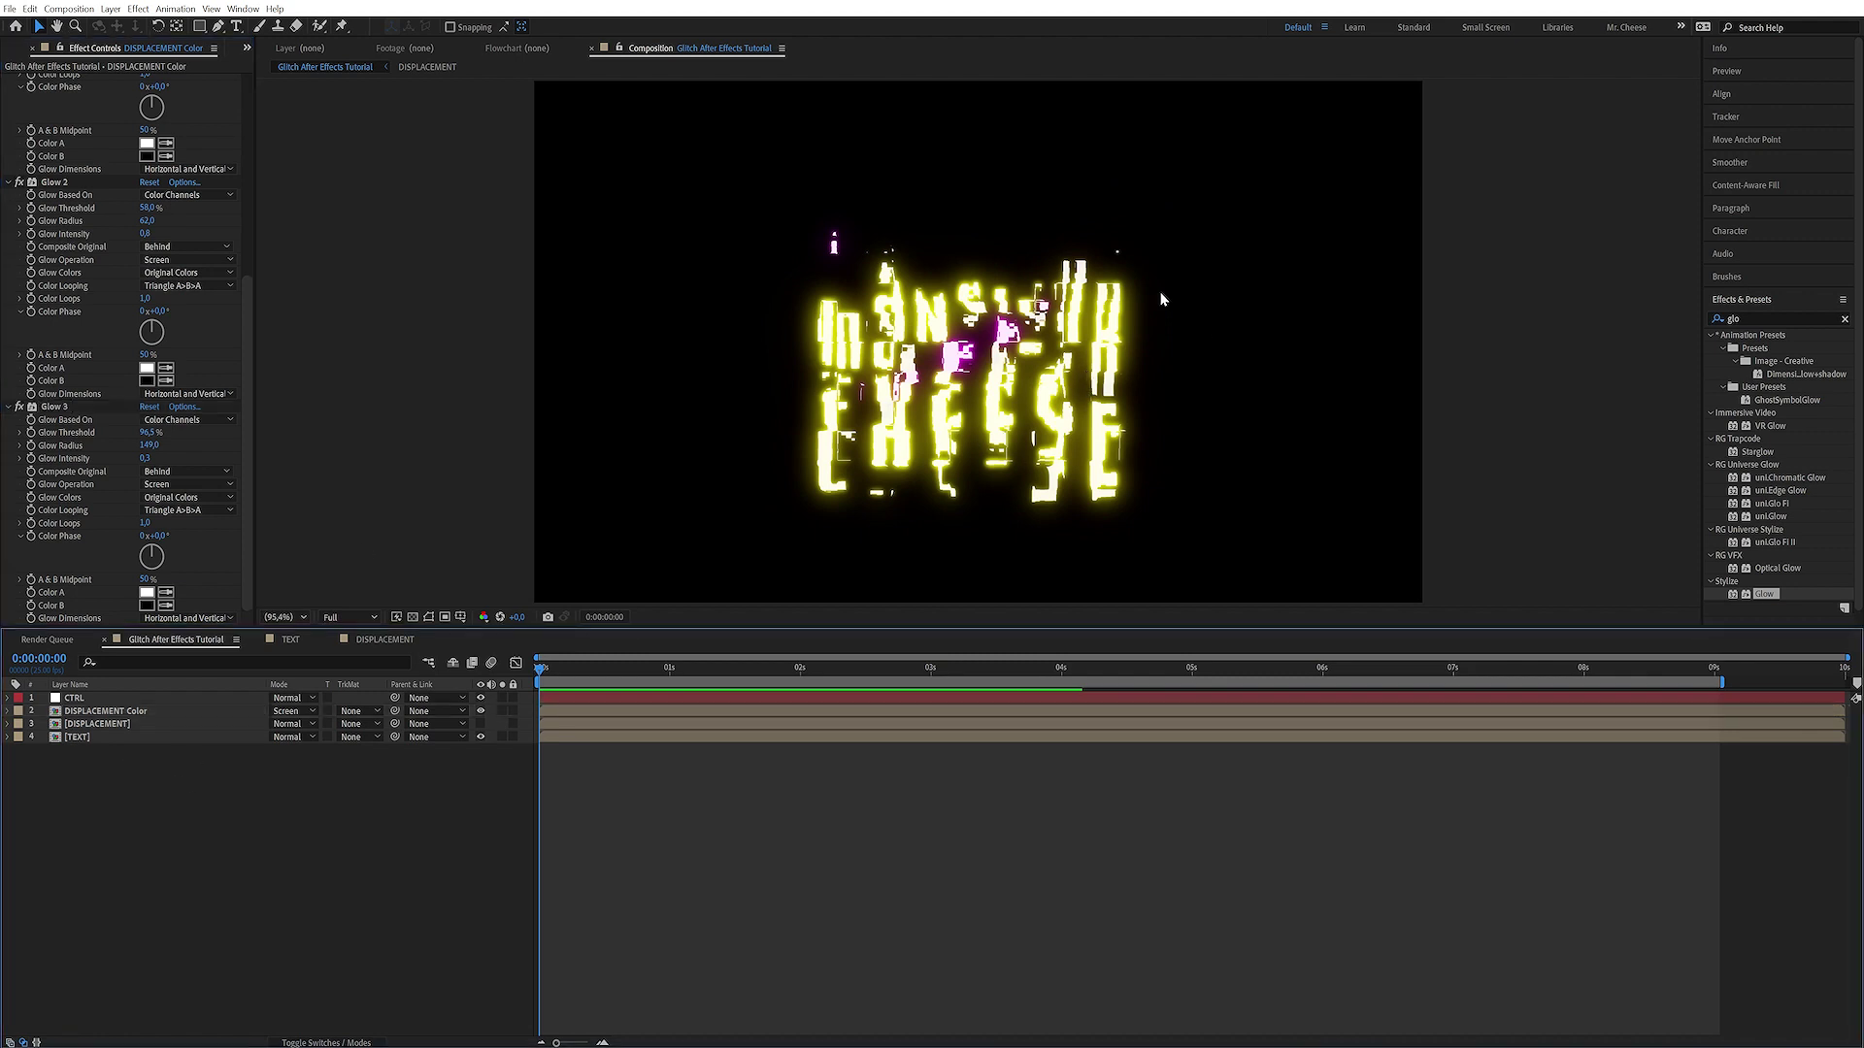
Duplicate the DISPLACEMENT Color layer and name the copy DISPLACEMENT Color Streaks
left_click(158, 712)
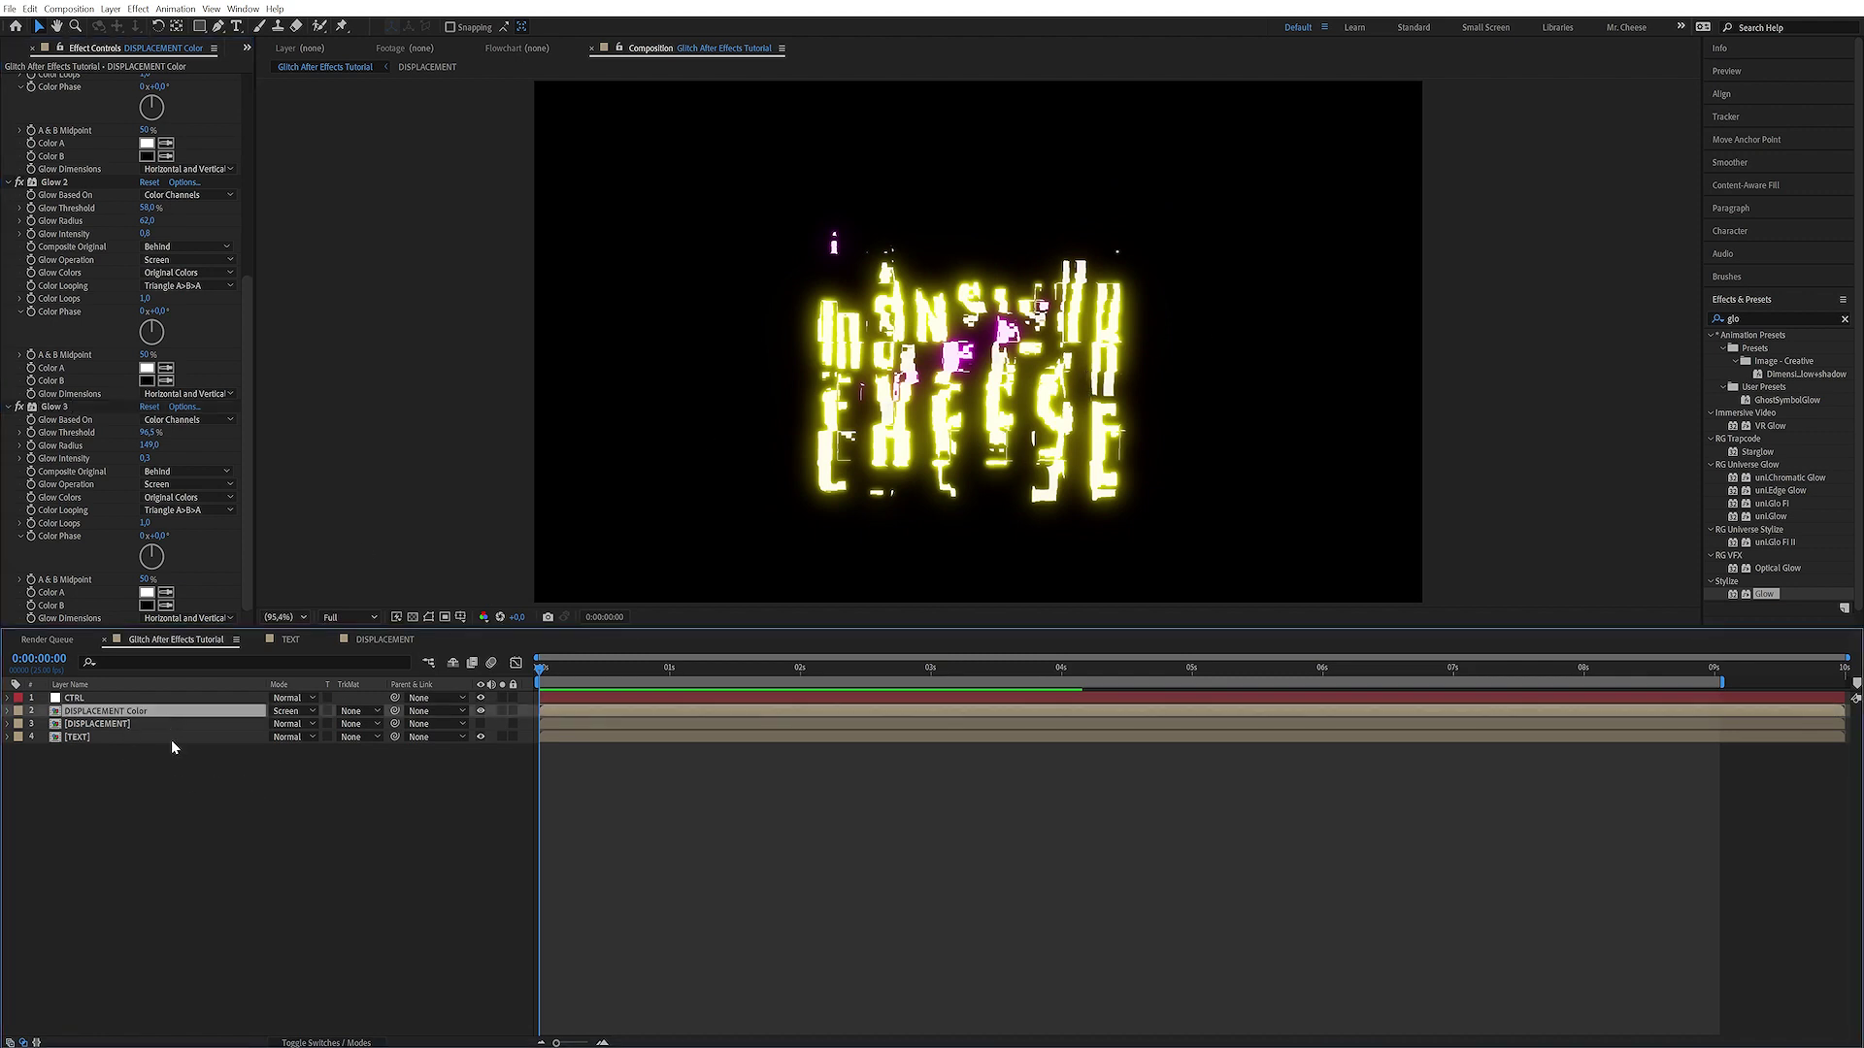
key("ctrl+d")
key("Return")
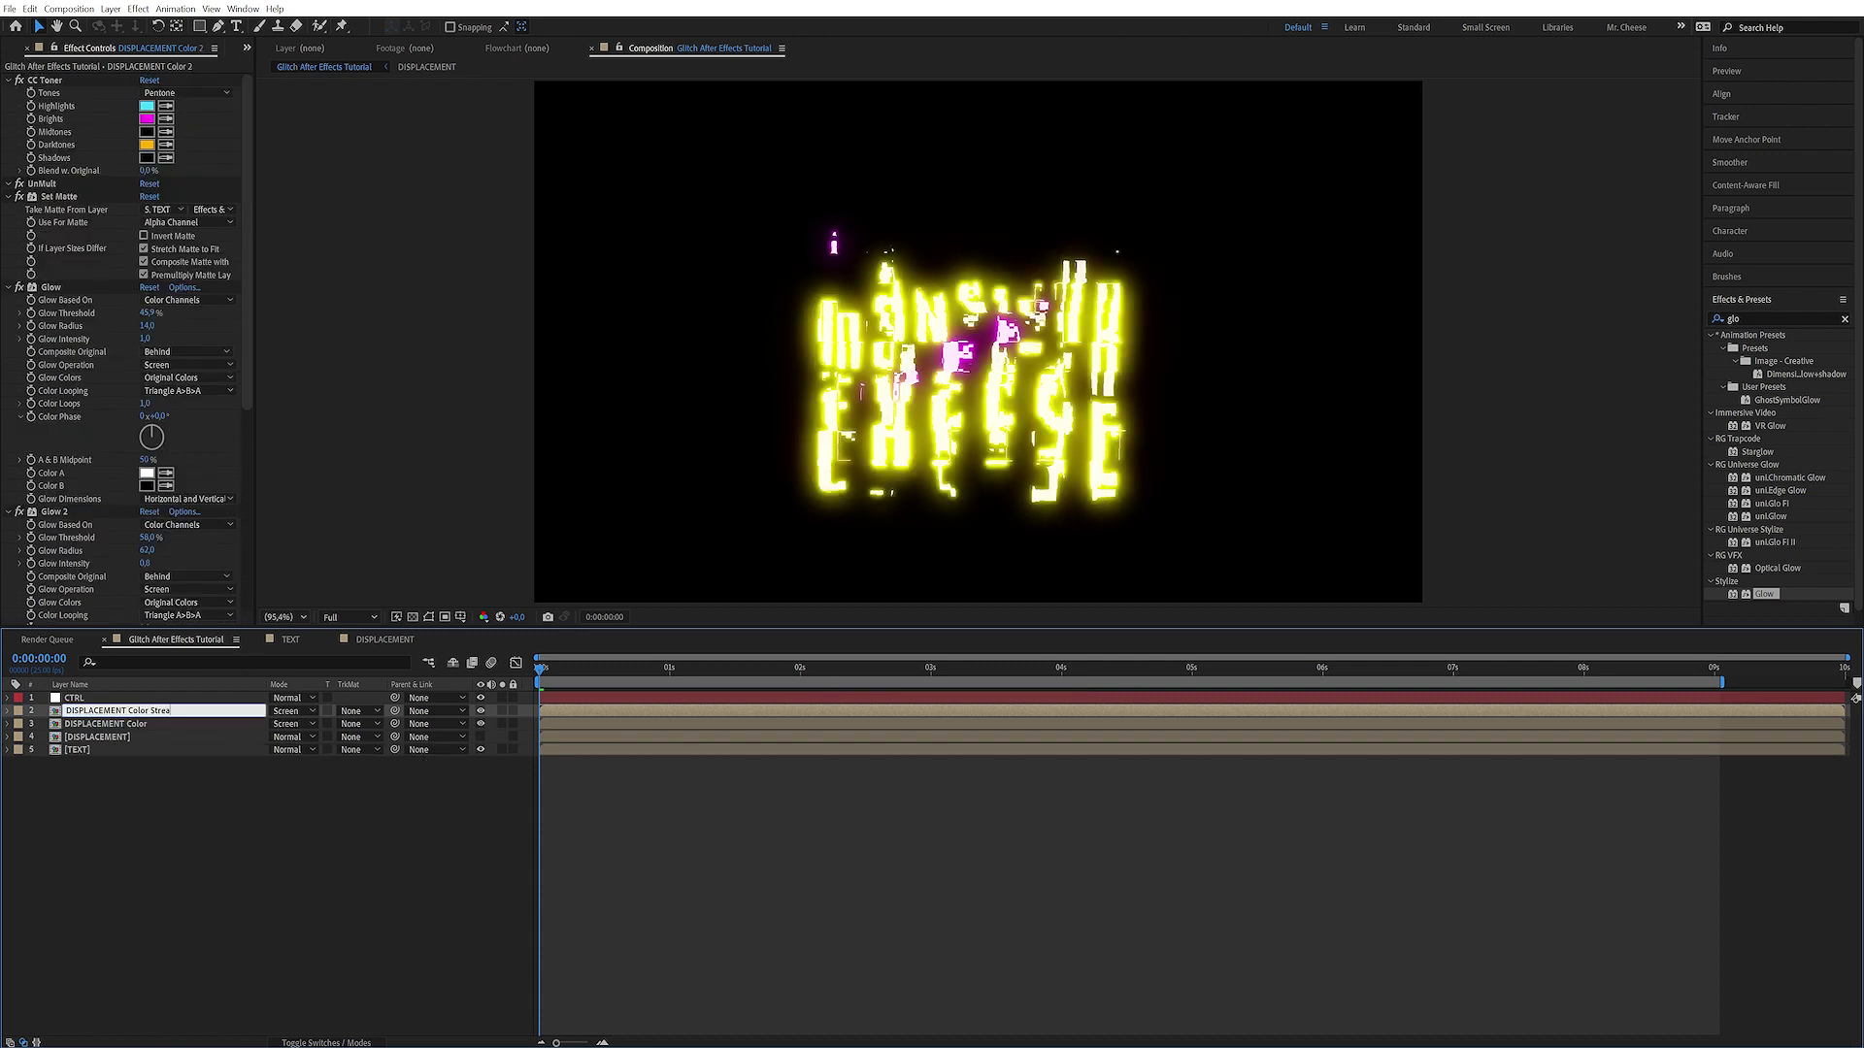
type("Streaks")
key("Return")
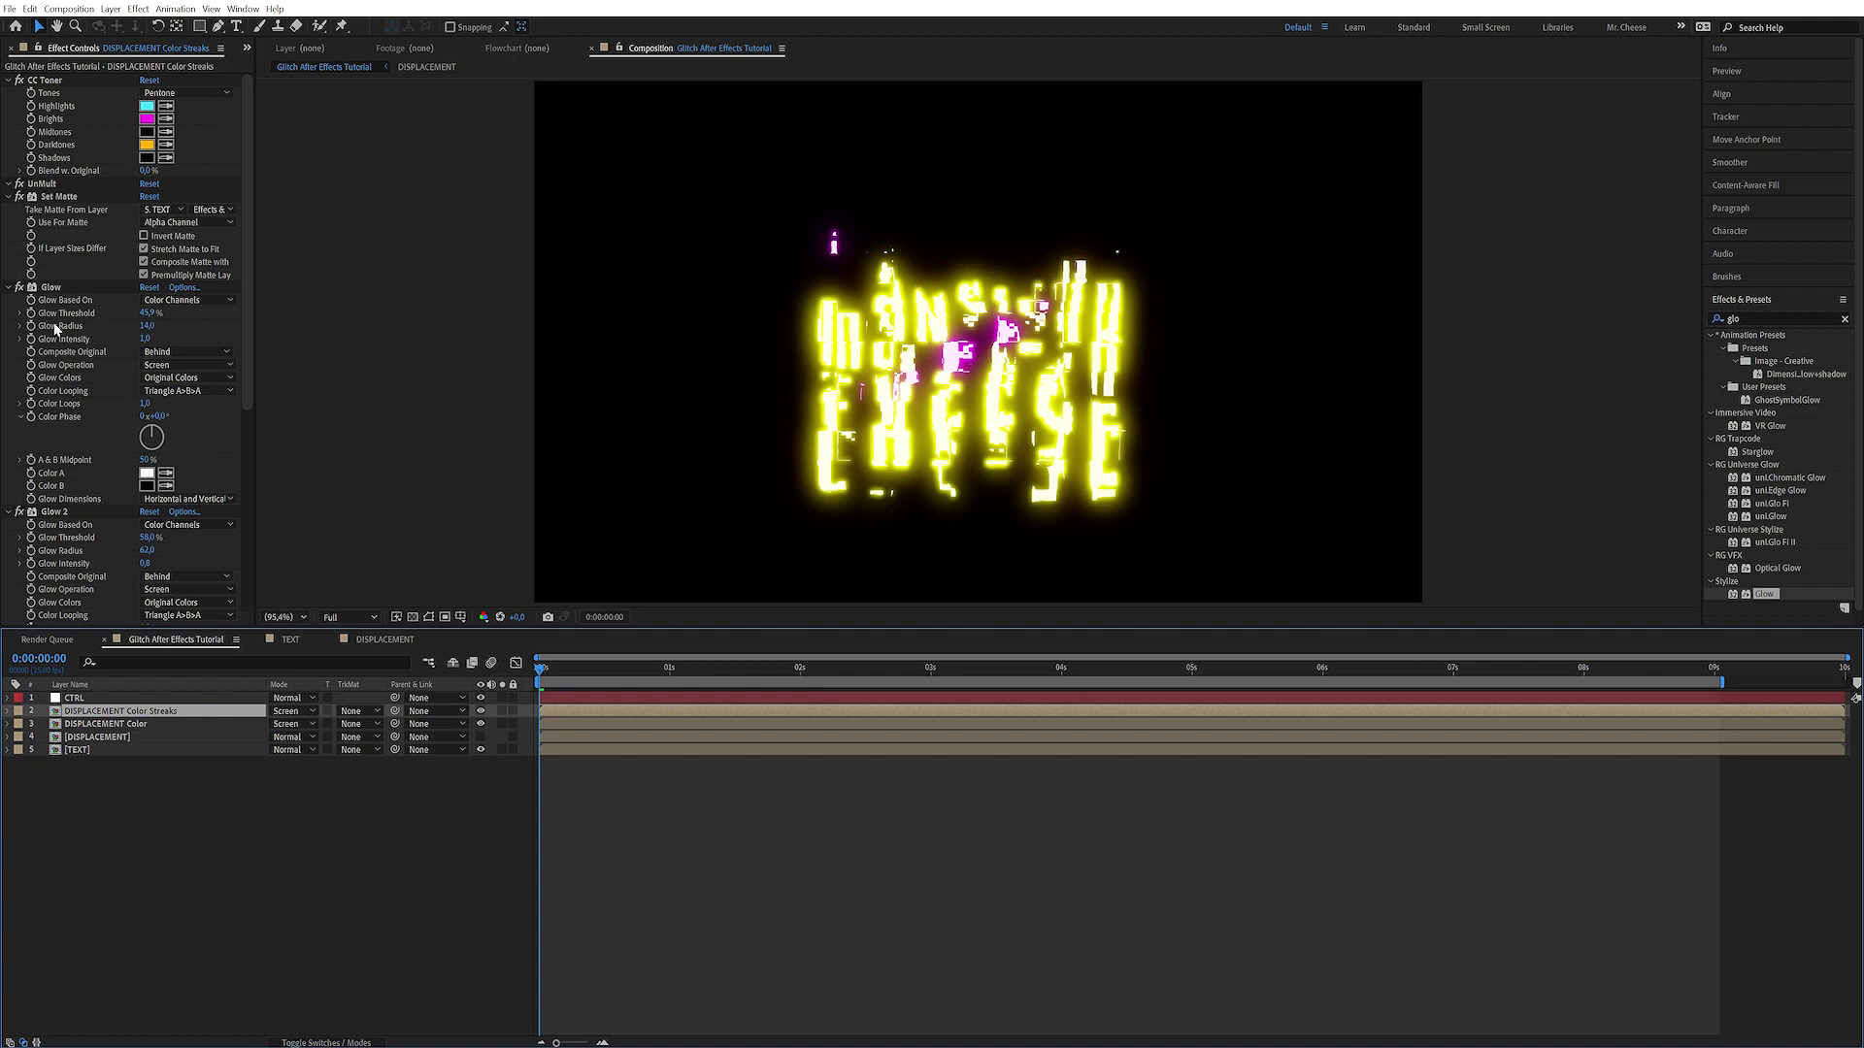
Delete the Glow 2 and Glow 3 effects from the DISPLACEMENT Color Streaks layer
left_click(54, 289)
left_click(53, 512)
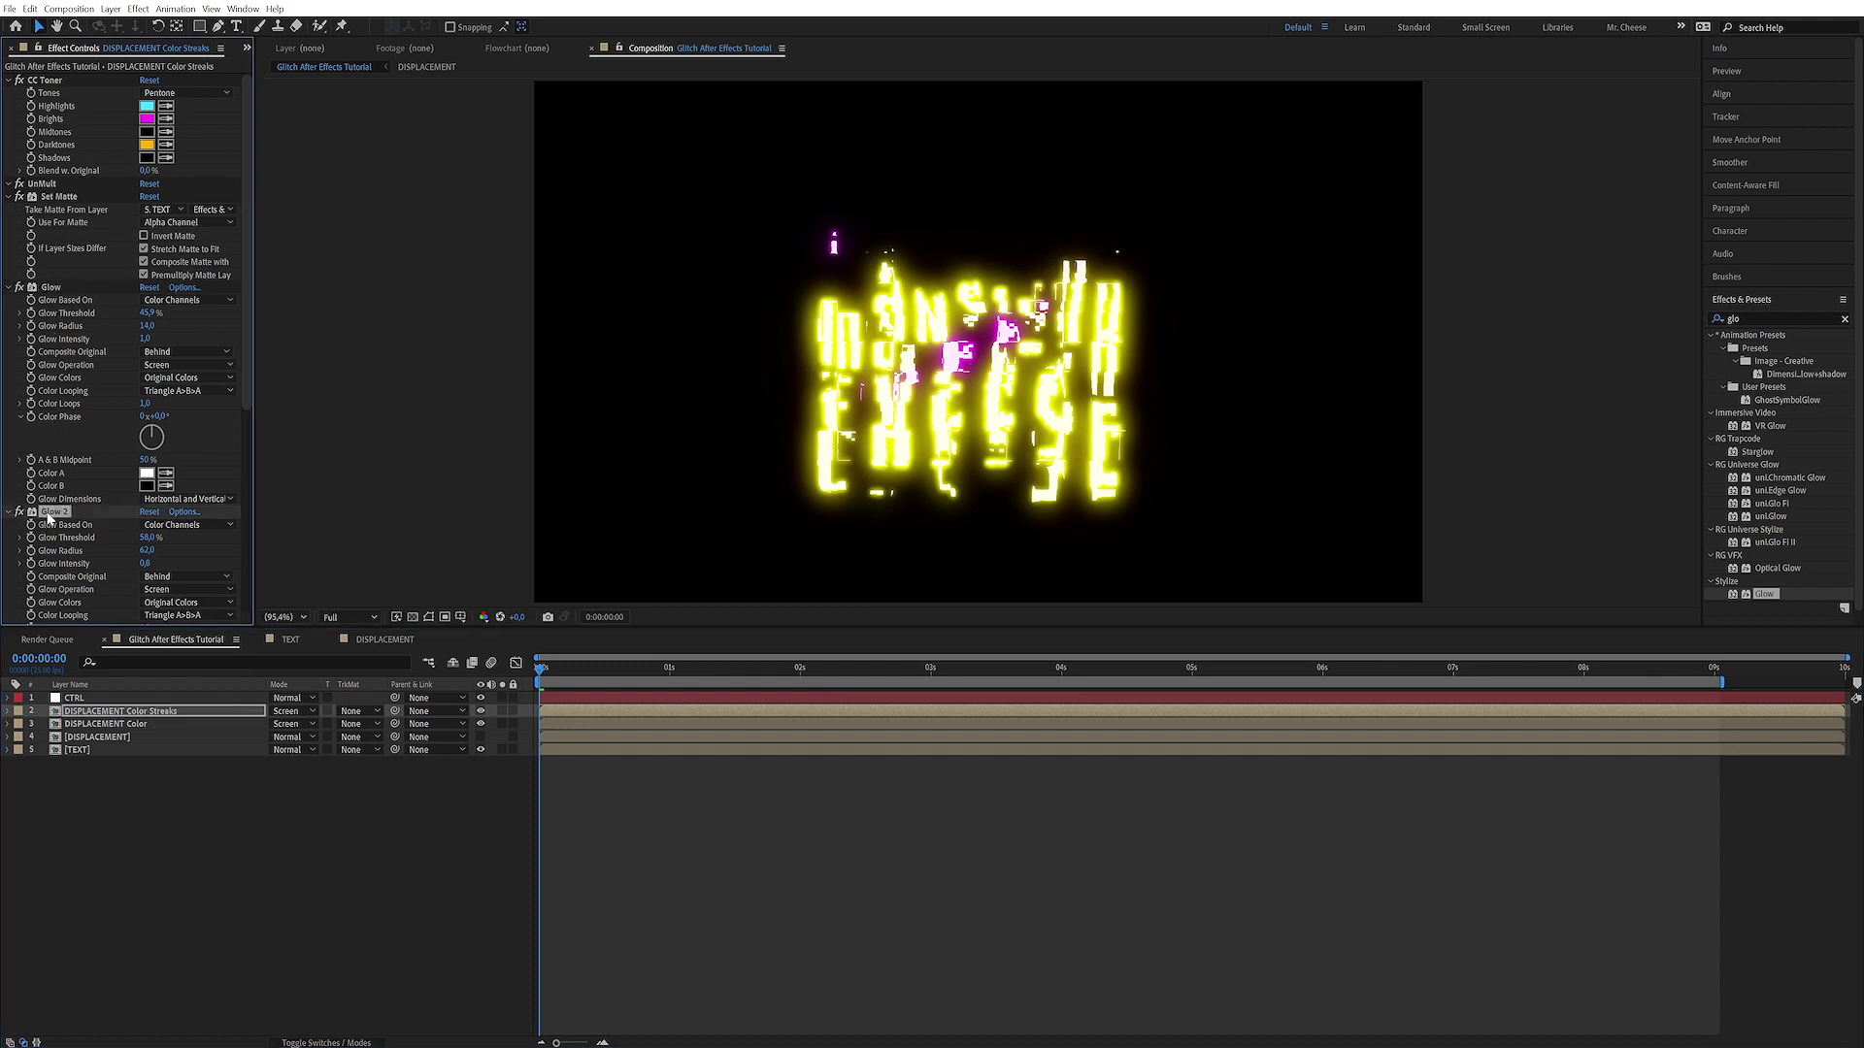
scroll(54, 505, "down", 5)
left_click(64, 470)
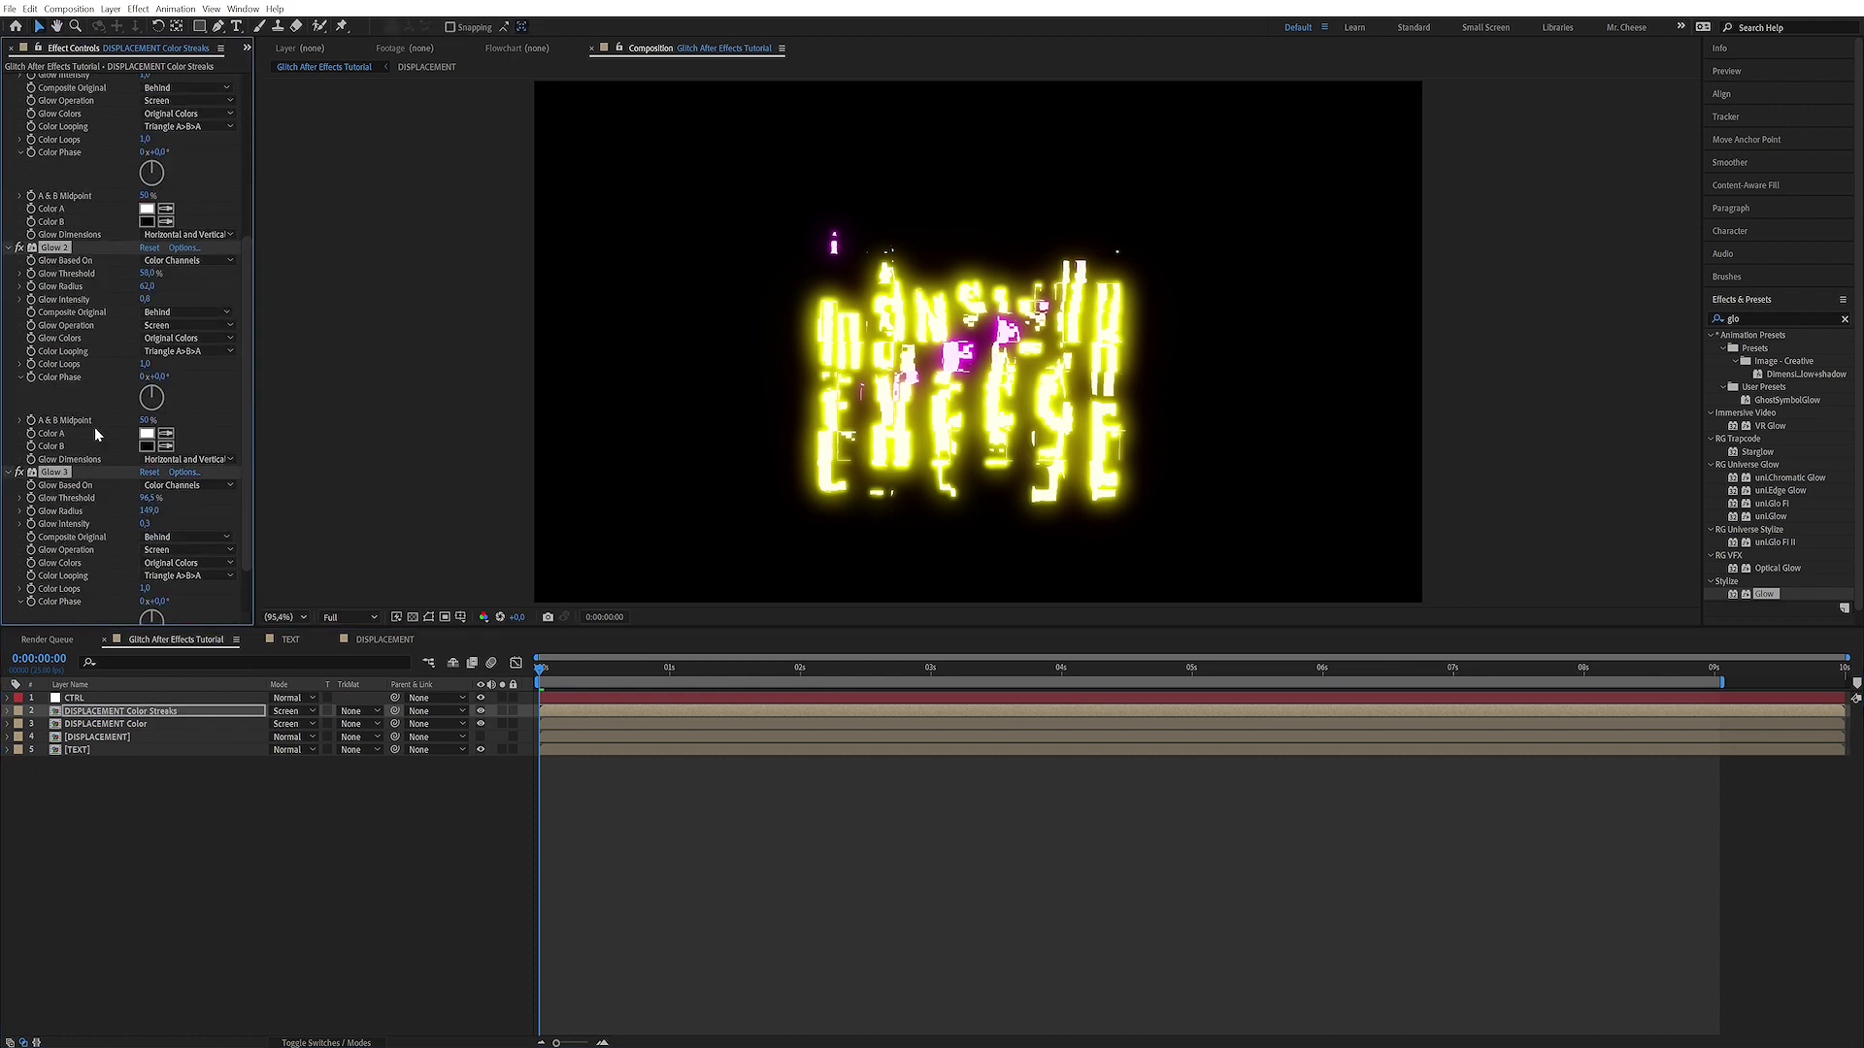
key("Delete")
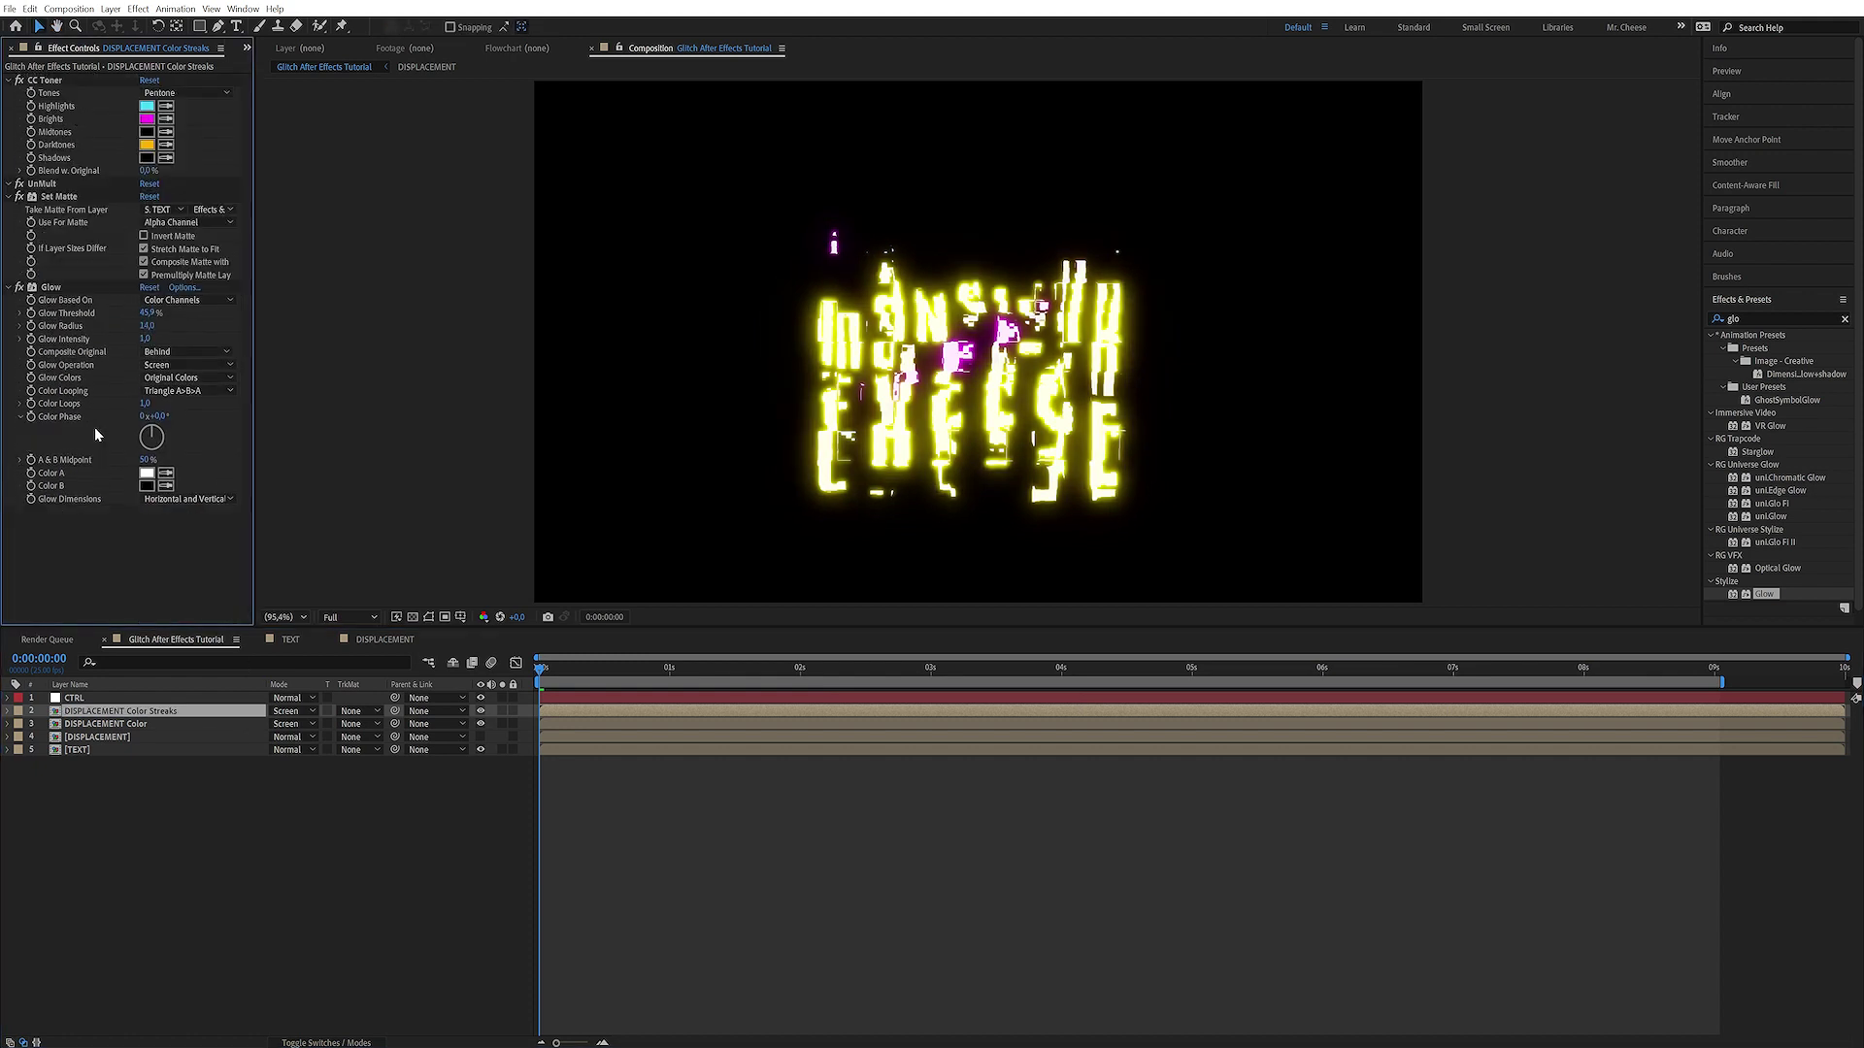
Apply Directional Blur to the DISPLACEMENT Color Streaks layer and place it between Set Matte and Glow
left_click(1767, 317)
type("direc")
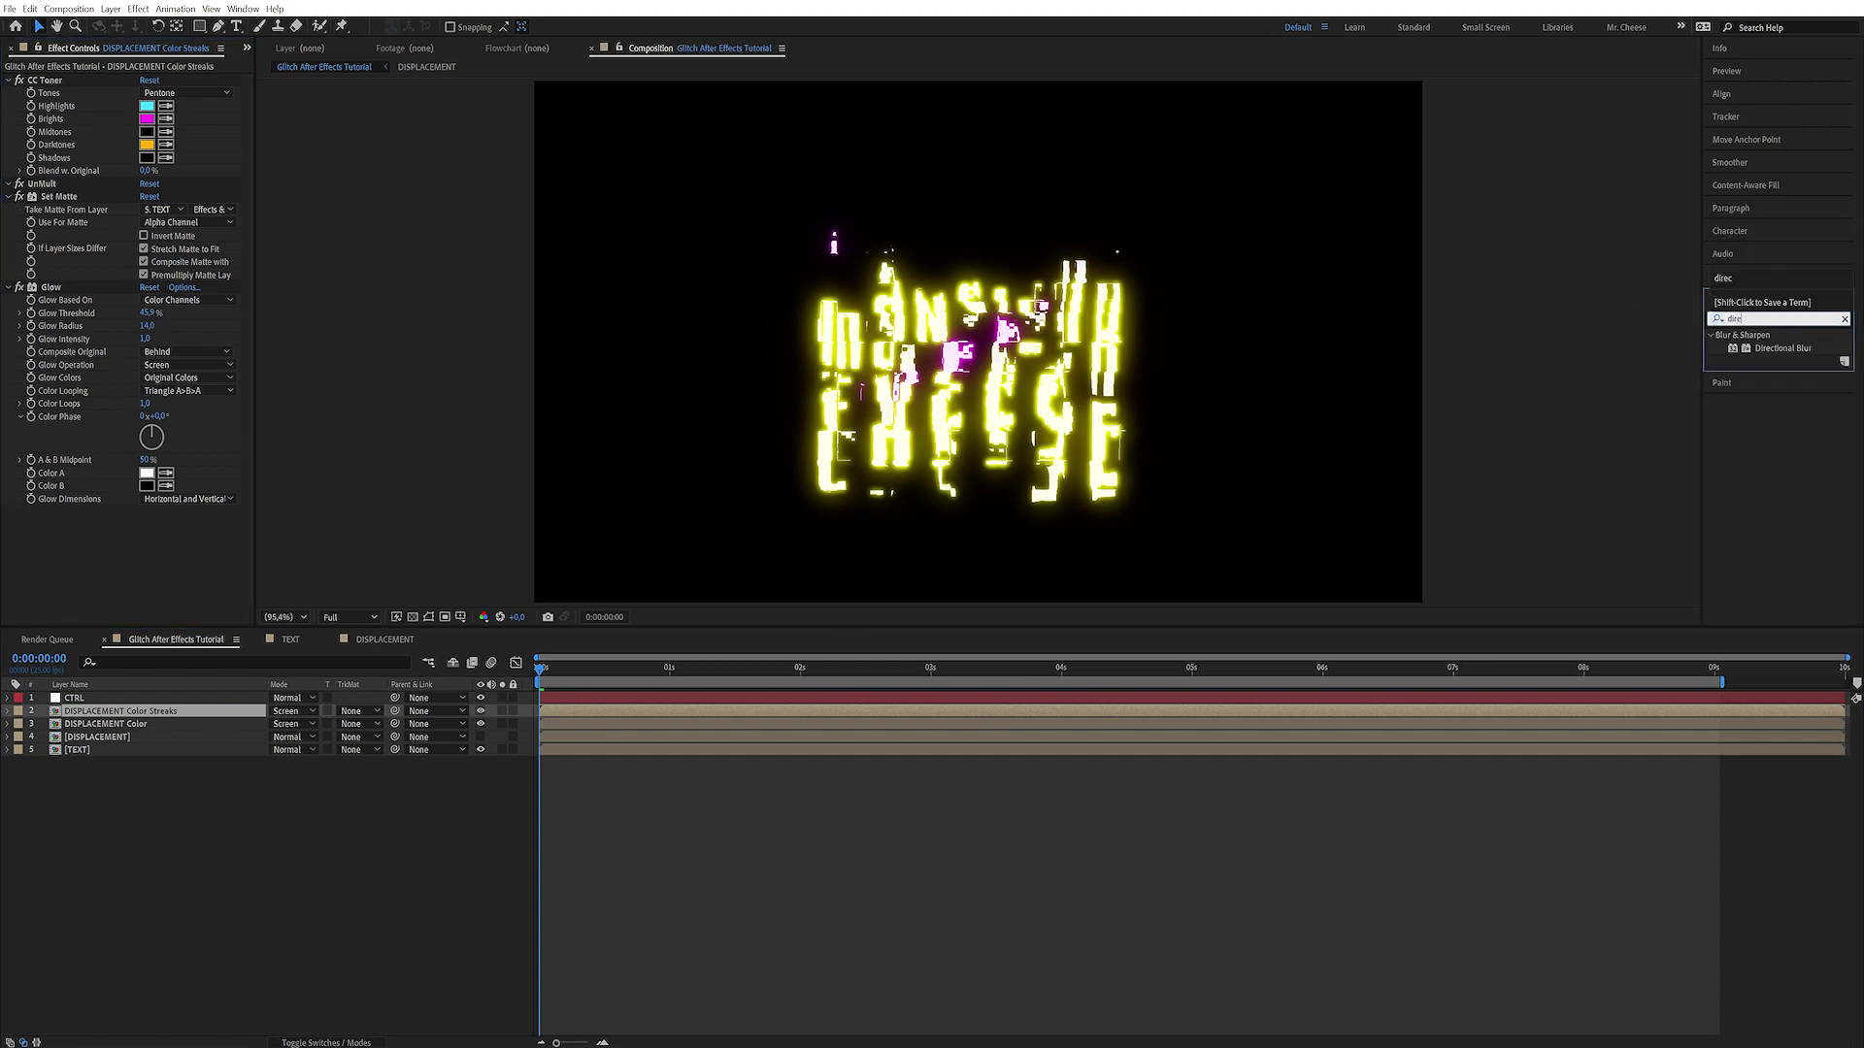
double_click(1778, 347)
left_click_drag(80, 523, 58, 284)
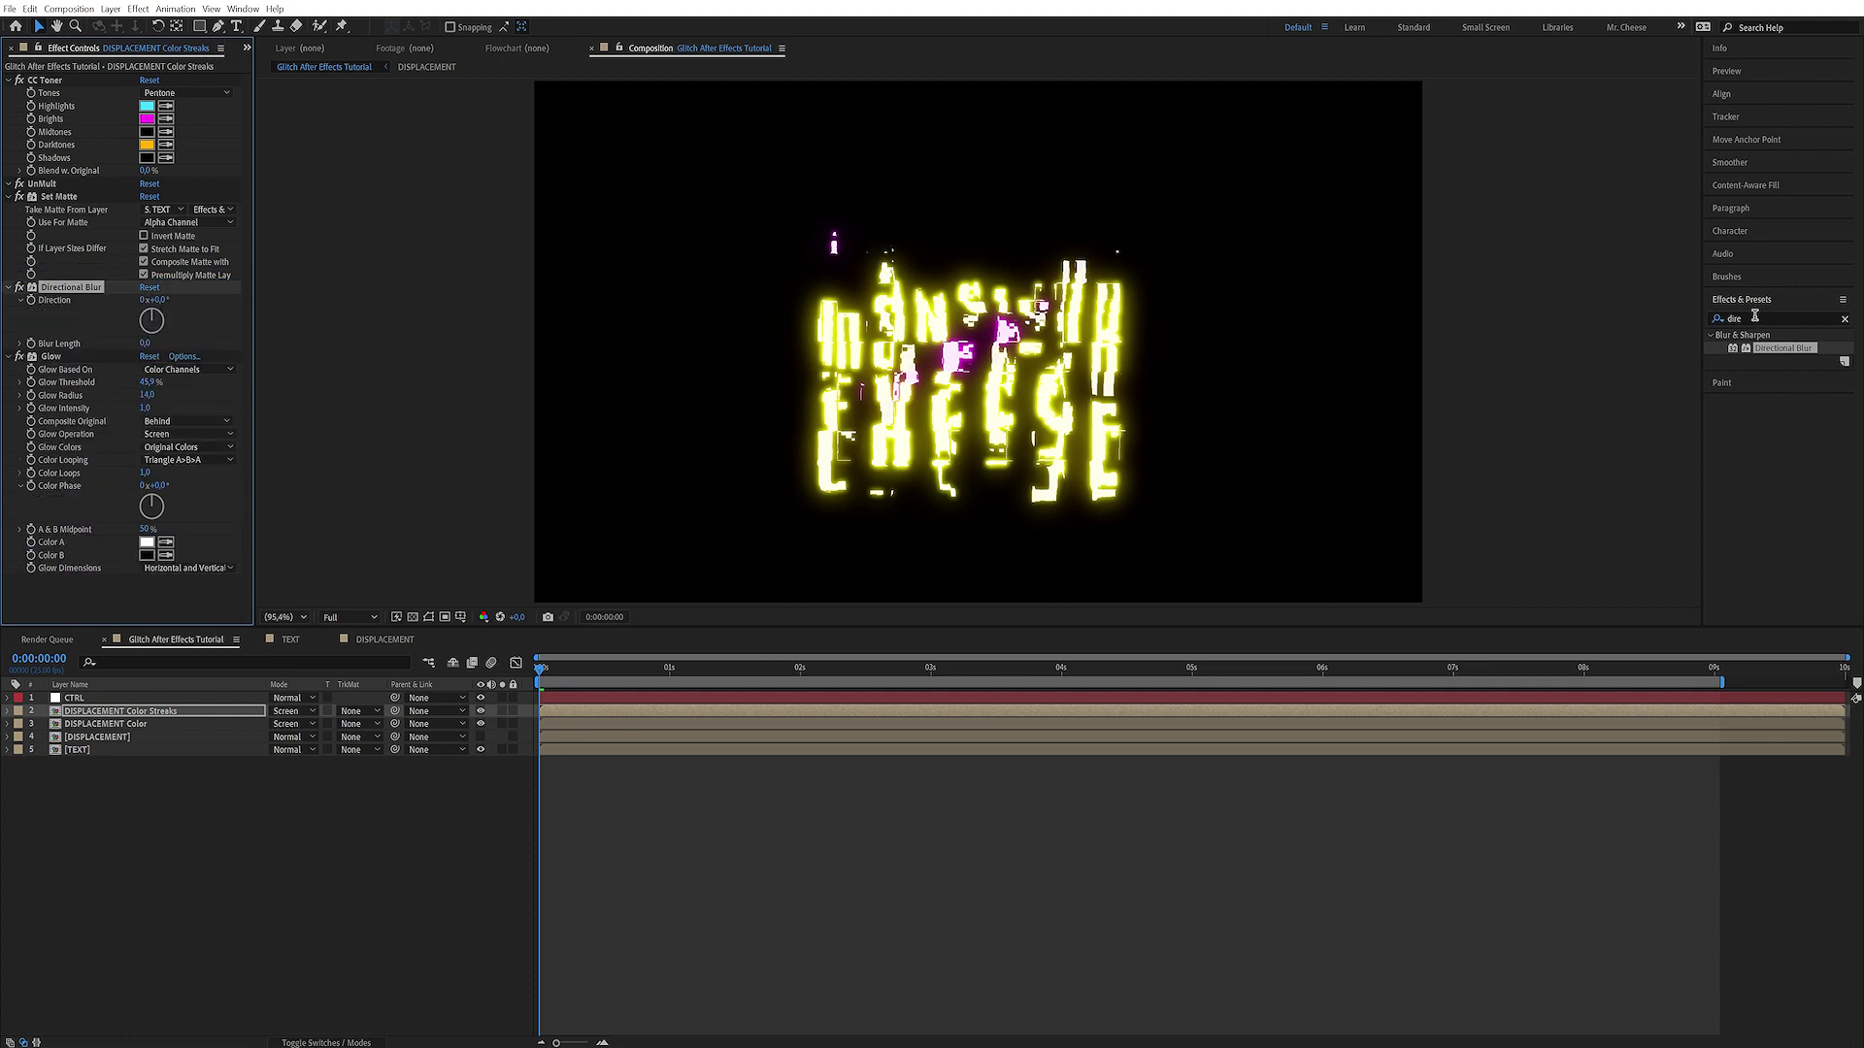
Apply Curves to the DISPLACEMENT Color Streaks layer and place it directly after Directional Blur
double_click(1754, 317)
type("cur")
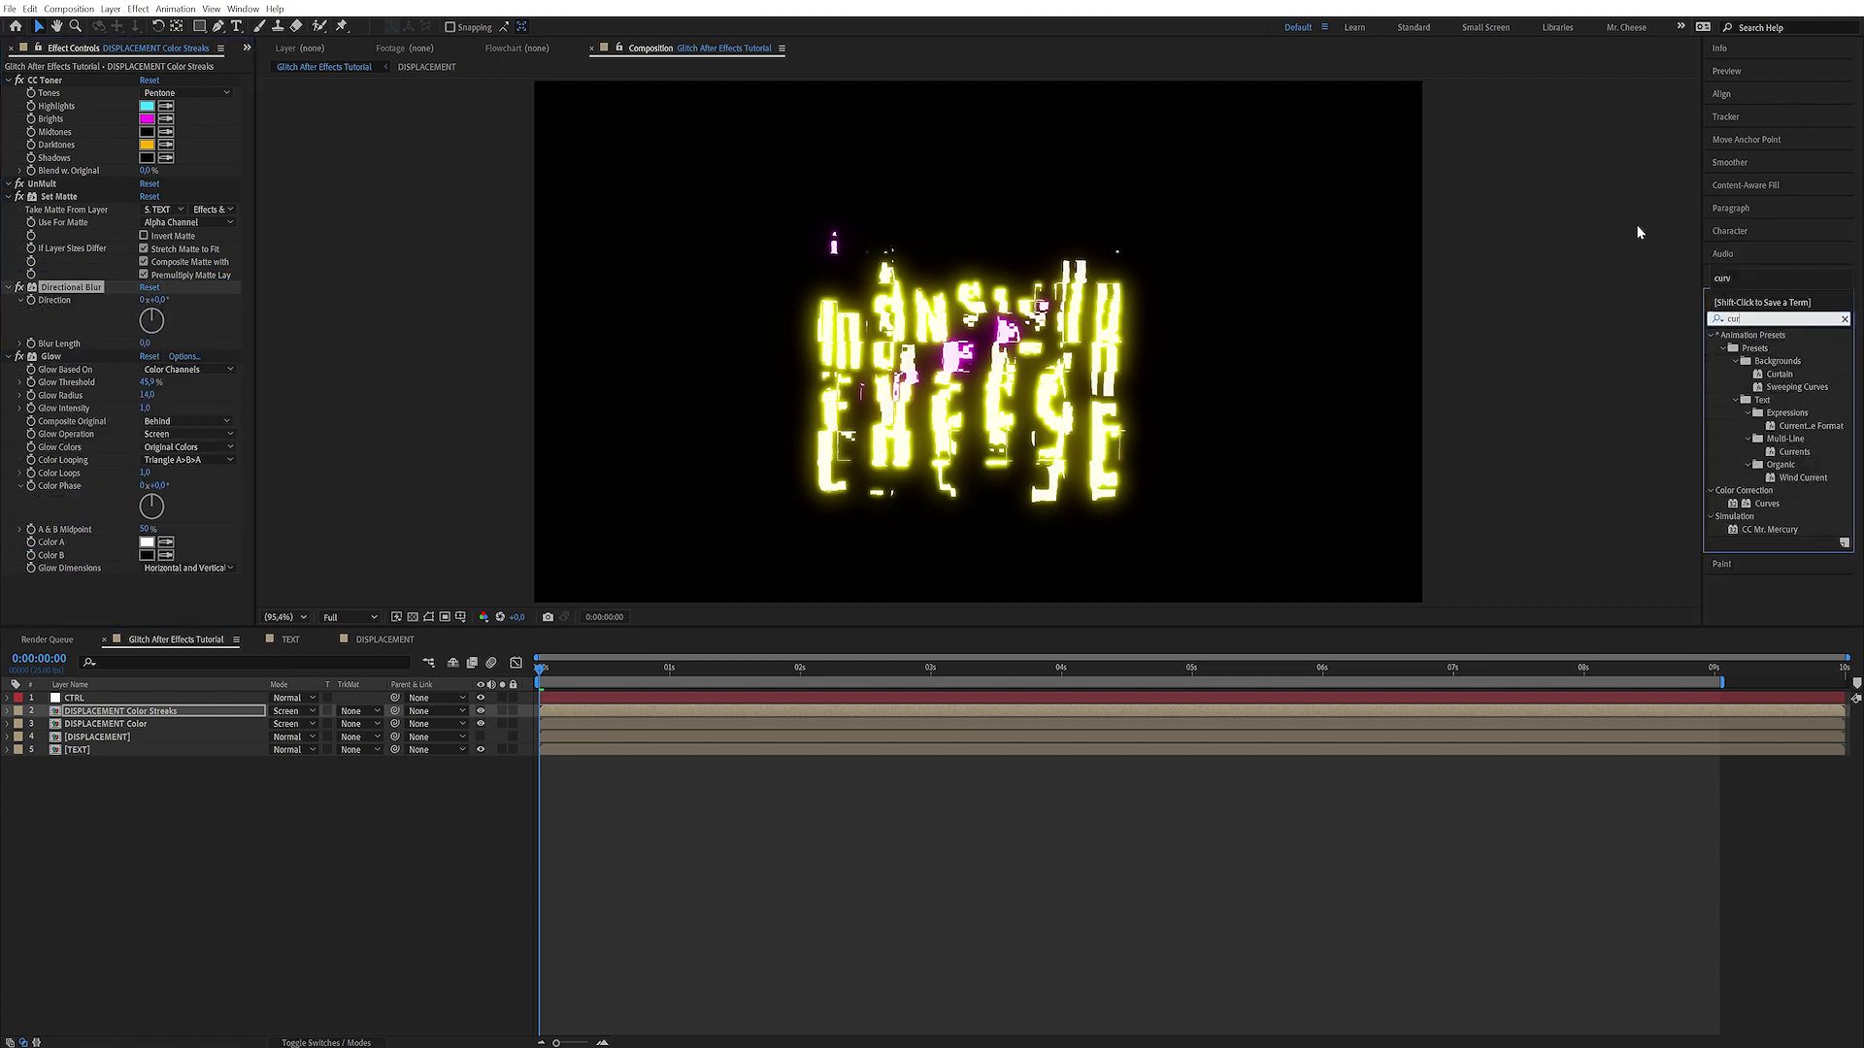
double_click(1766, 503)
mouse_move(55, 326)
left_mouse_down()
mouse_move(44, 87)
mouse_move(60, 311)
left_mouse_up()
Set the Directional Blur direction to 90° and its blur length to 1000
left_click(160, 271)
type("90")
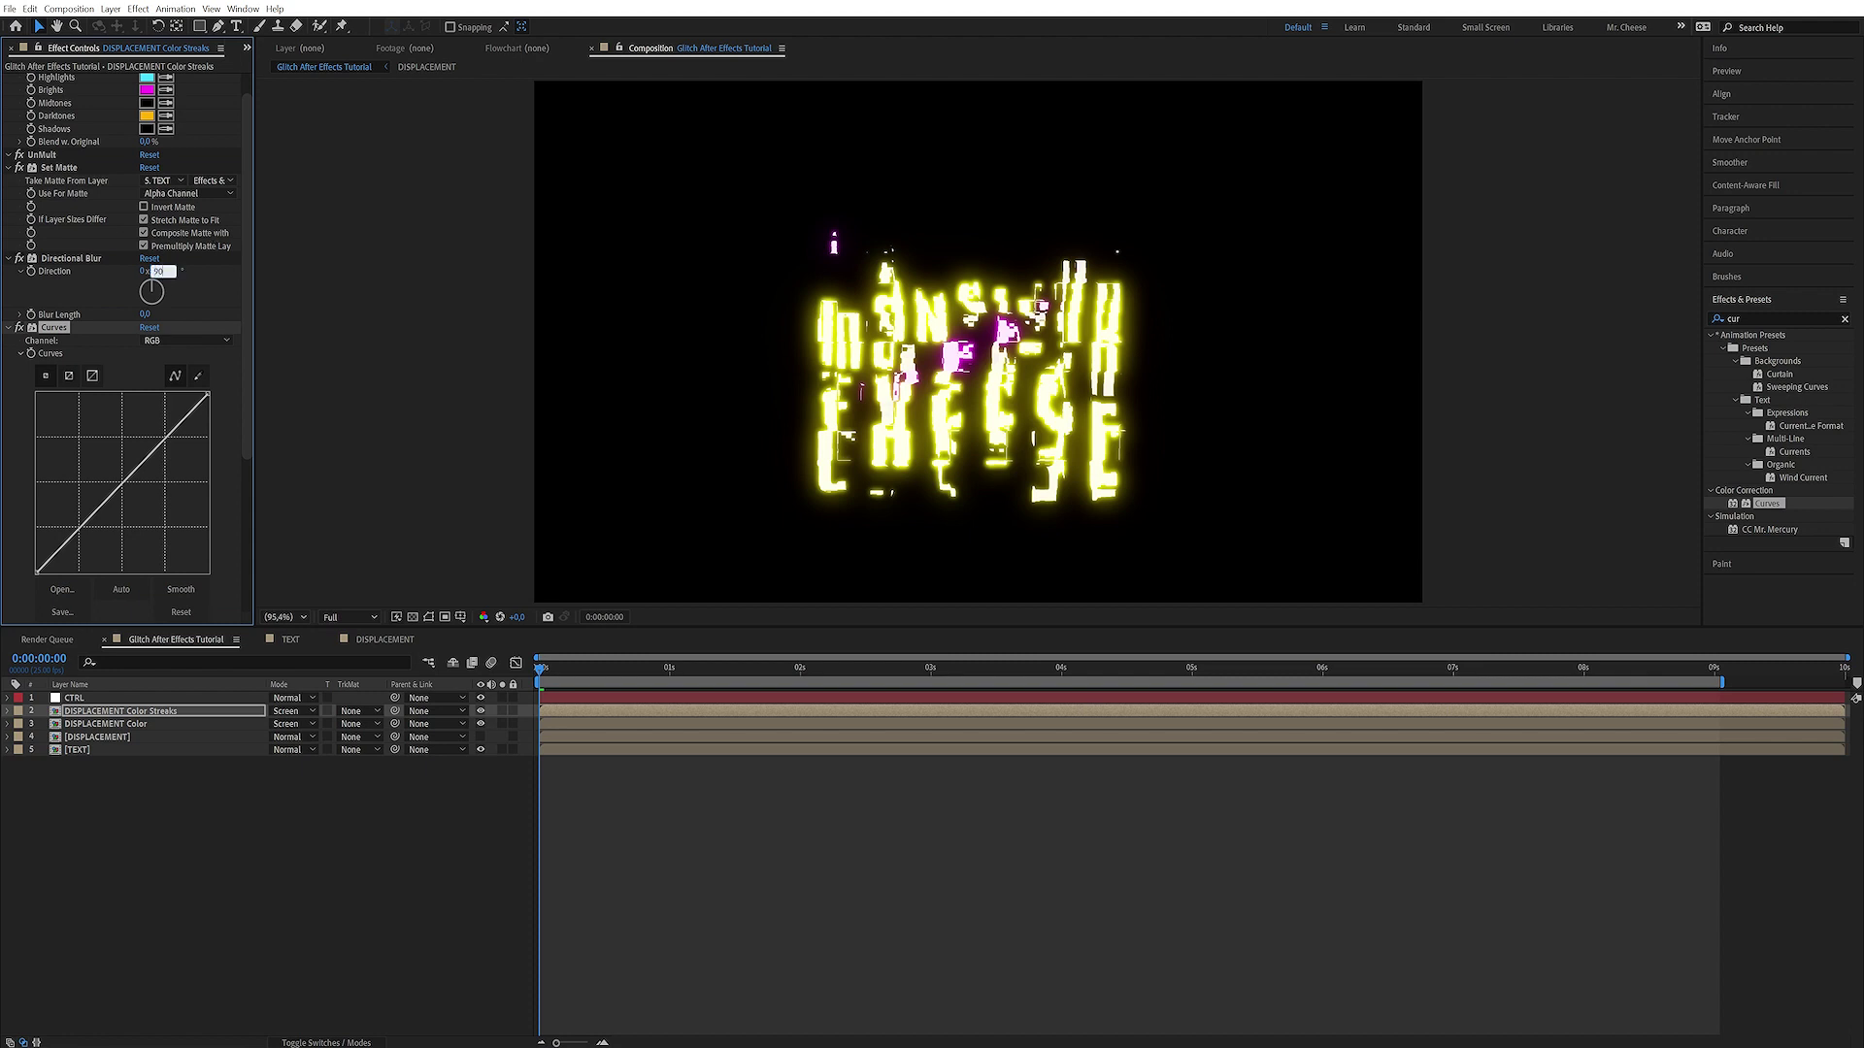
key("Return")
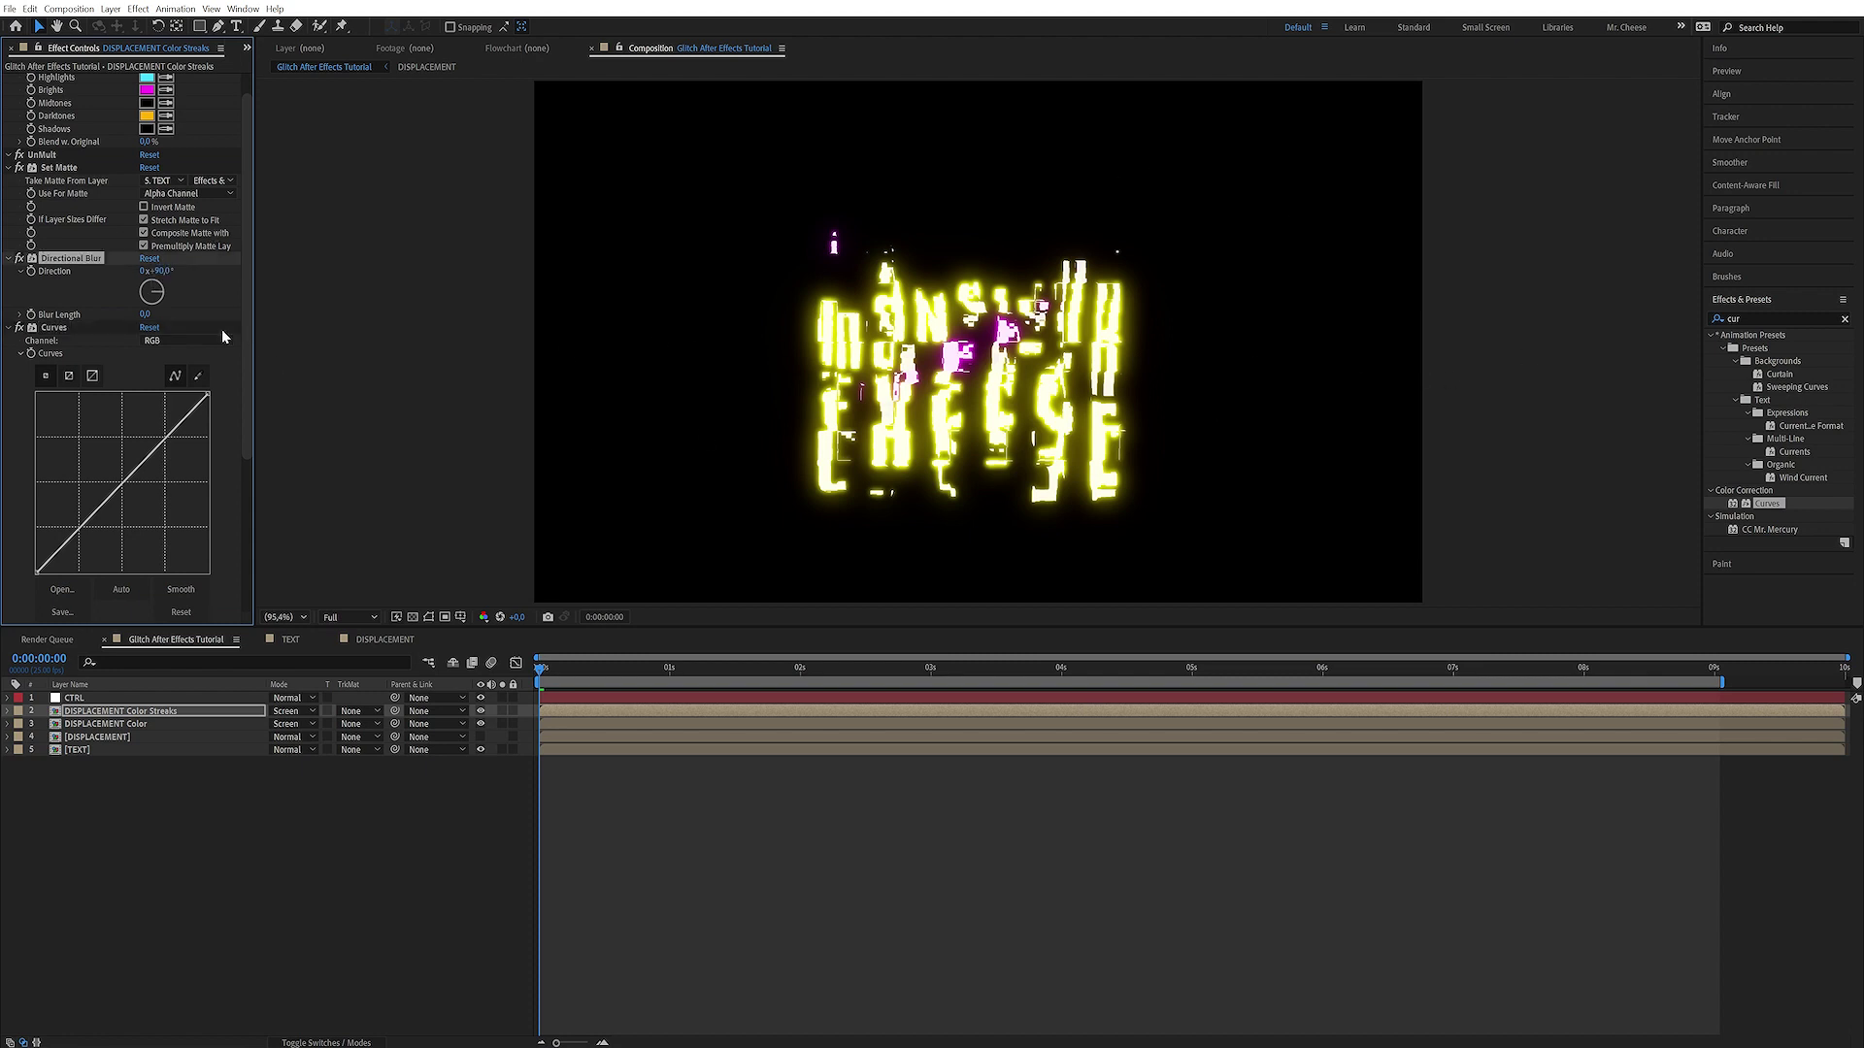
mouse_move(147, 314)
left_mouse_down()
mouse_move(595, 249)
mouse_move(799, 289)
mouse_move(151, 318)
mouse_move(935, 213)
left_mouse_up()
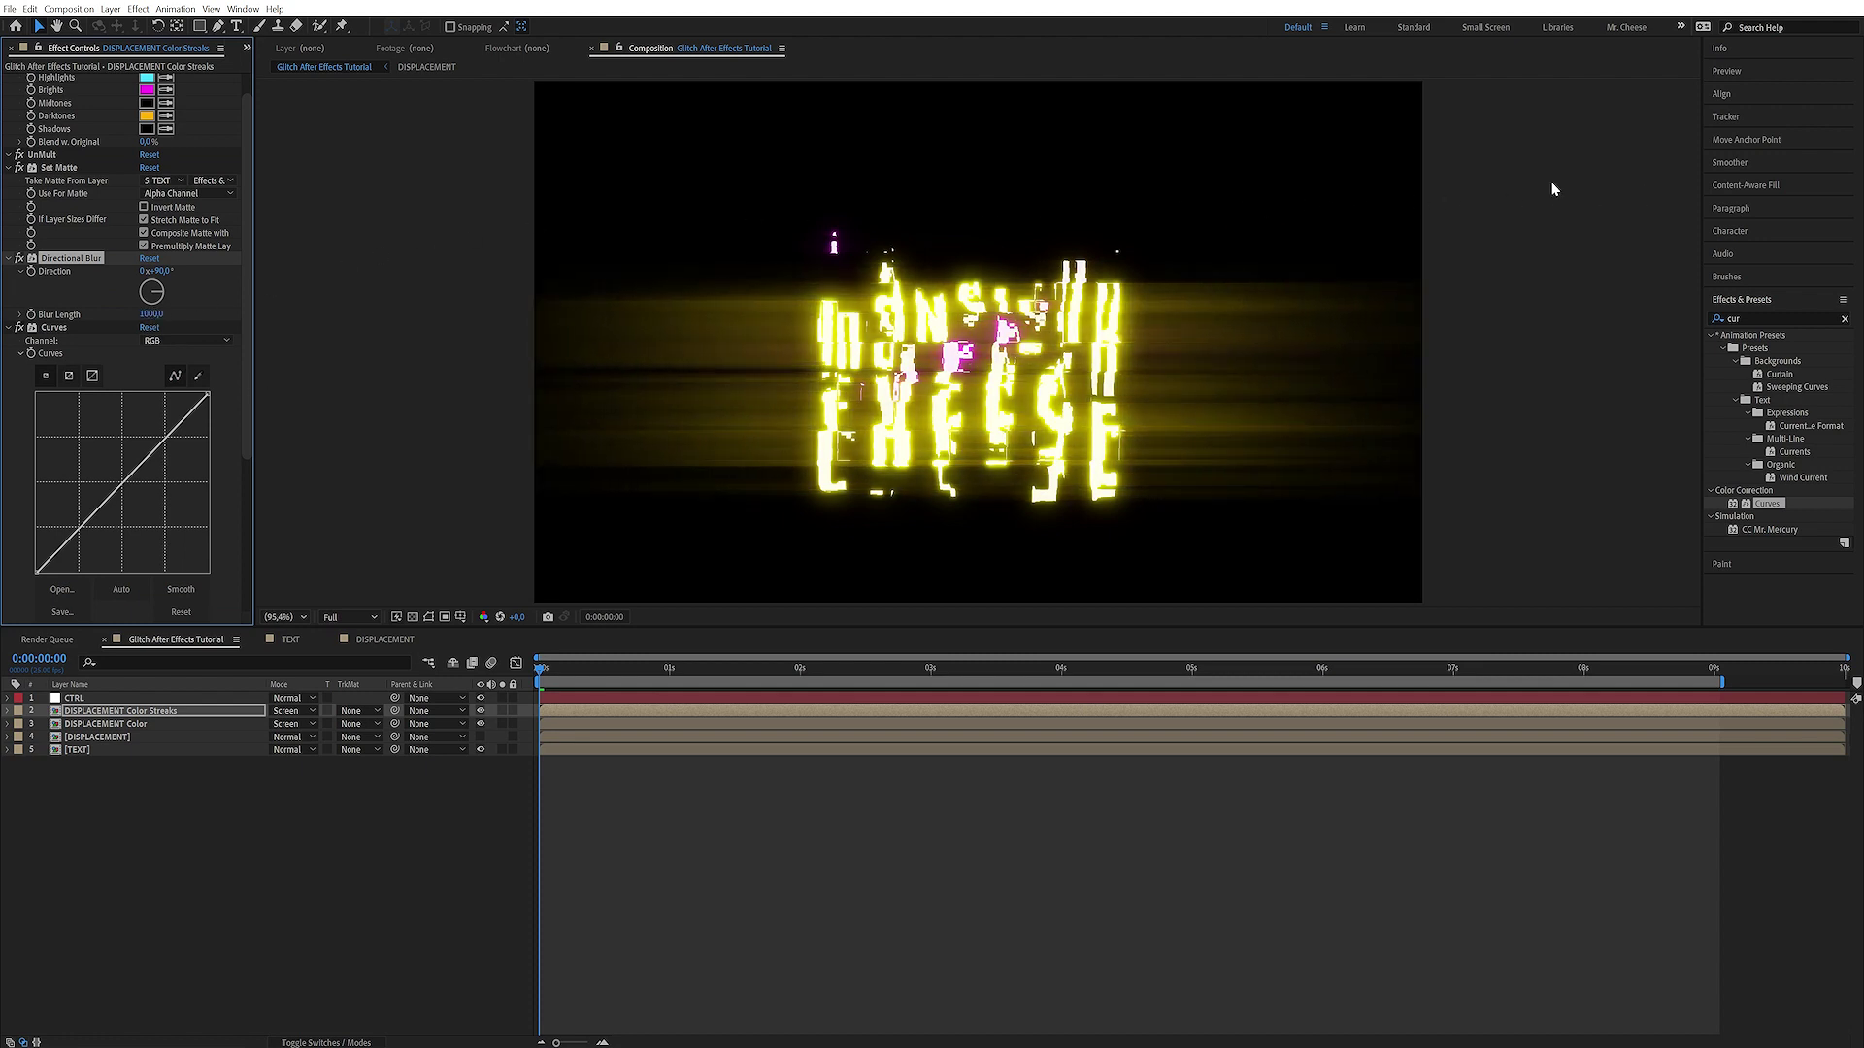
Bend the Curves effect's Alpha channel into a very slight S-curve and preview the streaks
left_click(184, 341)
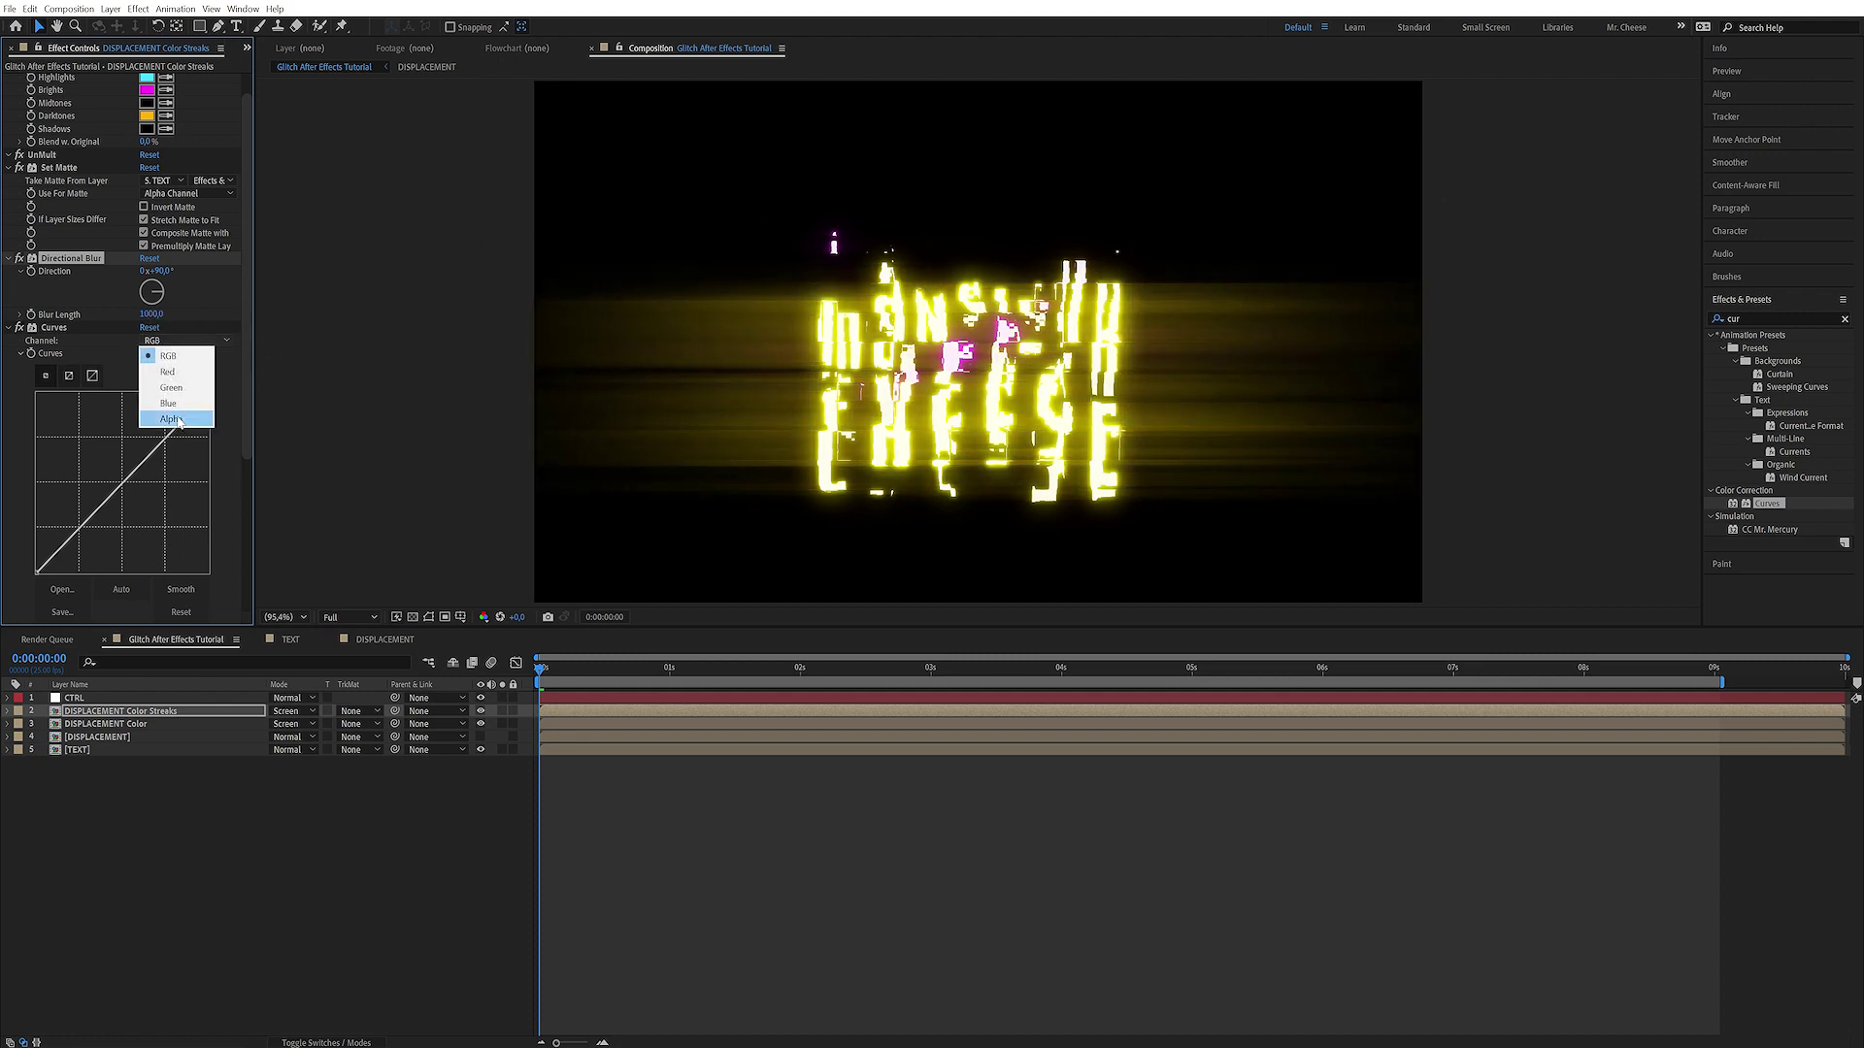
left_click(173, 426)
left_click(171, 426)
left_click_drag(81, 531, 79, 530)
left_click_drag(171, 425, 171, 429)
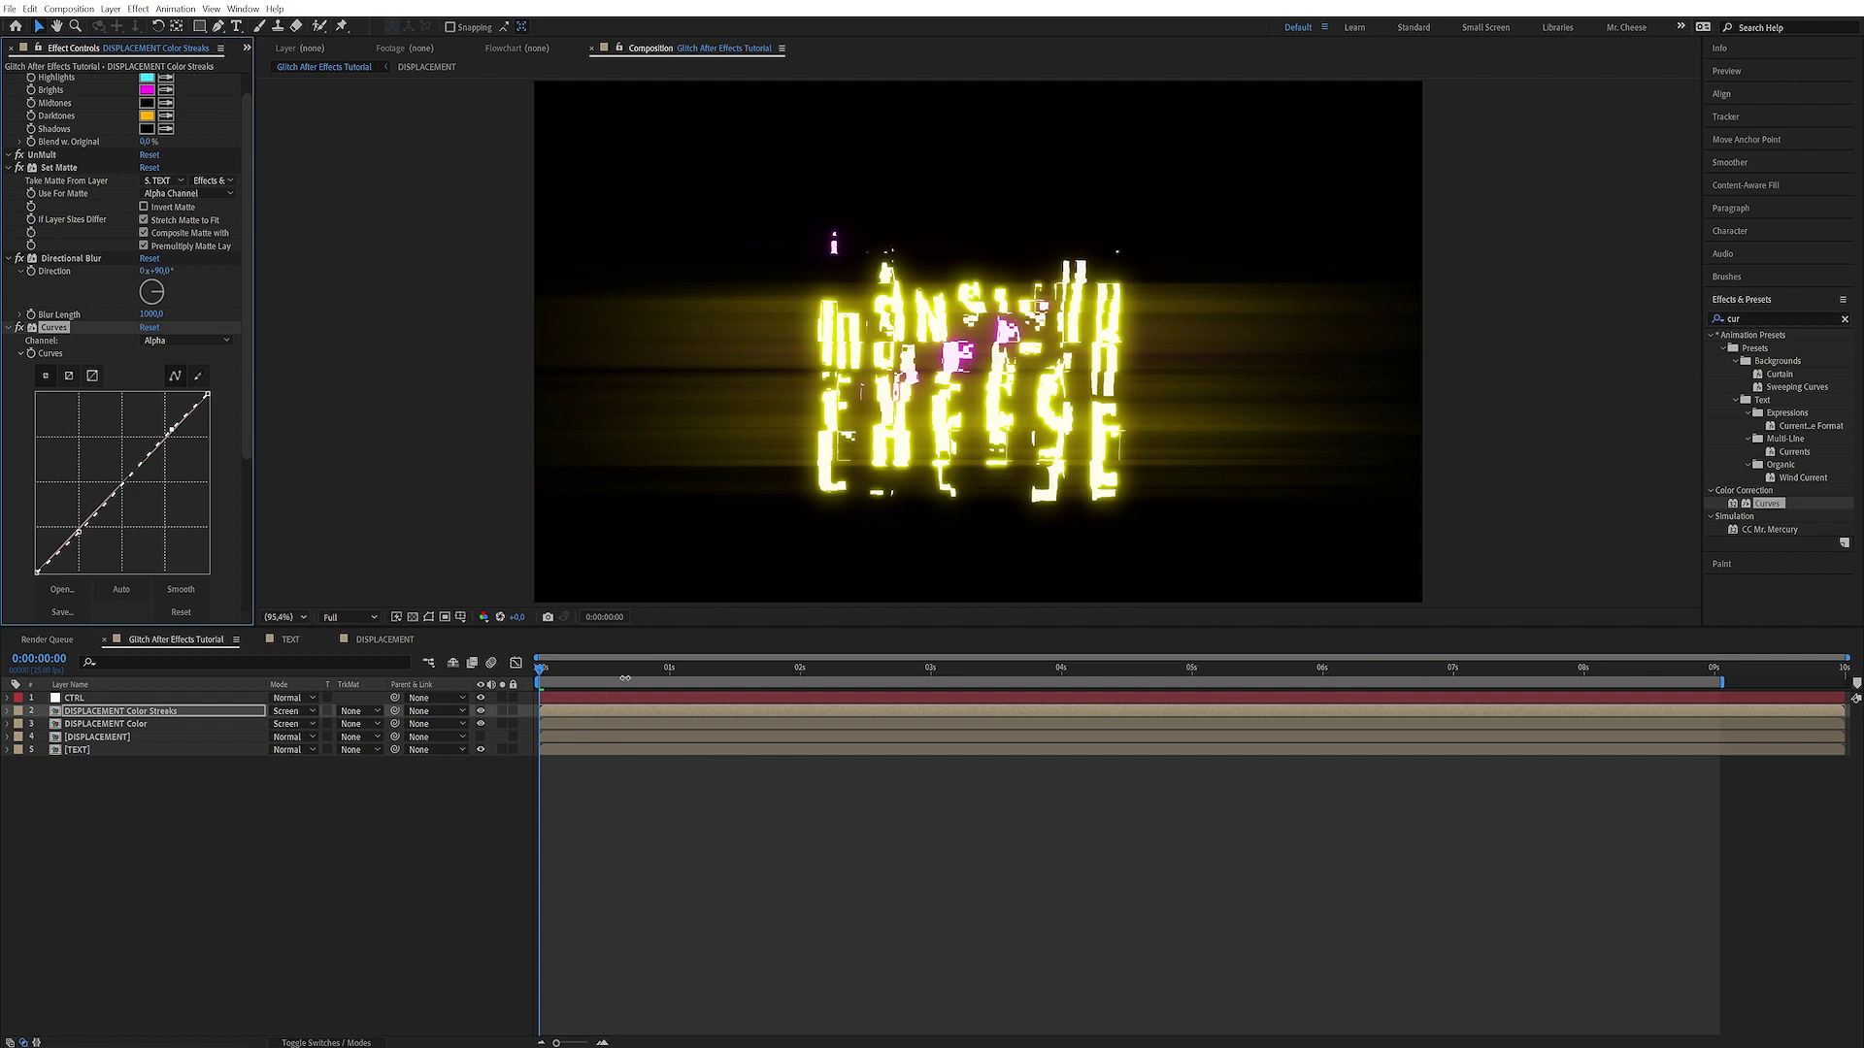
key("space")
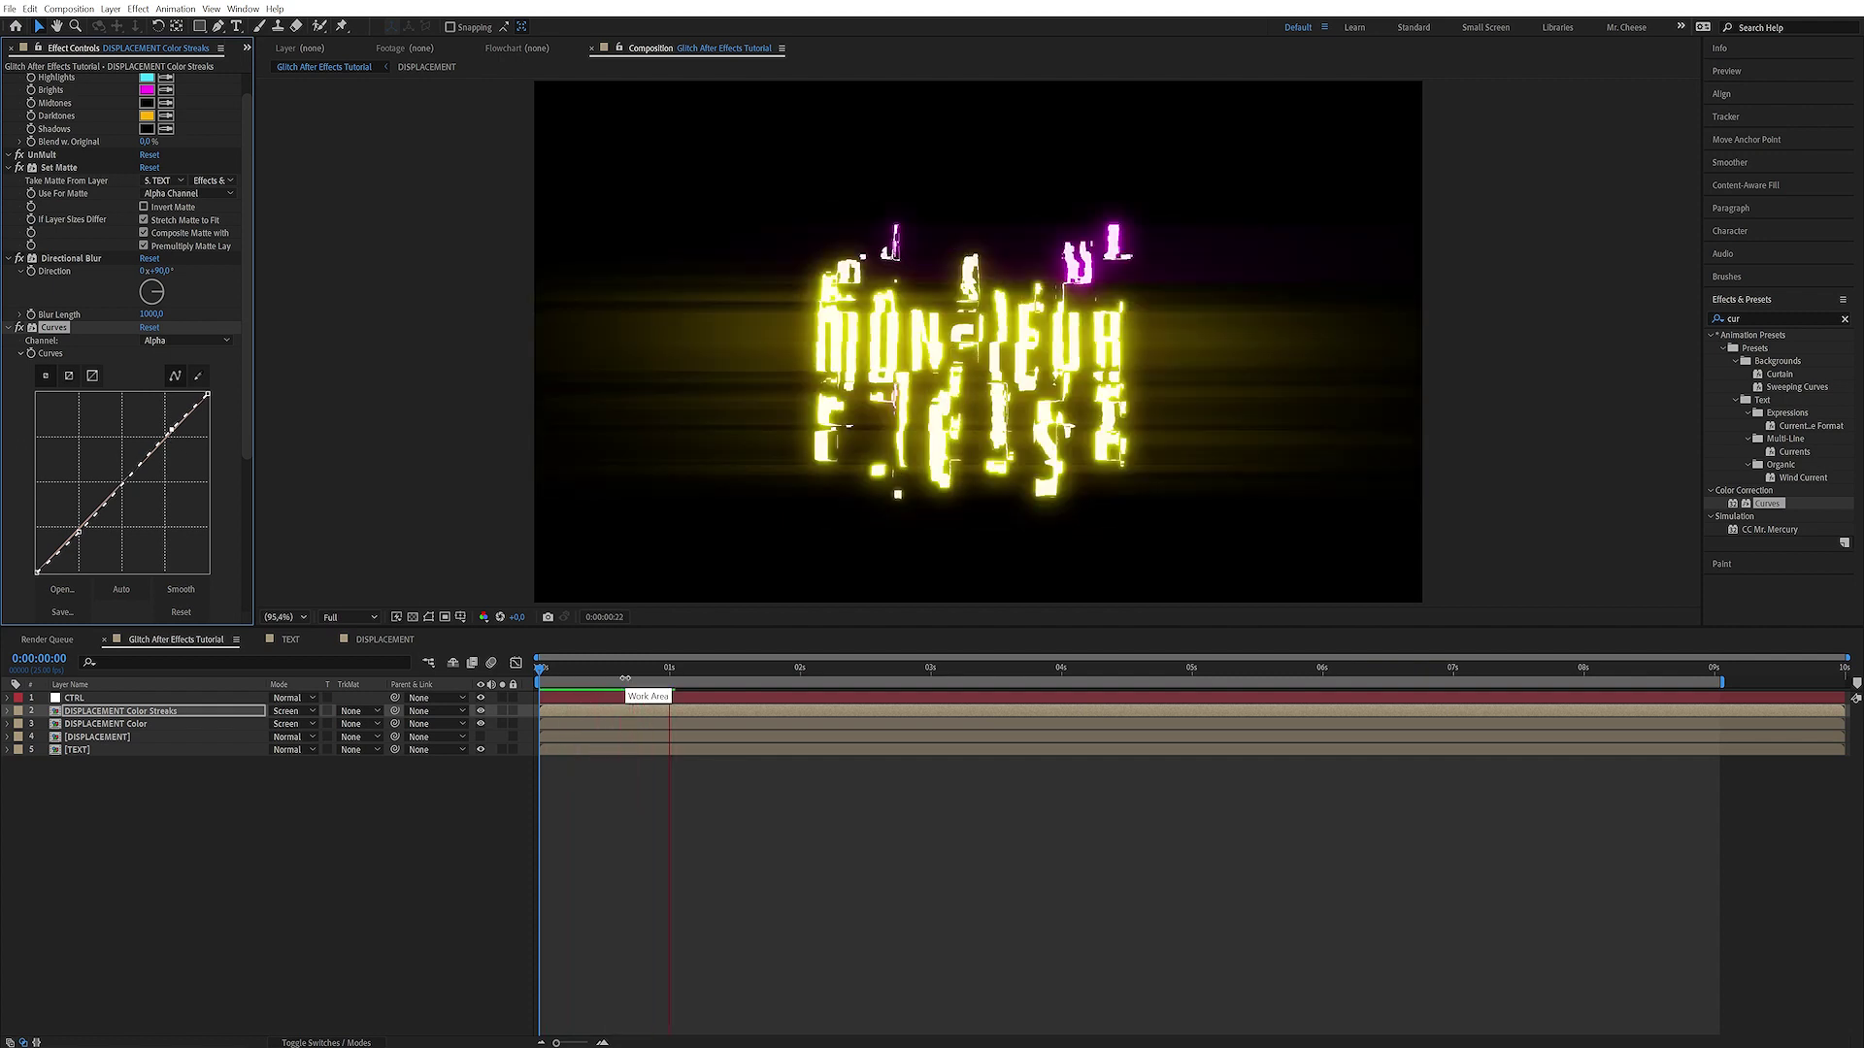
left_click(1037, 401)
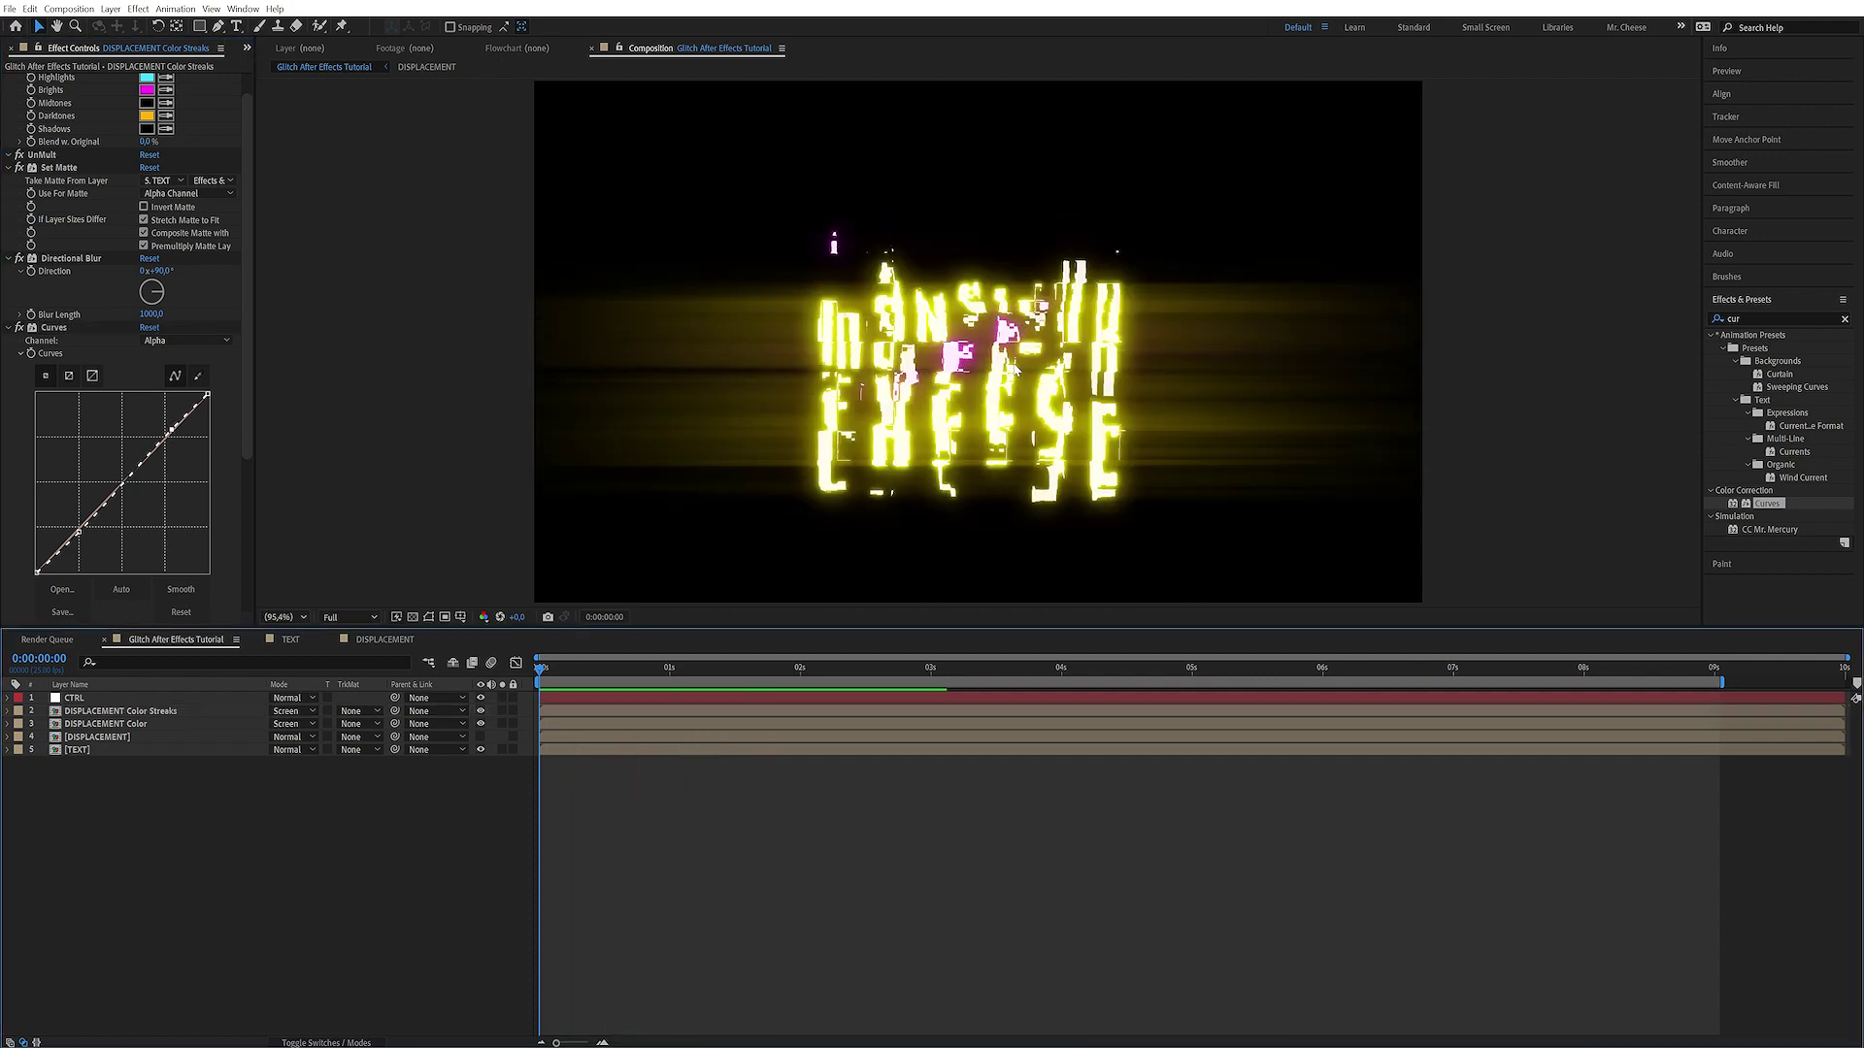
Duplicate the DISPLACEMENT layer and name the copy DISPLACEMENT Transform
left_click(106, 736)
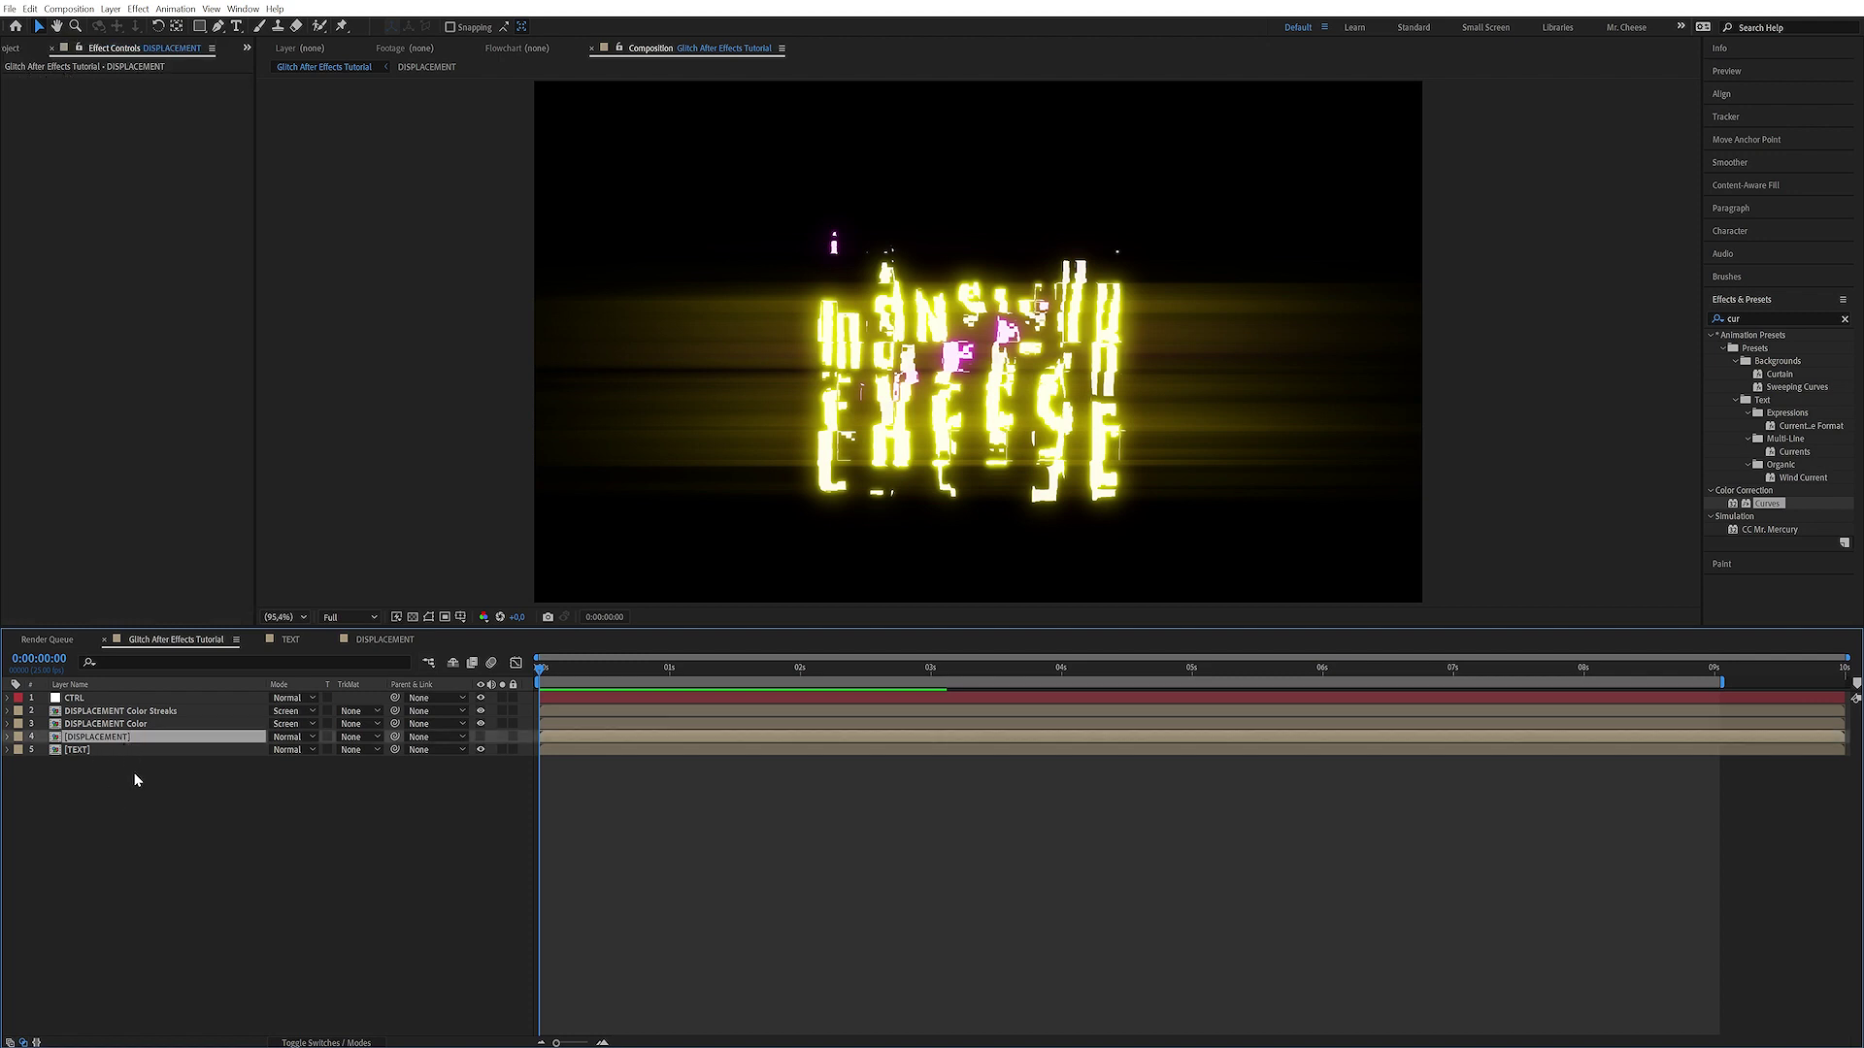
key("ctrl+d")
key("Return")
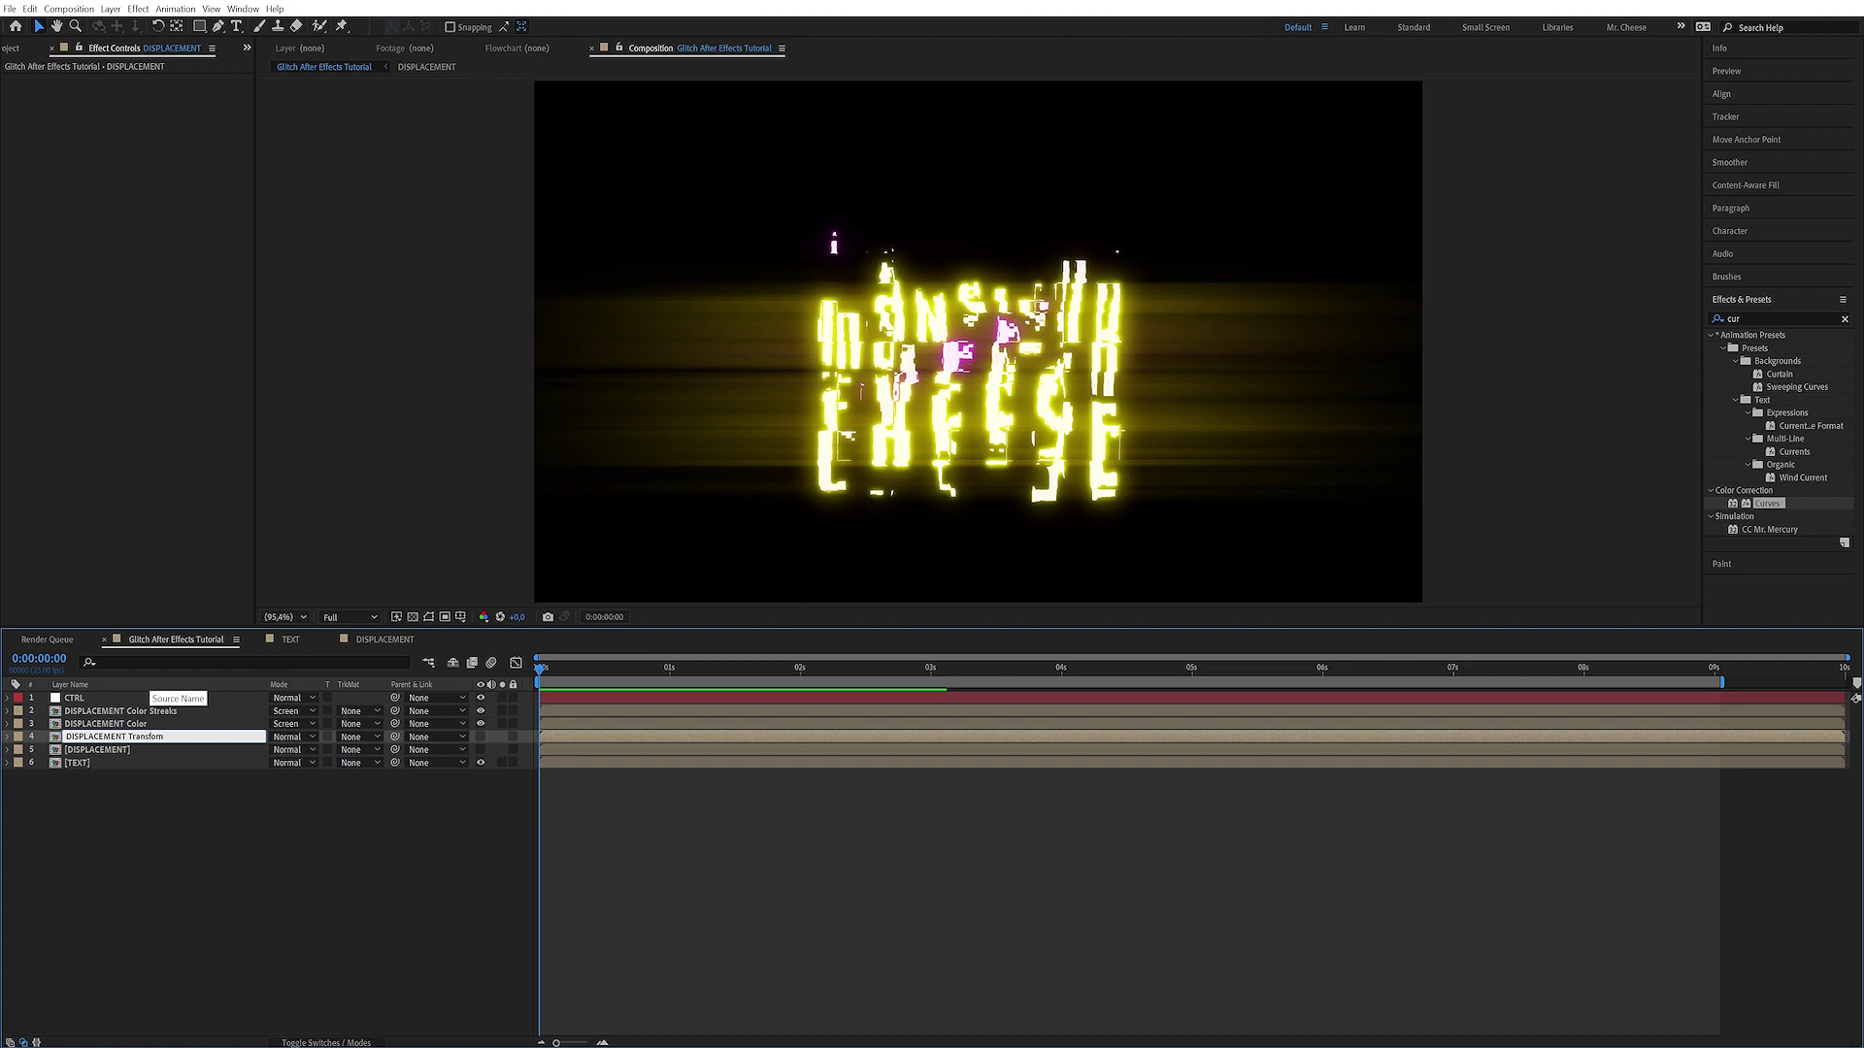
key("Return")
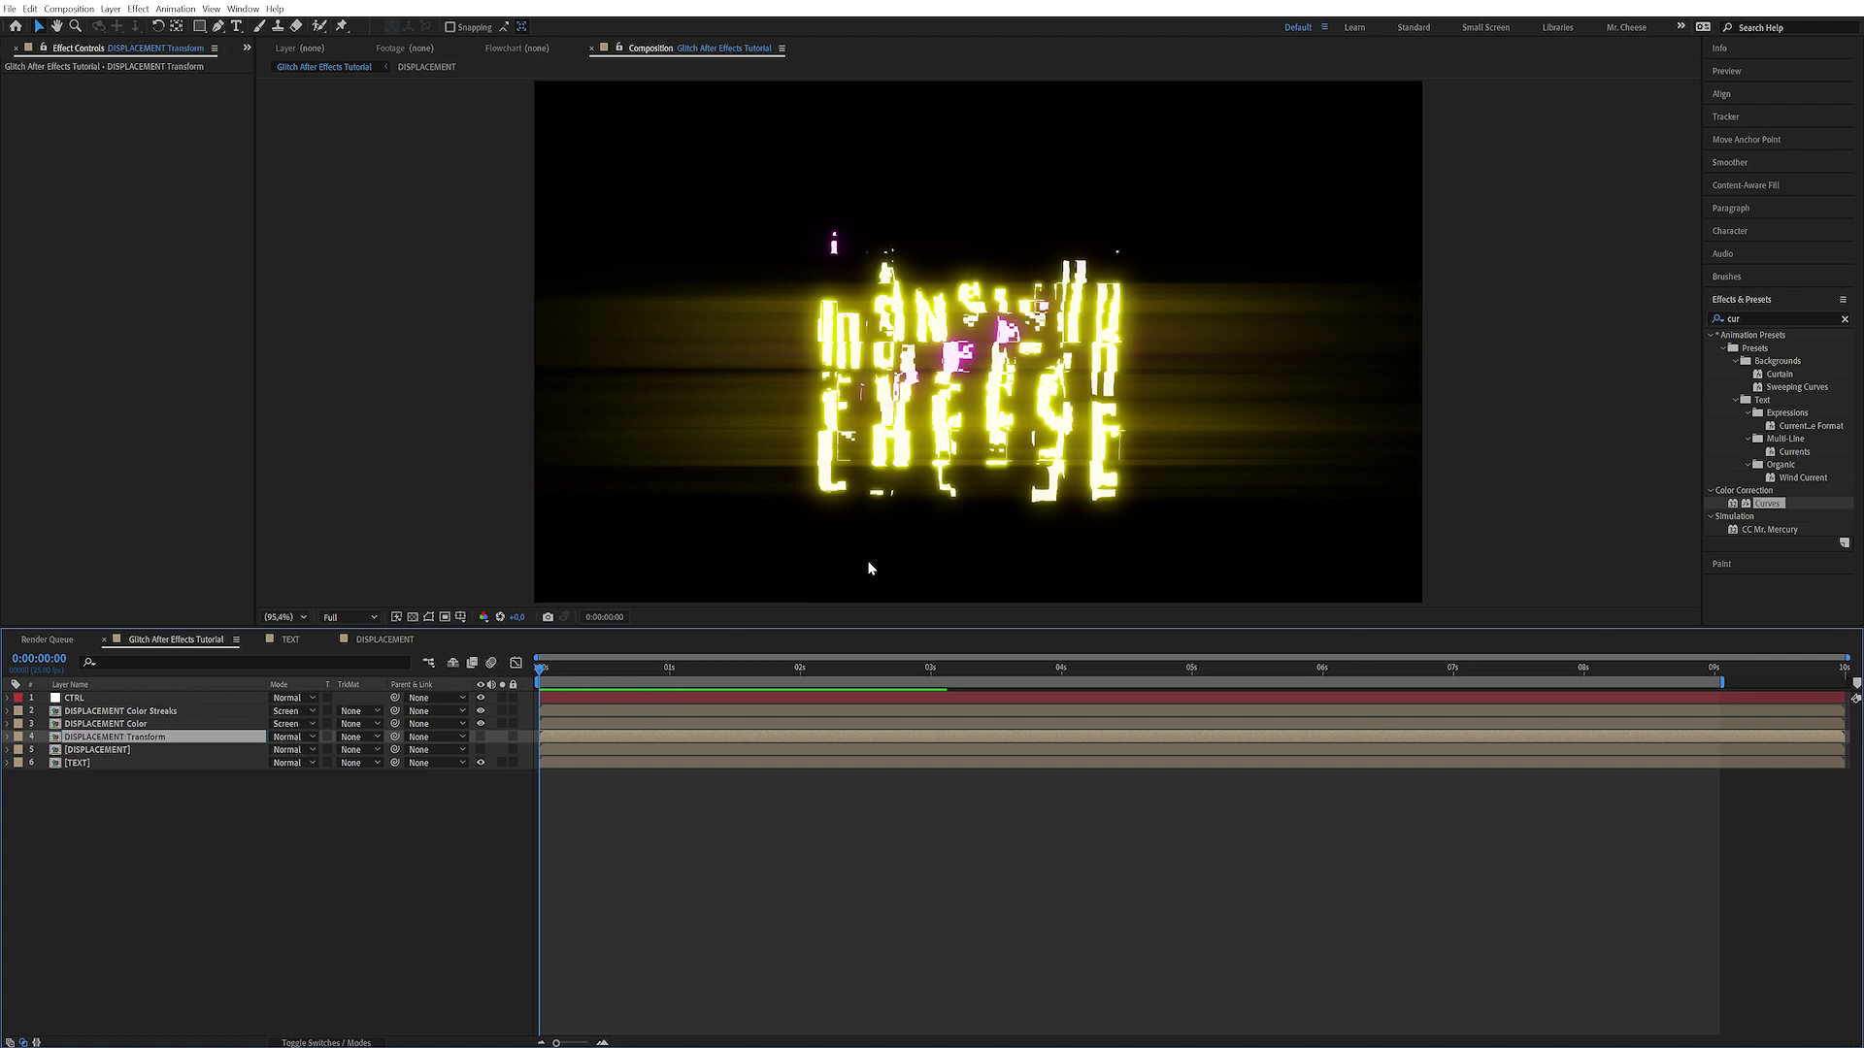
Apply Exposure to the DISPLACEMENT Transform layer with exposure 4 and gamma correction 0,1
left_click(1759, 318)
type("expo")
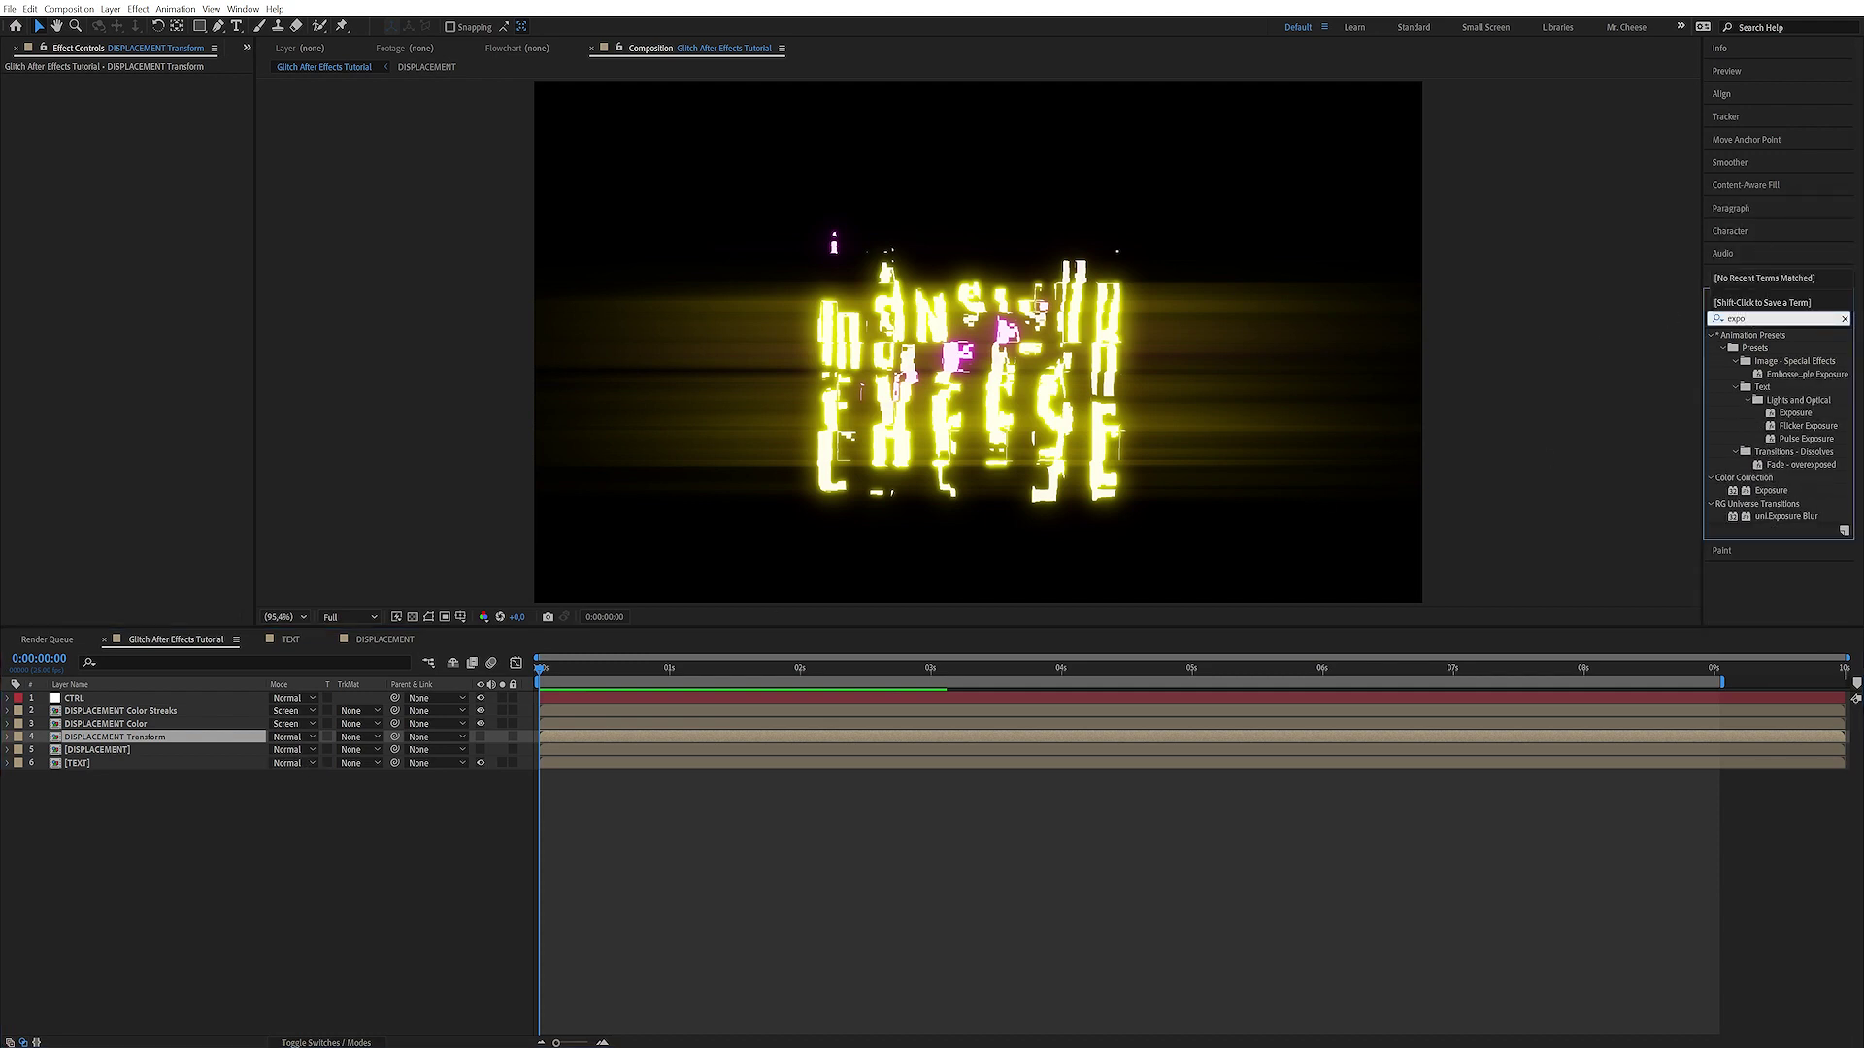
double_click(1762, 490)
left_click(147, 118)
type("4")
key("Tab")
key("Tab")
type("0,1")
key("Return")
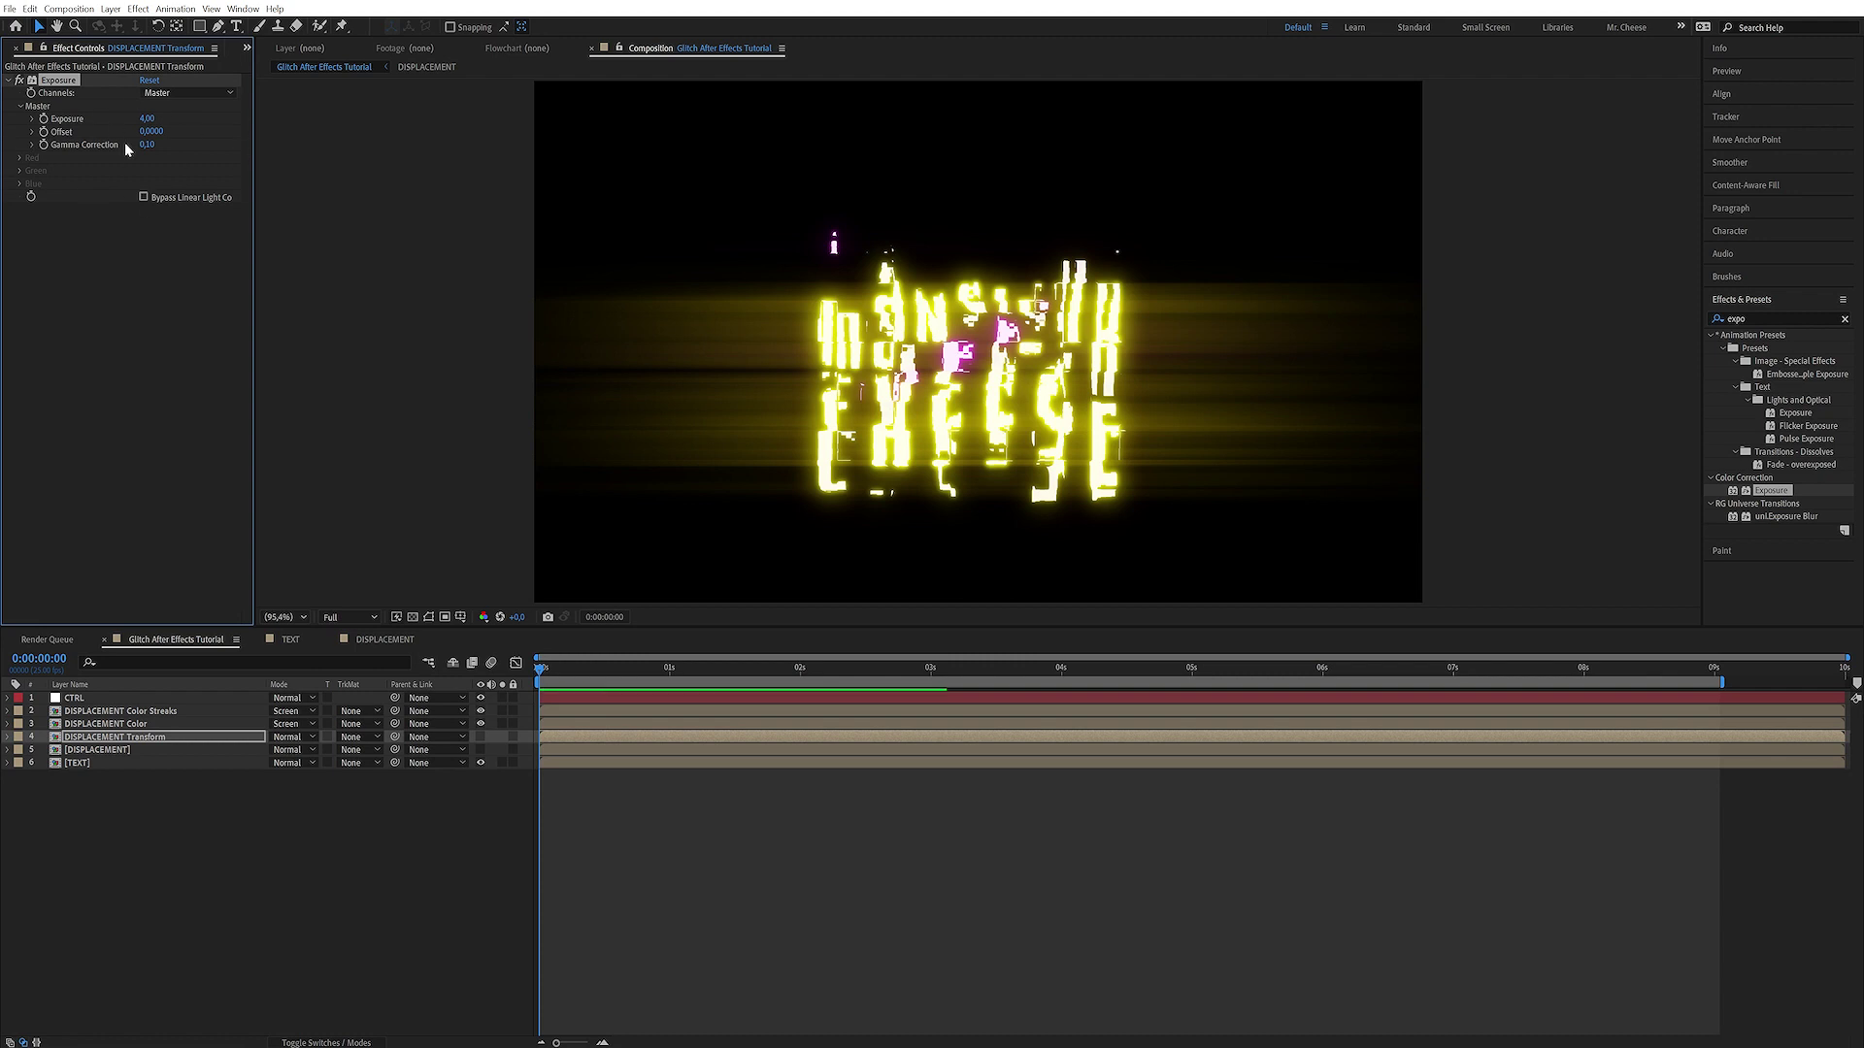
Apply the Set Matte effect to the TEXT layer
left_click(132, 763)
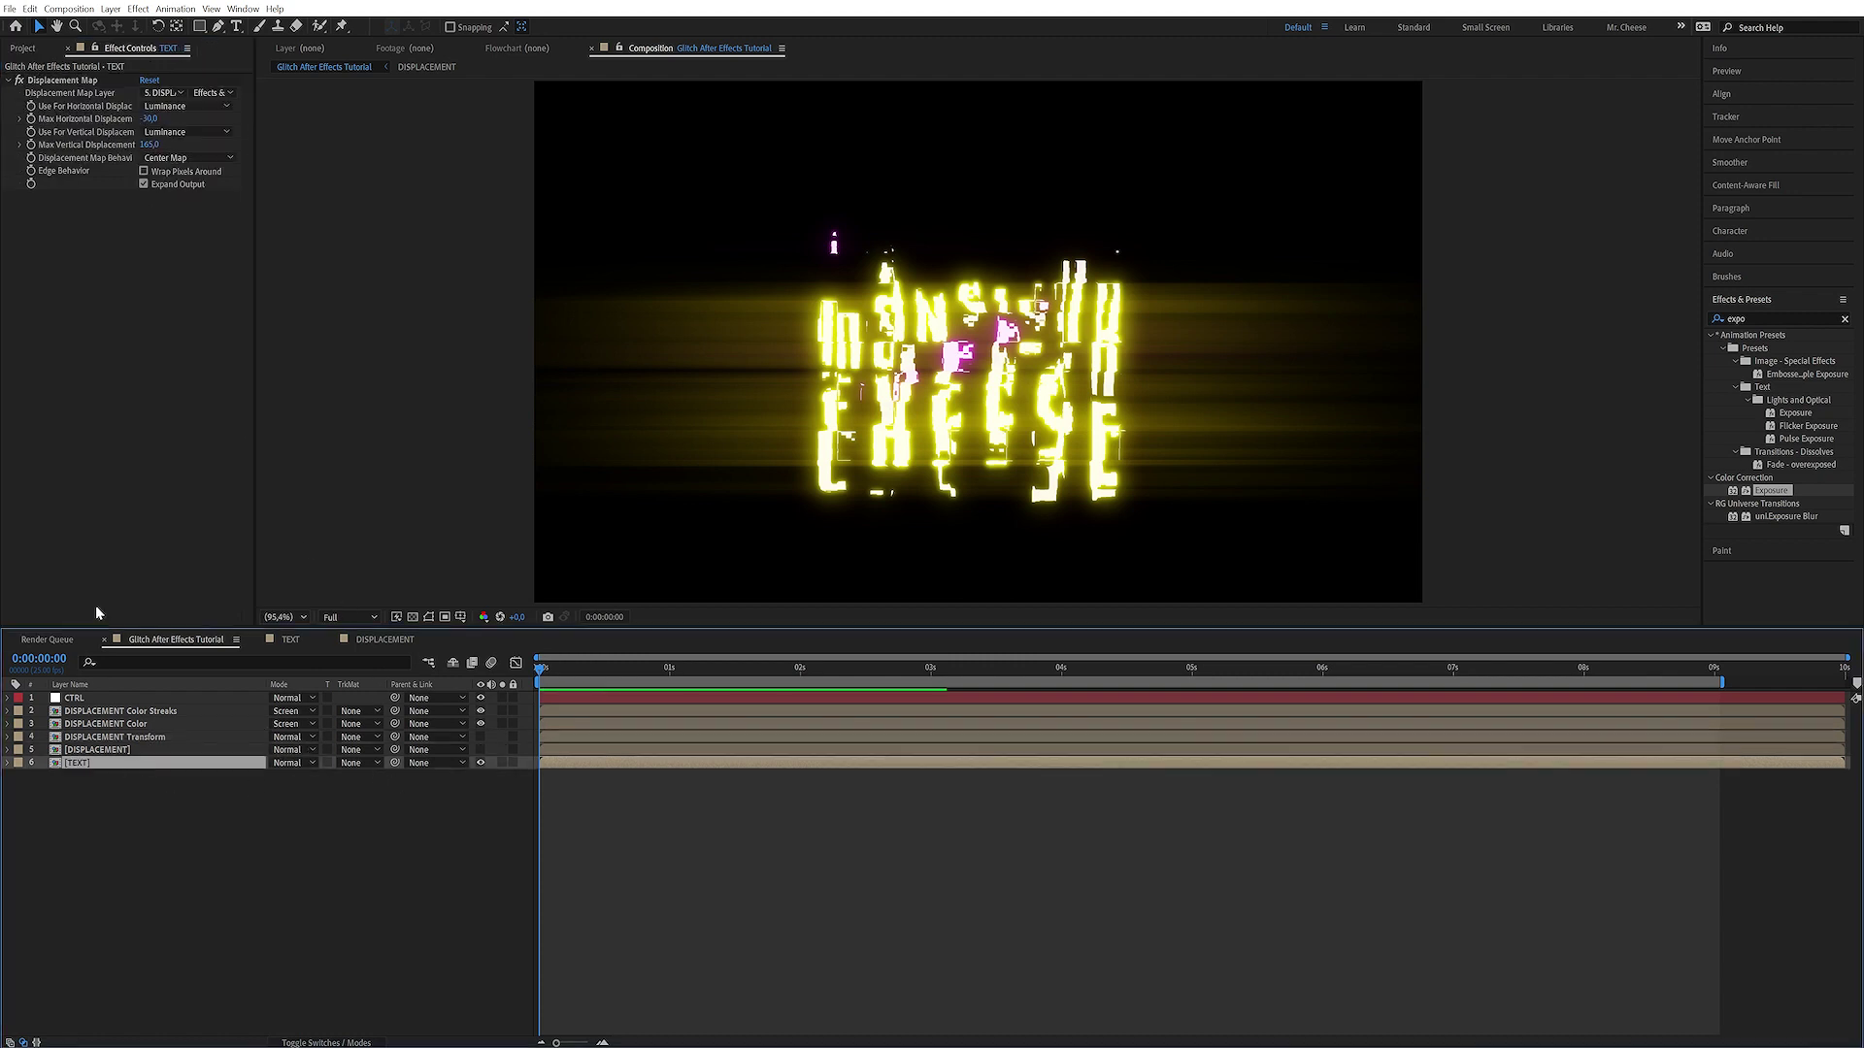
double_click(1767, 318)
type("set")
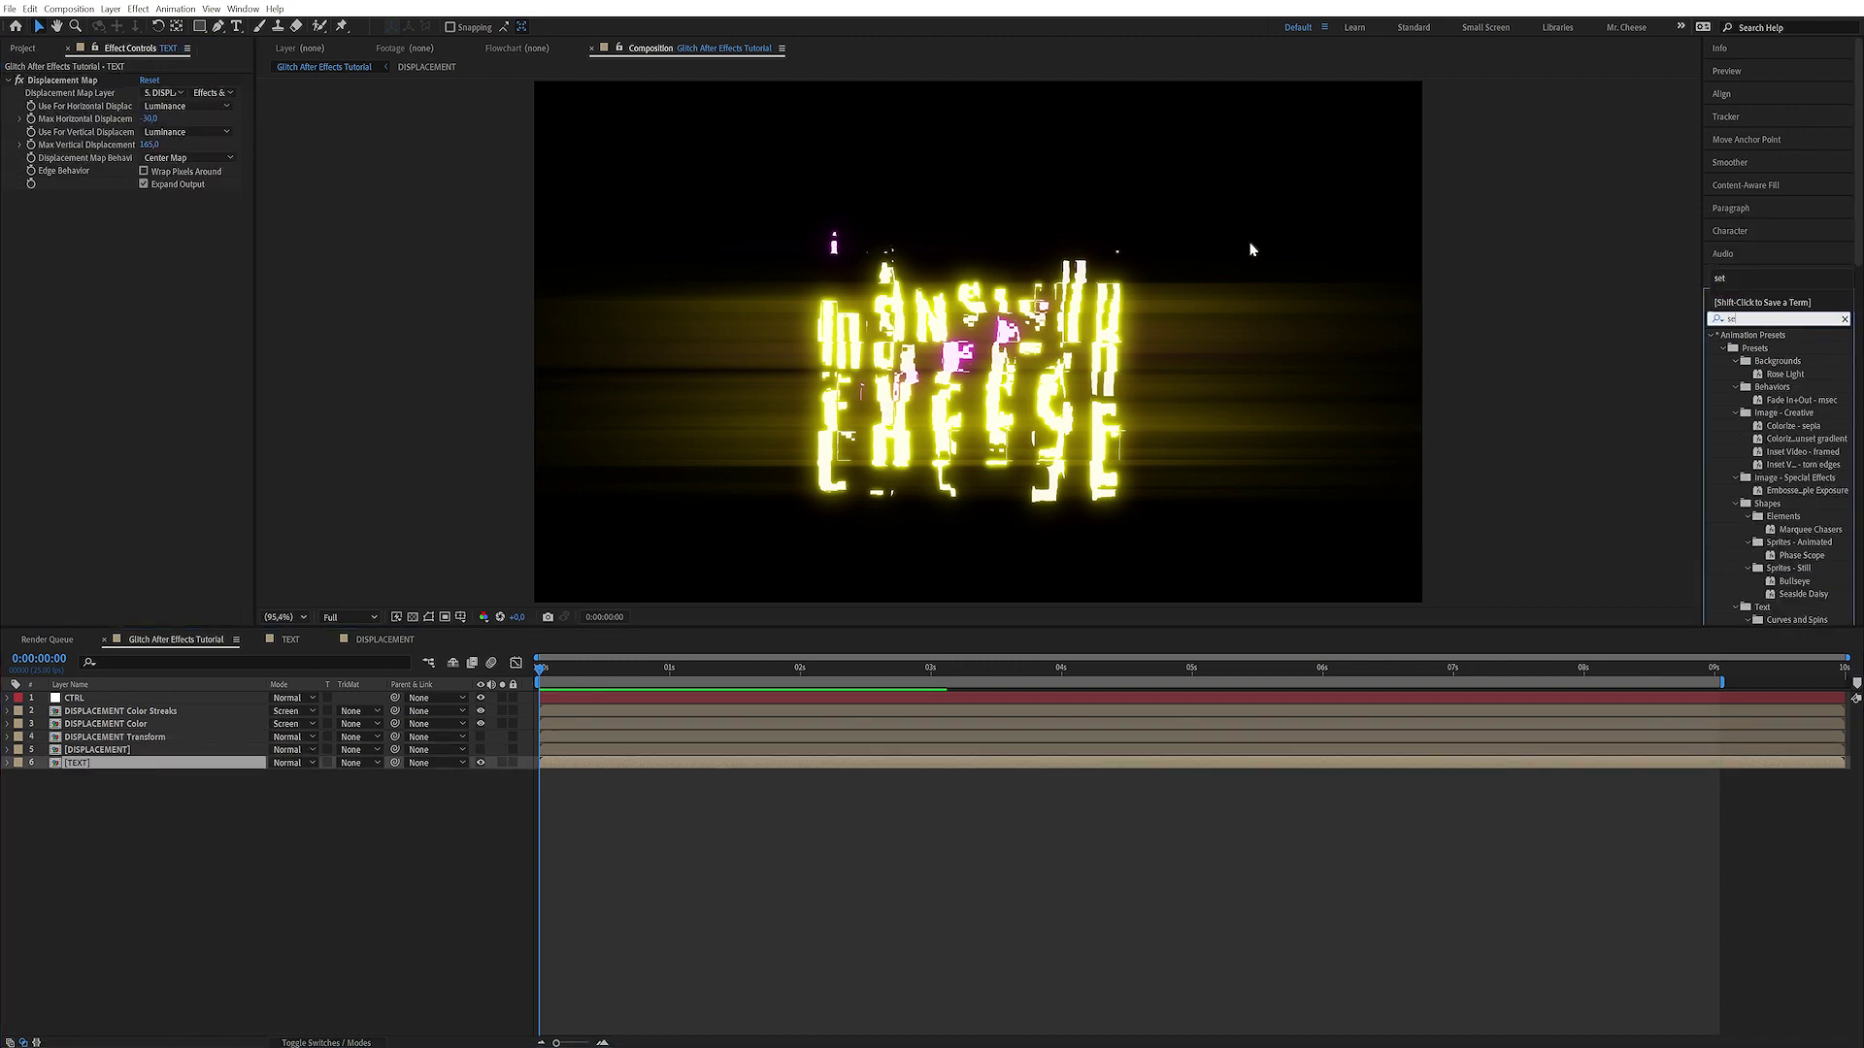
double_click(1772, 465)
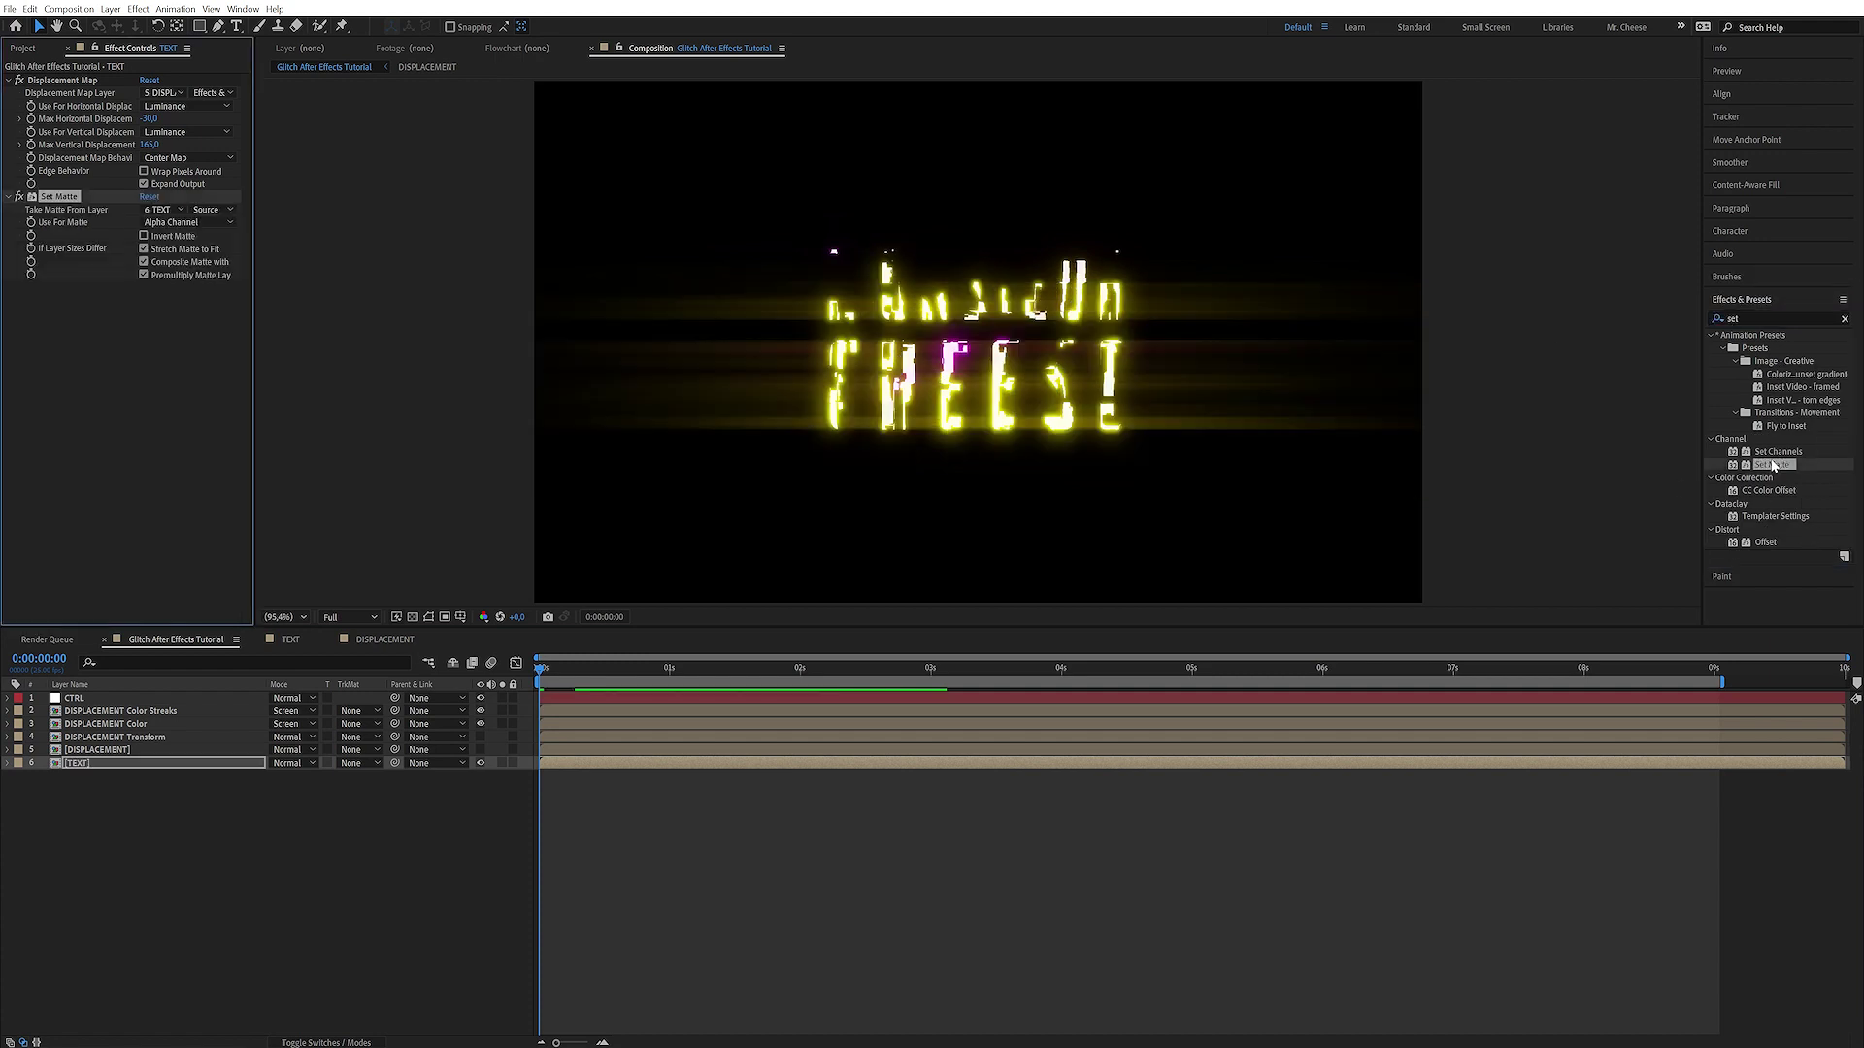
Make the TEXT layer's Set Matte use the DISPLACEMENT Transform layer with Effects & Masks and Luminance
left_click(170, 210)
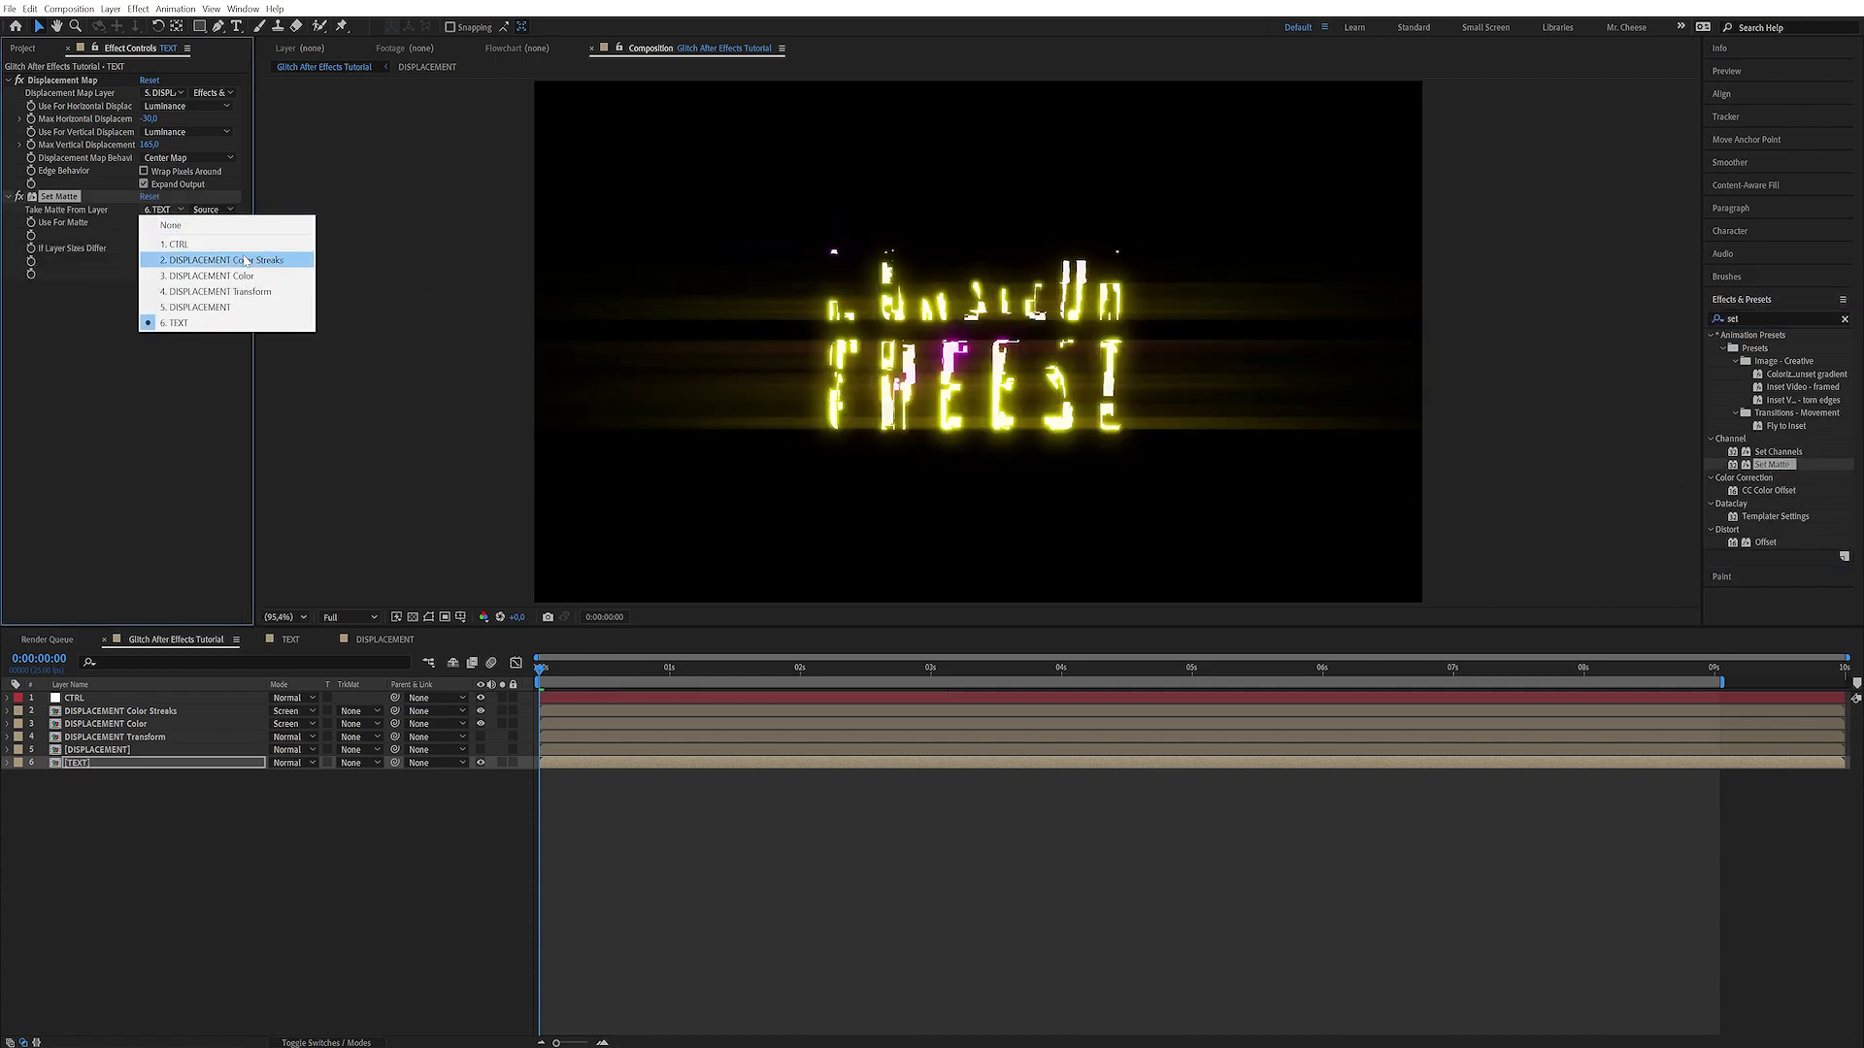
left_click(254, 293)
left_click(212, 218)
left_click(228, 256)
left_click(185, 222)
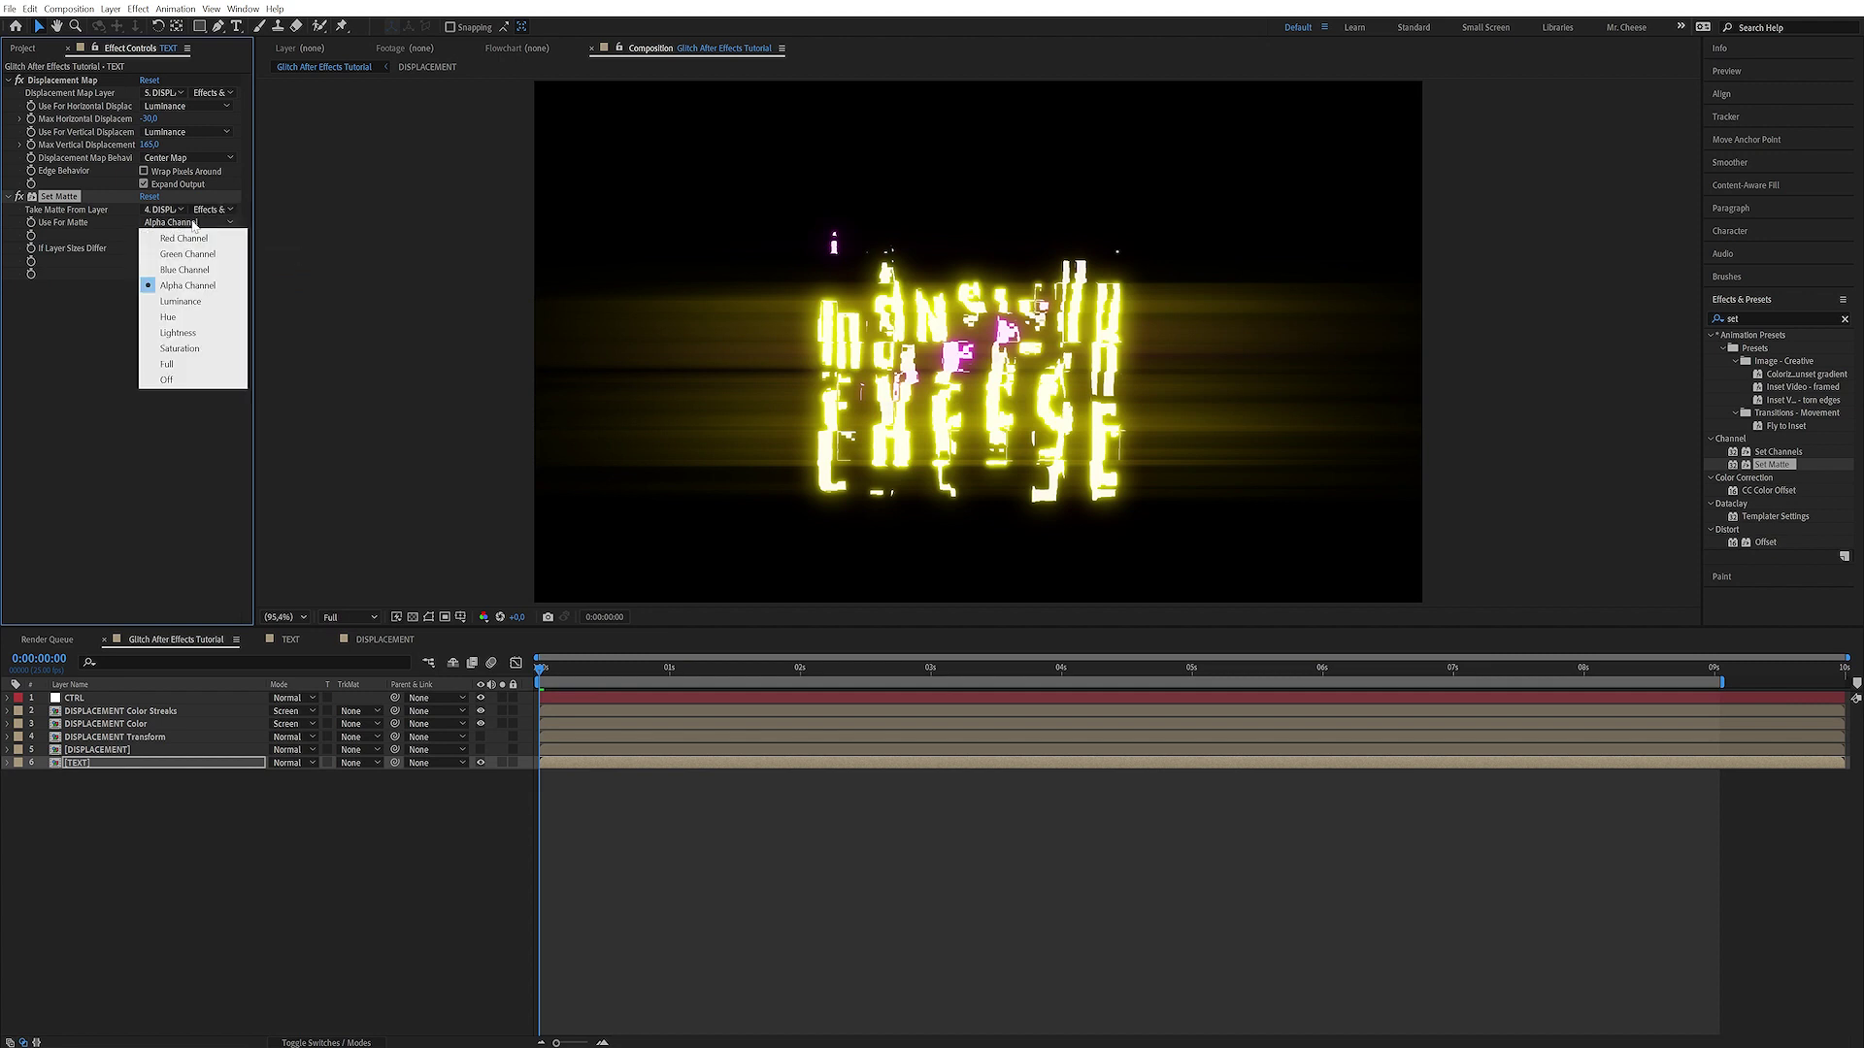
left_click(192, 304)
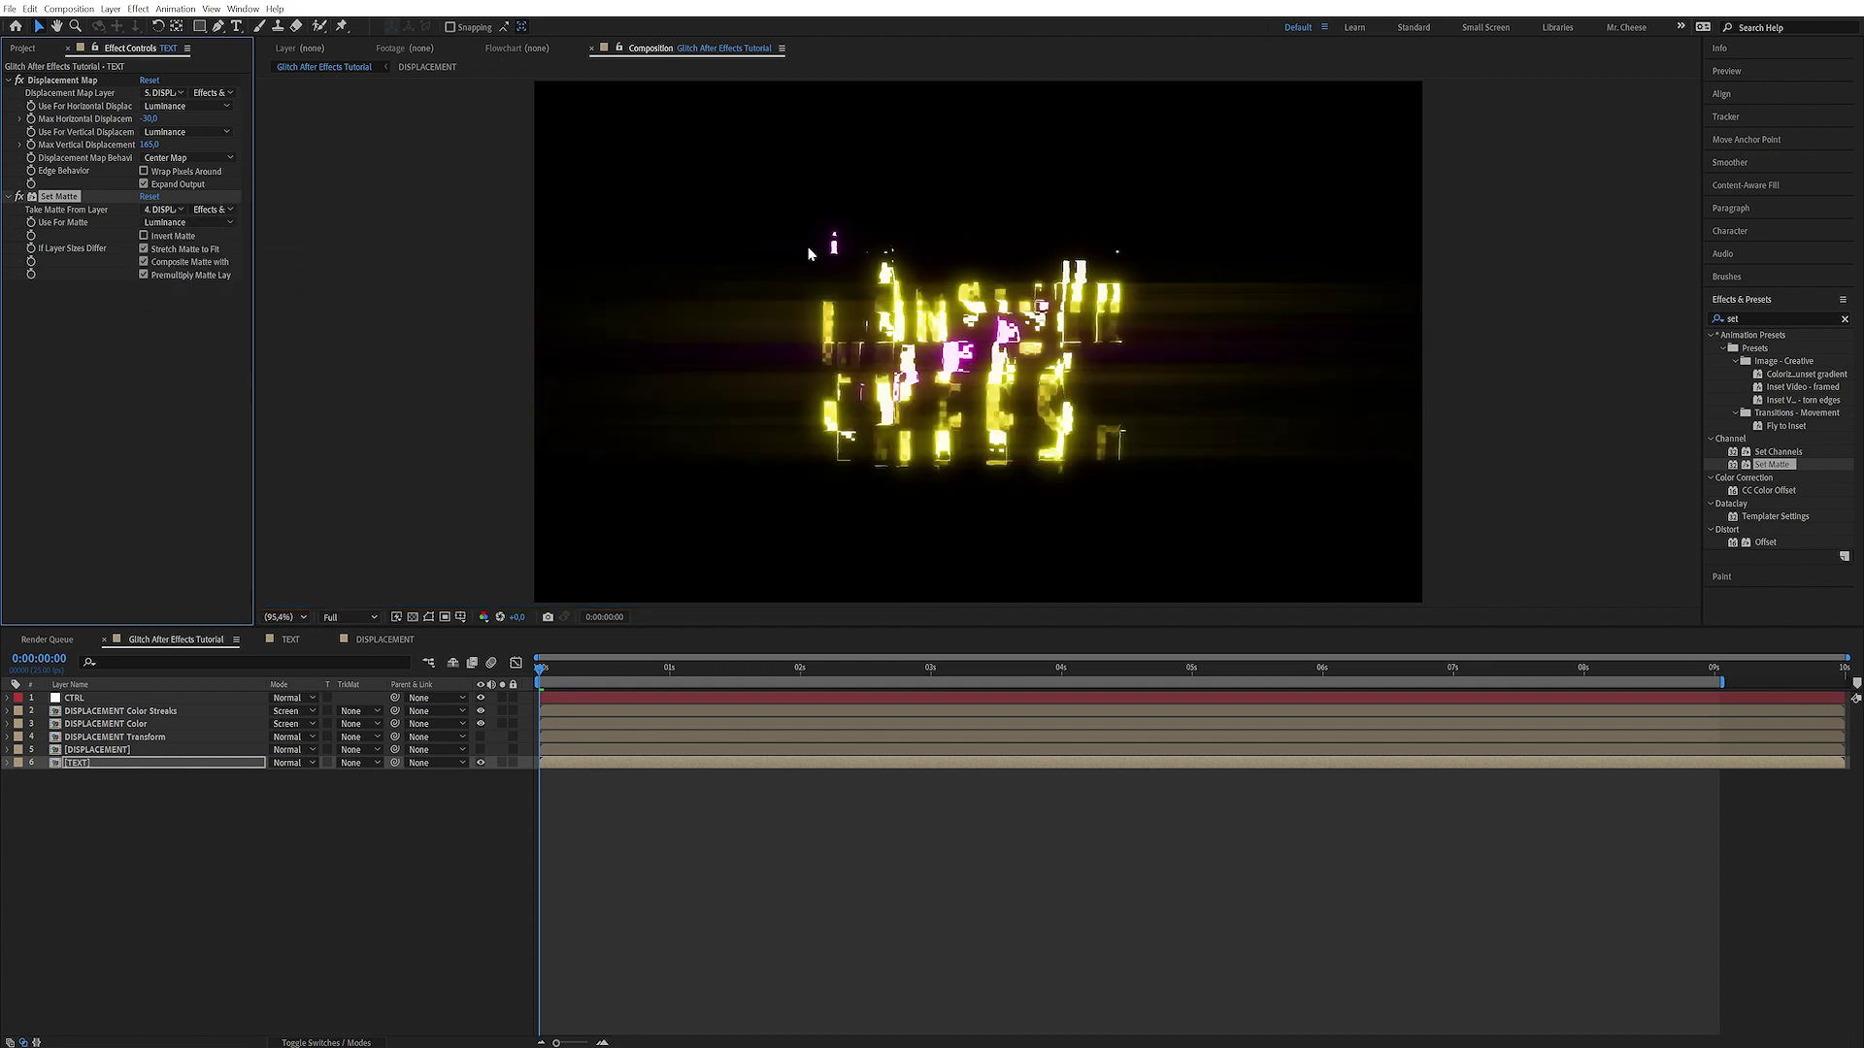
Briefly show the DISPLACEMENT Transform layer to inspect its matte pattern, and hide it again
left_click(160, 740)
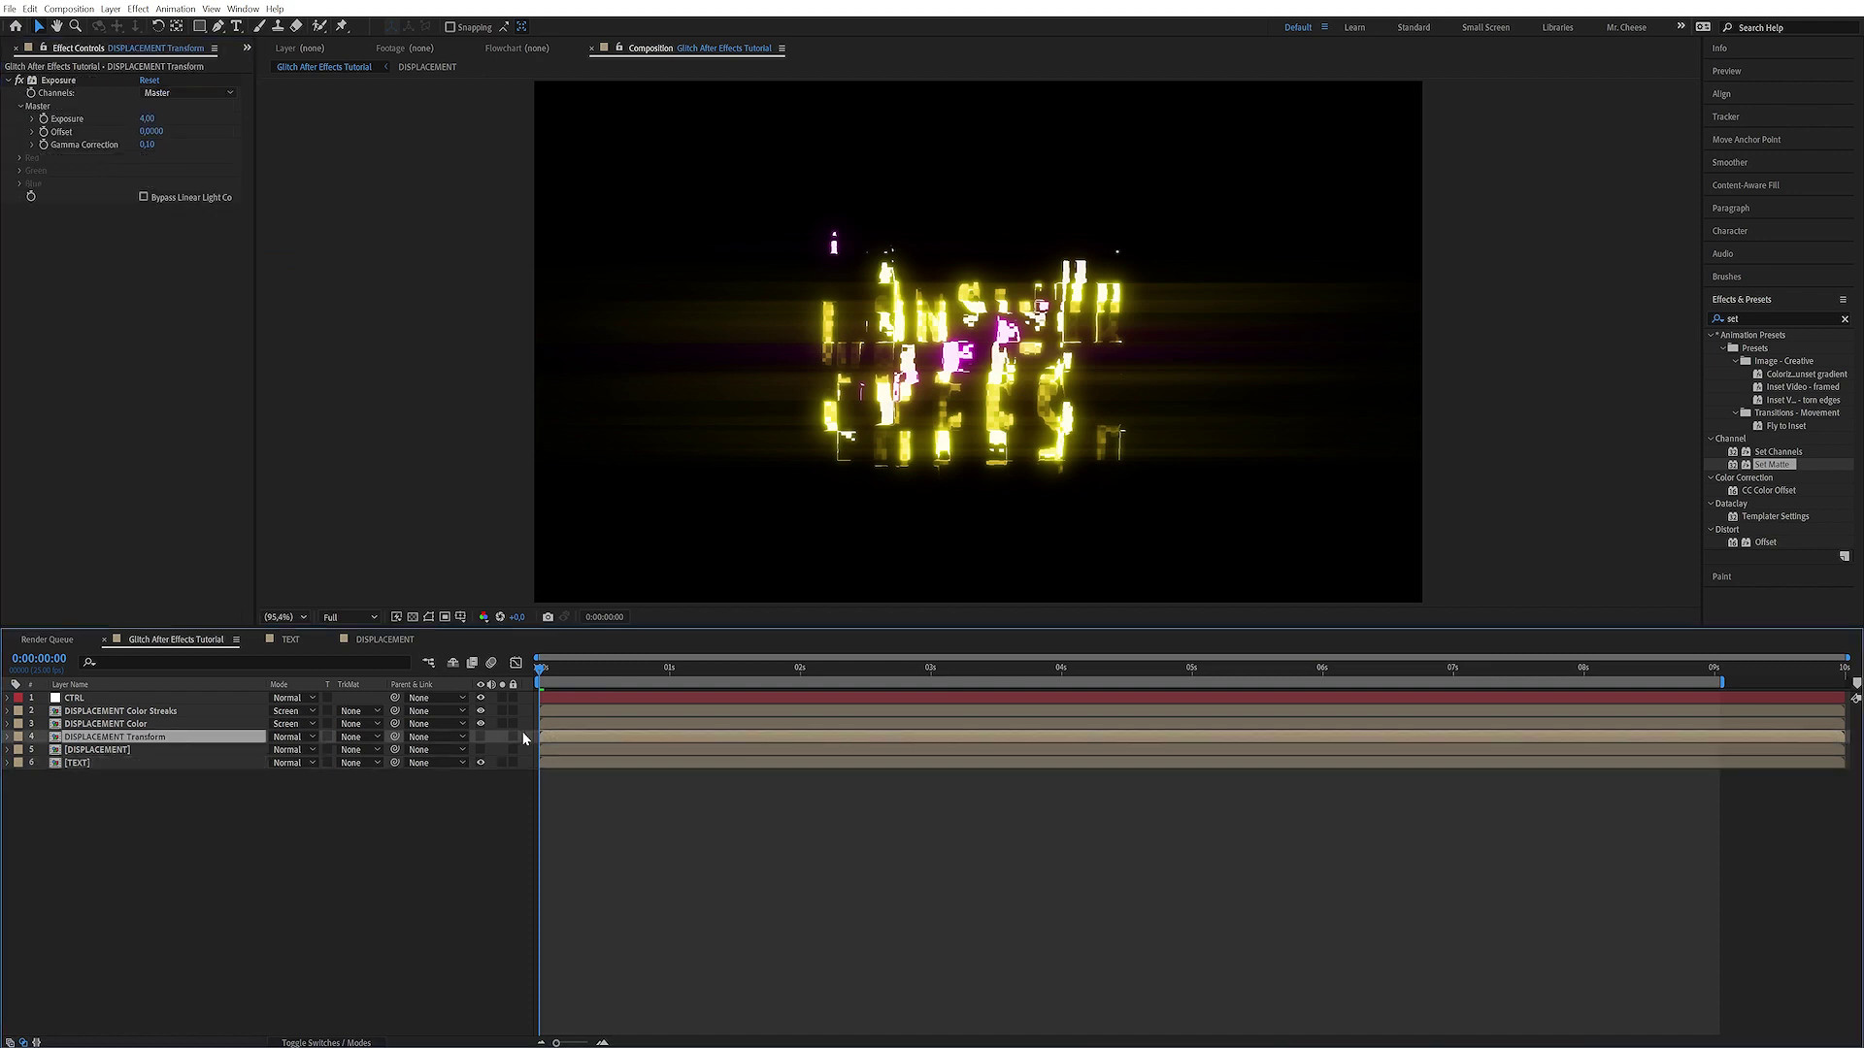
left_click(479, 738)
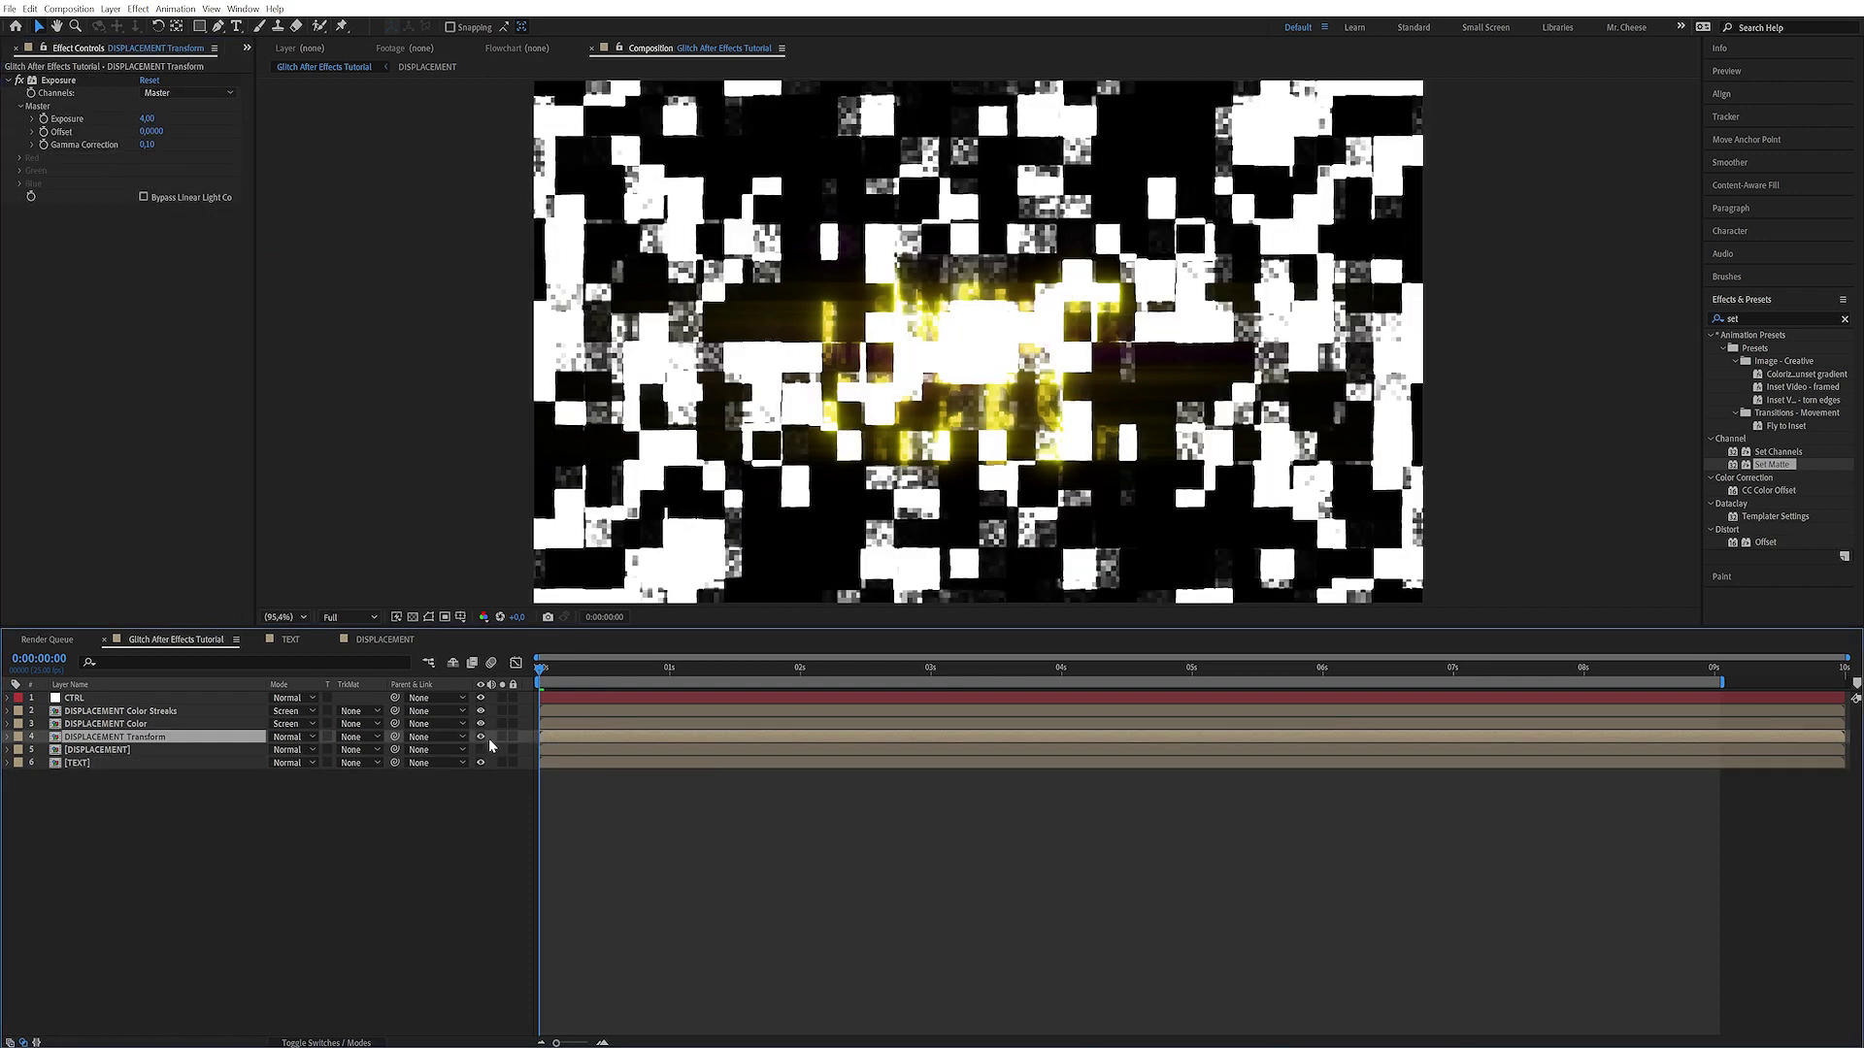
left_click(480, 738)
Compare the TEXT layer with Set Matte off and on, and scrub the timeline to 0:00:00:18
left_click(101, 765)
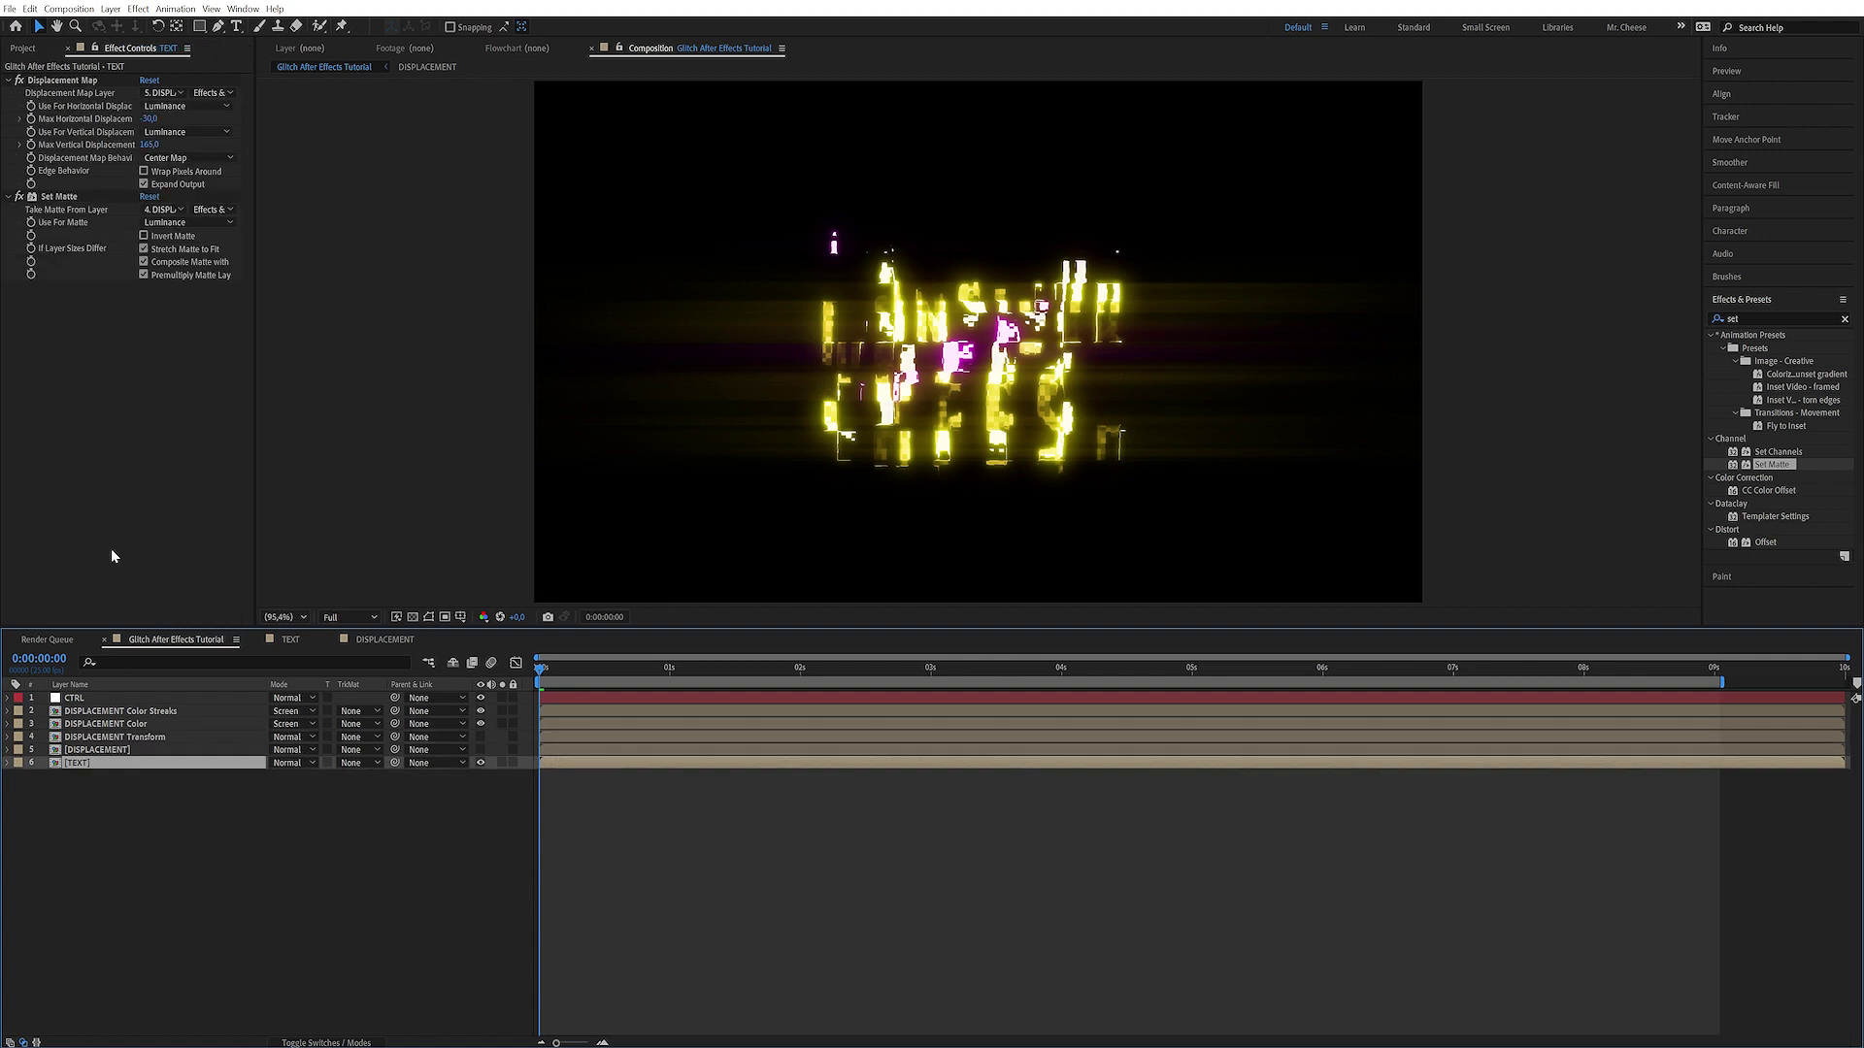
left_click(19, 196)
left_click(19, 196)
left_click_drag(563, 667, 635, 688)
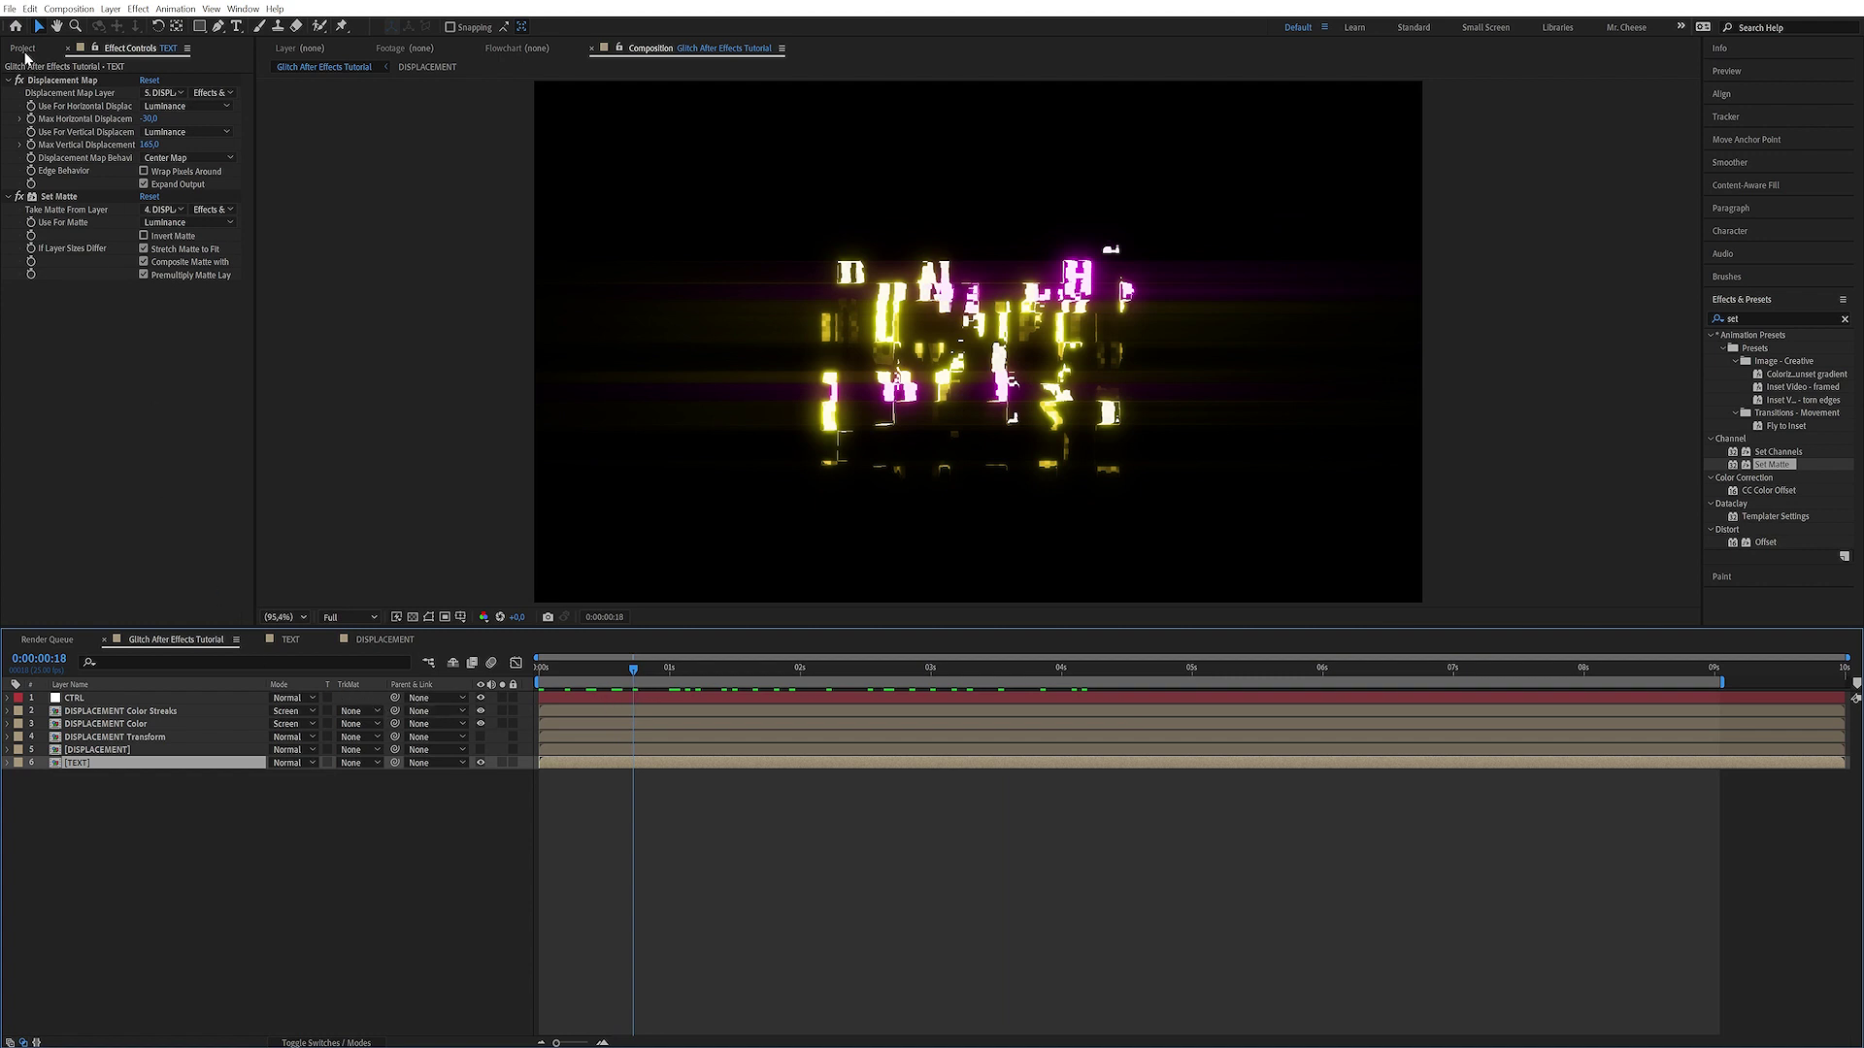
Duplicate the TEXT layer, name the copy TEXT BIG and move it beneath the original
key("ctrl+d")
key("Return")
type("TEXT BIG")
key("Return")
key("ctrl+[")
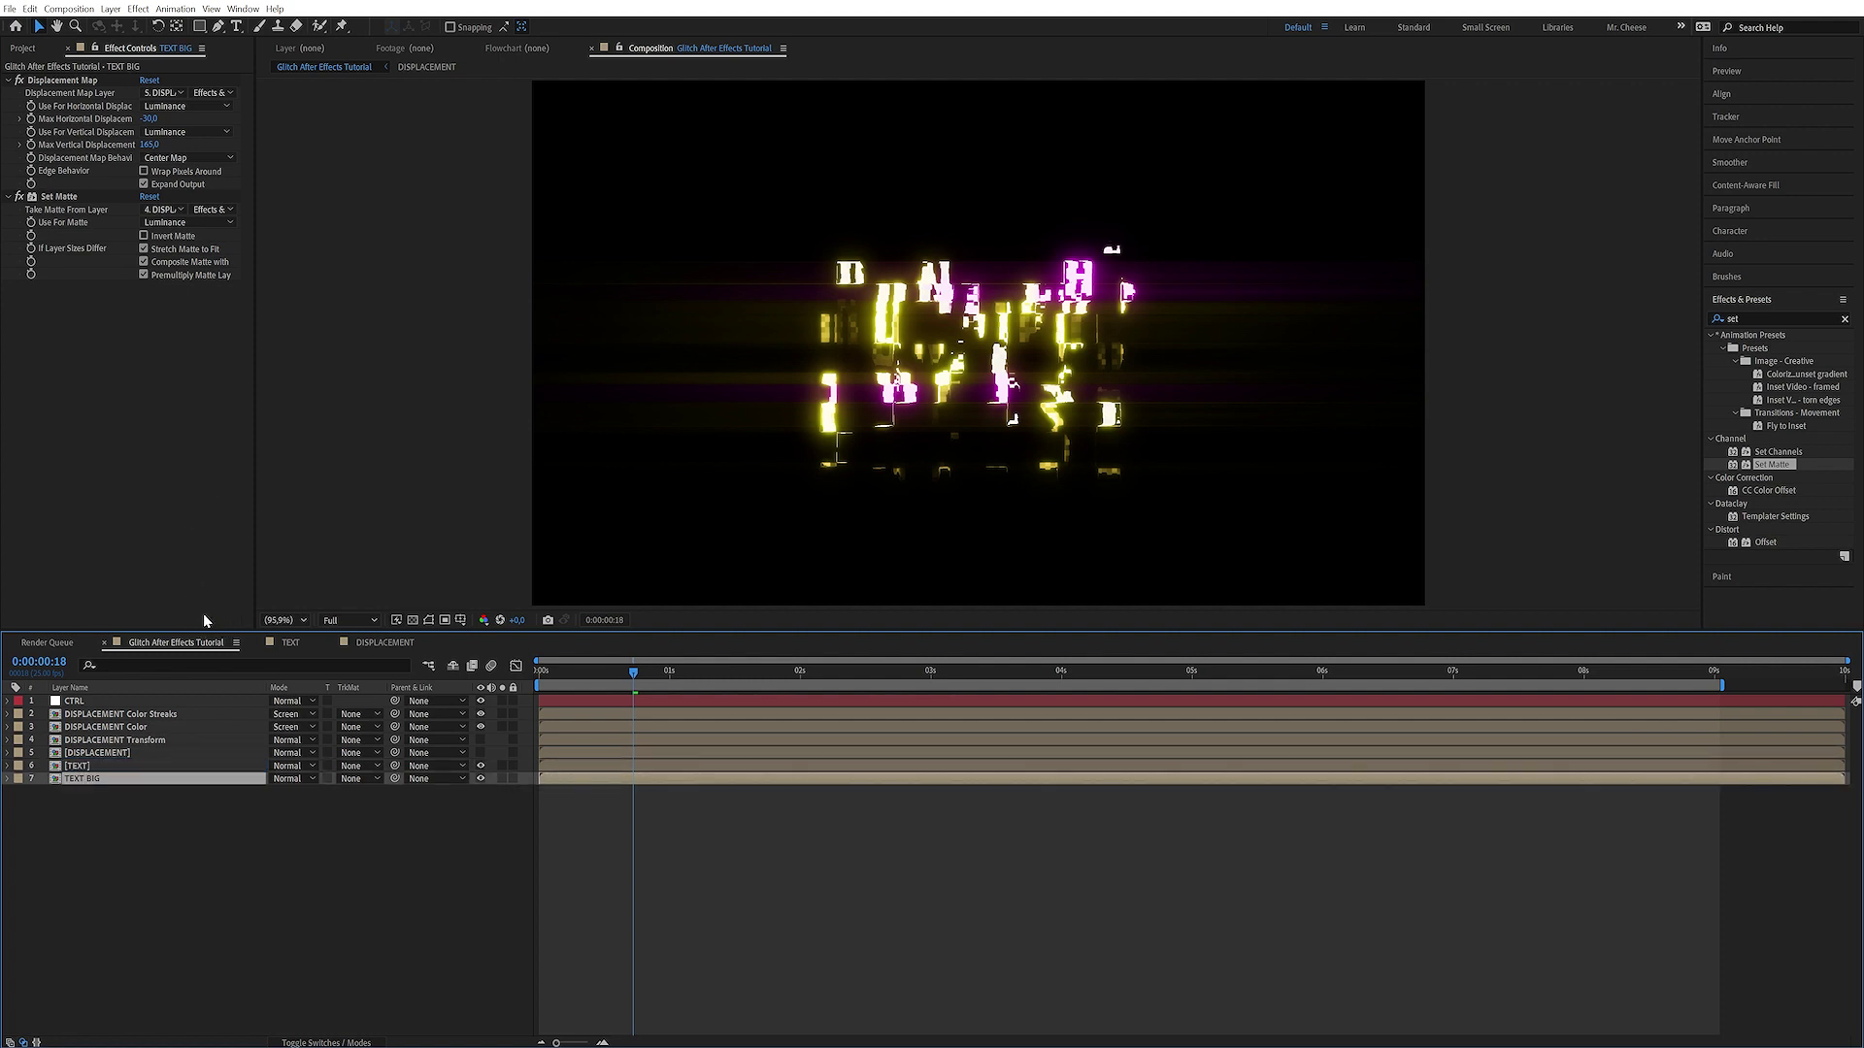
Delete all effects from the TEXT BIG layer
left_click(177, 344)
key("ctrl+a")
key("Delete")
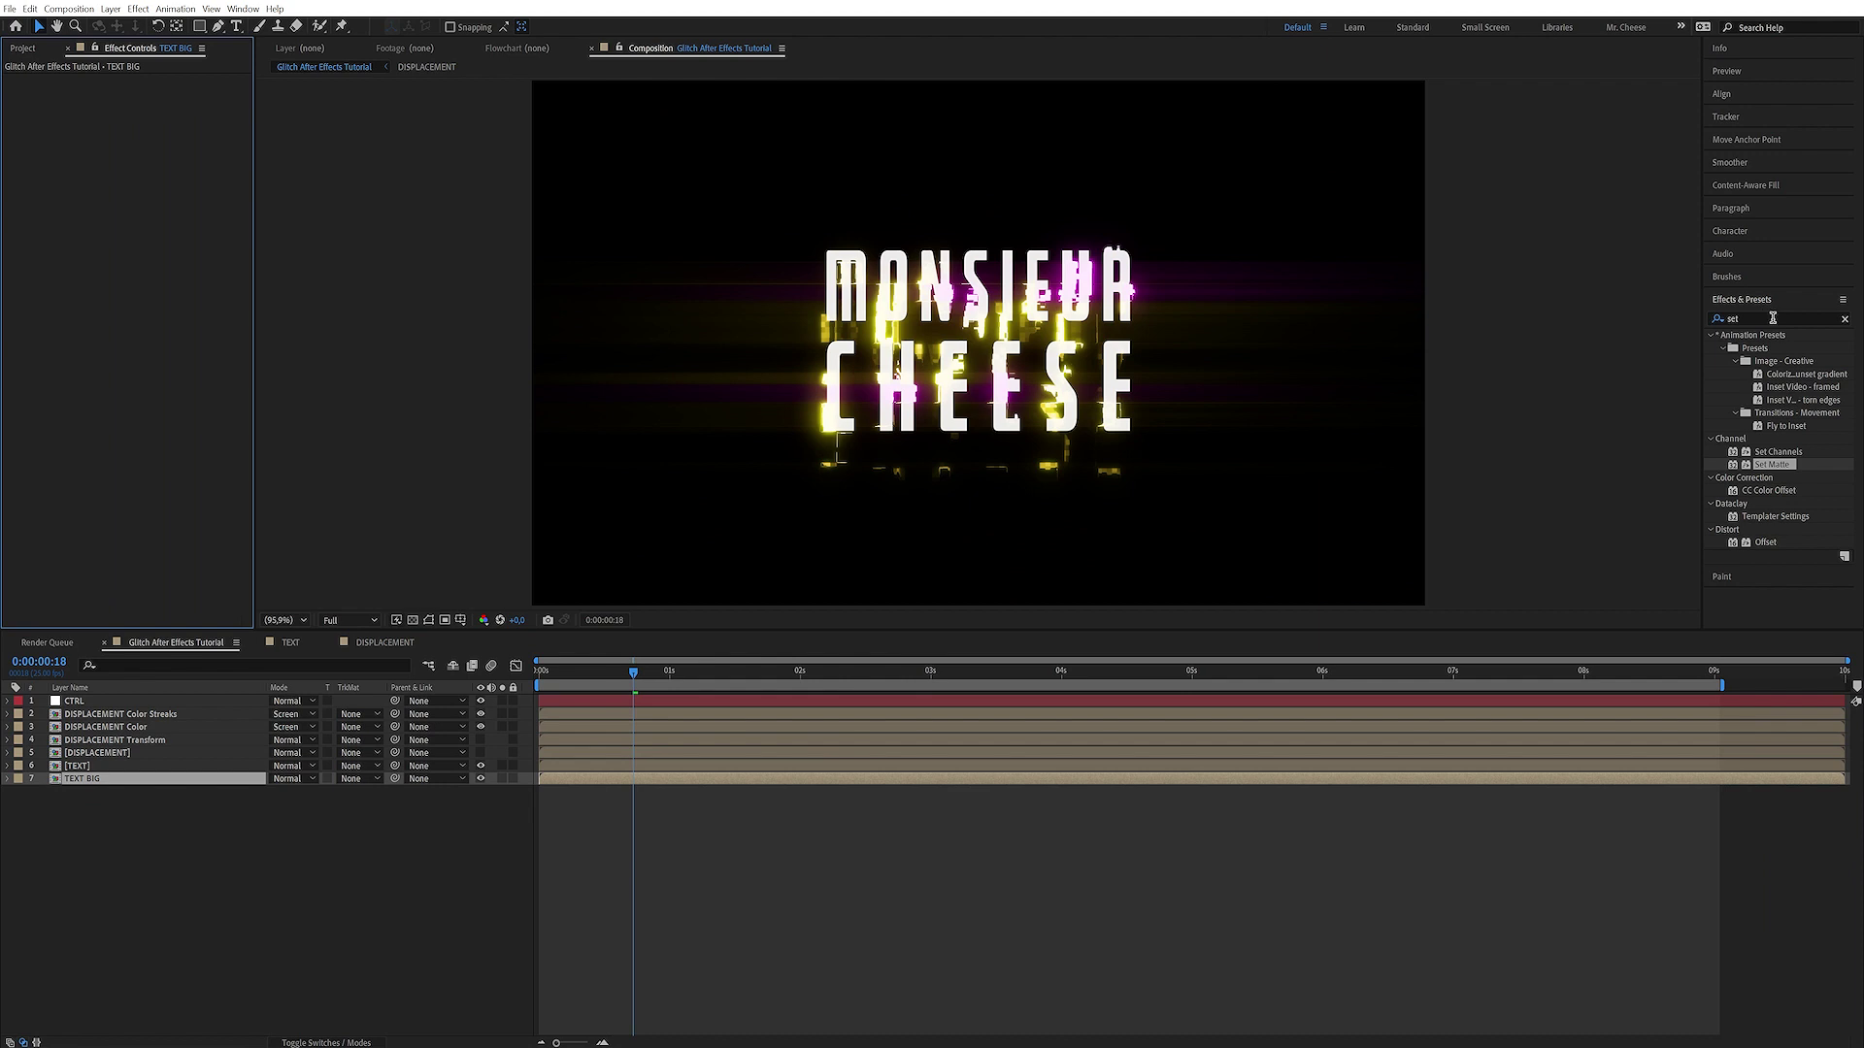
Apply the Transform effect to the TEXT BIG layer and set its scale to 110
left_click(1773, 317)
type("trans")
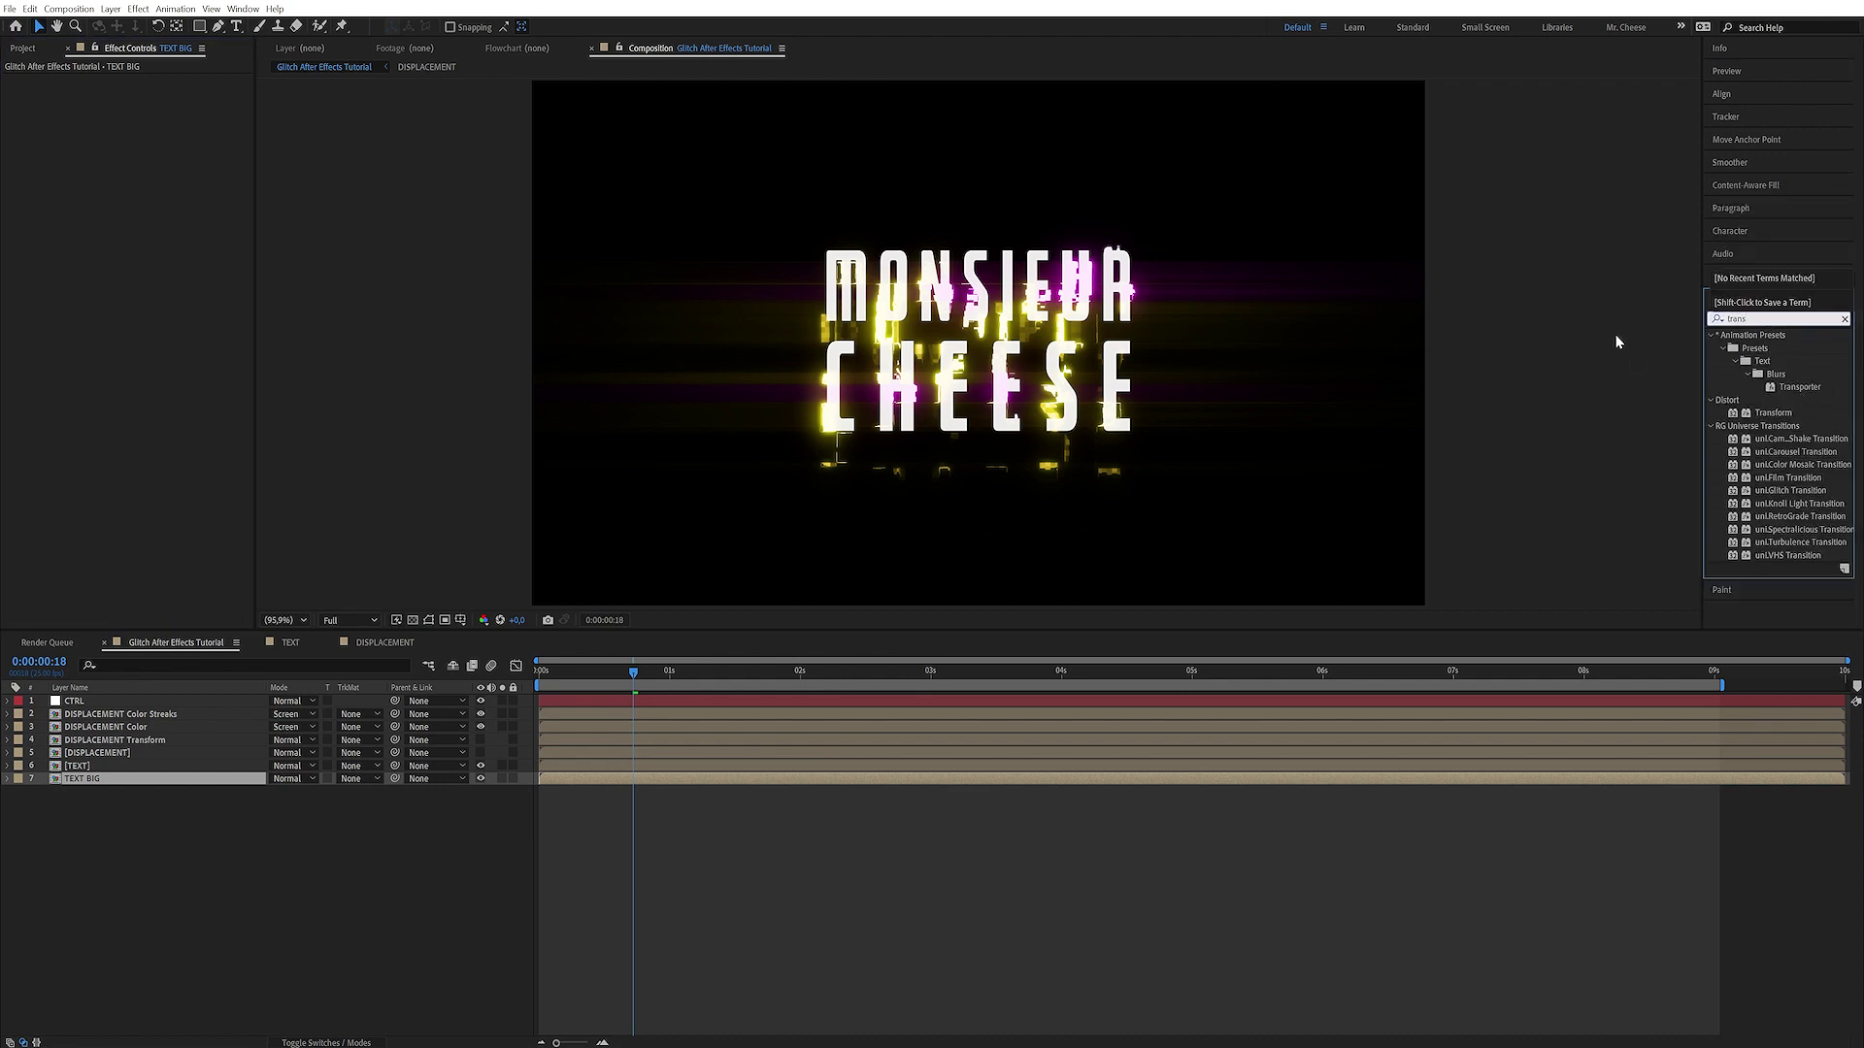
type("f")
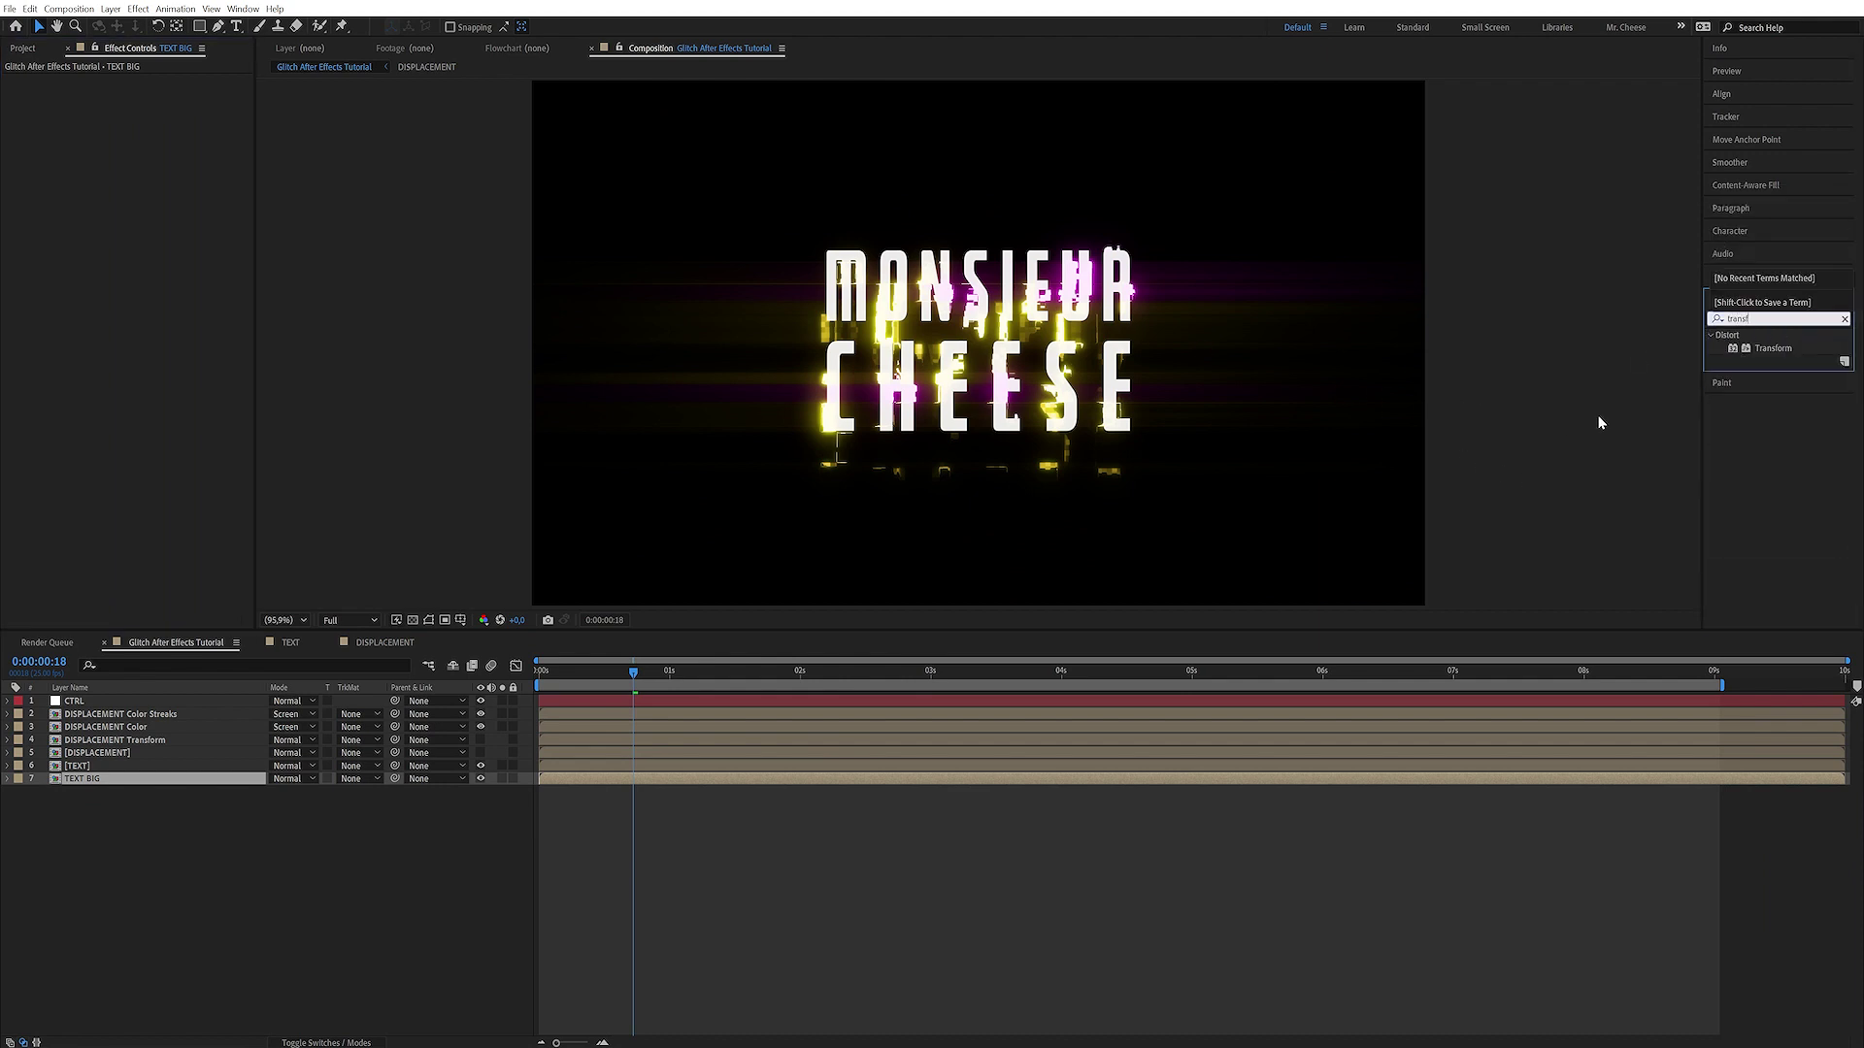
double_click(1772, 348)
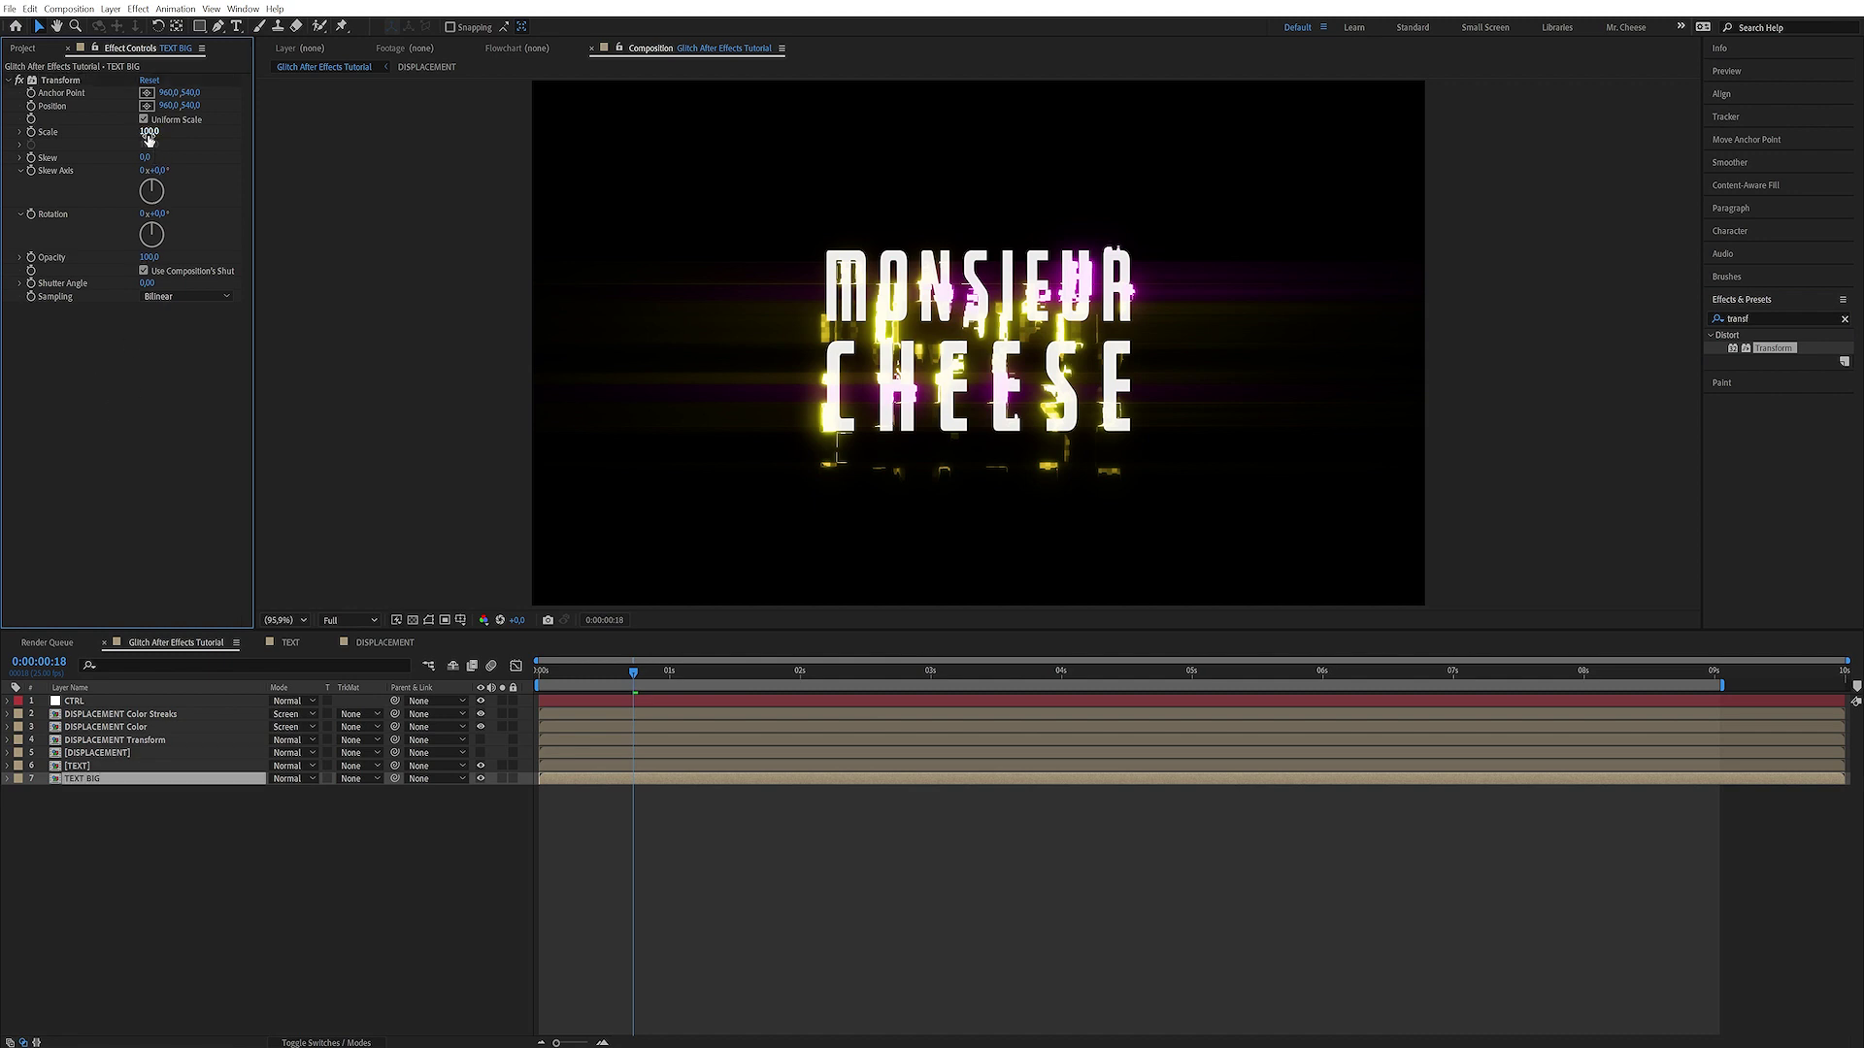
left_click_drag(149, 132, 153, 145)
Apply the Set Matte effect to the TEXT BIG layer after Transform
left_click(1776, 319)
type("set")
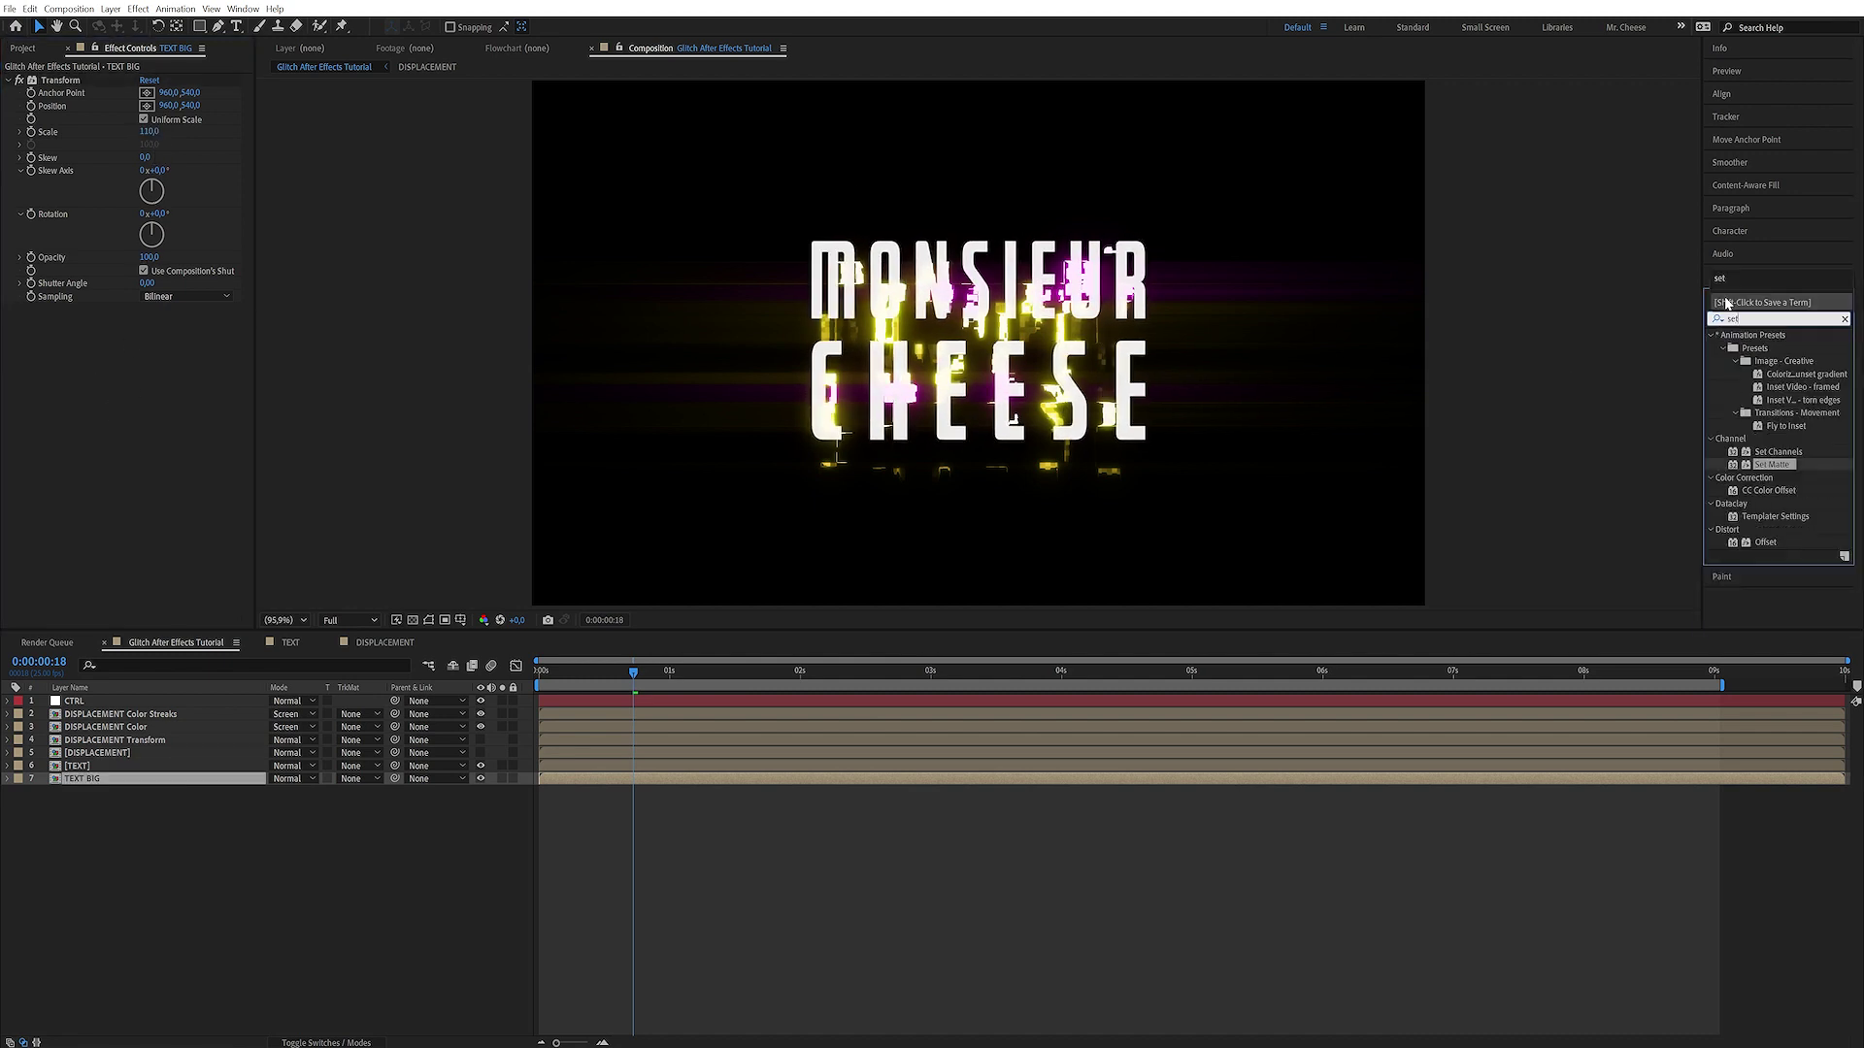
double_click(1773, 439)
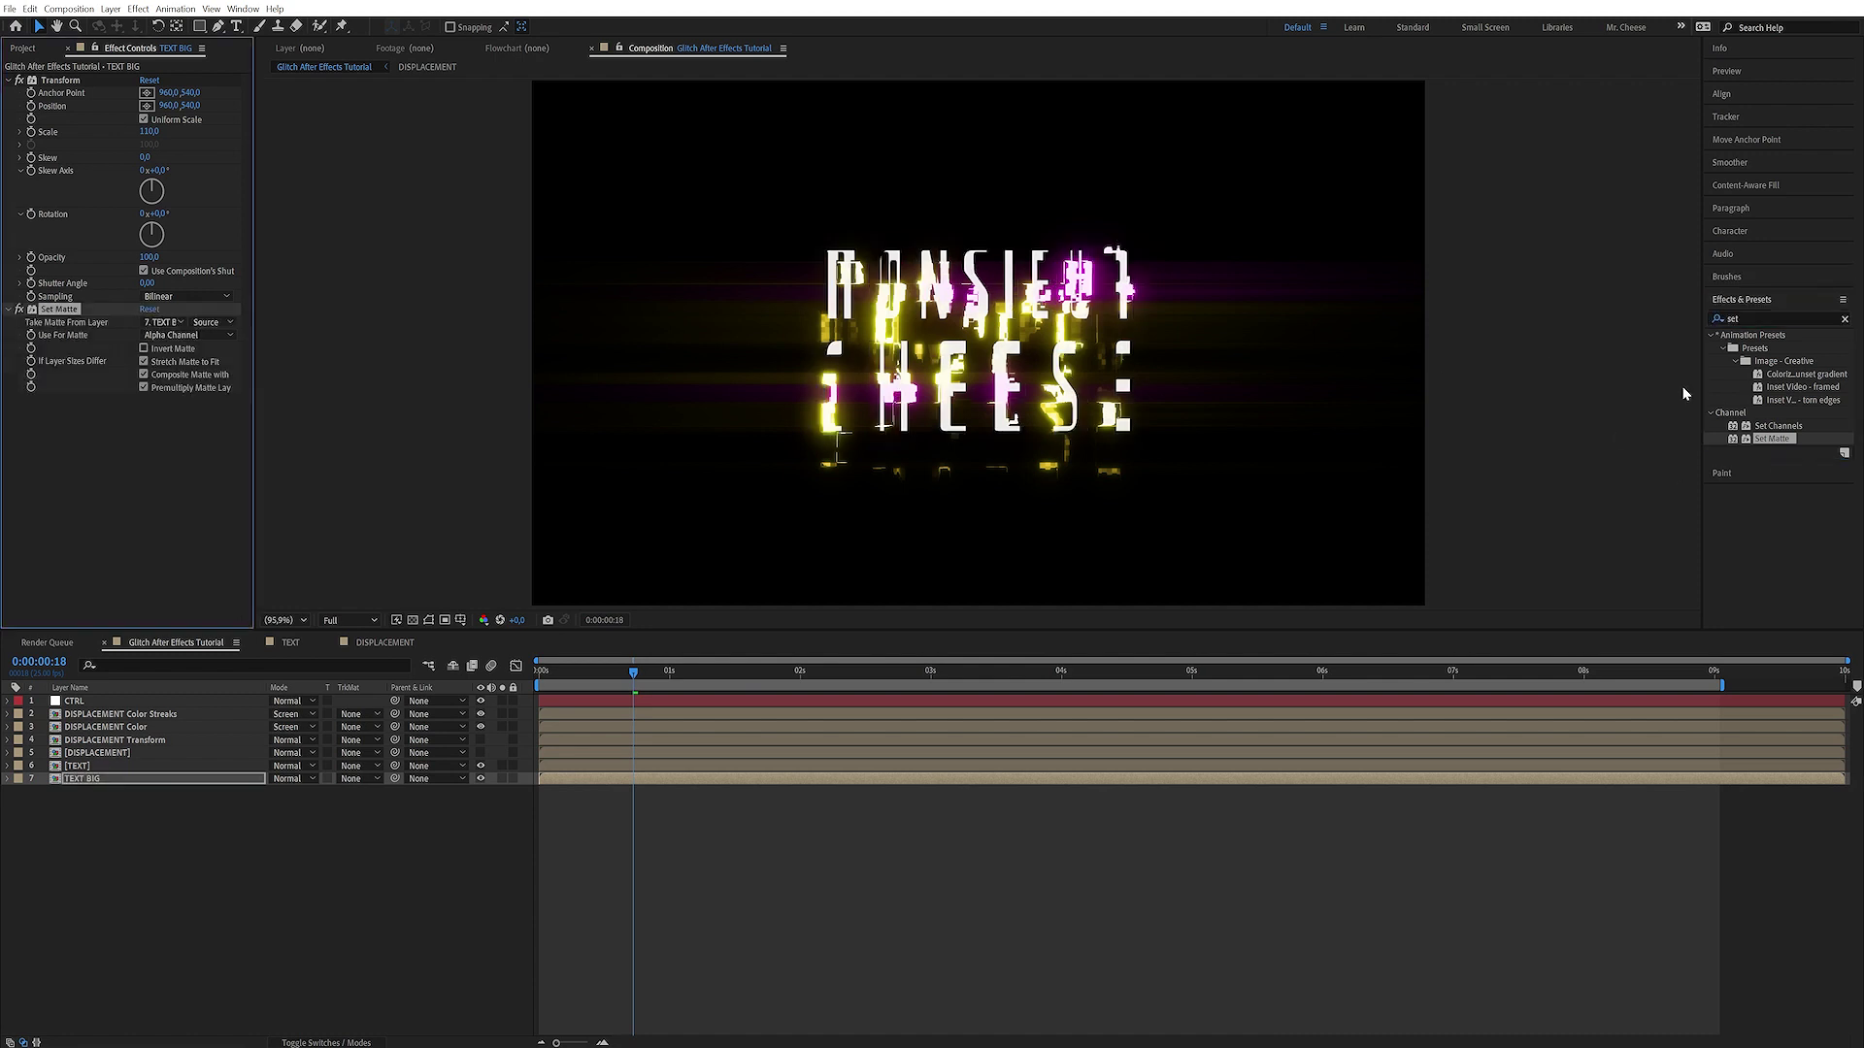
Set the TEXT BIG matte to the DISPLACEMENT Transform layer with Effects & Masks, using Luminance with Invert Matte enabled
left_click(159, 323)
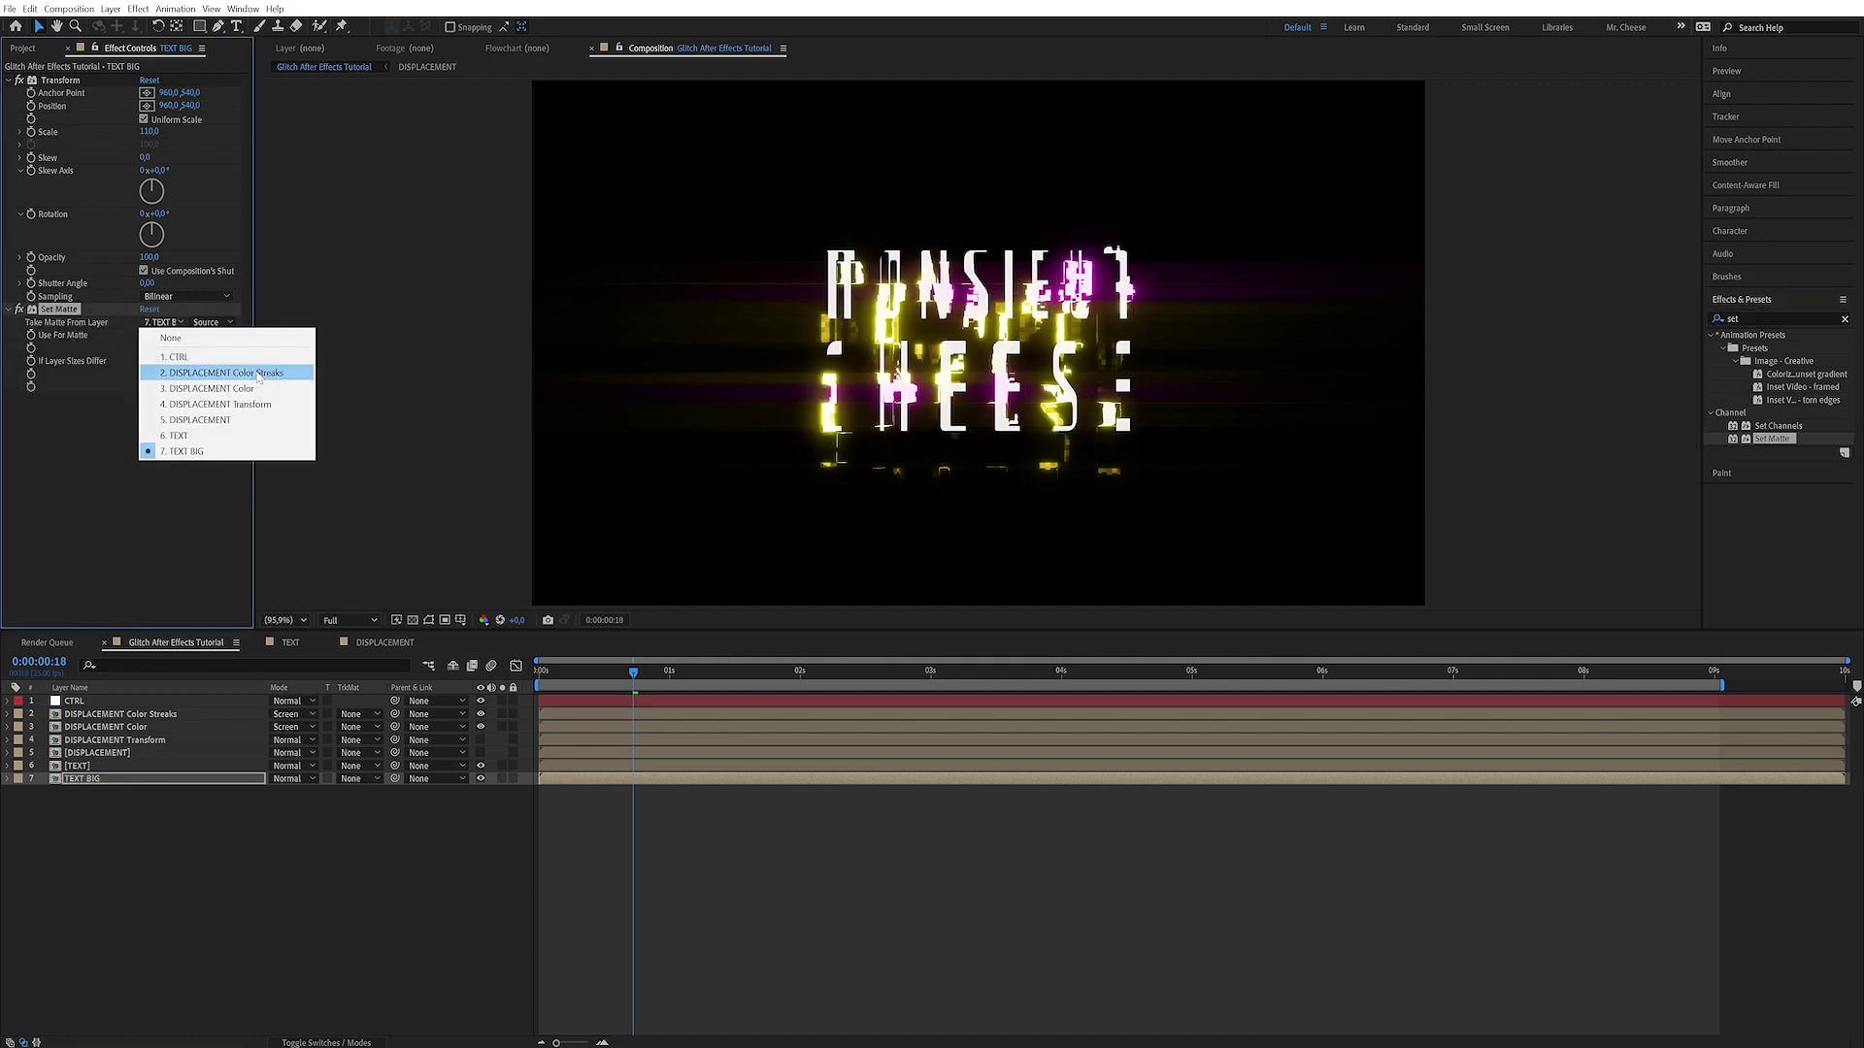
left_click(251, 405)
left_click(211, 322)
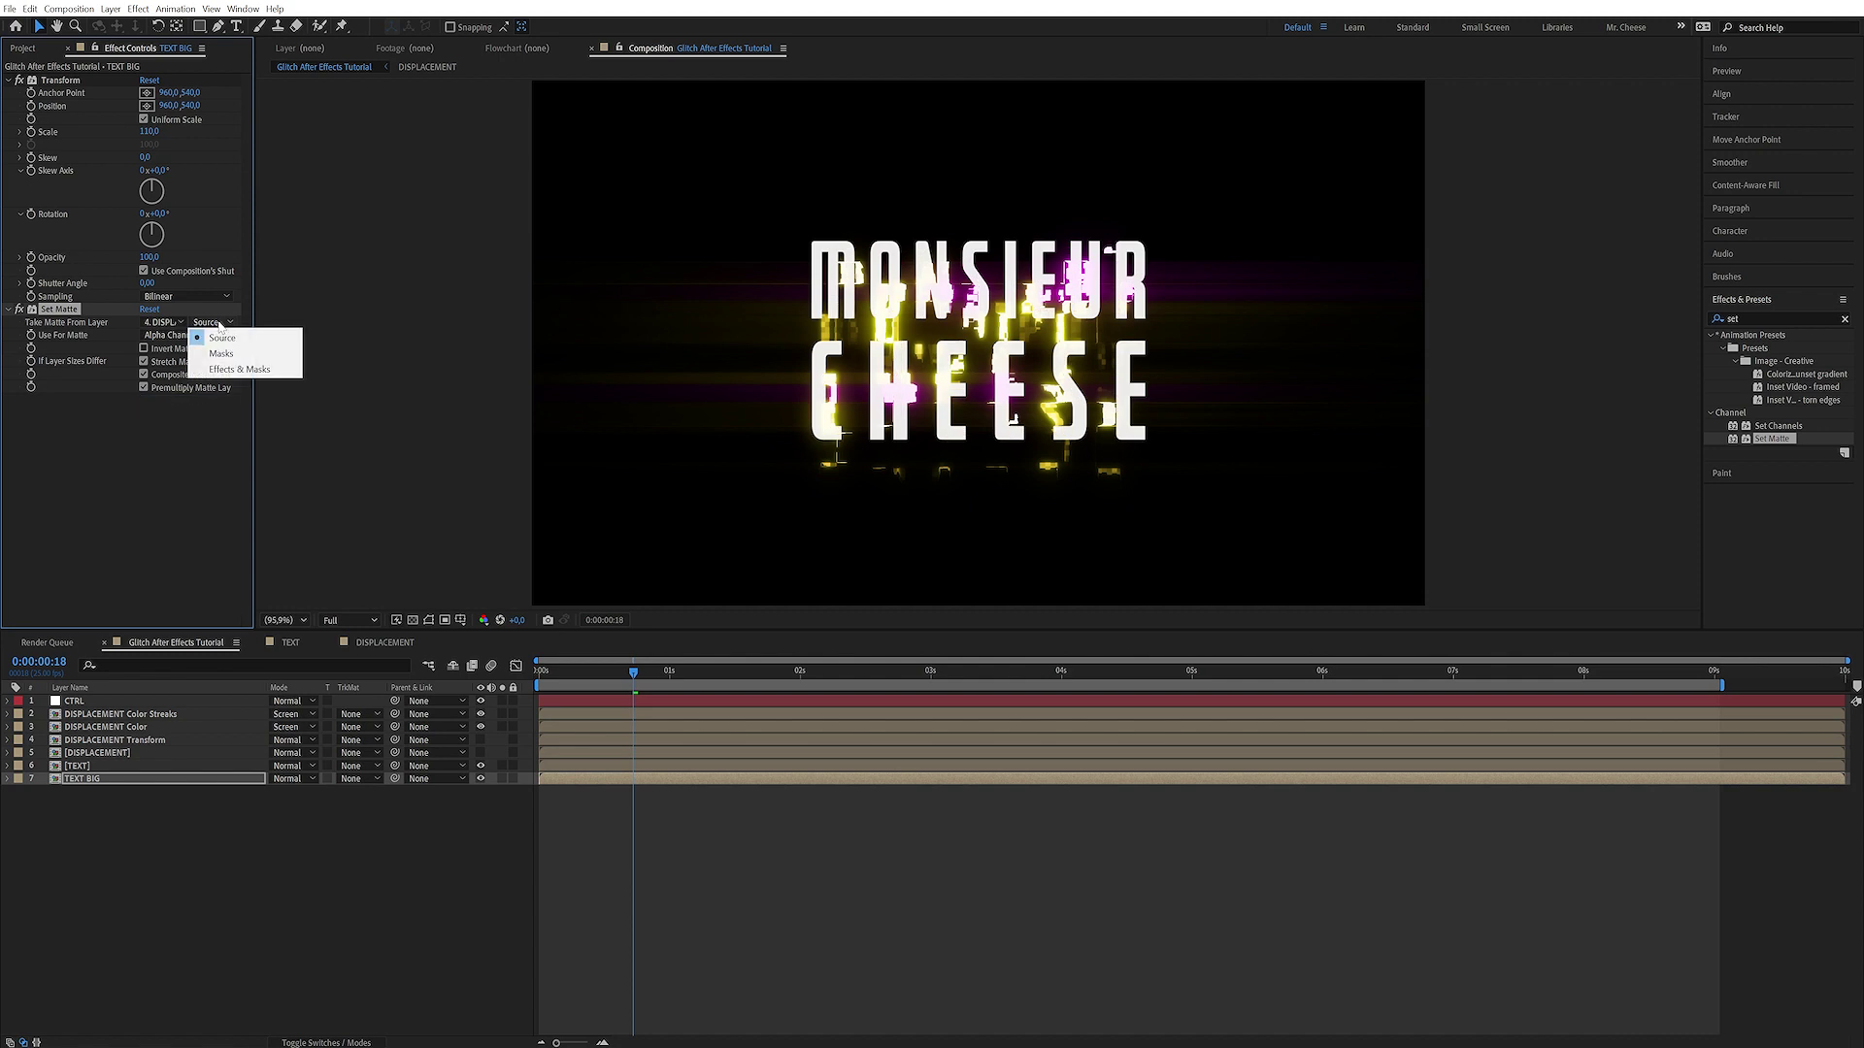
left_click(239, 370)
left_click(170, 335)
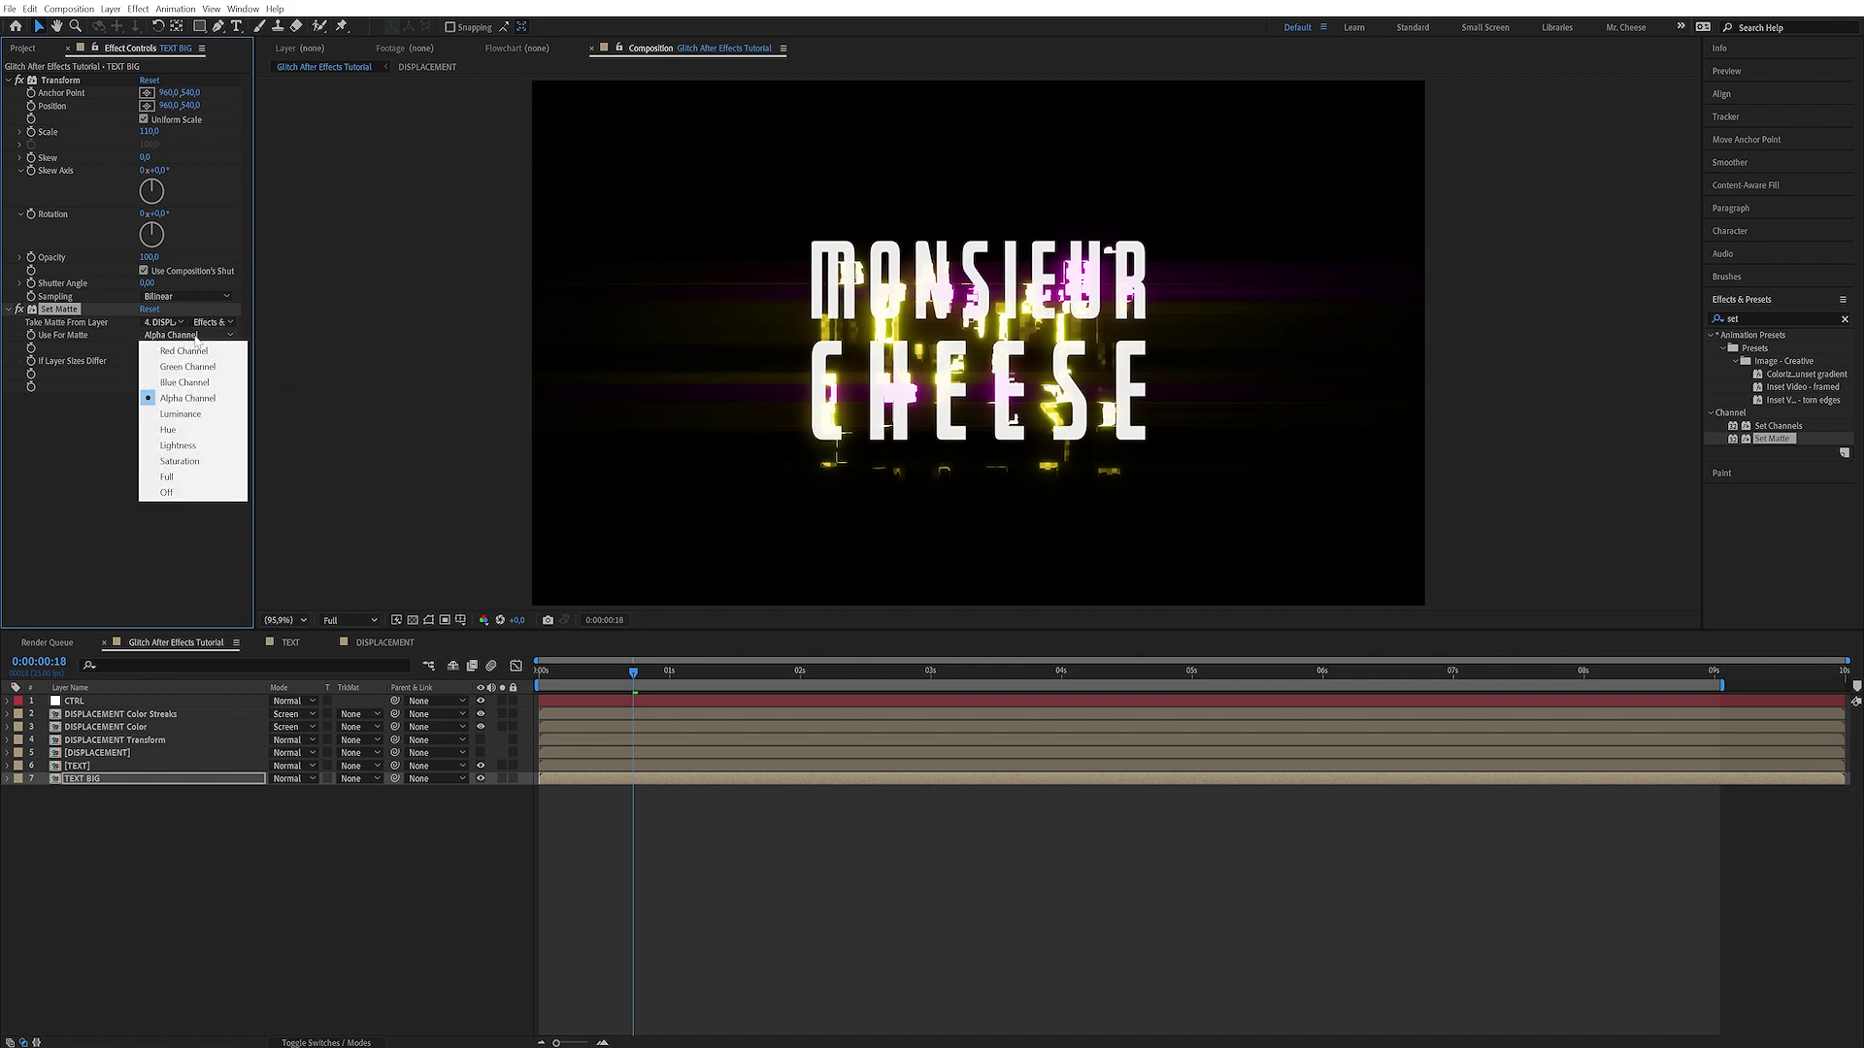
left_click(191, 418)
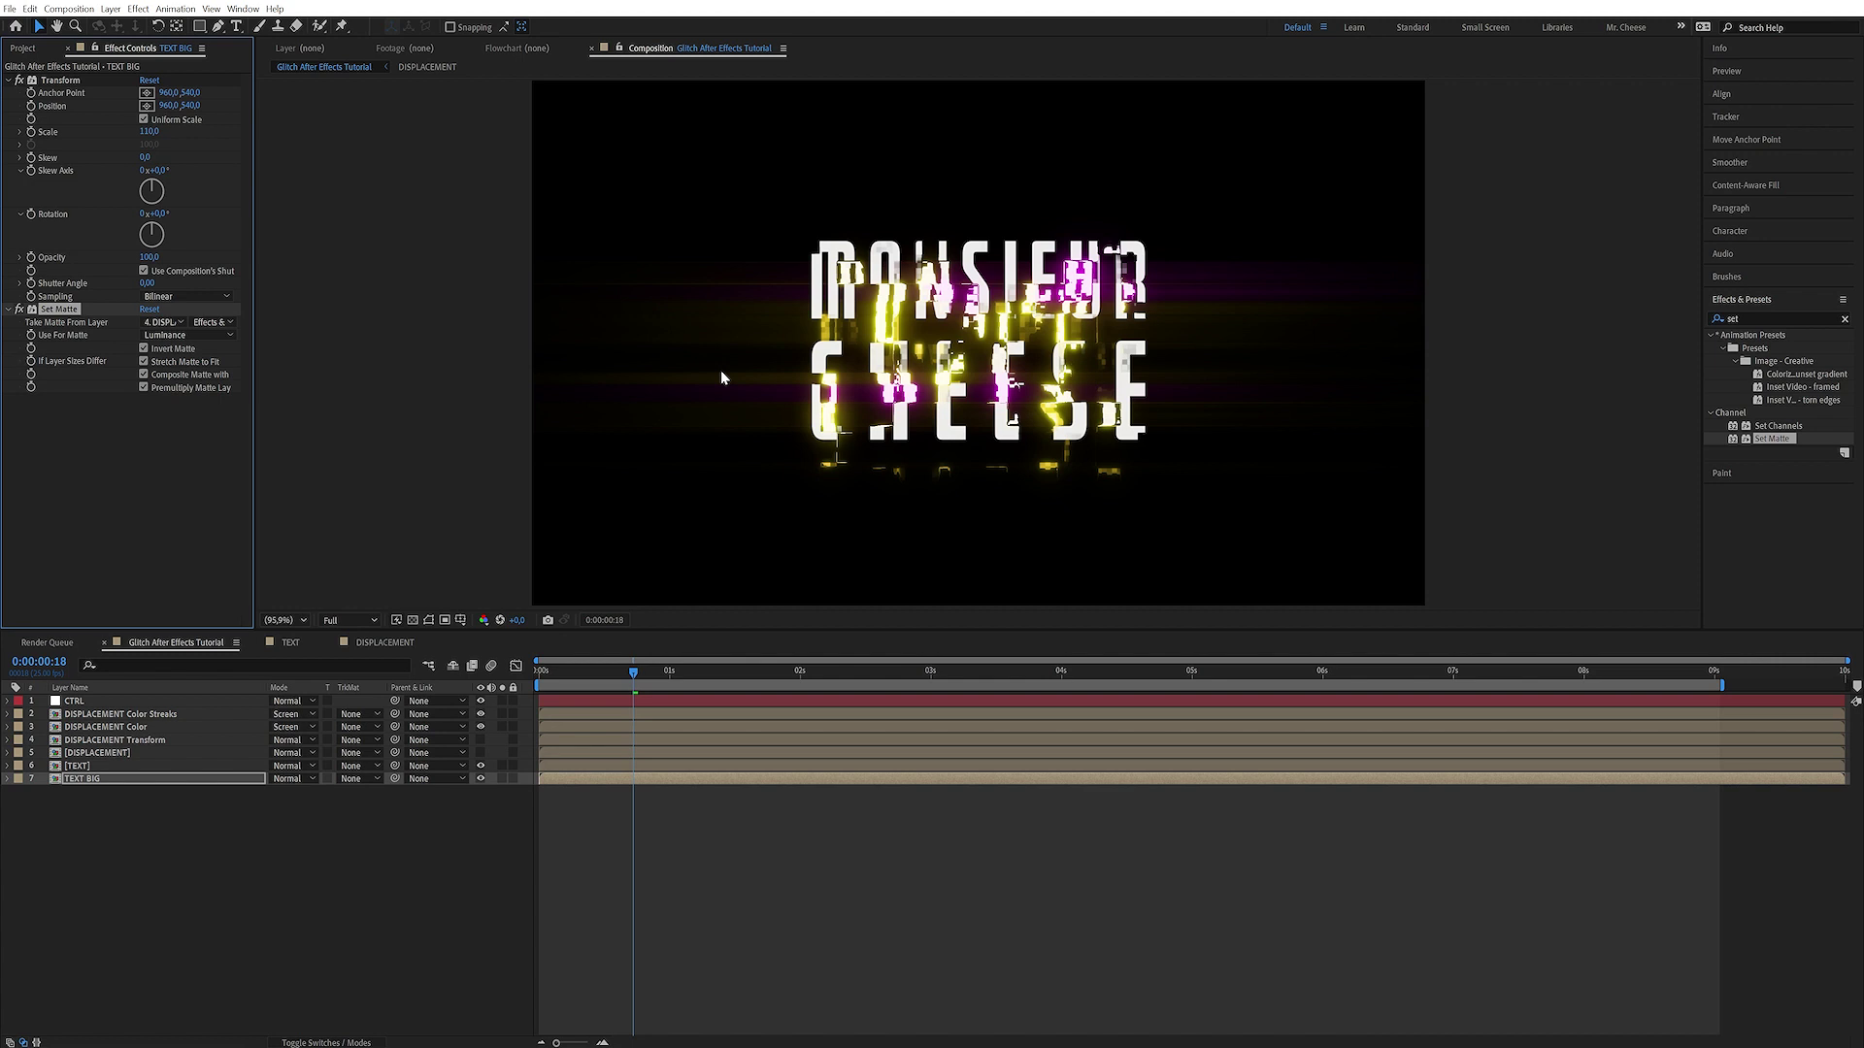
Apply the Curves effect to TEXT BIG after Set Matte and steepen its Alpha channel curve
left_click(1771, 318)
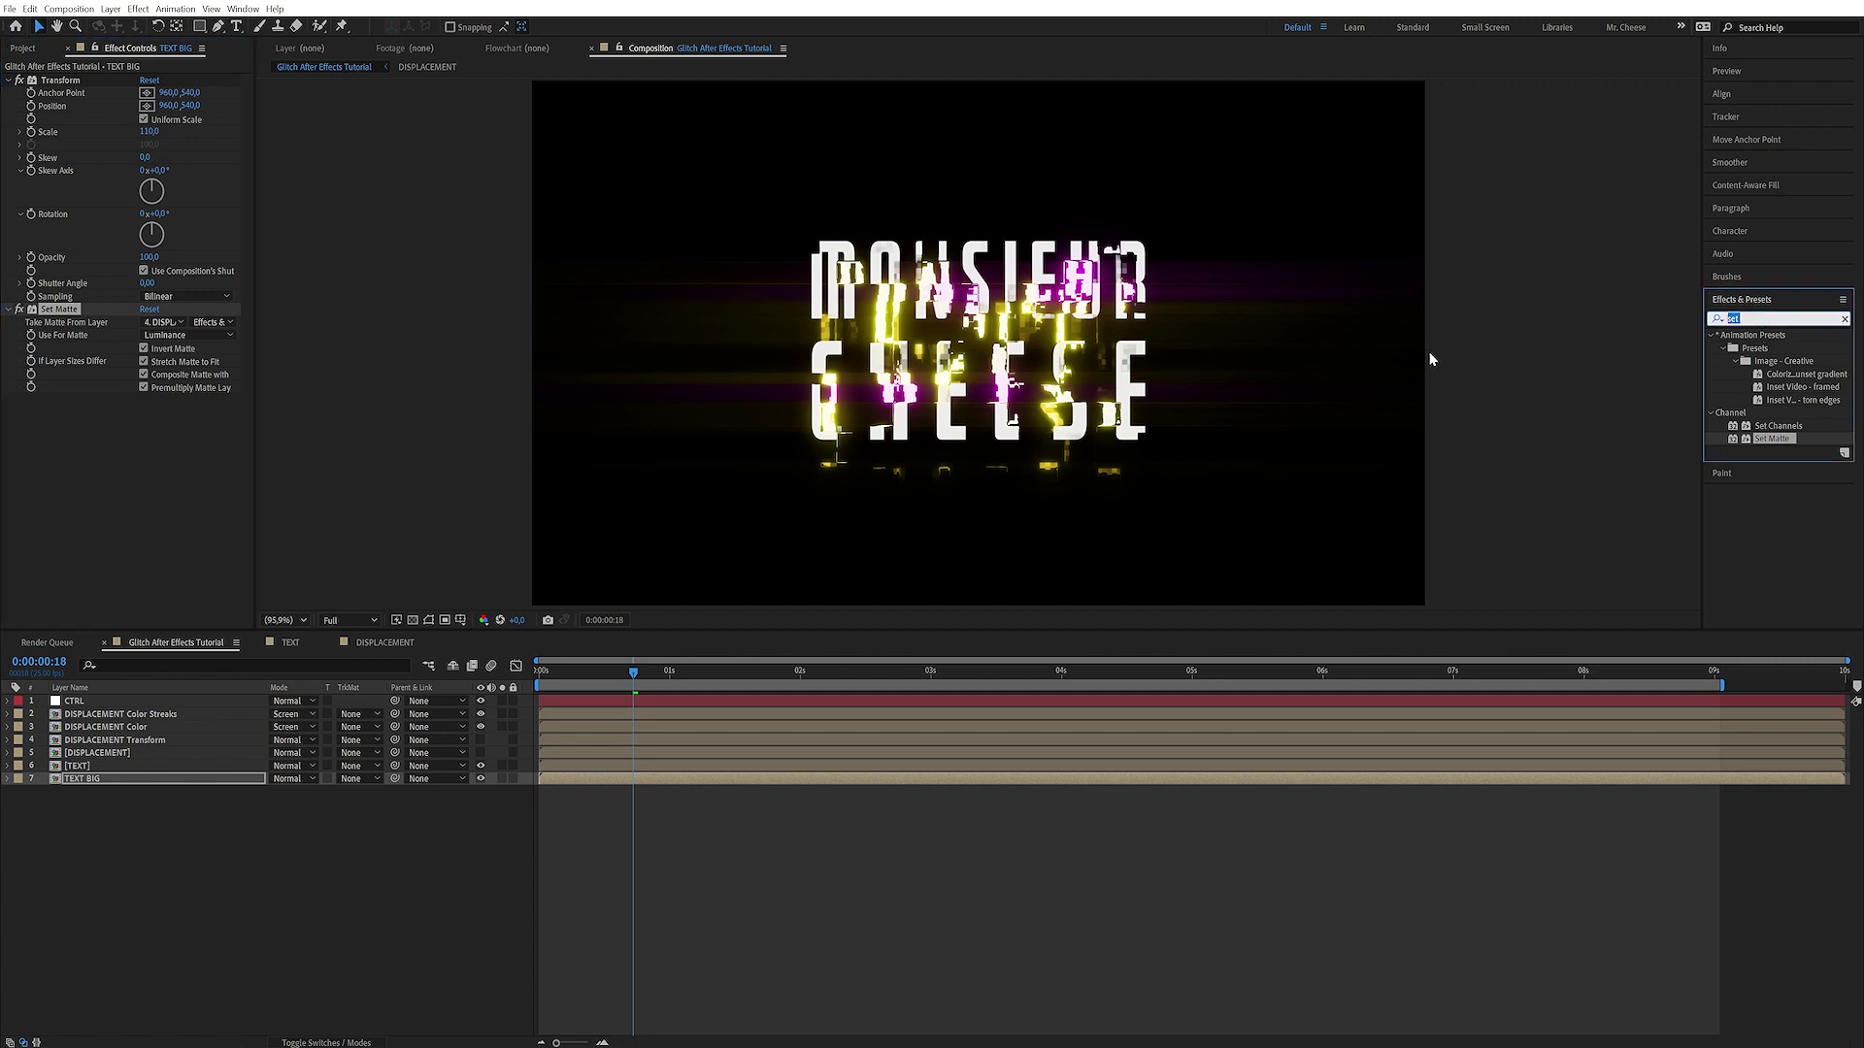
type("cur")
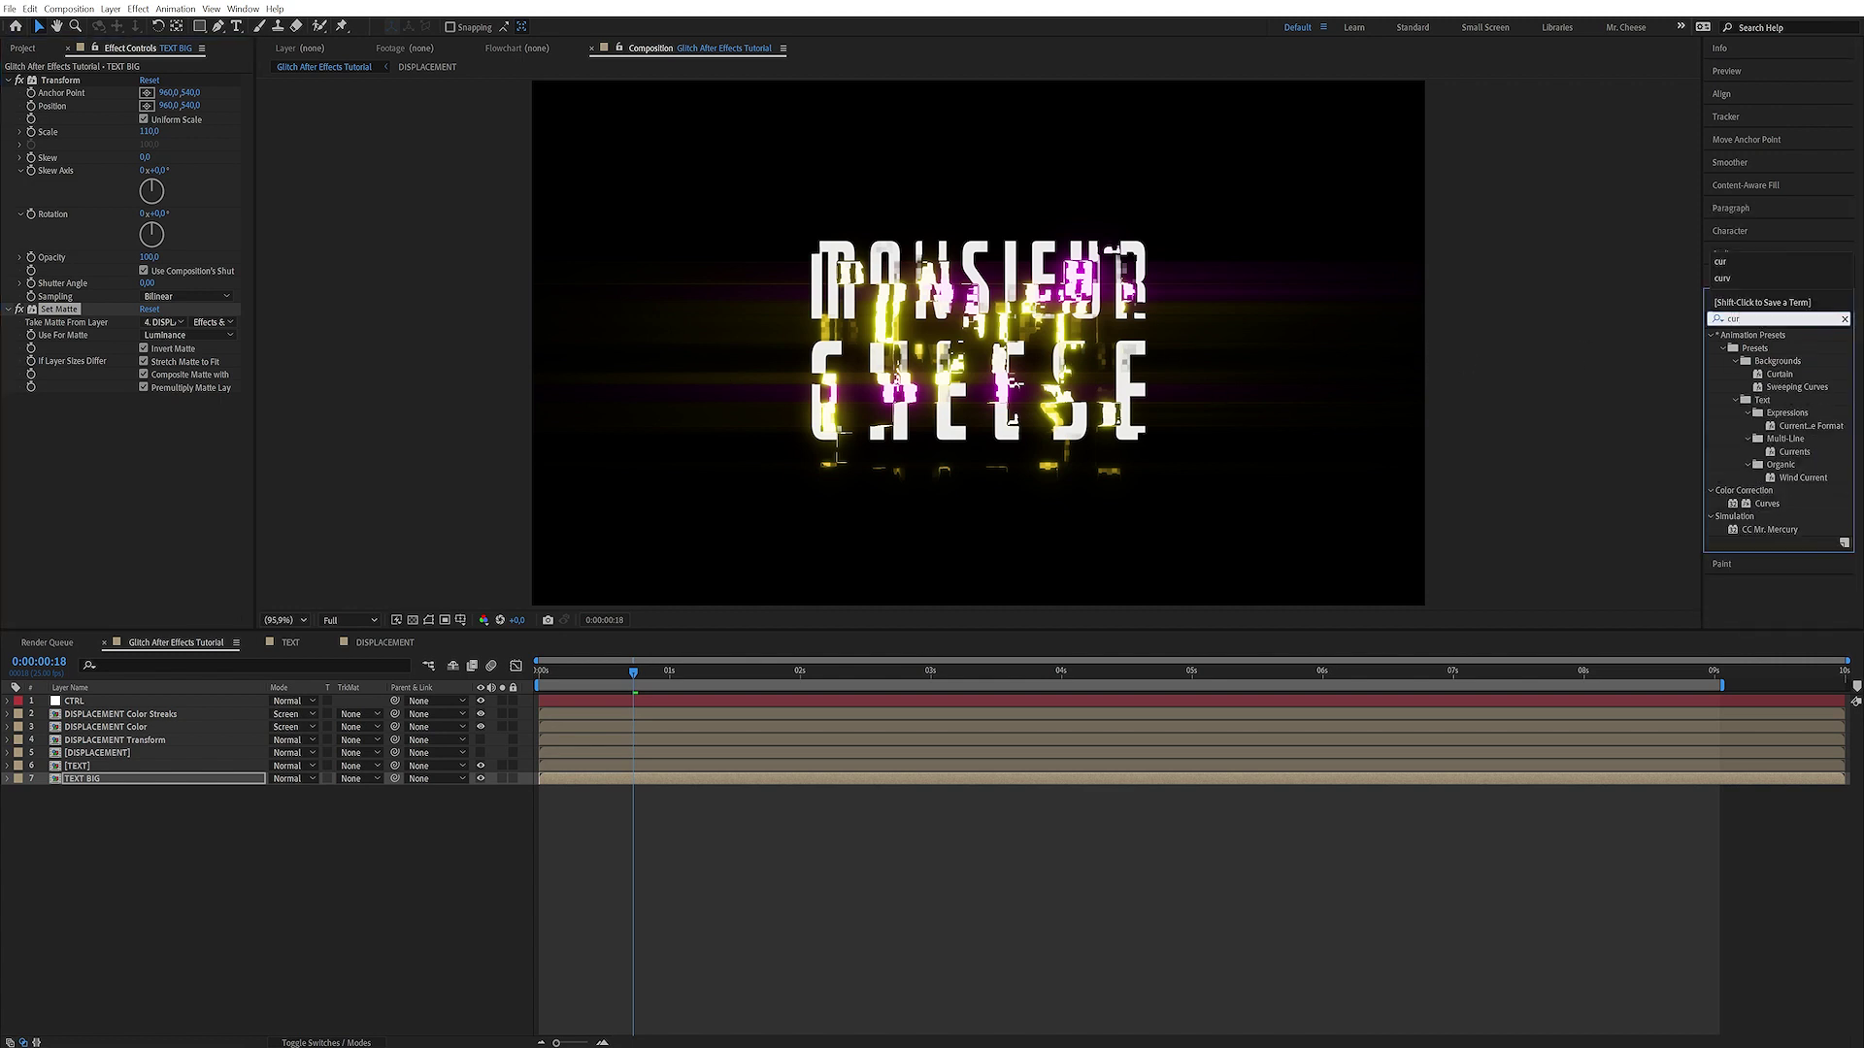
double_click(1759, 505)
left_click(184, 340)
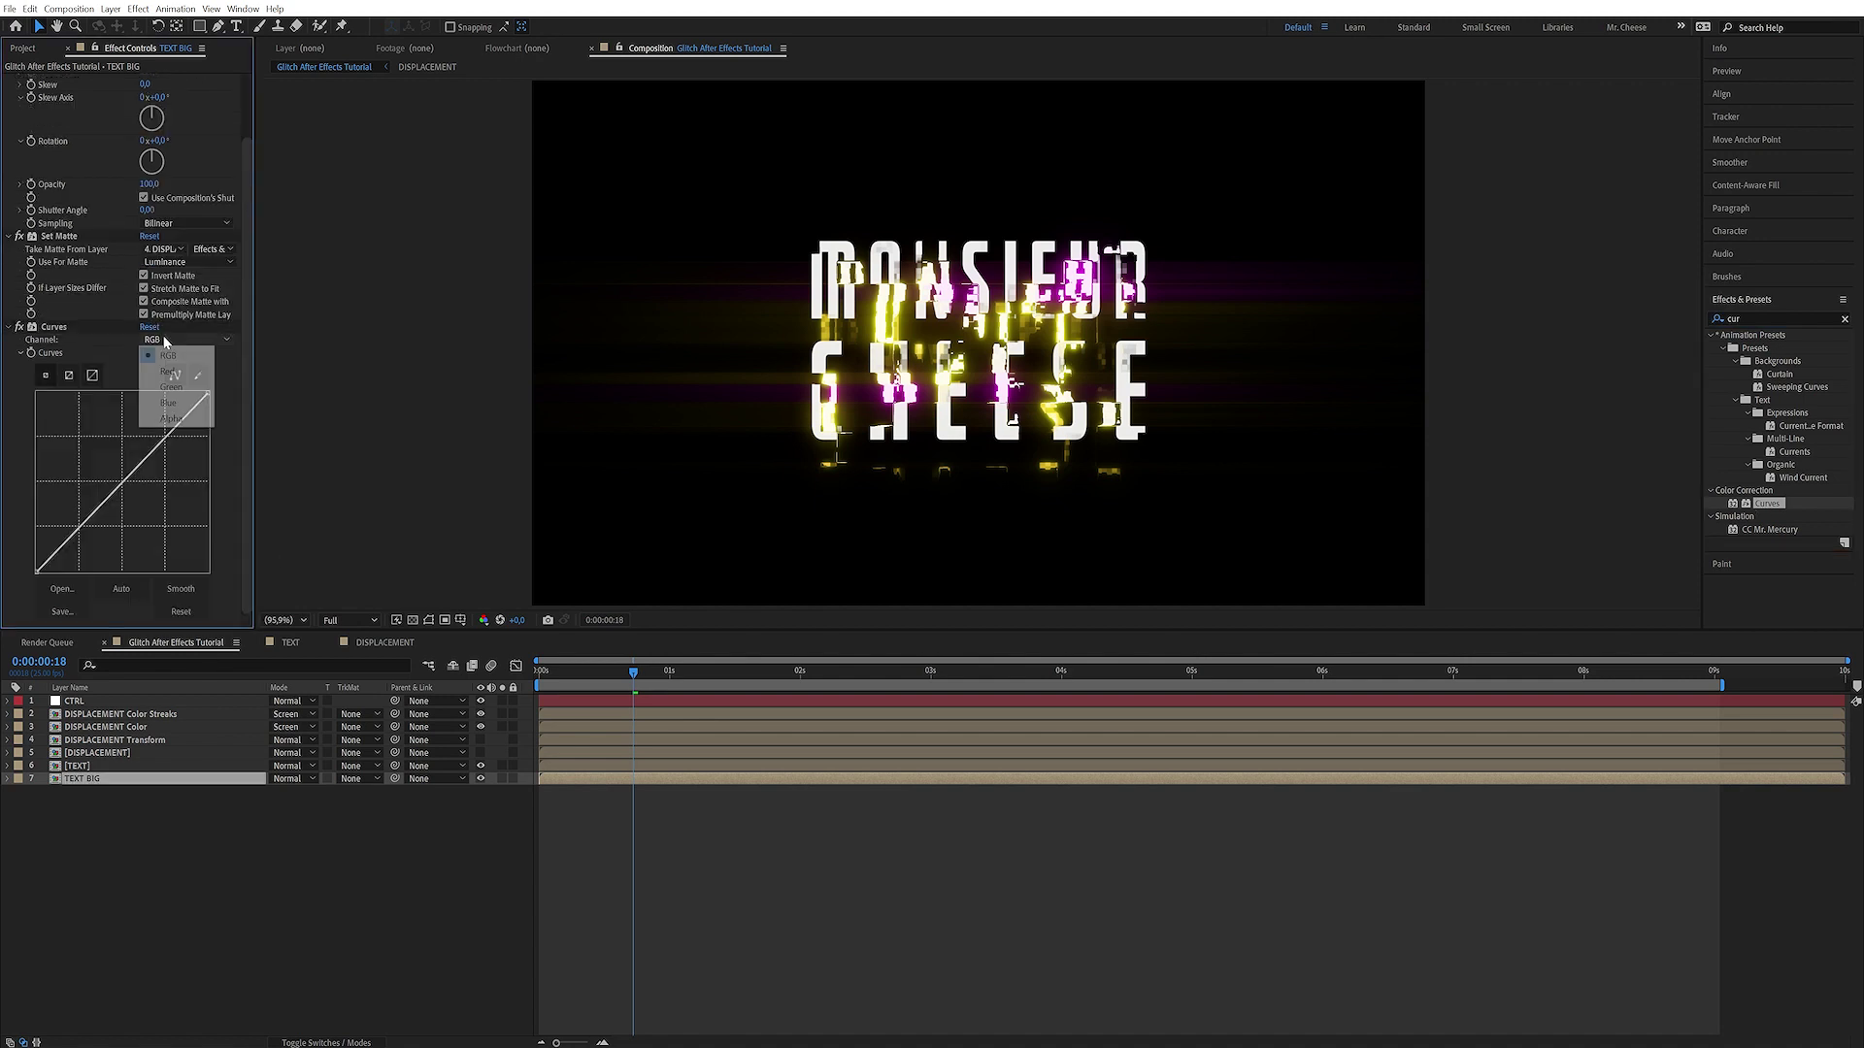
left_click(171, 419)
left_click_drag(106, 459, 66, 419)
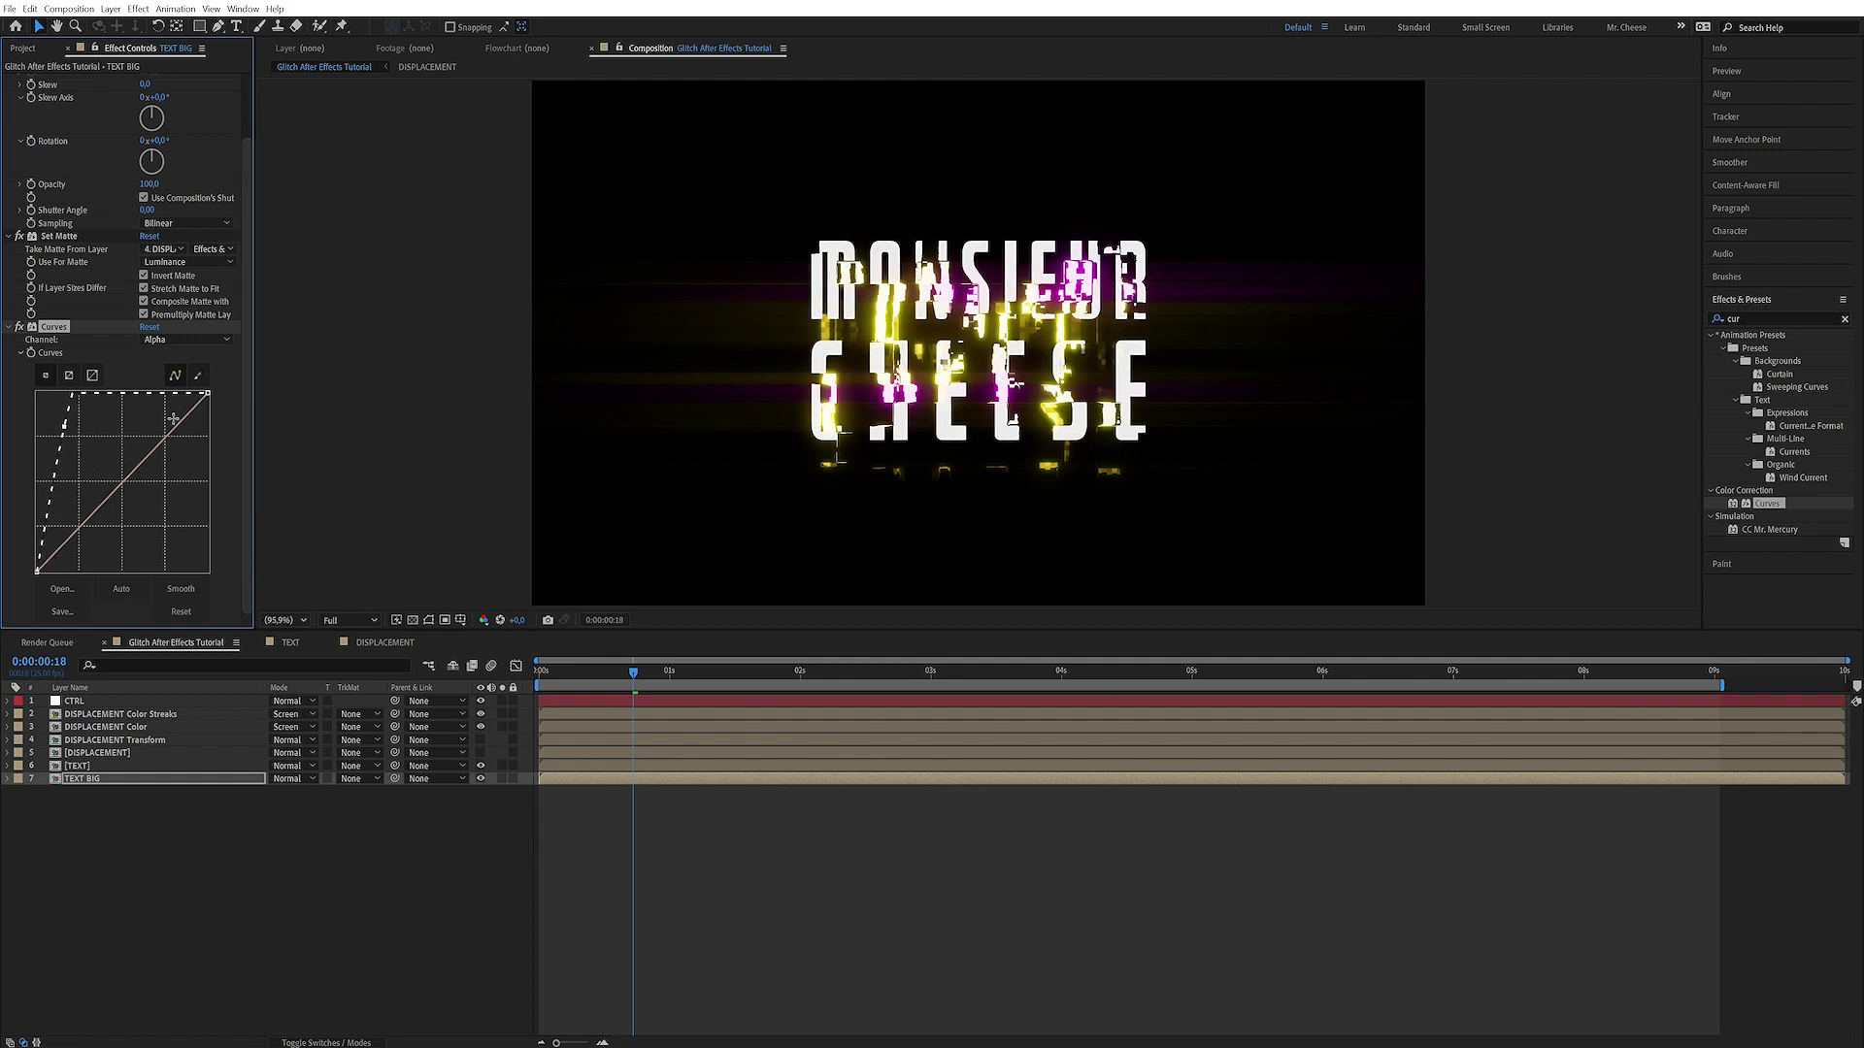
left_click(1759, 319)
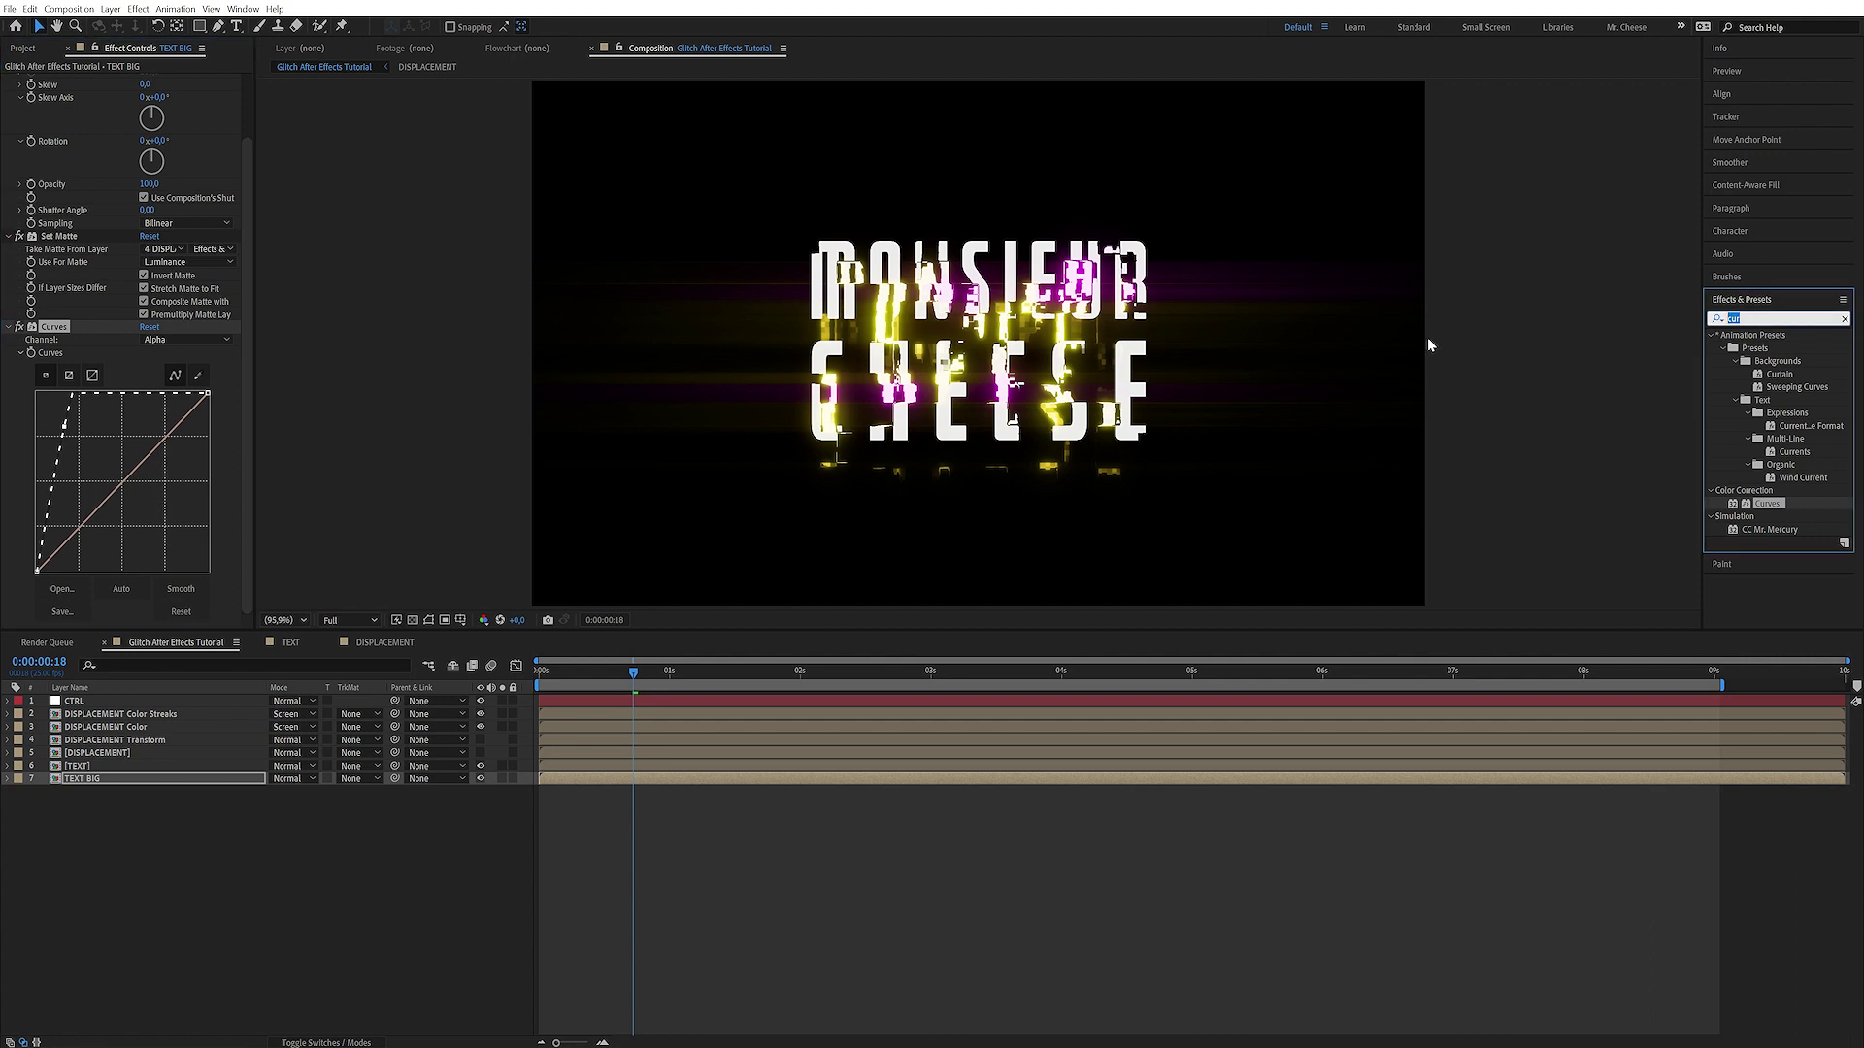
type("set")
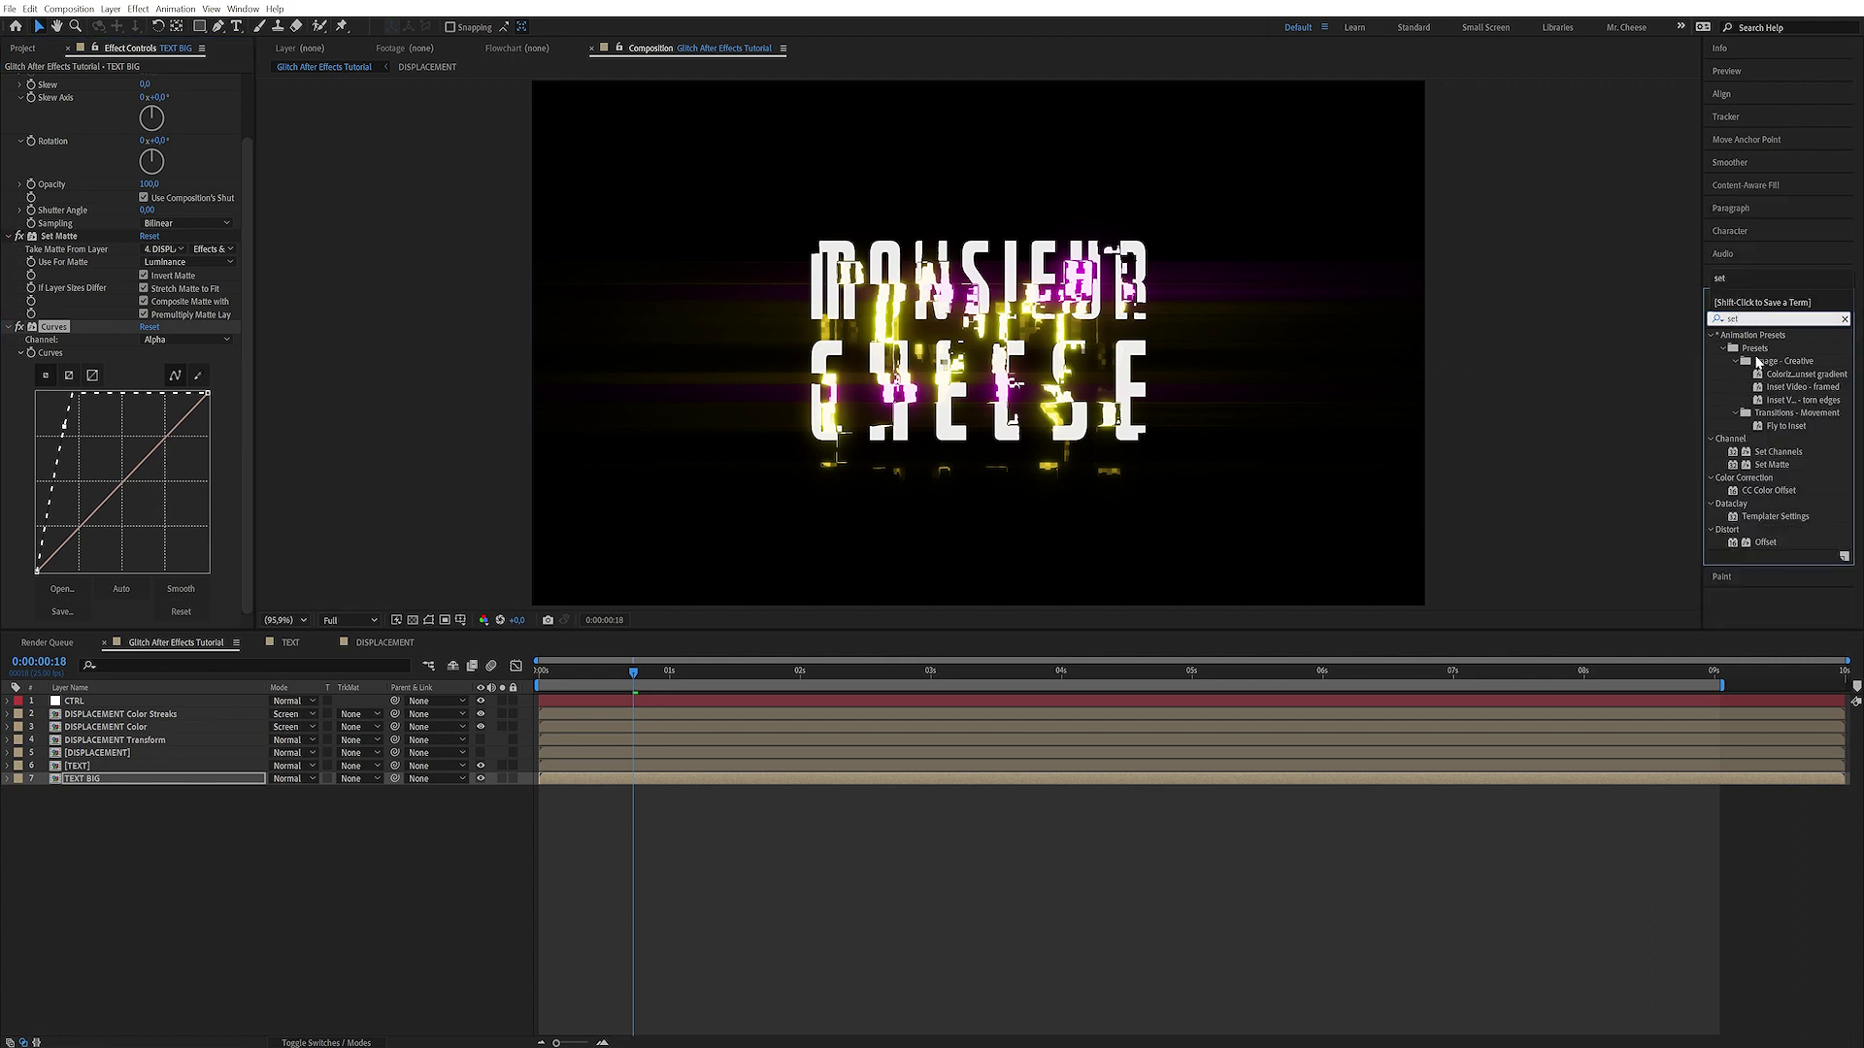
double_click(1772, 465)
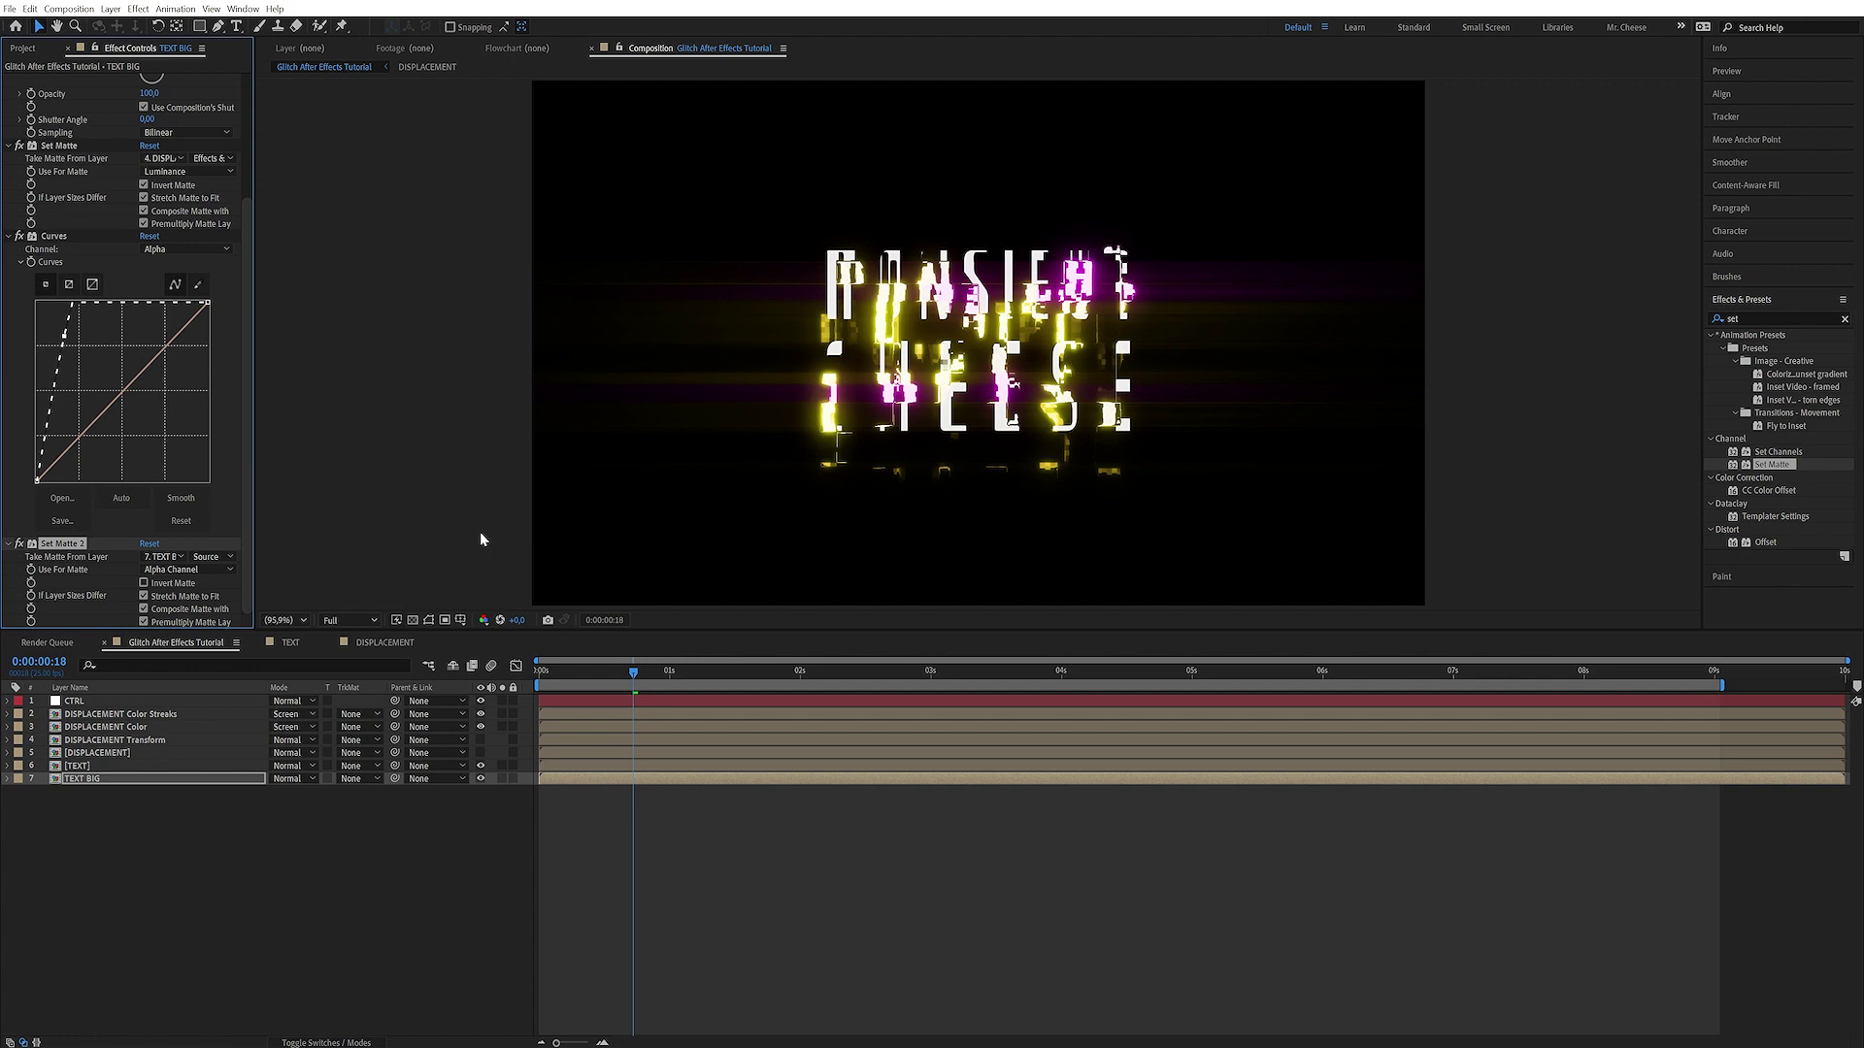
scroll(116, 214, "up", 2)
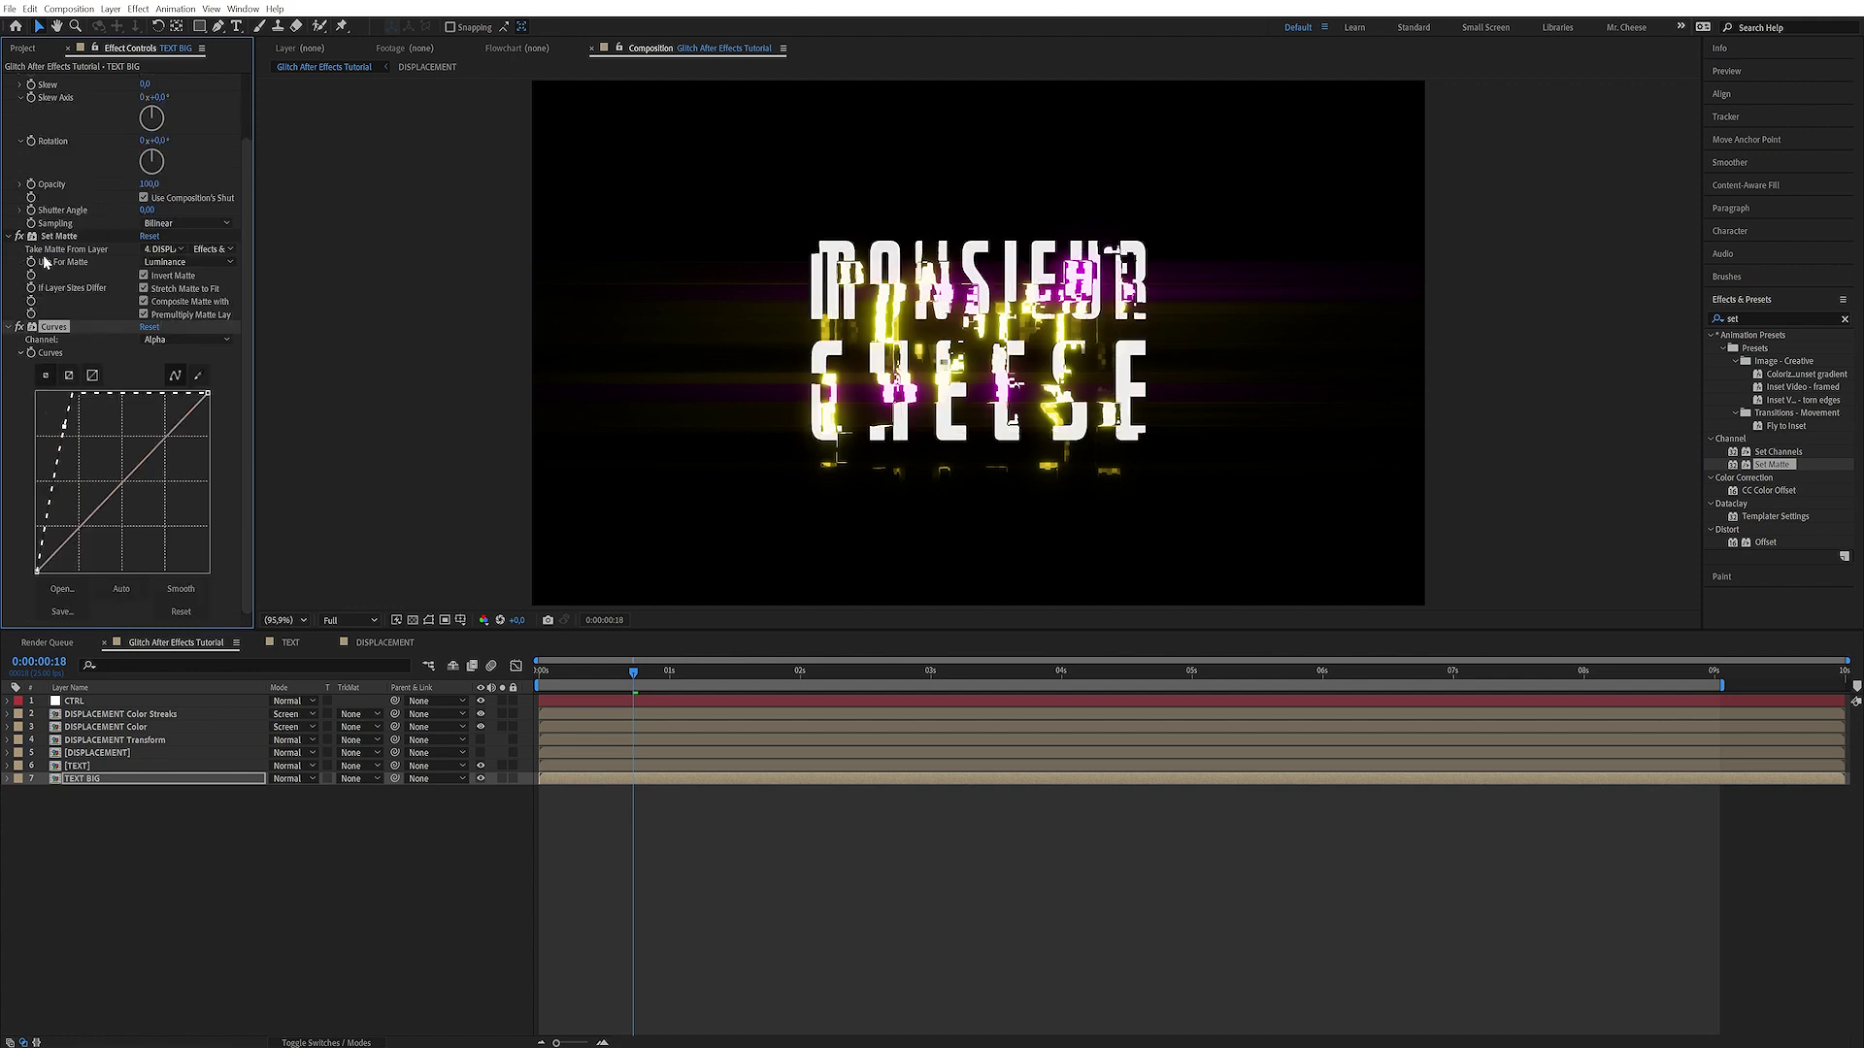
Duplicate TEXT BIG's Set Matte effect, place the copy after Curves and disable its Invert Matte option
left_click(8, 328)
left_click(58, 310)
key("ctrl+d")
left_click_drag(63, 400, 90, 522)
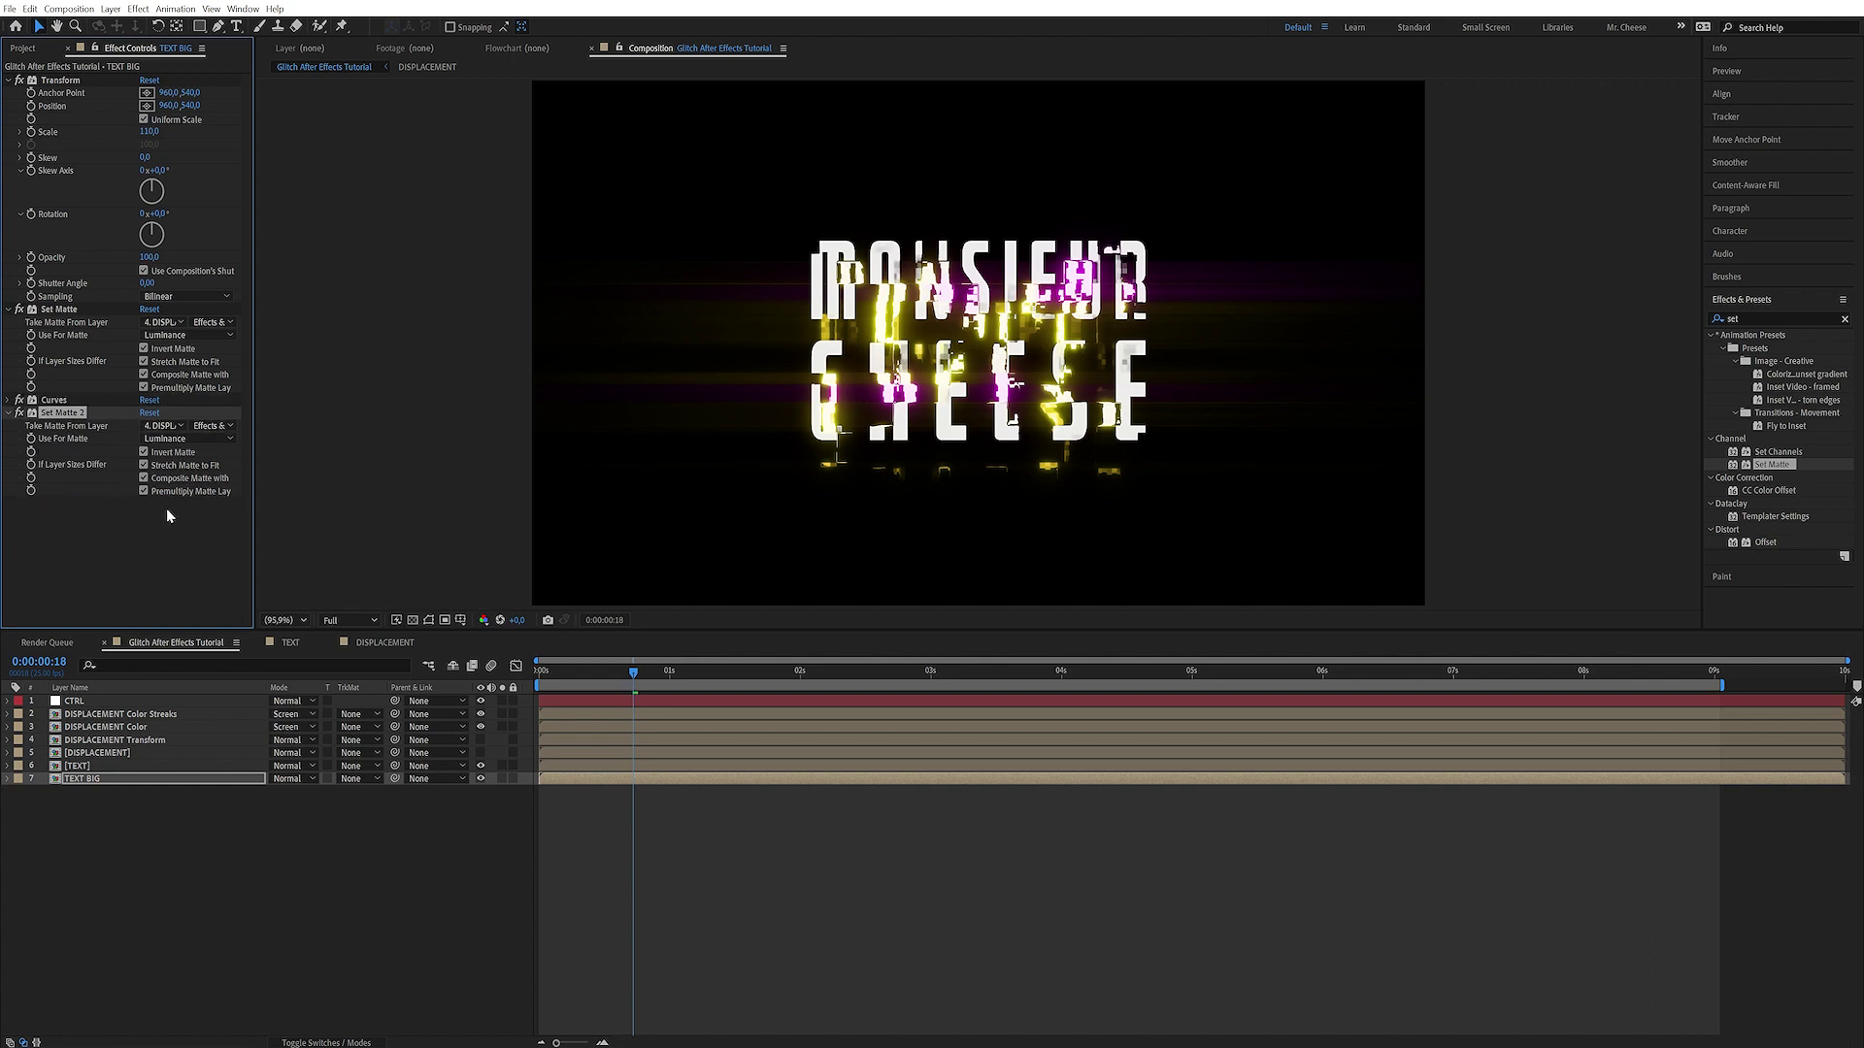
left_click(144, 452)
Compare TEXT BIG with and without Set Matte 2 and Curves, and steepen the Alpha curve until nearly vertical
left_click(20, 412)
left_click(20, 413)
left_click(20, 400)
left_click(19, 400)
left_click(19, 400)
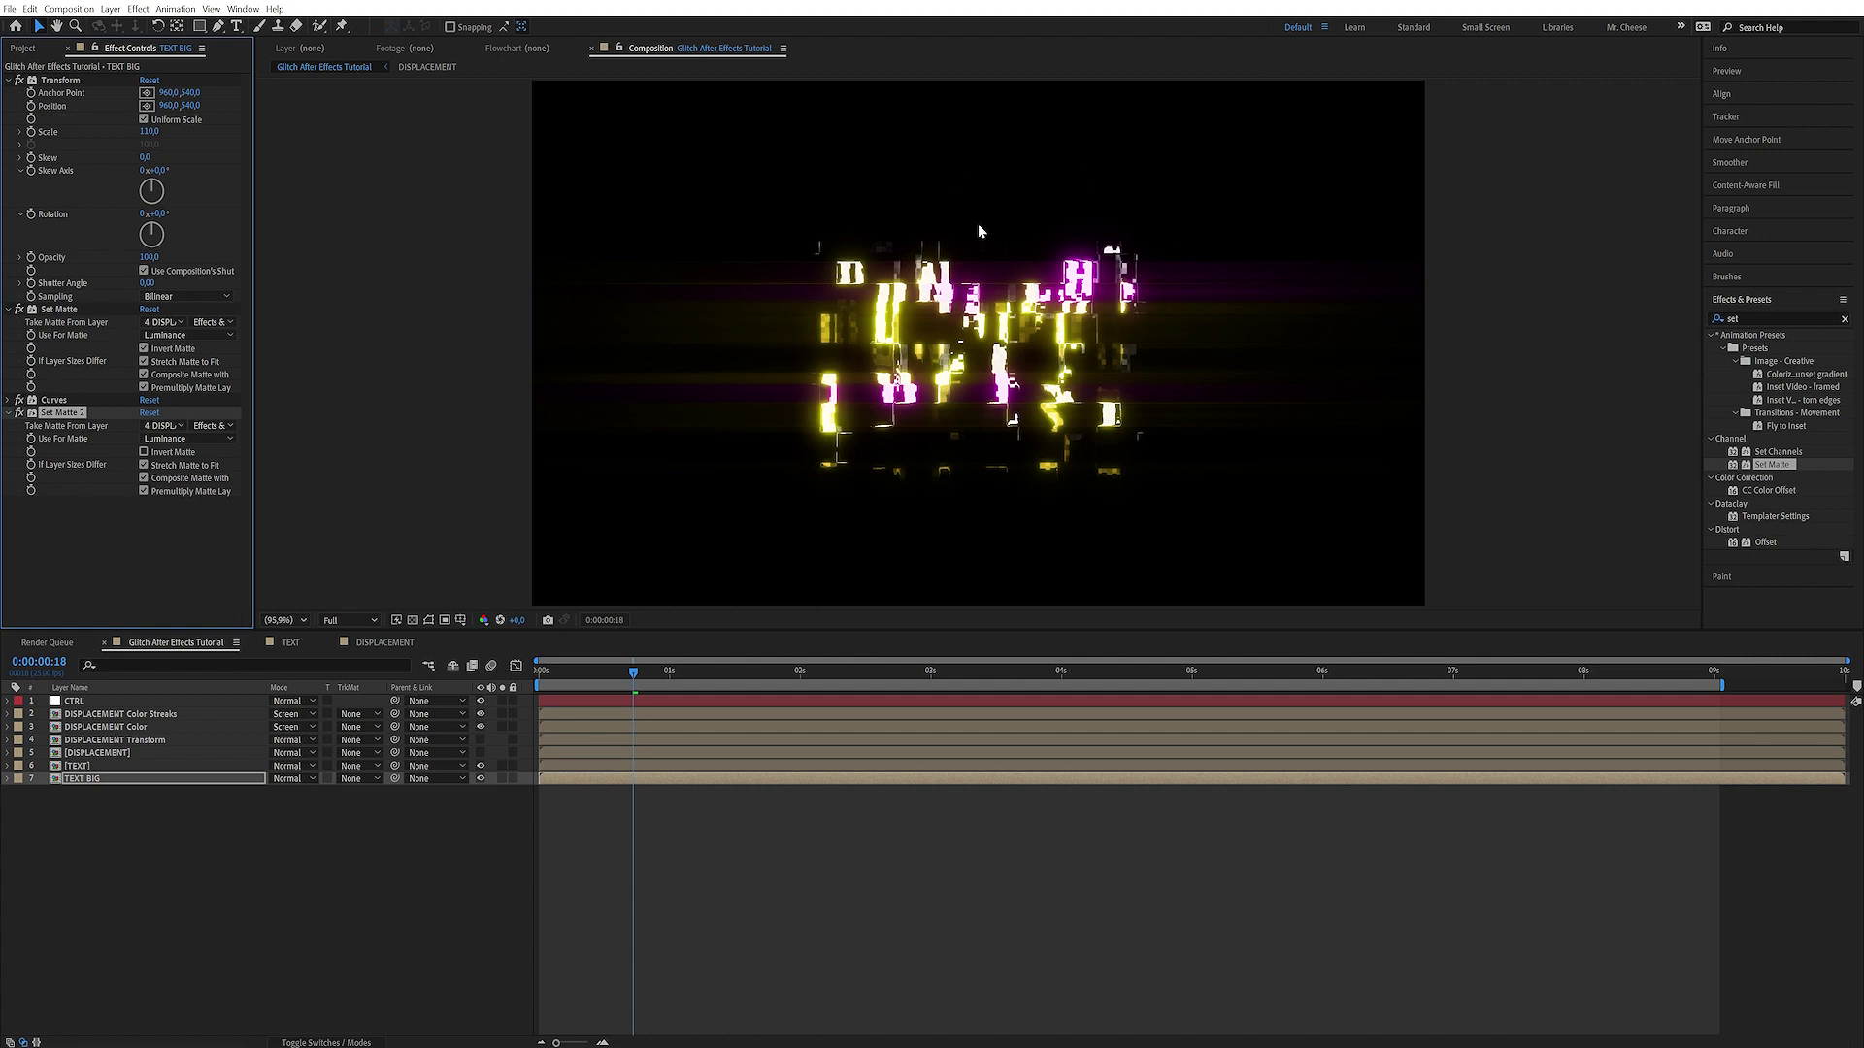
left_click(9, 400)
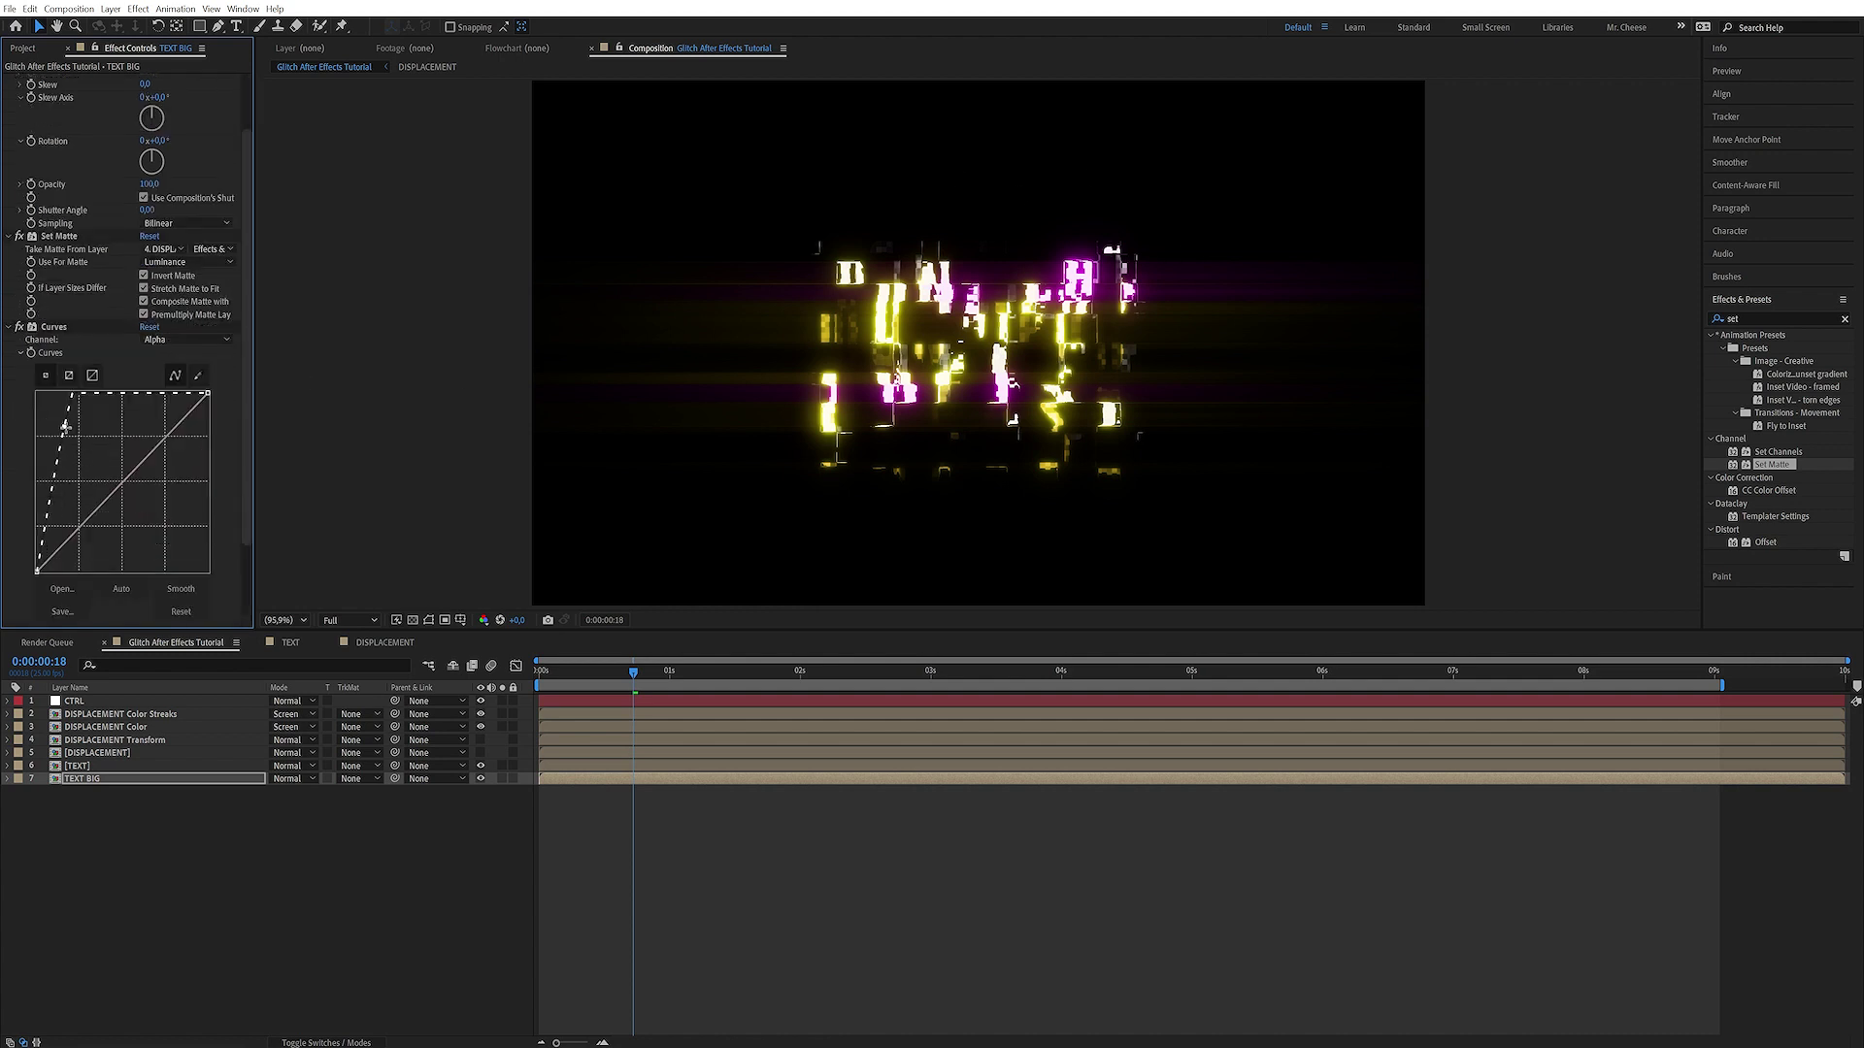
left_click_drag(34, 425, 38, 393)
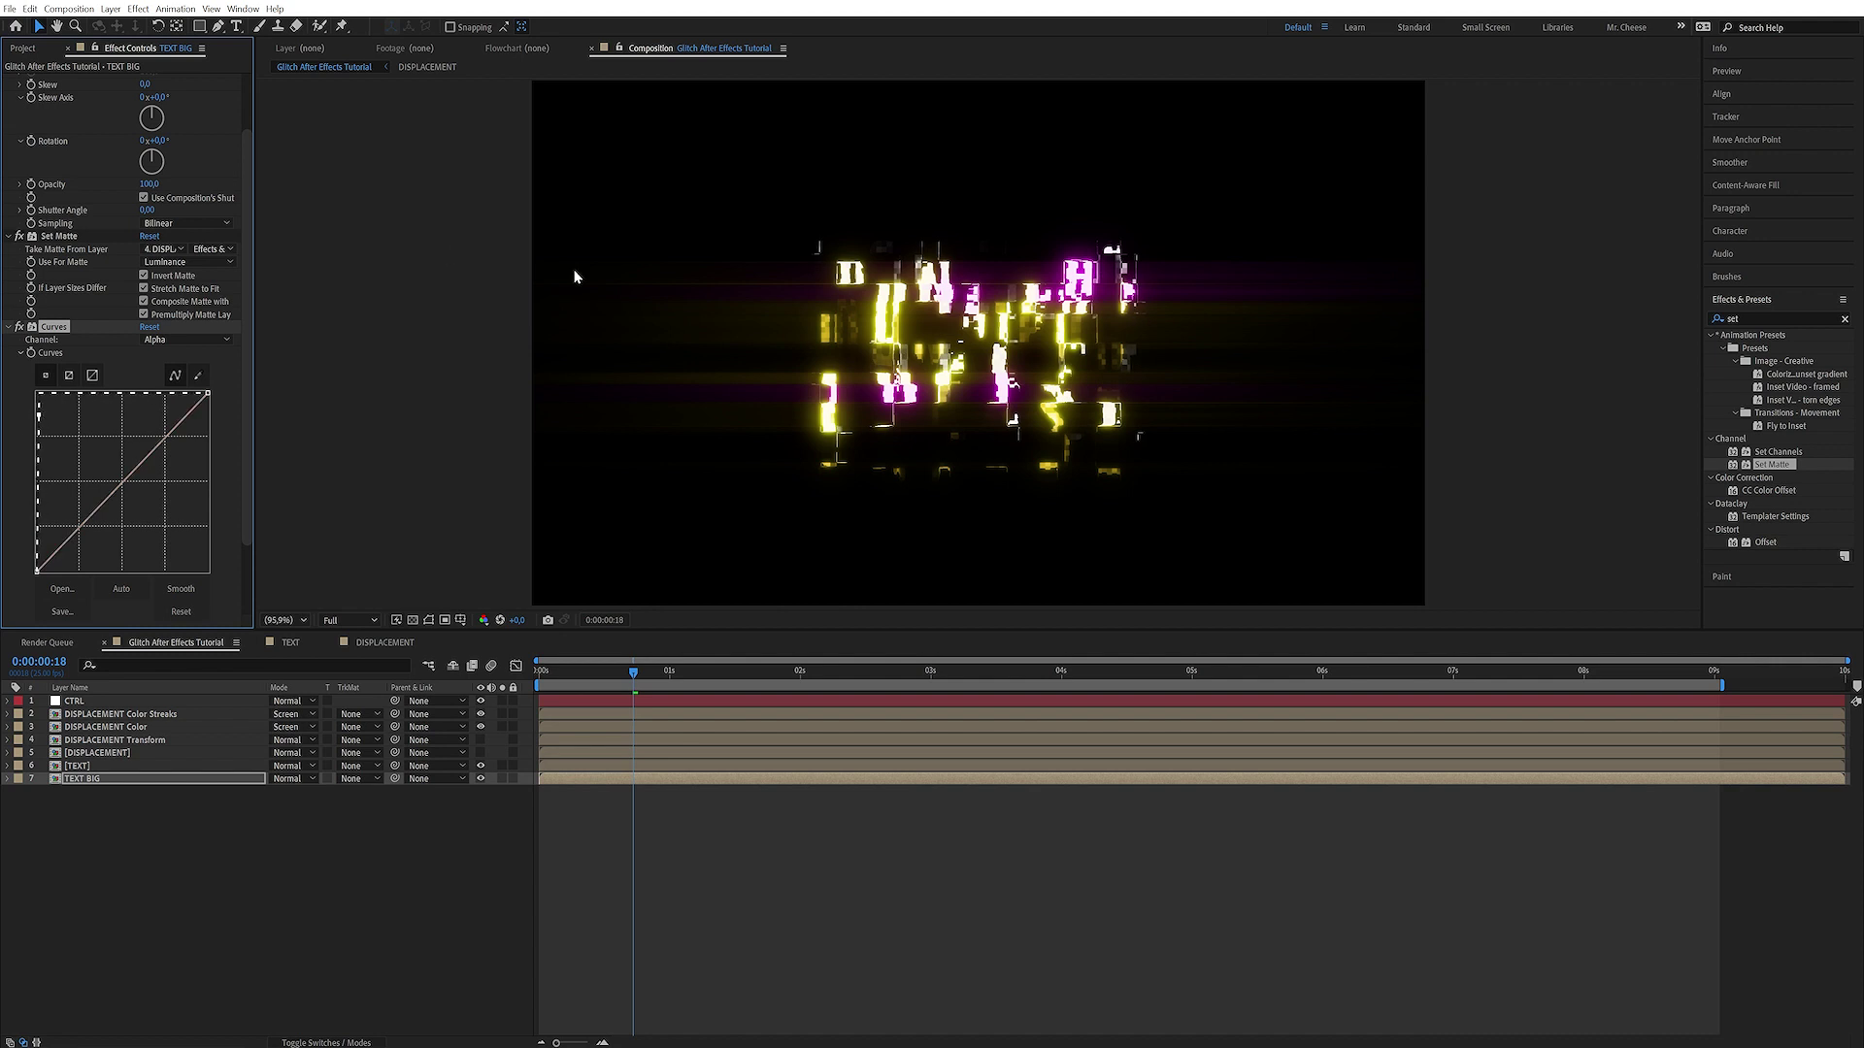
Apply the Tint effect to TEXT BIG after Set Matte 2 and map both white and black to cyan 00EEFF
double_click(1771, 464)
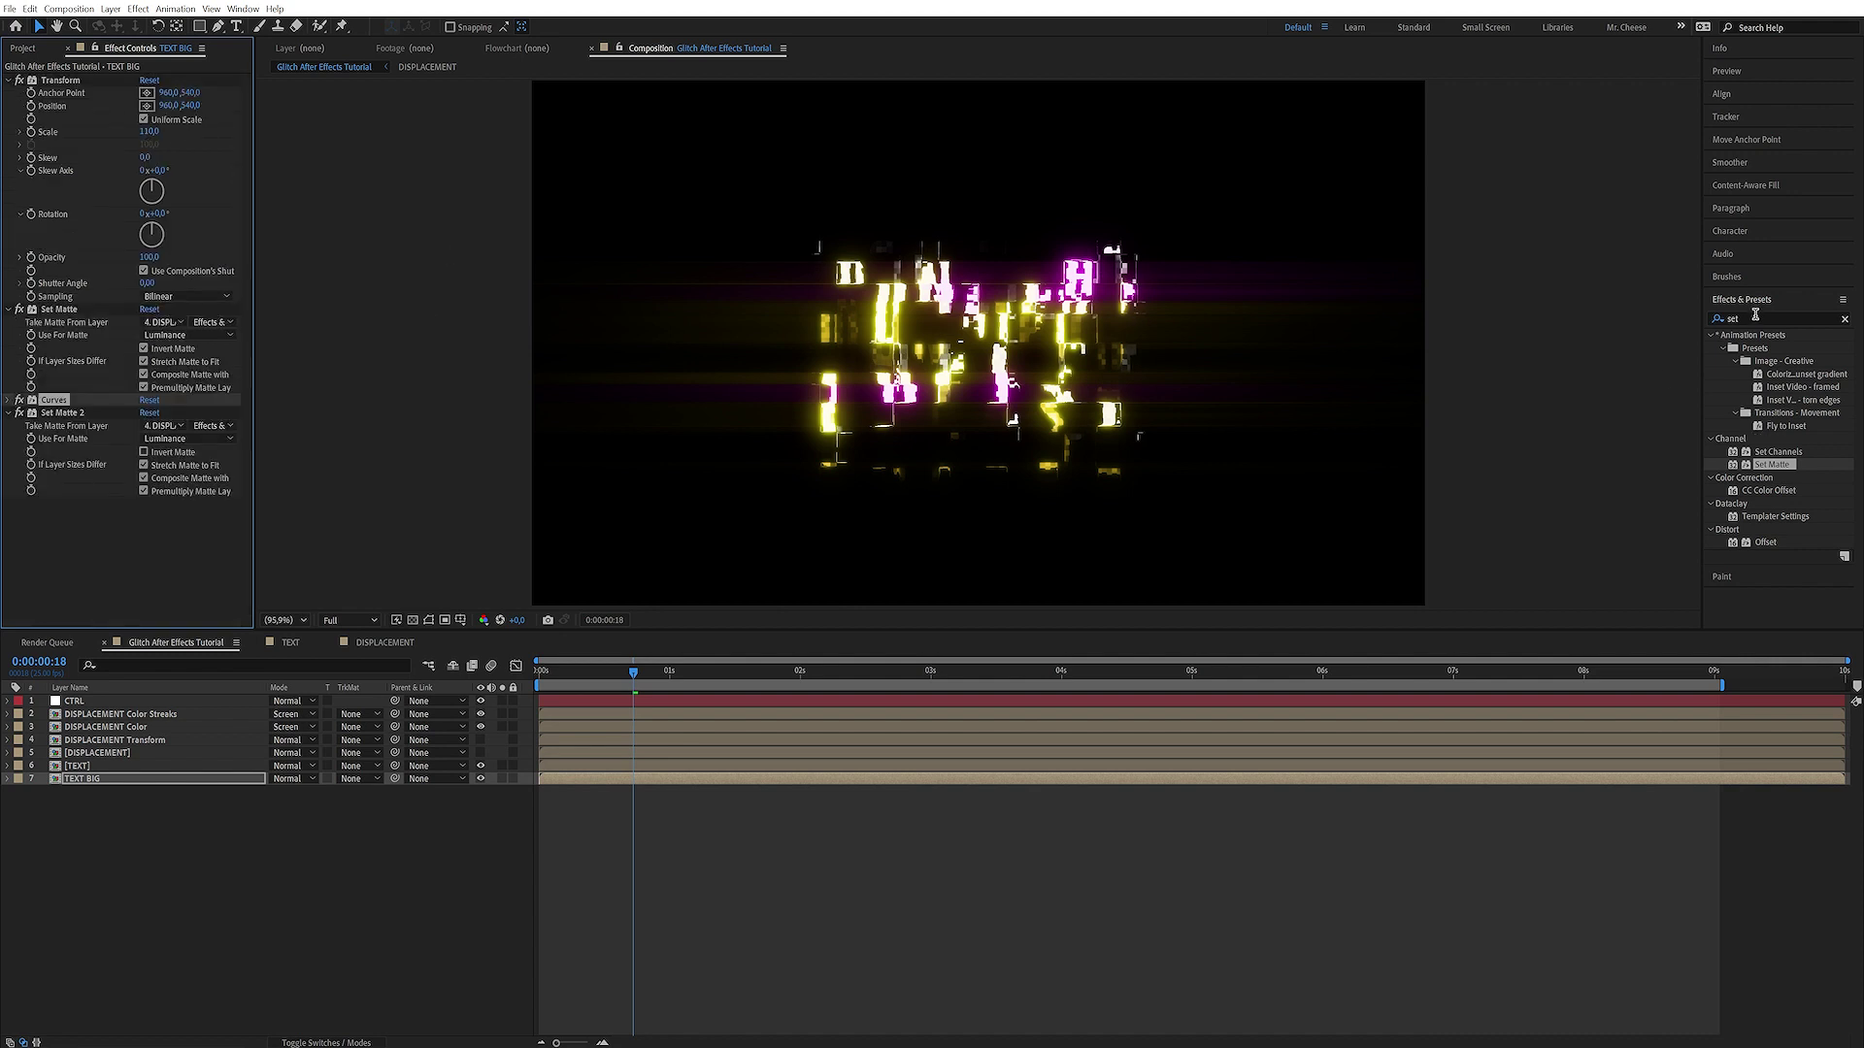
left_click(1755, 318)
type("tin")
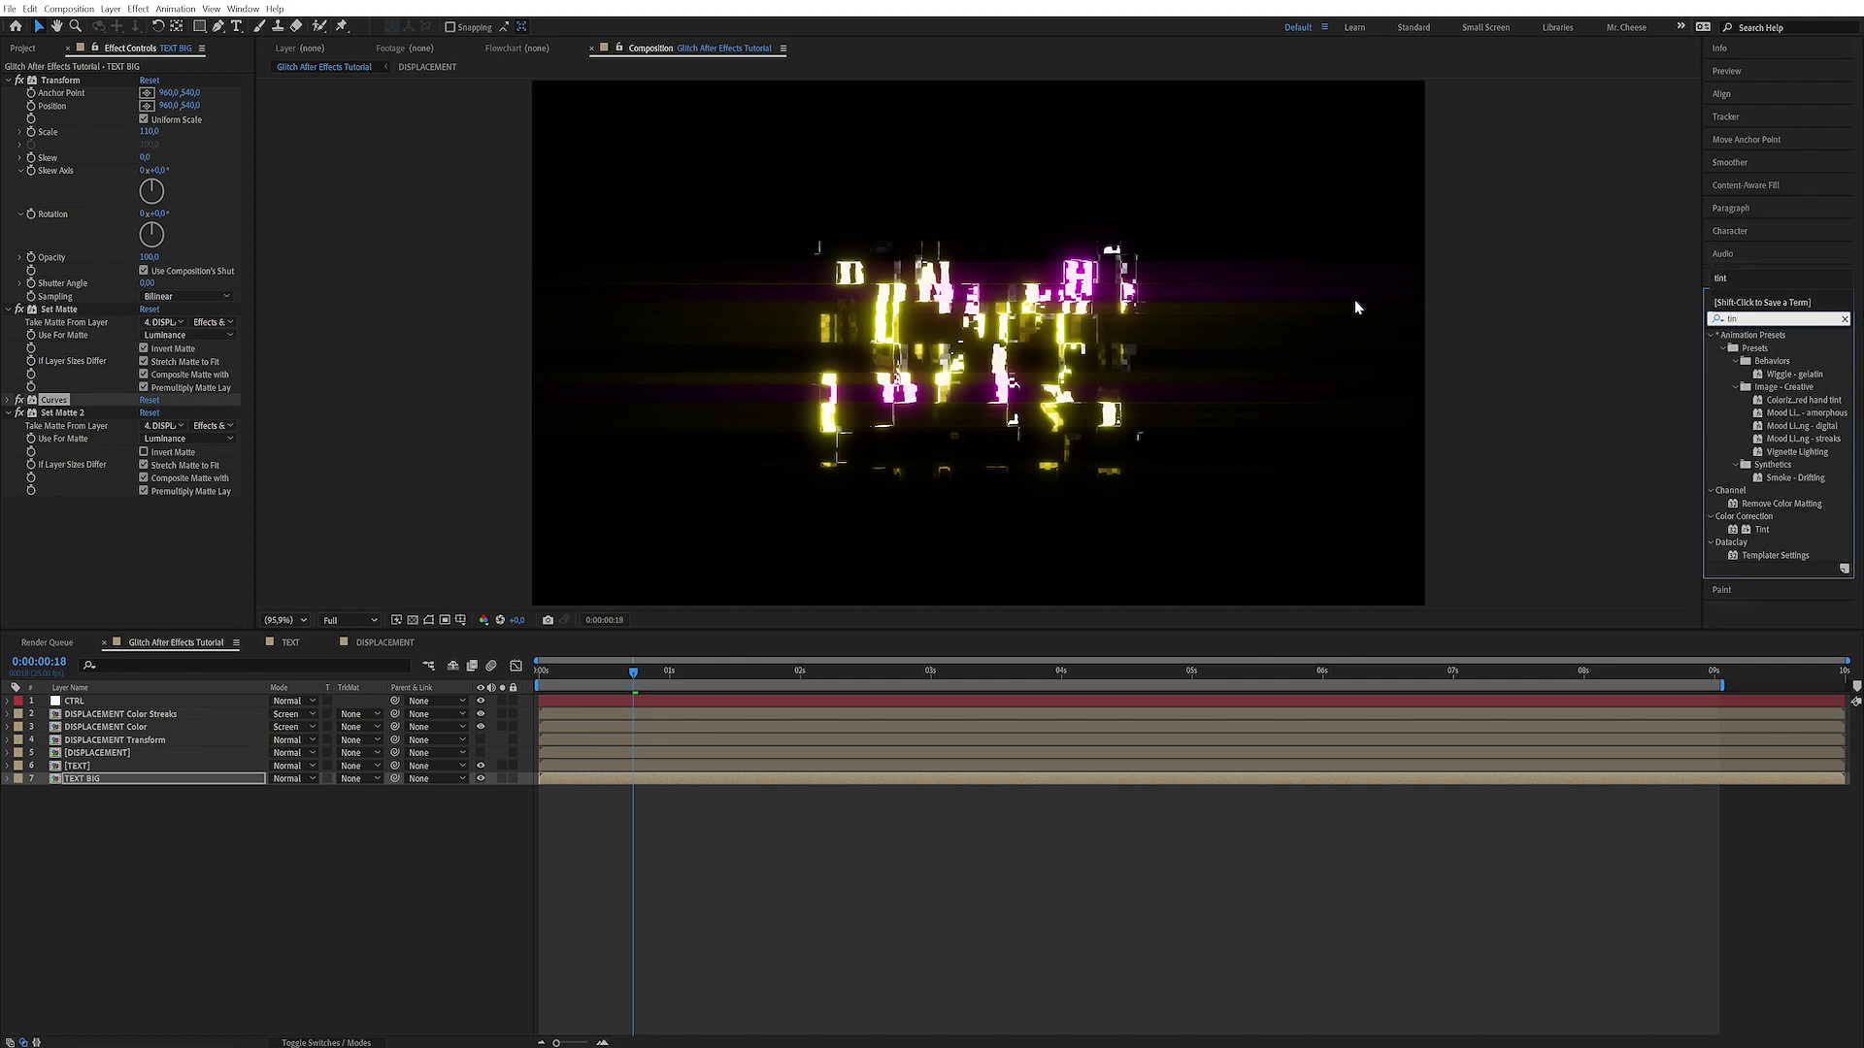
left_click_drag(1762, 529, 213, 579)
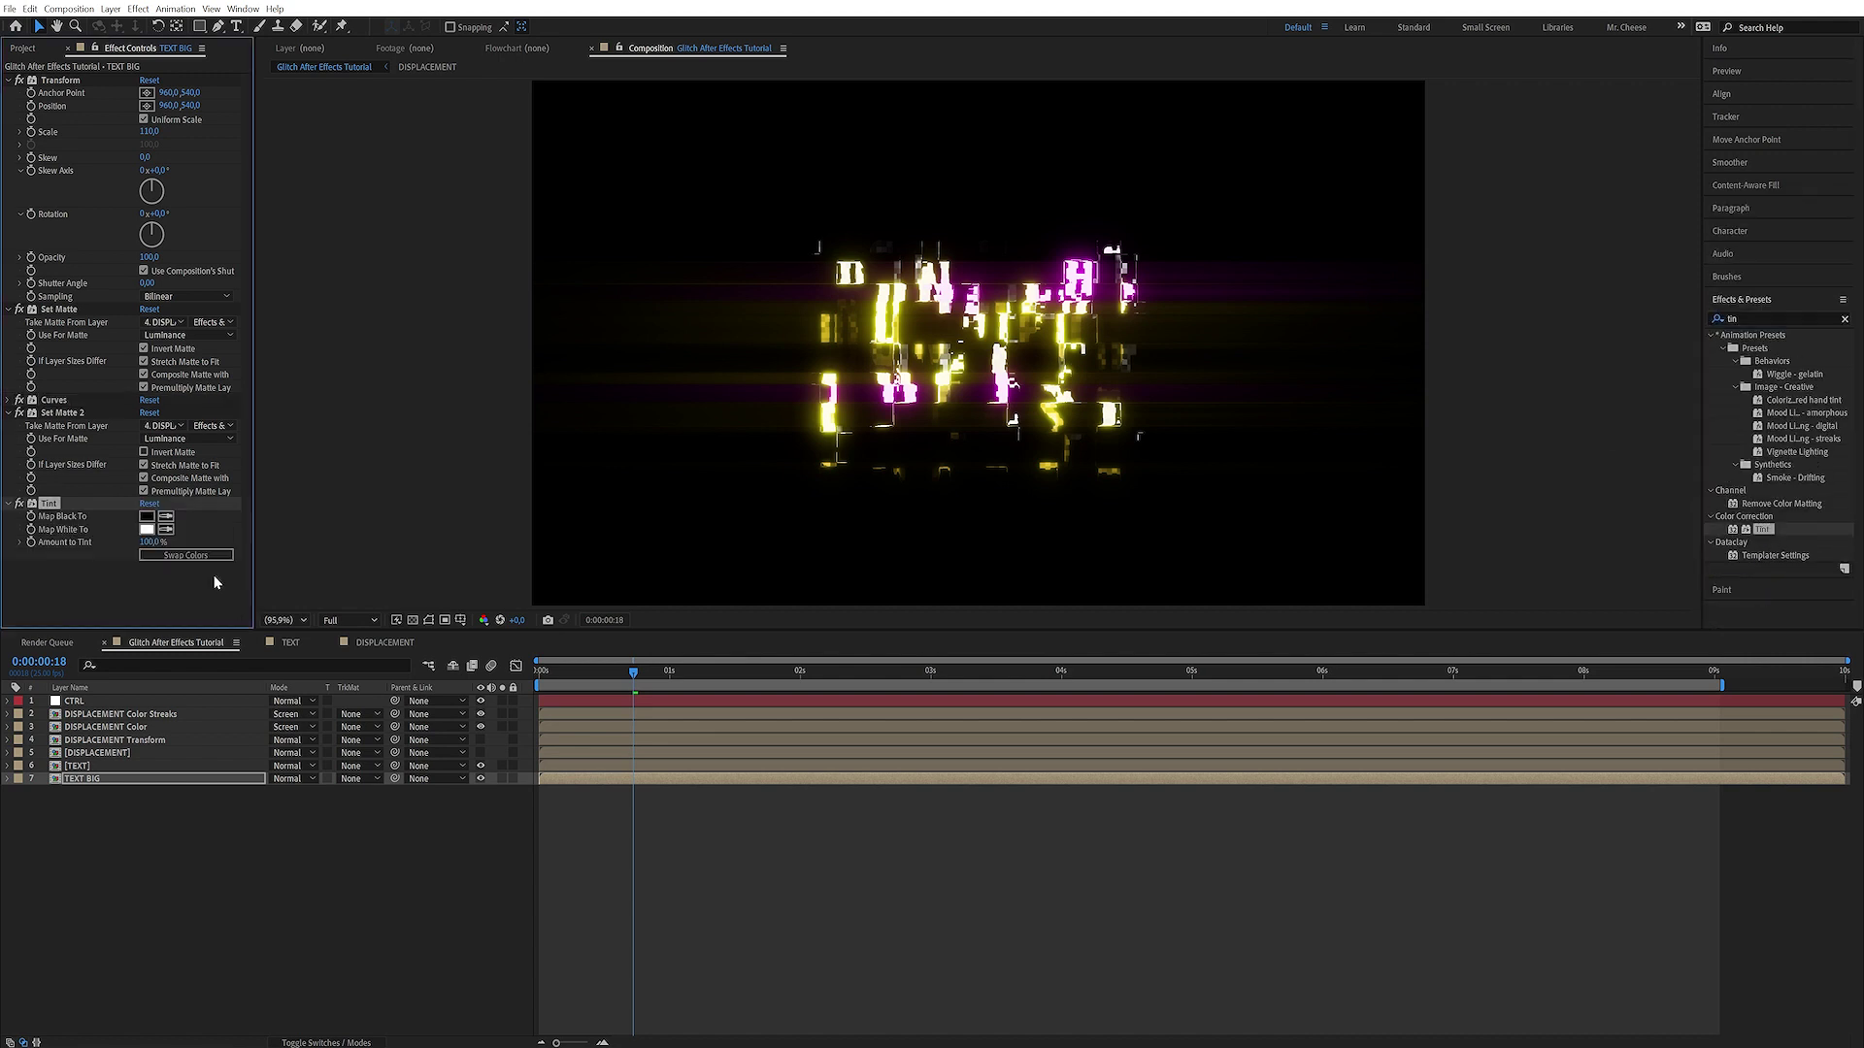
left_click(147, 530)
type("00EEFF")
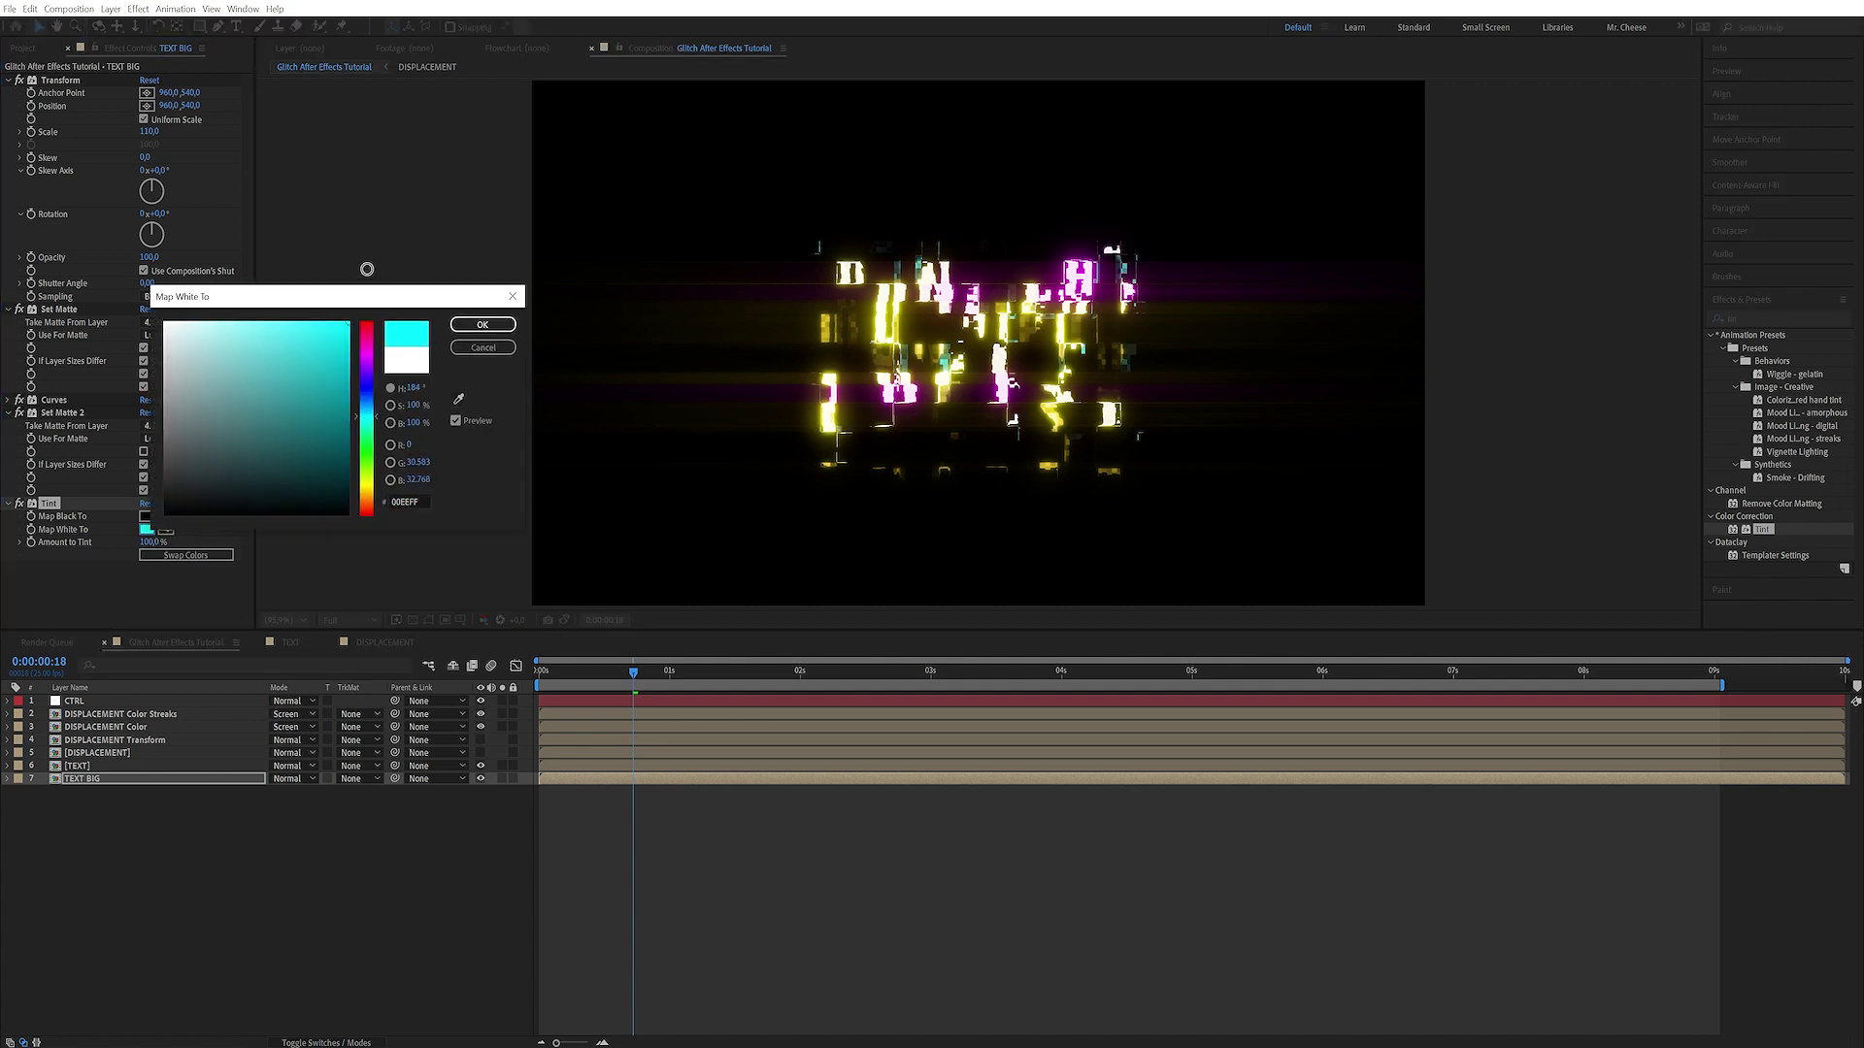
left_click(487, 330)
left_click(146, 530)
Set TEXT BIG's Transform scale to 121 and preview the glitch at several points of the timeline
left_click_drag(638, 684, 492, 689)
left_click_drag(602, 673, 889, 672)
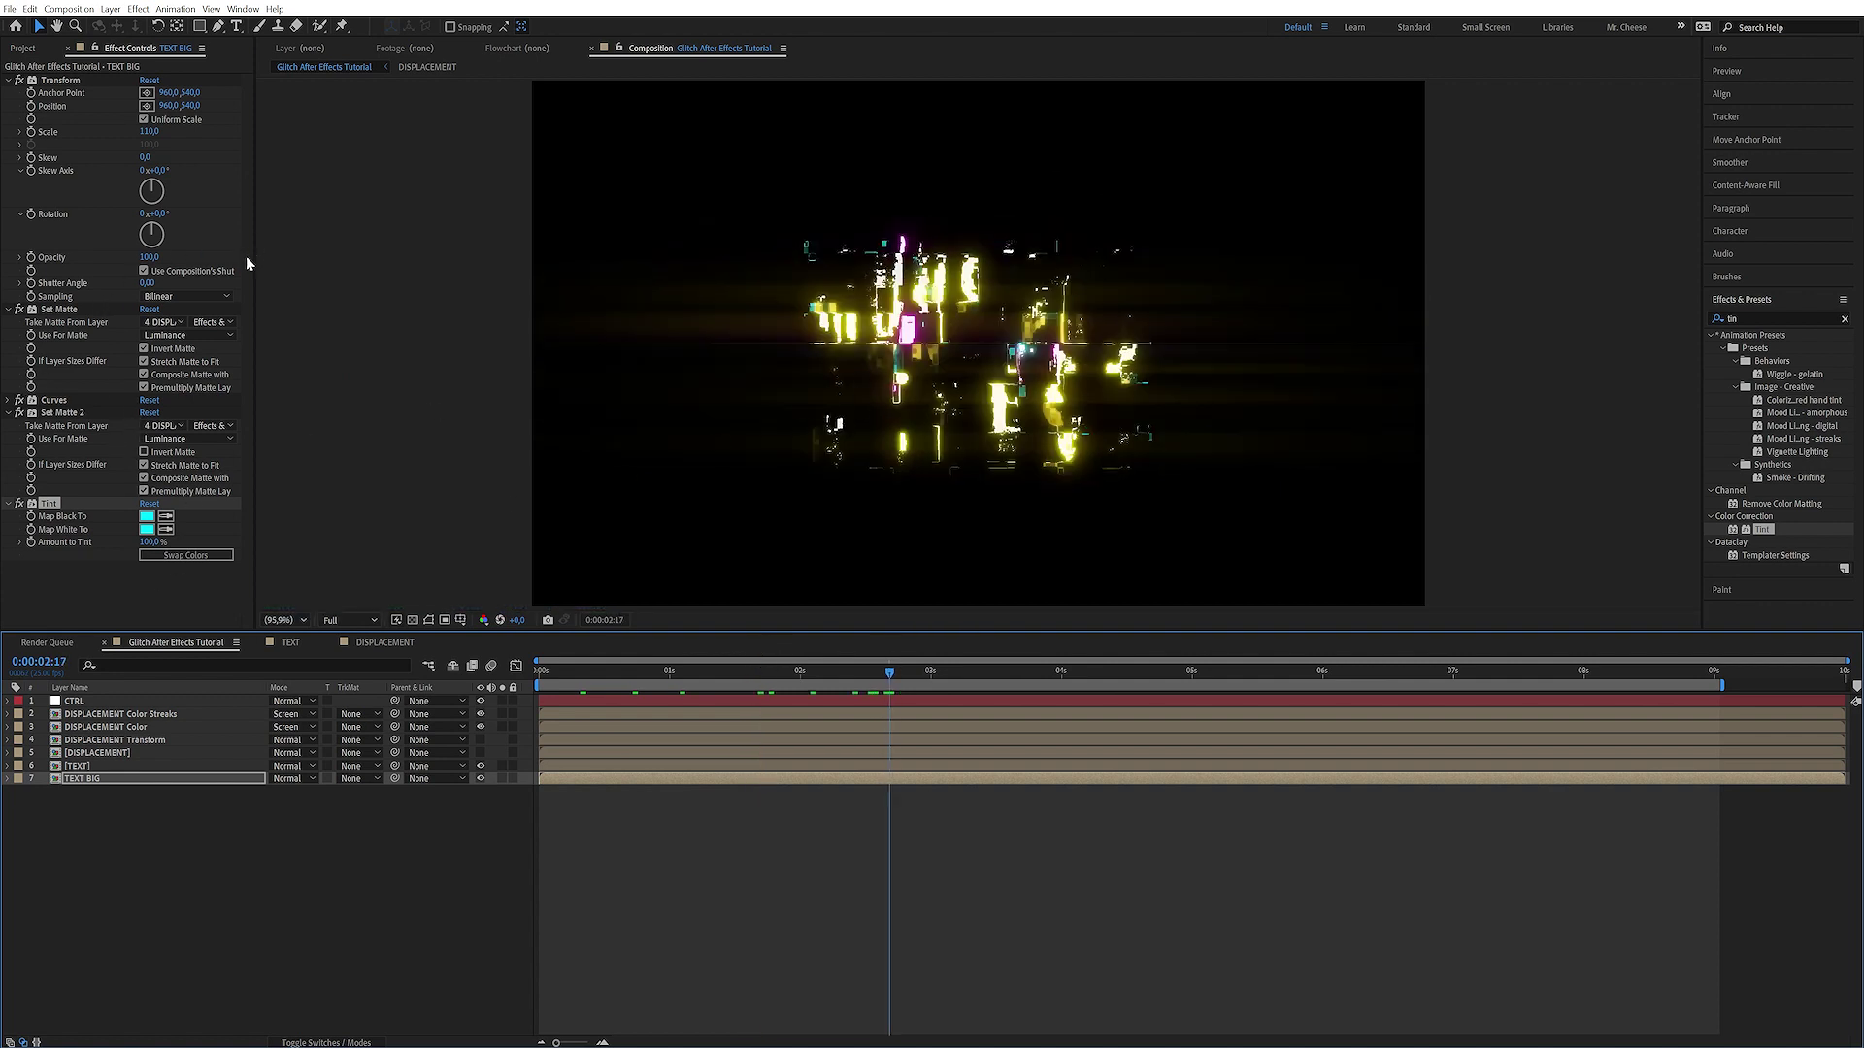
left_click_drag(158, 139, 155, 130)
left_click_drag(645, 672, 1142, 683)
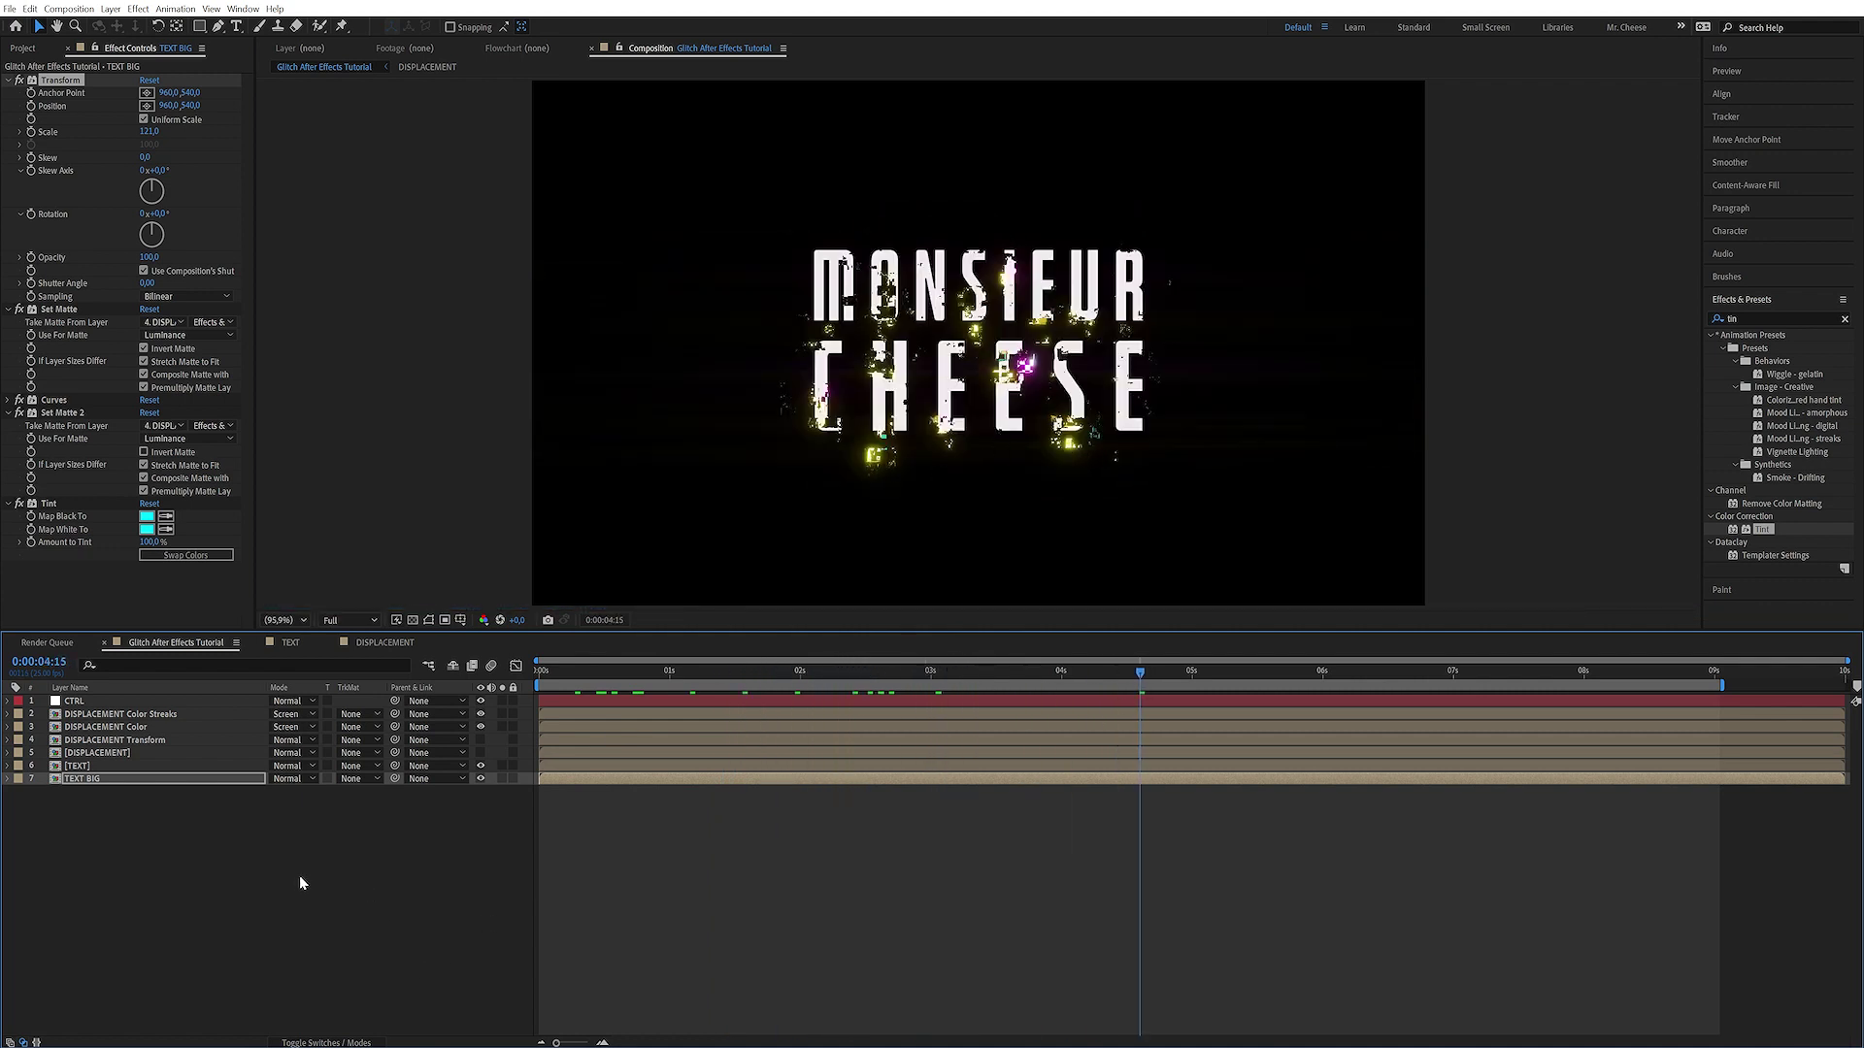
Duplicate the TEXT layer, move the copy below TEXT BIG and rename it TEXT GLOW
left_click(78, 766)
key("ctrl+d")
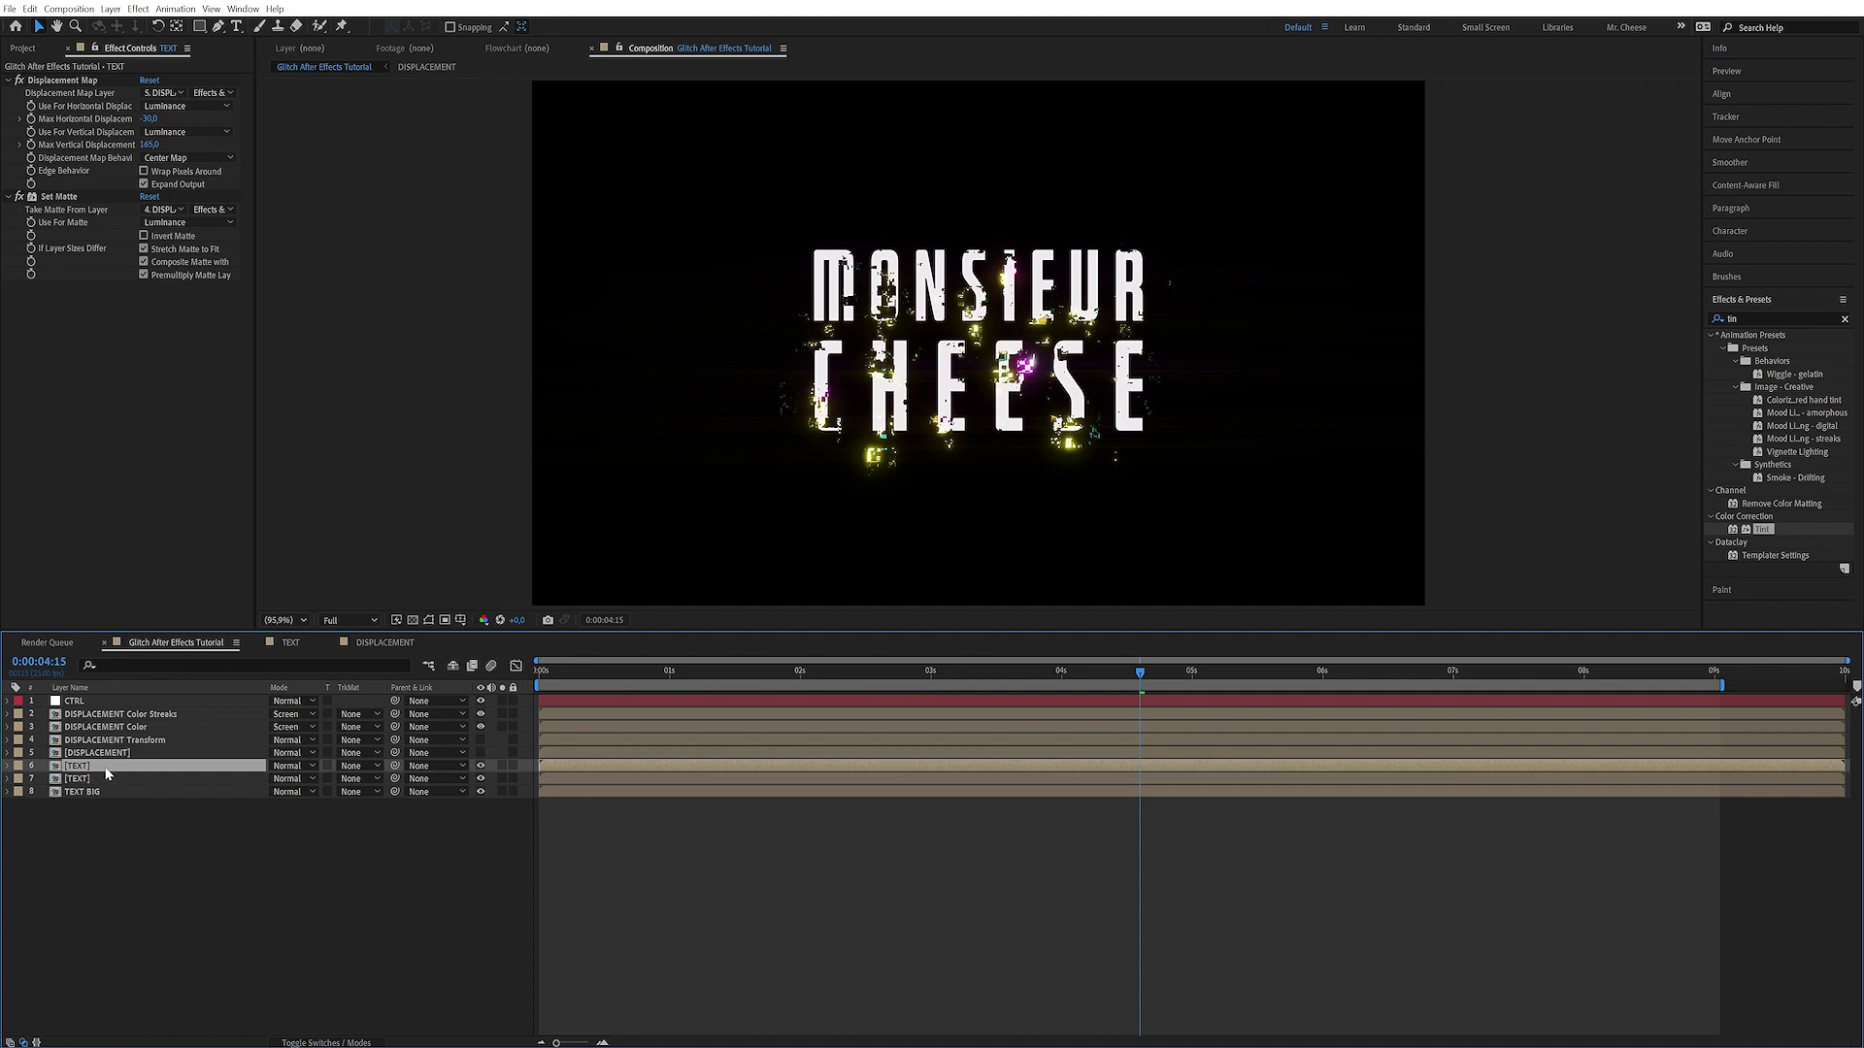
left_click_drag(106, 773, 115, 798)
key("Return")
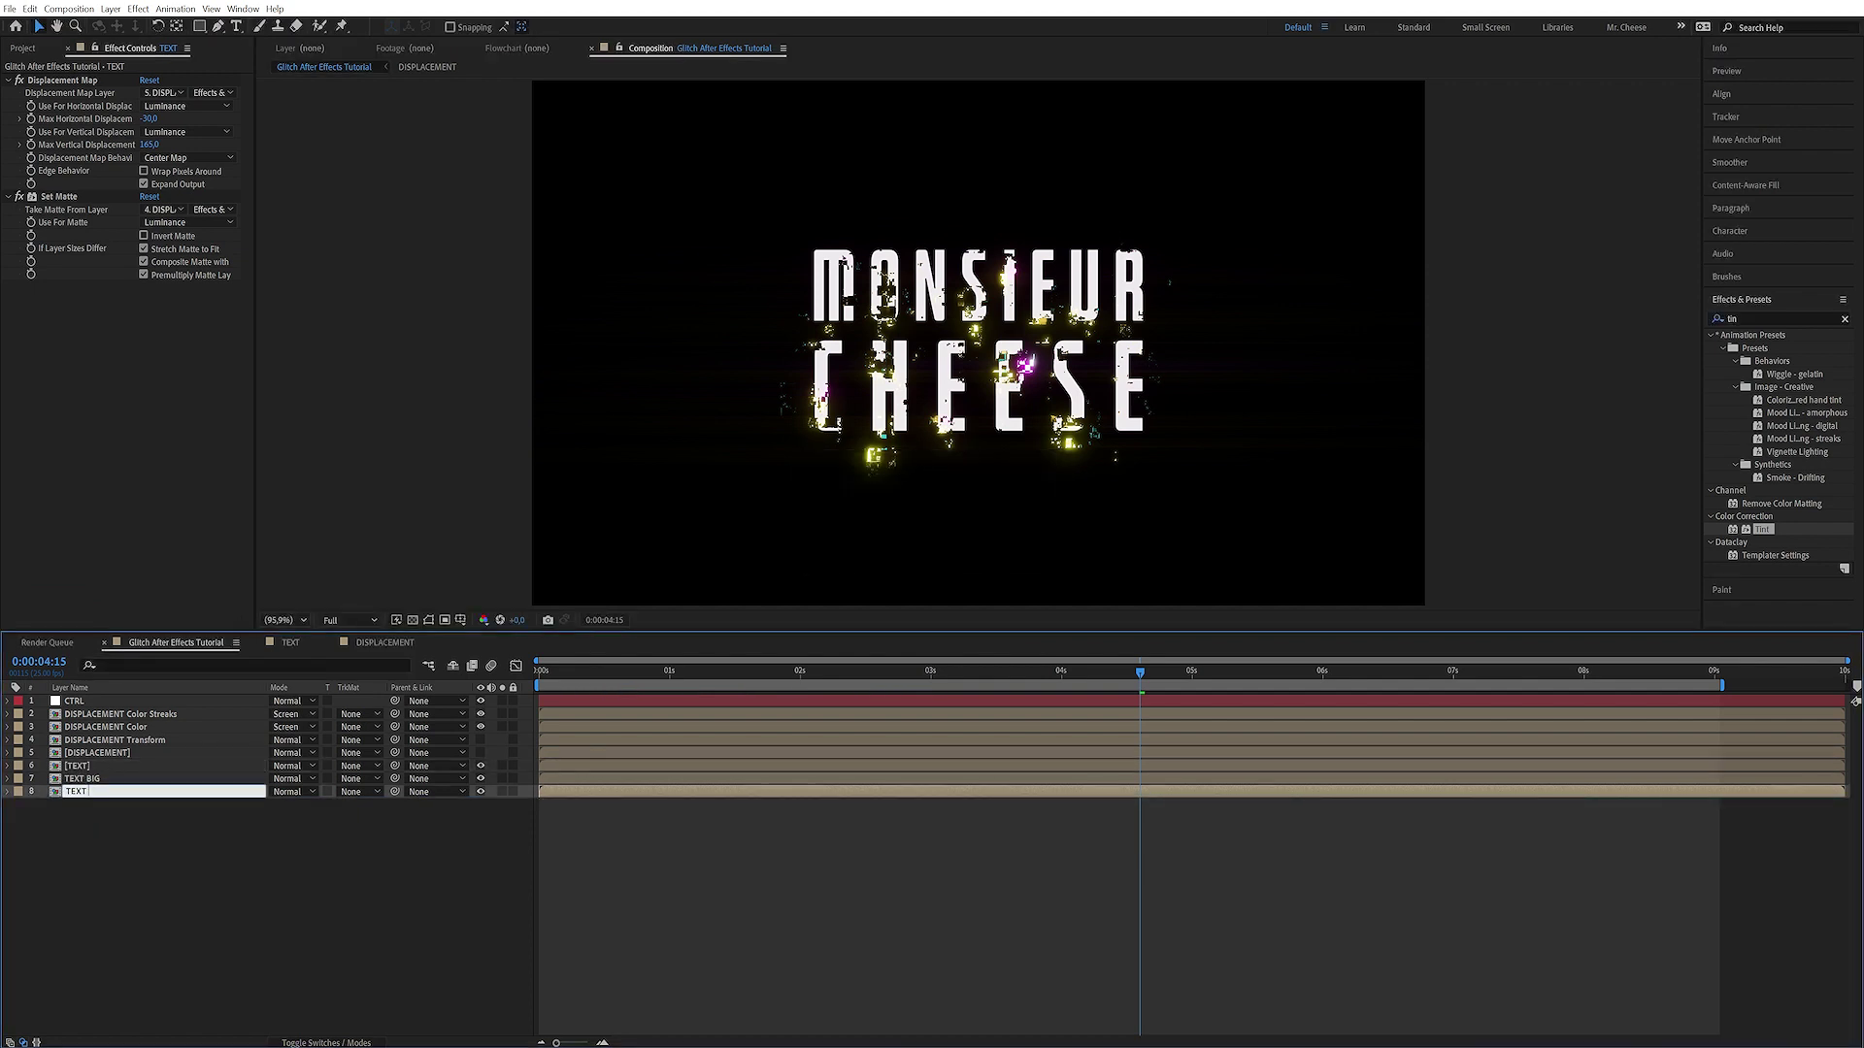
type("GLOW")
key("Return")
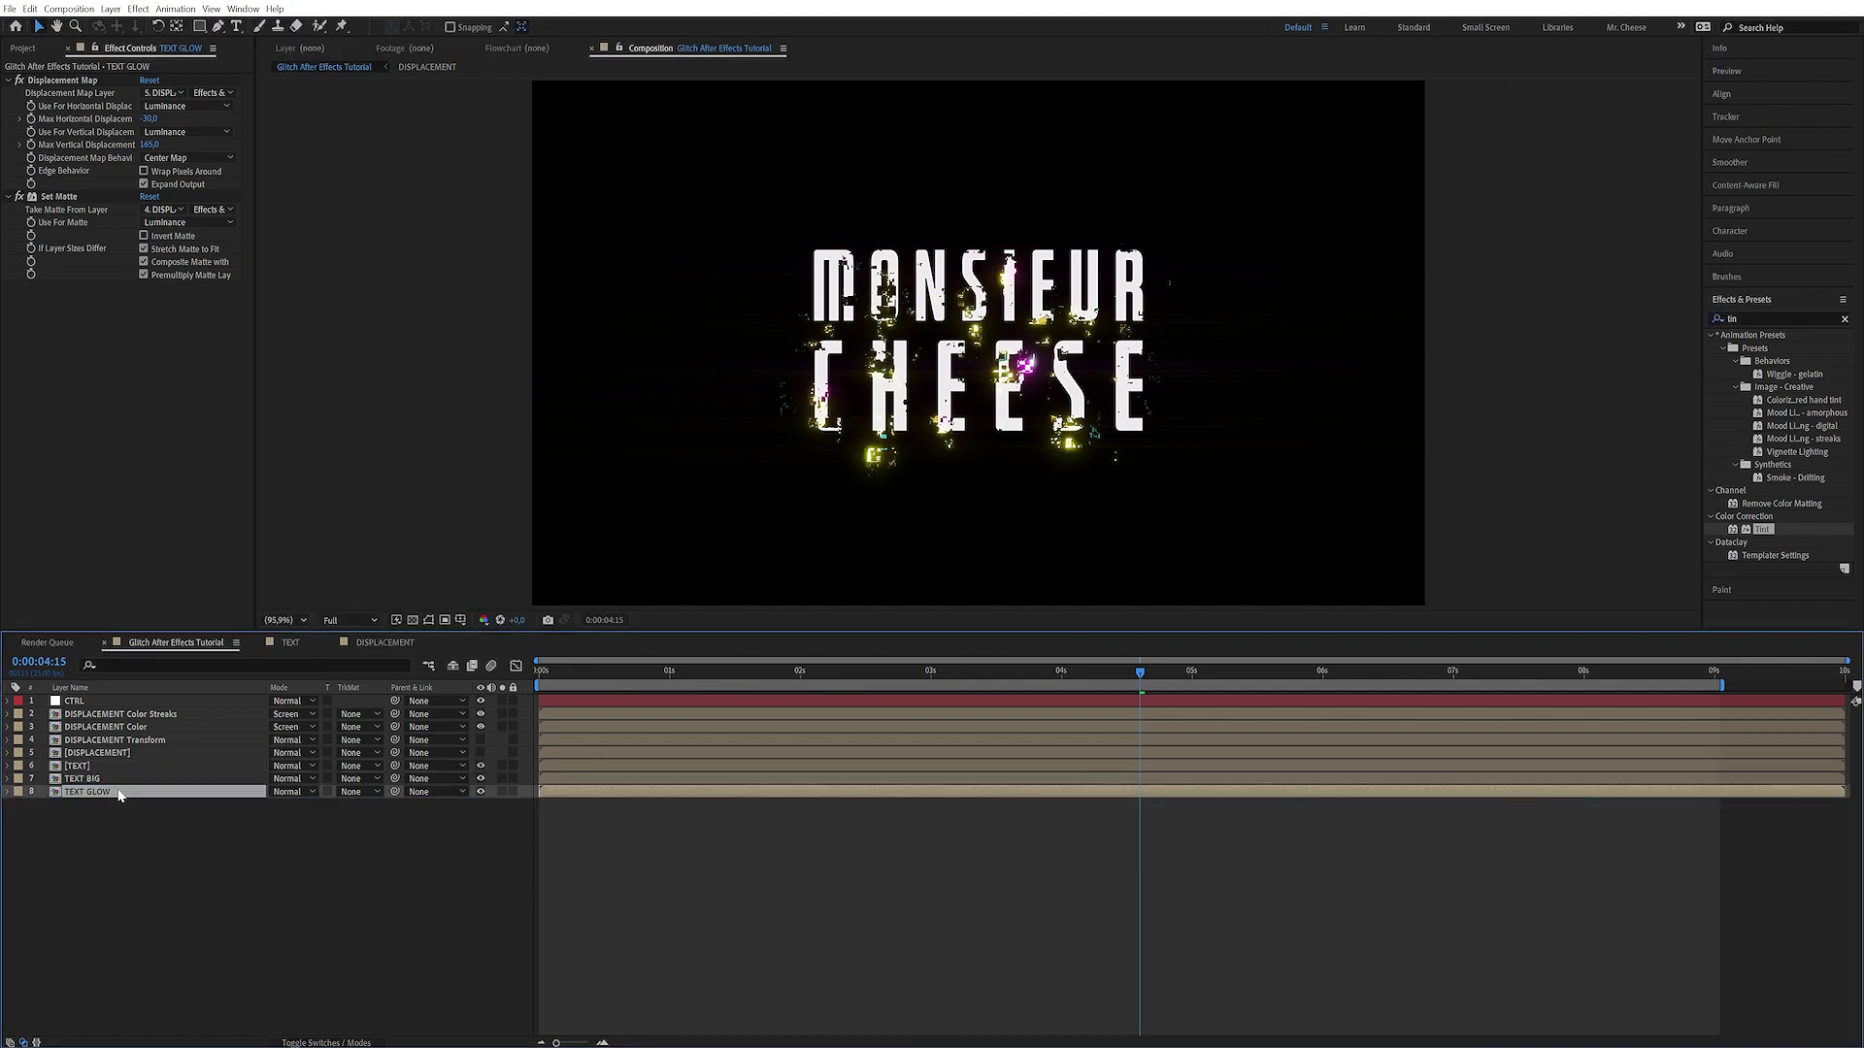
Apply the Tint effect to TEXT GLOW and map white to purple D600FF
left_click(1774, 318)
type("tin")
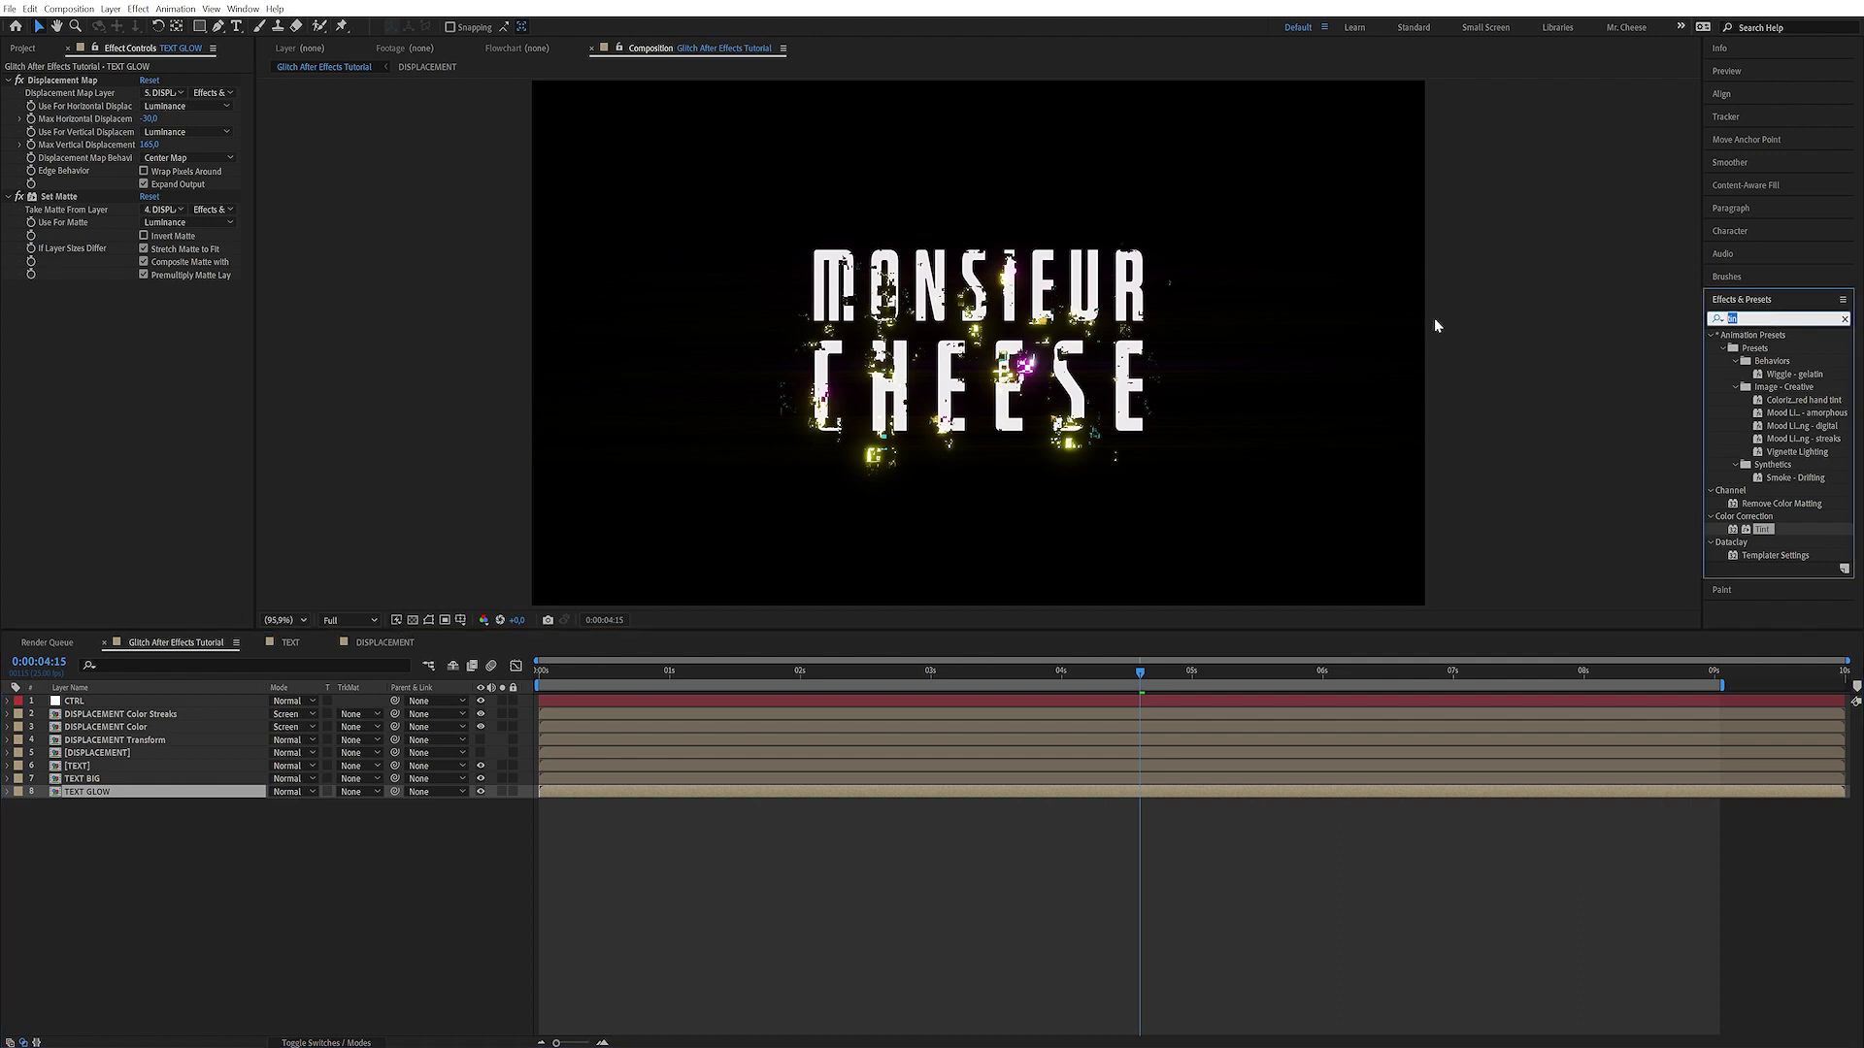
type("t")
left_click_drag(1763, 400, 1026, 412)
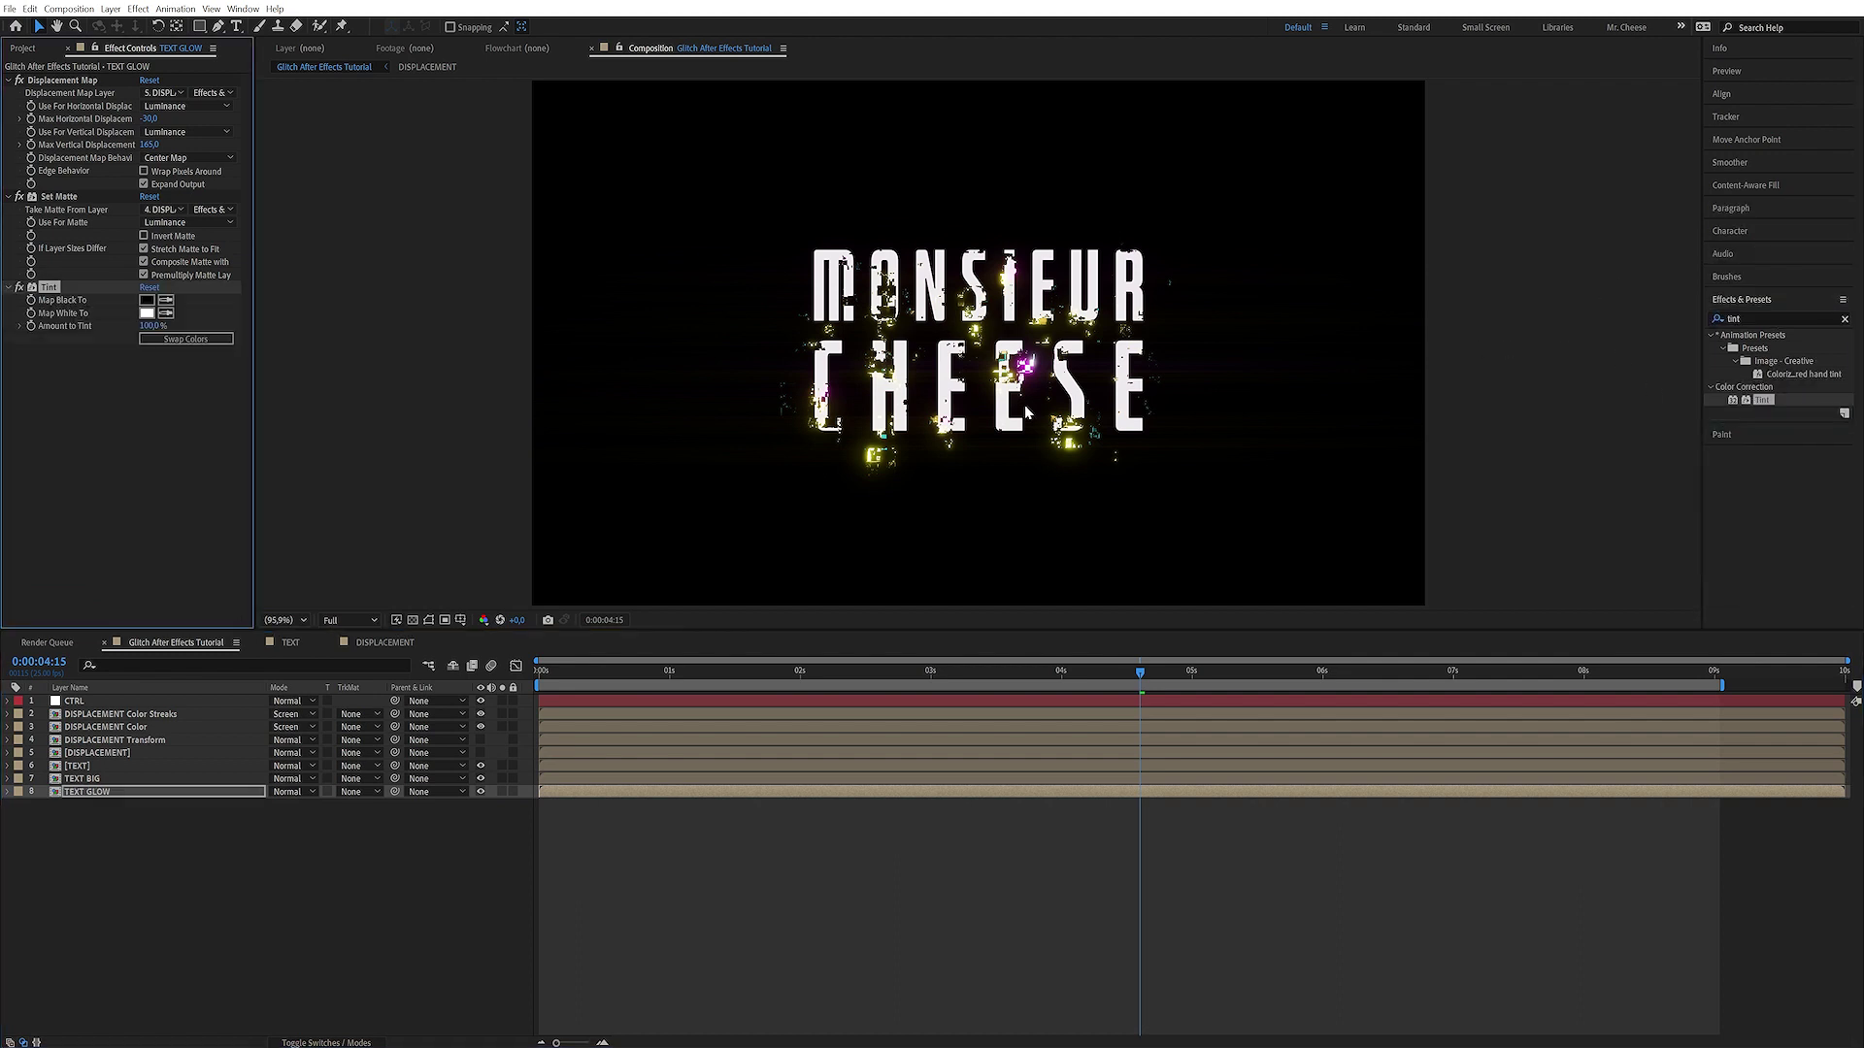
left_click(147, 311)
left_click_drag(370, 383, 374, 361)
left_click(329, 335)
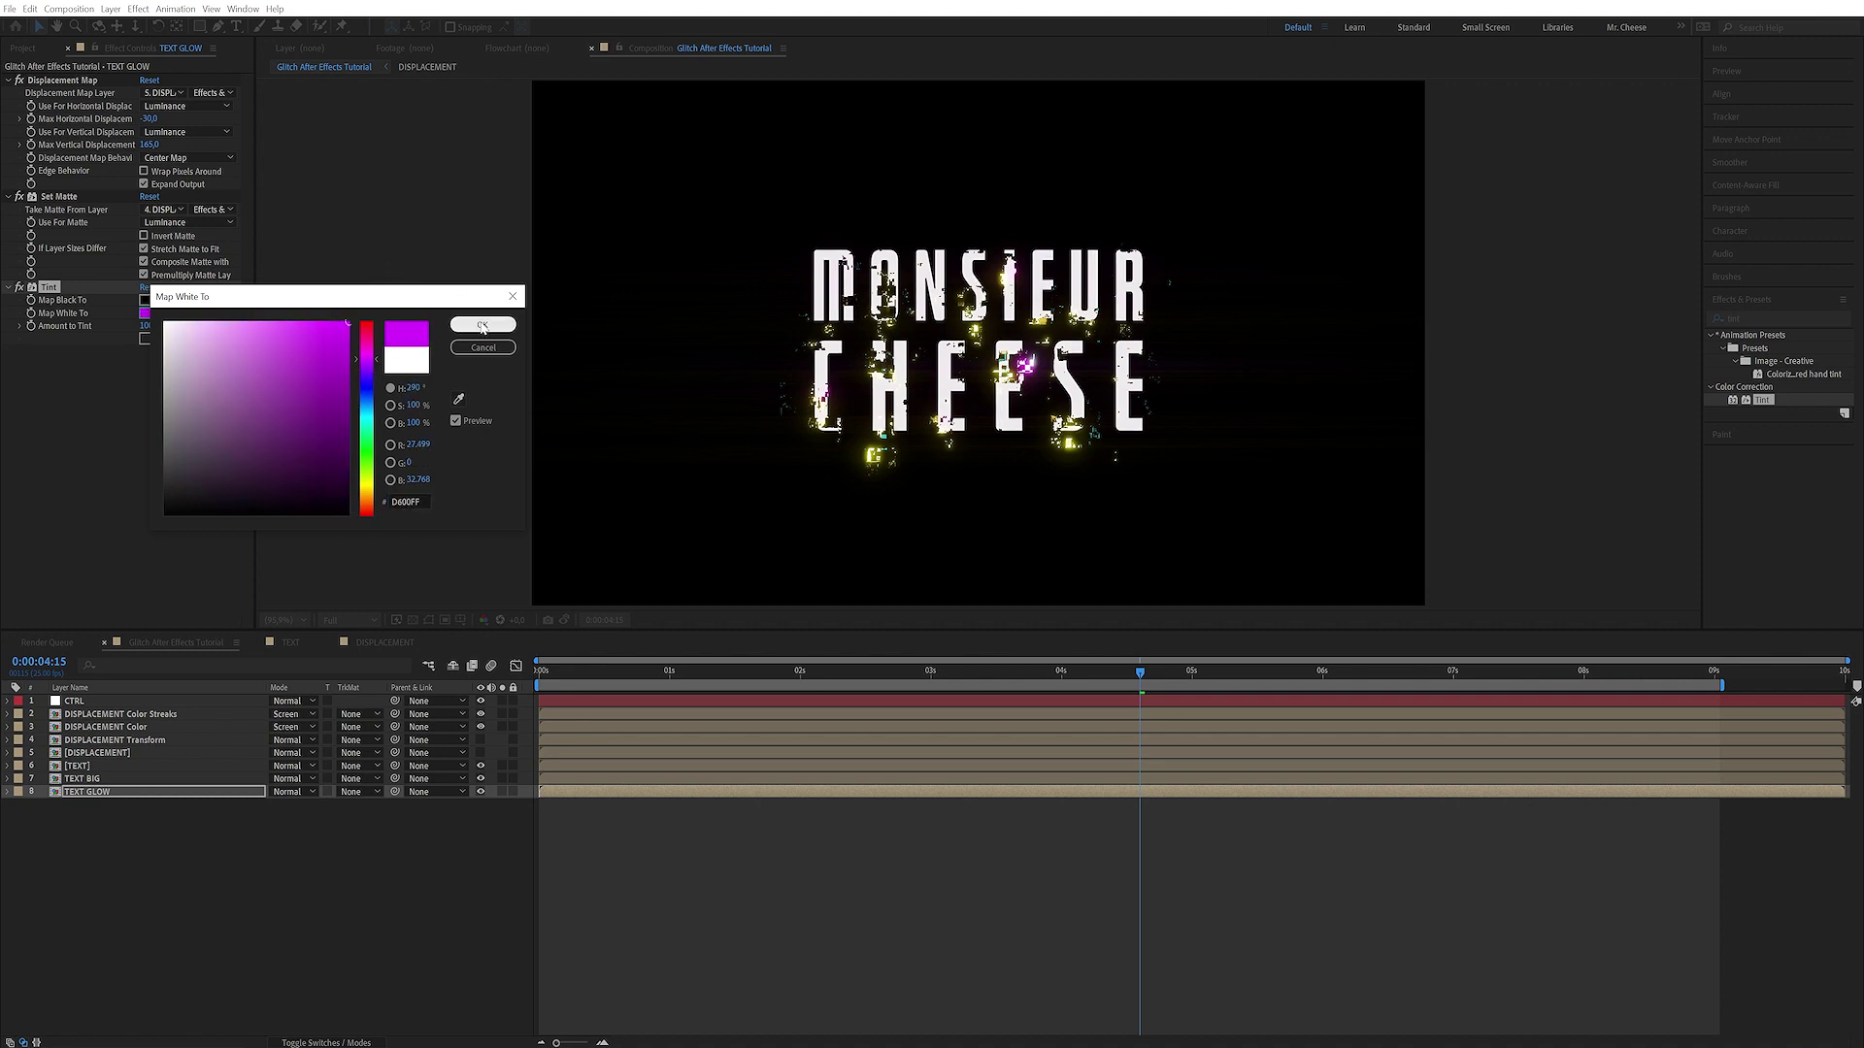
left_click(483, 325)
Apply the Directional Blur effect to TEXT GLOW after Tint
left_click(1748, 317)
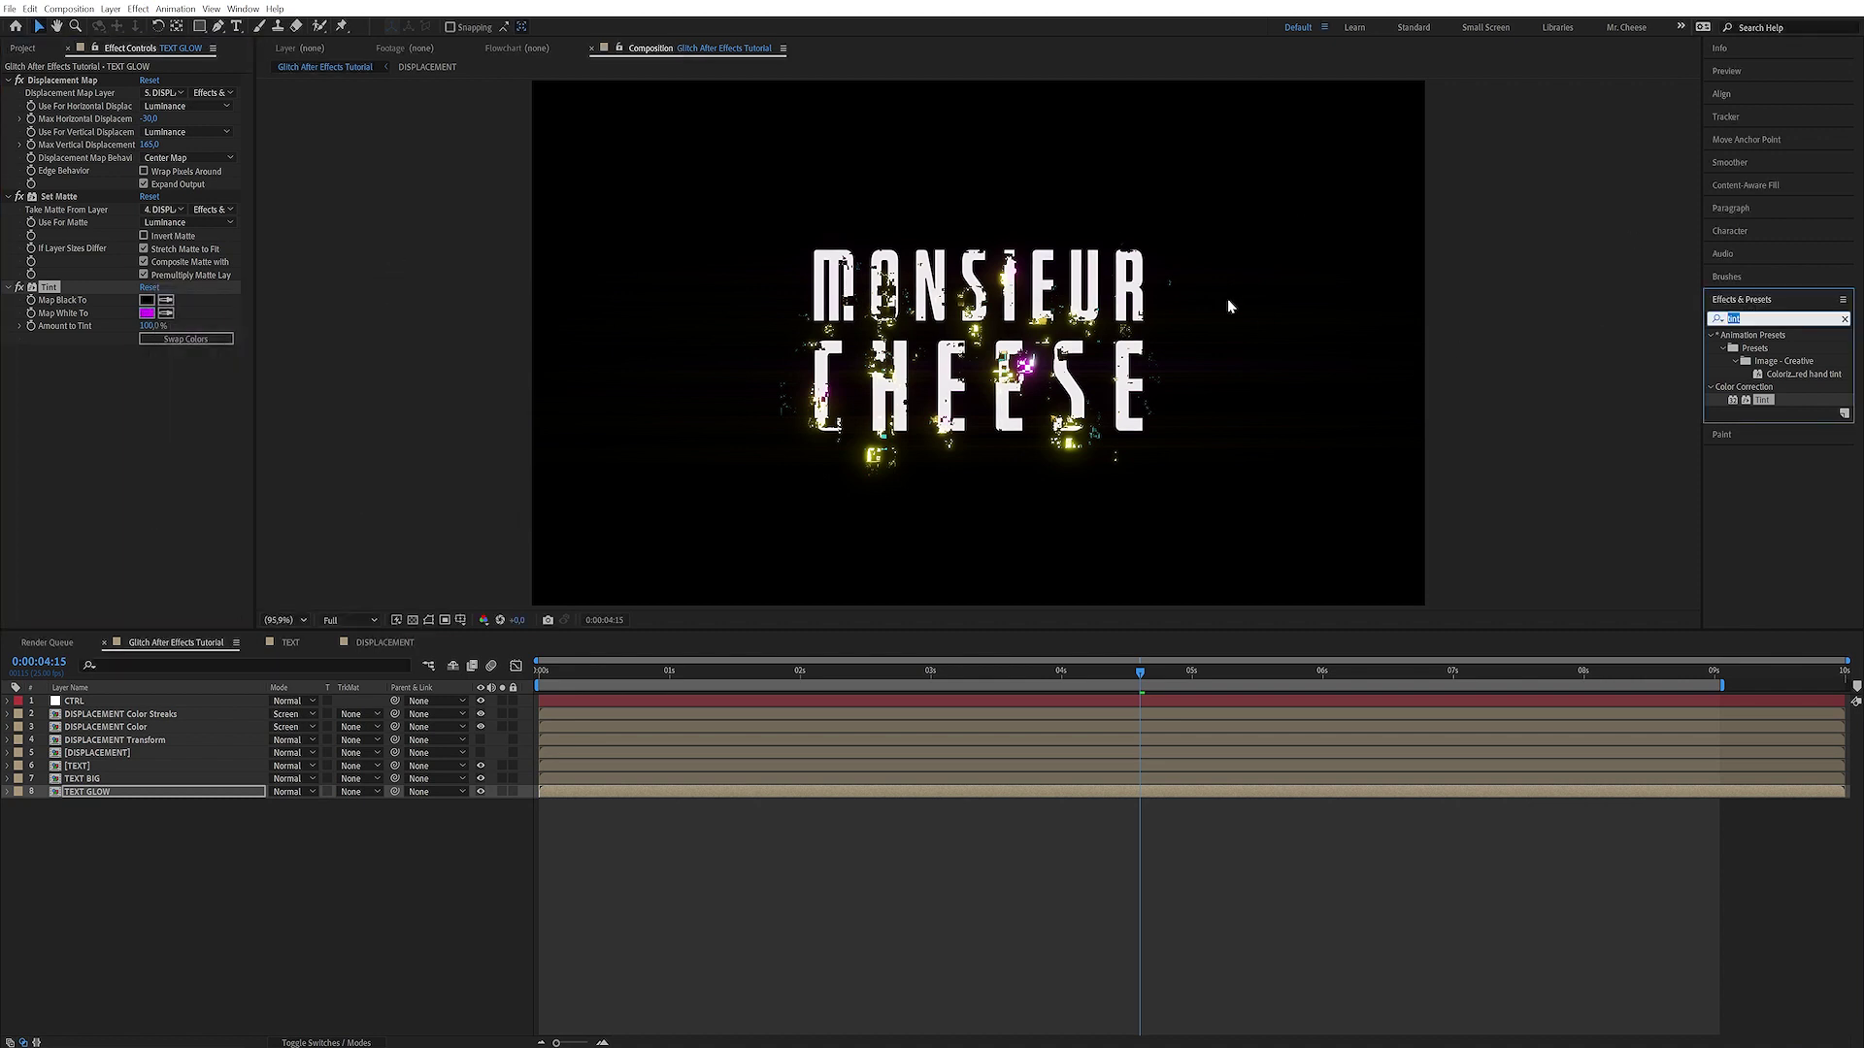
type("dri")
key("BackSpace")
key("BackSpace")
type("irec")
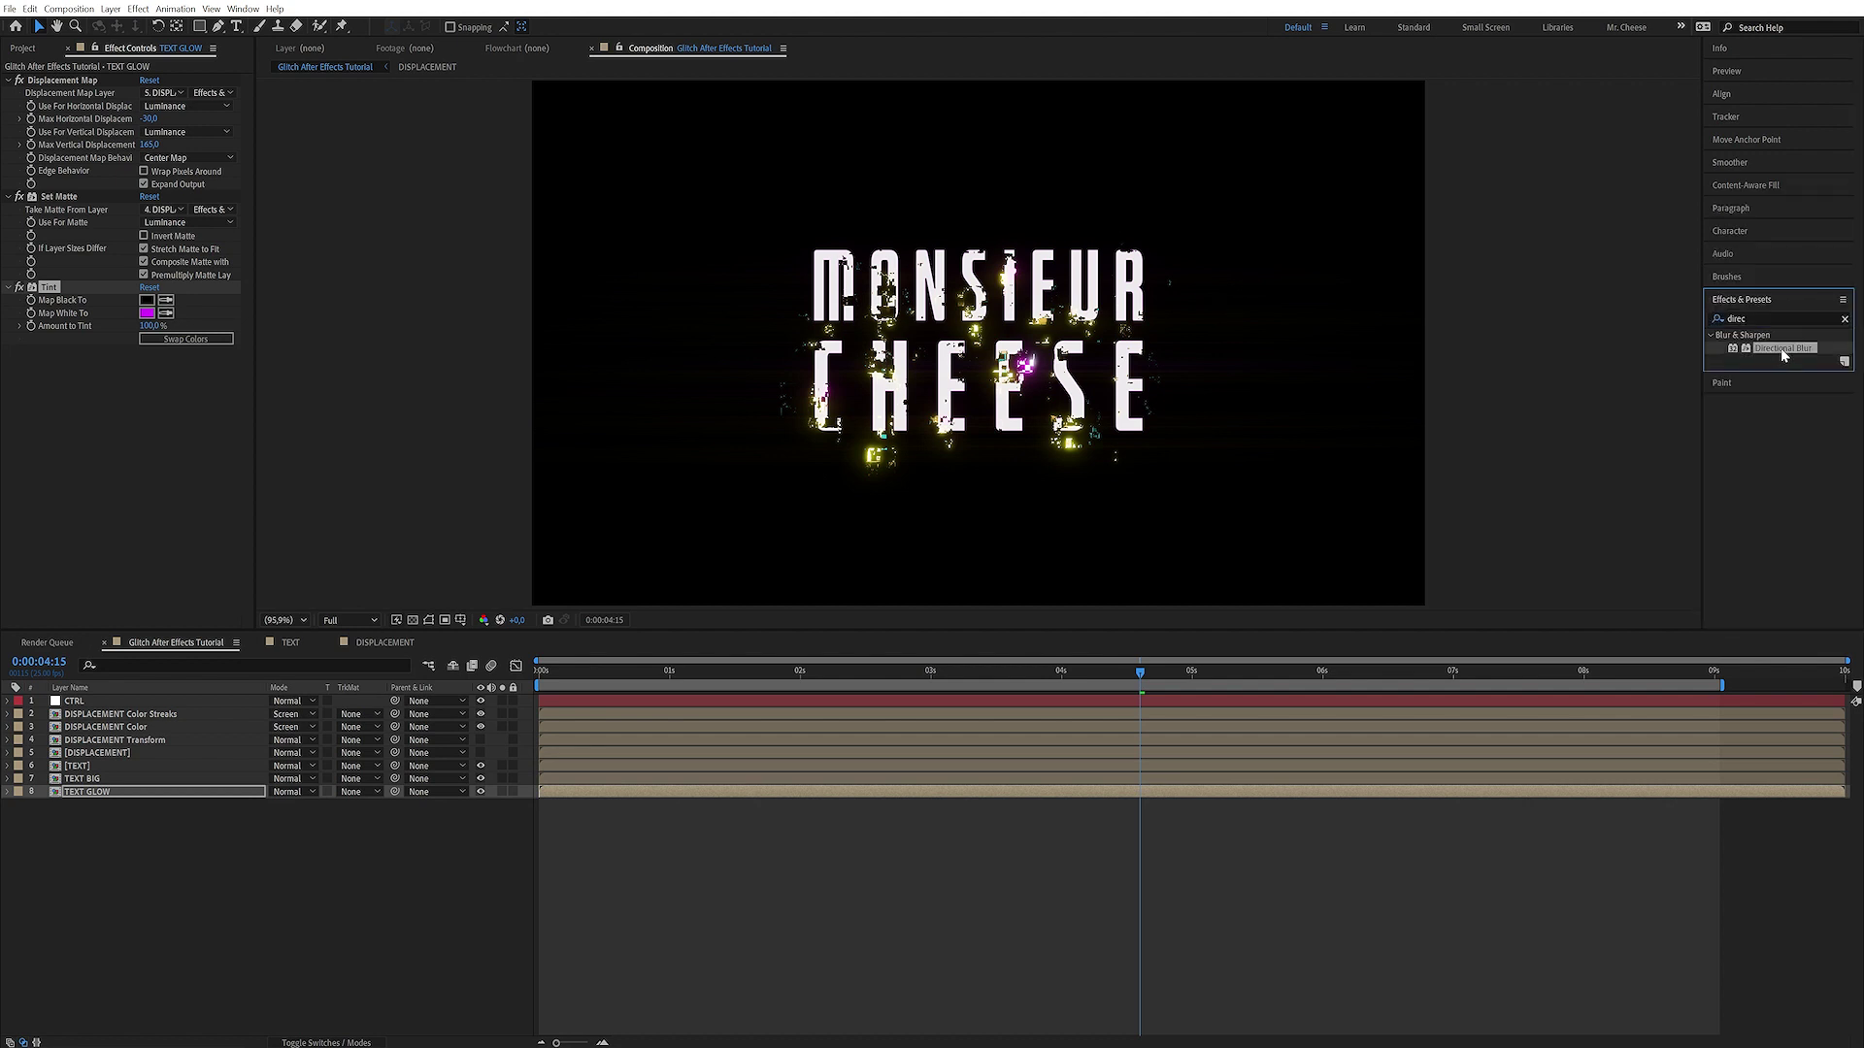
left_click_drag(1783, 355, 83, 369)
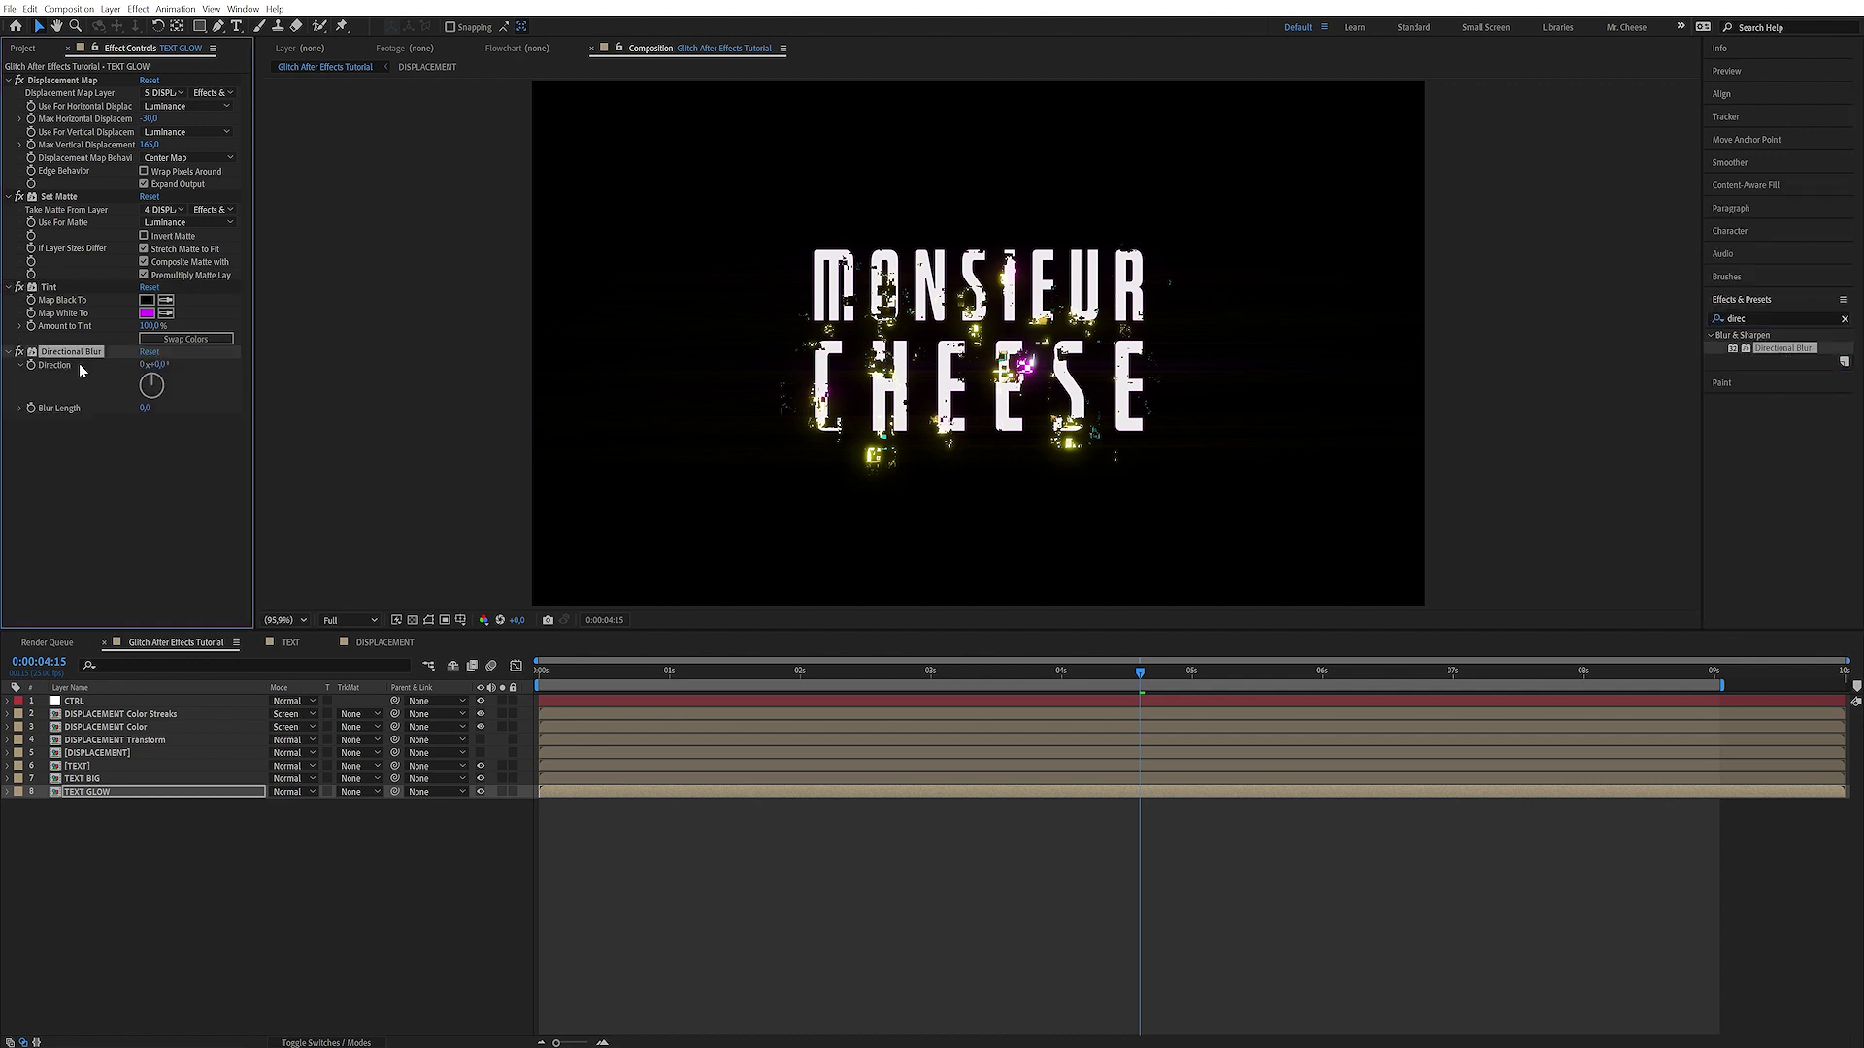
Set TEXT GLOW's Directional Blur to a 90° direction and a blur length of 719, and preview the animation
left_click(162, 364)
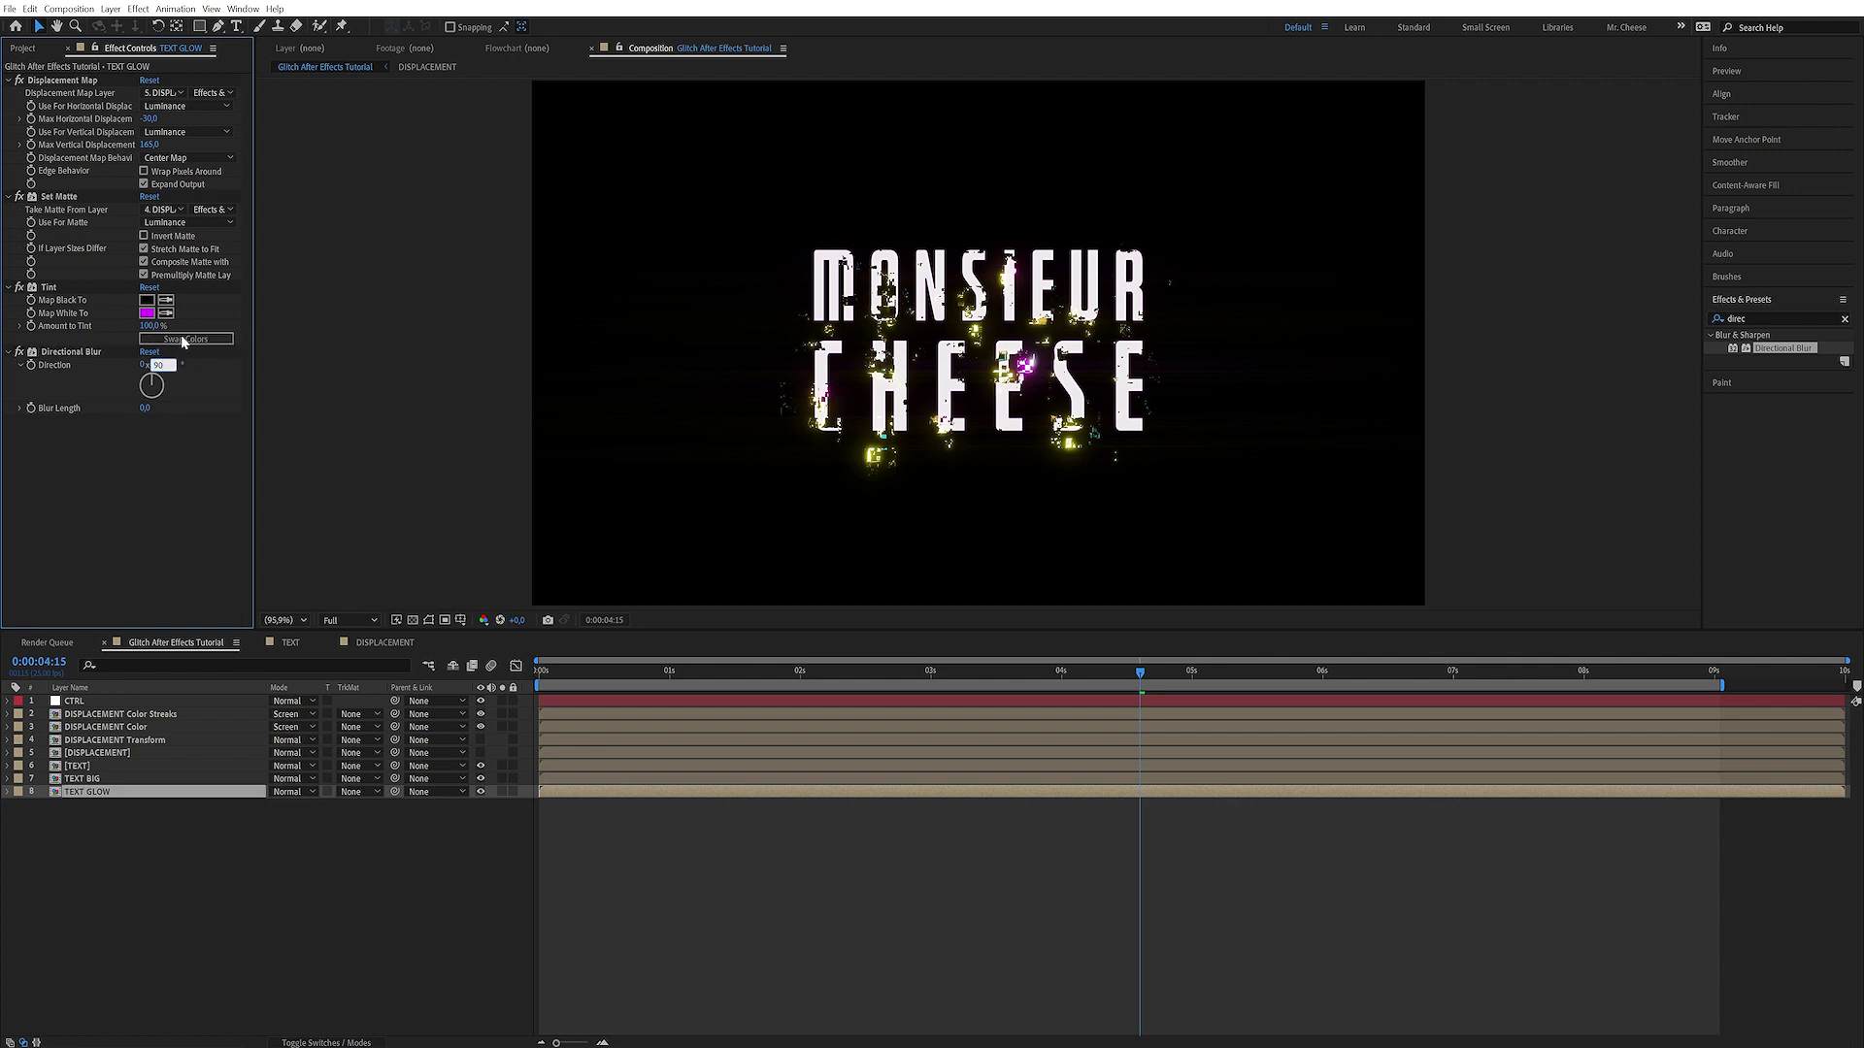
key("Return")
left_click_drag(146, 408, 613, 368)
left_click_drag(1407, 403, 1415, 403)
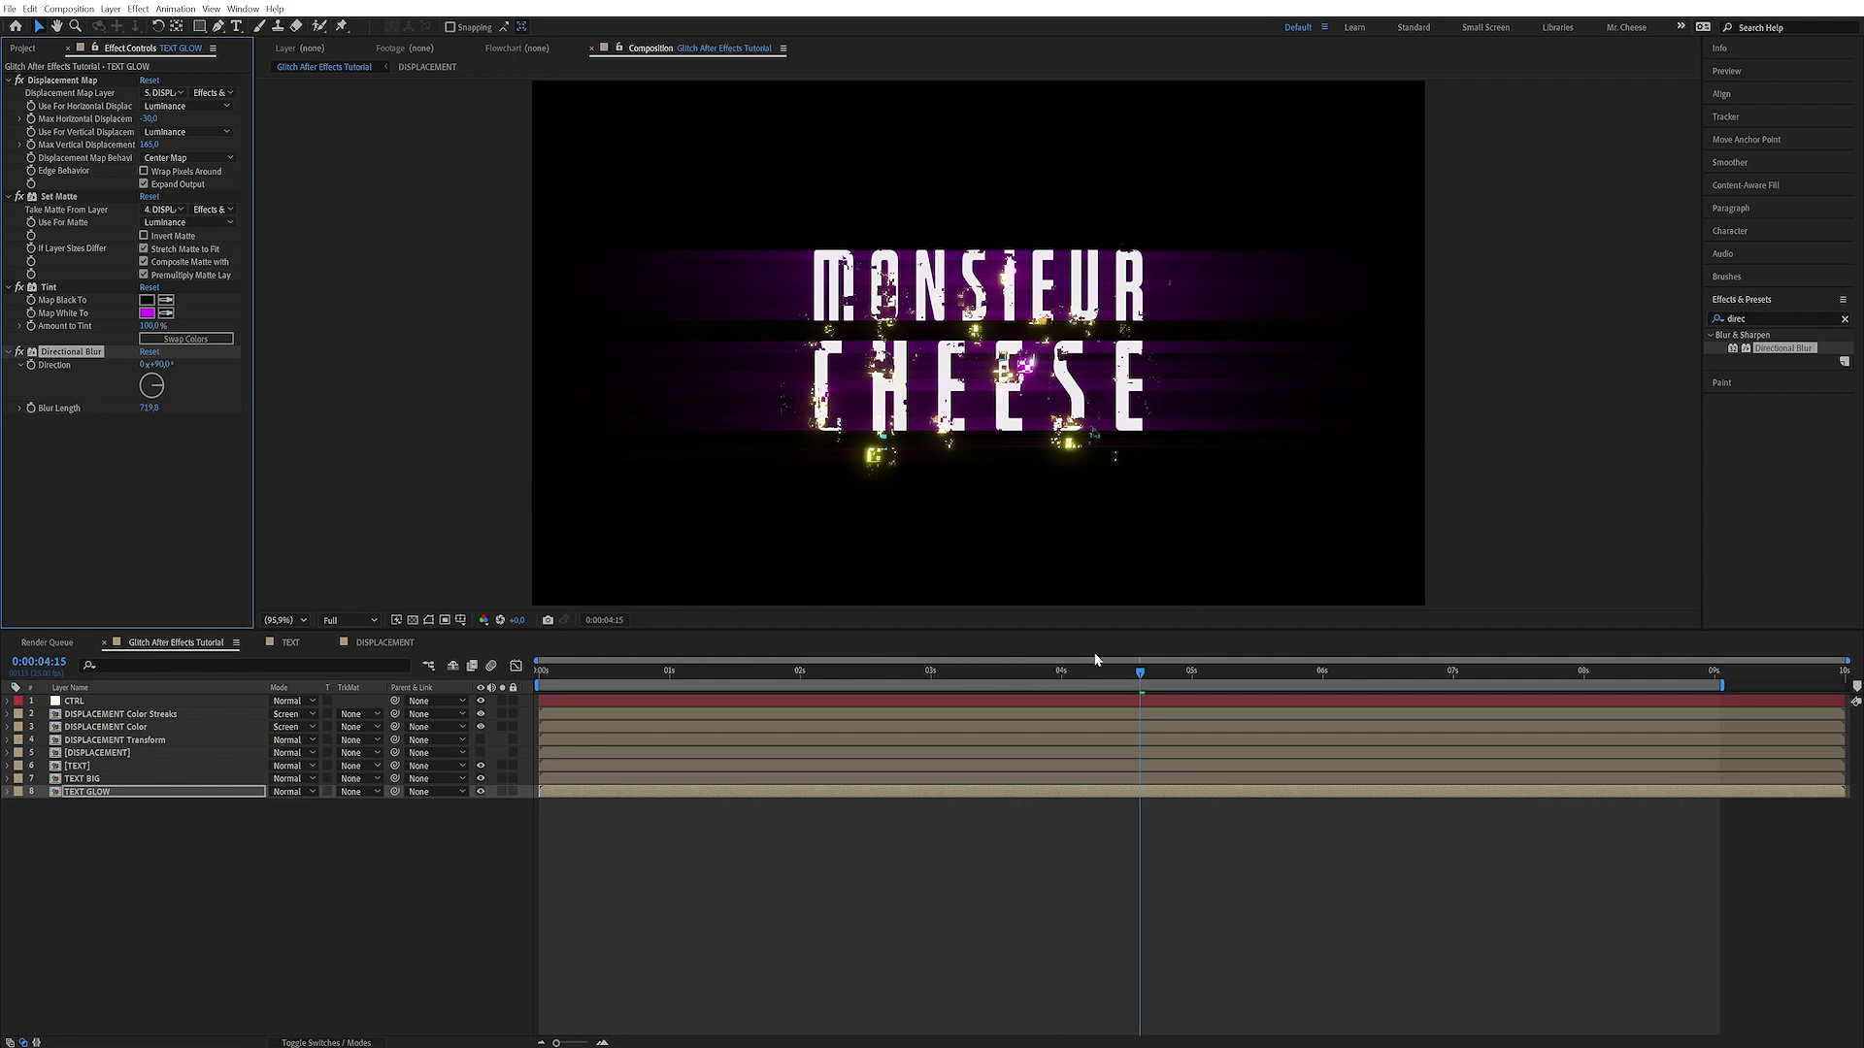
left_click_drag(1220, 680, 603, 719)
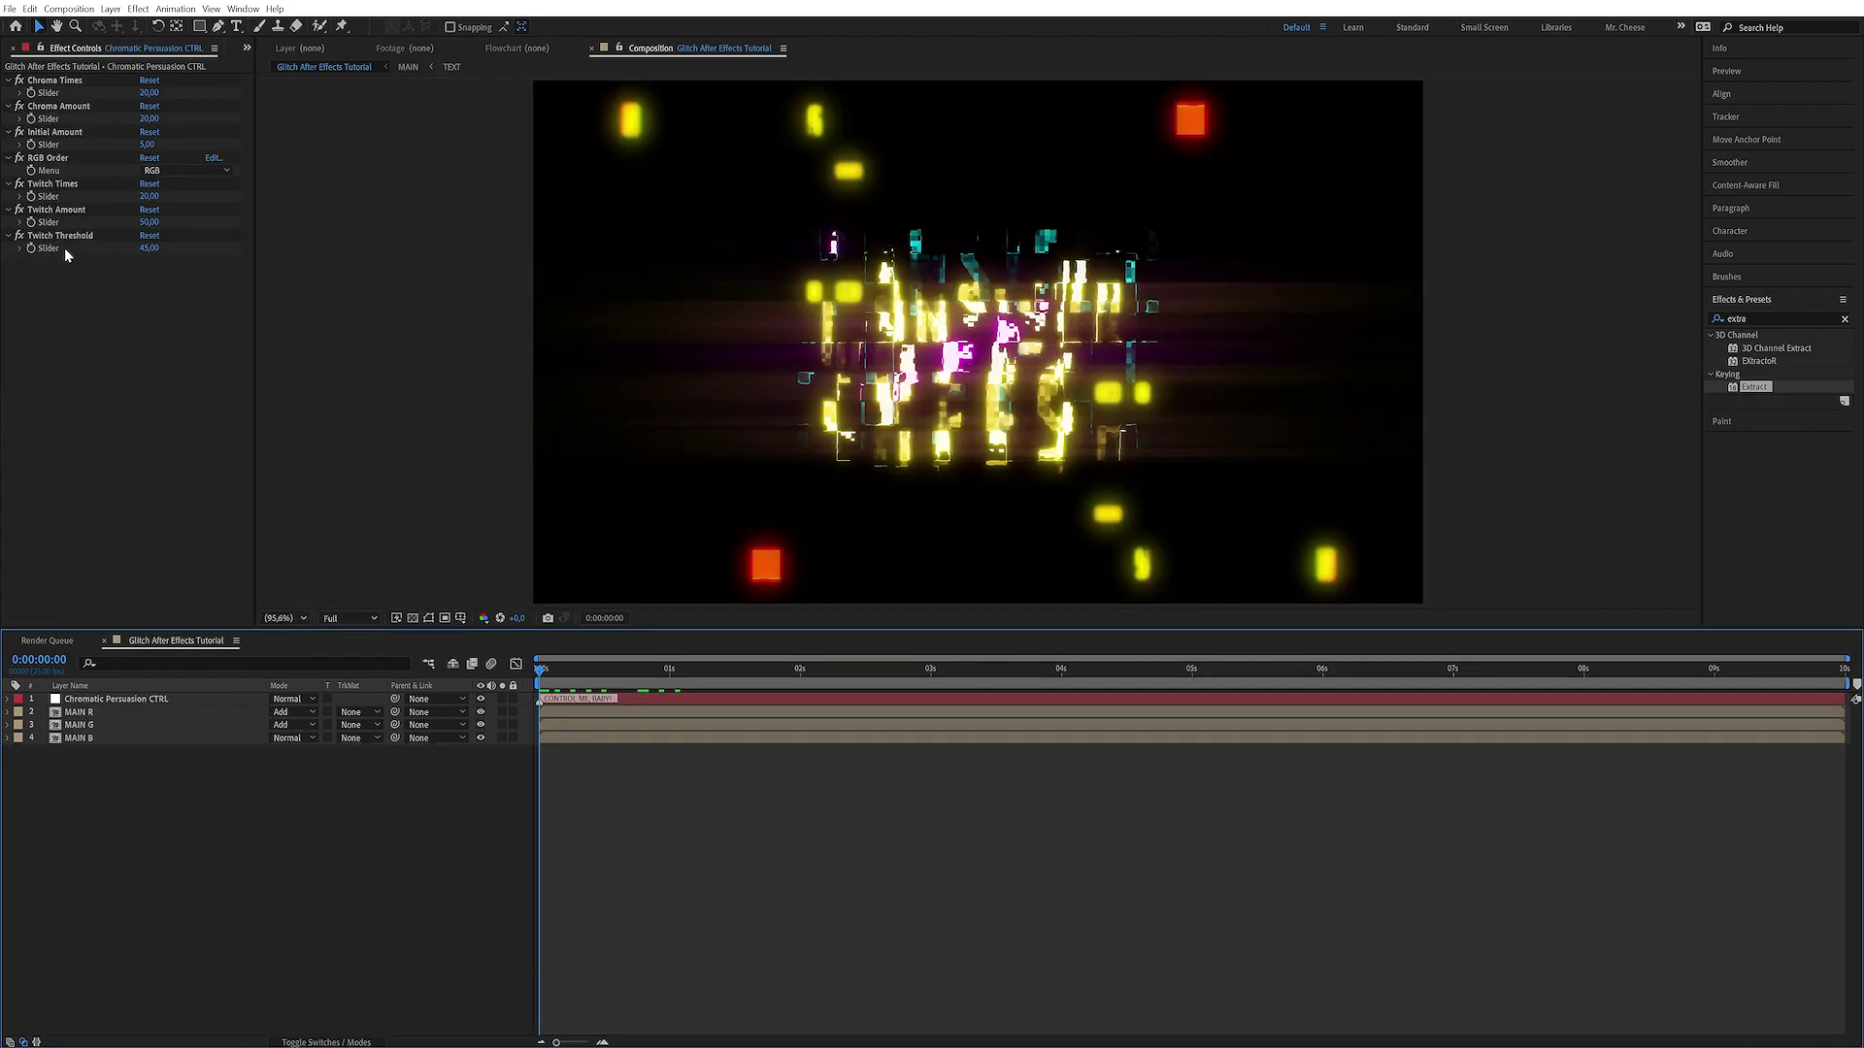
Examine the Chroma Times control on Chromatic Persuasion CTRL and scrub the opening frames
left_click(64, 81)
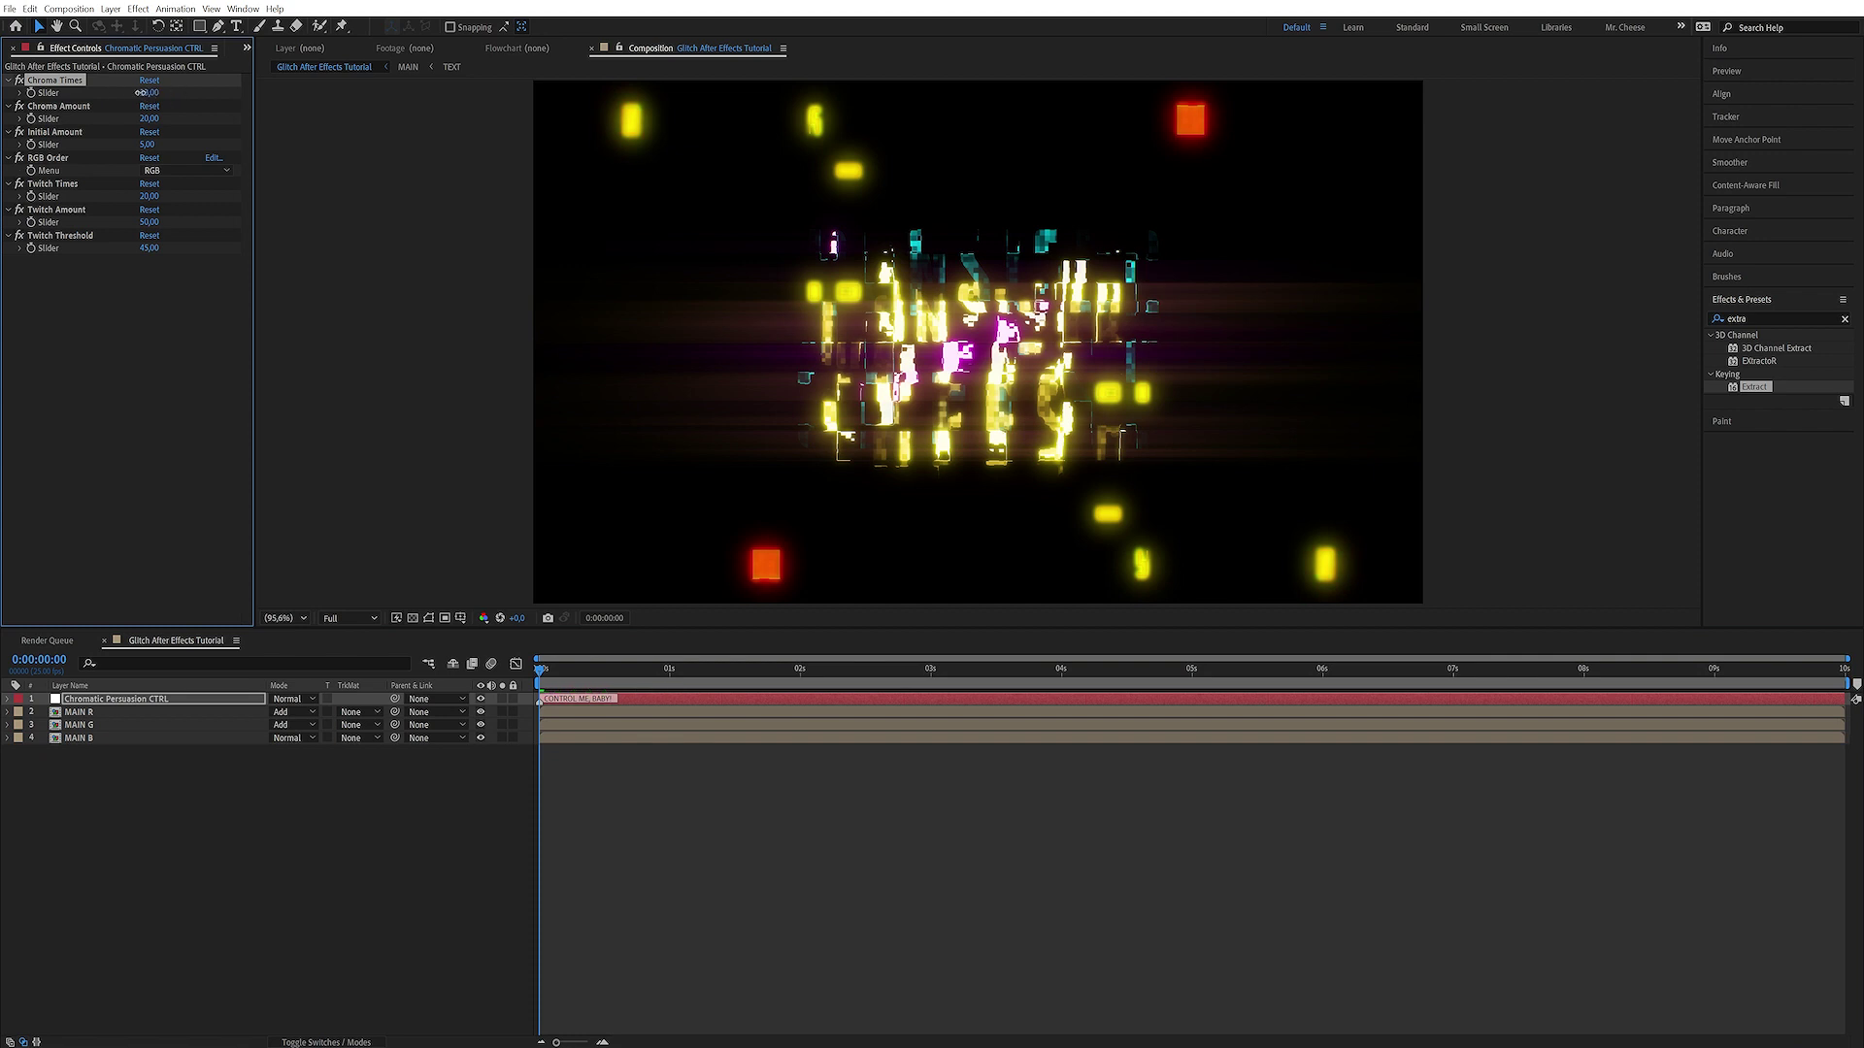
left_click(586, 669)
left_click_drag(606, 669, 560, 670)
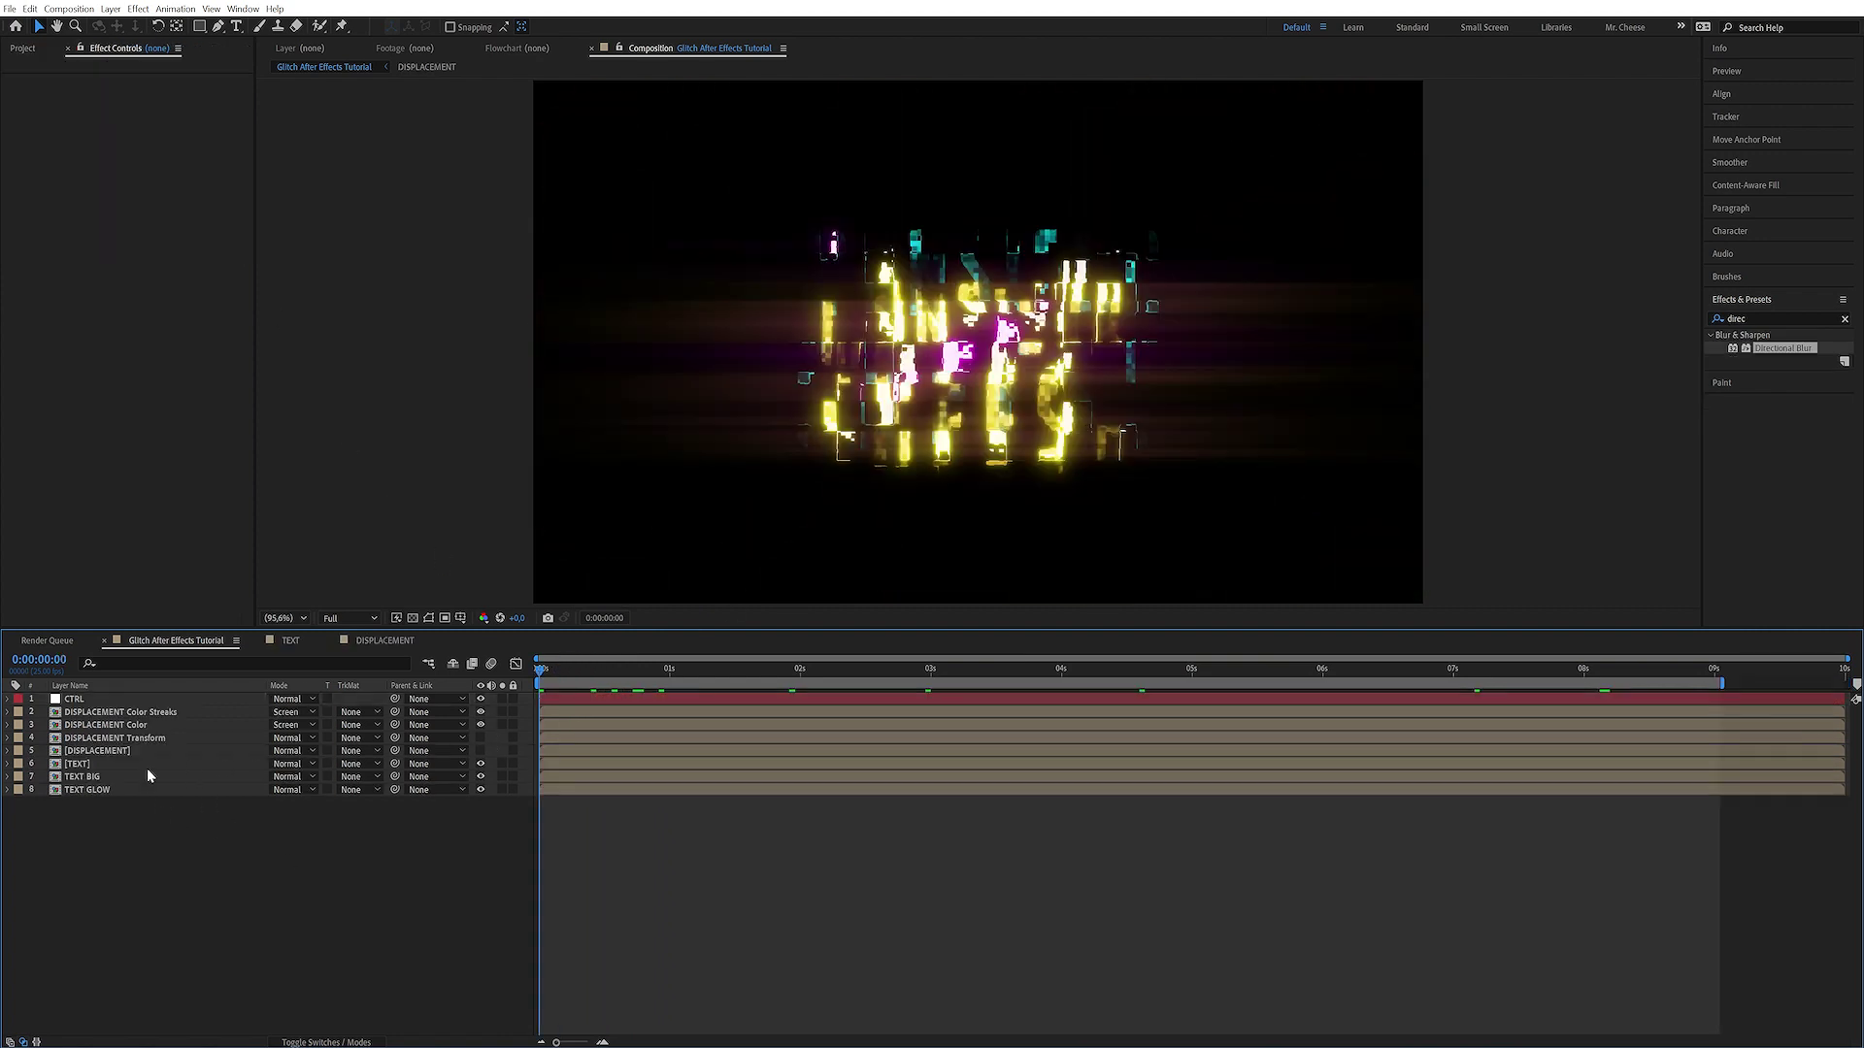
Duplicate the DISPLACEMENT Color layer, move the copy below TEXT GLOW and rename it DISPLACEMENT Color BG
left_click(153, 726)
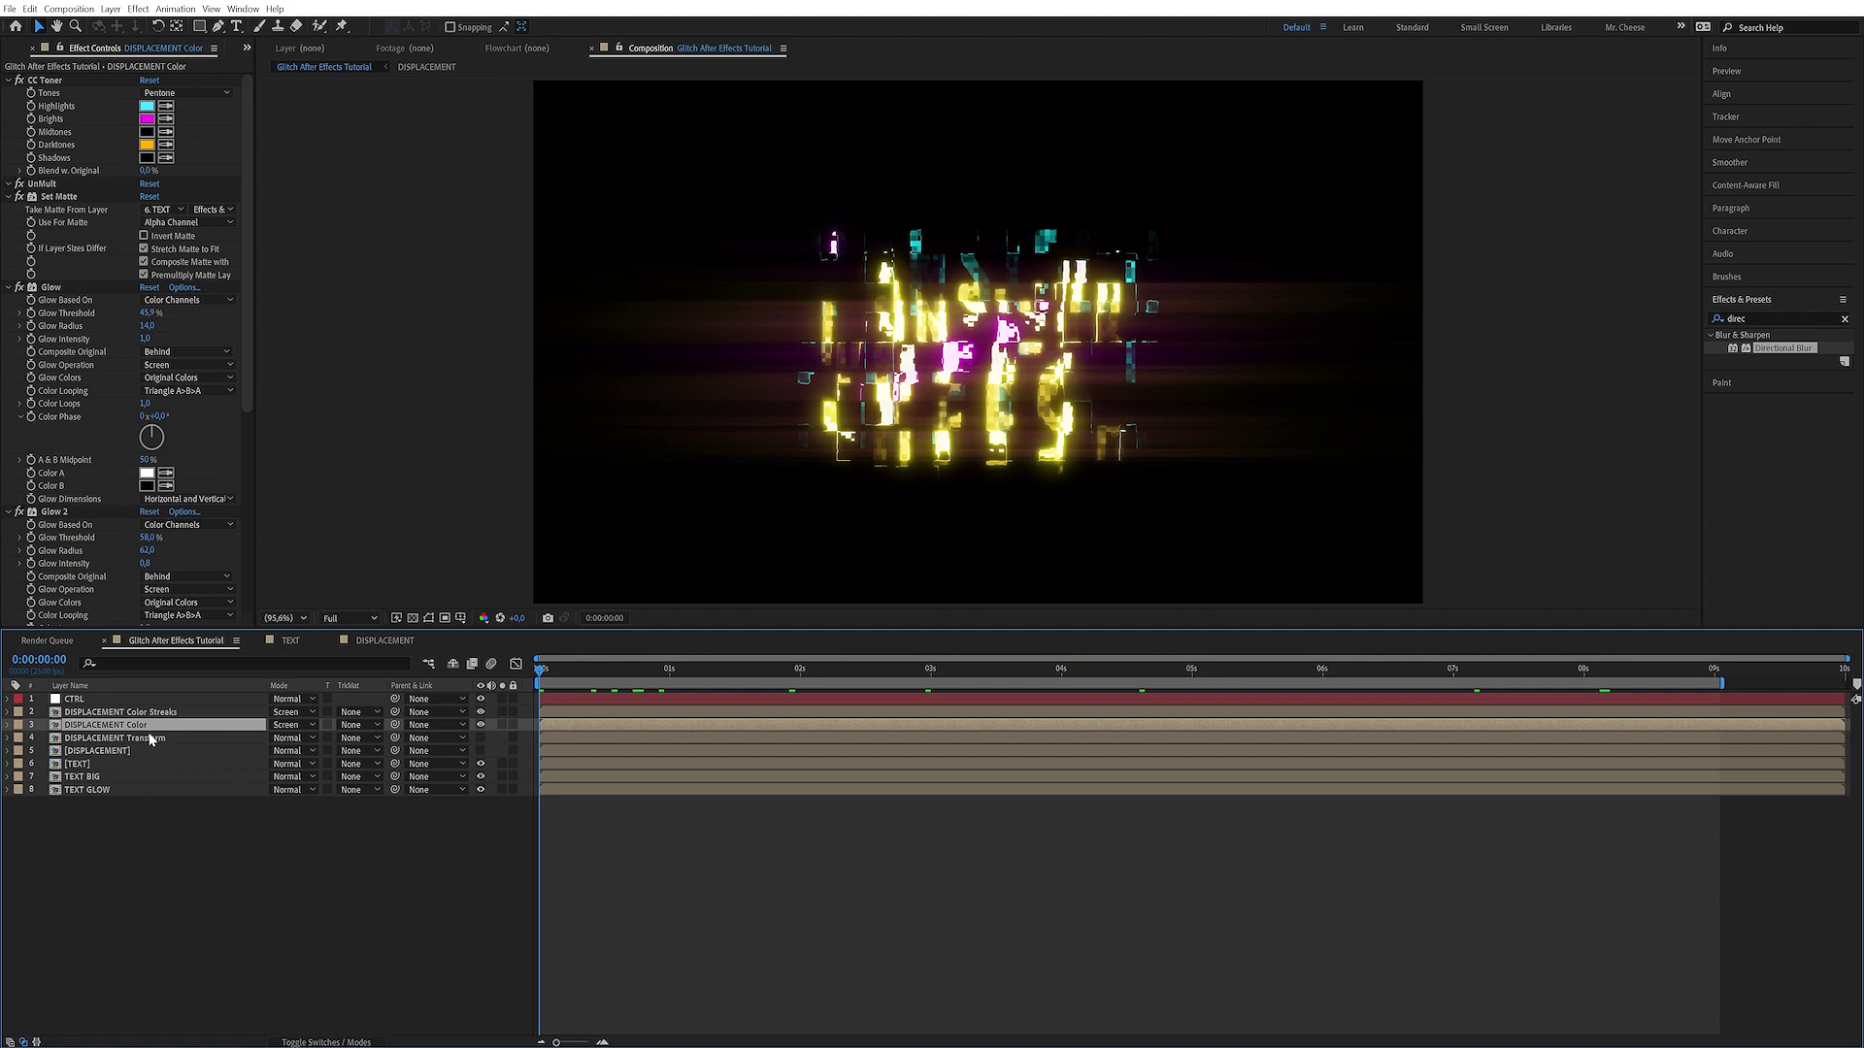
key("ctrl+d")
left_click_drag(165, 731, 174, 871)
key("Return")
key("End")
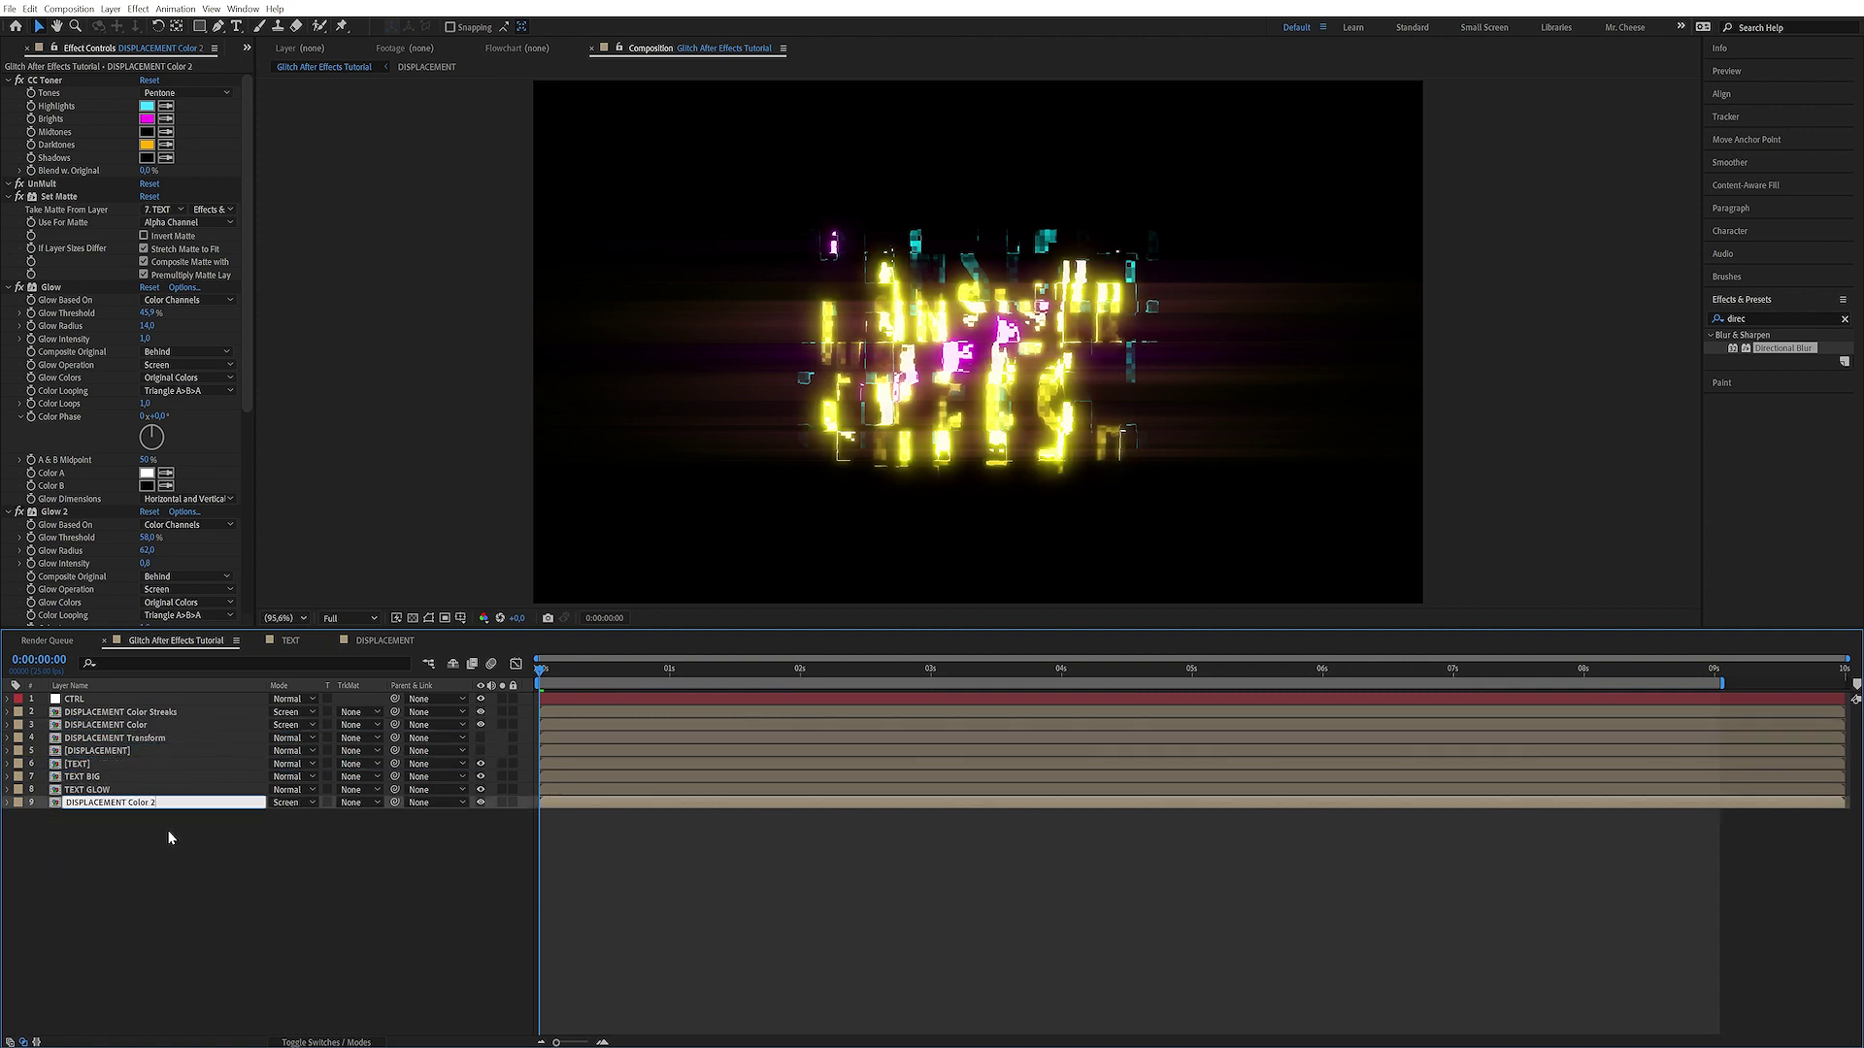
type("BG")
key("Return")
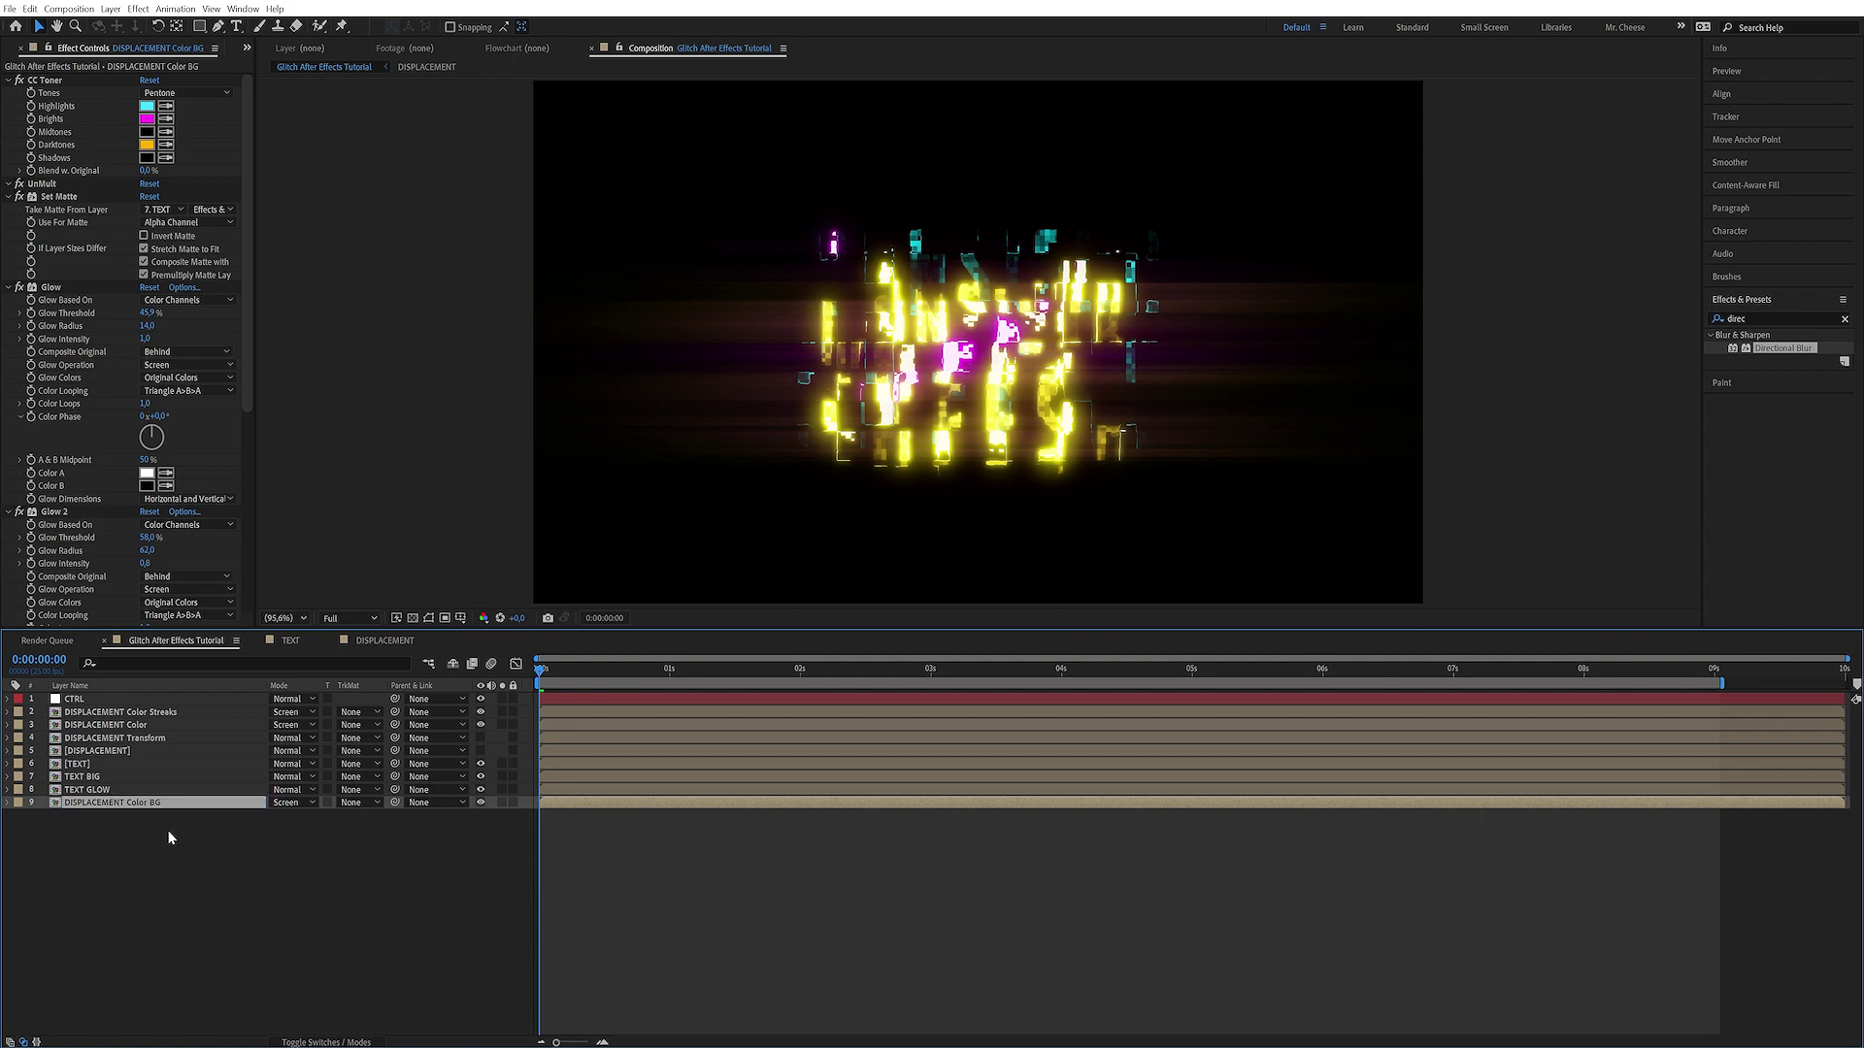
Remove the UnMult and Set Matte effects from DISPLACEMENT Color BG and collapse its remaining effects
left_click(42, 184)
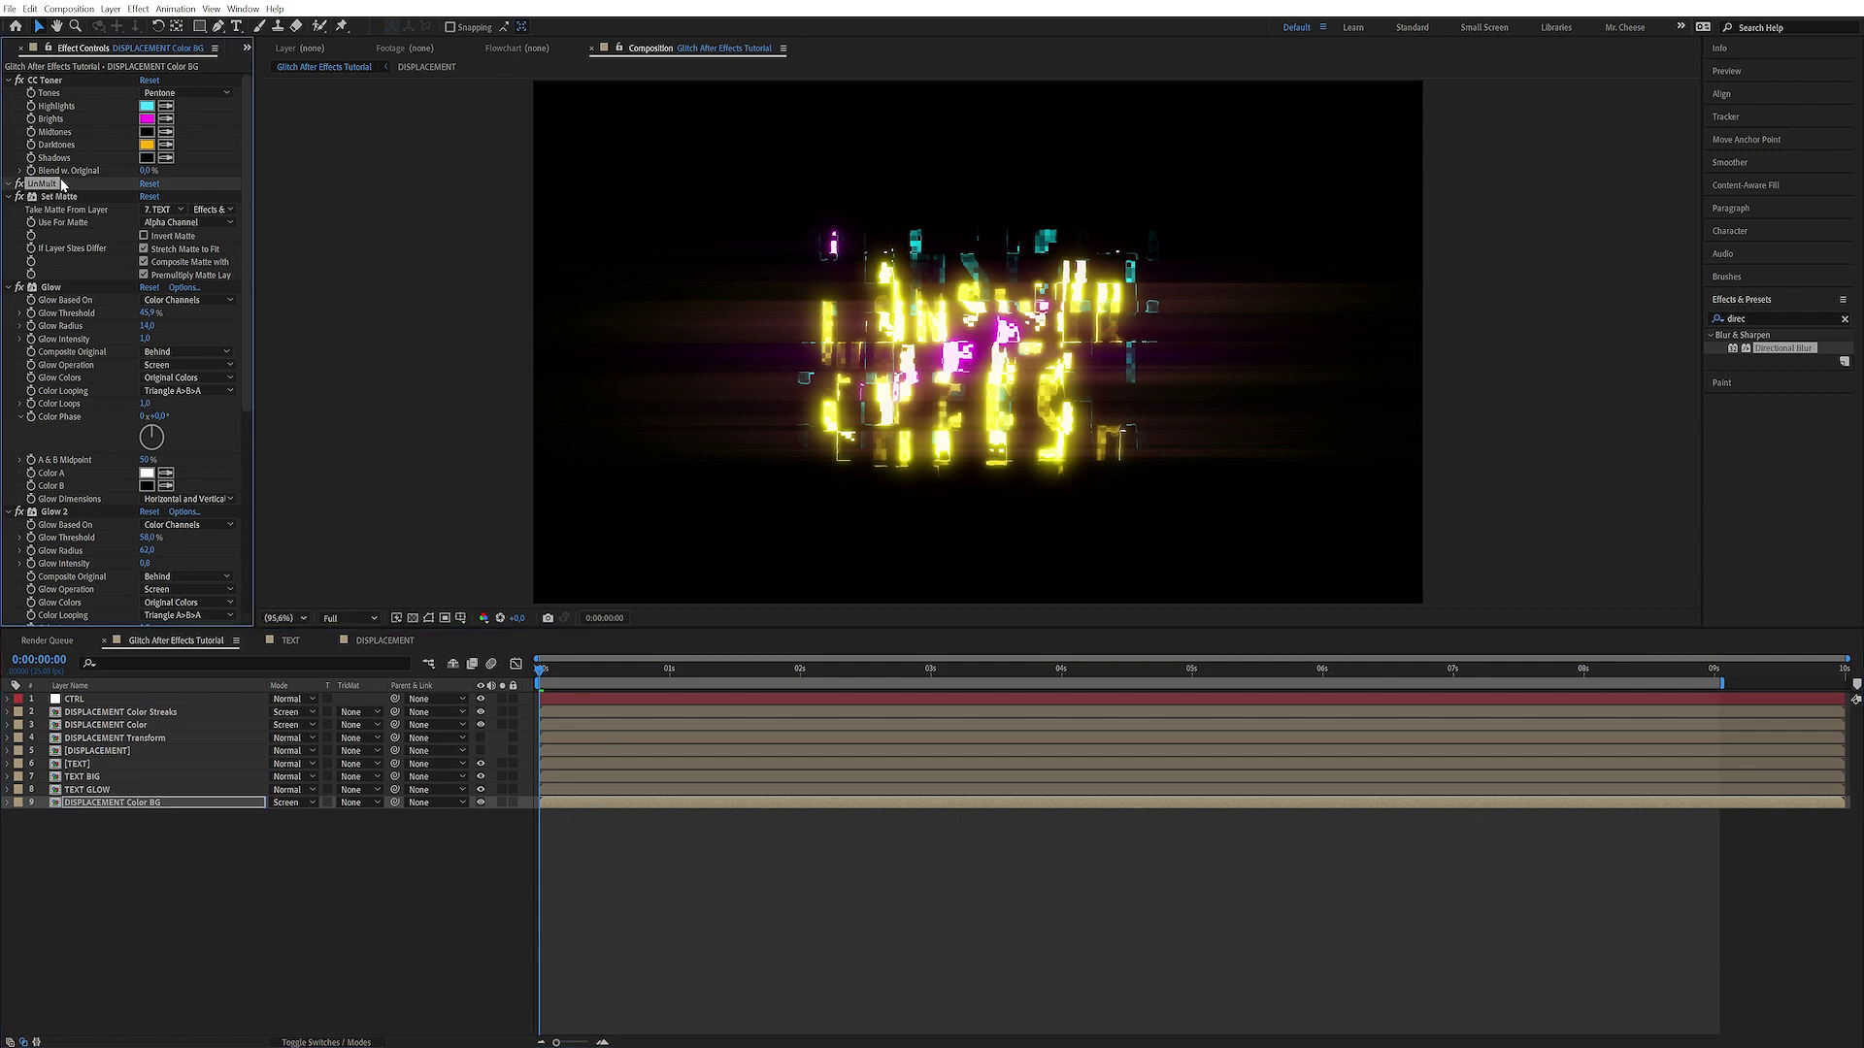
key("Delete")
left_click(44, 186)
key("Delete")
left_click(41, 186)
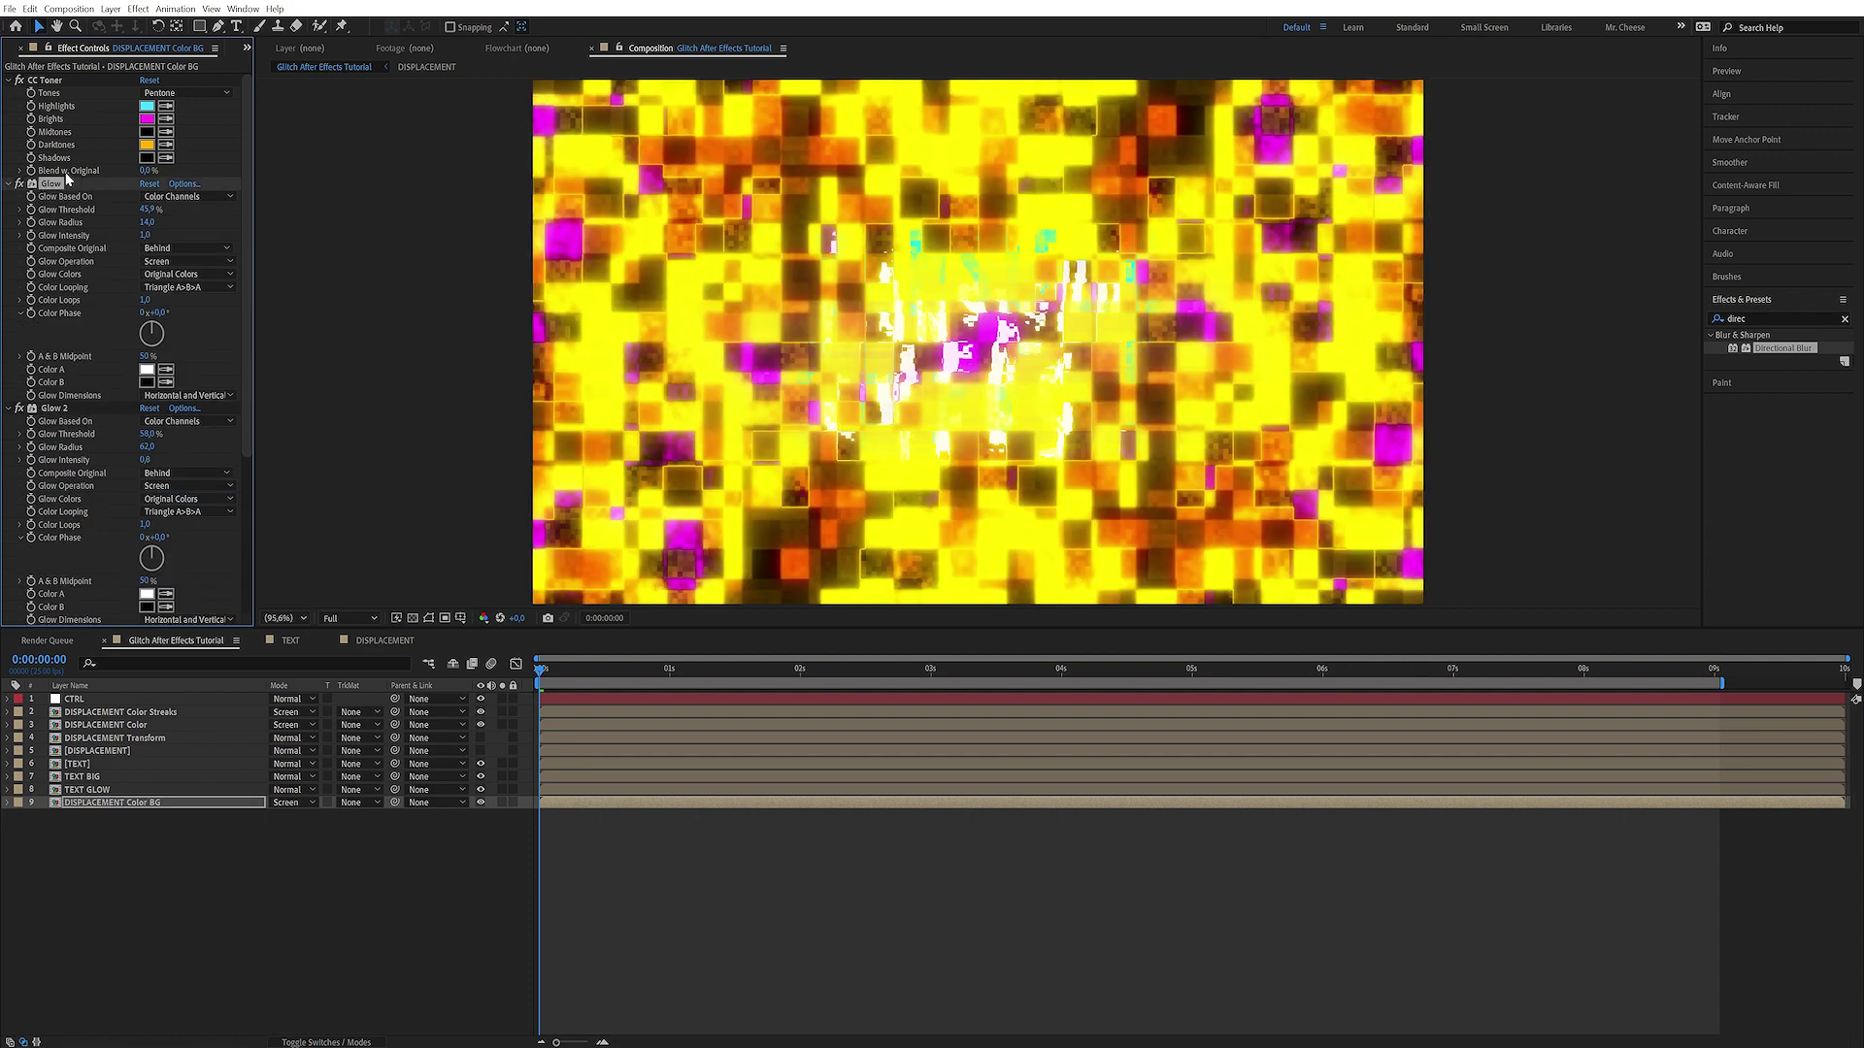
key("ctrl+a")
key("ctrl+grave")
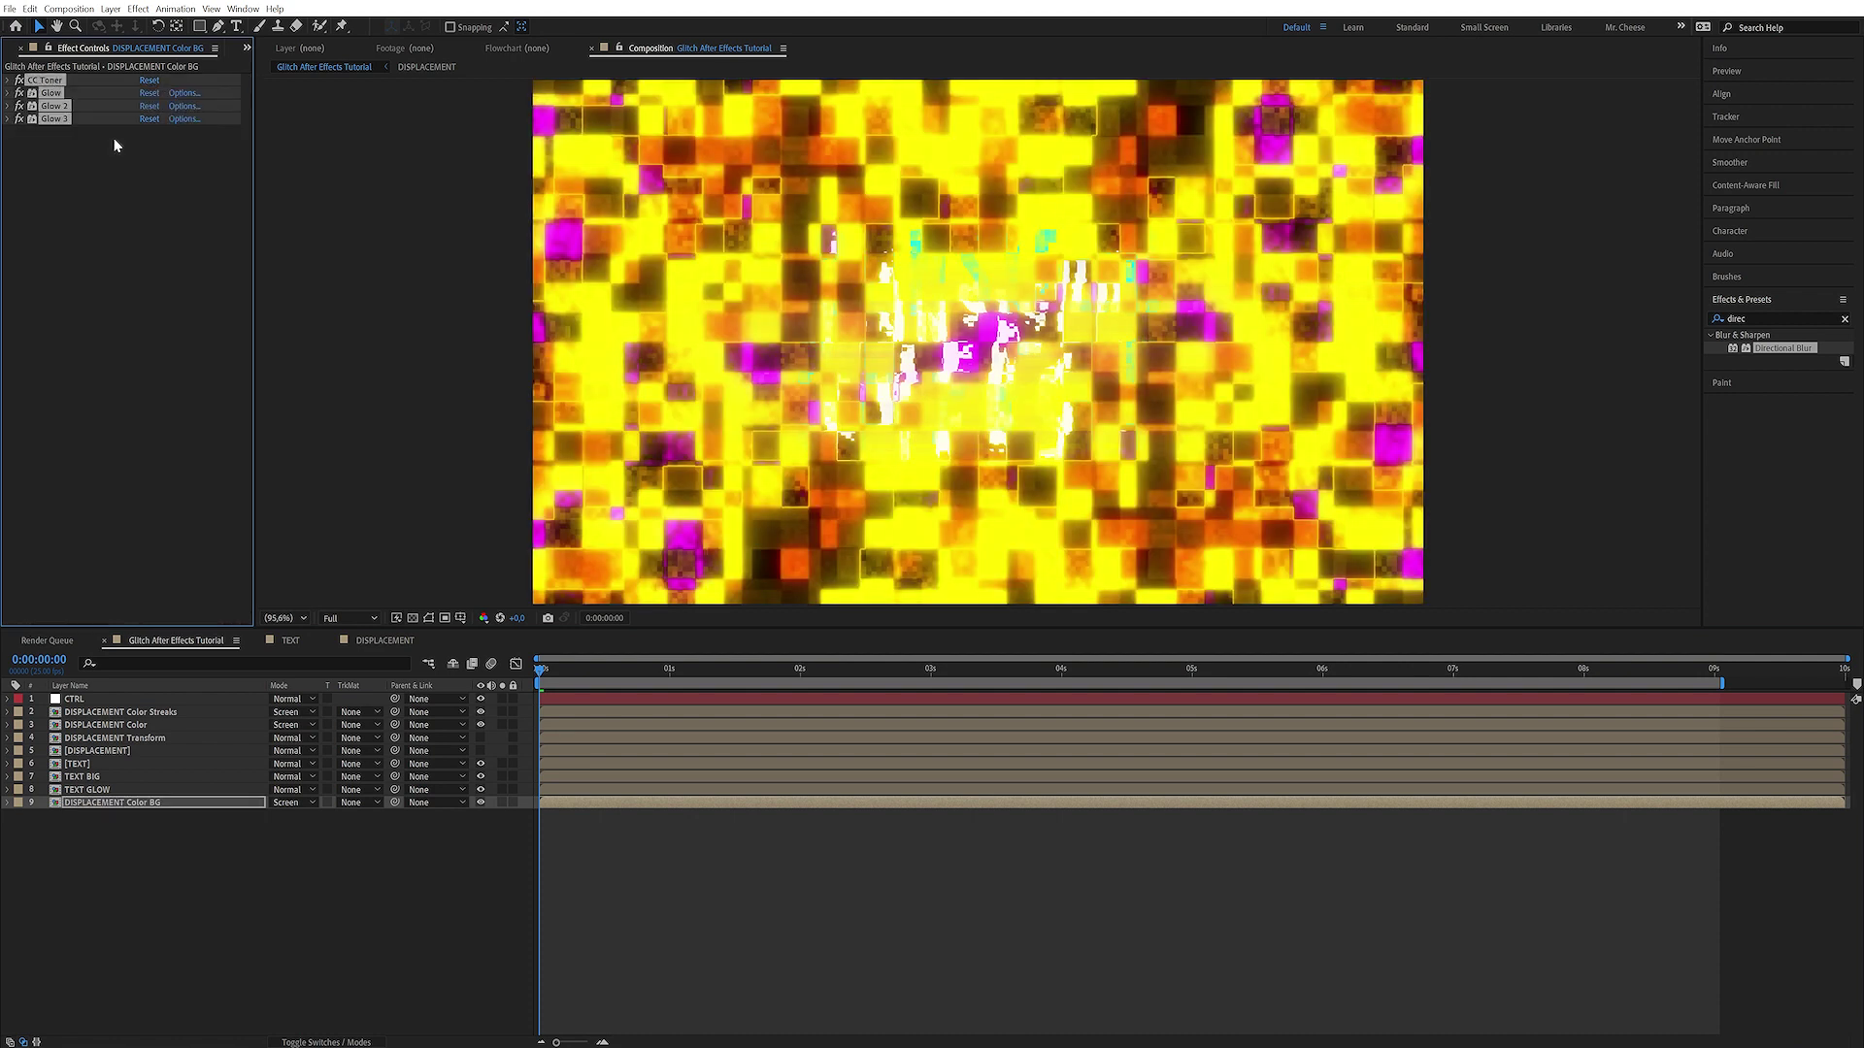
left_click(689, 140)
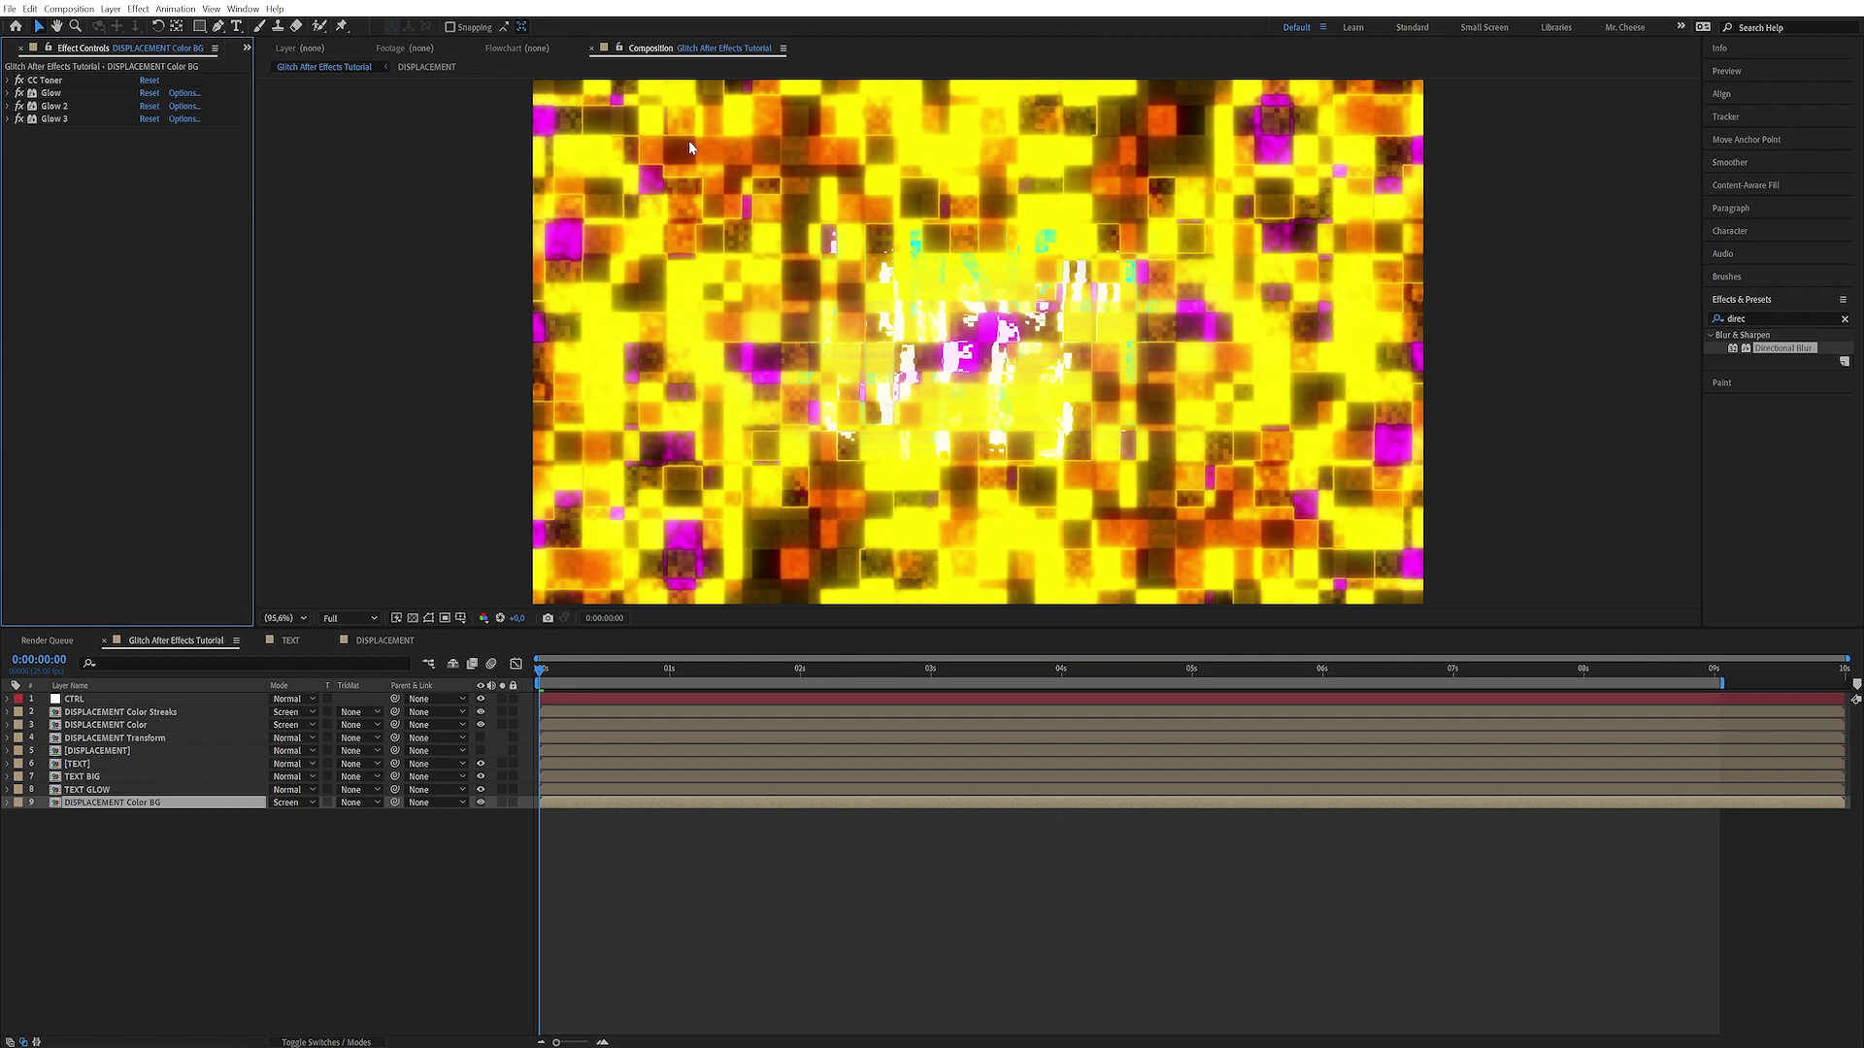
Add the Exposure and Extract effects to DISPLACEMENT Color BG and place them before CC Toner, with Exposure first
left_click(1767, 317)
type("expo")
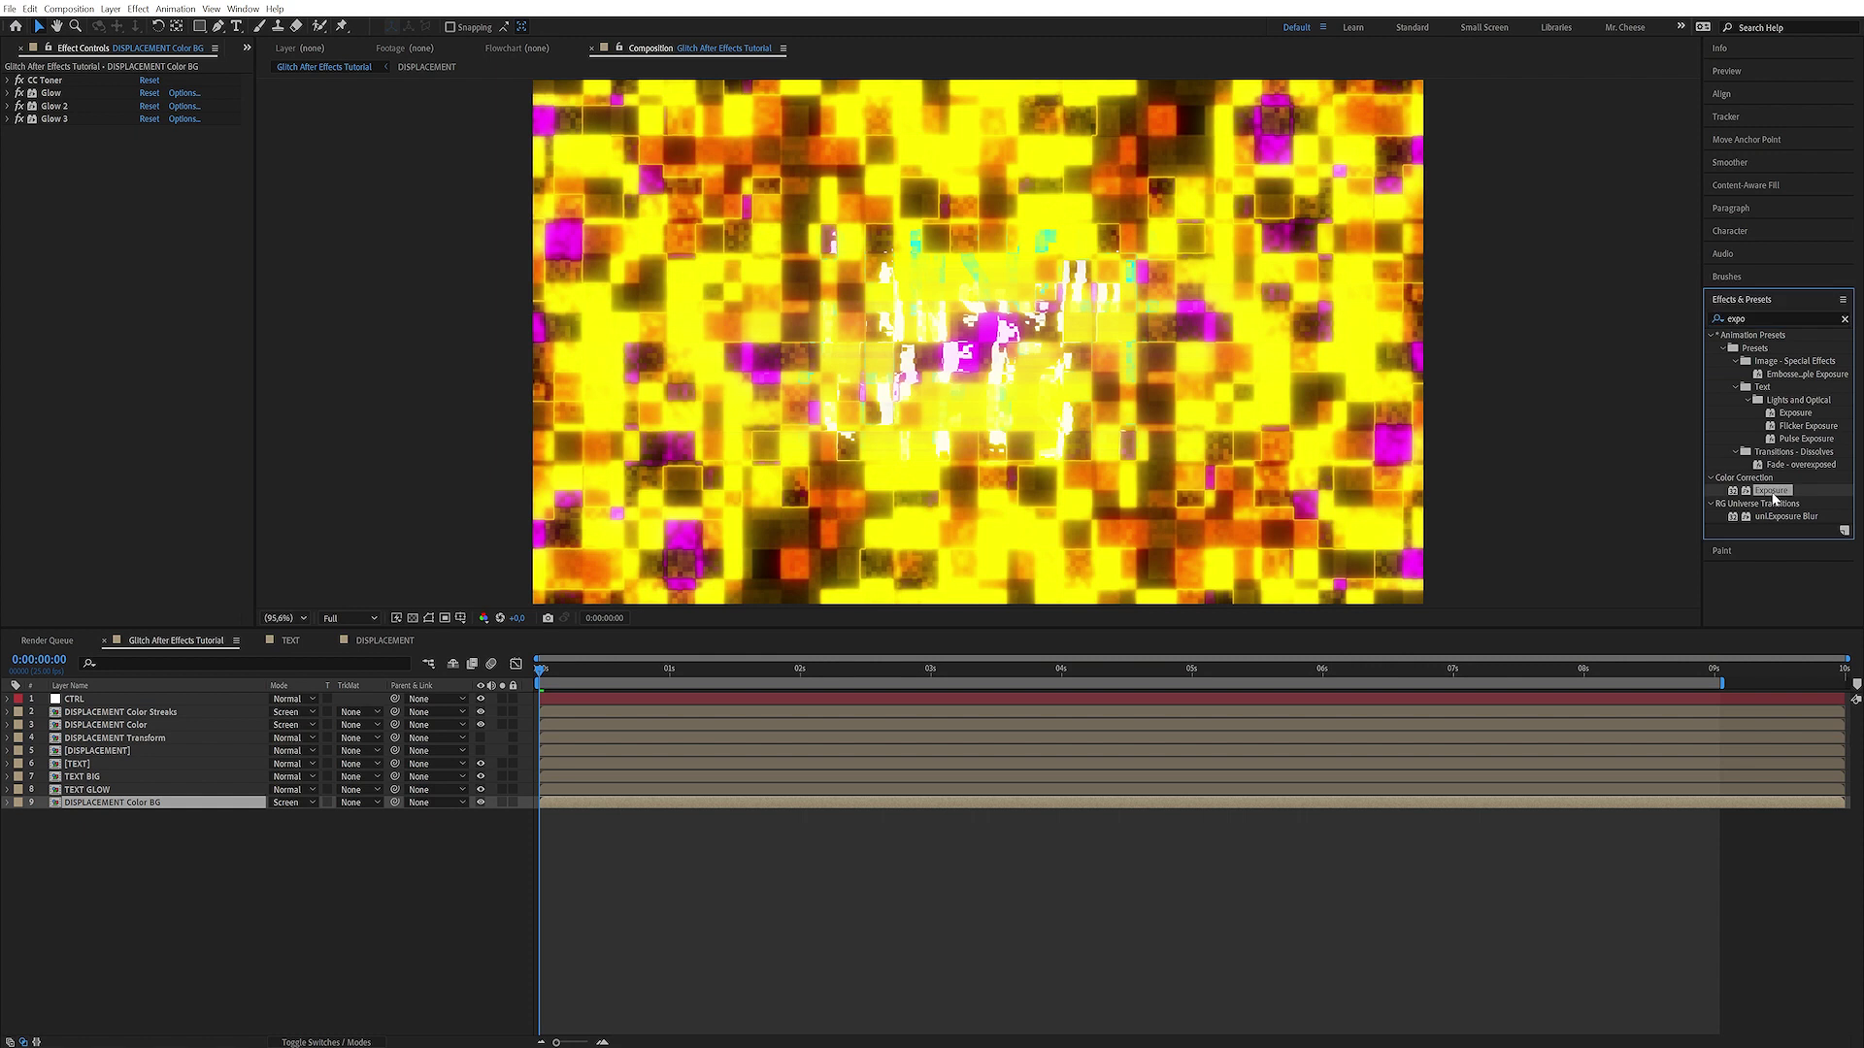
double_click(1772, 490)
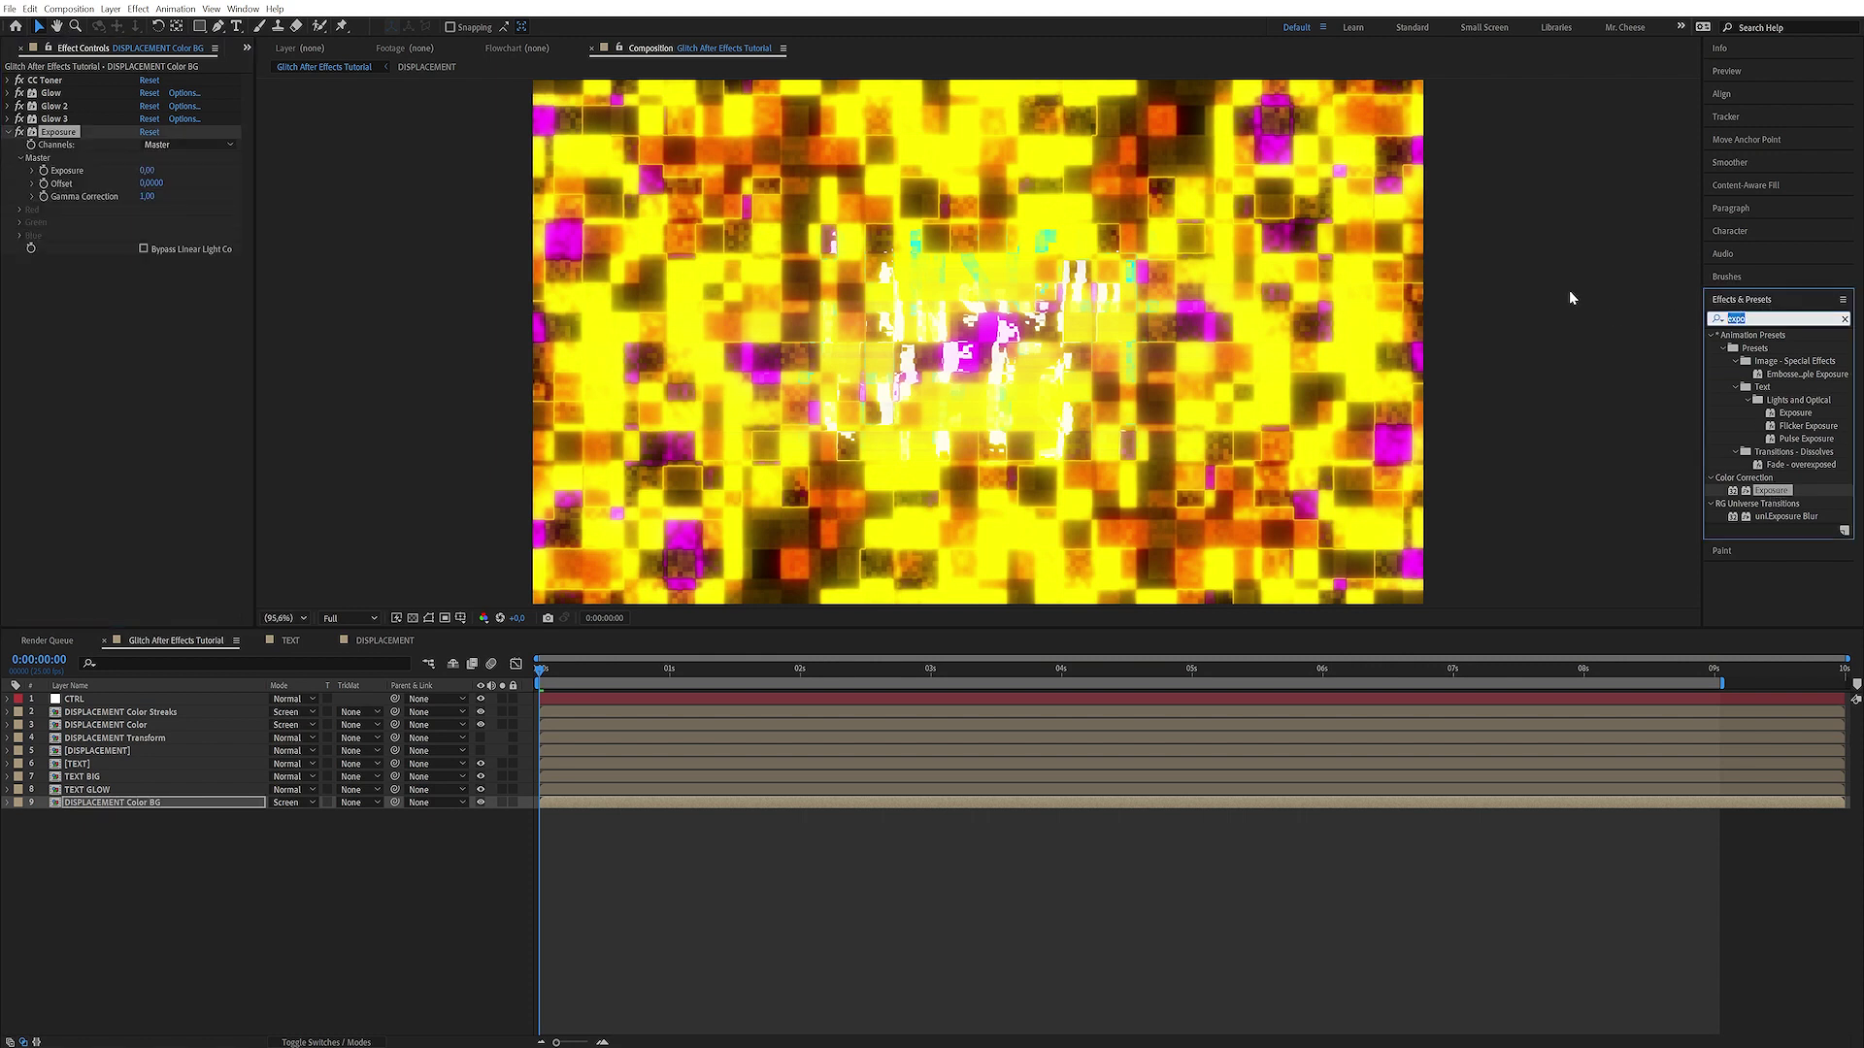
type("extra")
double_click(1747, 386)
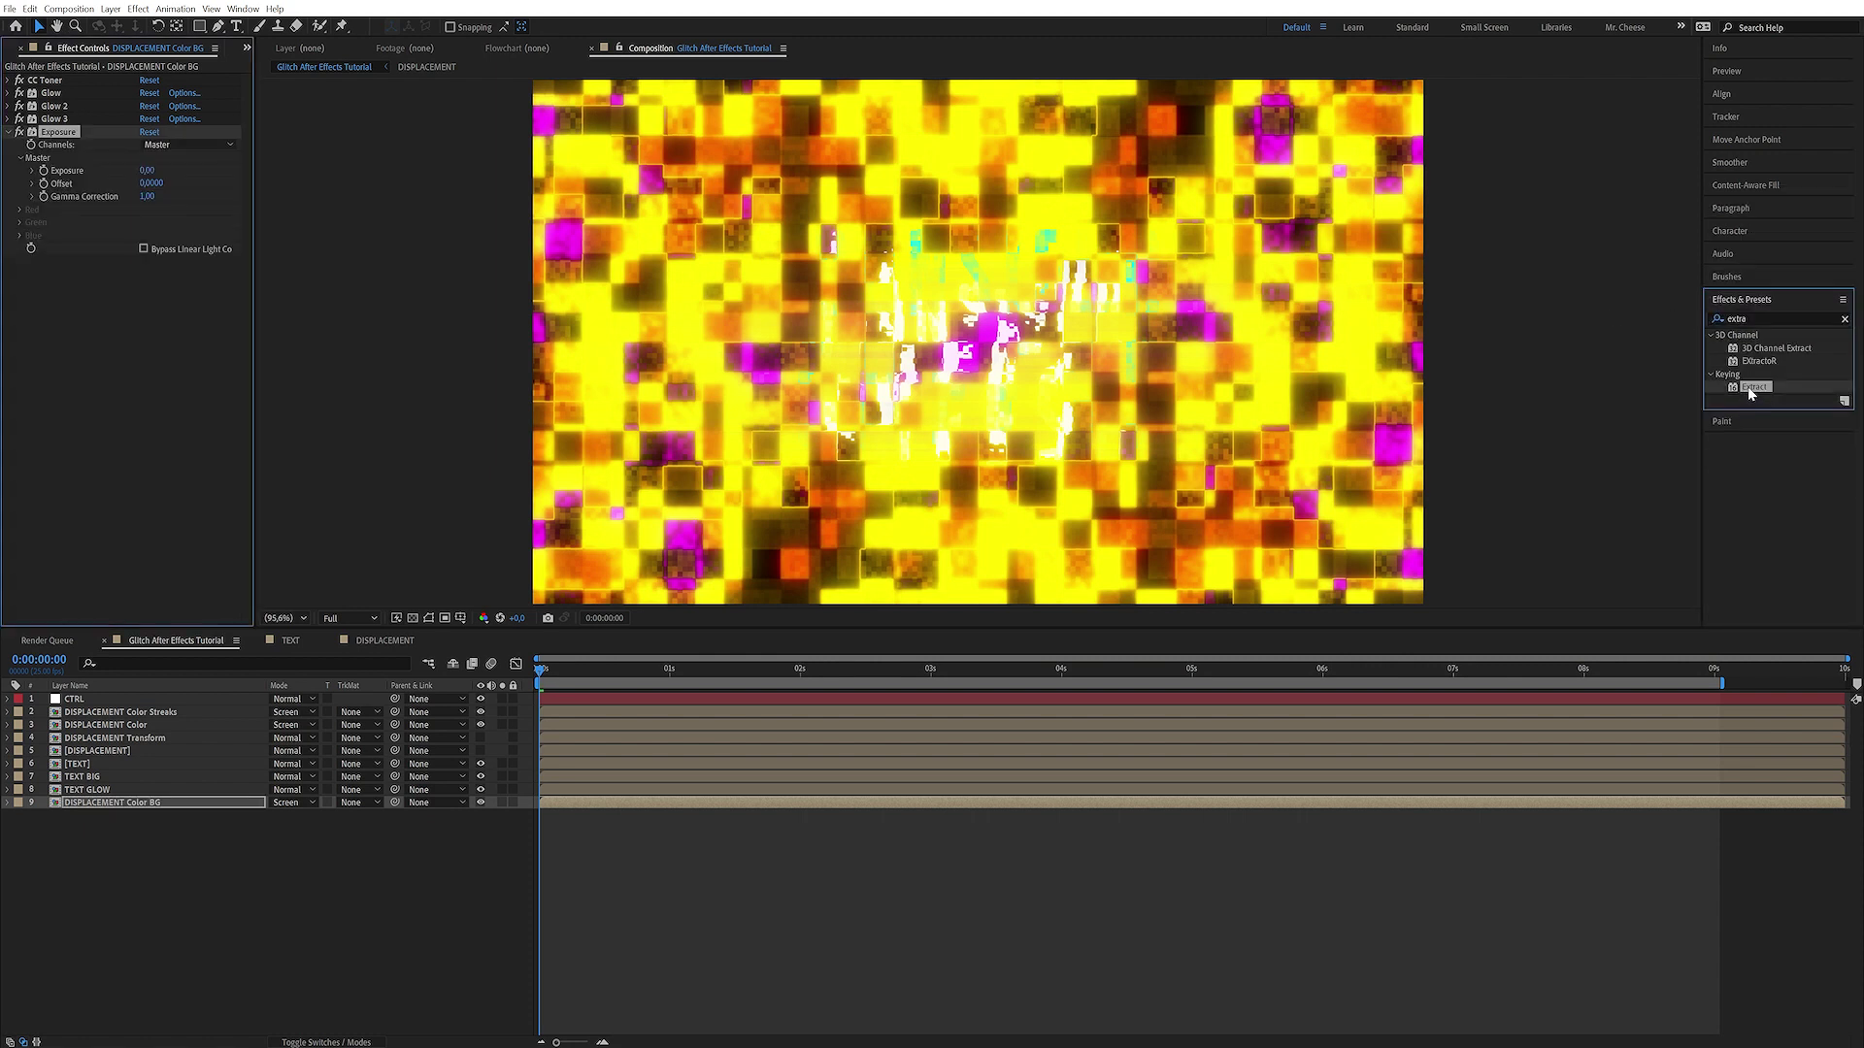
left_click_drag(56, 84, 54, 84)
left_click_drag(54, 260, 58, 184)
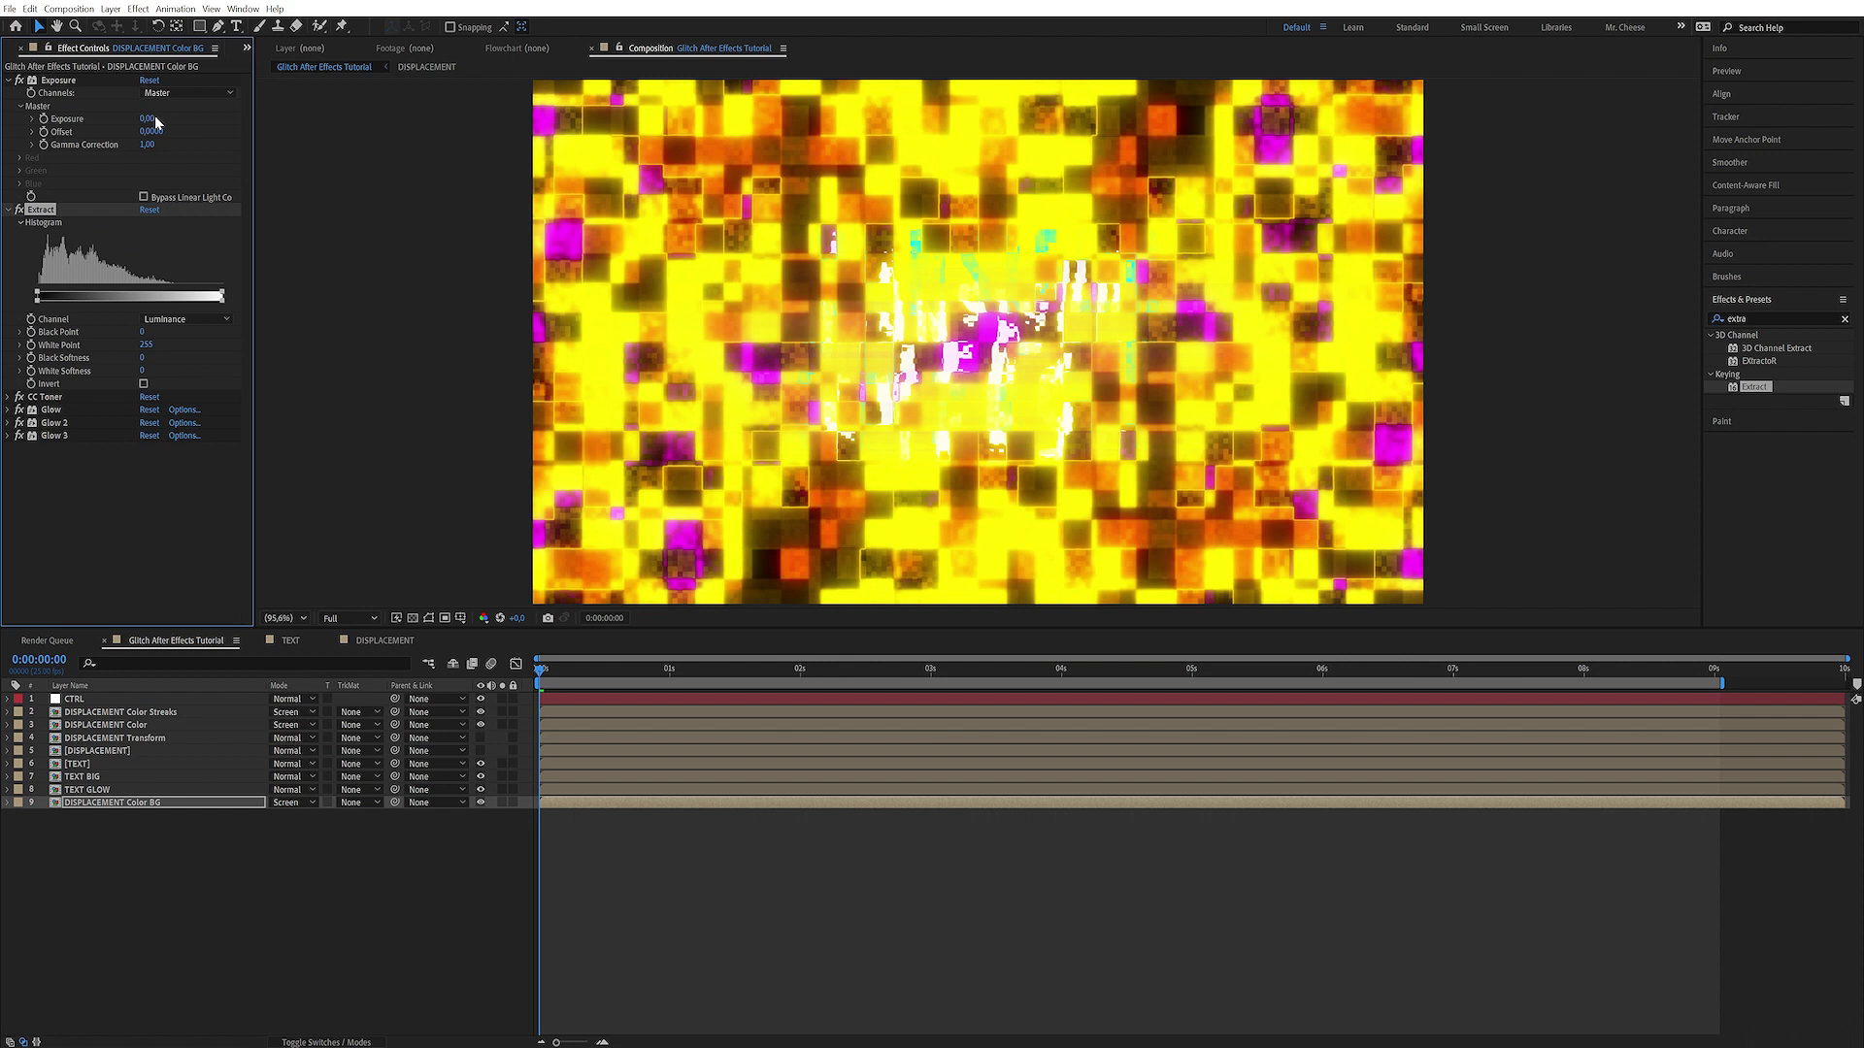
Set DISPLACEMENT Color BG's Extract white point to 51 and its Exposure gamma correction to 2.37
left_click_drag(222, 296, 60, 306)
left_click_drag(783, 672, 671, 681)
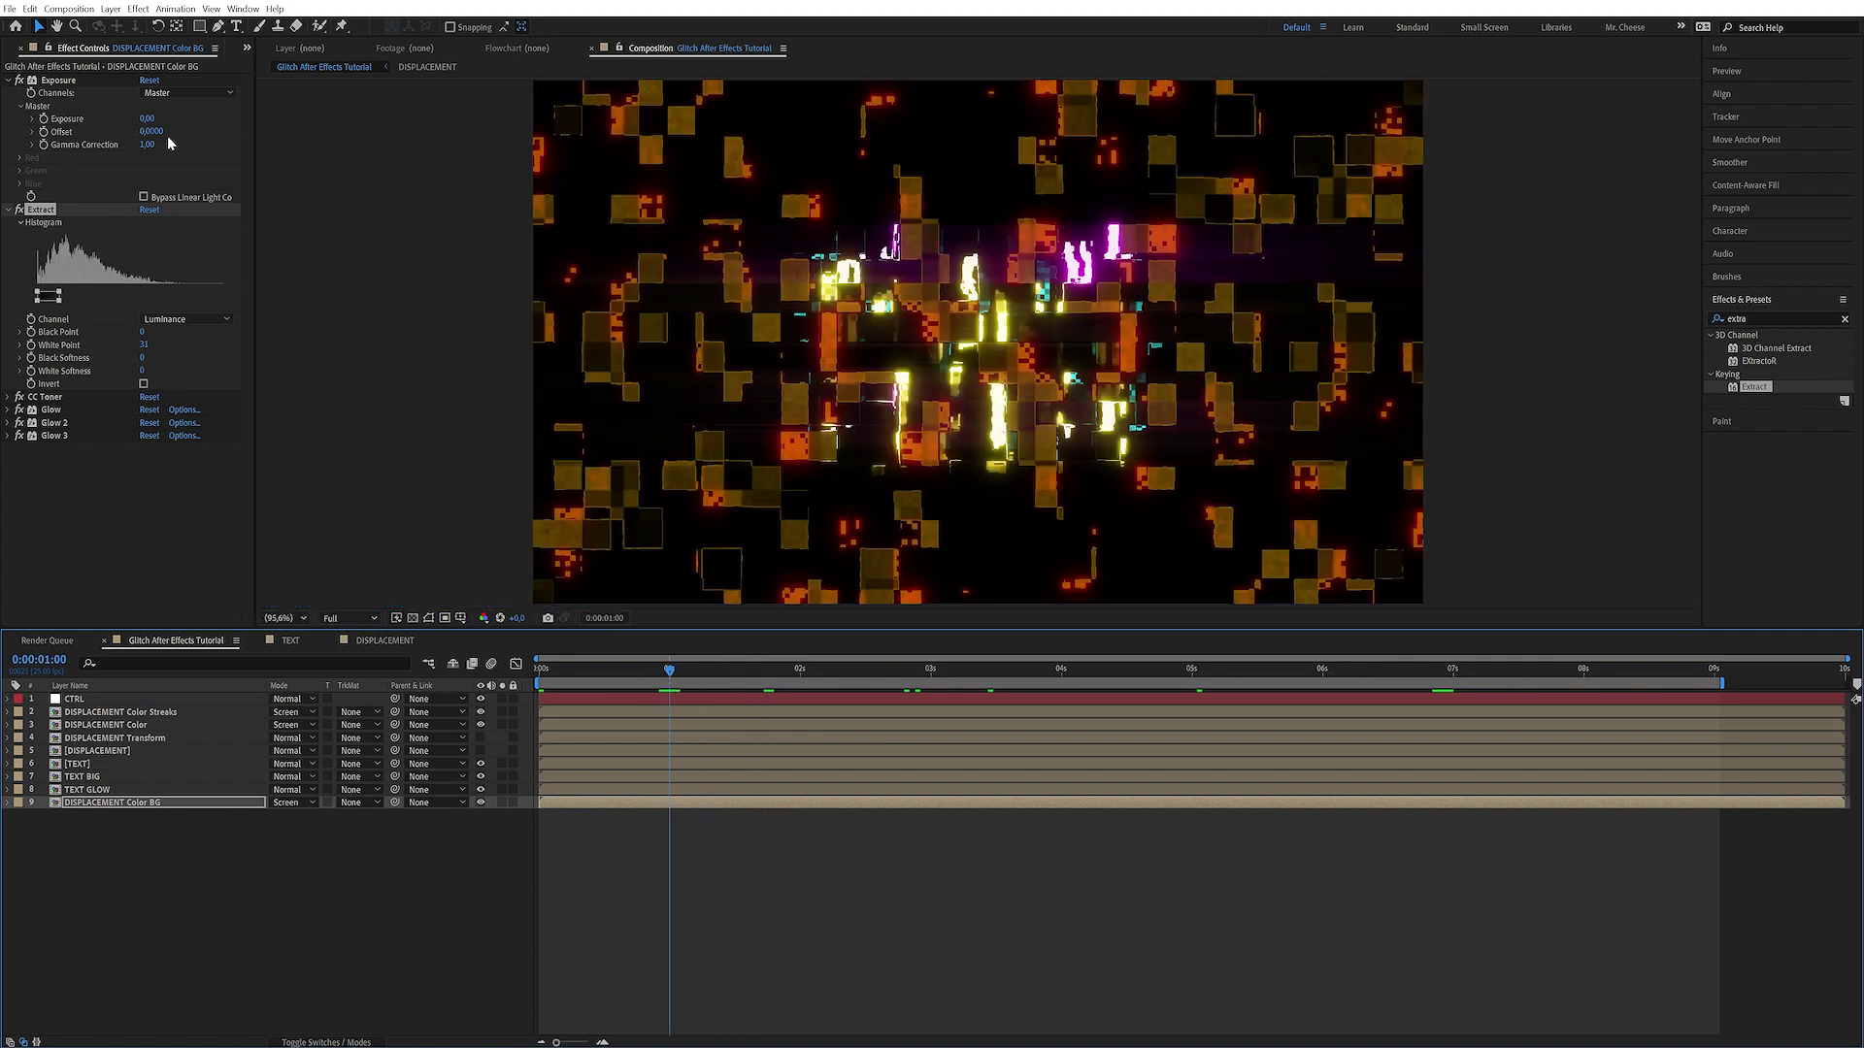
left_click_drag(147, 144, 239, 143)
left_click_drag(65, 294, 73, 296)
Preview the animation and scrub through several frames to check the background glitch elements
left_click_drag(631, 677, 550, 672)
key("space")
left_click_drag(663, 679, 862, 659)
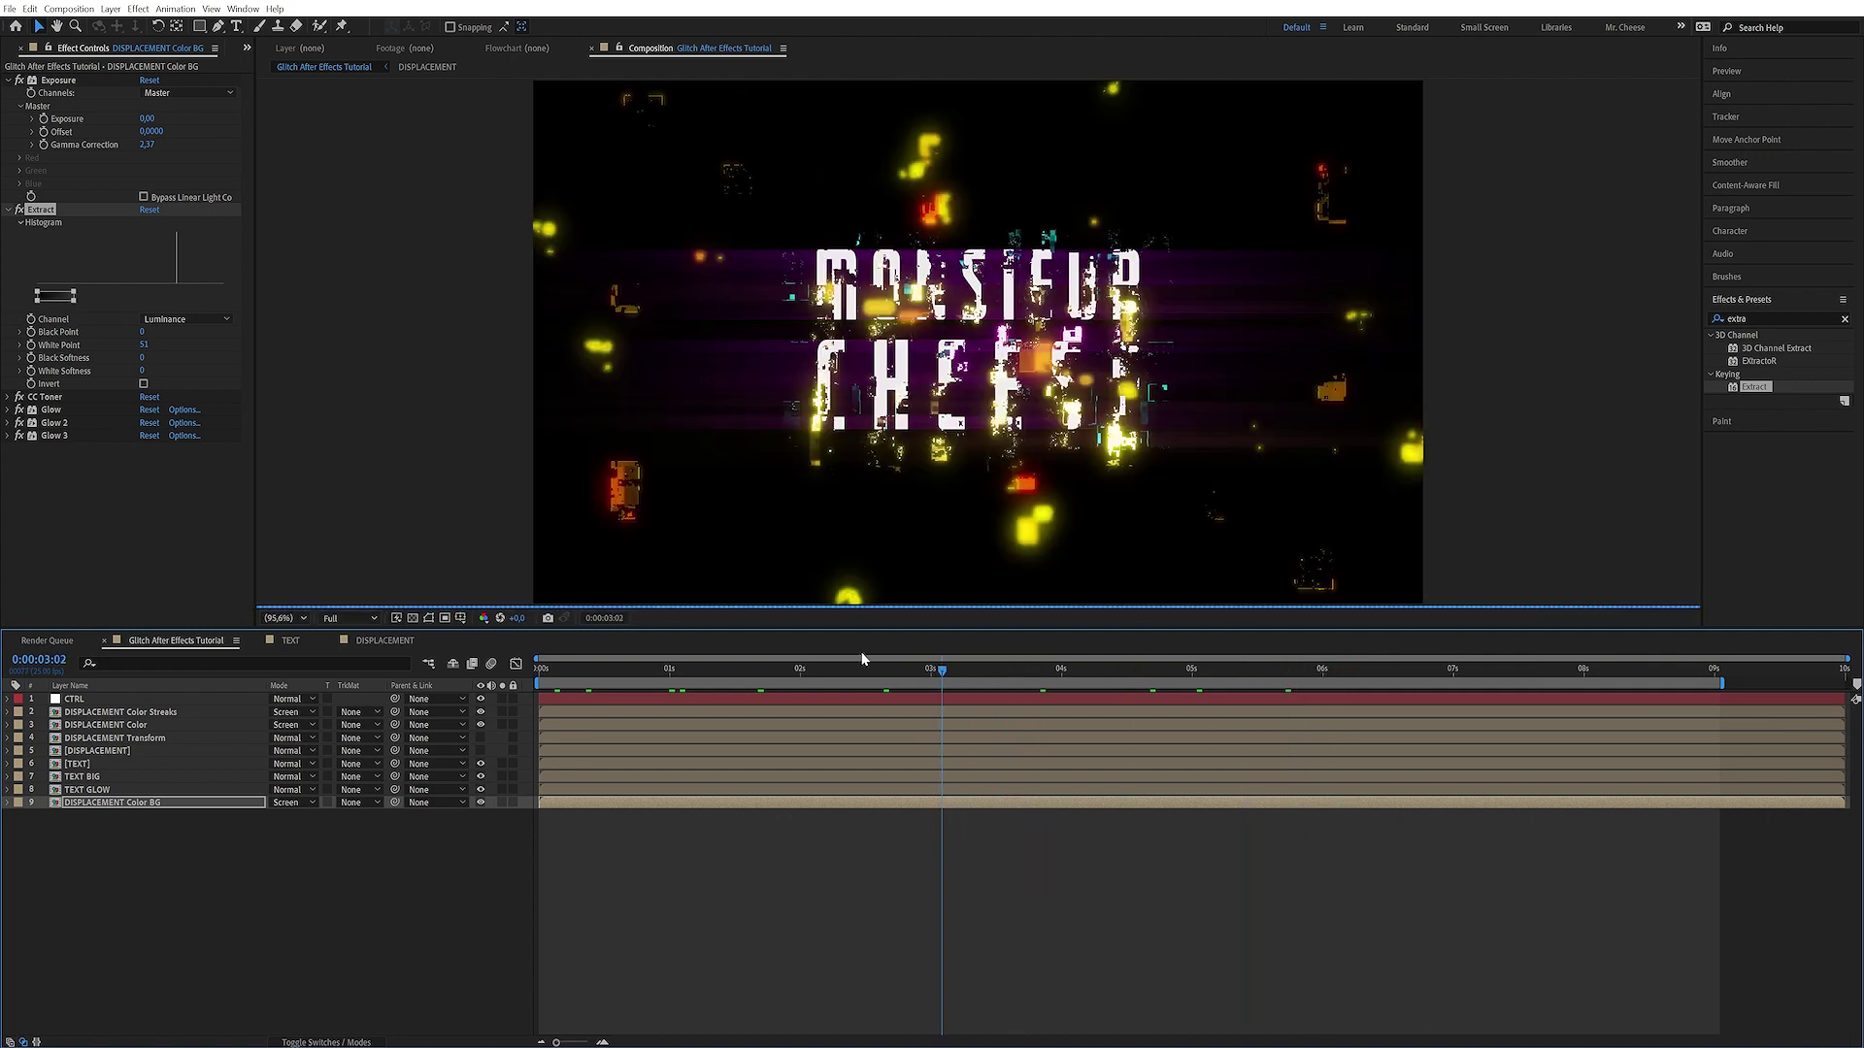
left_click(135, 179)
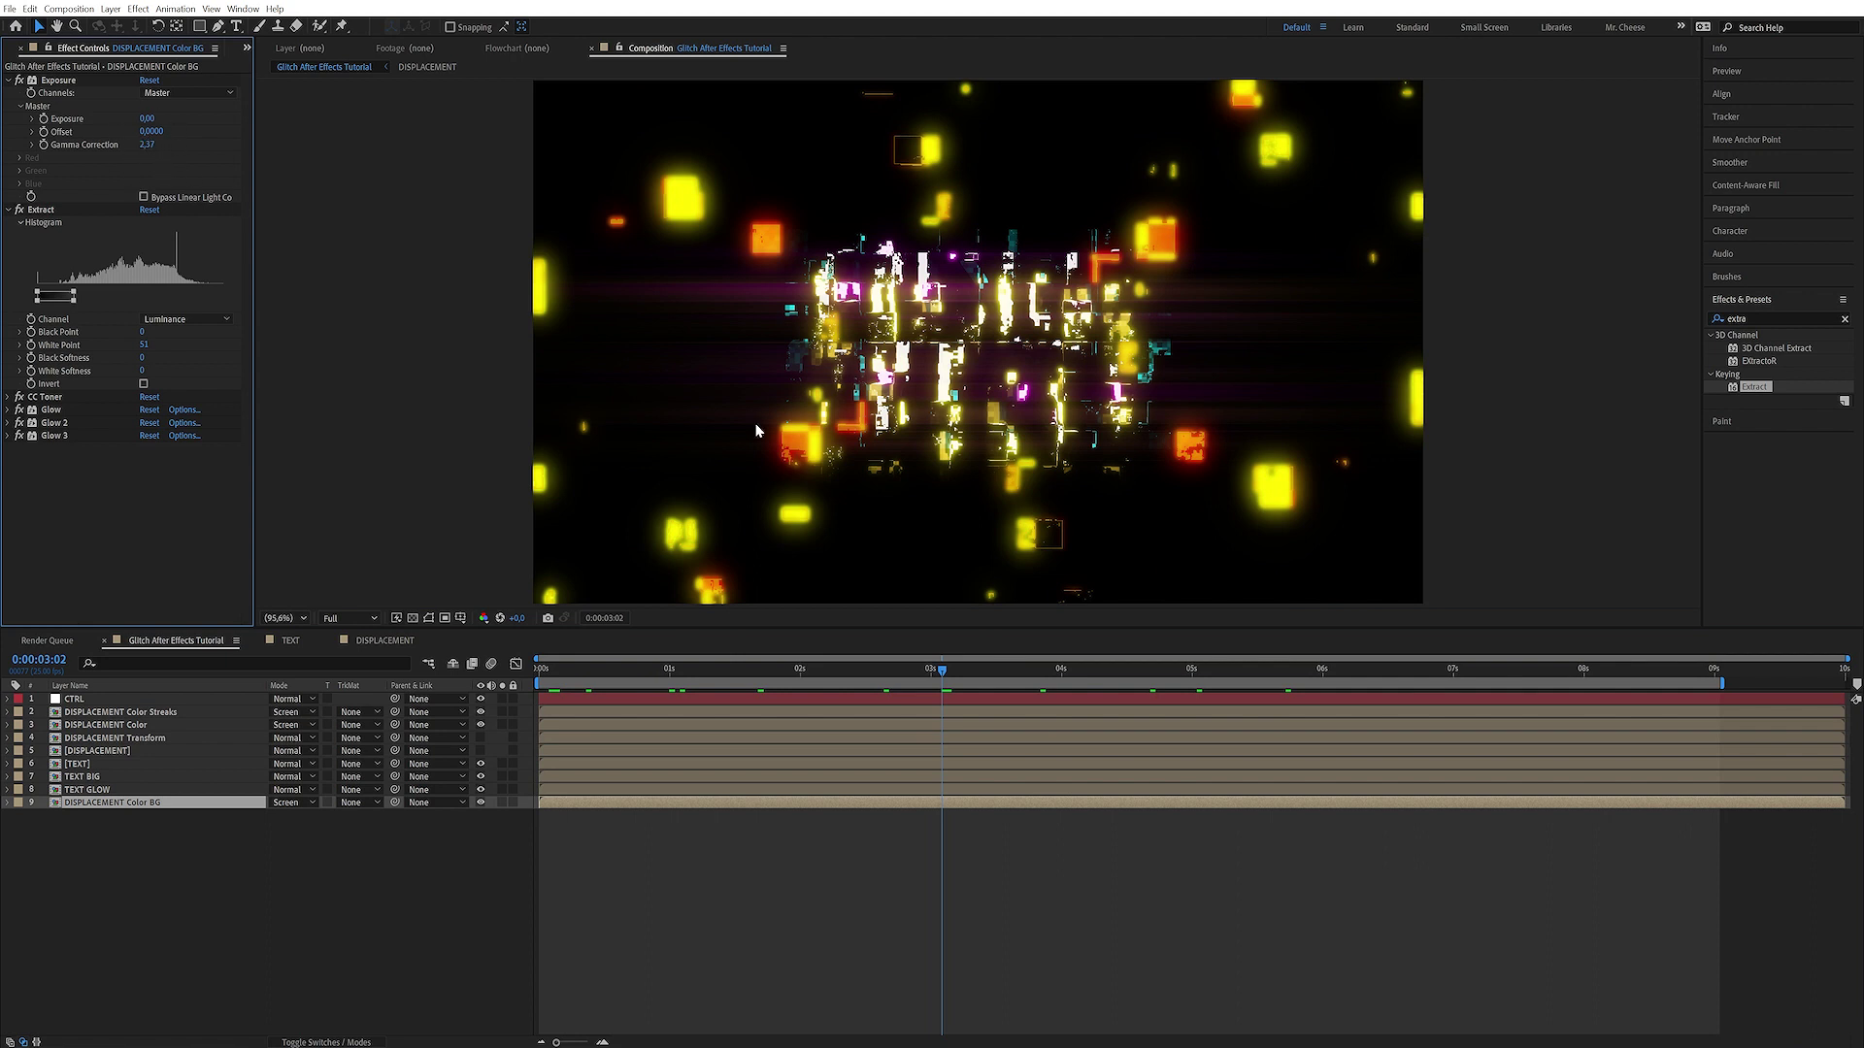
left_click_drag(1029, 668, 1270, 668)
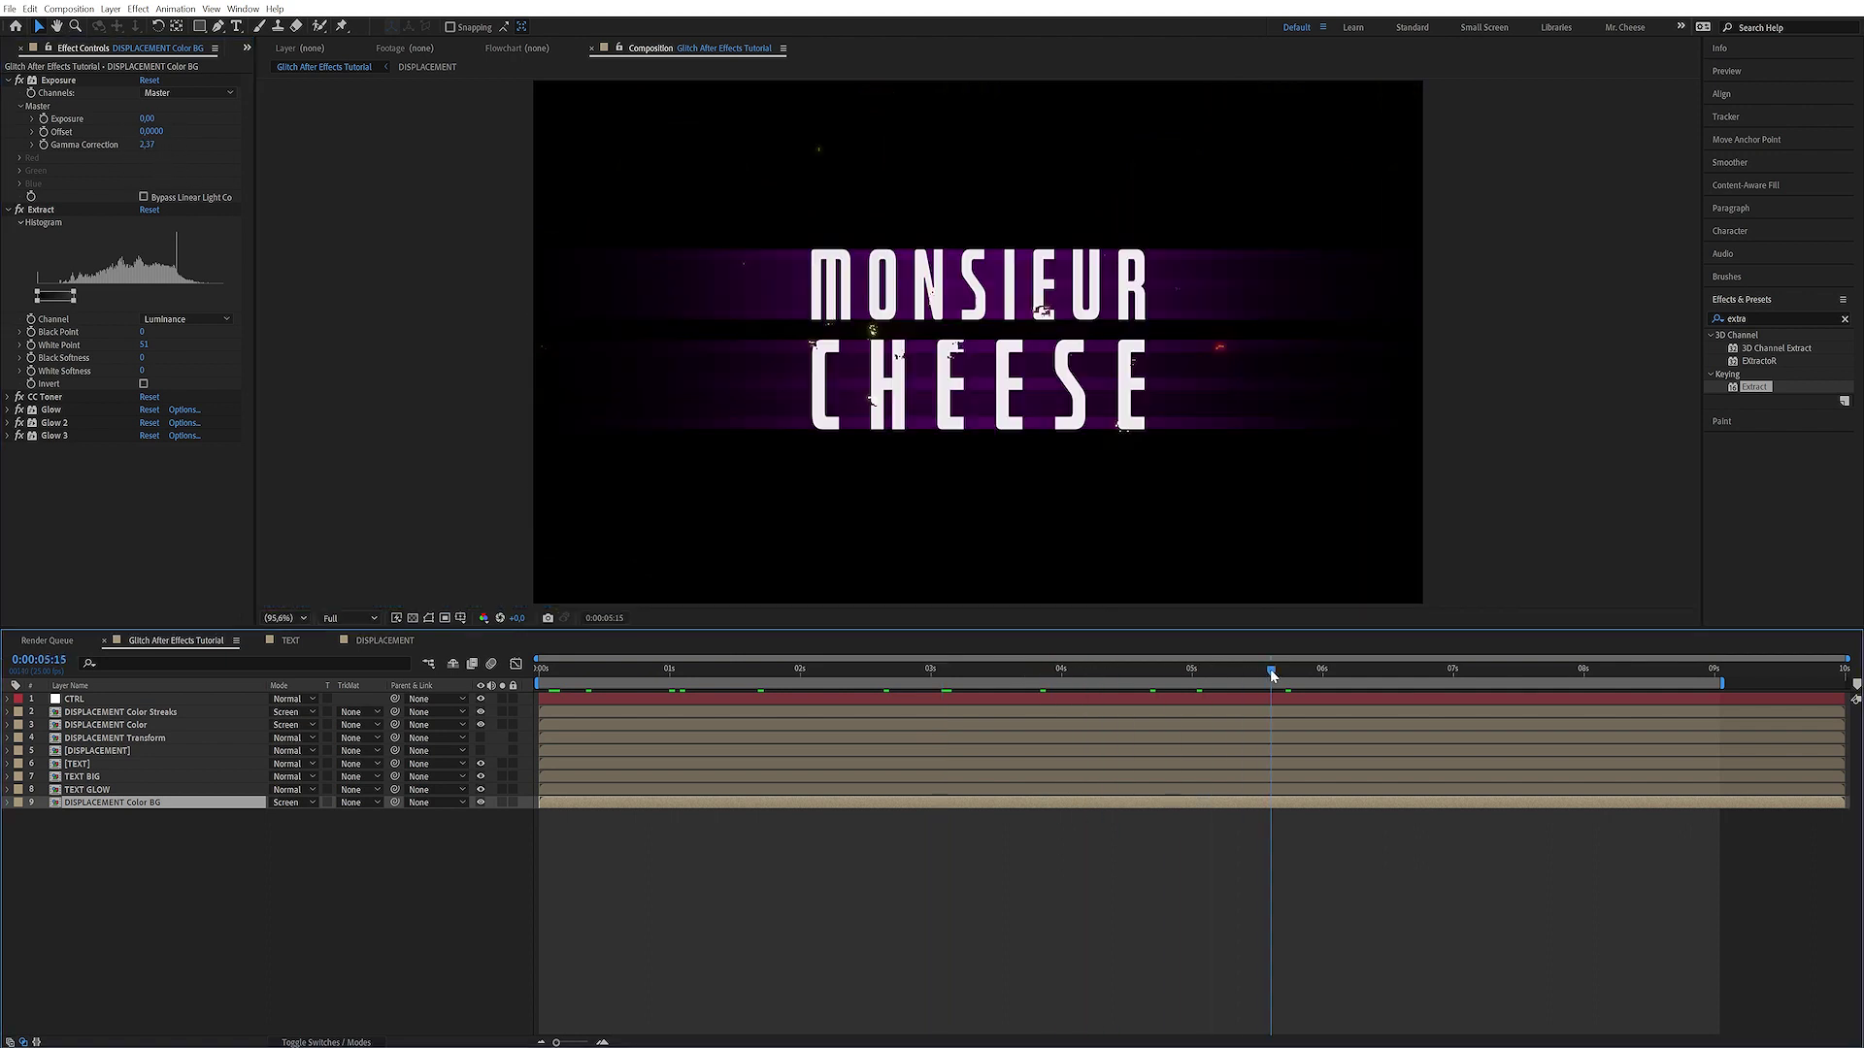
key("space")
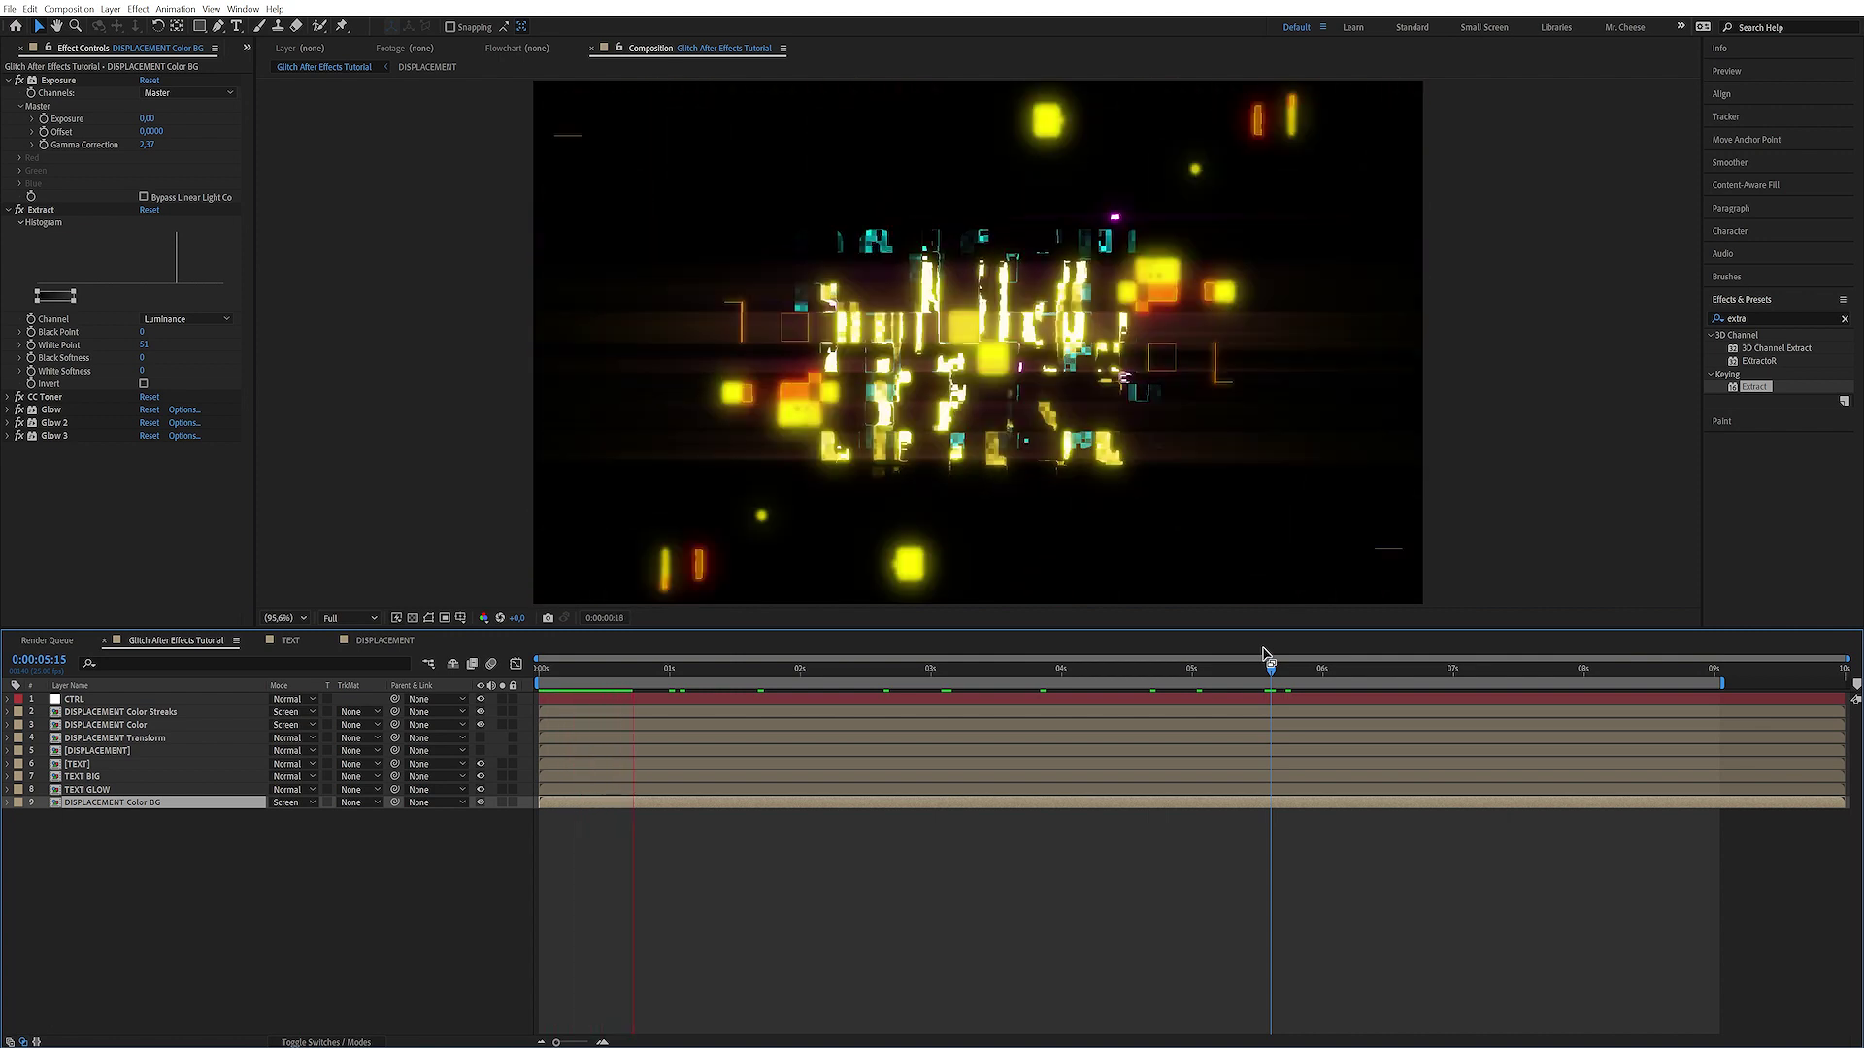
key("space")
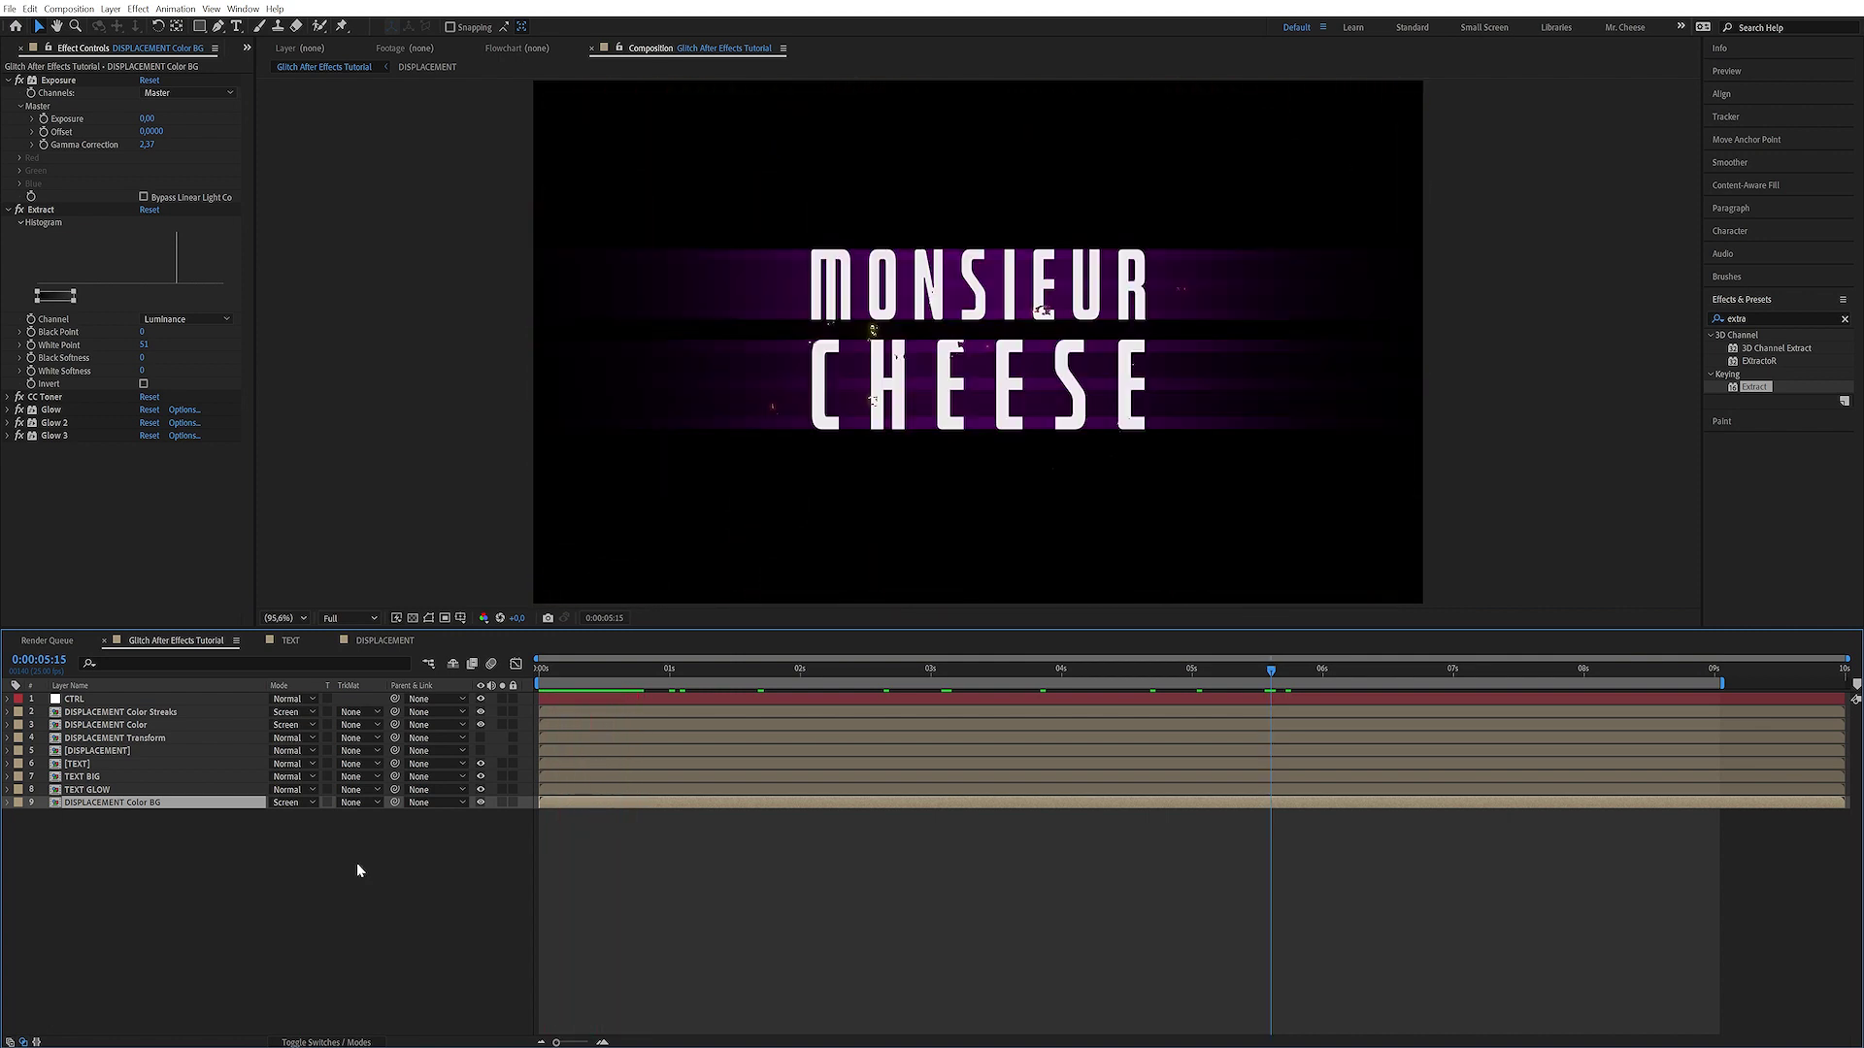
left_click(318, 938)
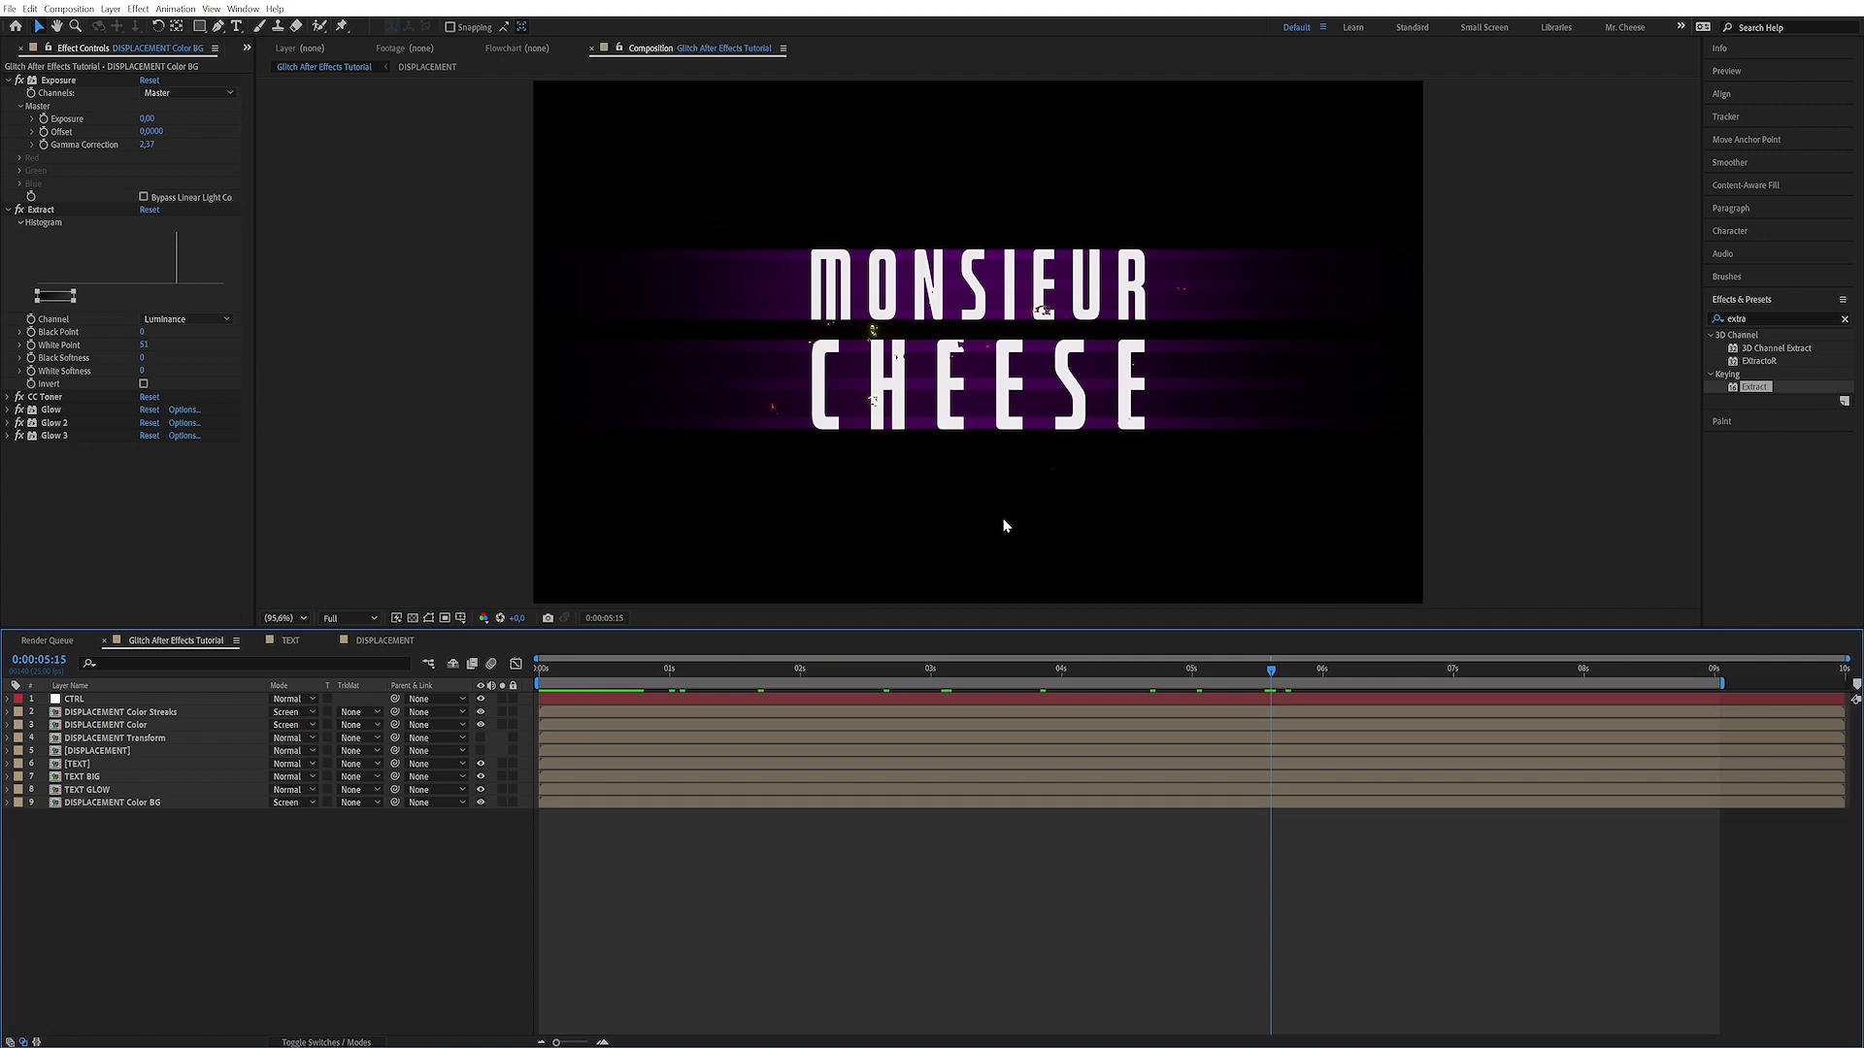
left_click(738, 682)
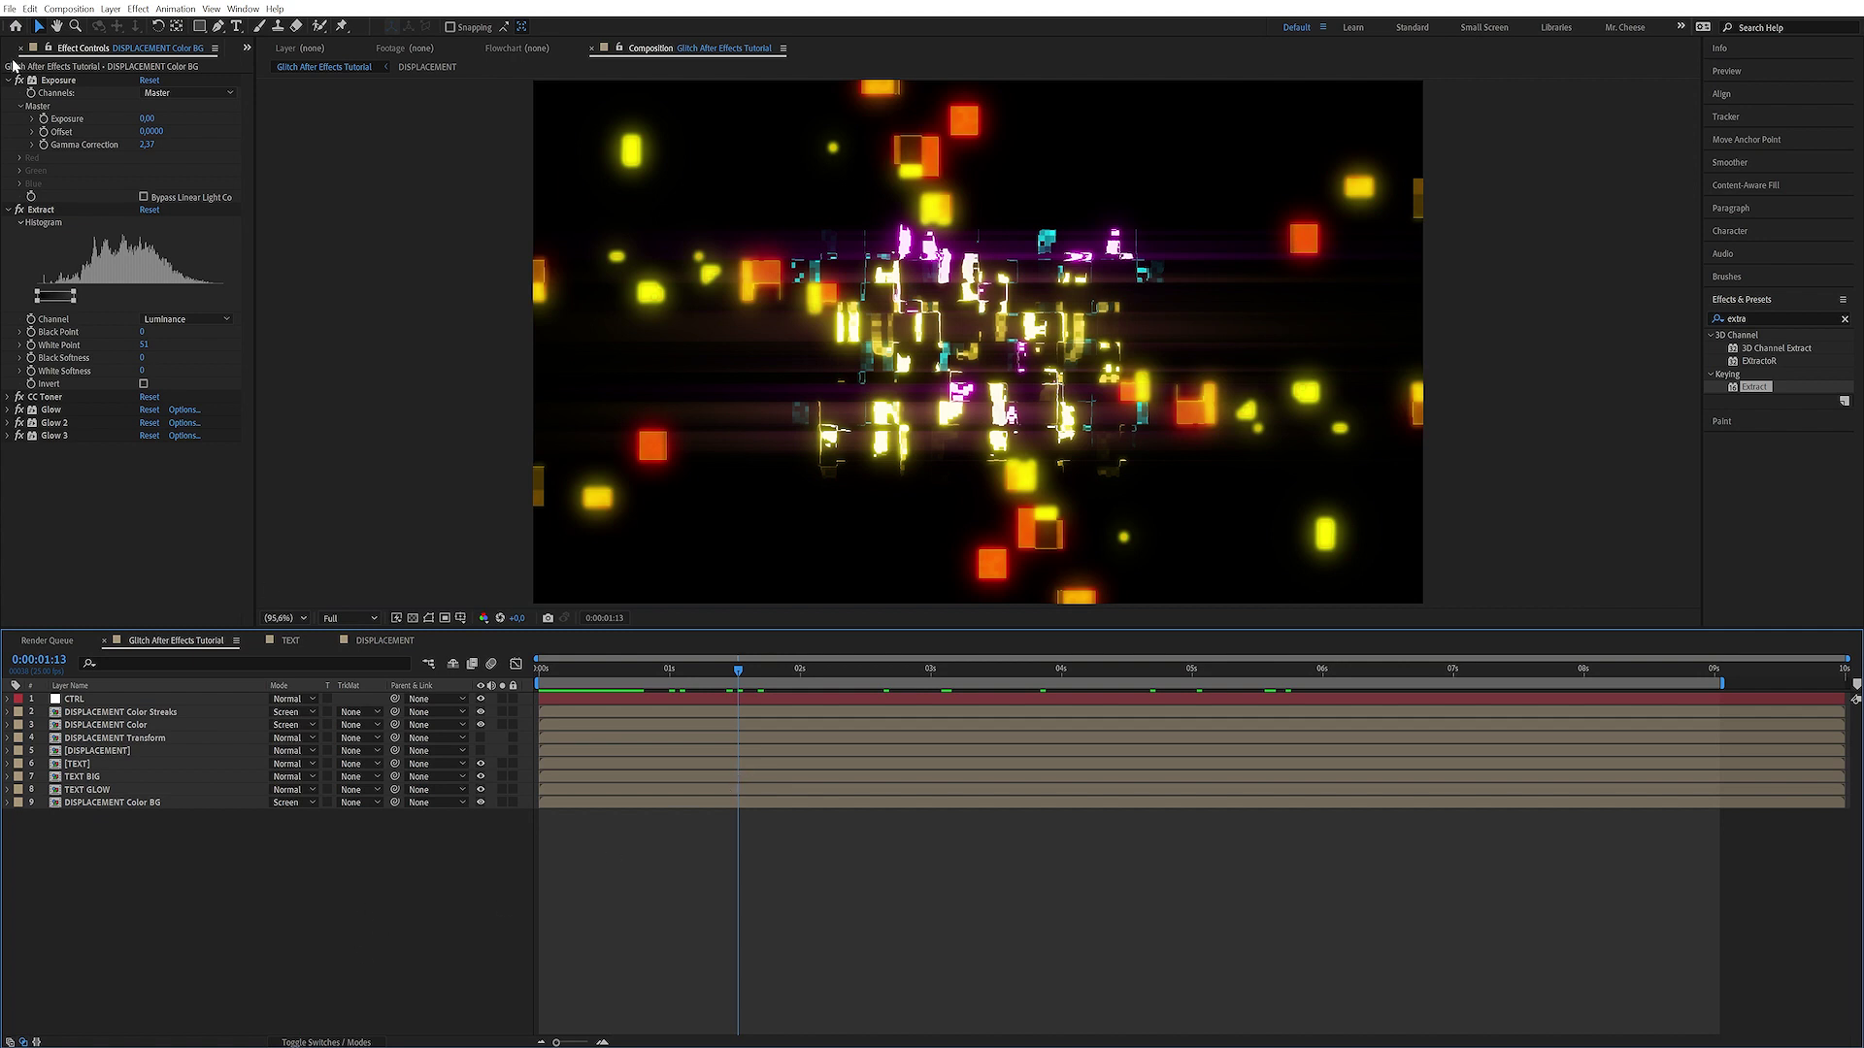
Move the TEXT and DISPLACEMENT compositions into the project's Precomps folder
left_click(247, 48)
left_click(286, 55)
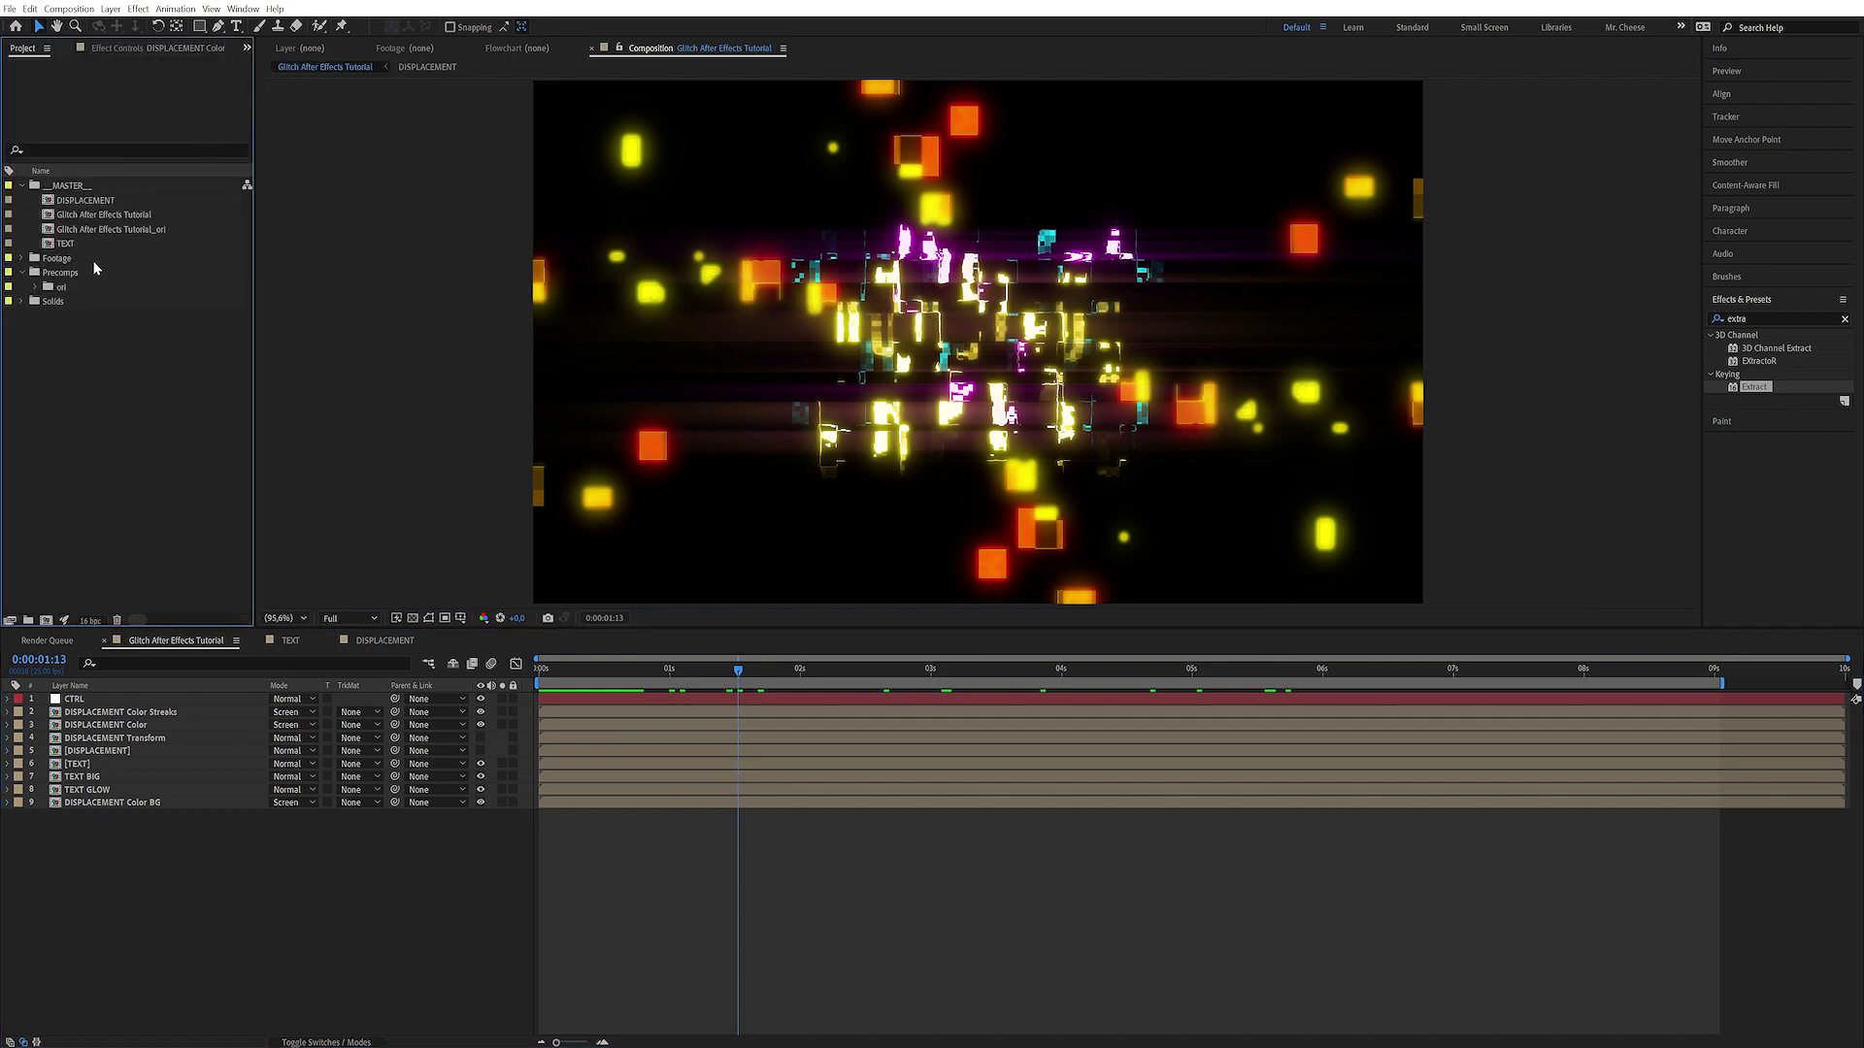
left_click_drag(63, 243, 70, 272)
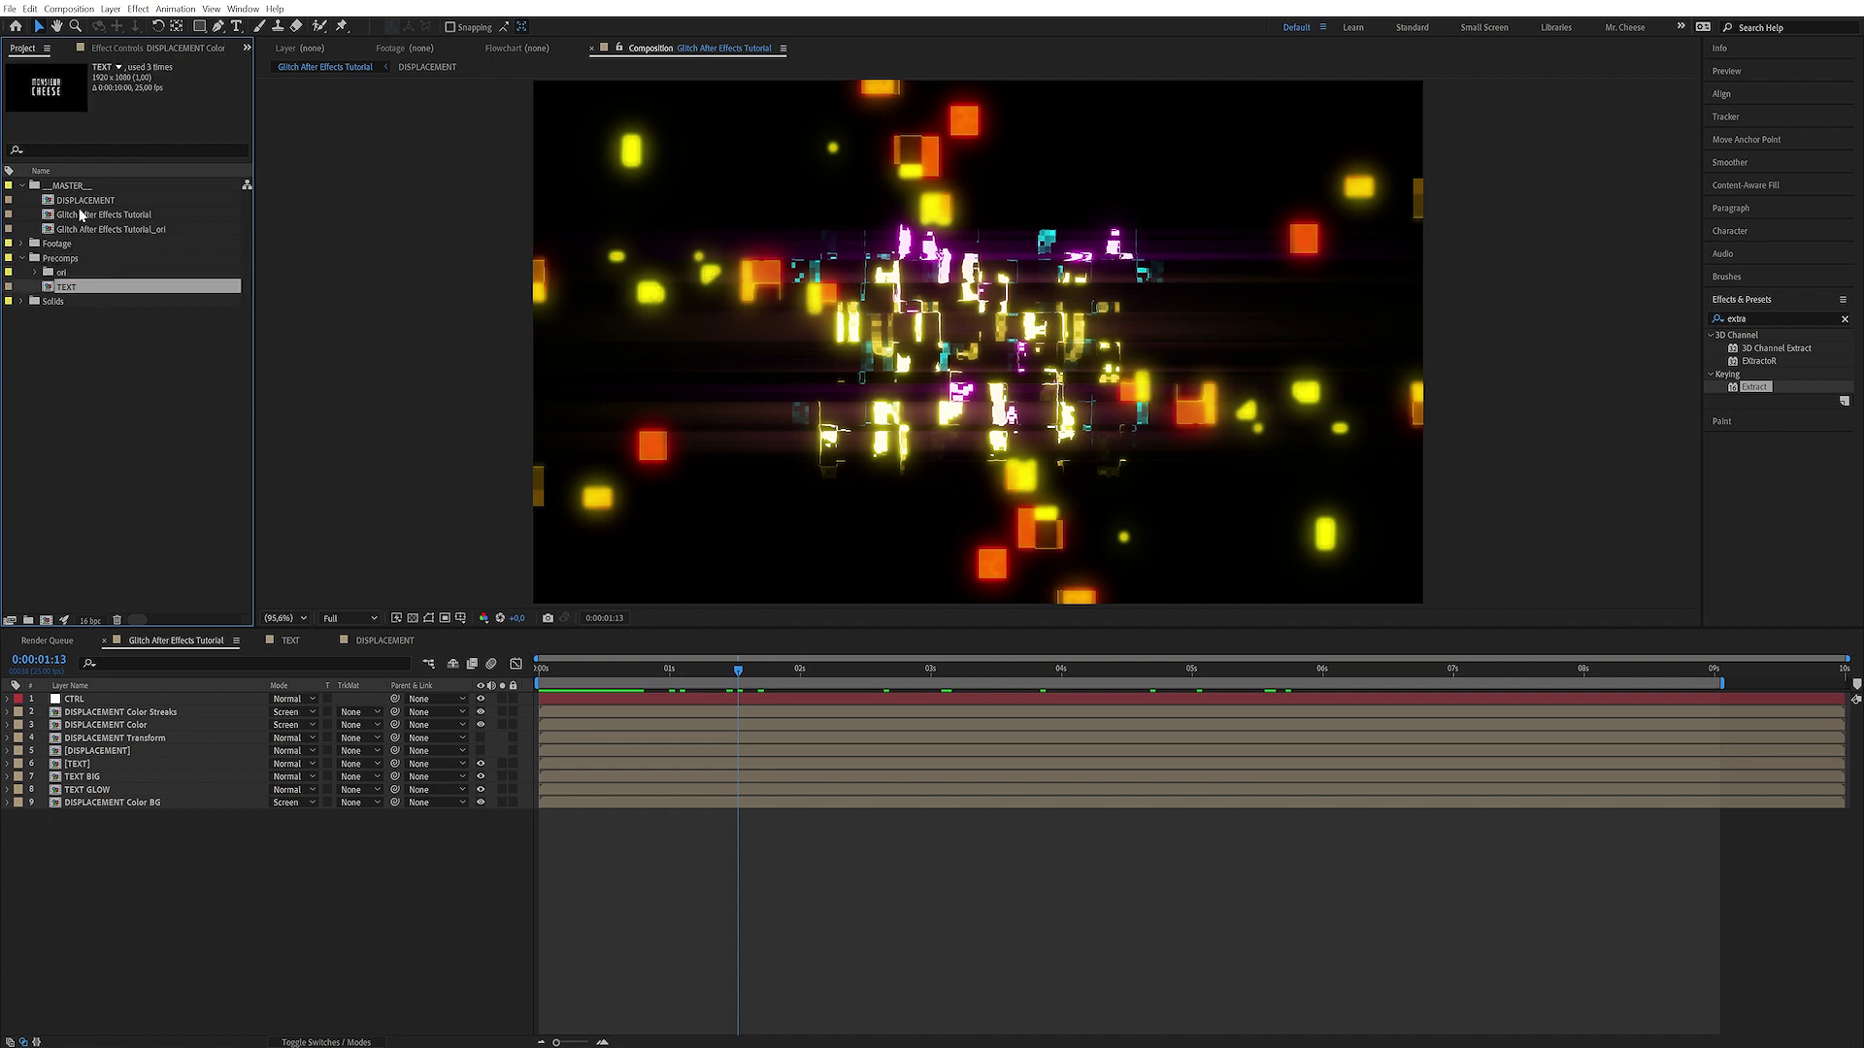
left_click(107, 202)
left_click_drag(107, 205, 115, 259)
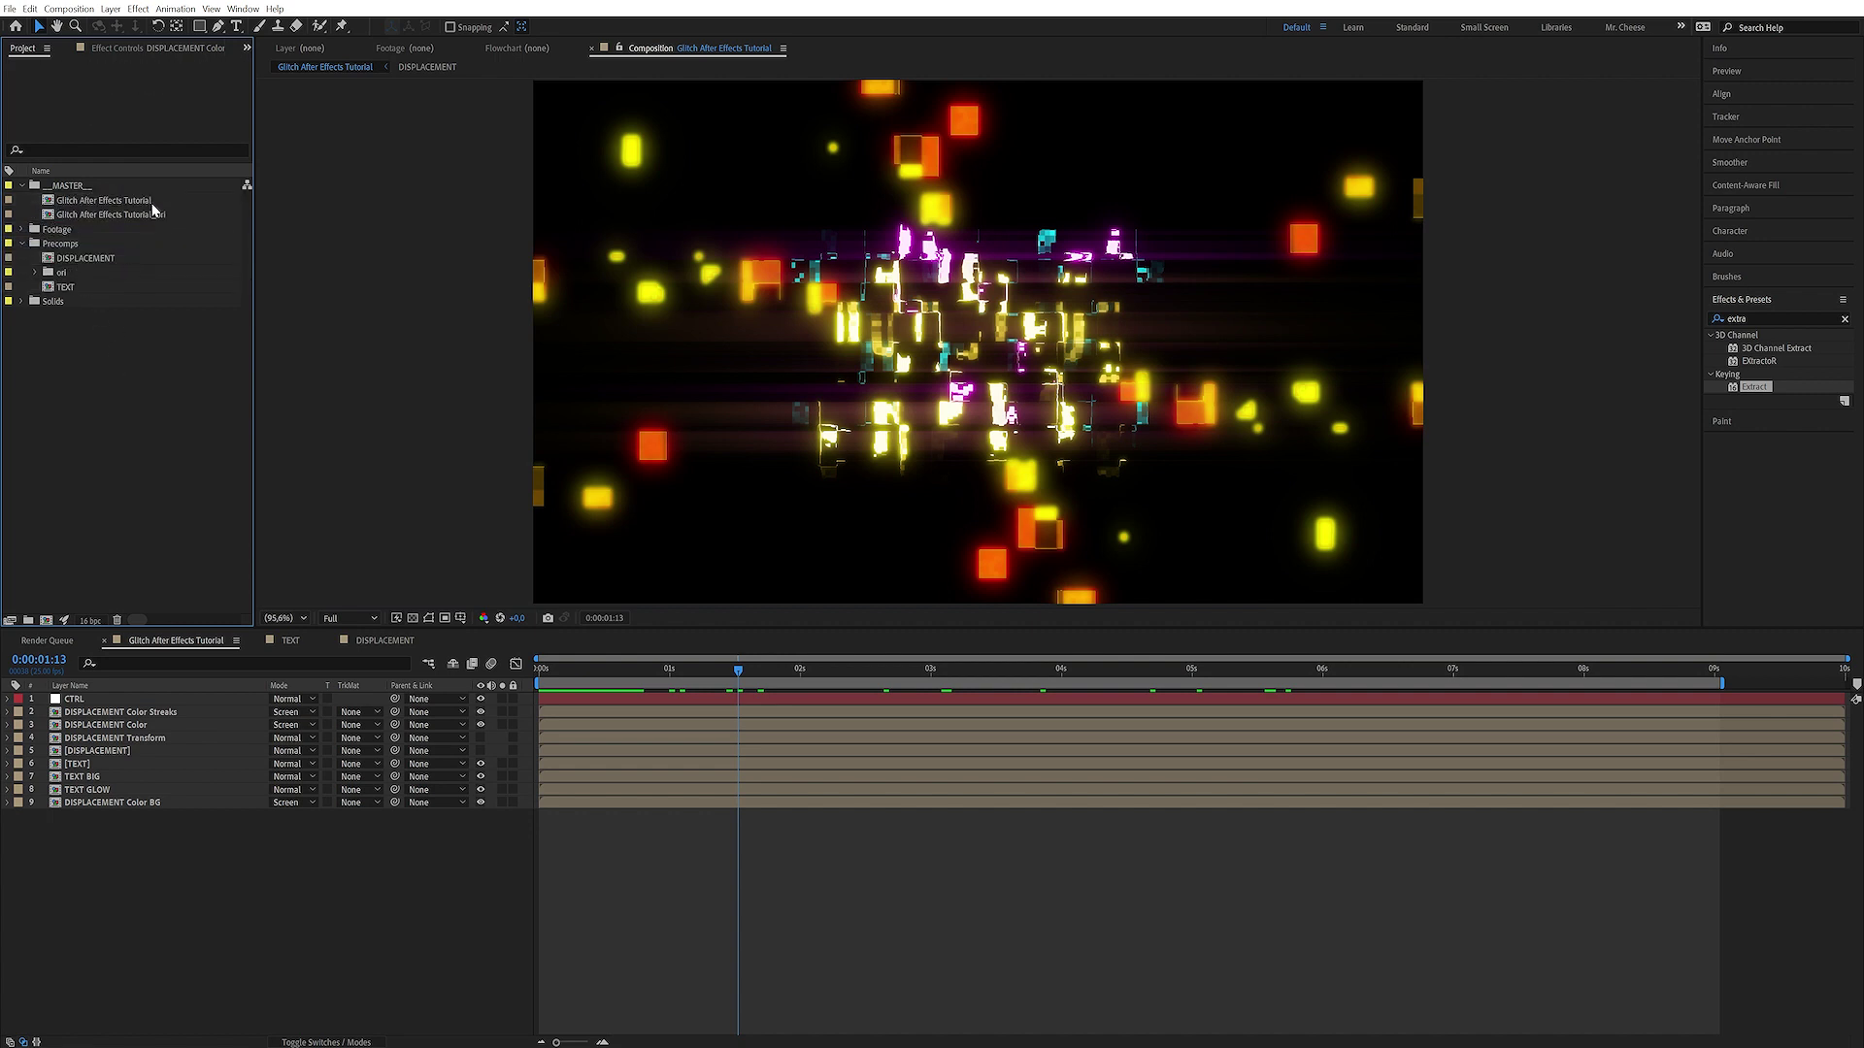
Create a new composition from Glitch After Effects Tutorial and remove the trailing 2 from its name
left_click_drag(277, 1015, 118, 681)
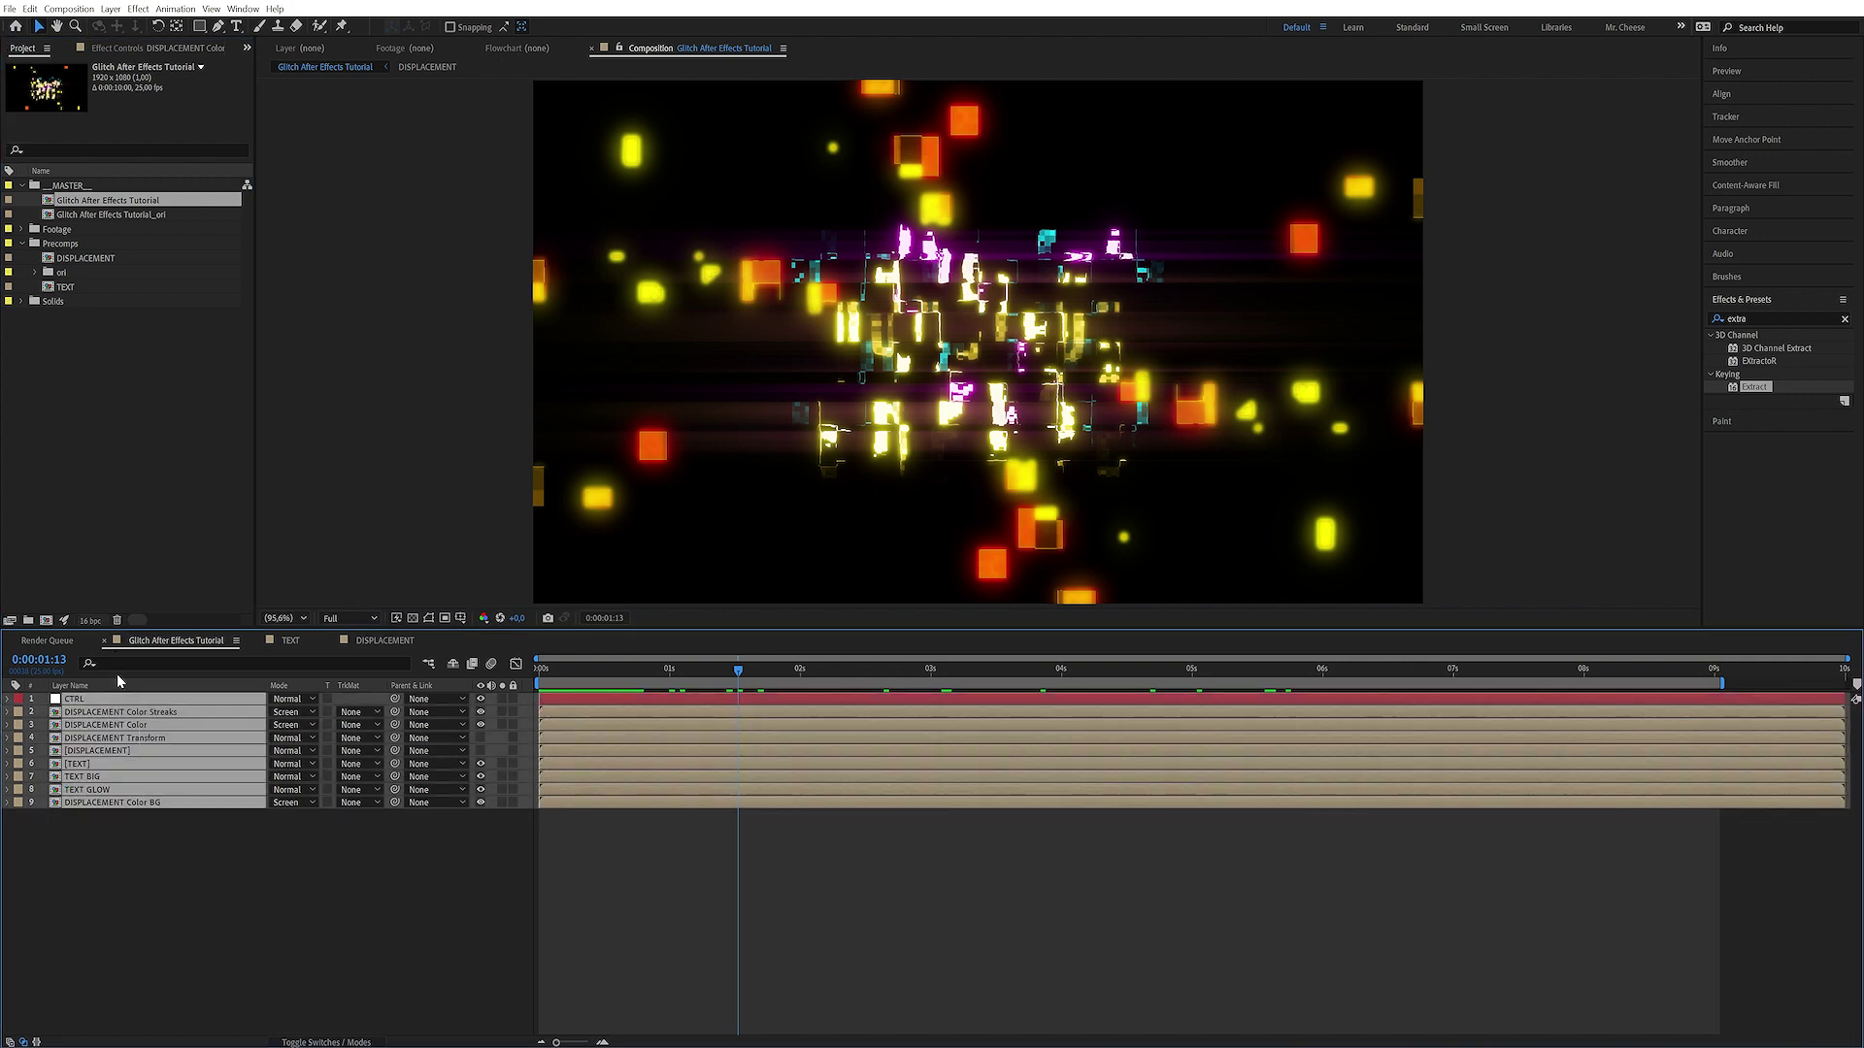
left_click_drag(137, 204, 46, 619)
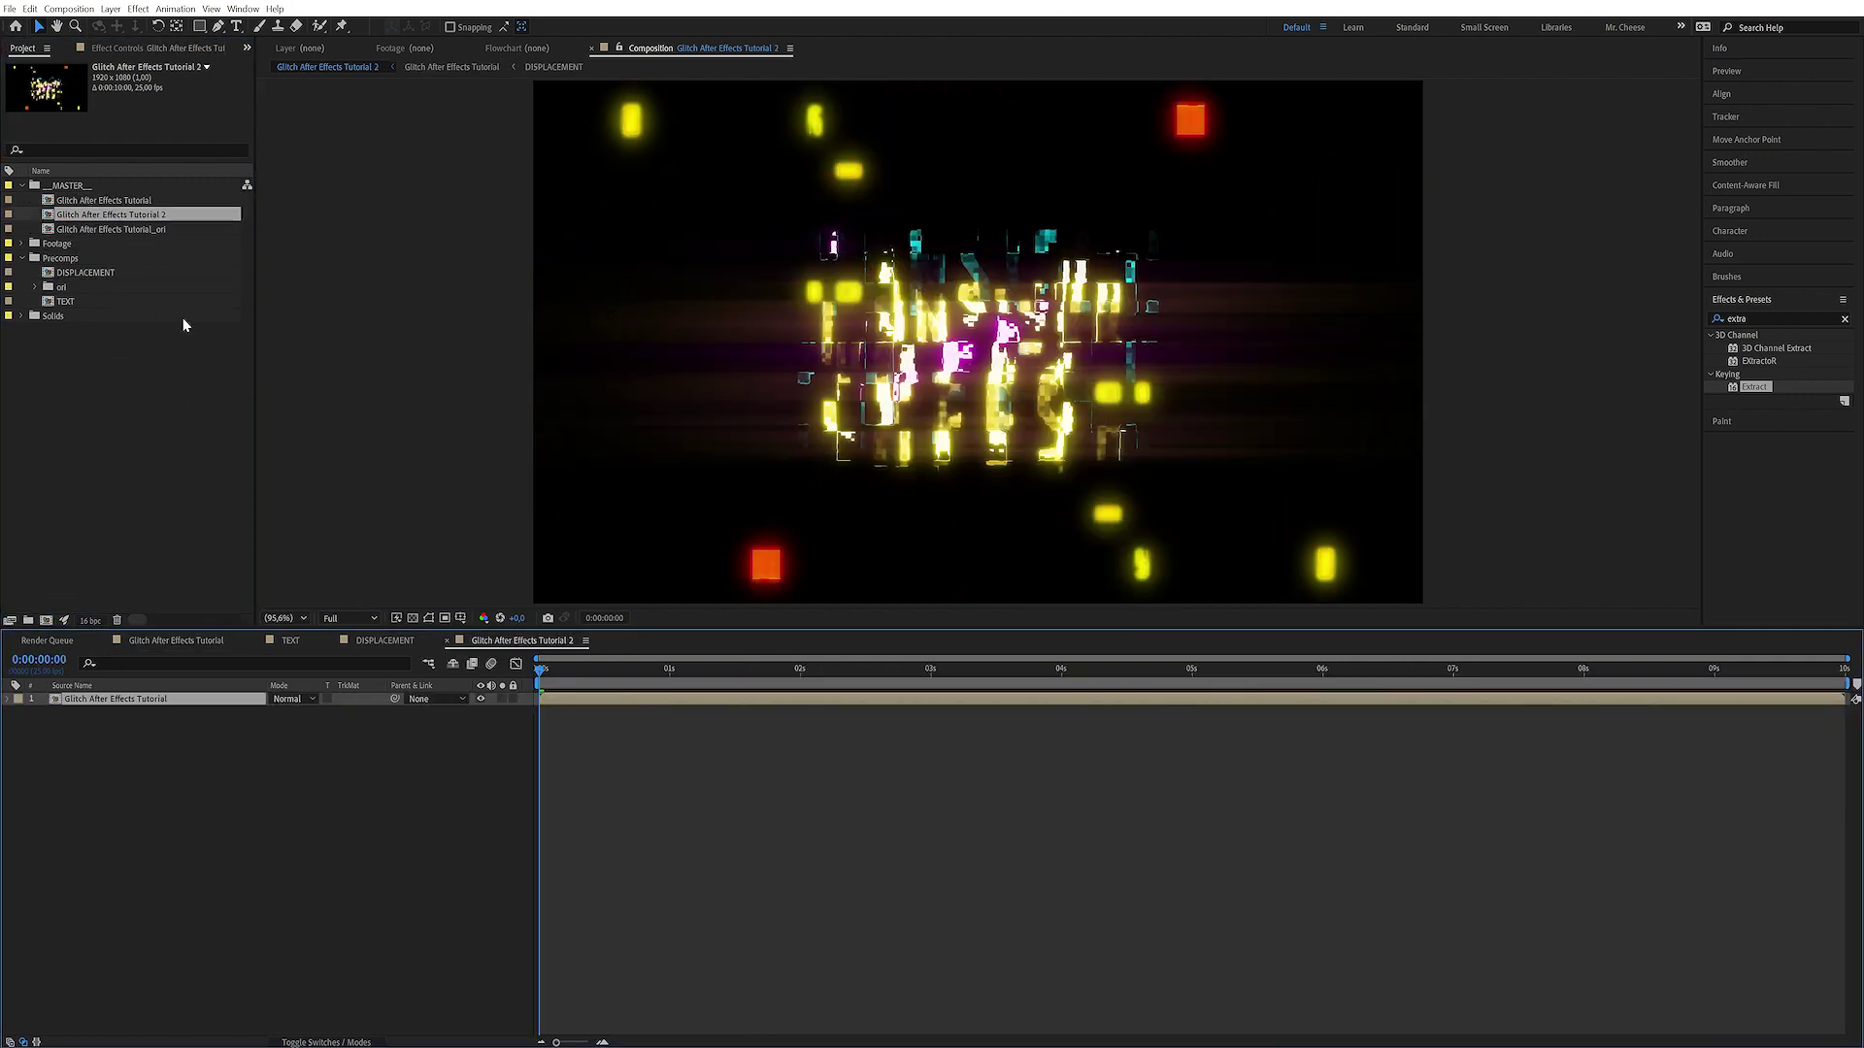
key("Return")
key("End")
key("BackSpace")
key("BackSpace")
key("Return")
Rename the nested original composition as MAIN and move it into the Precomps folder
key("Return")
key("End")
key("ctrl+a")
type("MAIn")
key("Return")
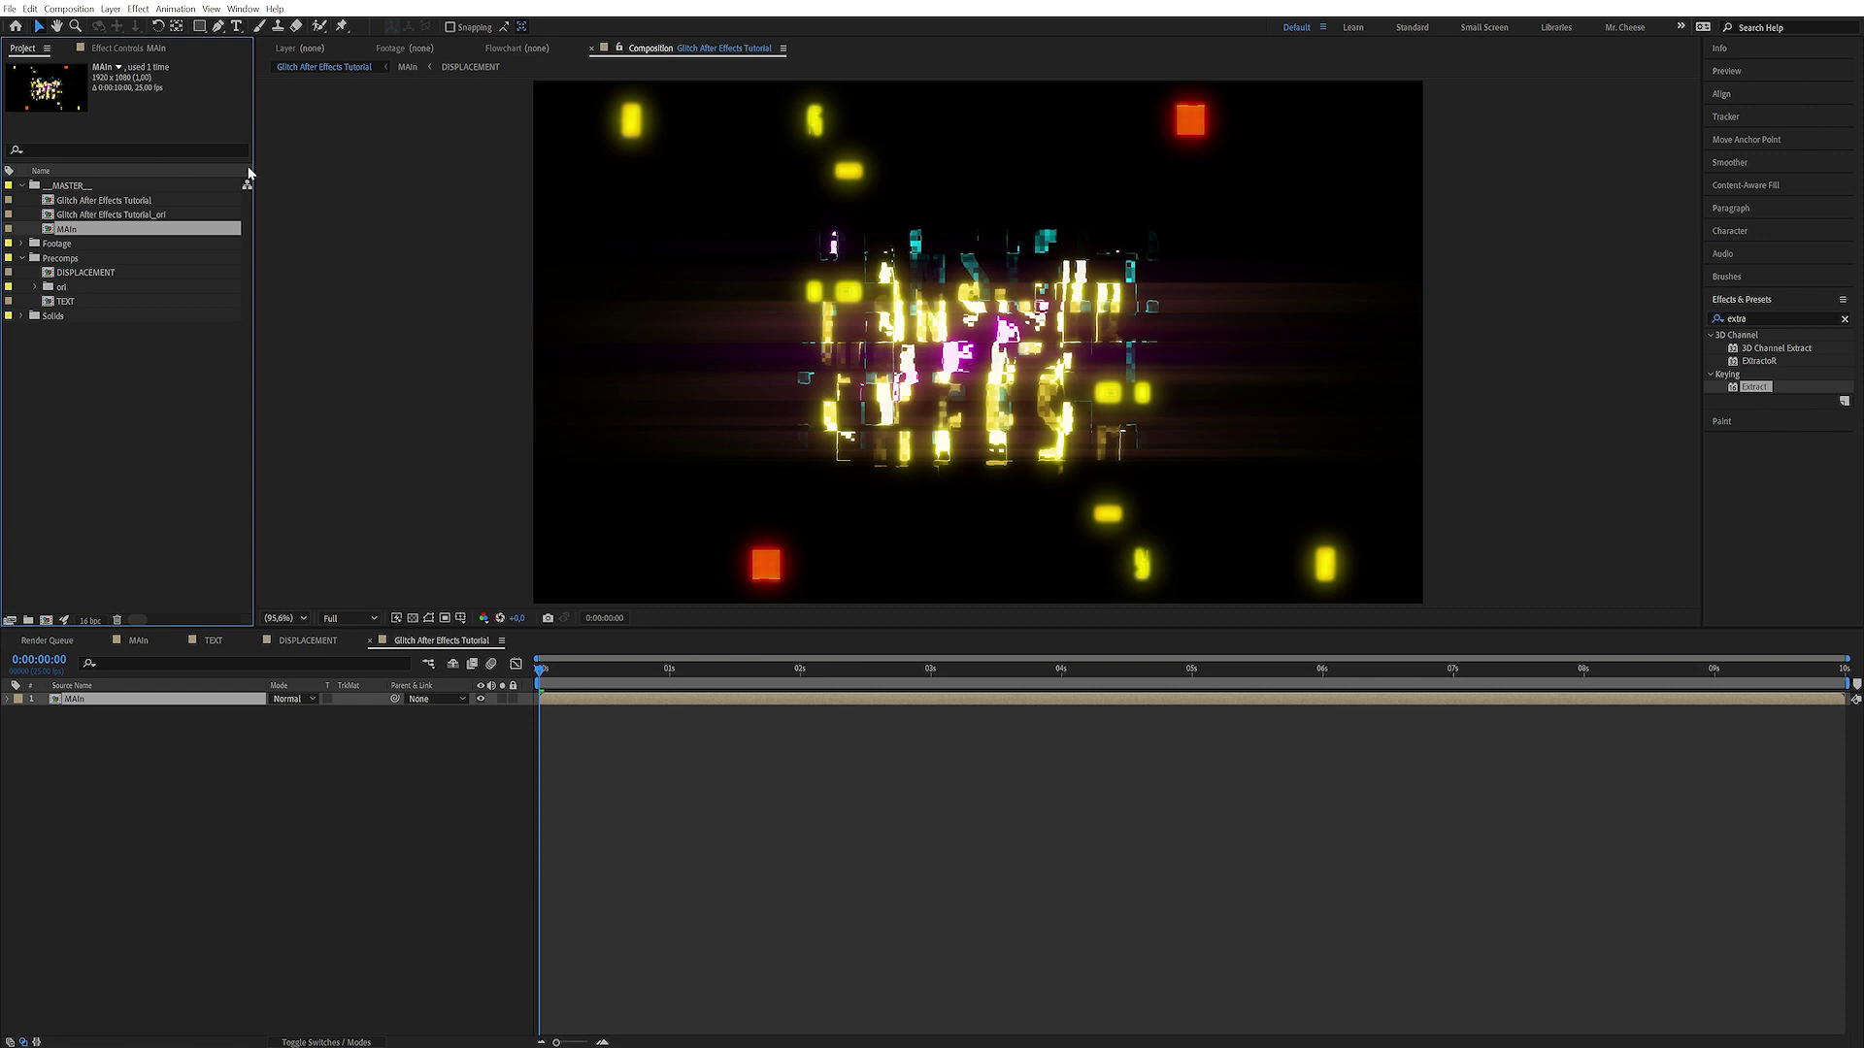
key("Return")
type("N")
key("Return")
left_click_drag(75, 231, 60, 257)
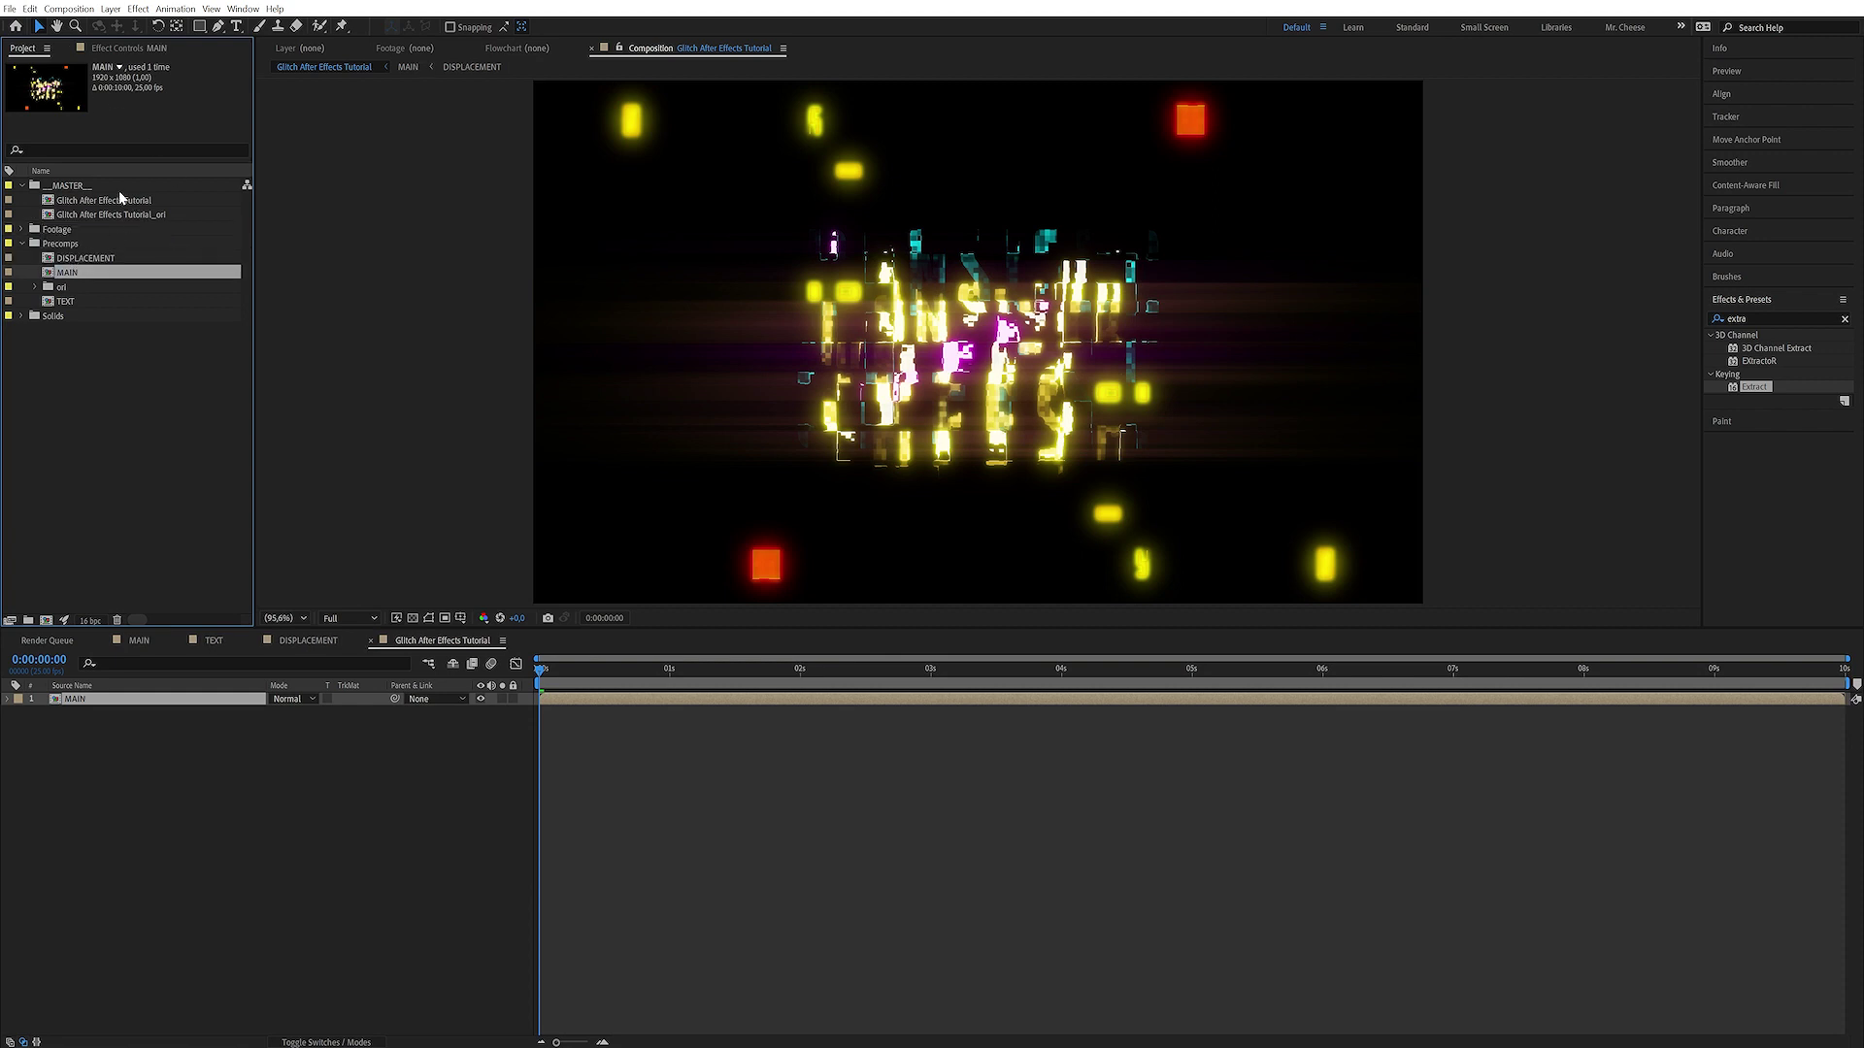
Run the ChromaticAberrationSetup_v01.jsx script on the MAIN layer in the Glitch After Effects Tutorial composition
left_click(118, 200)
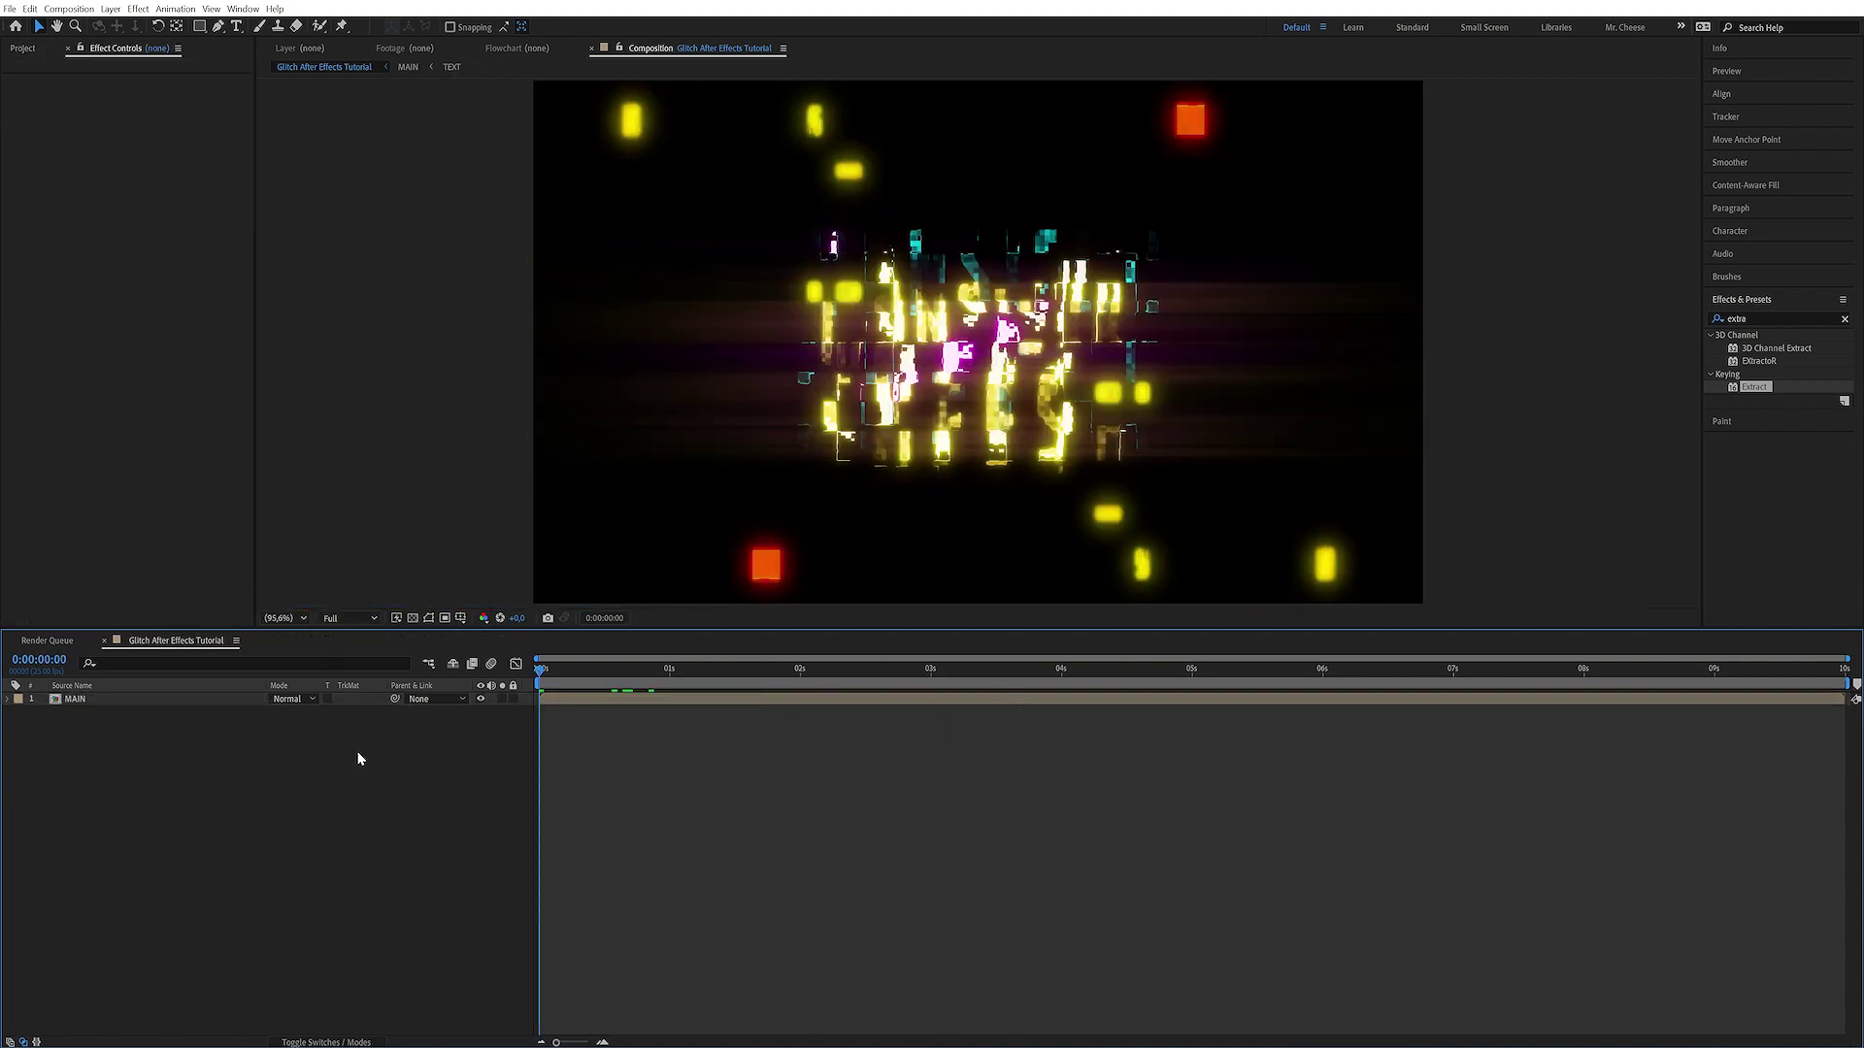
left_click(150, 699)
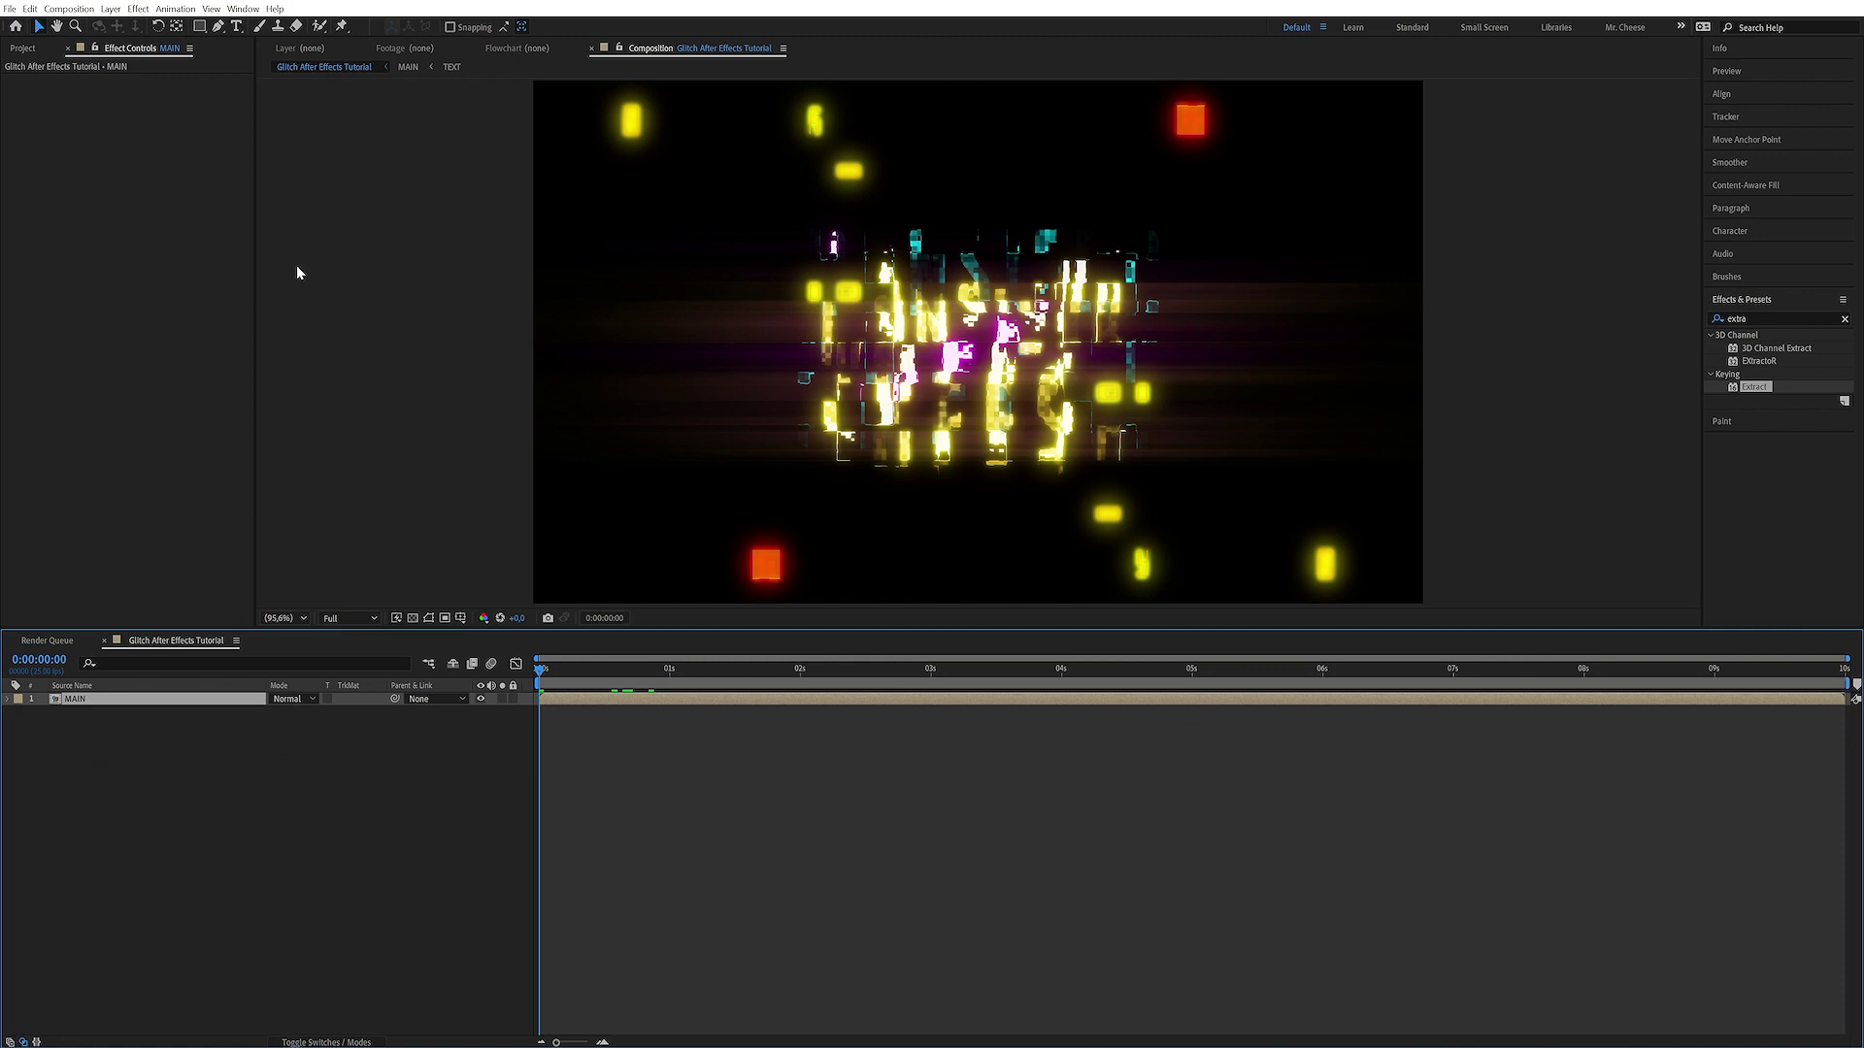
left_click(9, 9)
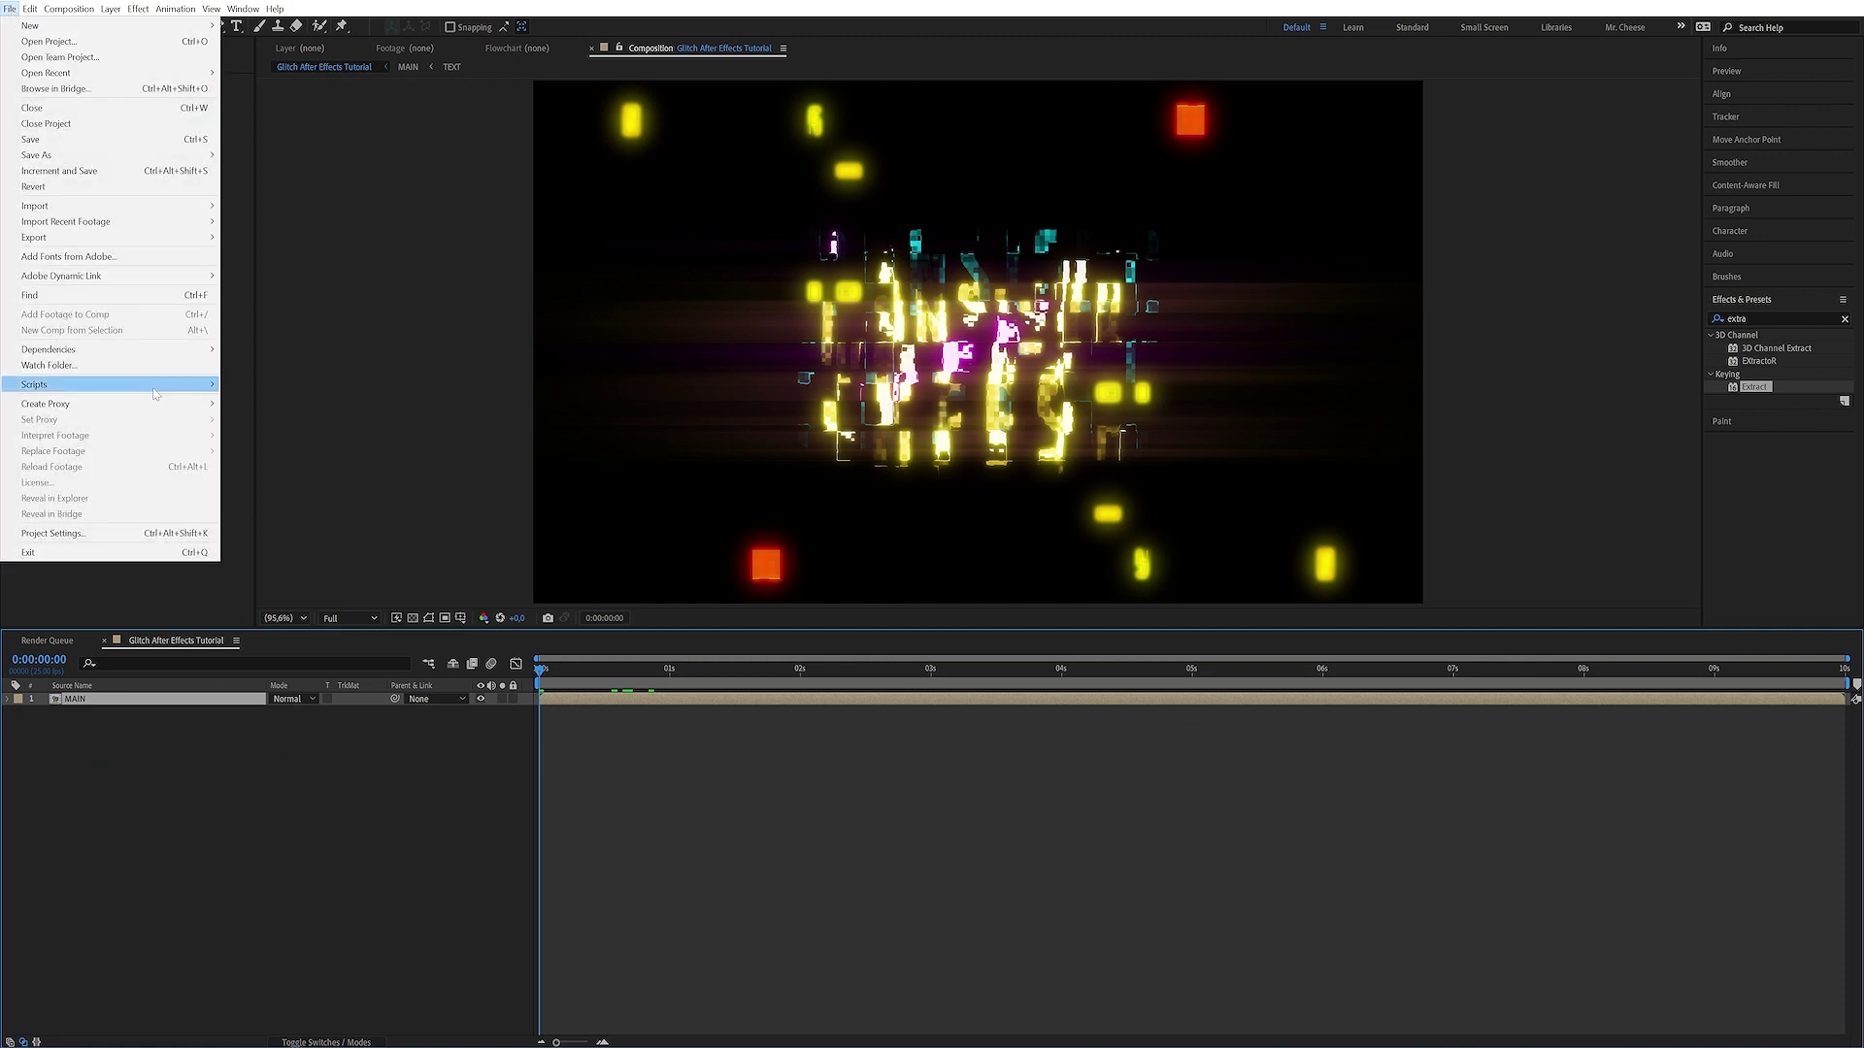
mouse_move(141, 389)
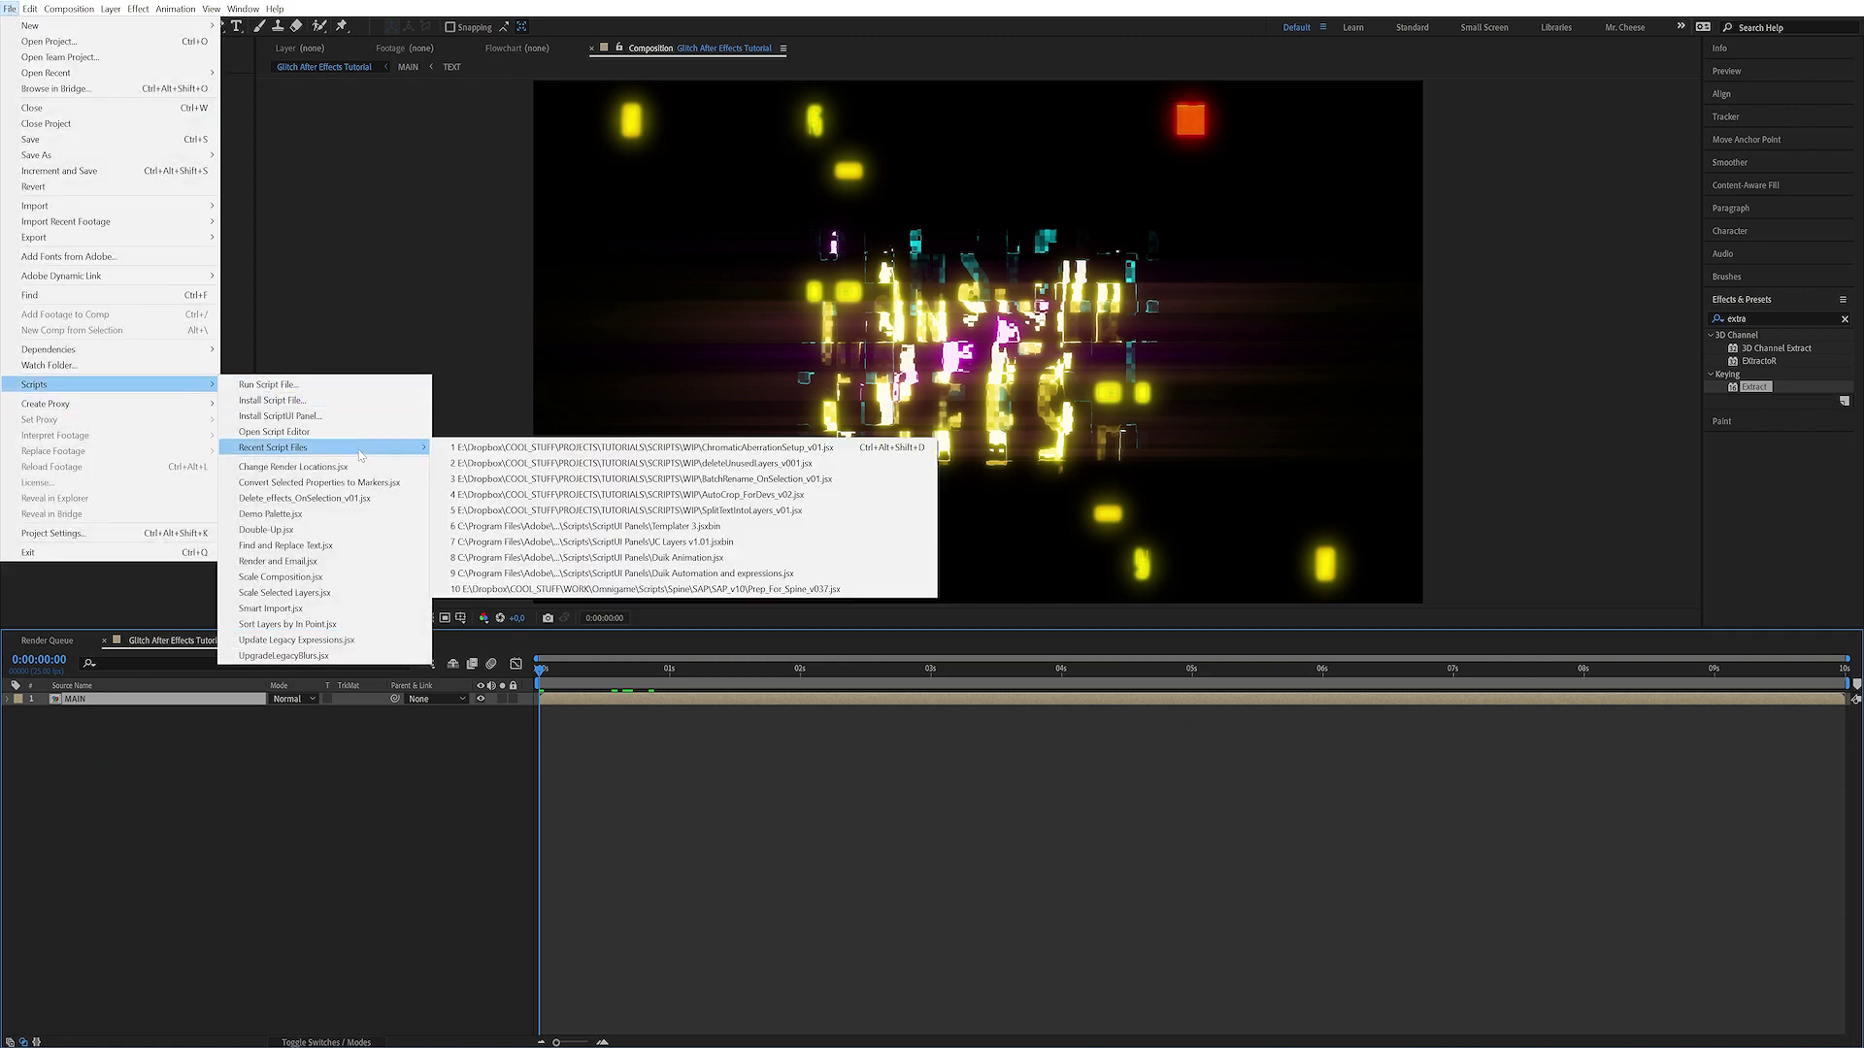
left_click(364, 386)
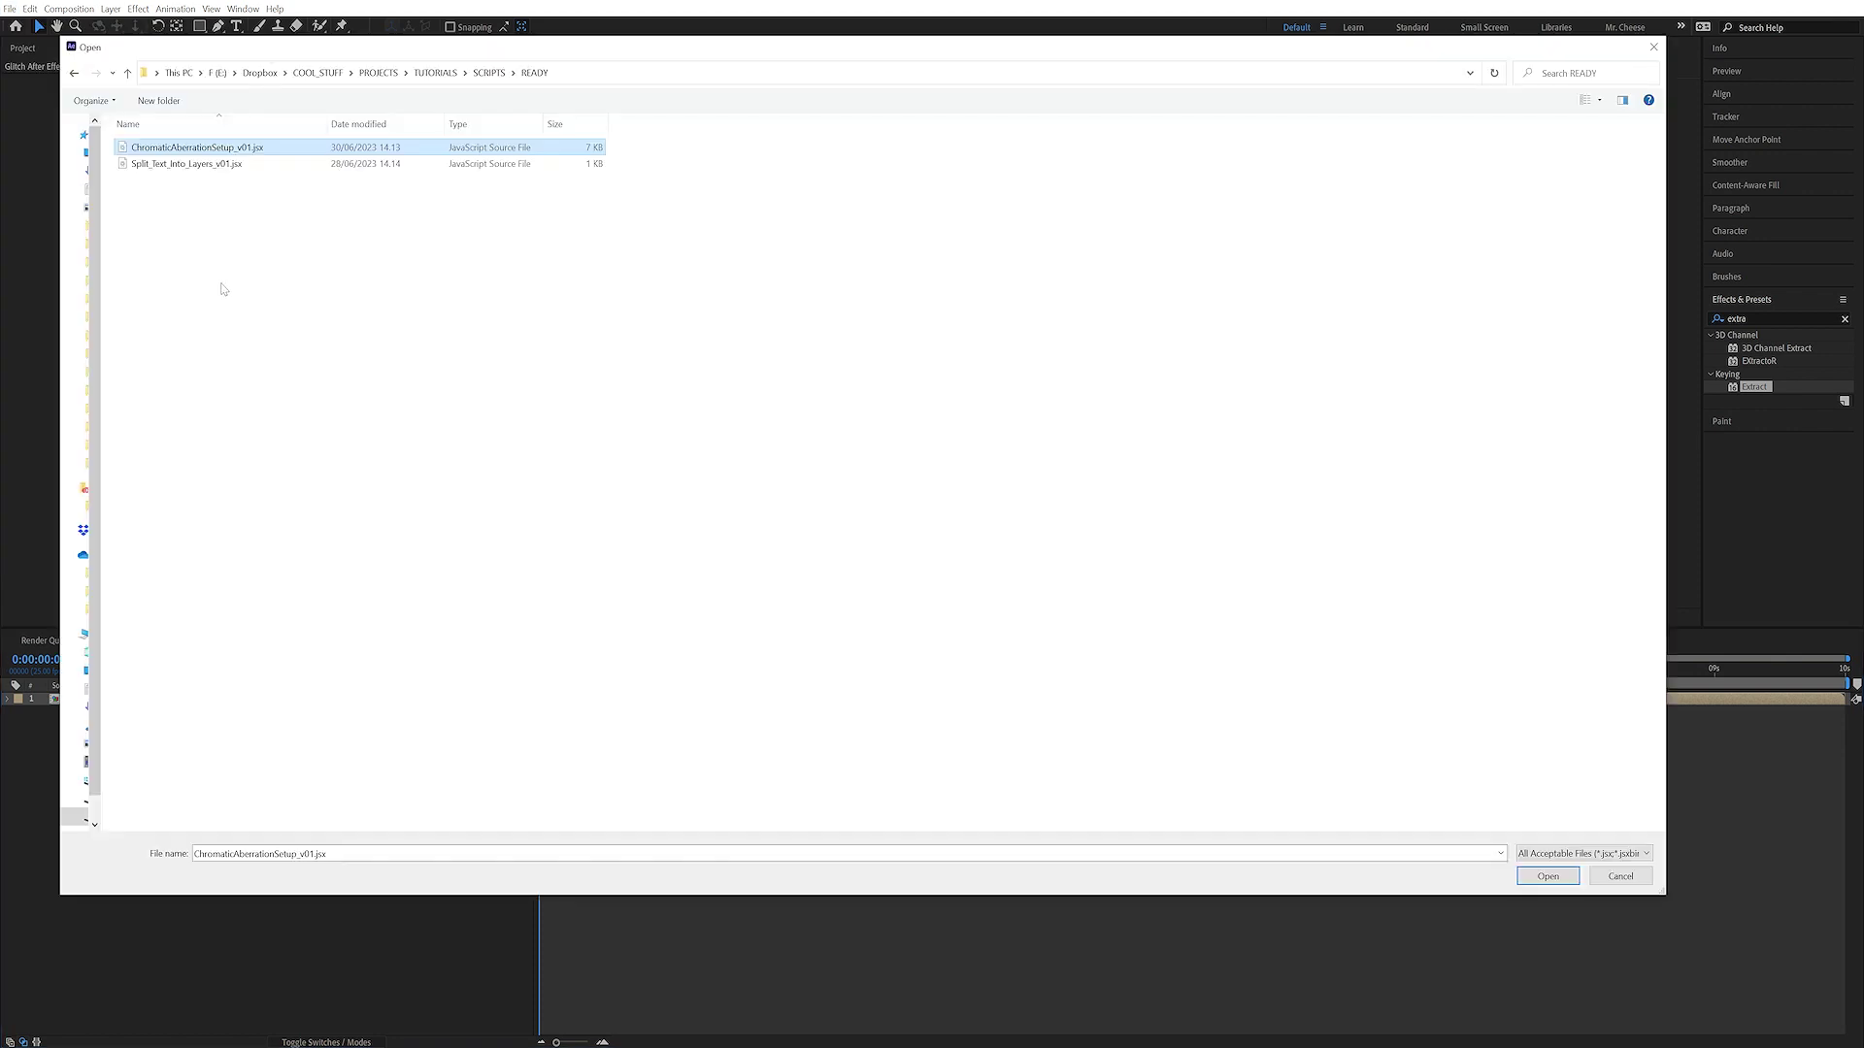
double_click(250, 153)
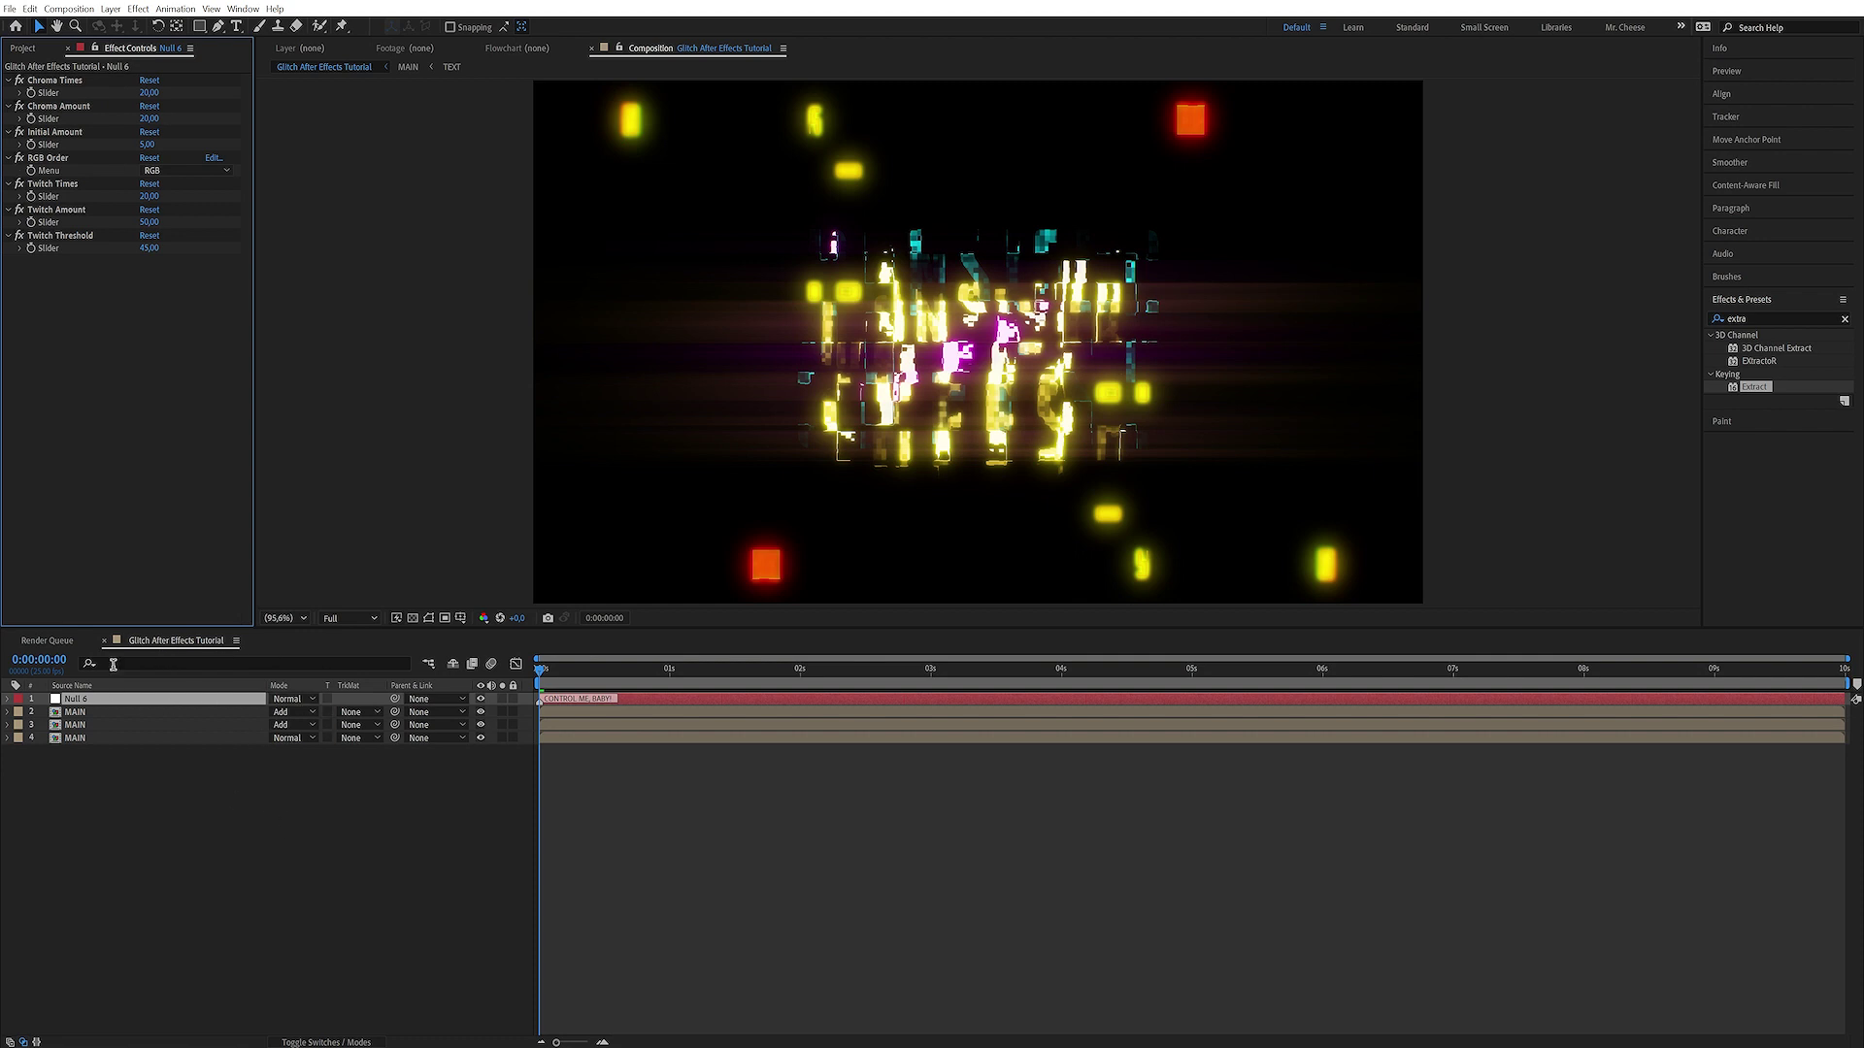
Examine the script's control and RGB layers, soloing MAIN B and MAIN R in turn, and preview the animation
left_click(142, 802)
left_click(136, 695)
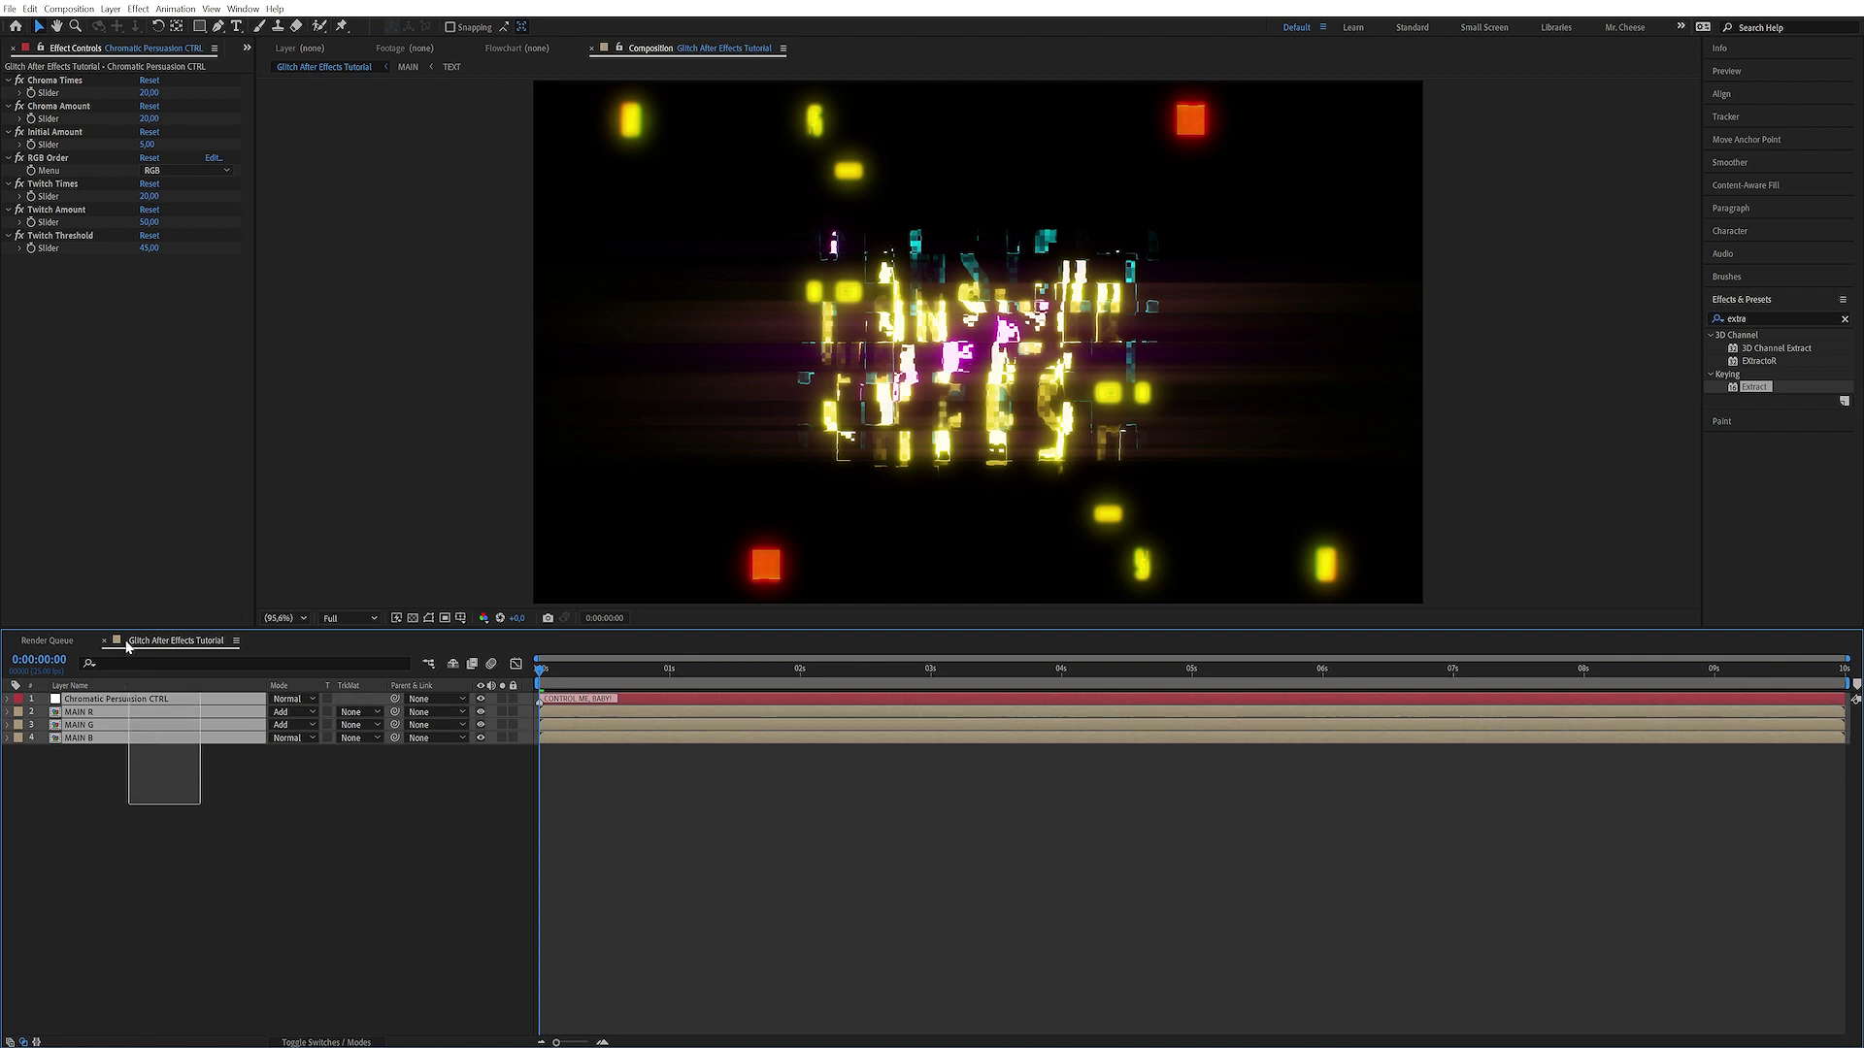
left_click_drag(140, 780, 138, 720)
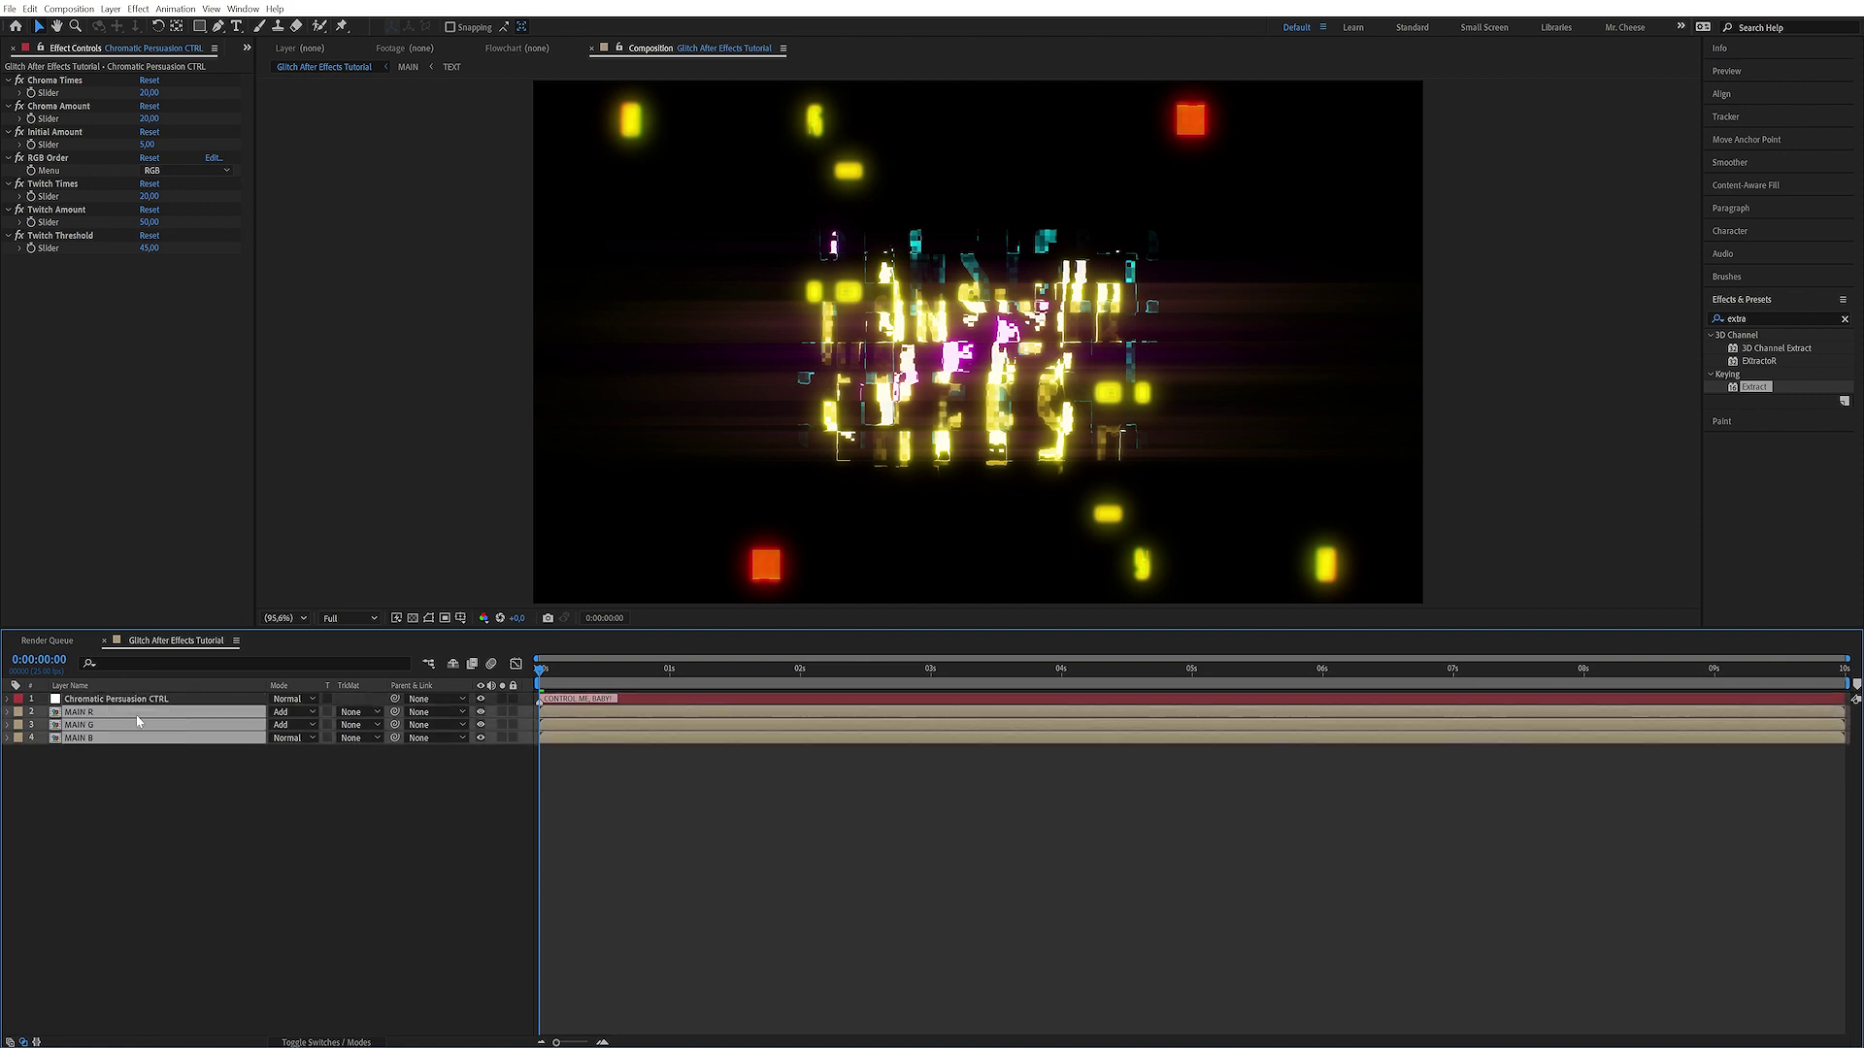
left_click(504, 750)
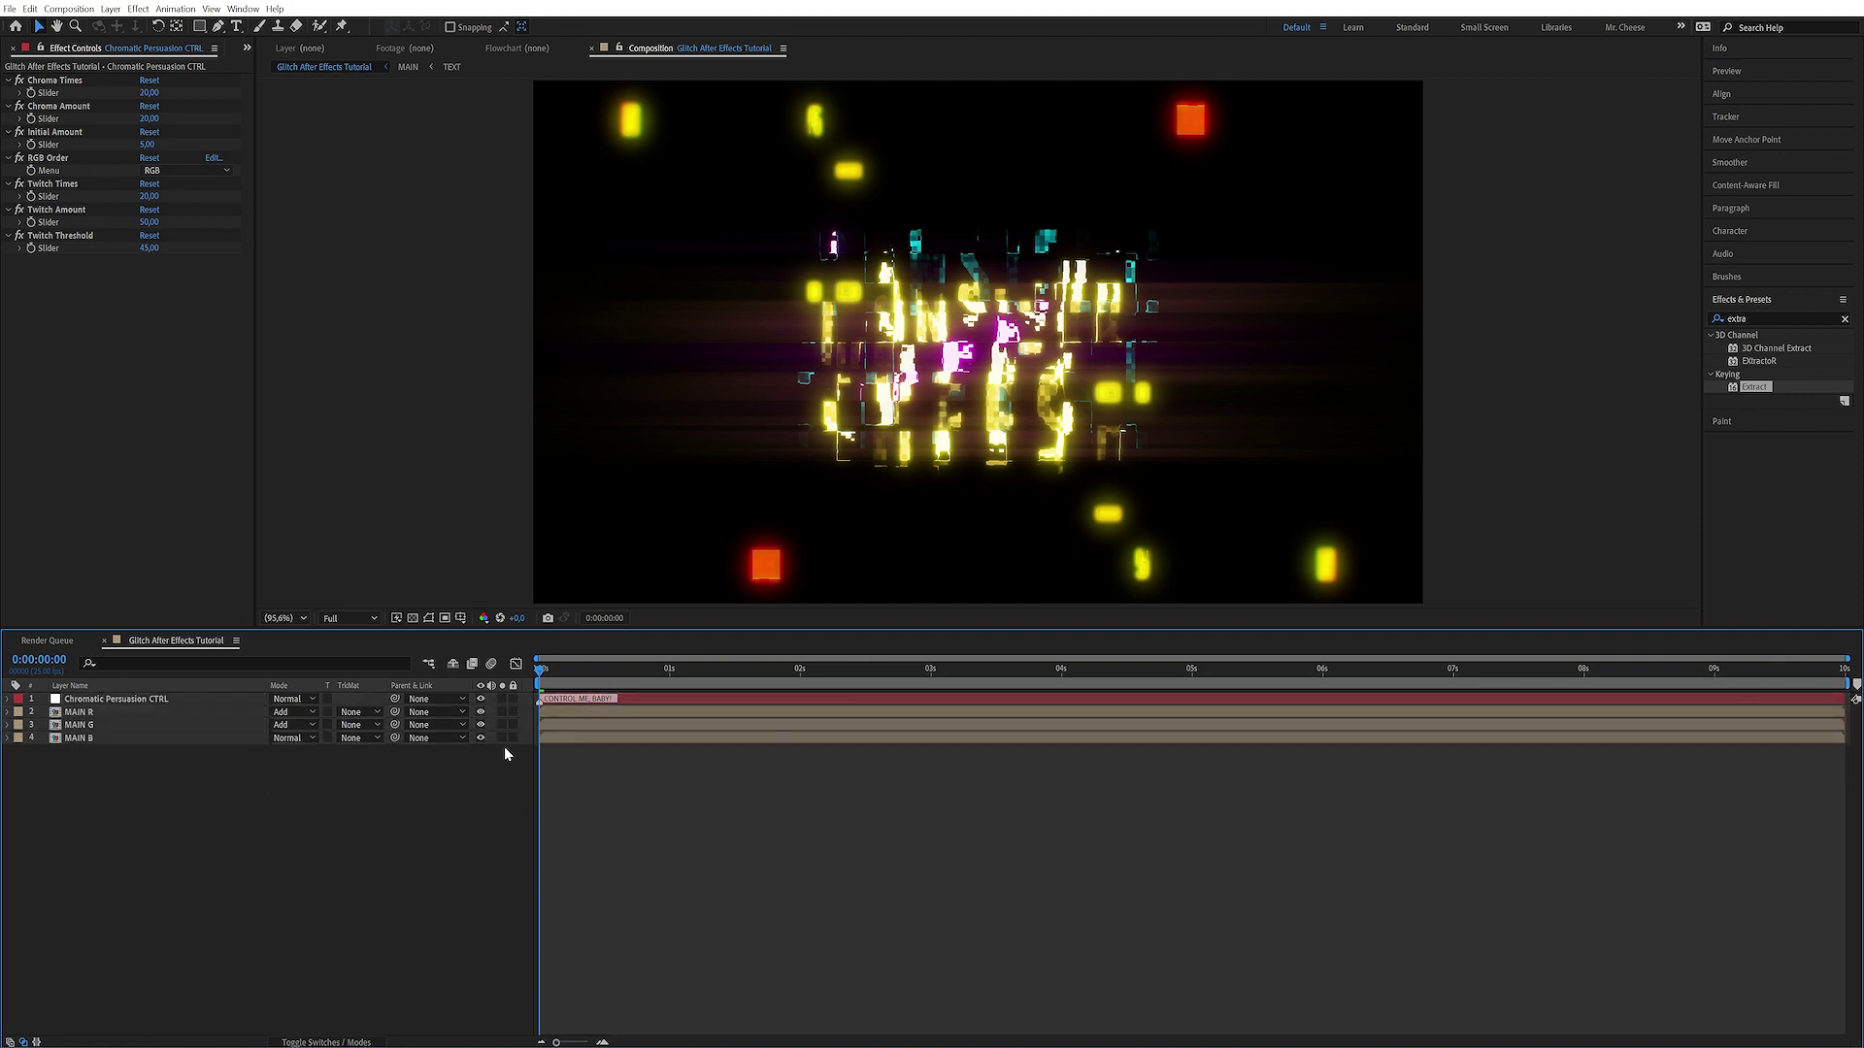
left_click(502, 738)
left_click(502, 738)
left_click(502, 711)
left_click(502, 712)
key("space")
key("space")
Try a different Chroma Times value on Chromatic Persuasion CTRL, undo it, and play and scrub the opening frames
left_click(55, 83)
left_click_drag(153, 90, 163, 90)
key("ctrl+z")
key("space")
left_click_drag(730, 668, 561, 668)
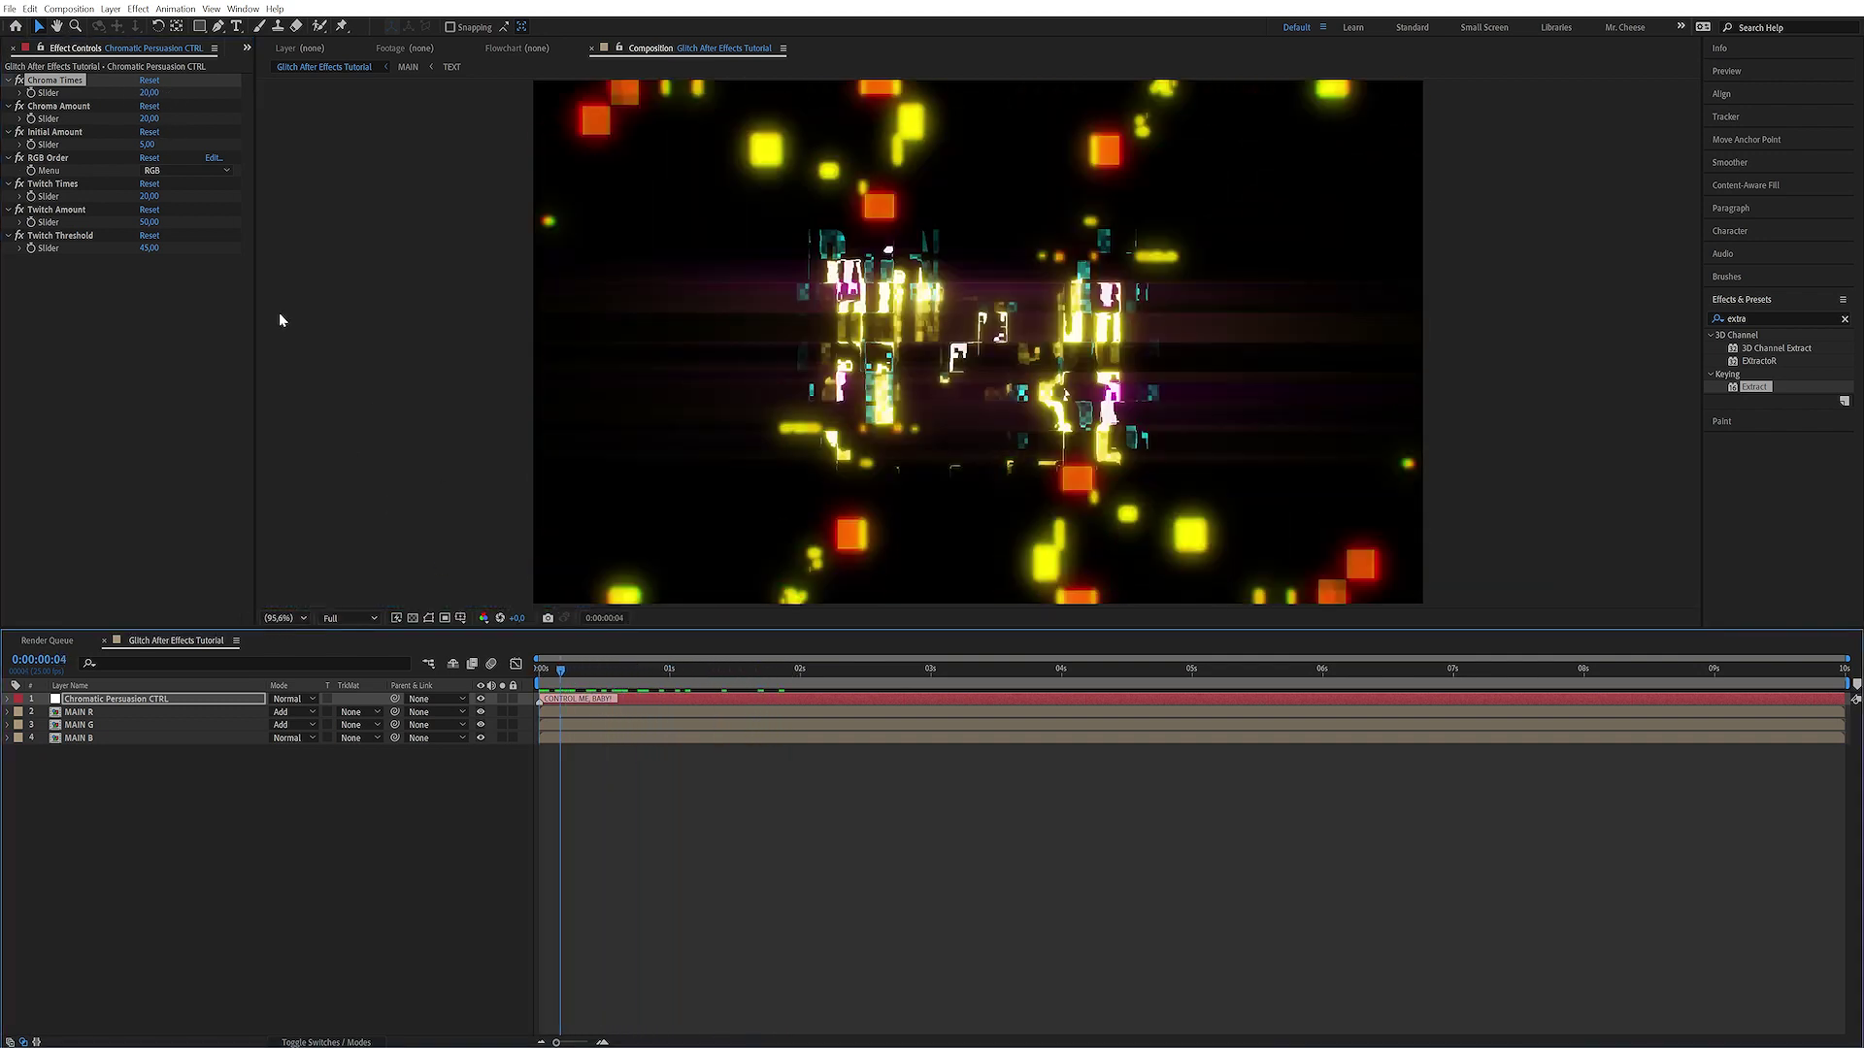
Try a Chroma Amount of 387 on Chromatic Persuasion CTRL and undo the change
left_click_drag(148, 118, 214, 117)
key("ctrl+z")
key("ctrl+z")
key("ctrl+z")
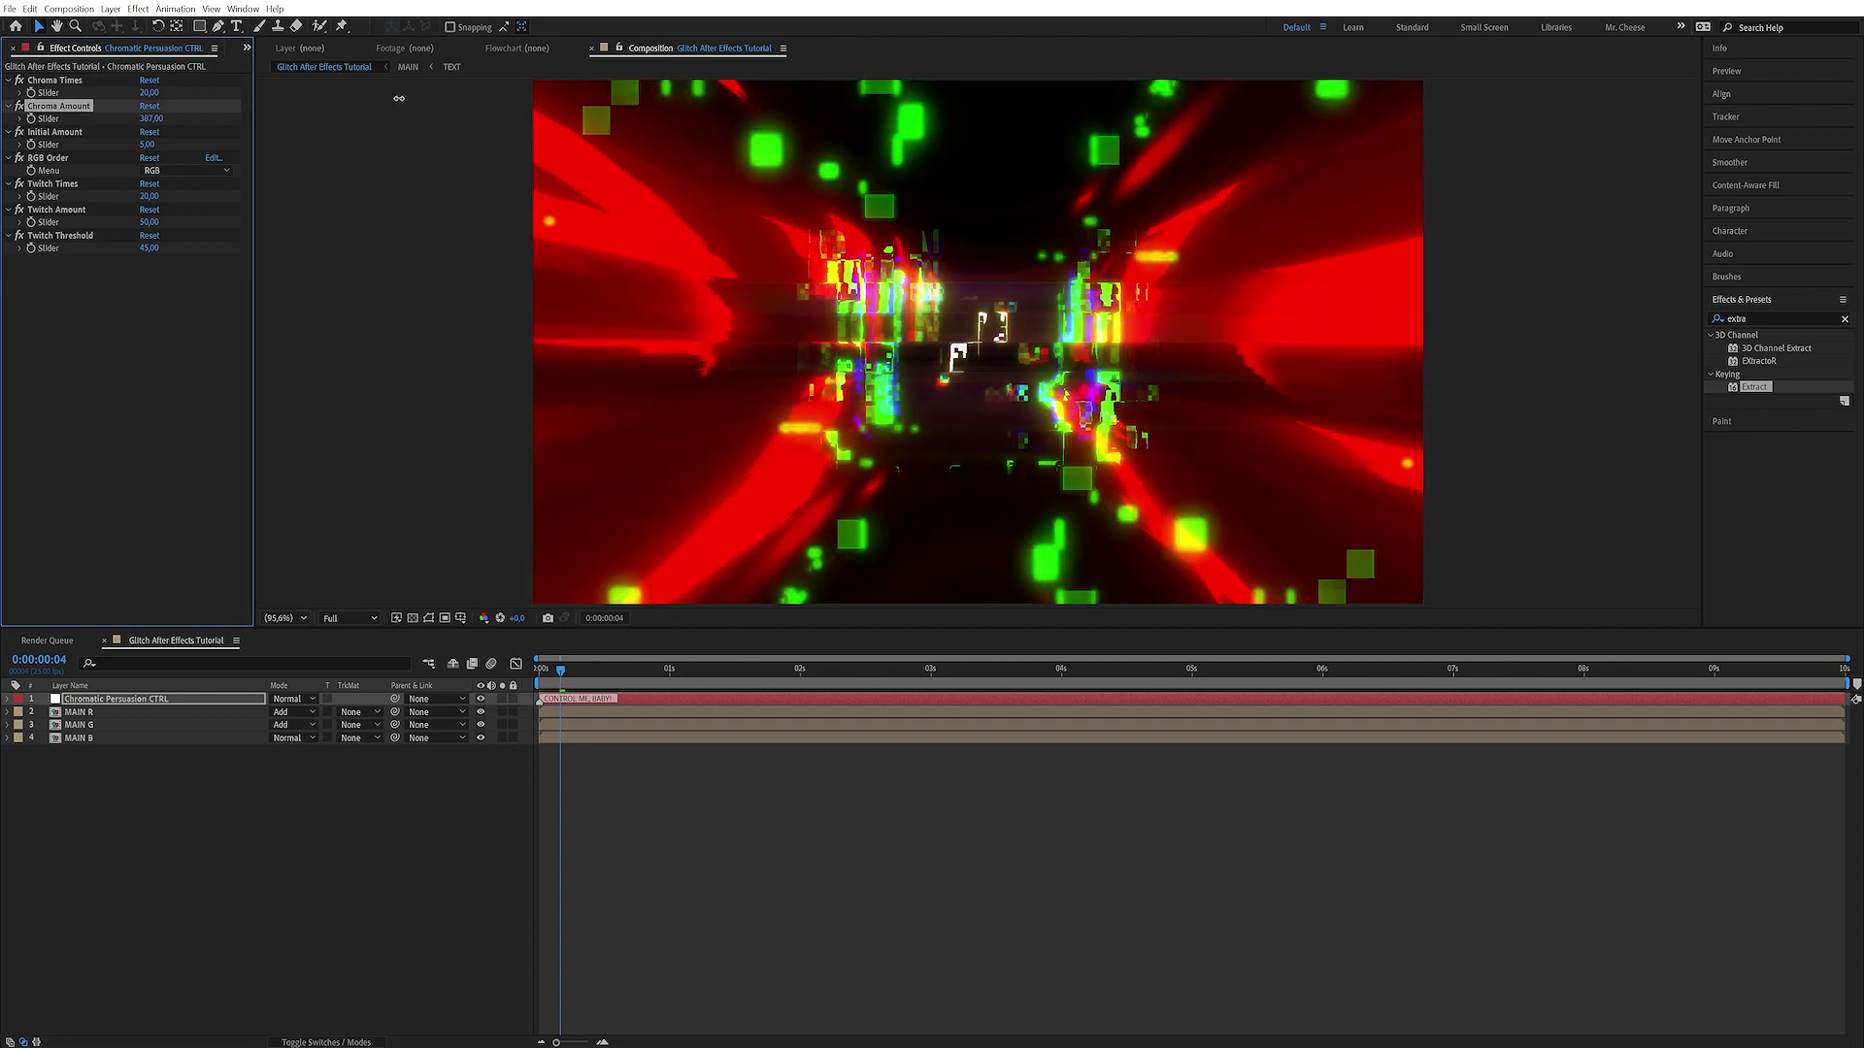
key("ctrl+z")
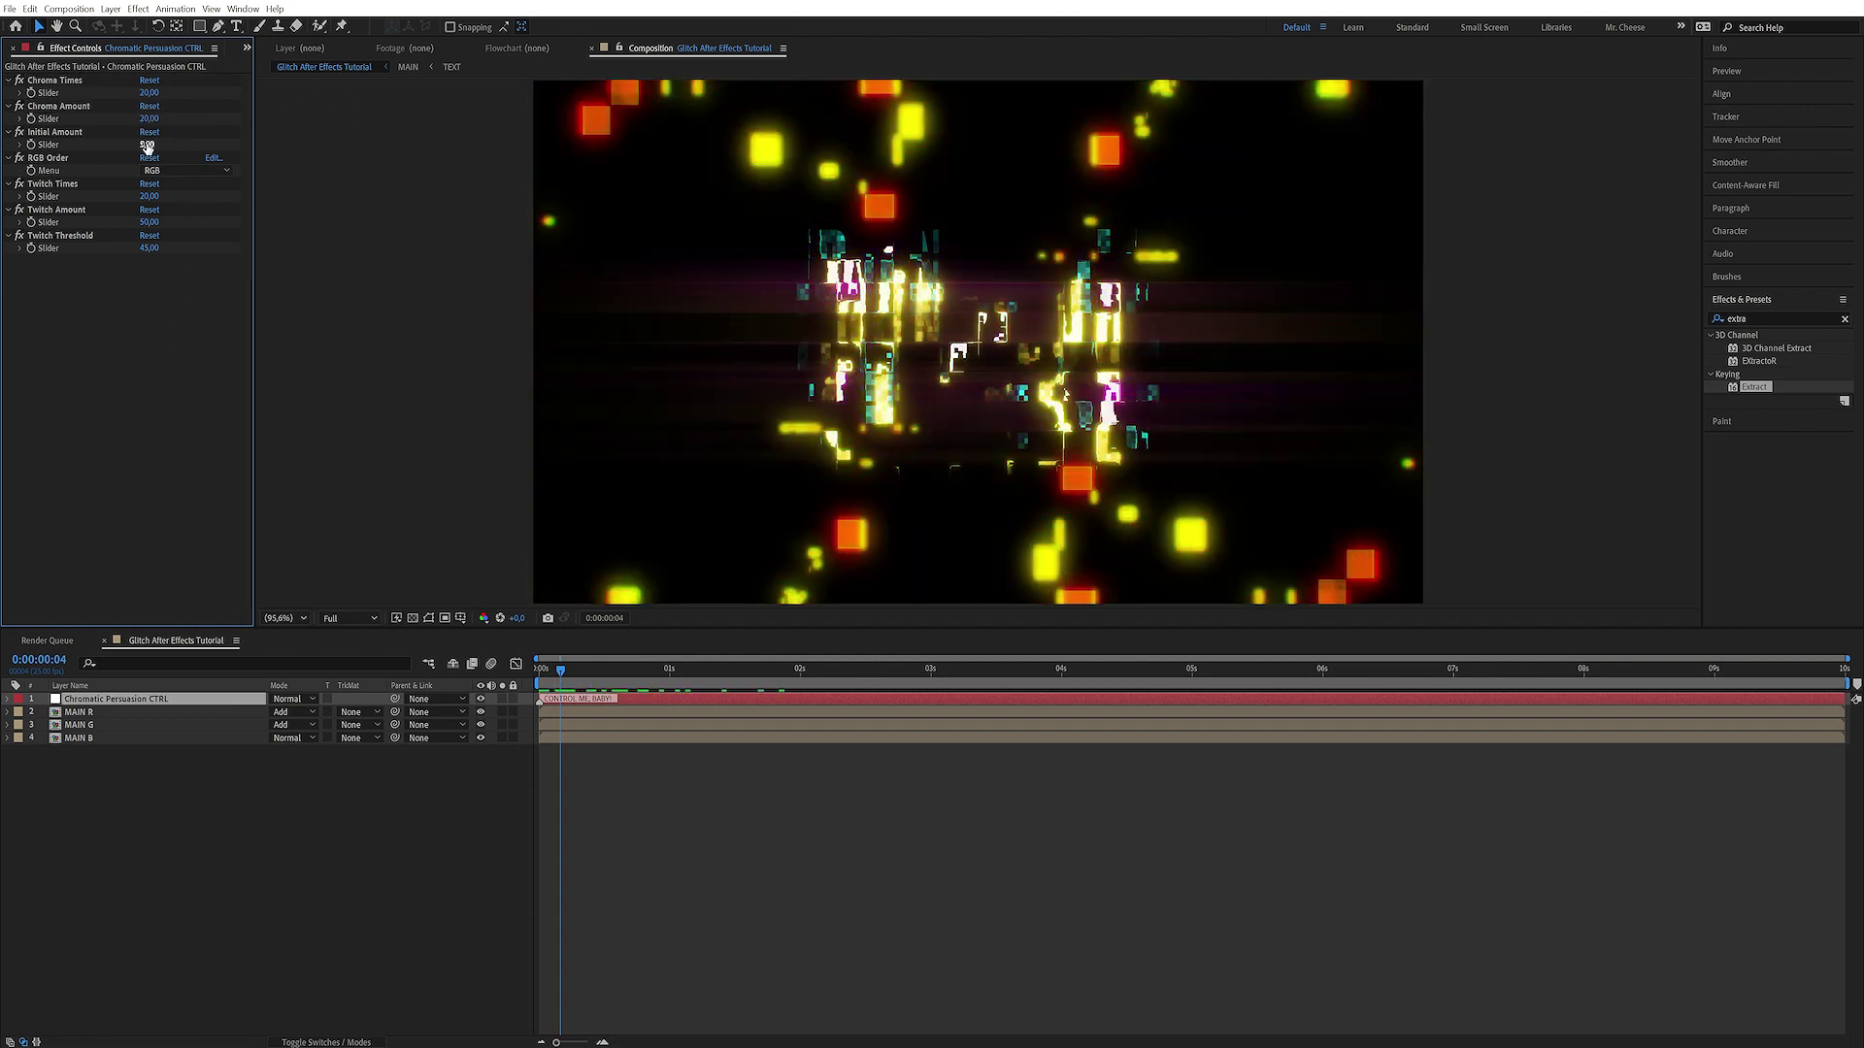
Set the Initial Amount of Chromatic Persuasion CTRL to 24 at 0:00:06:19 and inspect the color fringes on the text
left_click_drag(580, 677, 1410, 680)
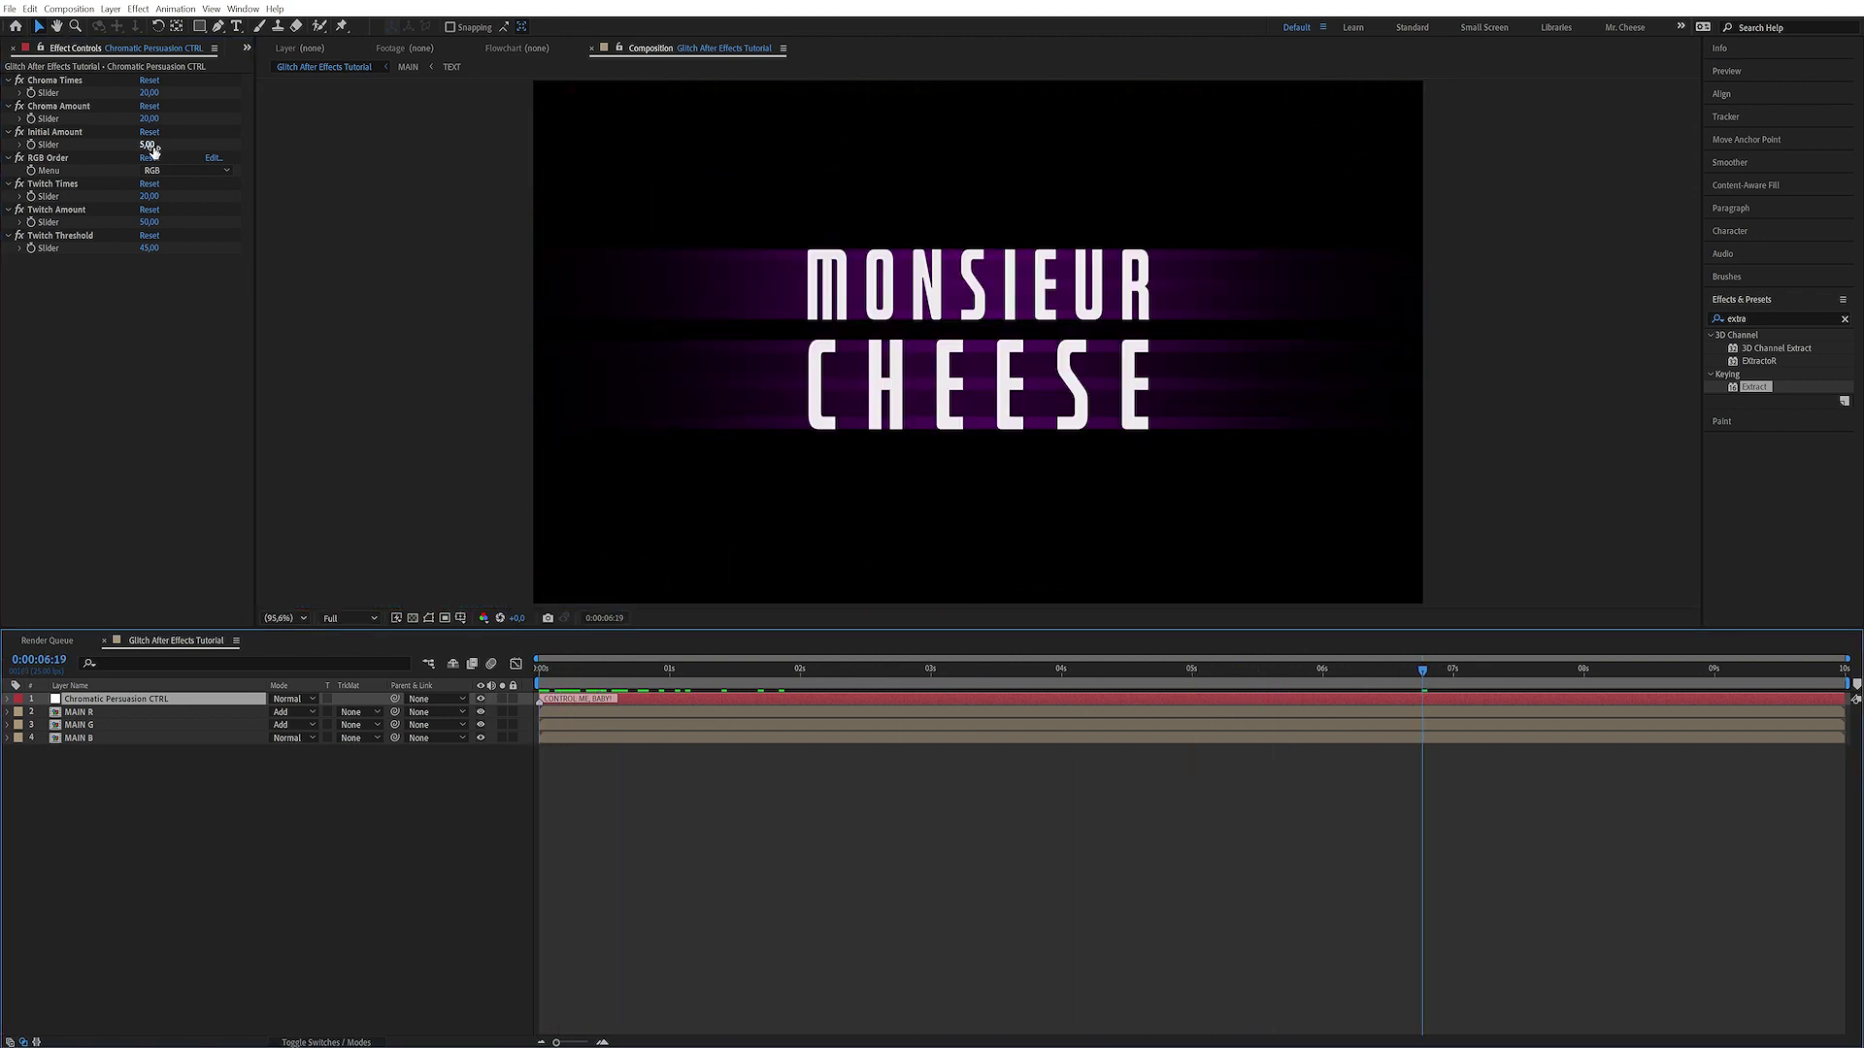
mouse_move(146, 145)
left_mouse_down()
mouse_move(194, 144)
mouse_move(167, 150)
left_mouse_up()
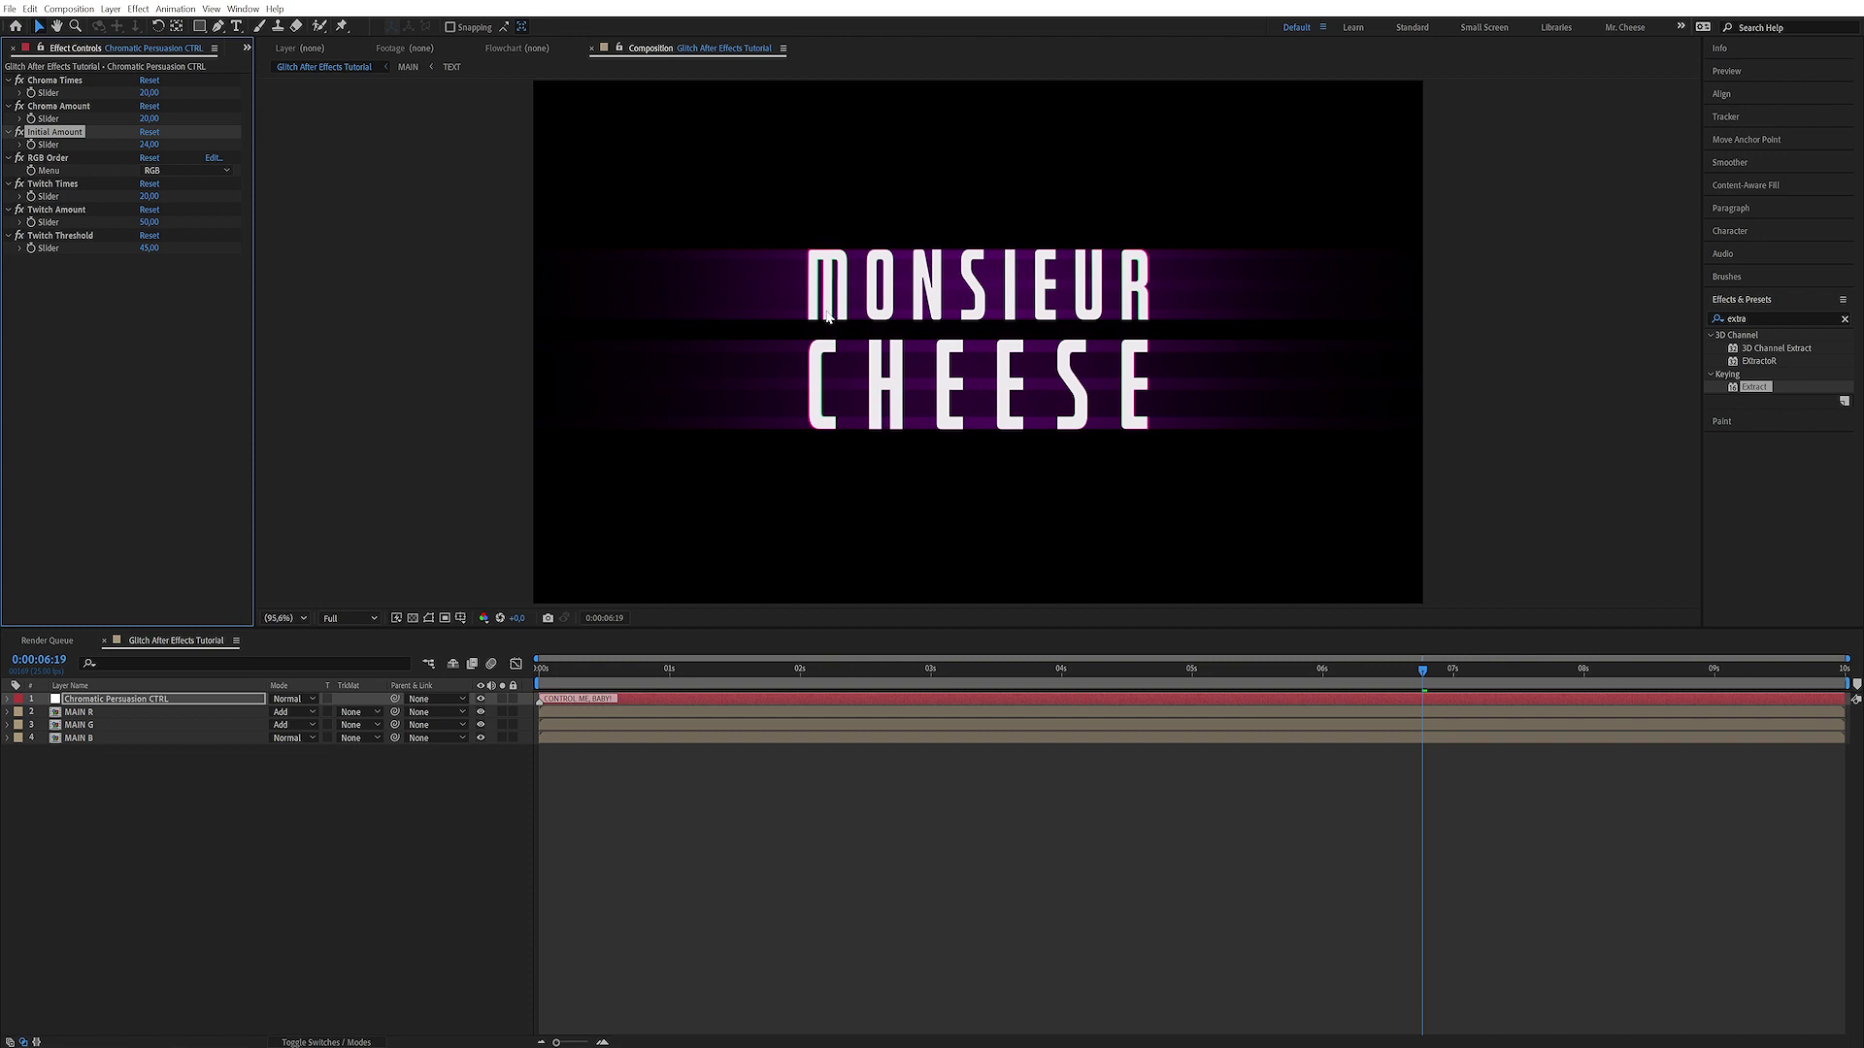
scroll(886, 260, "up", 3)
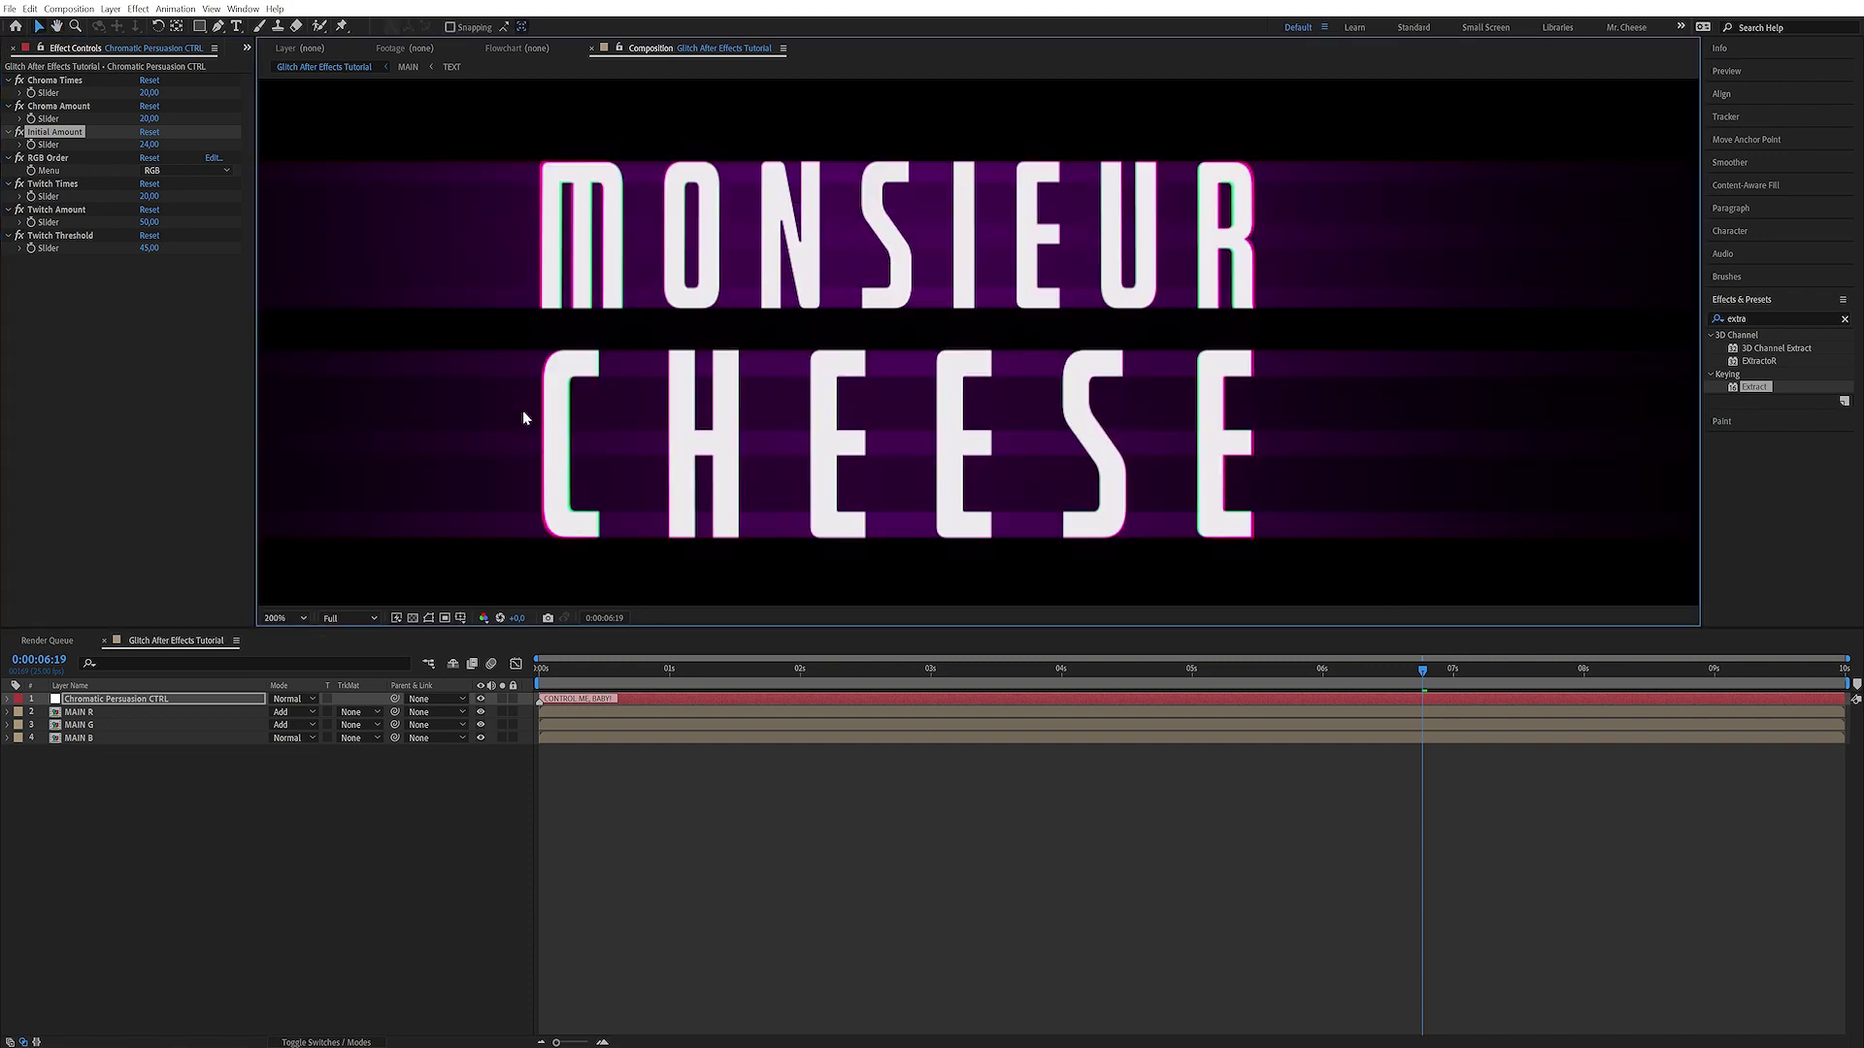
scroll(653, 375, "down", 2)
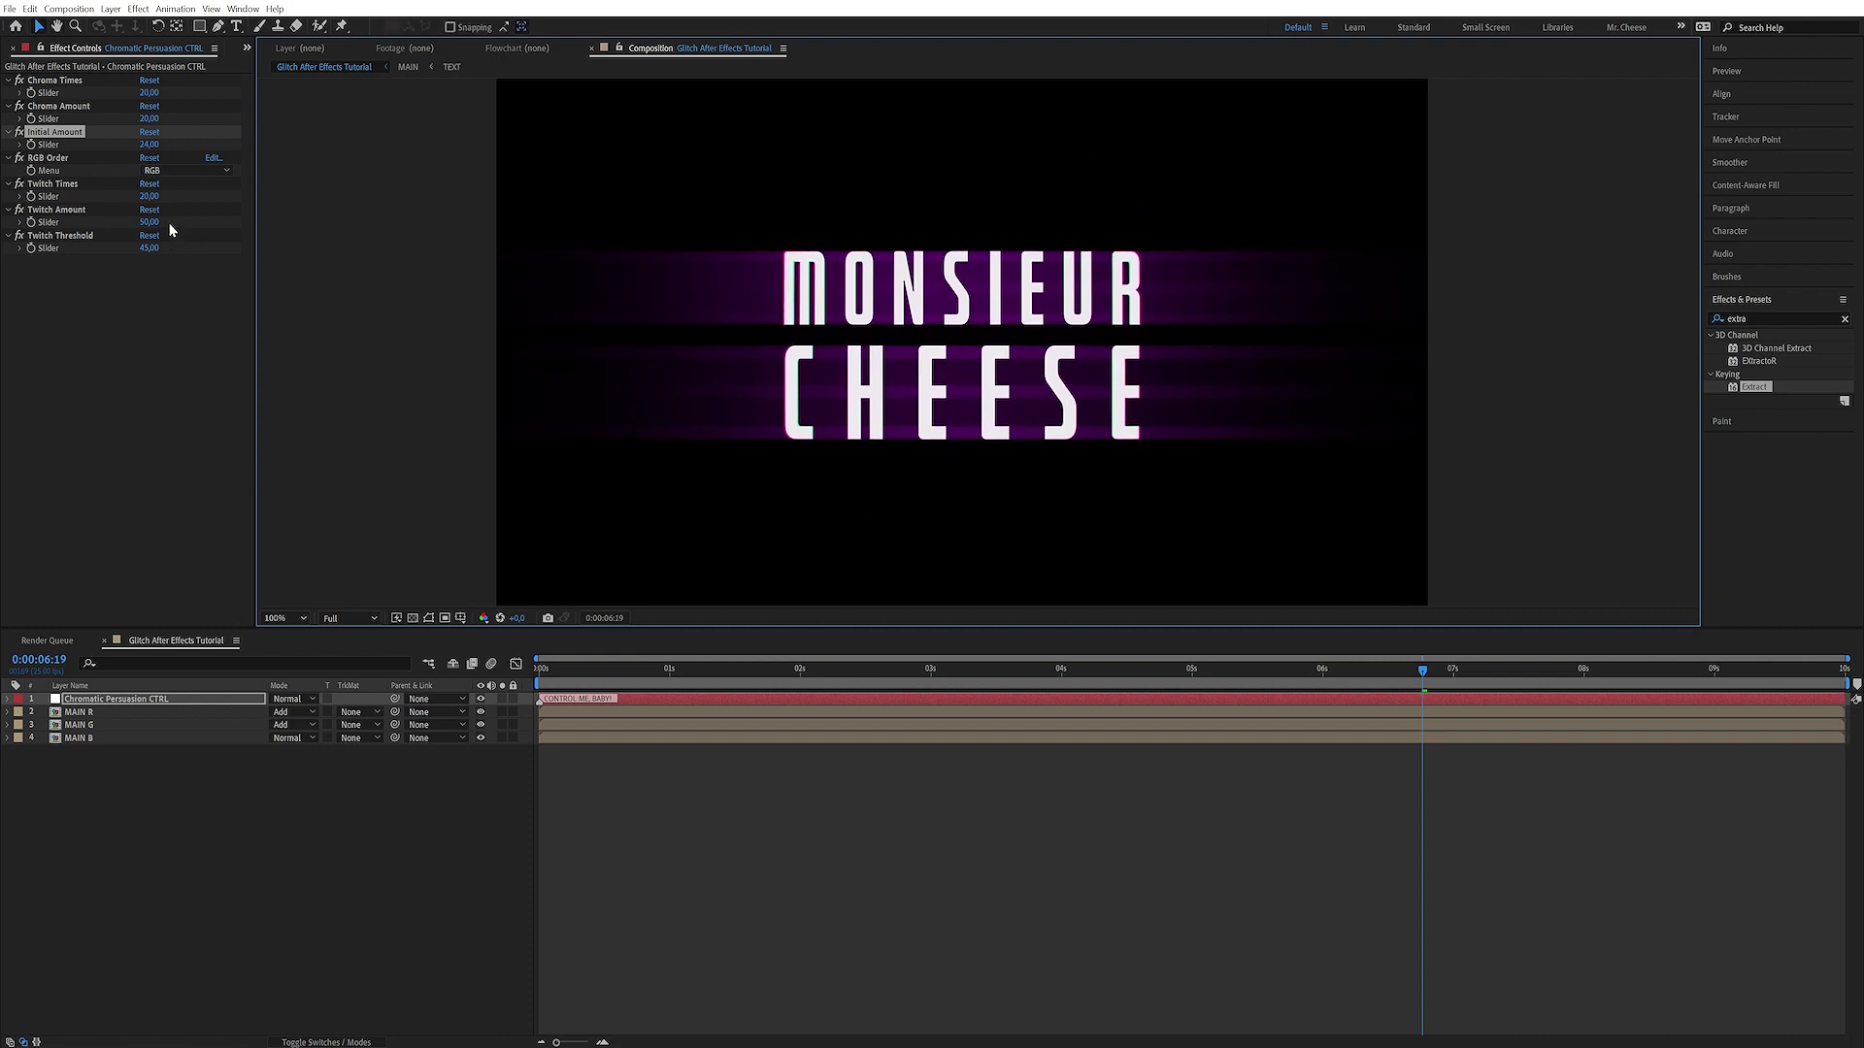
Try the GBR option for RGB Order at frame 20 and switch it back to RGB
left_click(68, 159)
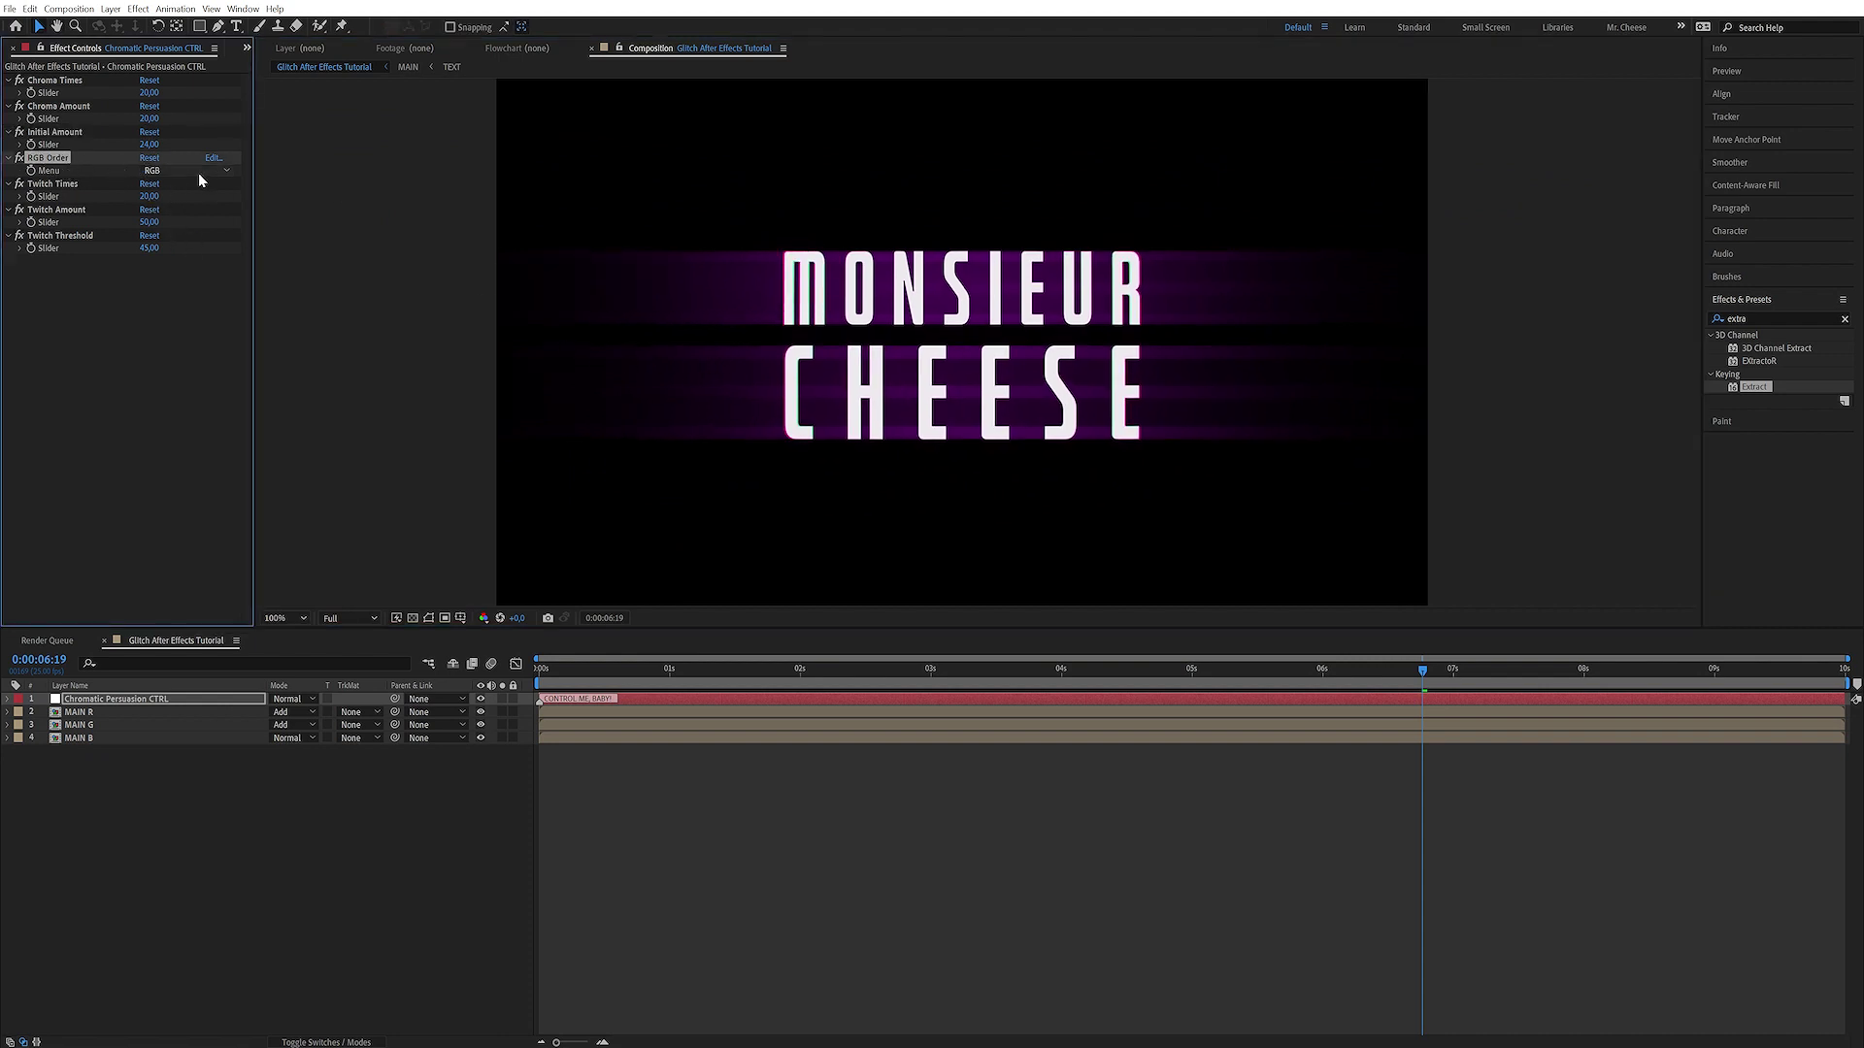
left_click(180, 174)
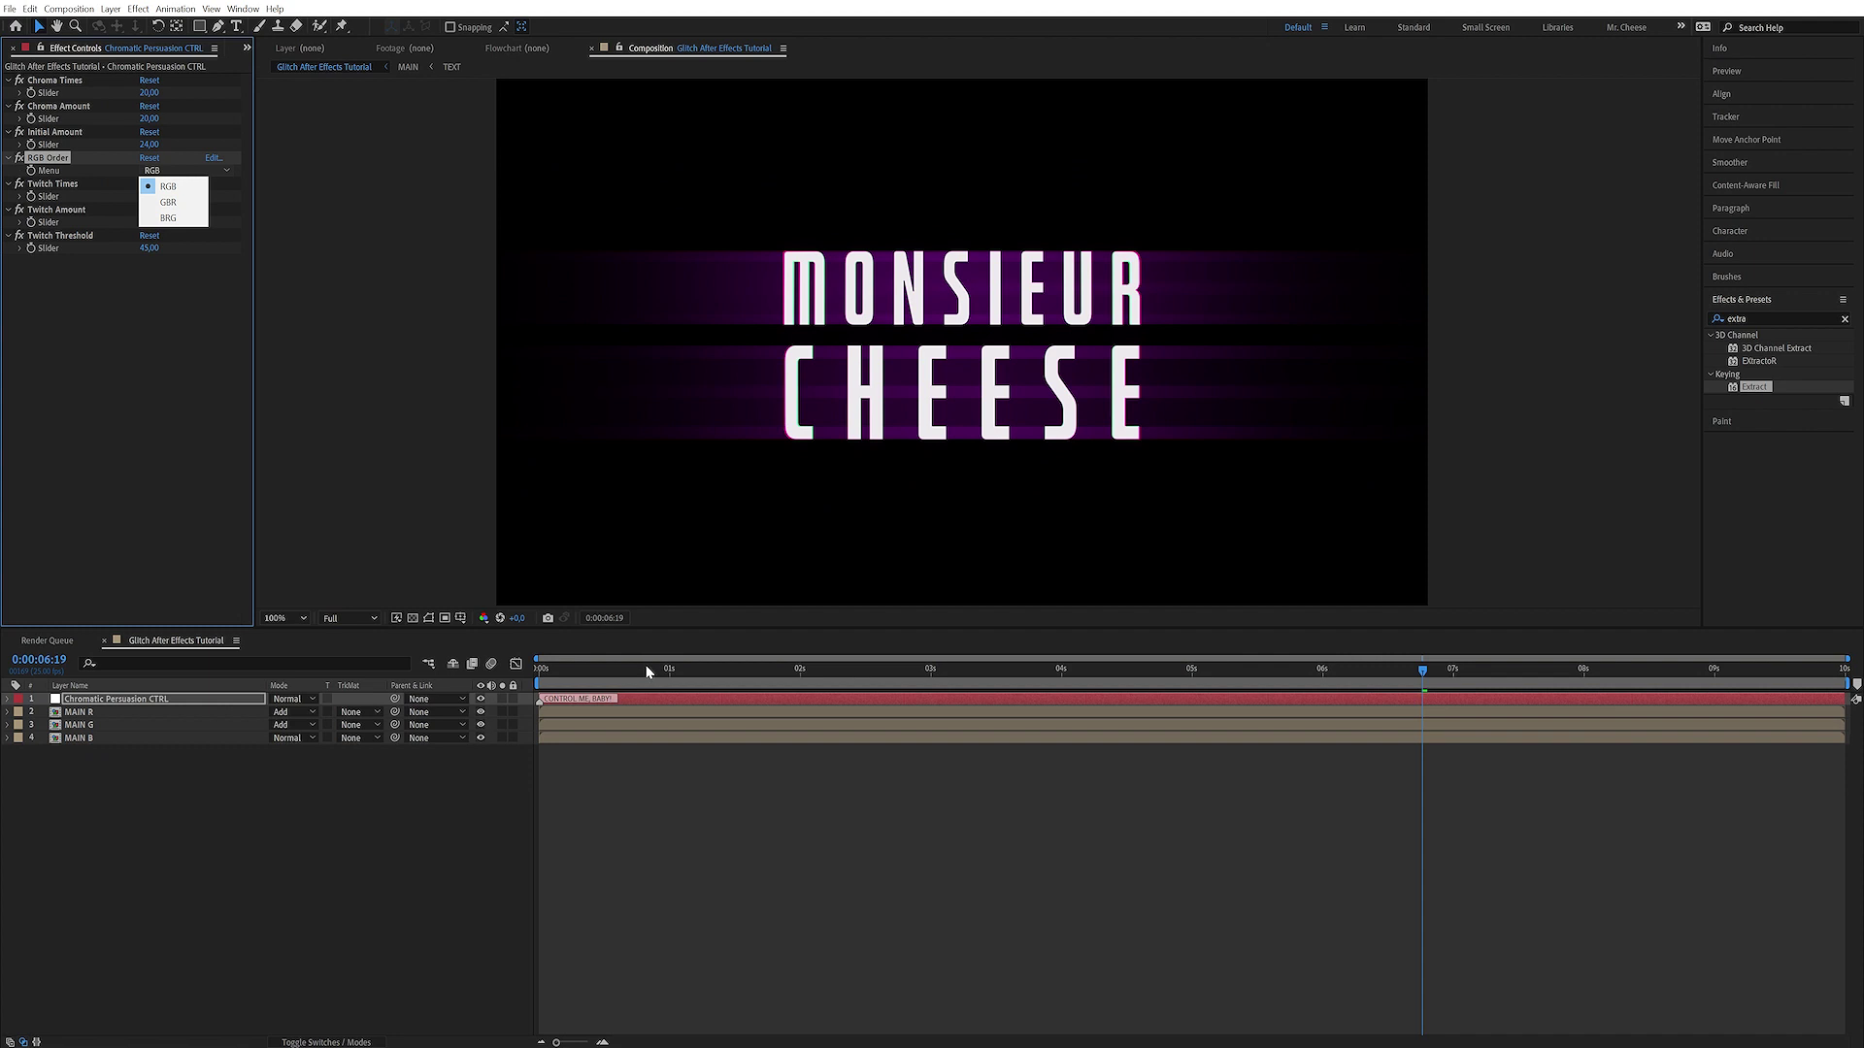
left_click(645, 668)
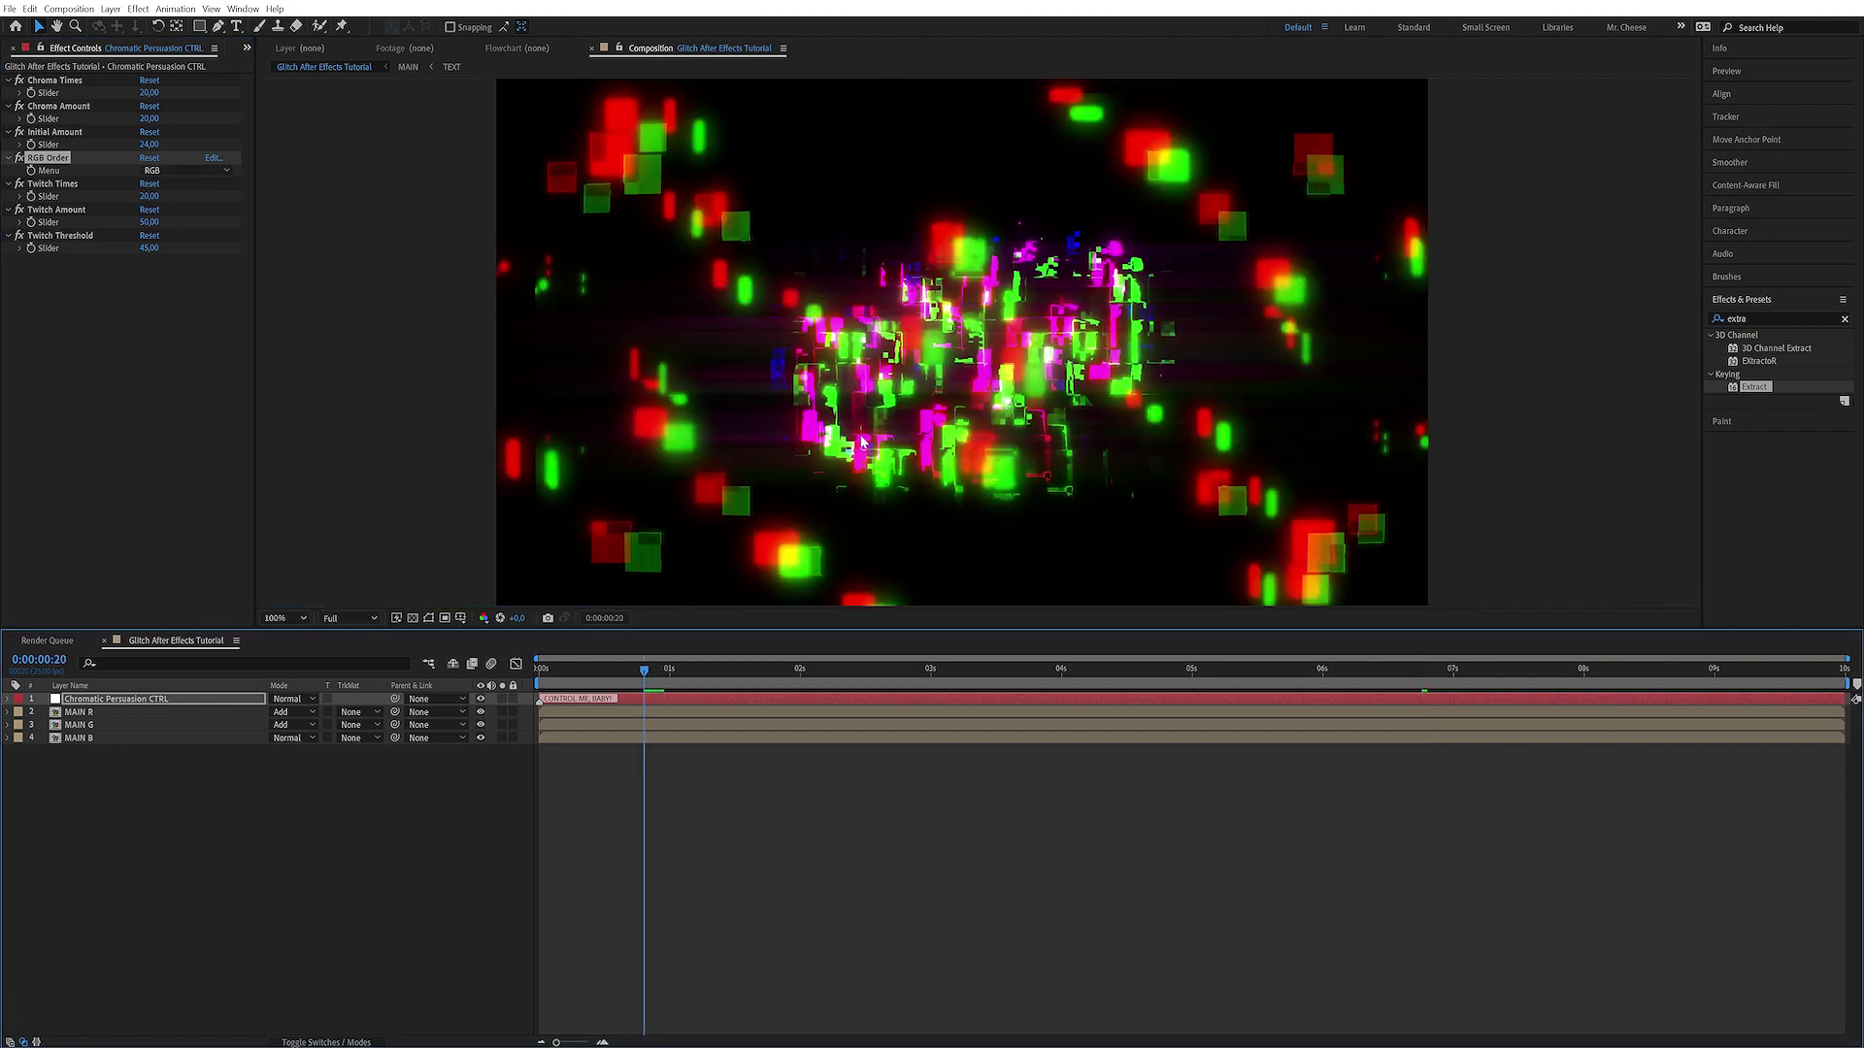
left_click(162, 173)
left_click(149, 194)
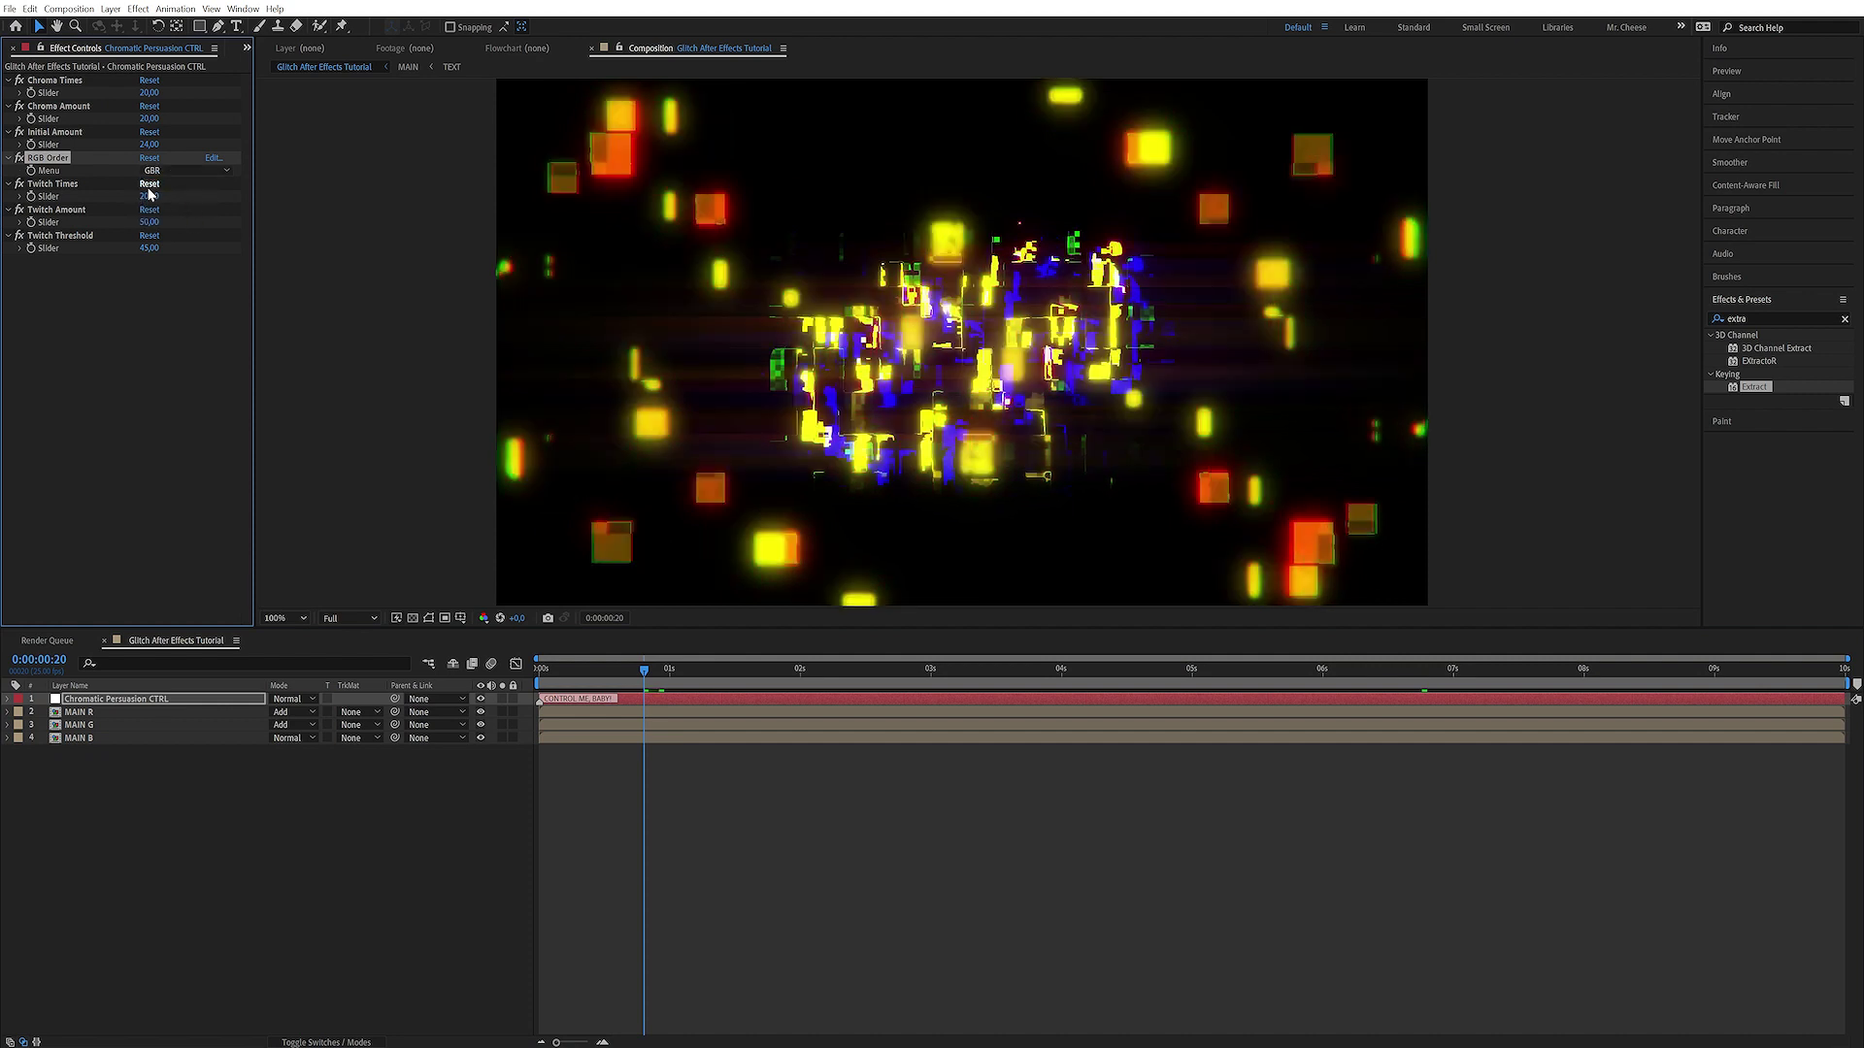
left_click(229, 171)
left_click(148, 184)
left_click(156, 174)
left_click(188, 197)
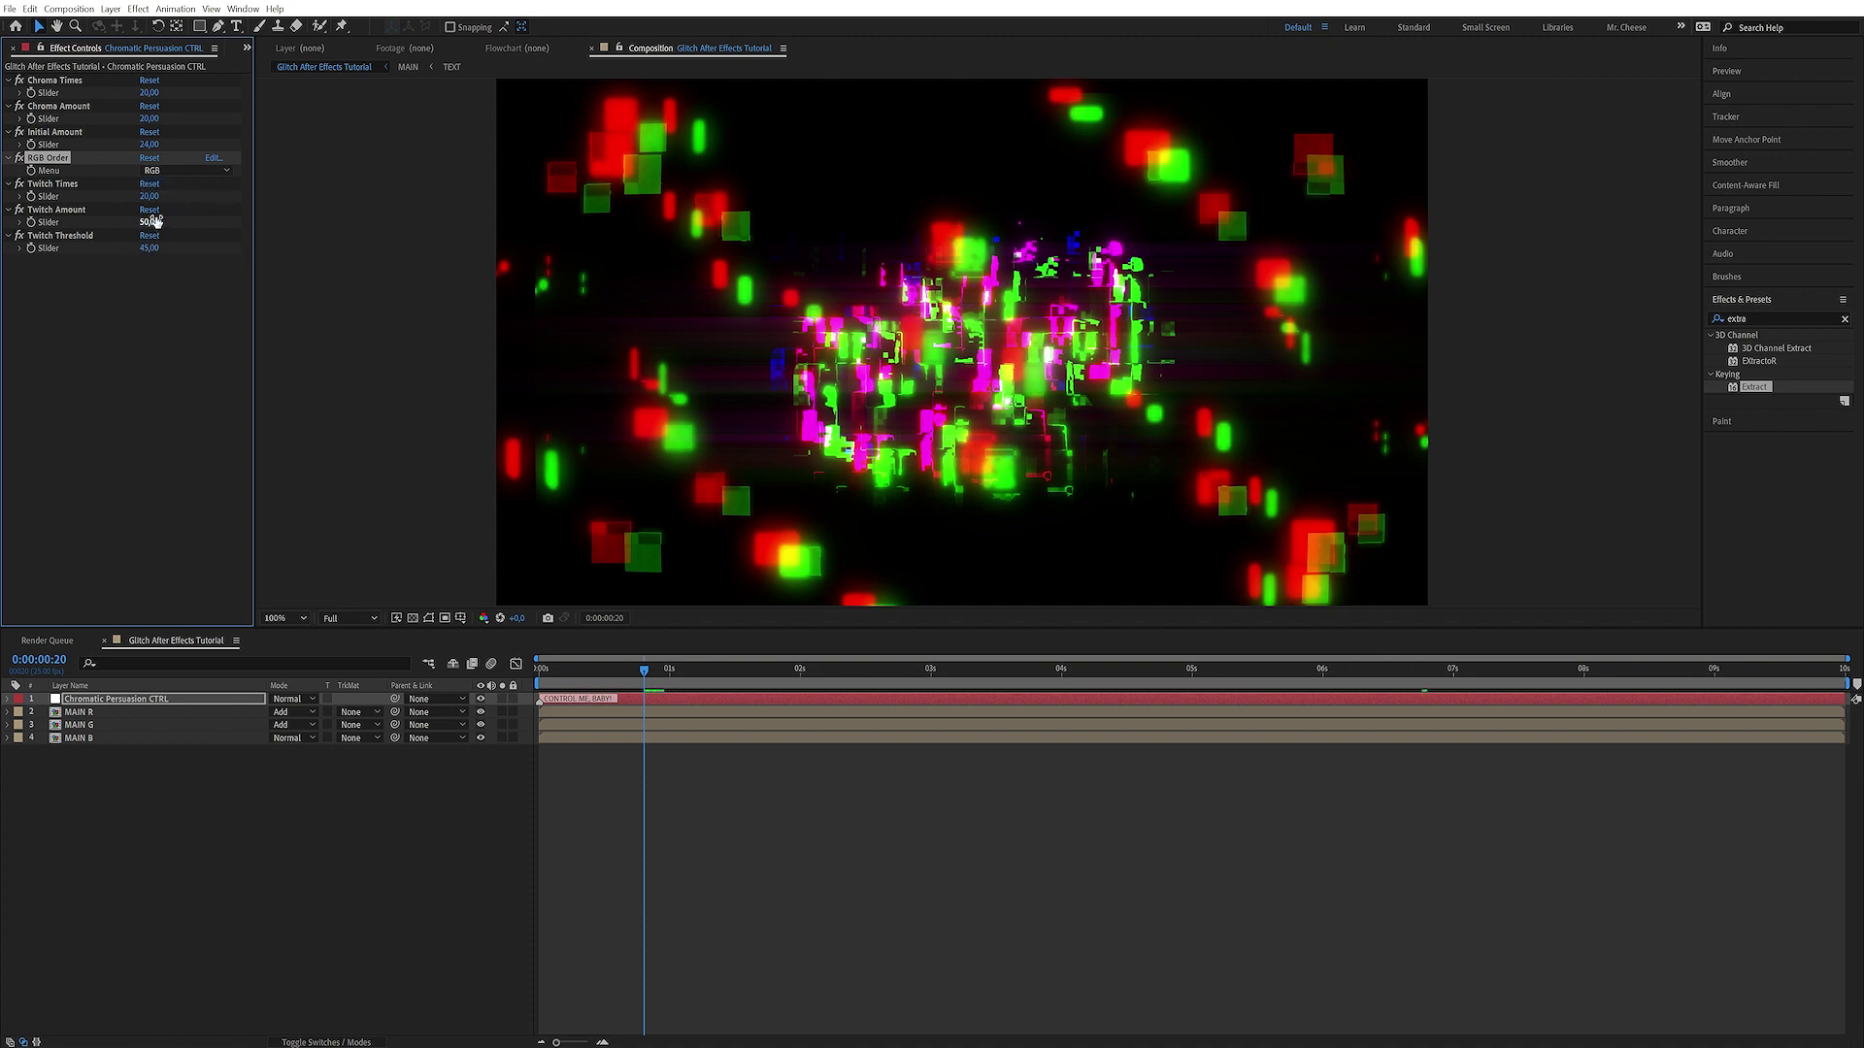
Try a Twitch Amount of 276 on Chromatic Persuasion CTRL at frame 12 and undo the change
left_click(97, 183)
left_click(627, 670)
left_click_drag(627, 677, 601, 677)
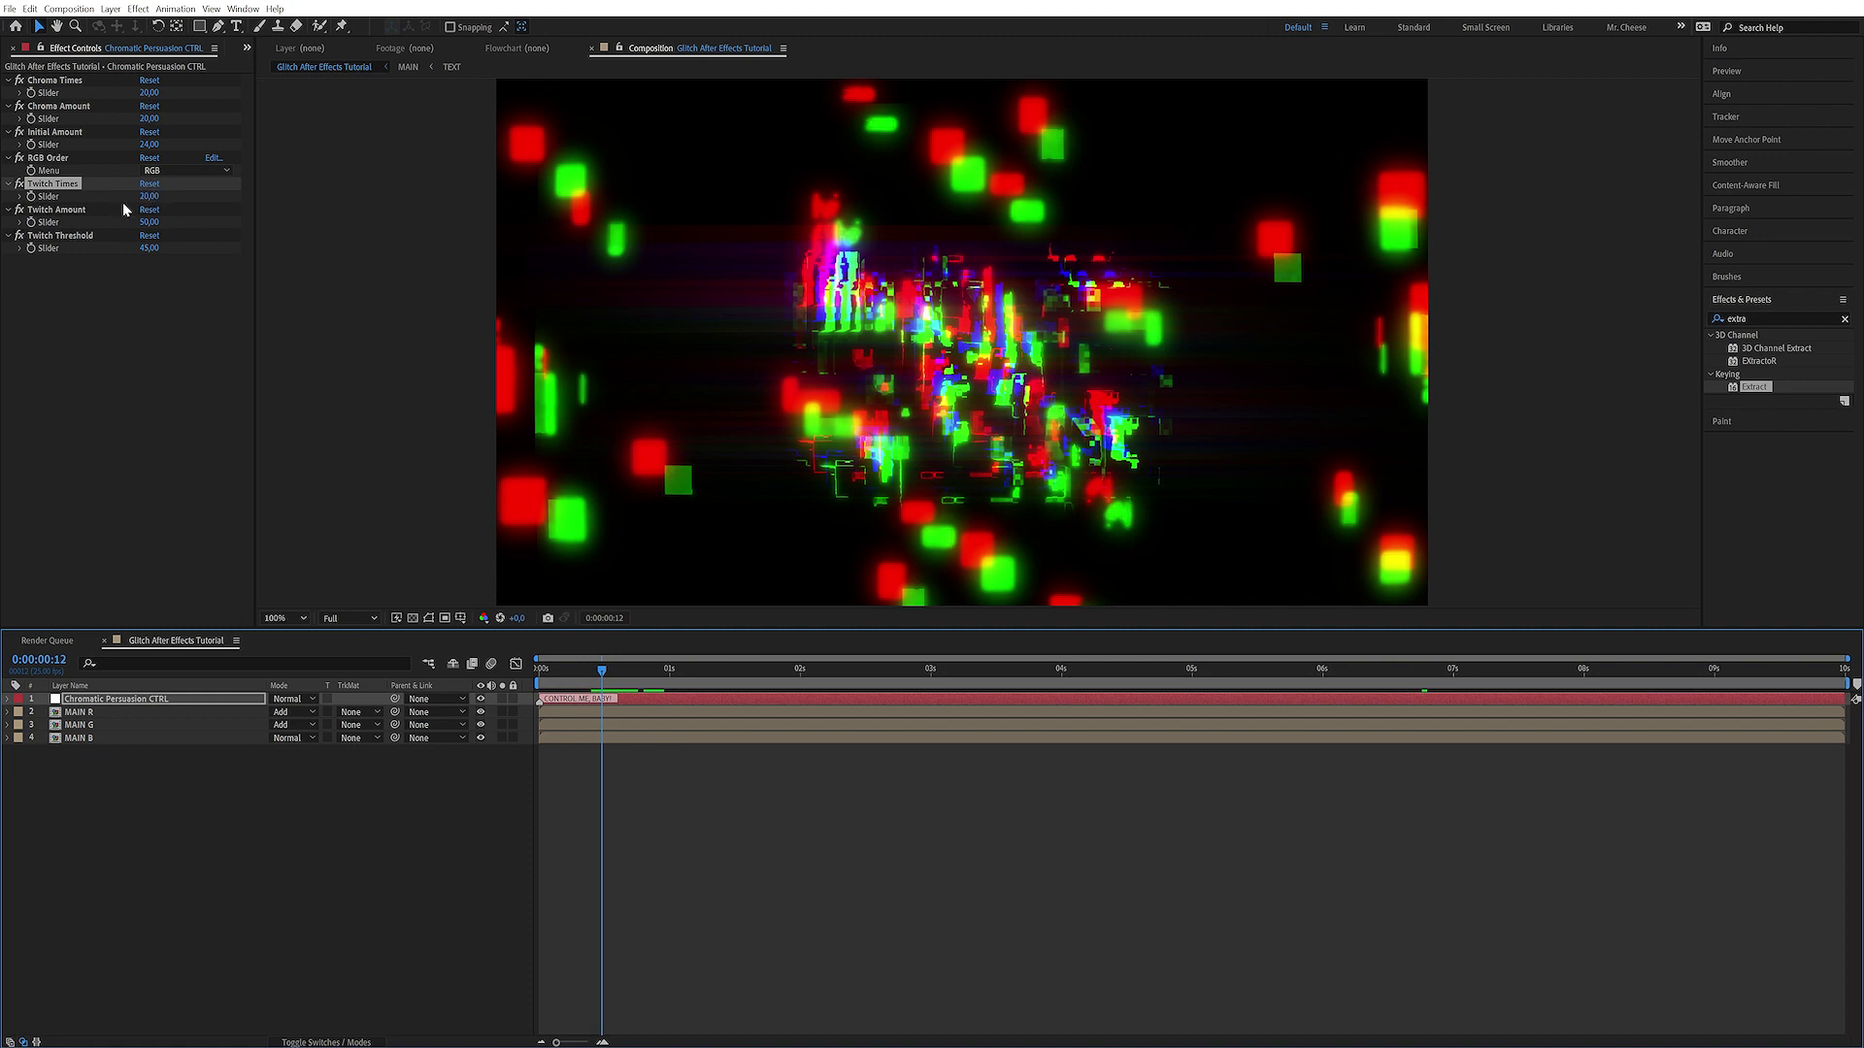
left_click(64, 210)
left_click_drag(147, 223, 89, 293)
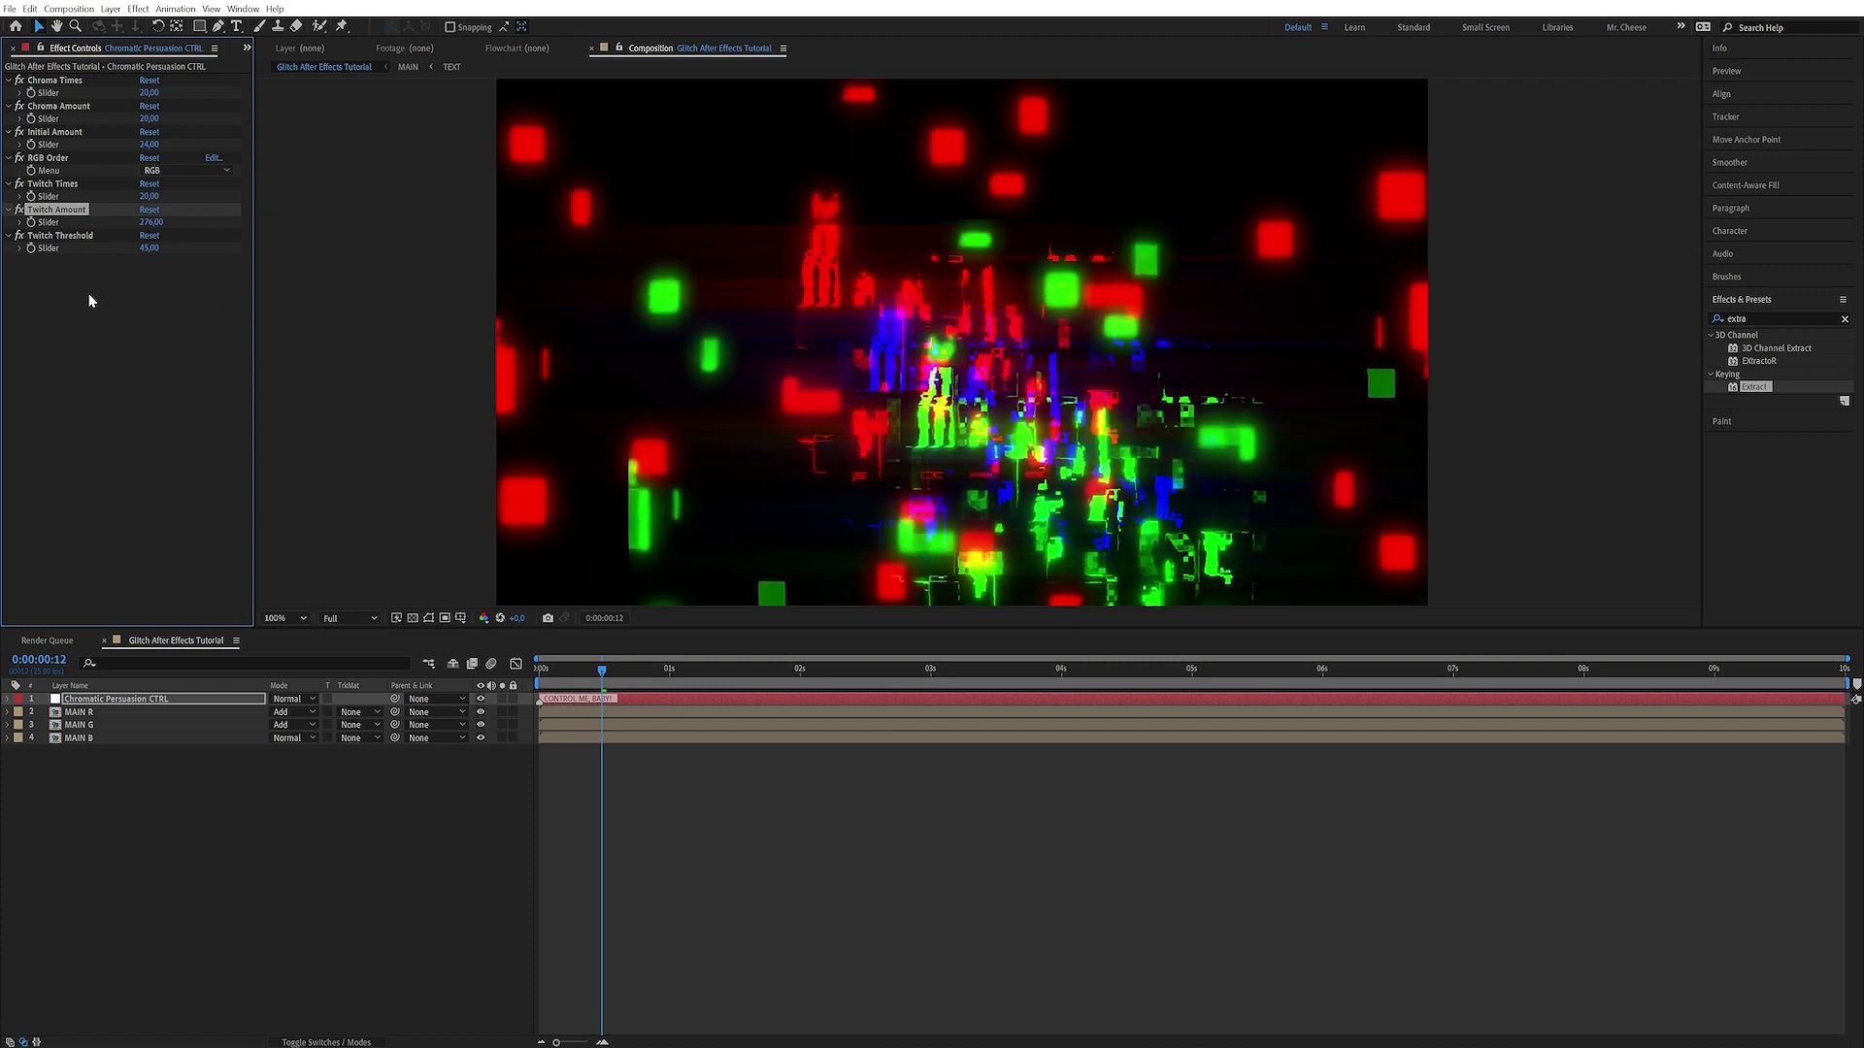
Preview the animation from the first frame to examine how often the chromatic twitches occur
left_click(142, 247)
key("Home")
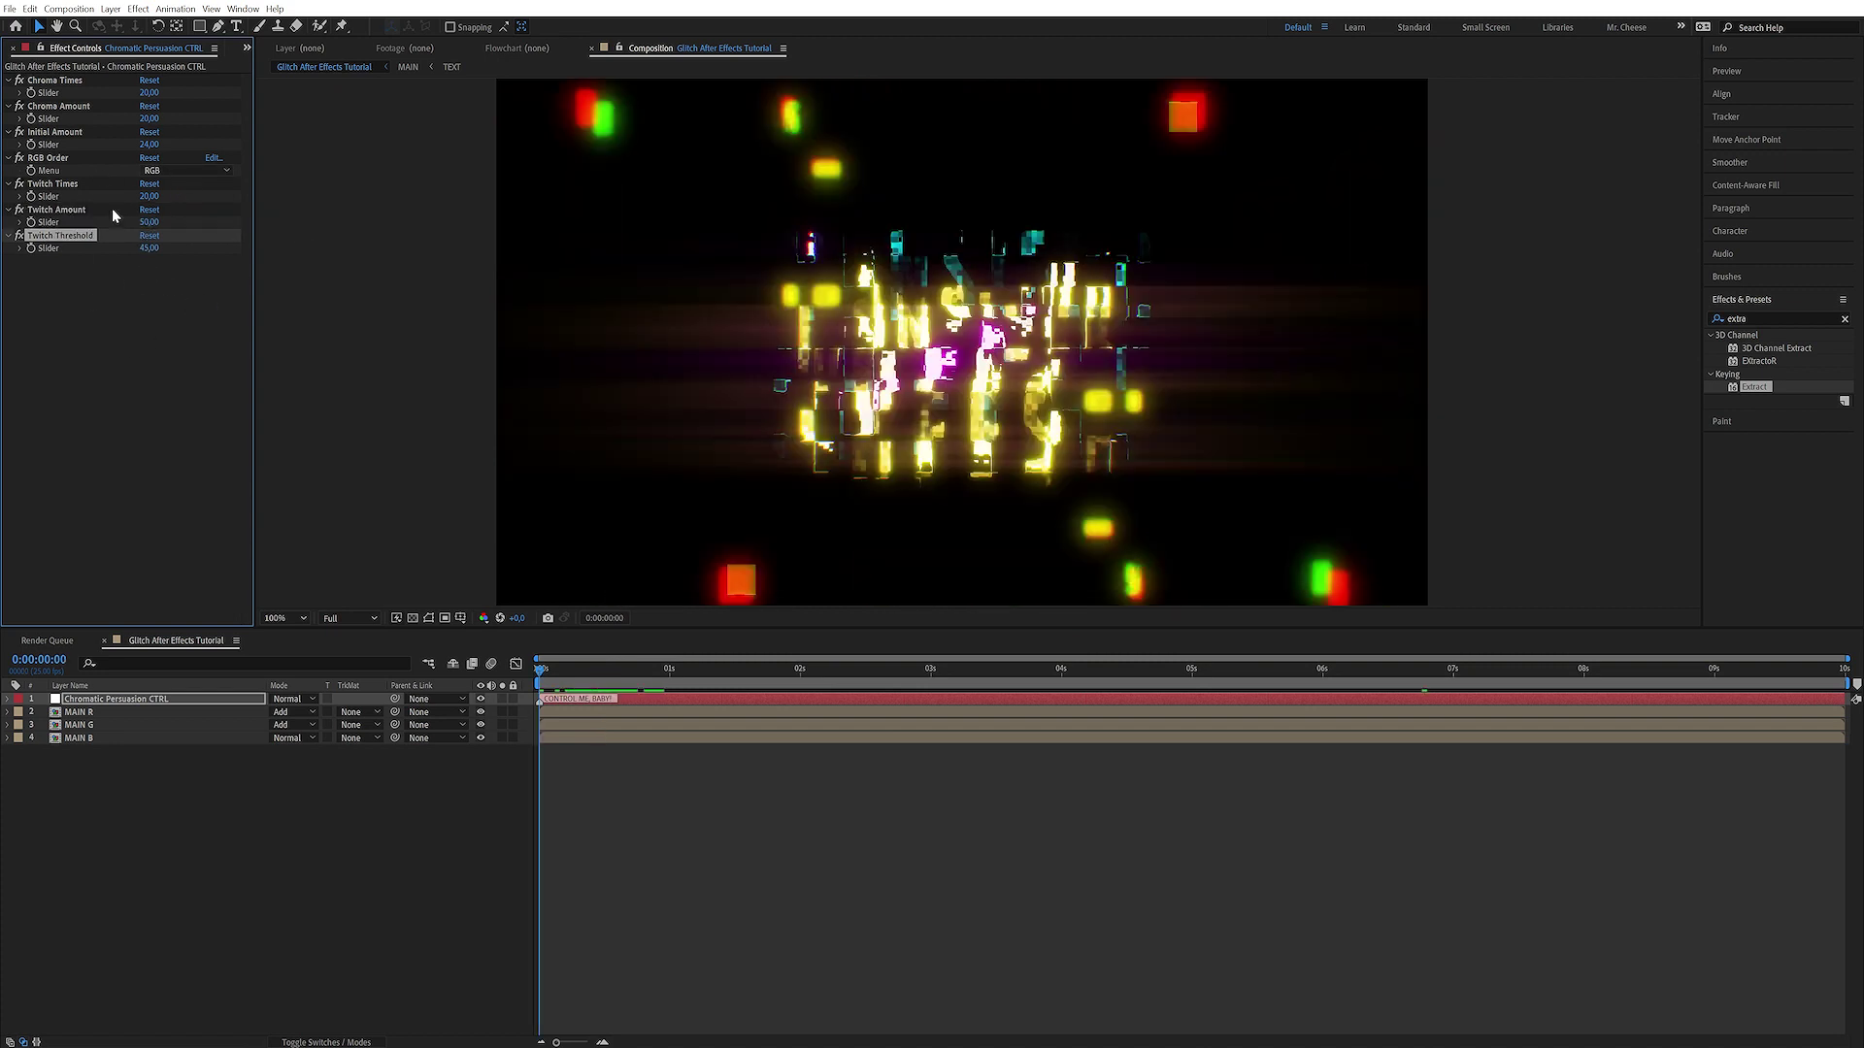
key("space")
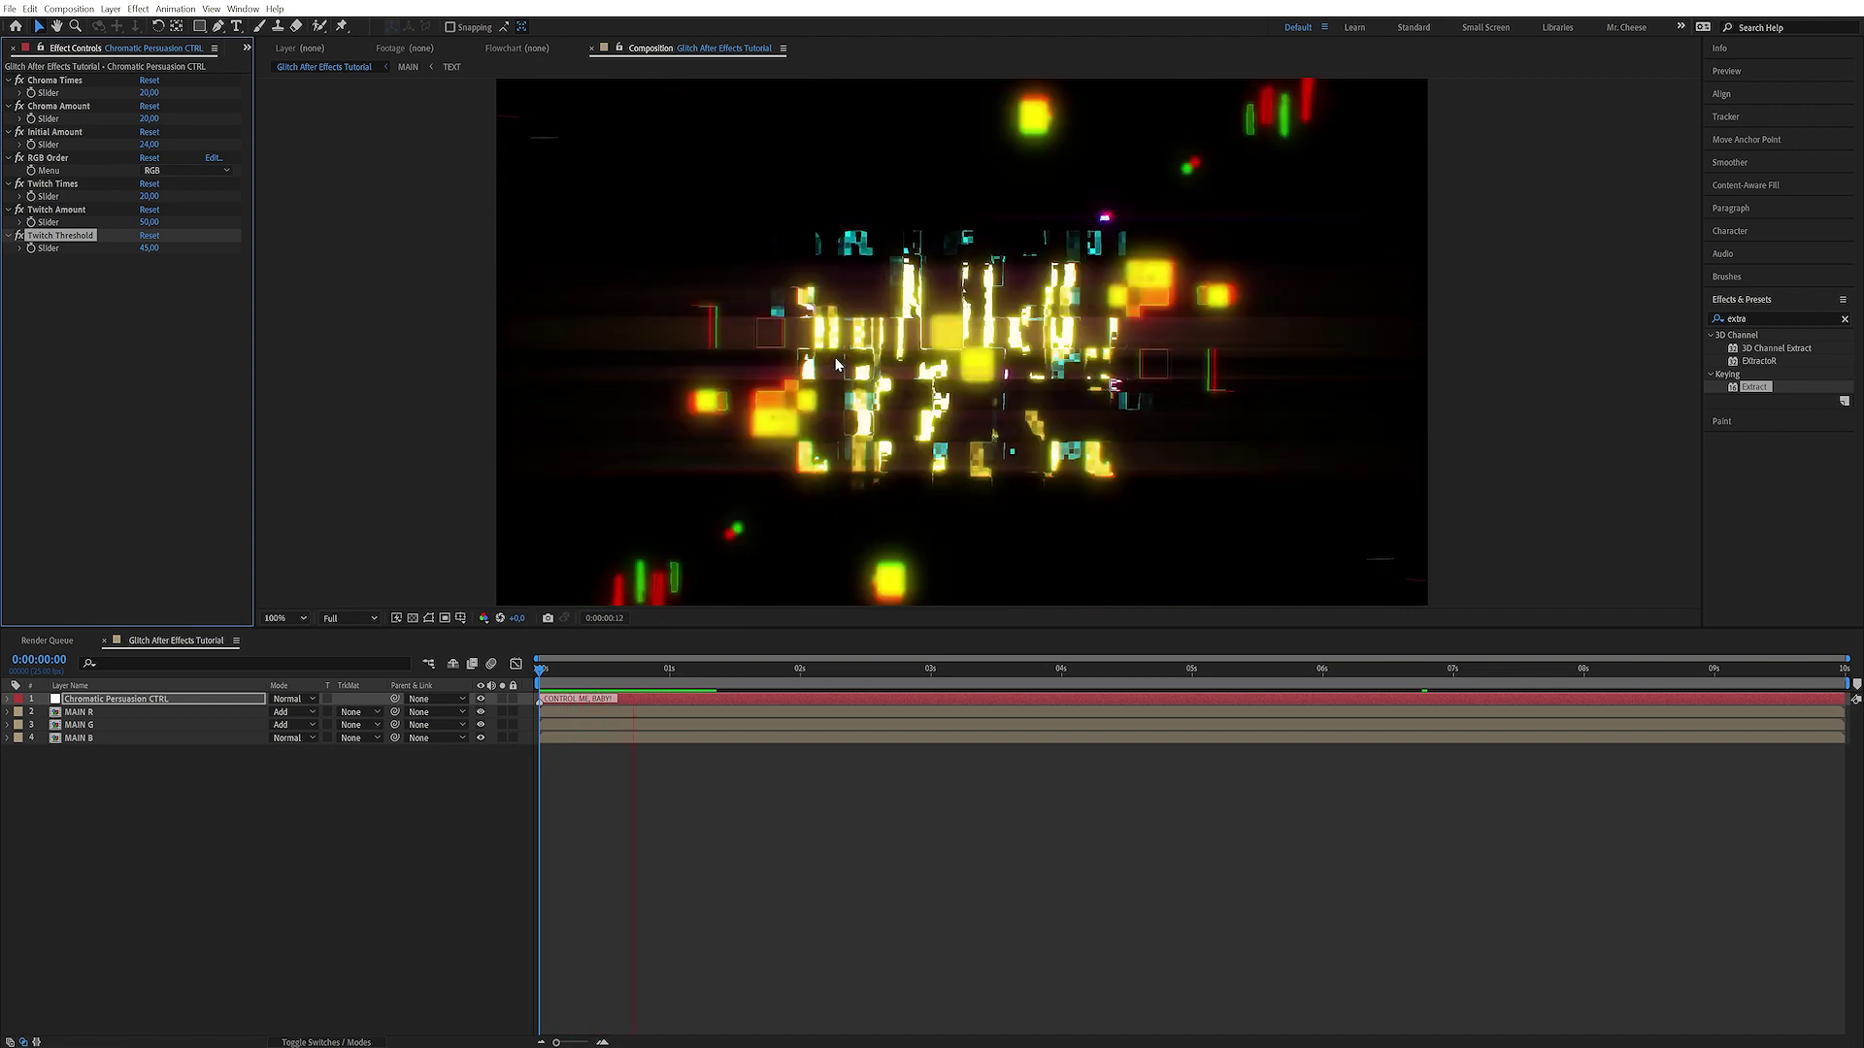
key("space")
Try Twitch Threshold values of 55 and 100 on Chromatic Persuasion CTRL, previewing the animation with each
left_click(136, 254)
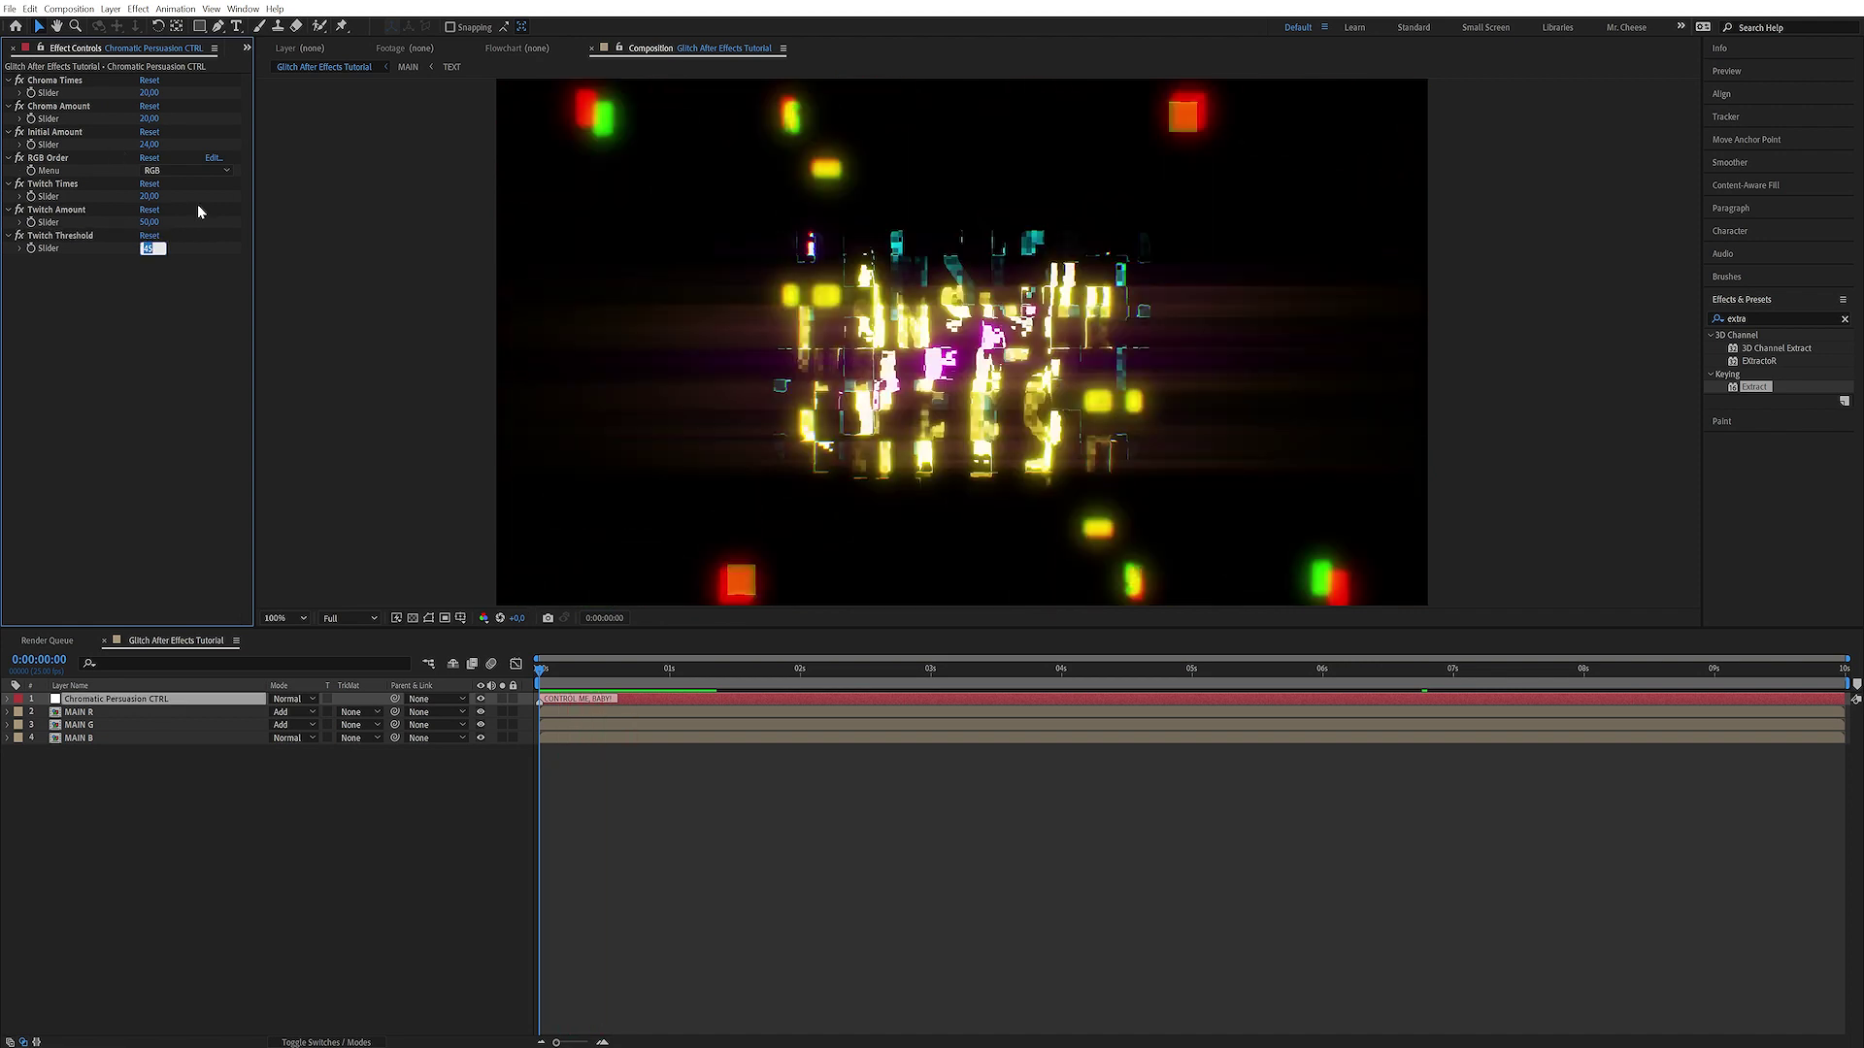
type("55")
key("Return")
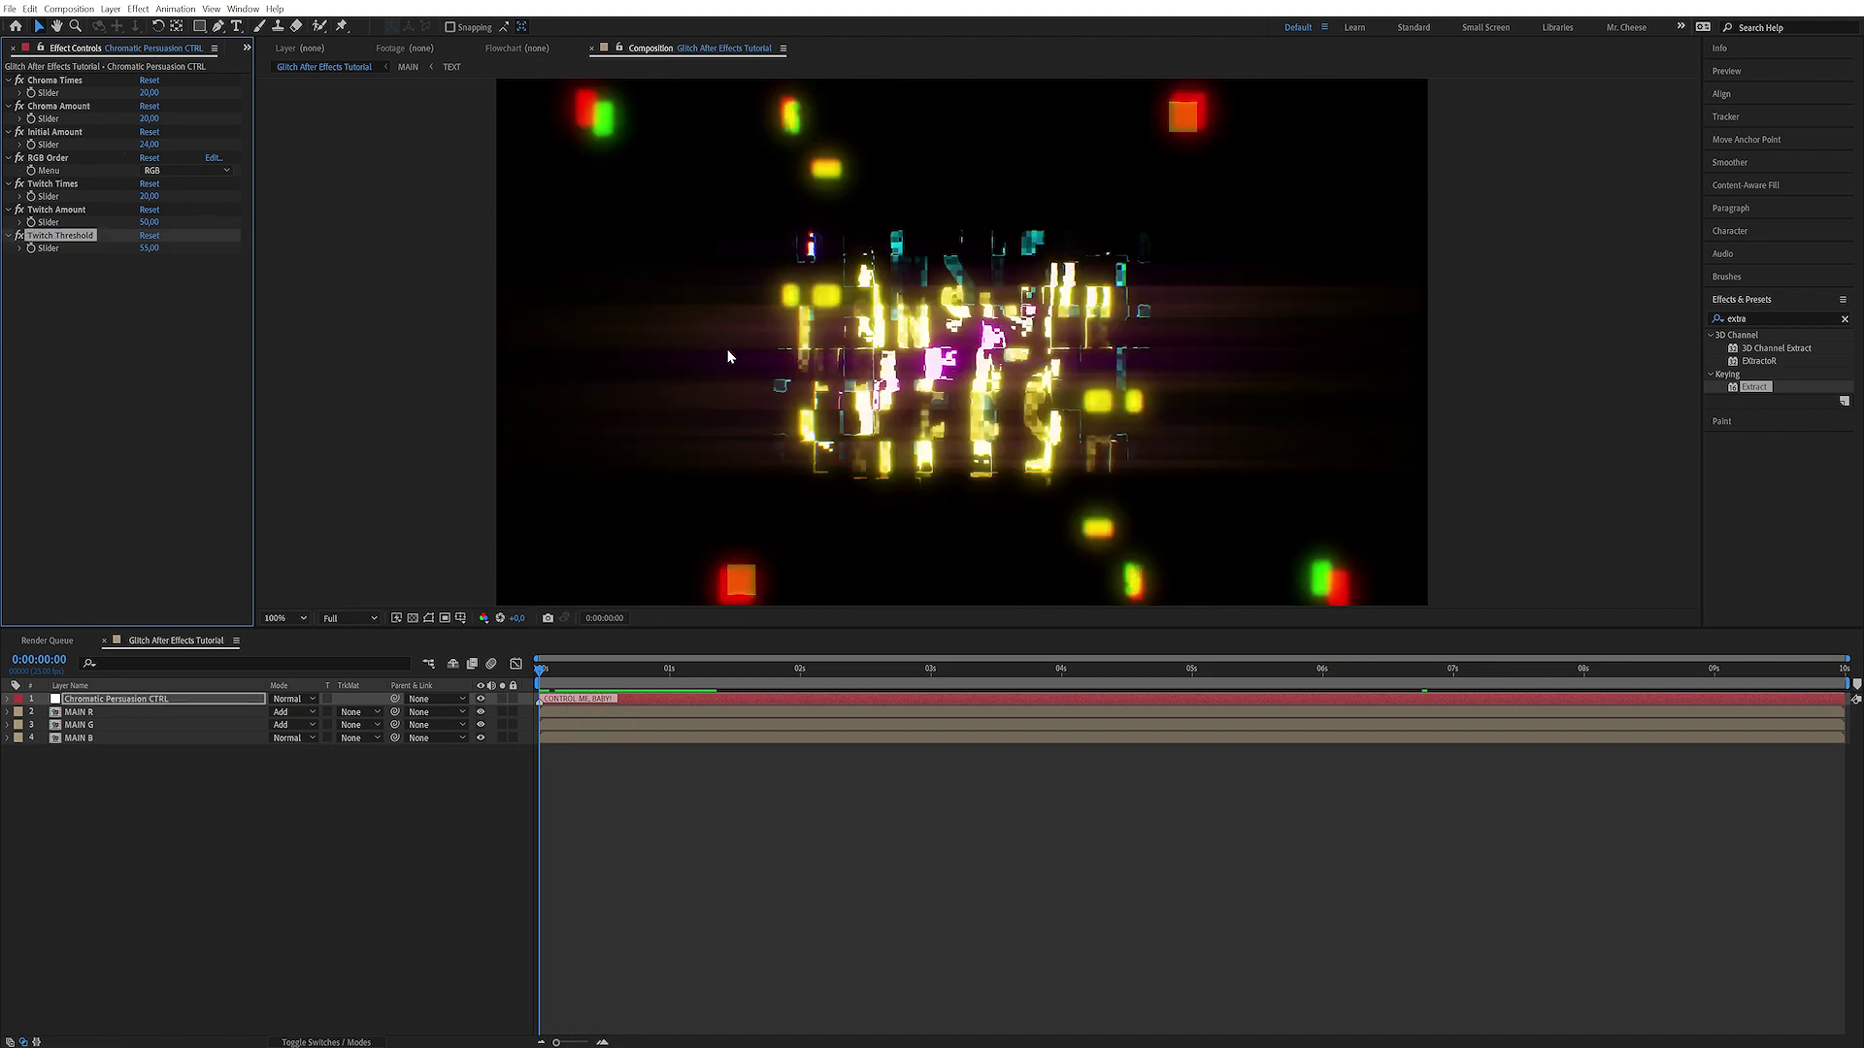
key("space")
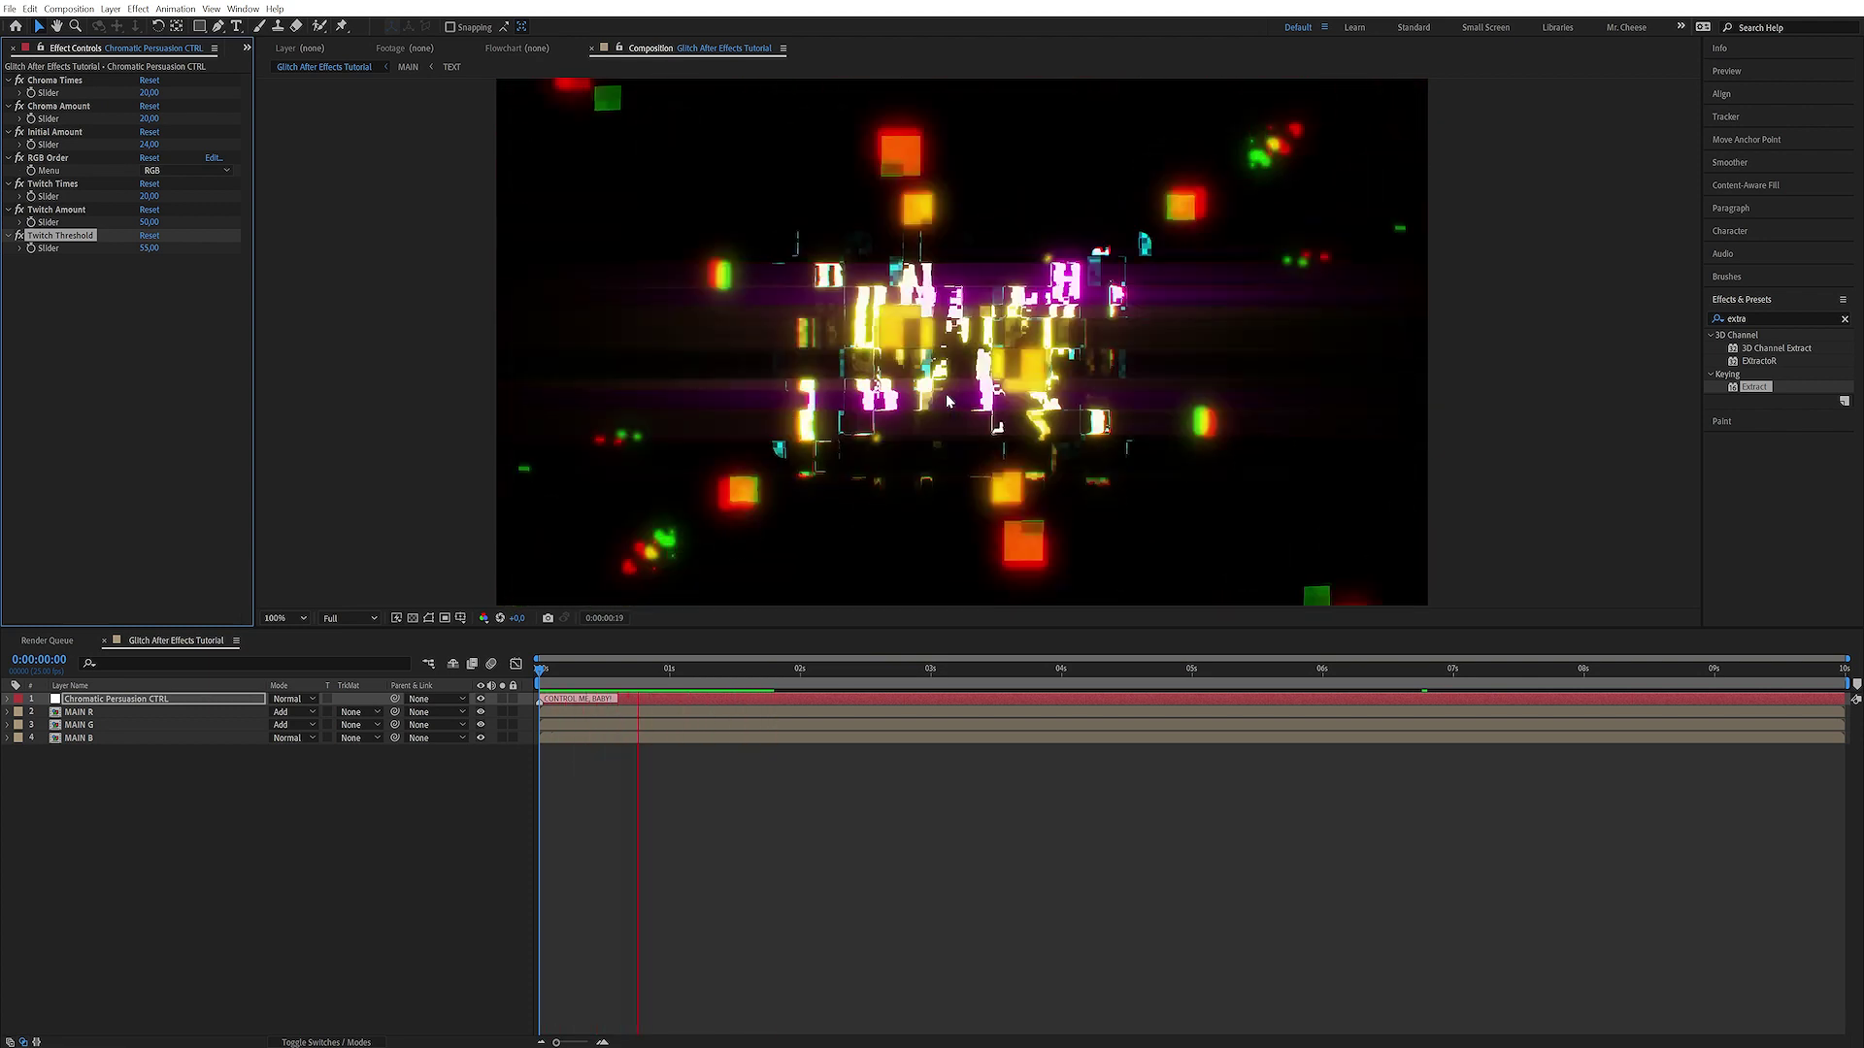
key("space")
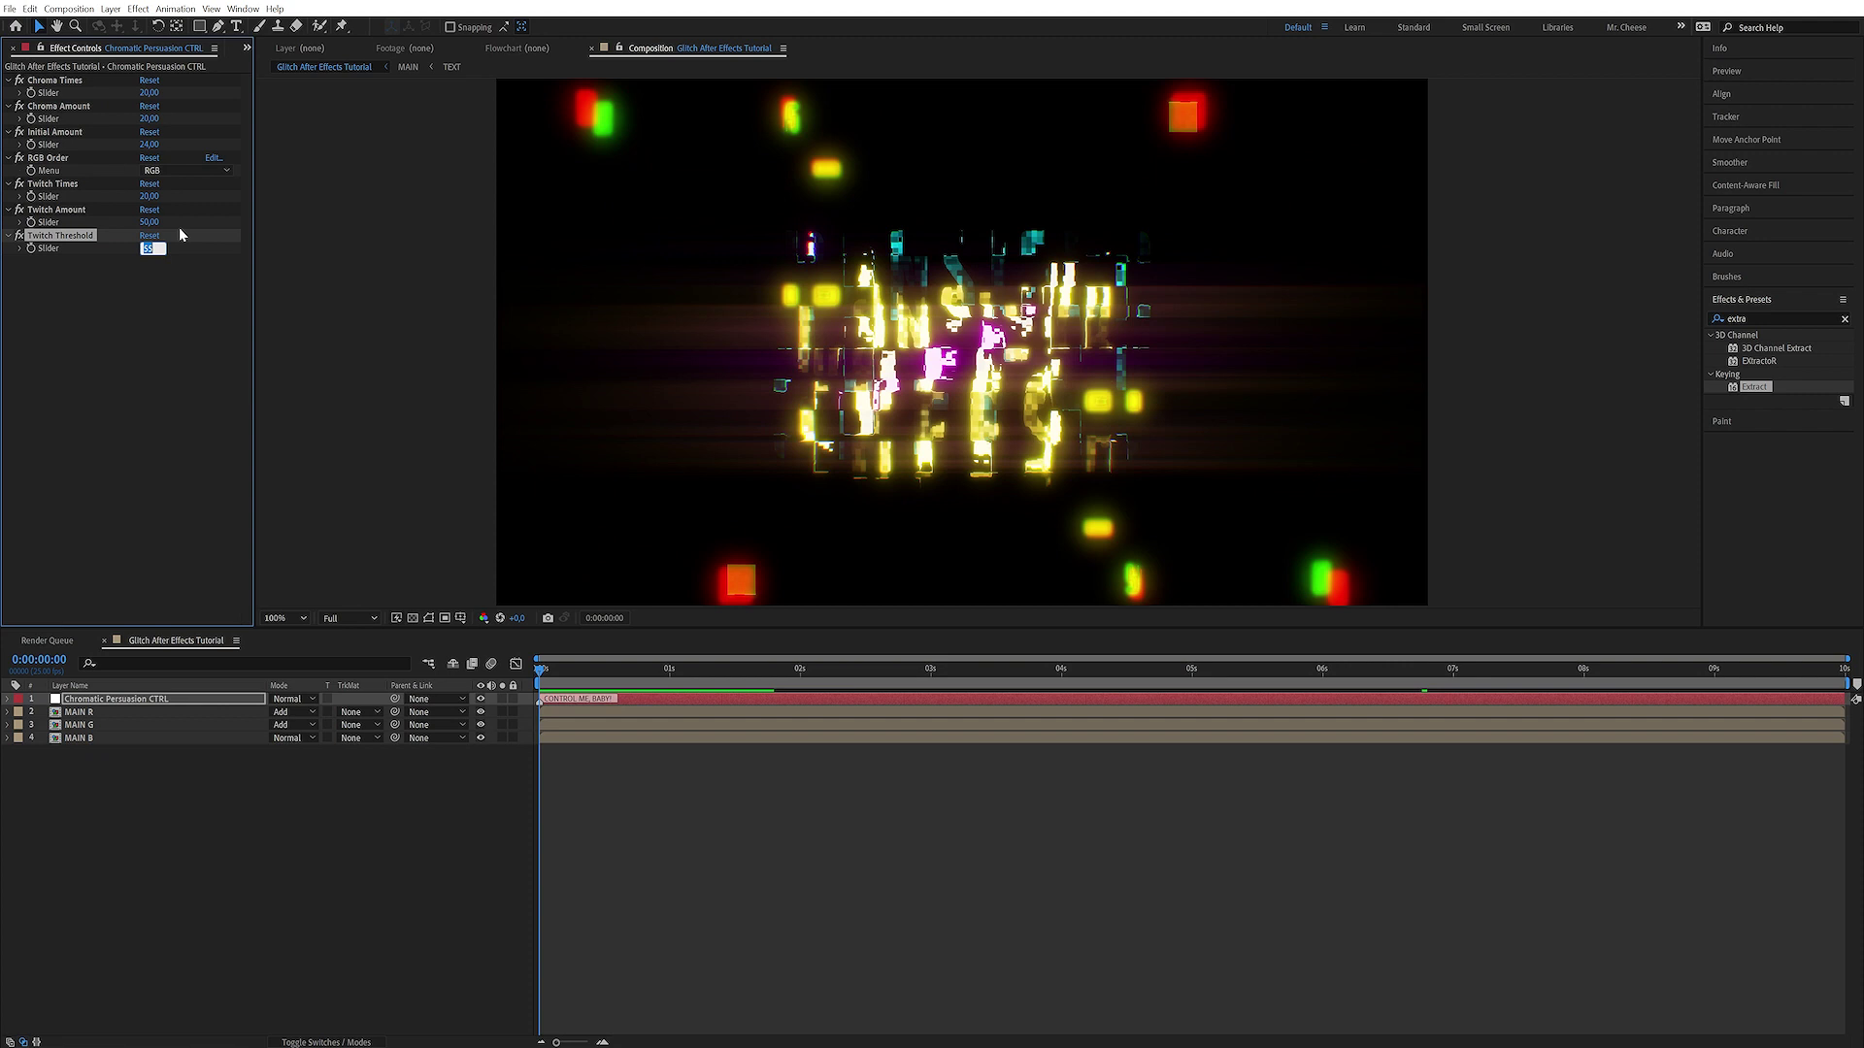
key("space")
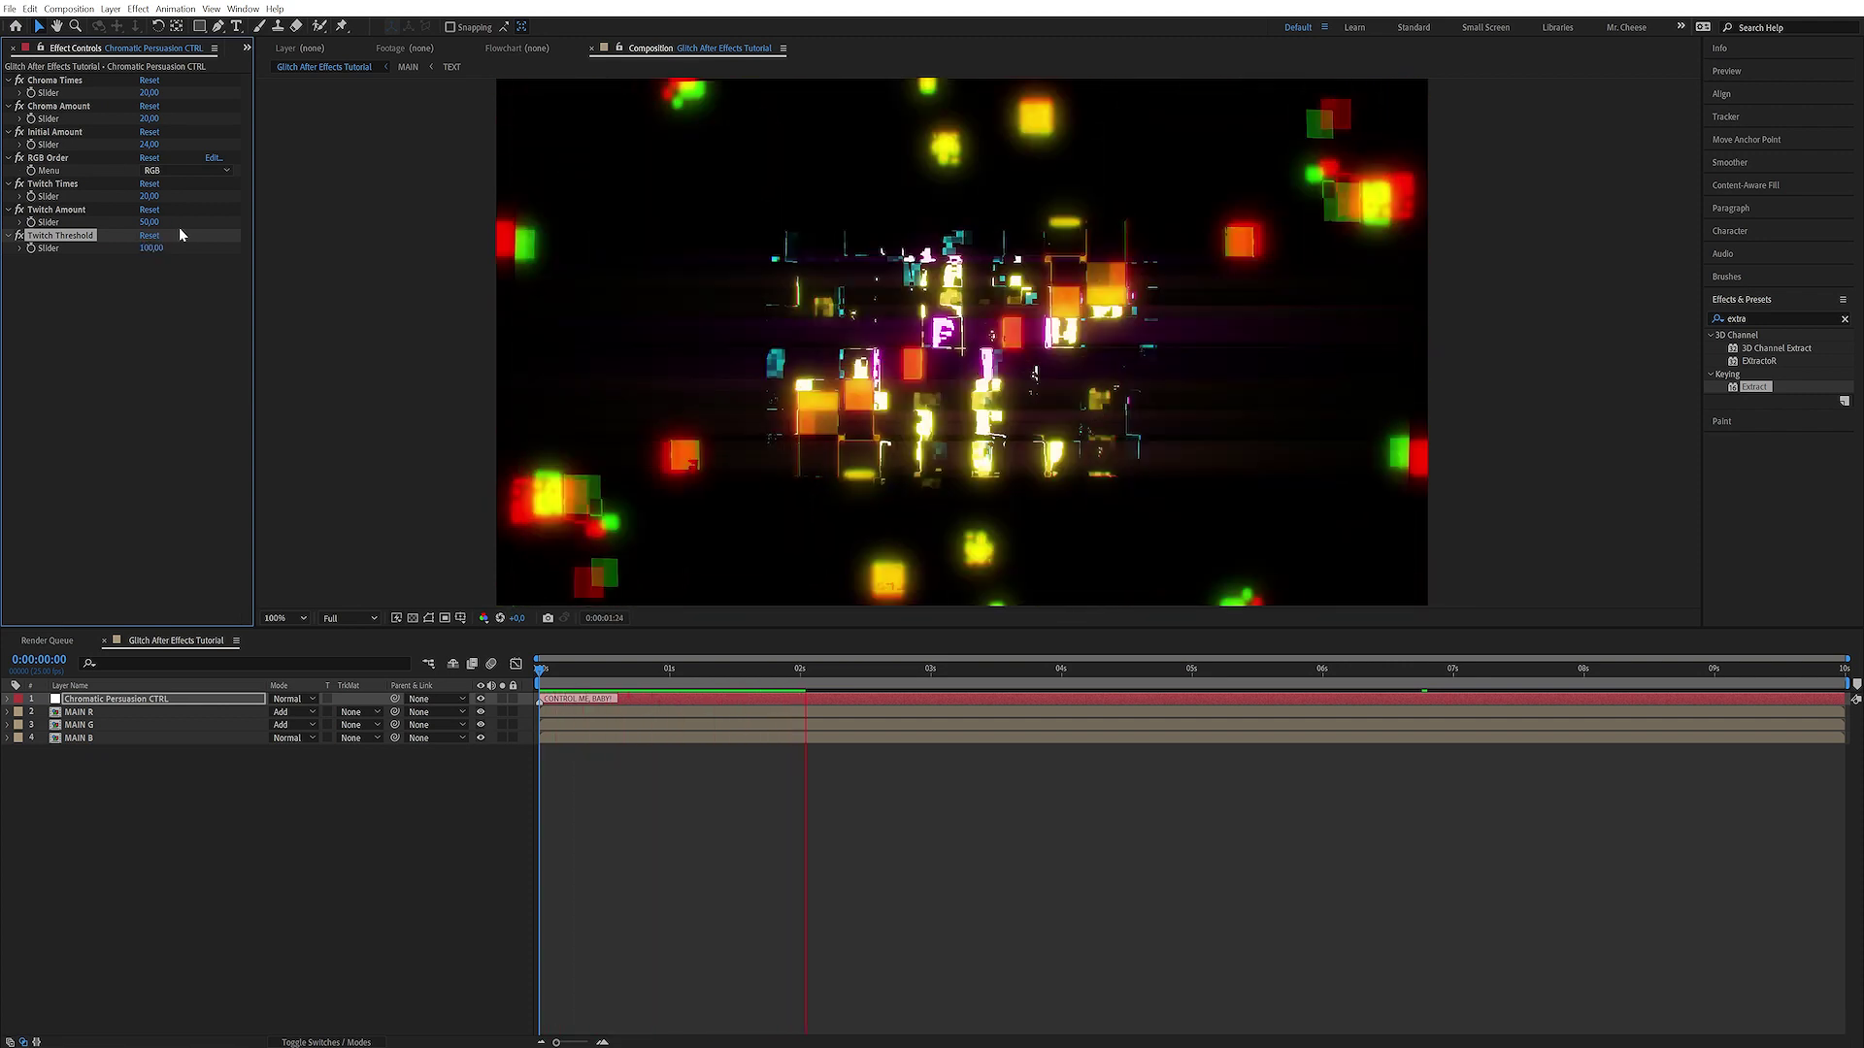
Set the Twitch Threshold to 60 and preview the full text reveal
key("space")
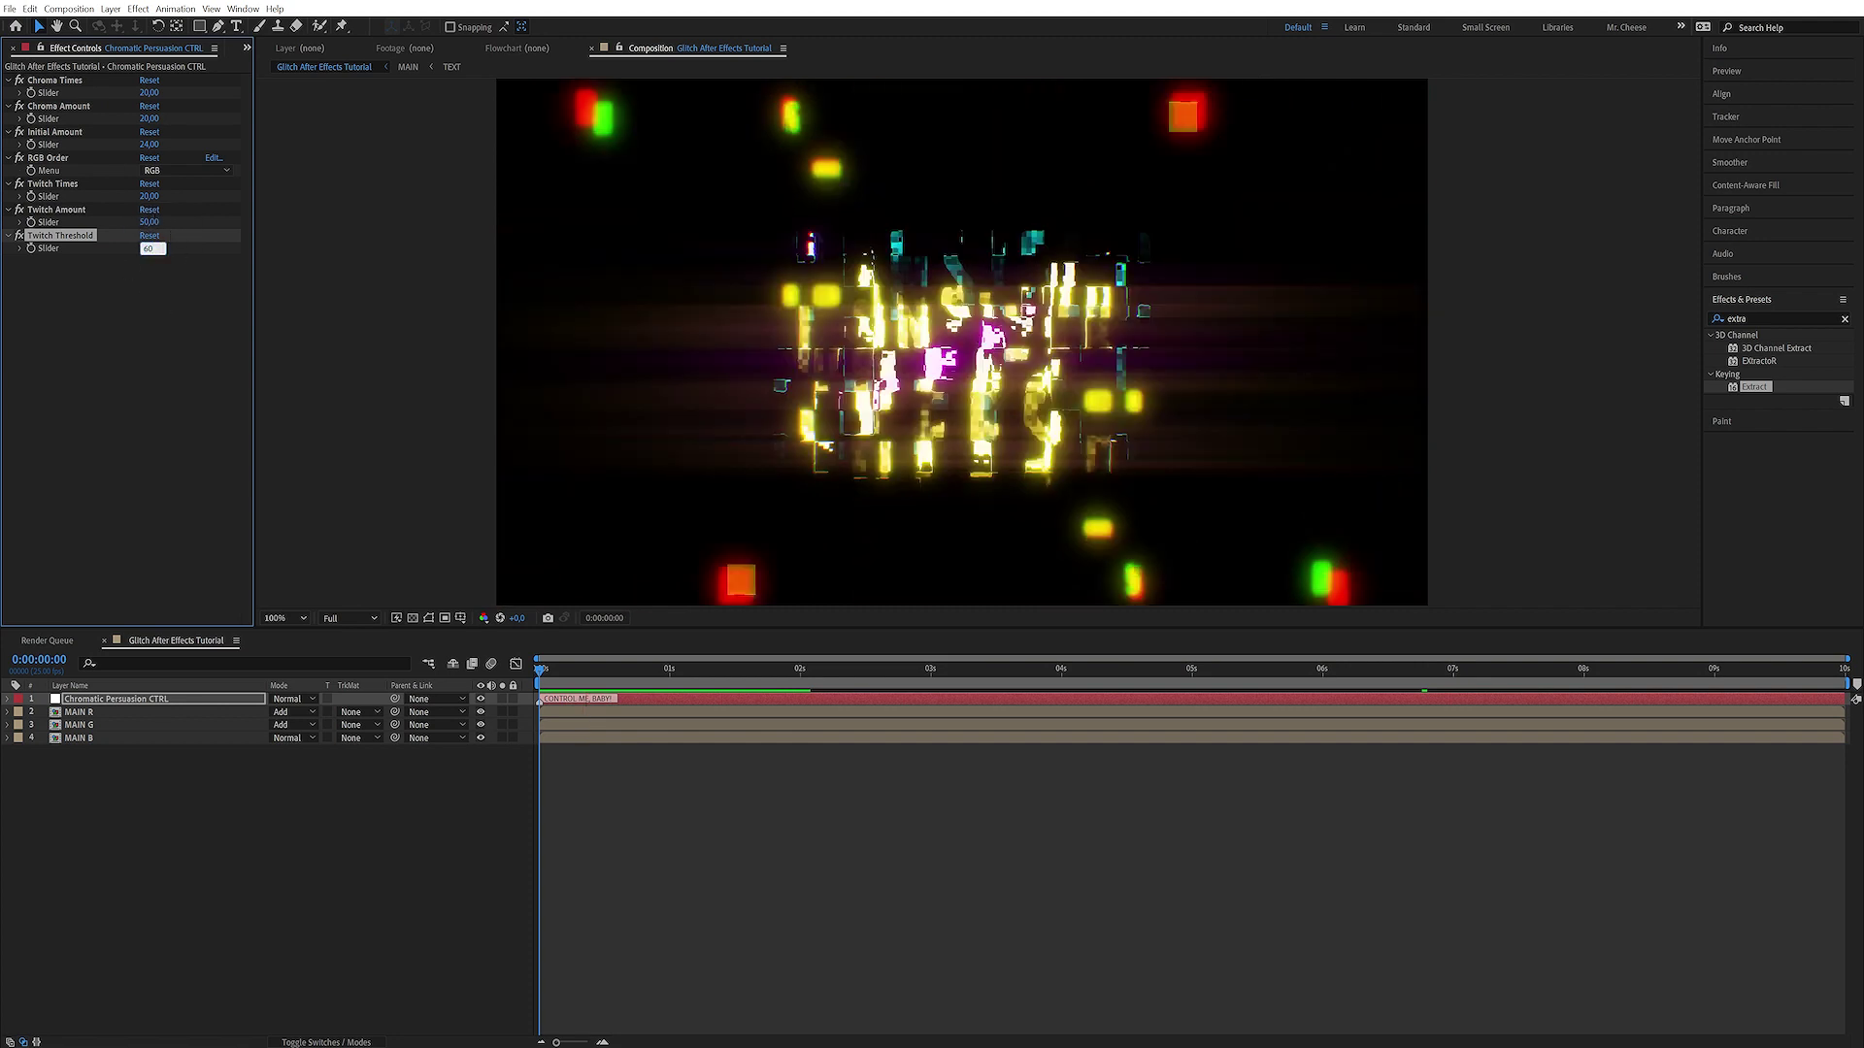
key("space")
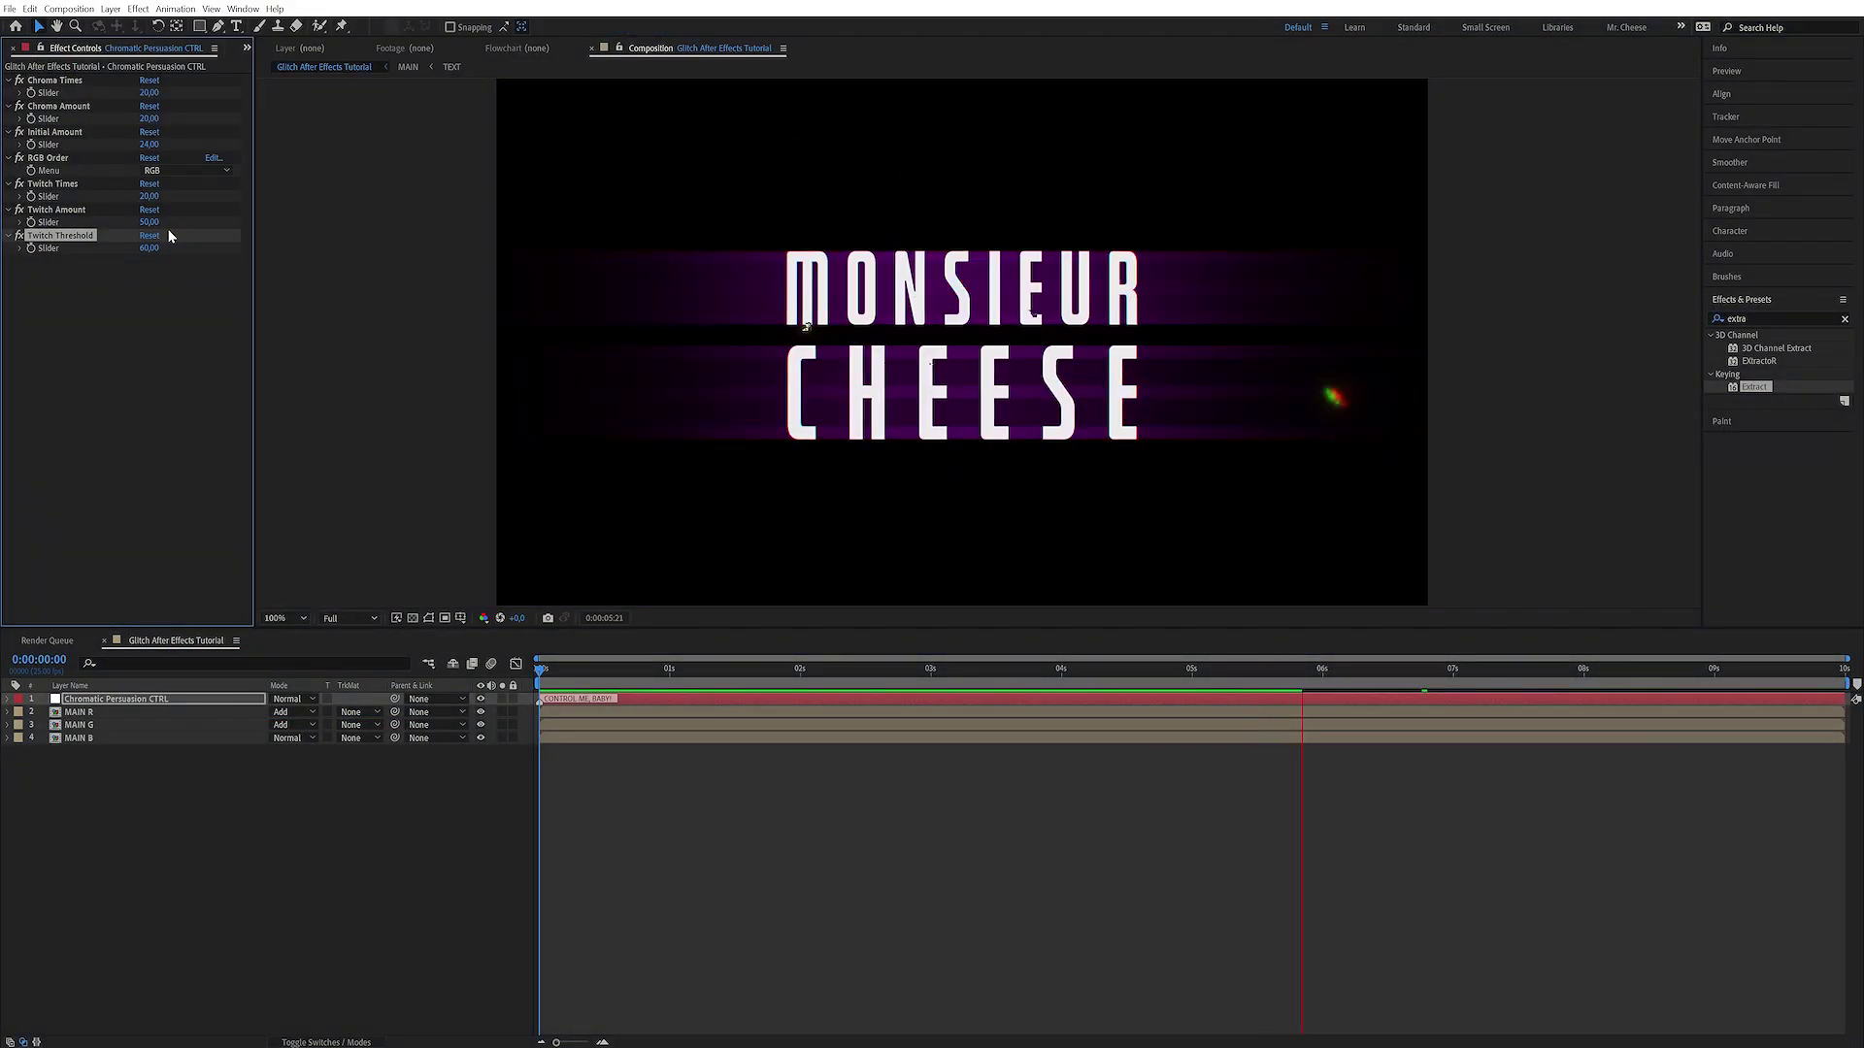
key("space")
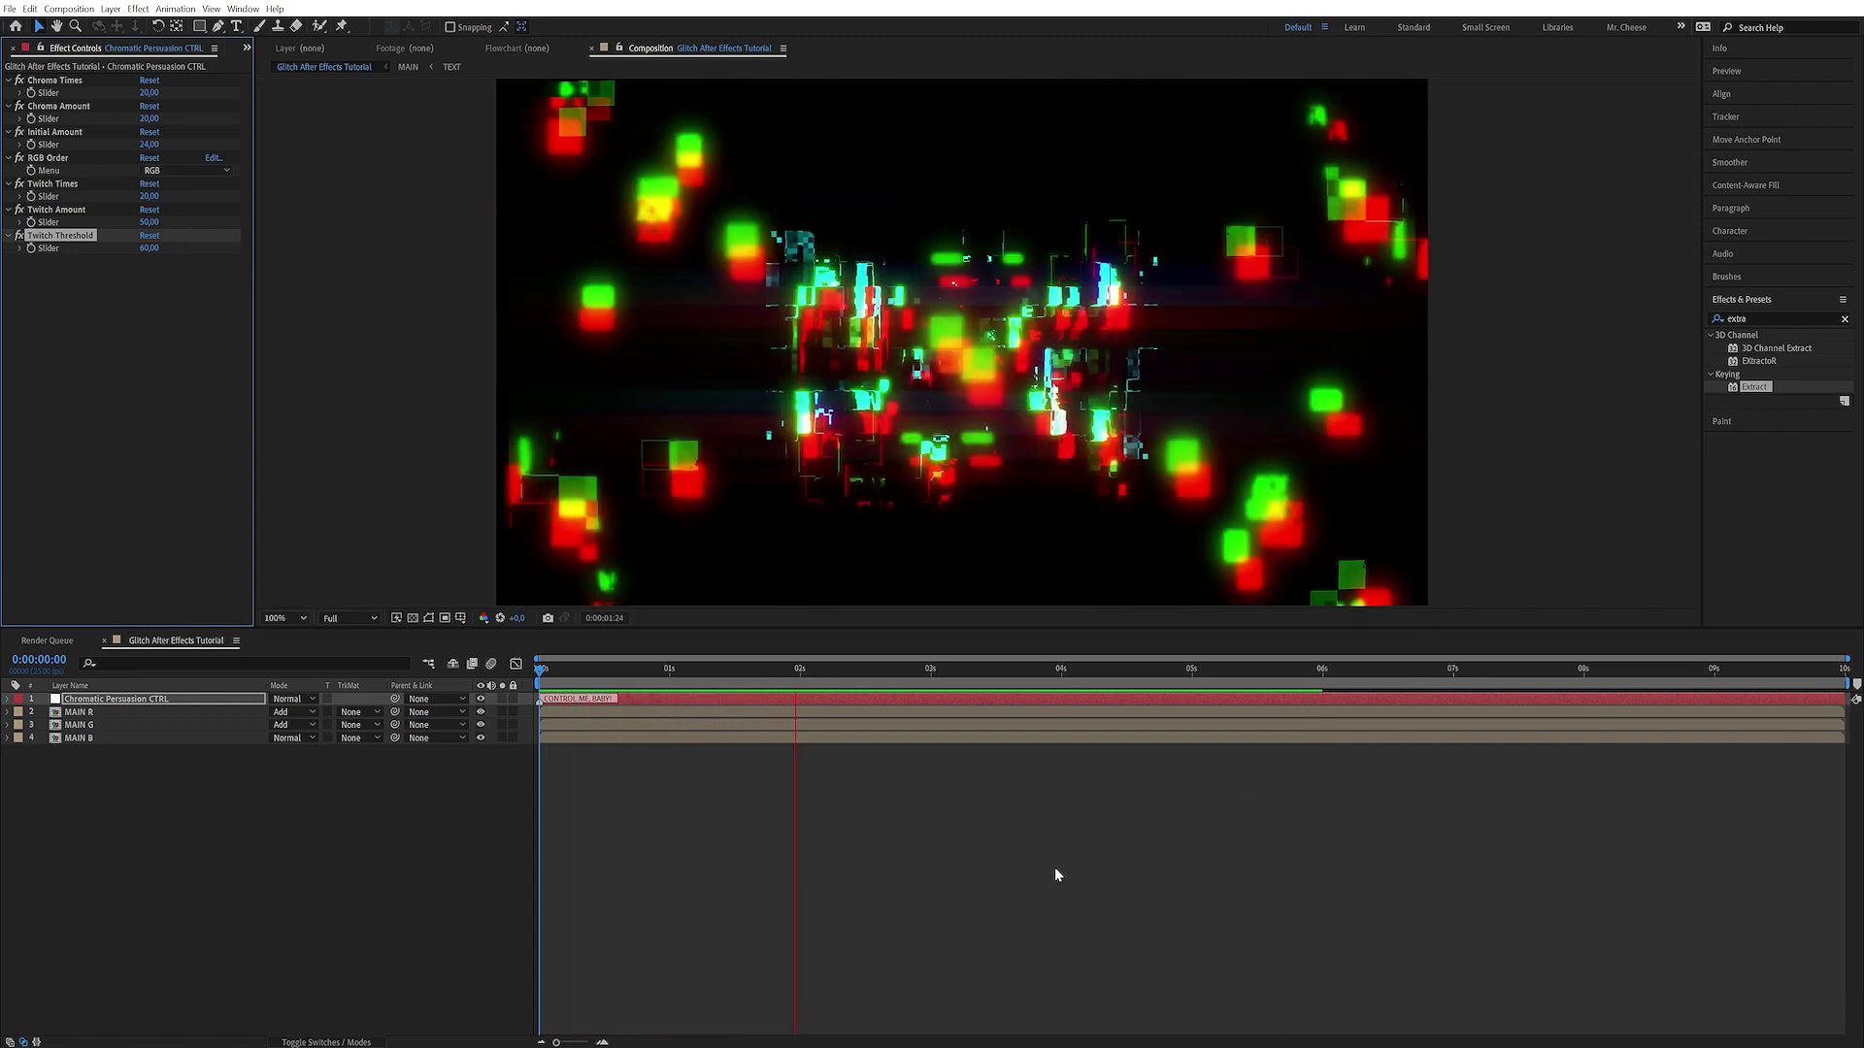